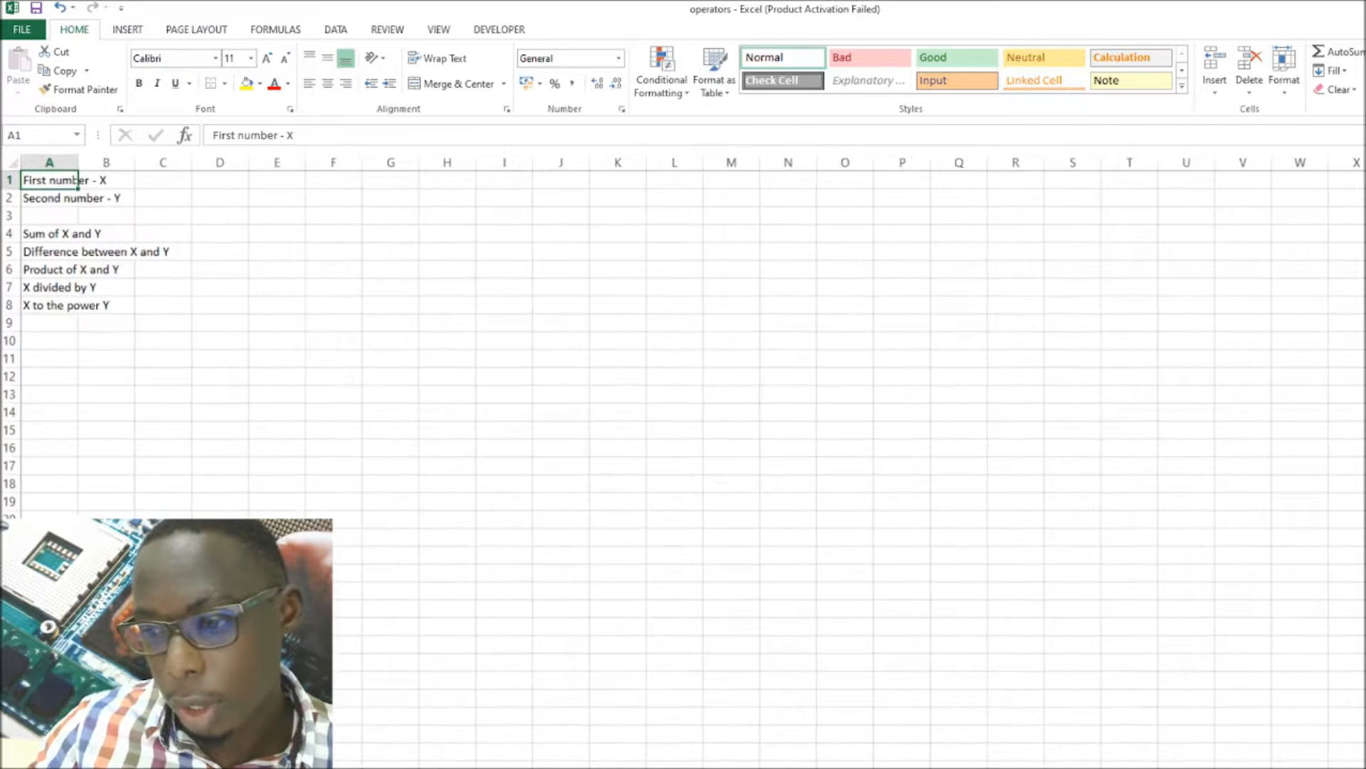
Widen column A to fit its longest label.
scroll(882, 662, up, 1)
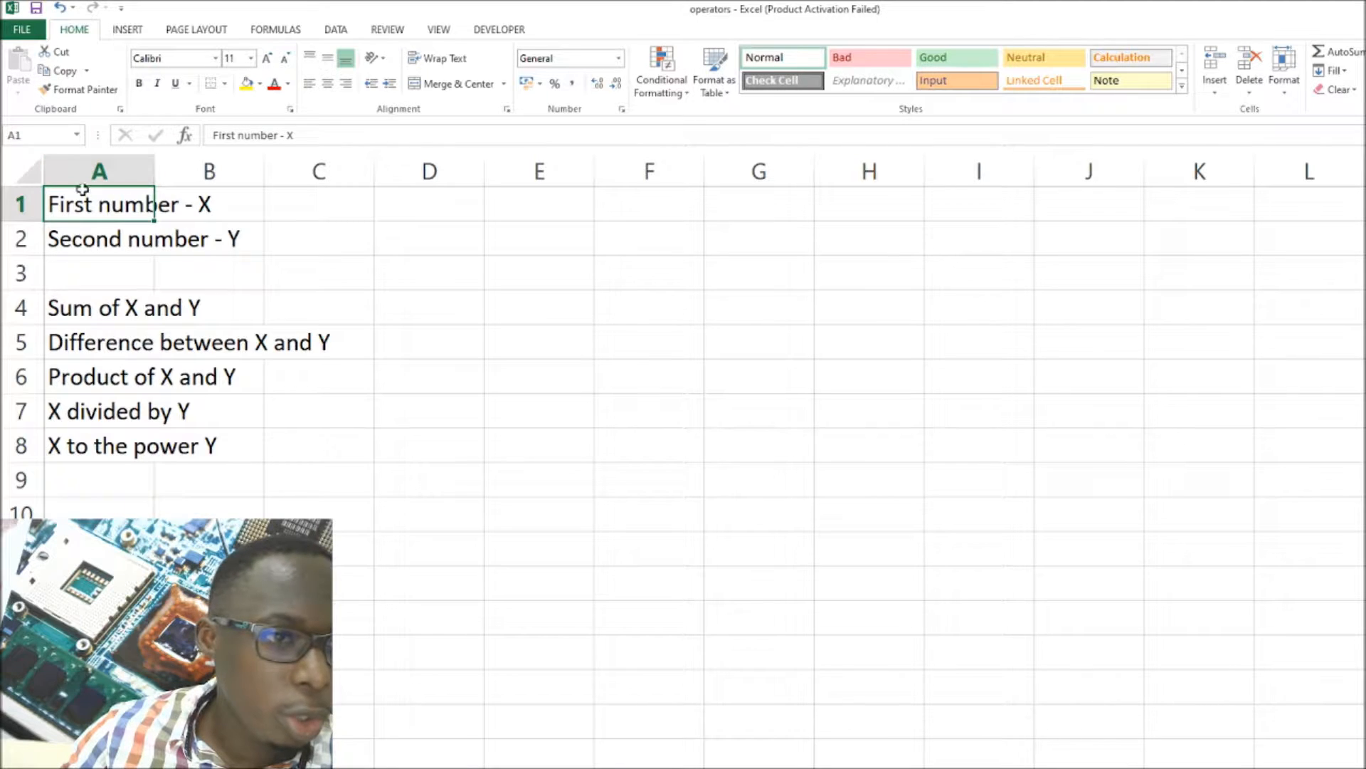
click(38, 179)
double_click(155, 171)
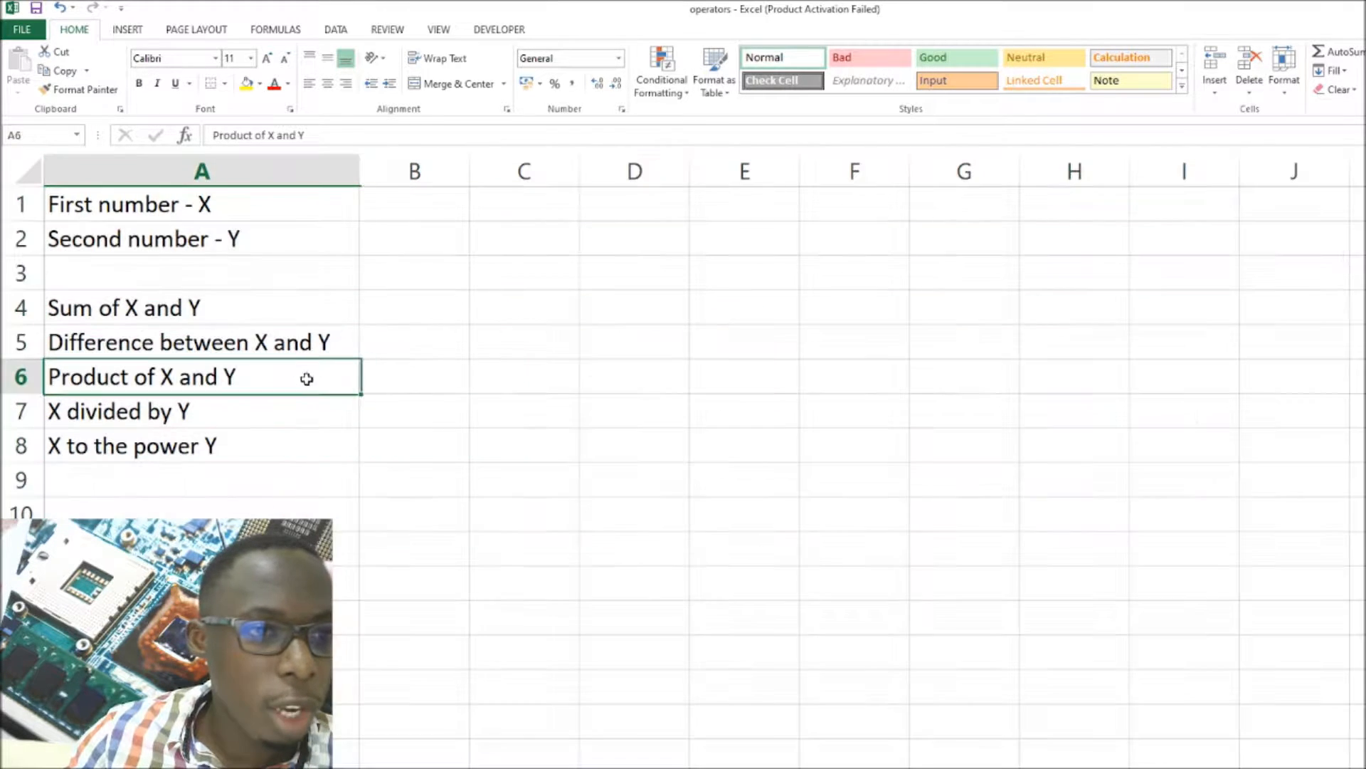
click(306, 383)
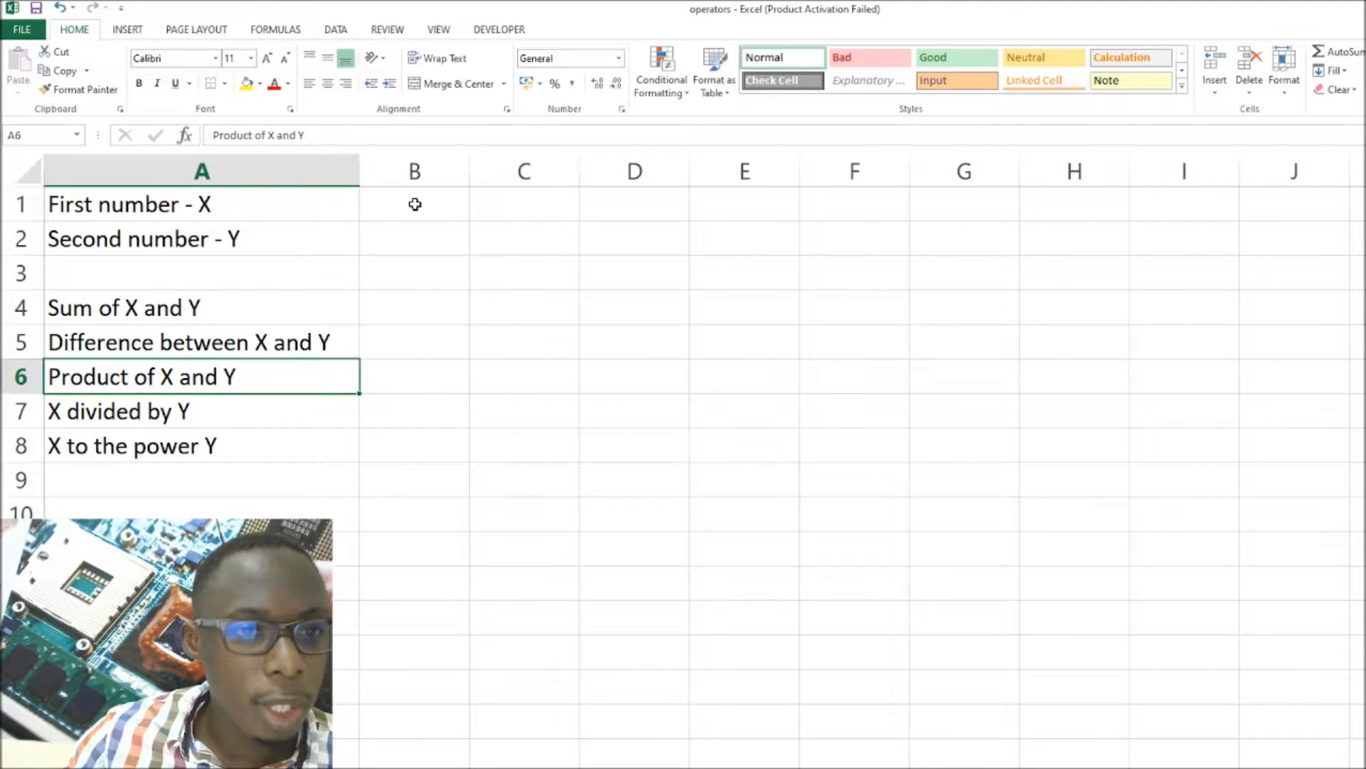
Define the name X for cell A1 with workbook scope.
click(275, 199)
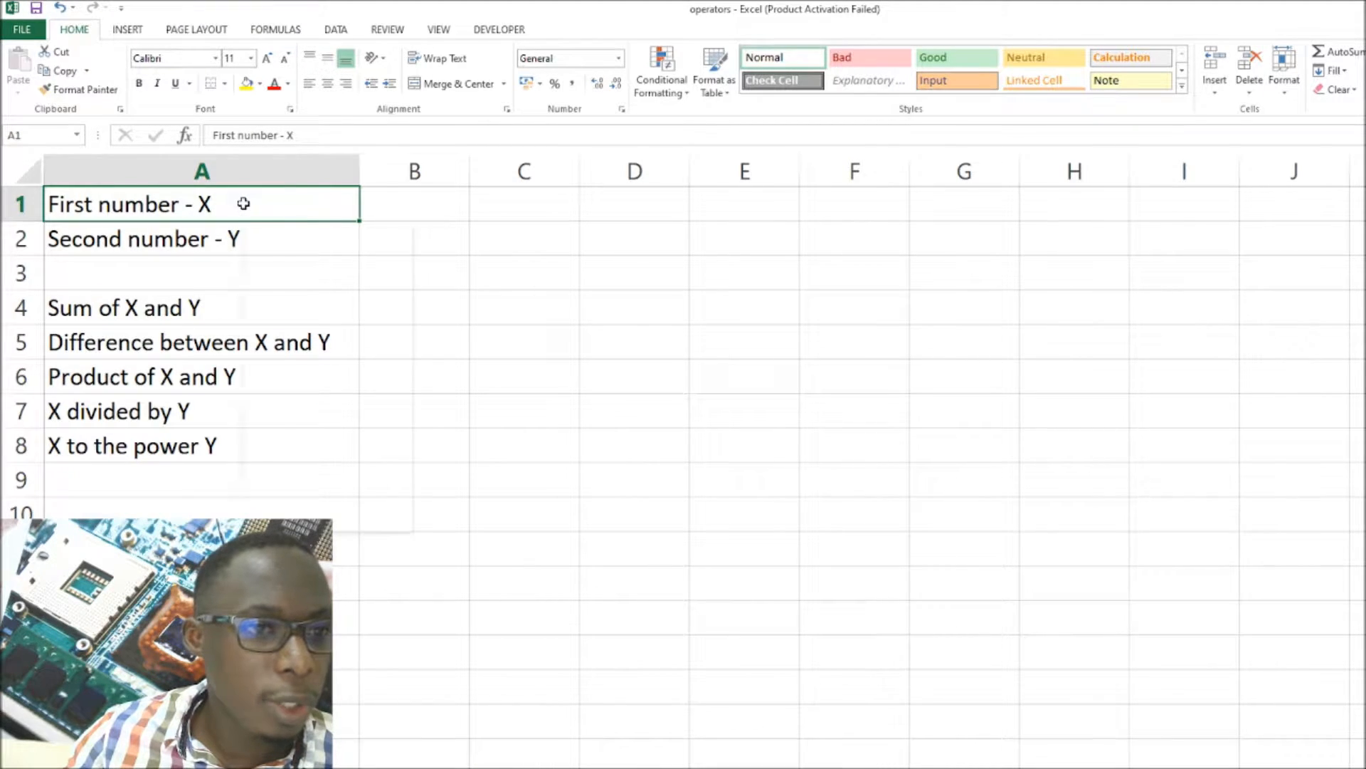
right_click(244, 203)
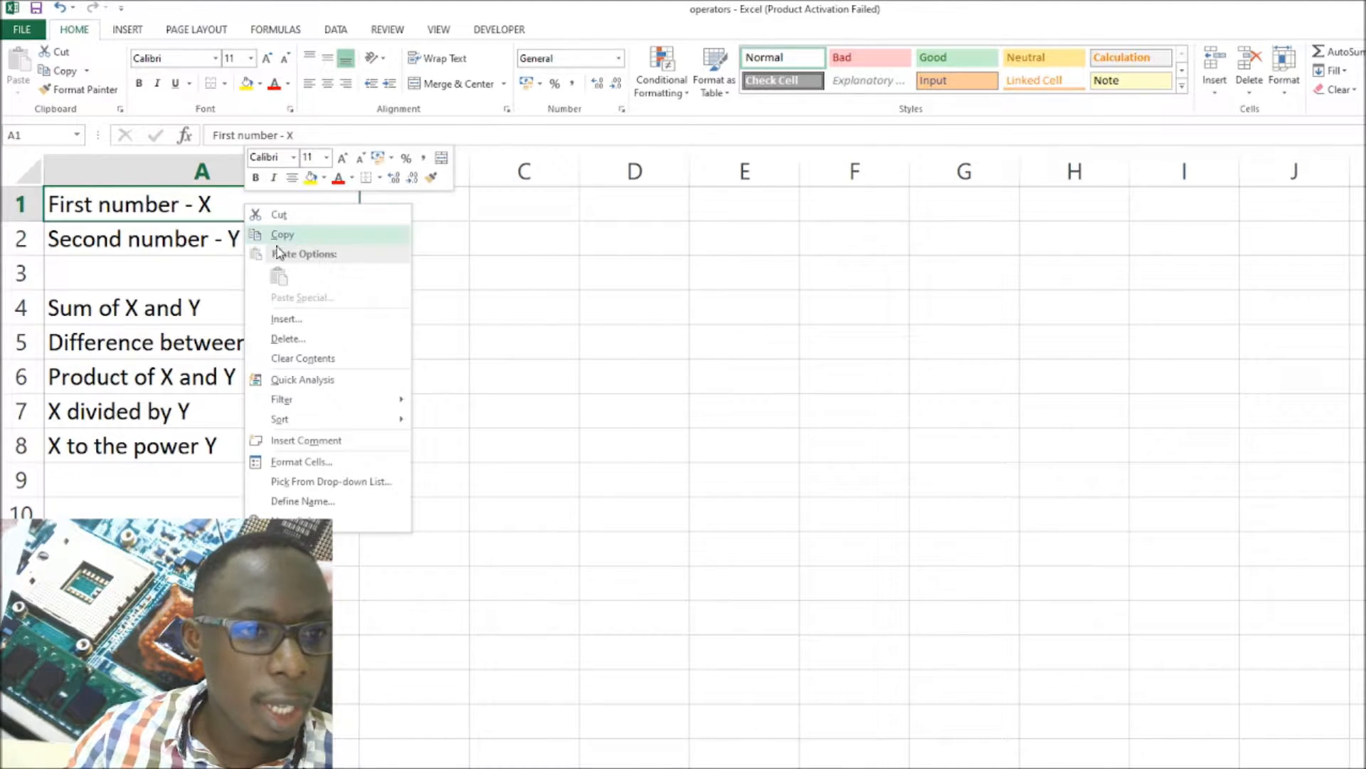
click(297, 501)
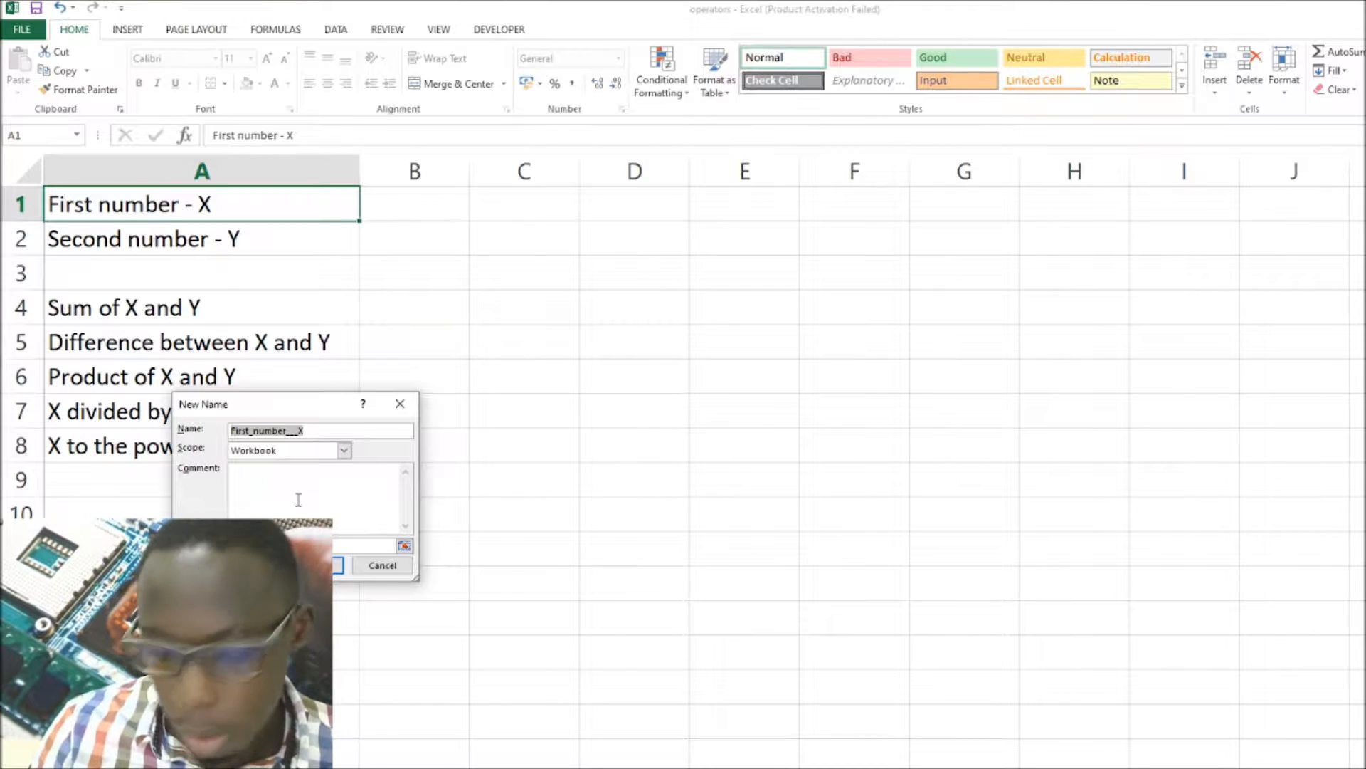
key(End)
key(Left)
key(BackSpace)
key(BackSpace)
key(BackSpace)
key(BackSpace)
key(BackSpace)
key(BackSpace)
key(BackSpace)
key(BackSpace)
key(BackSpace)
key(BackSpace)
key(BackSpace)
key(BackSpace)
key(BackSpace)
key(BackSpace)
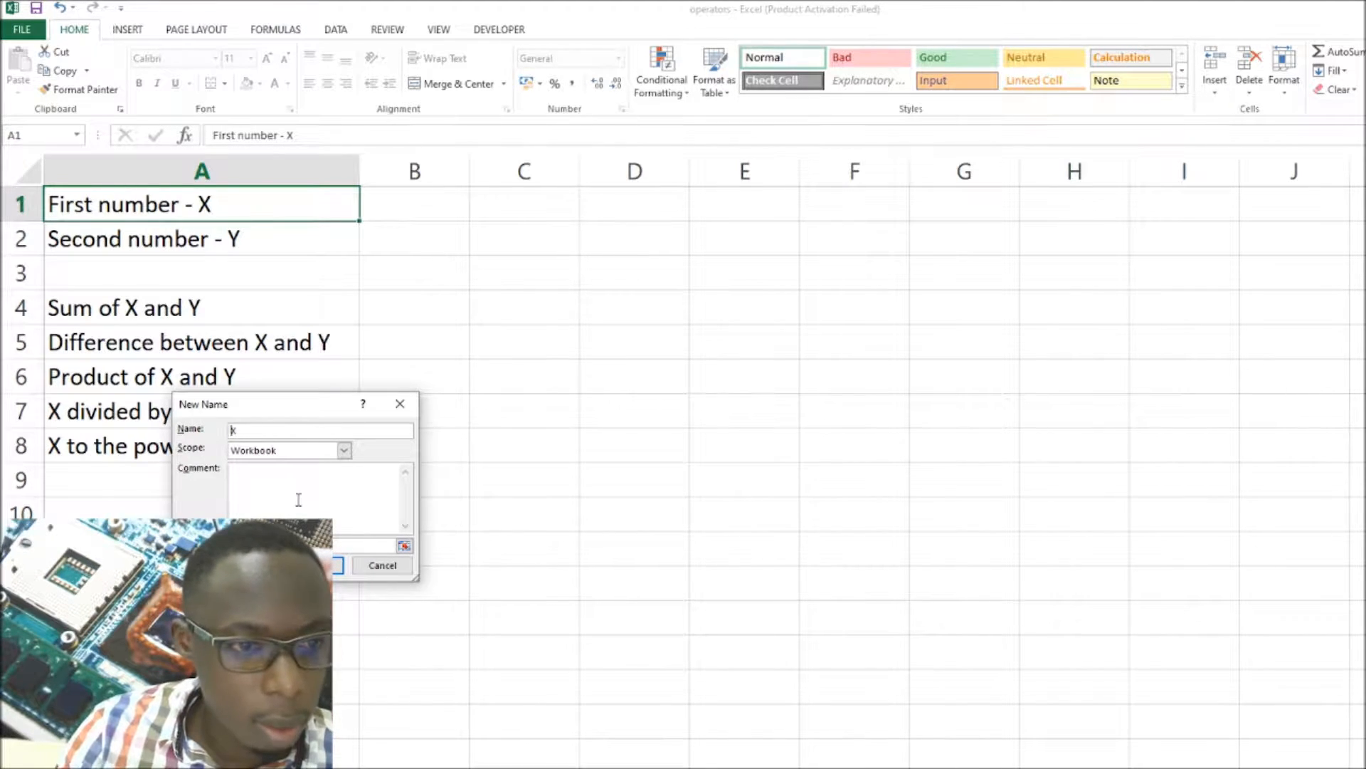
key(Return)
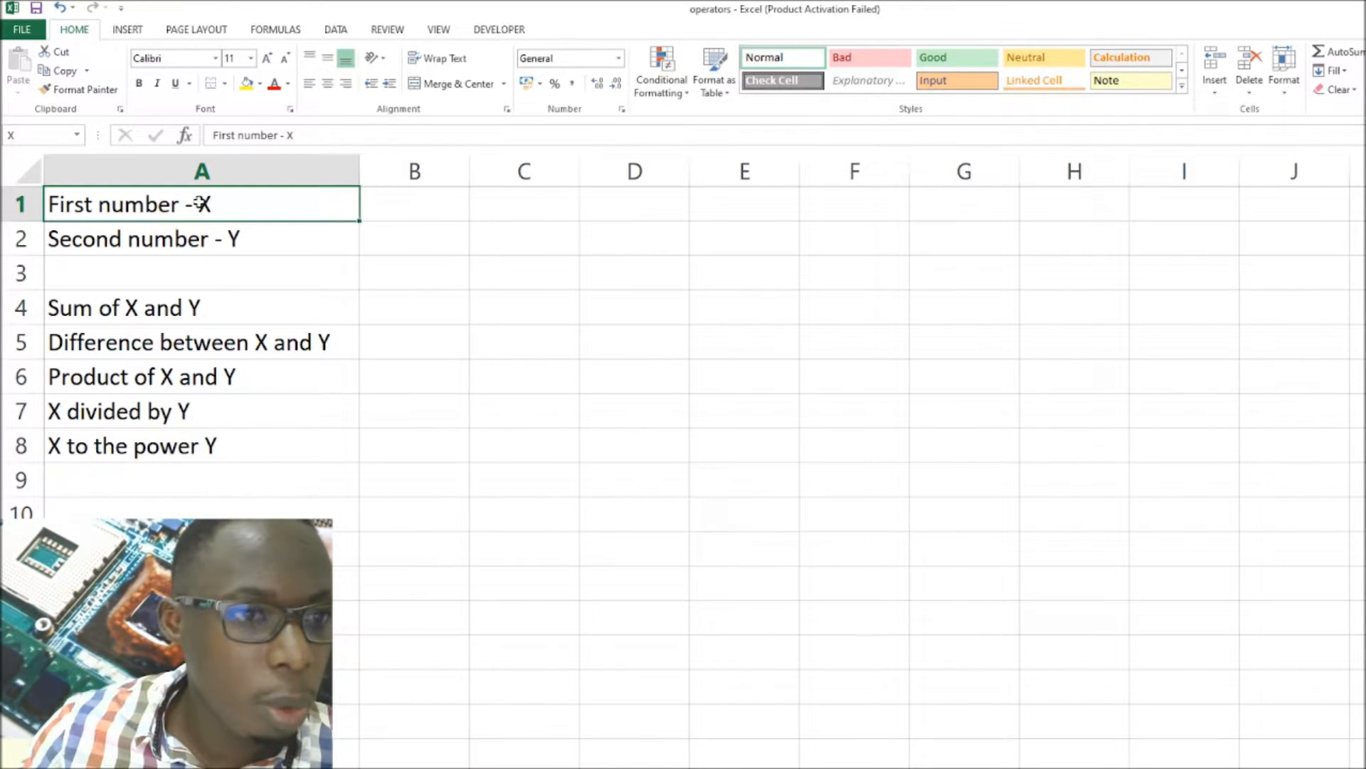
Define the name Y for cell A2 with workbook scope.
right_click(225, 244)
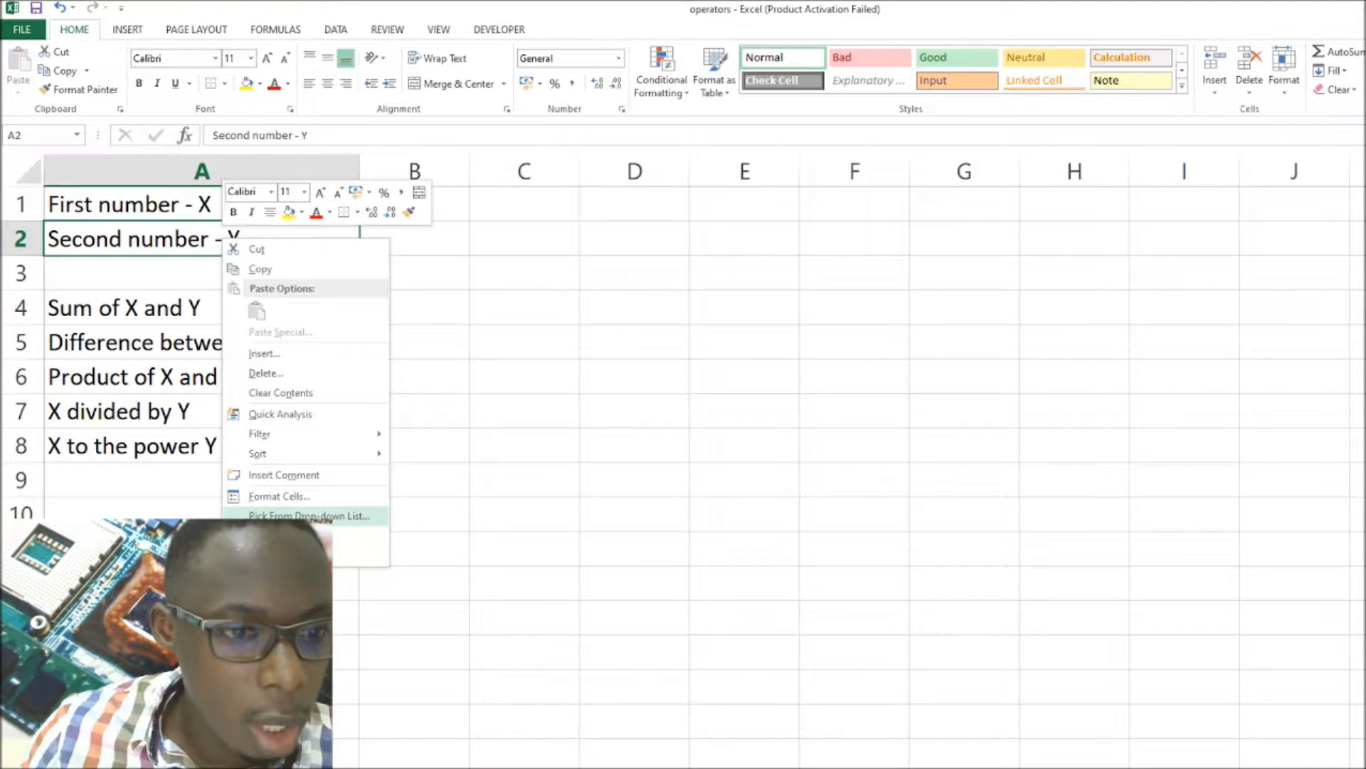
click(285, 535)
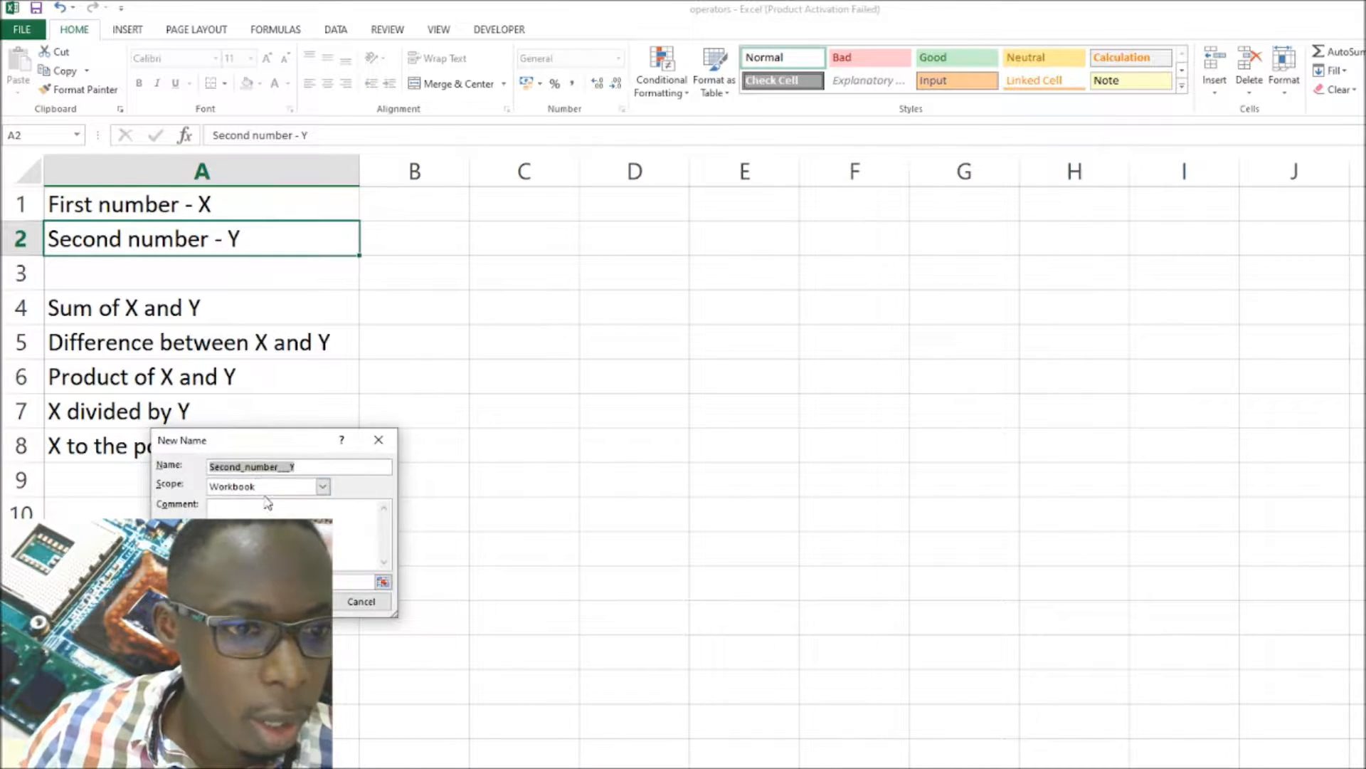
click(290, 467)
key(ctrl+BackSpace)
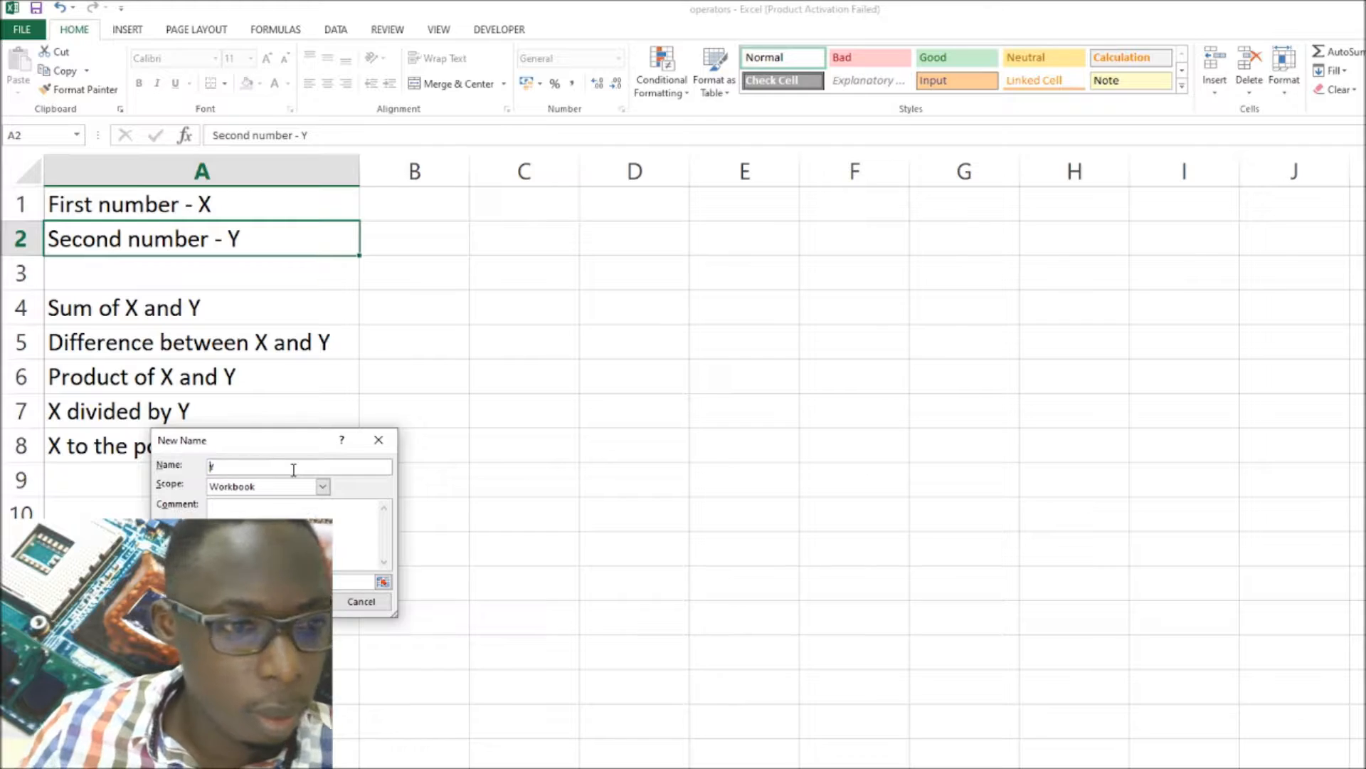
key(Return)
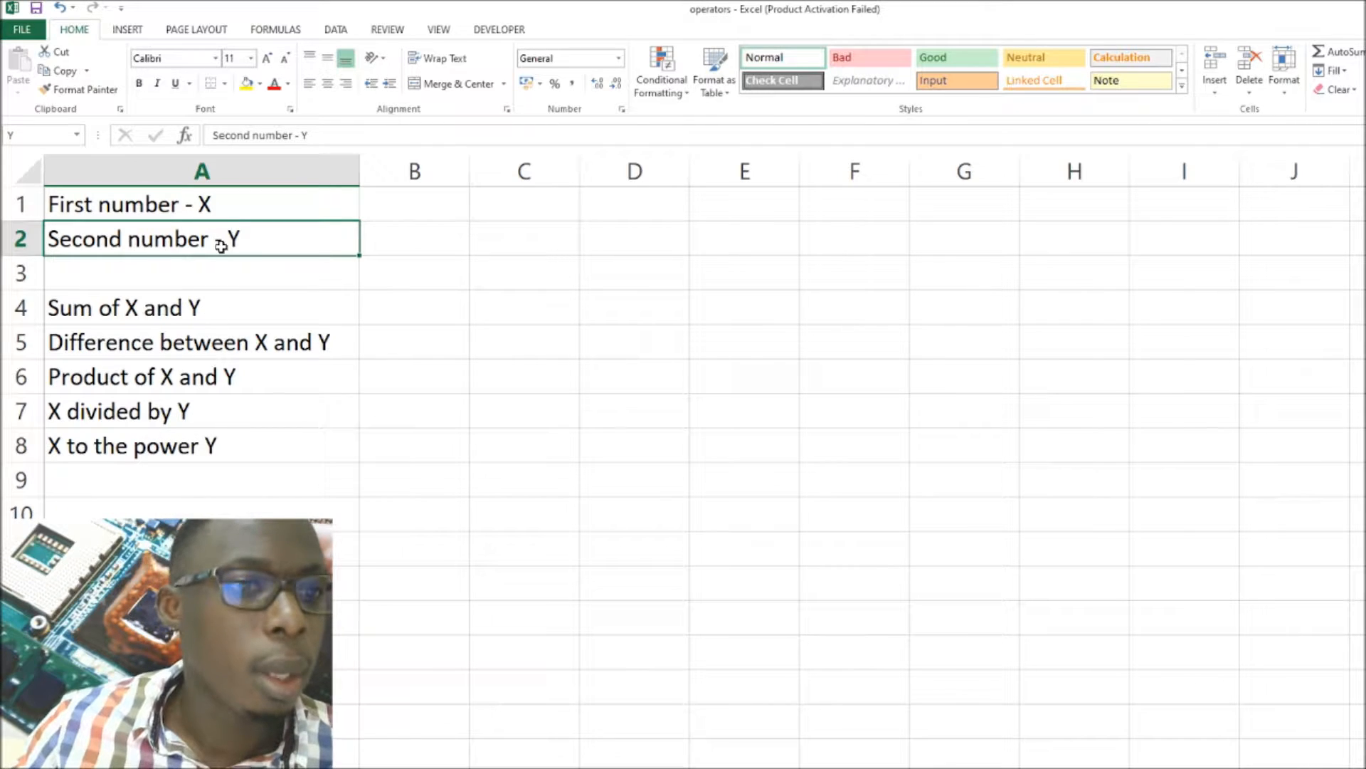
Replace the first number label in A1 with 2 and the second number label in A2 with 5.
click(251, 206)
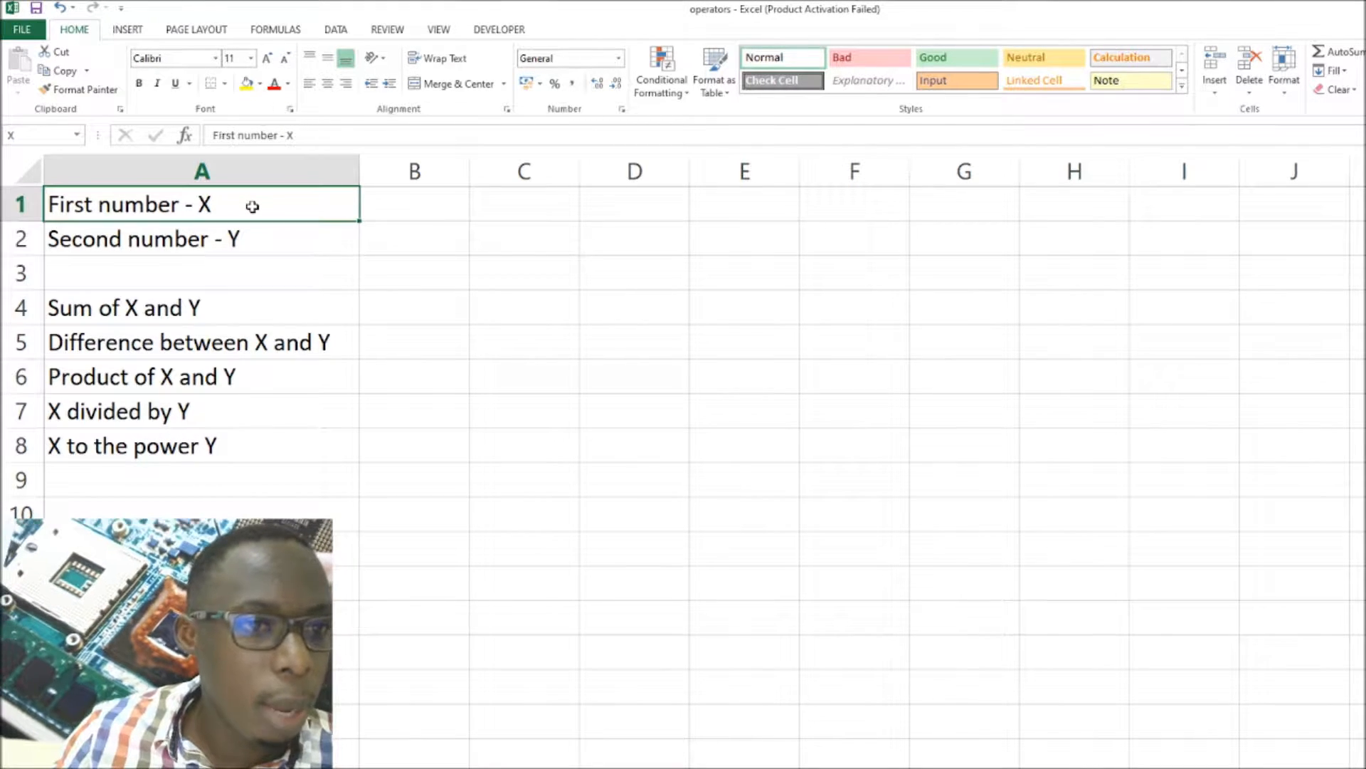
text(2)
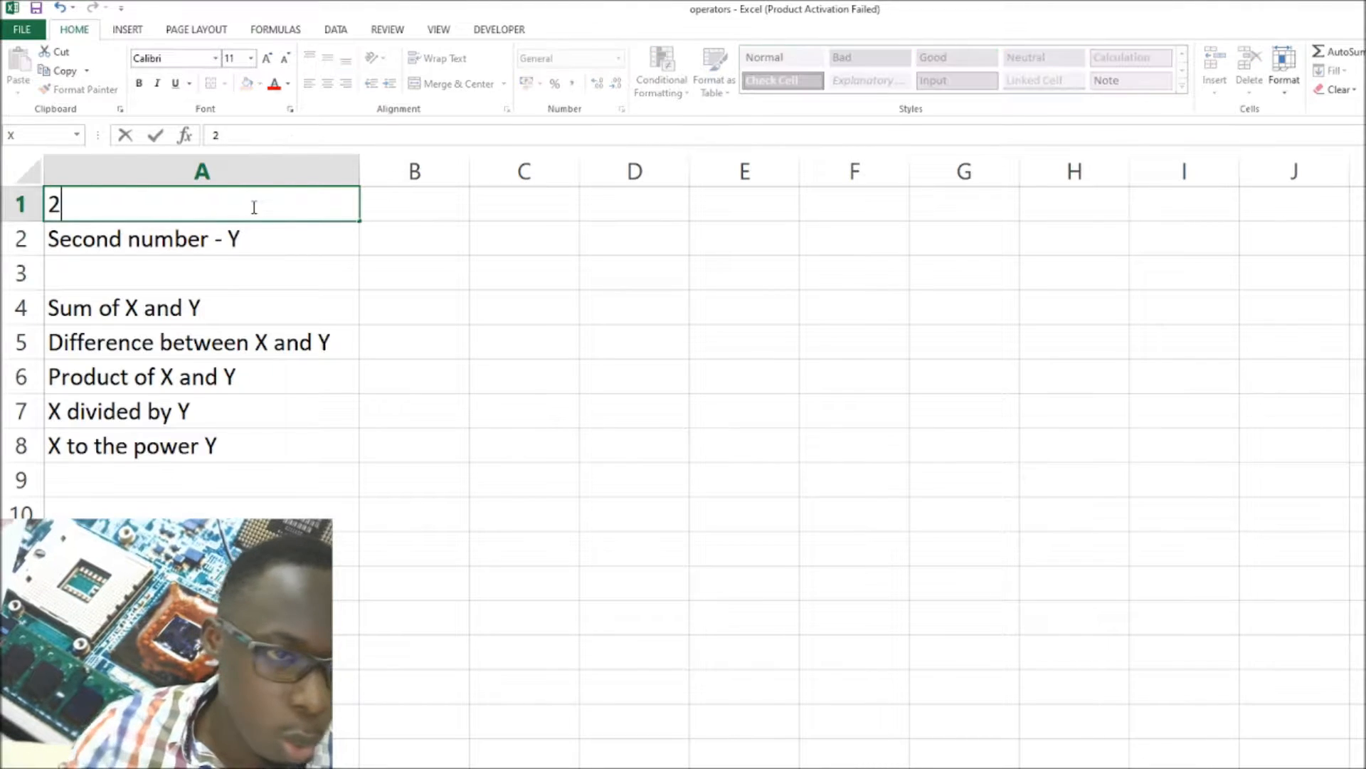
click(264, 234)
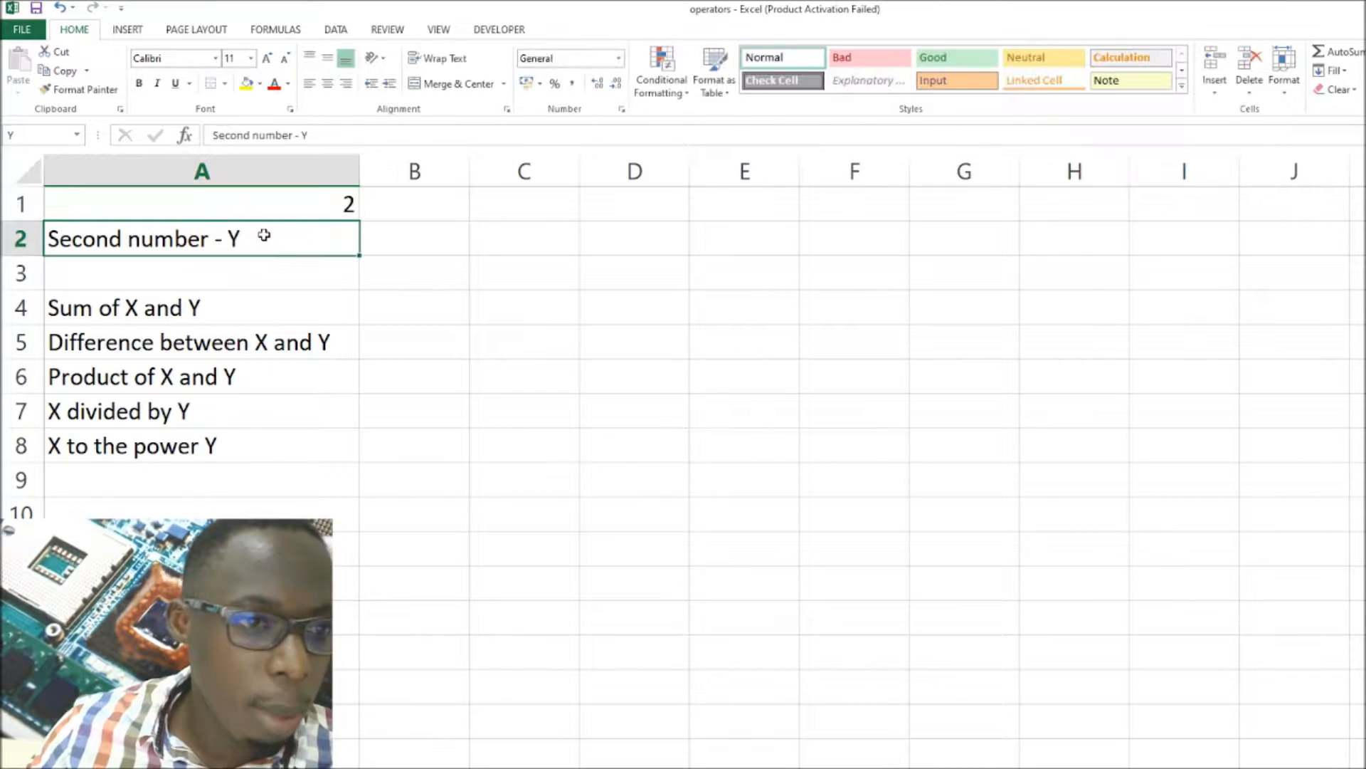
text(5)
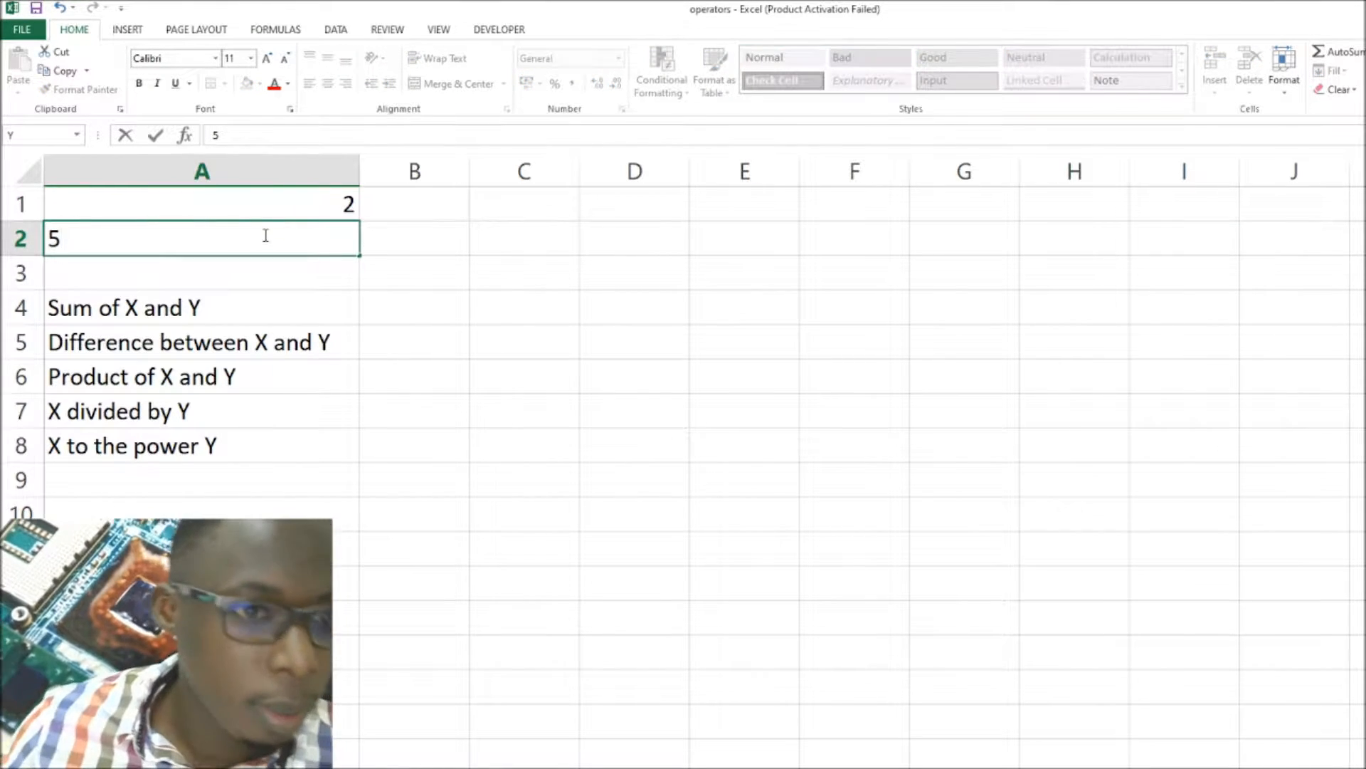
Calculate the sum of X and Y in cell B4 with the formula =X+Y, using the named cells.
click(418, 293)
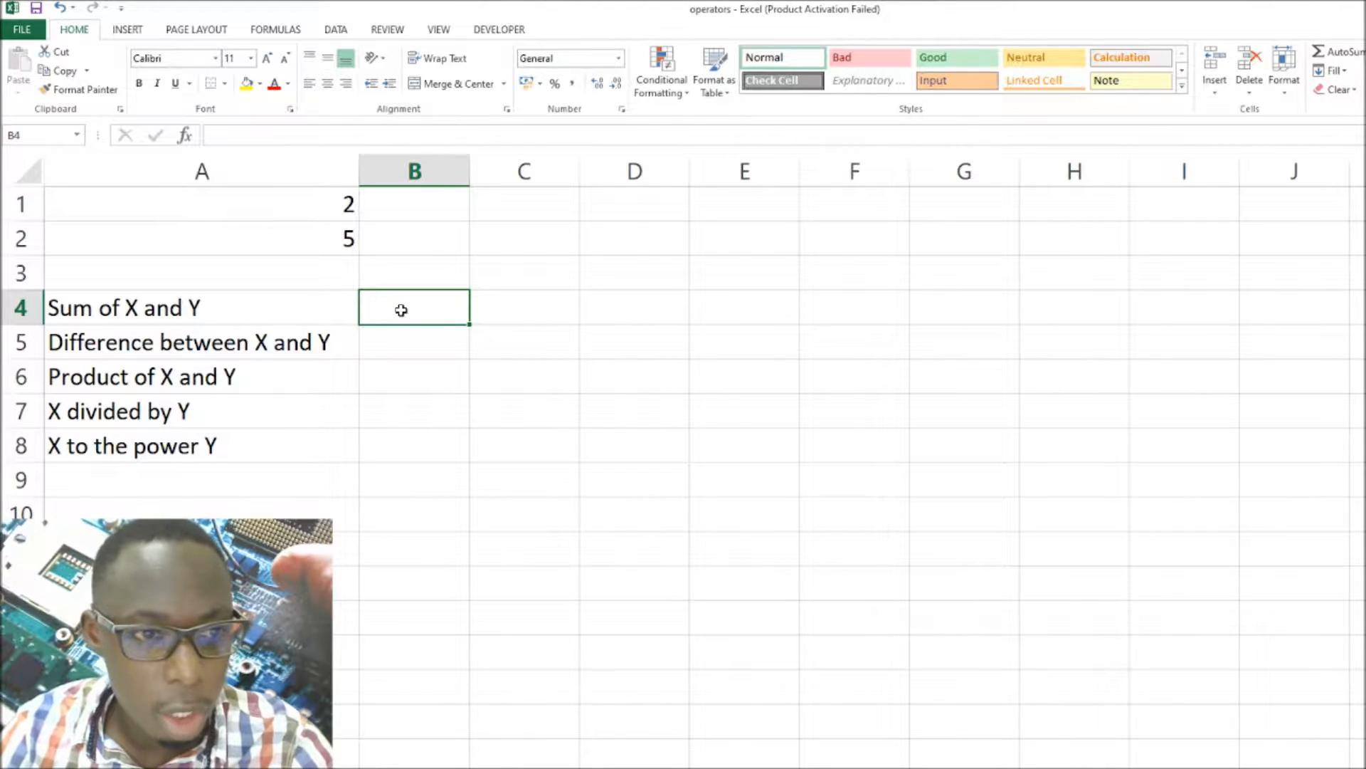
text(=)
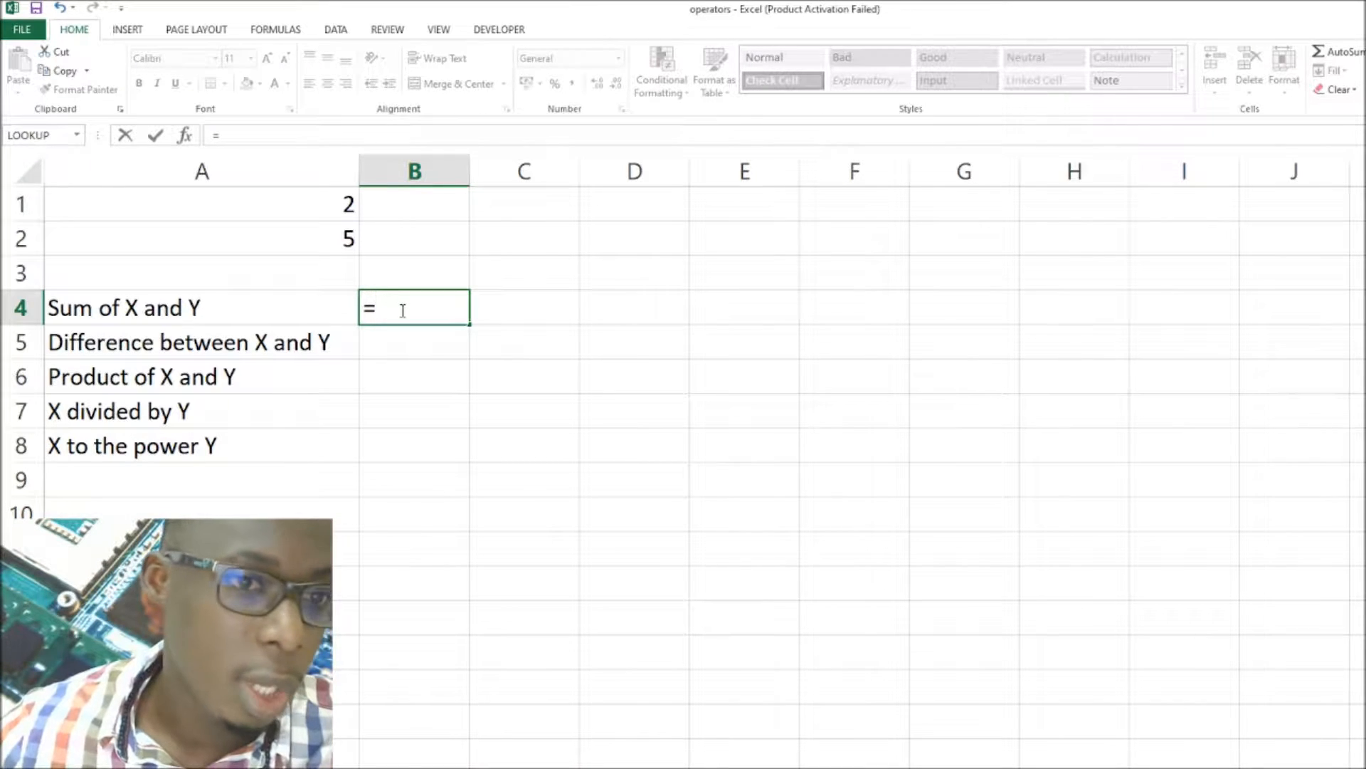
click(251, 205)
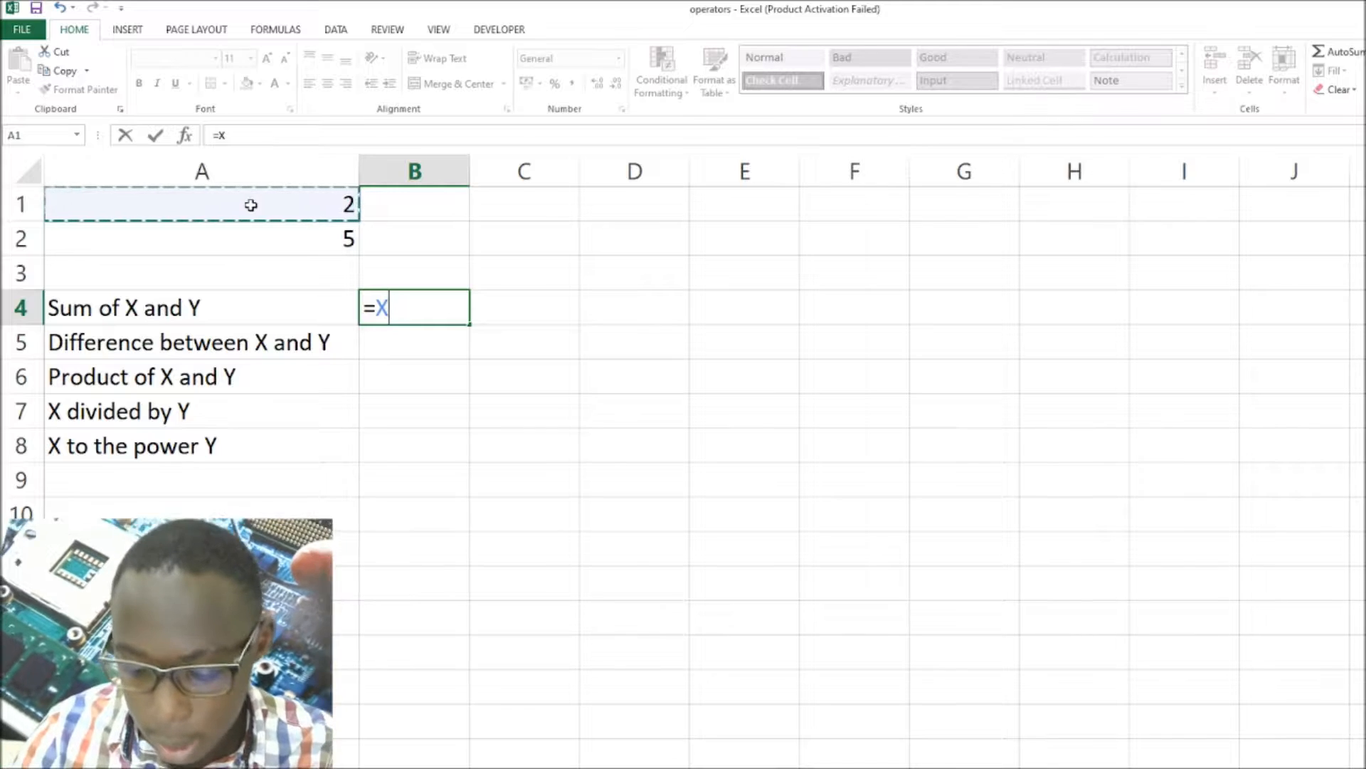
text(+)
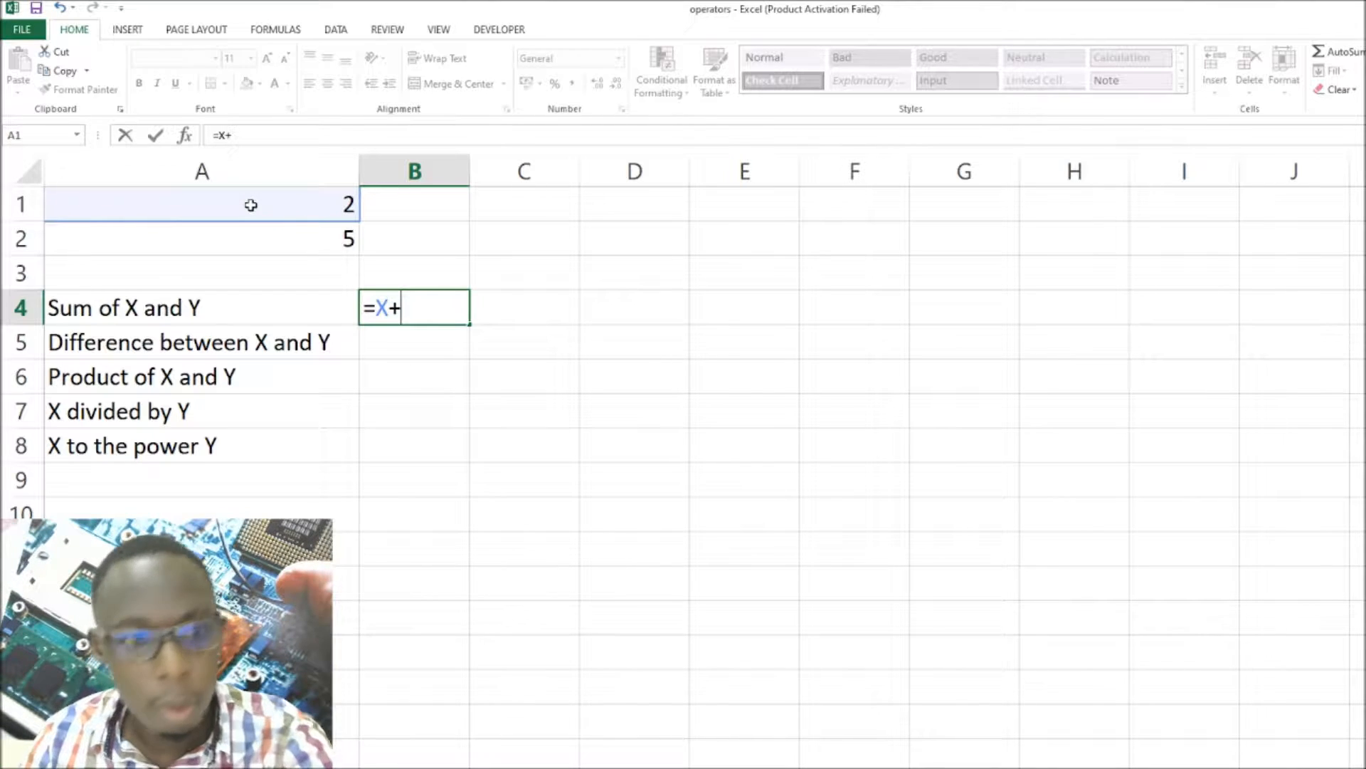
click(255, 245)
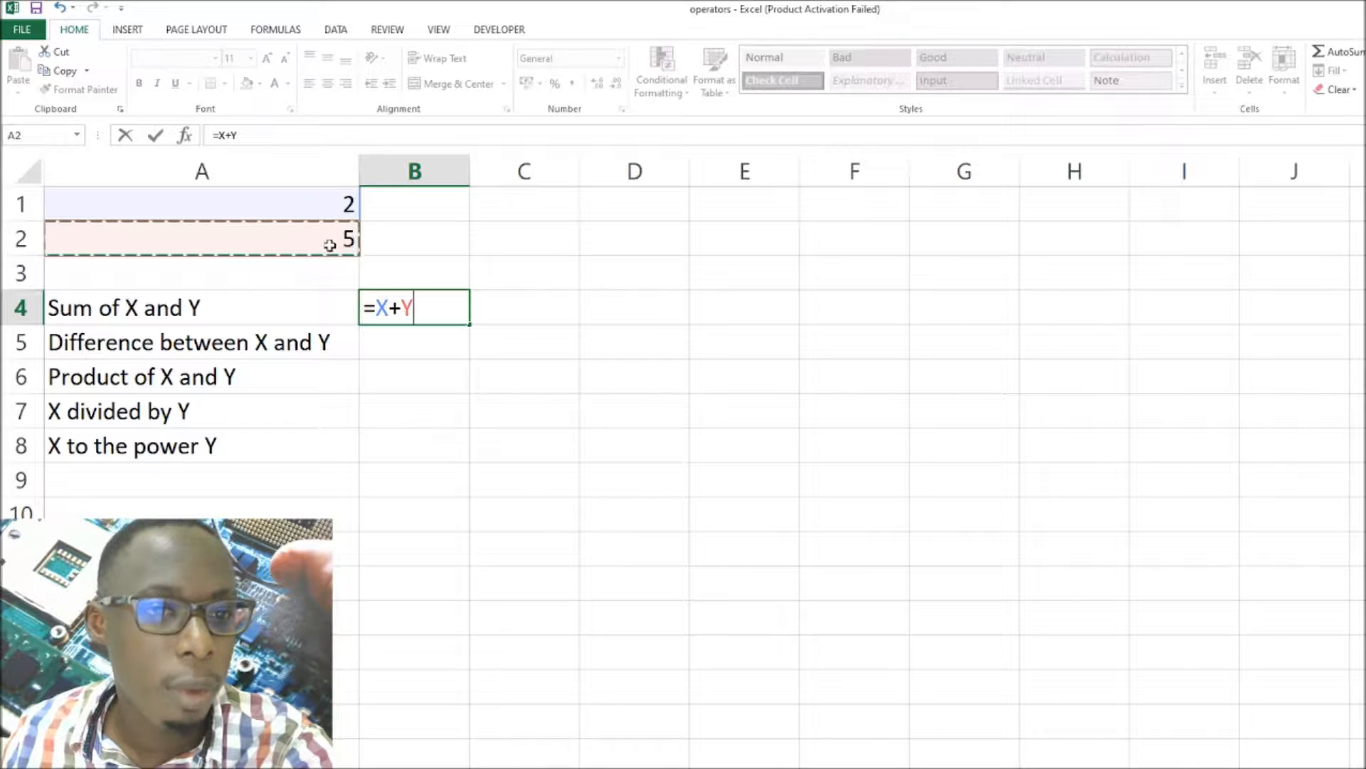
key(Return)
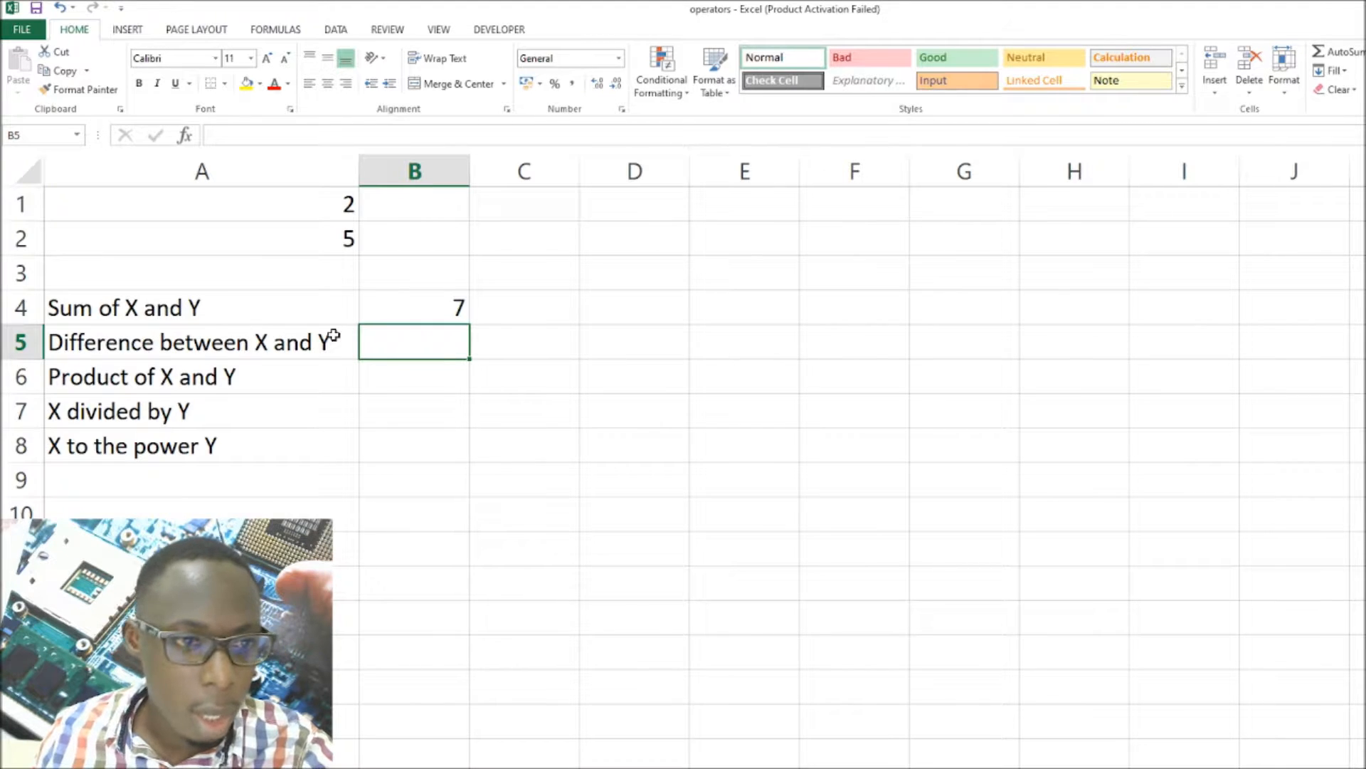
Calculate the difference between X and Y in cell B5 with the formula =x-y.
text(=)
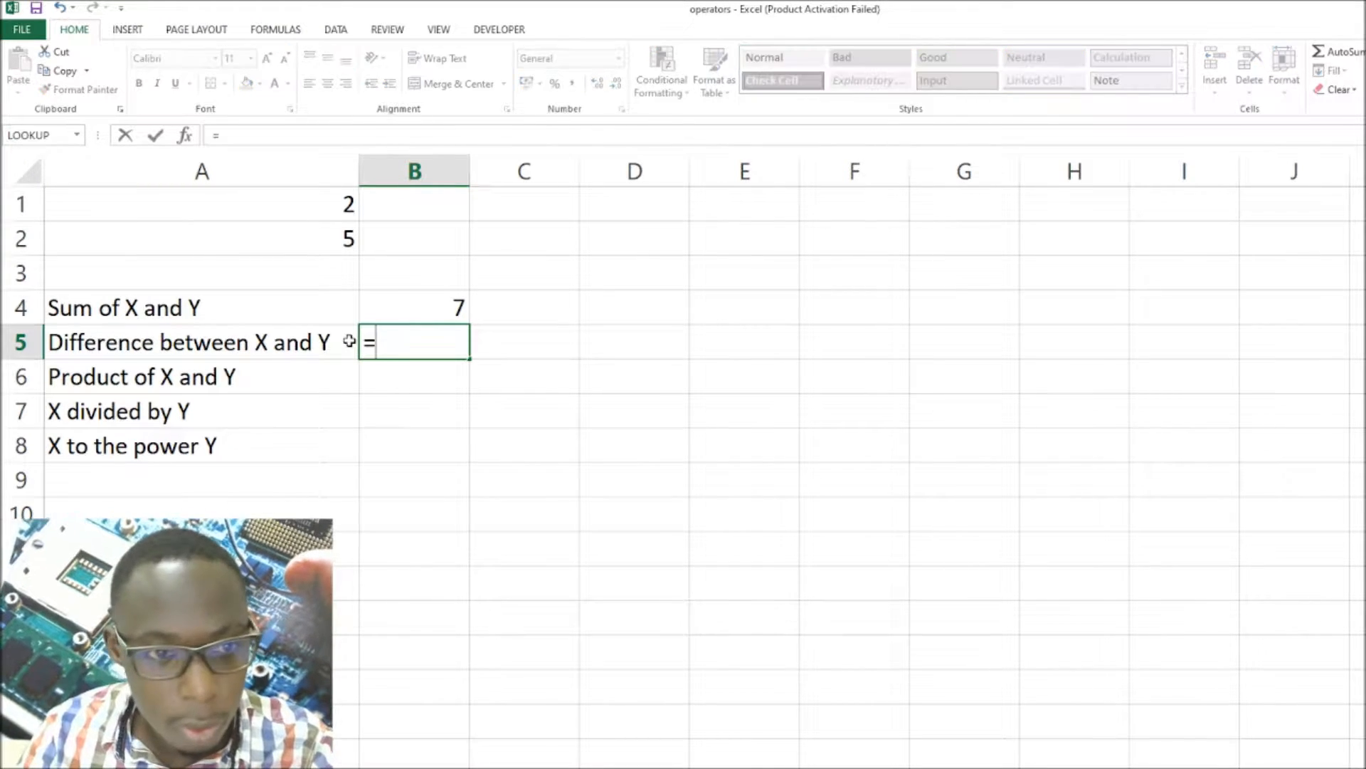
text(x)
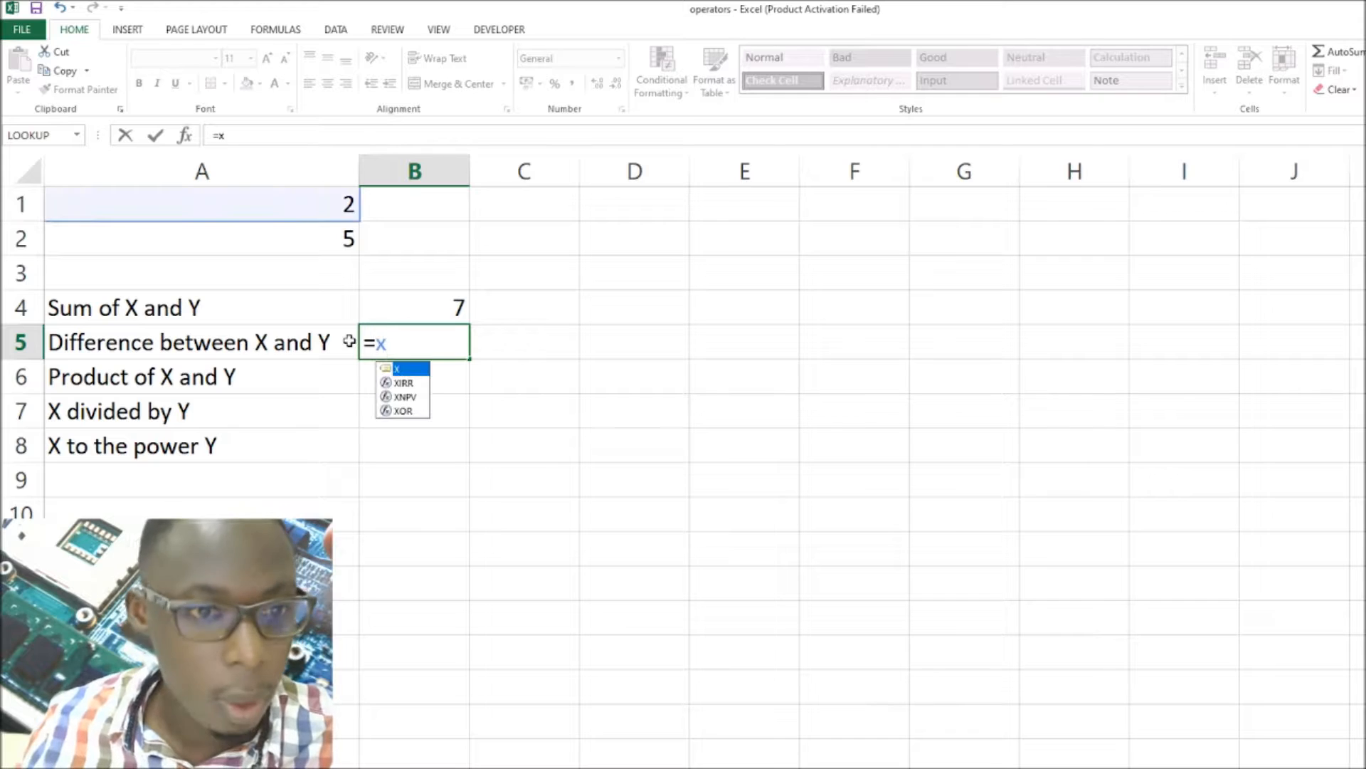
text(-y)
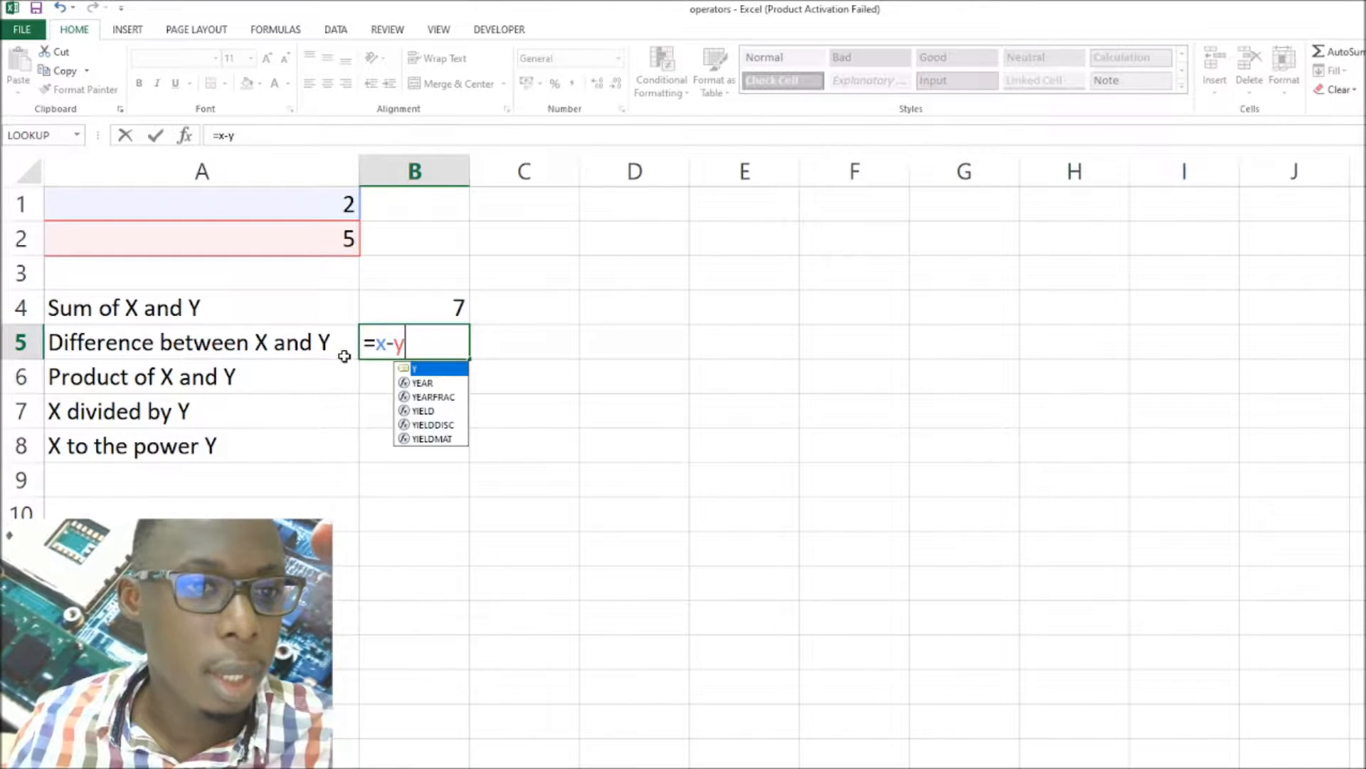
key(Return)
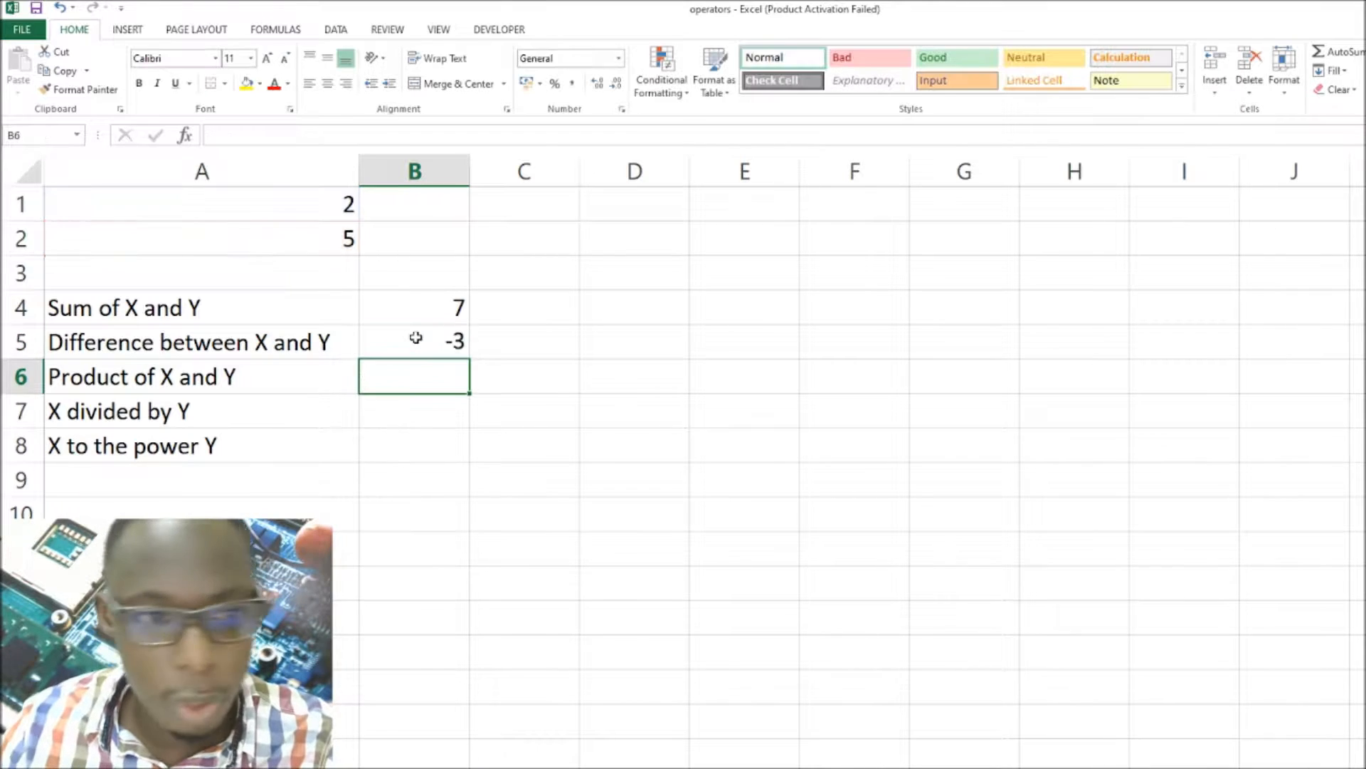
click(335, 205)
click(336, 236)
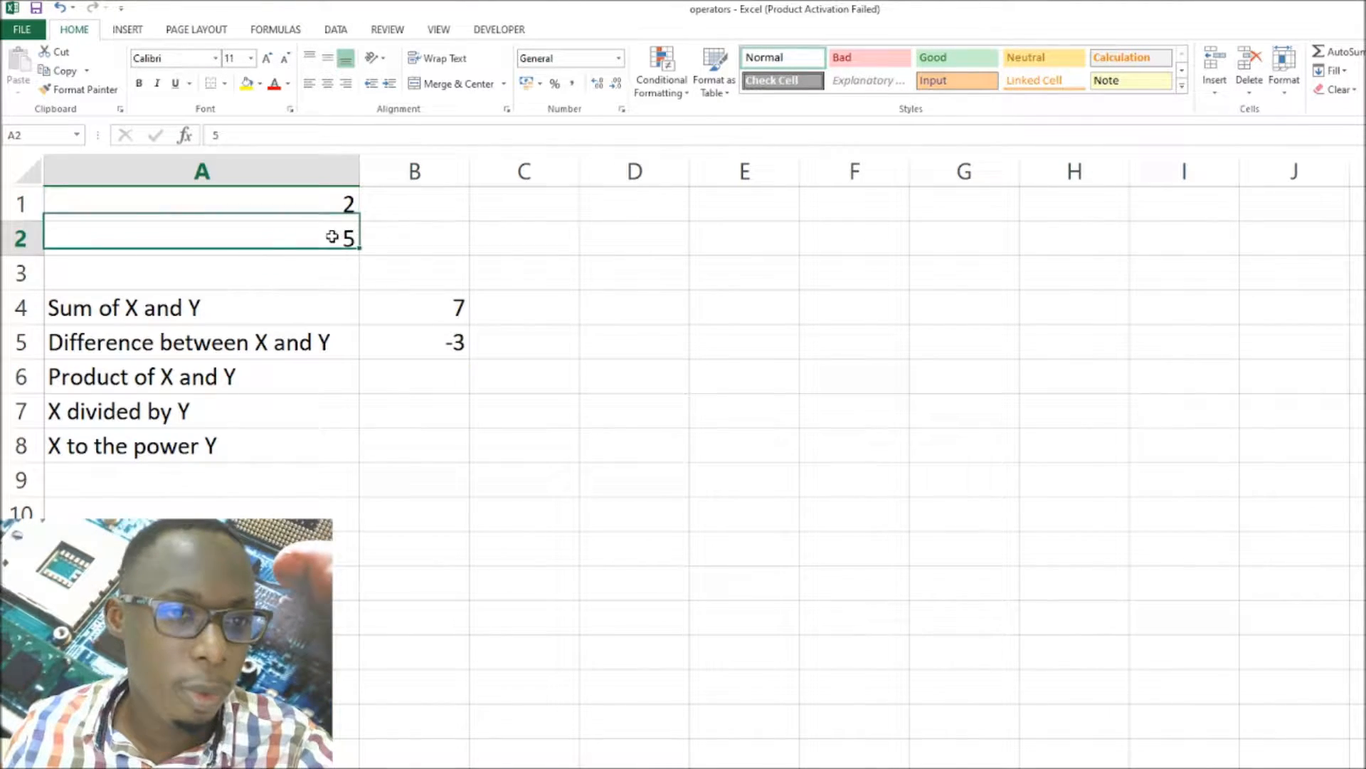
click(440, 352)
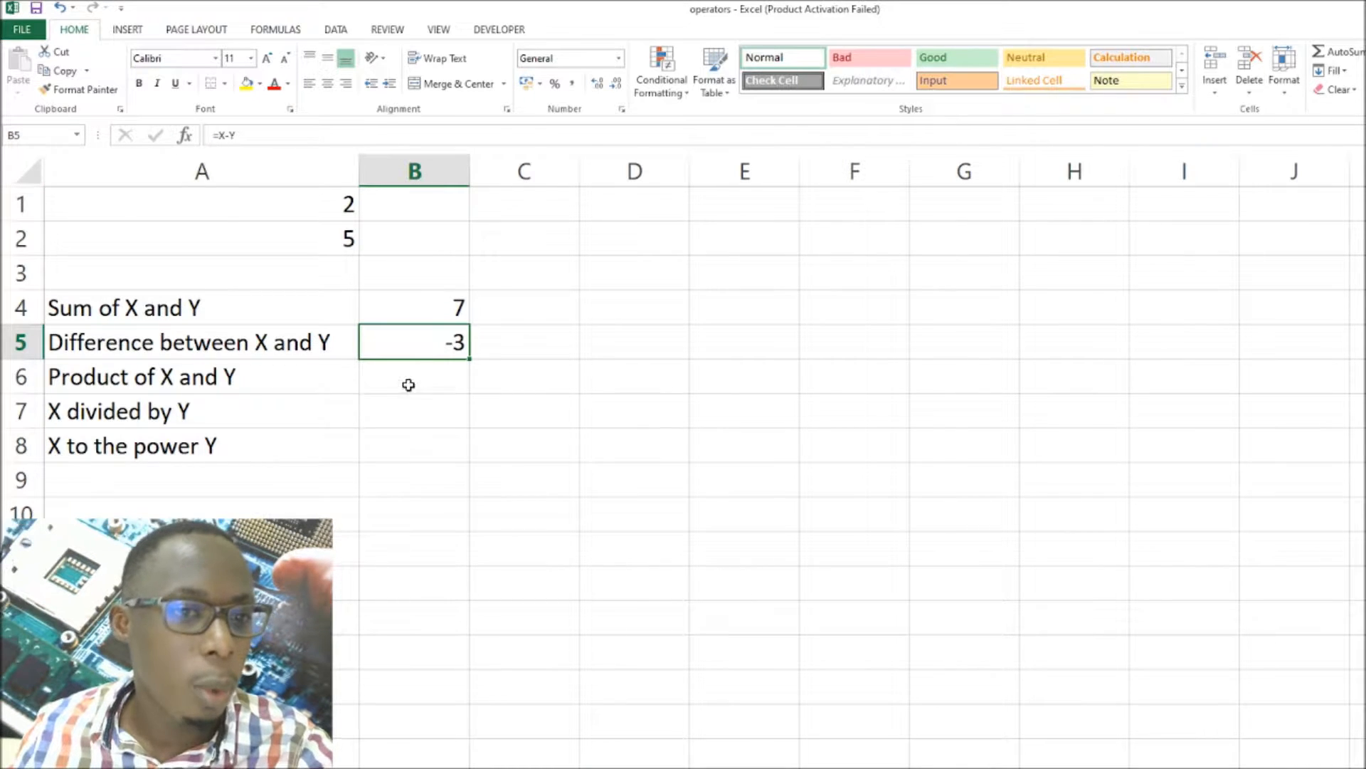
Calculate the product of X and Y in cell B6 with the cell-reference formula =a1*a2.
click(431, 377)
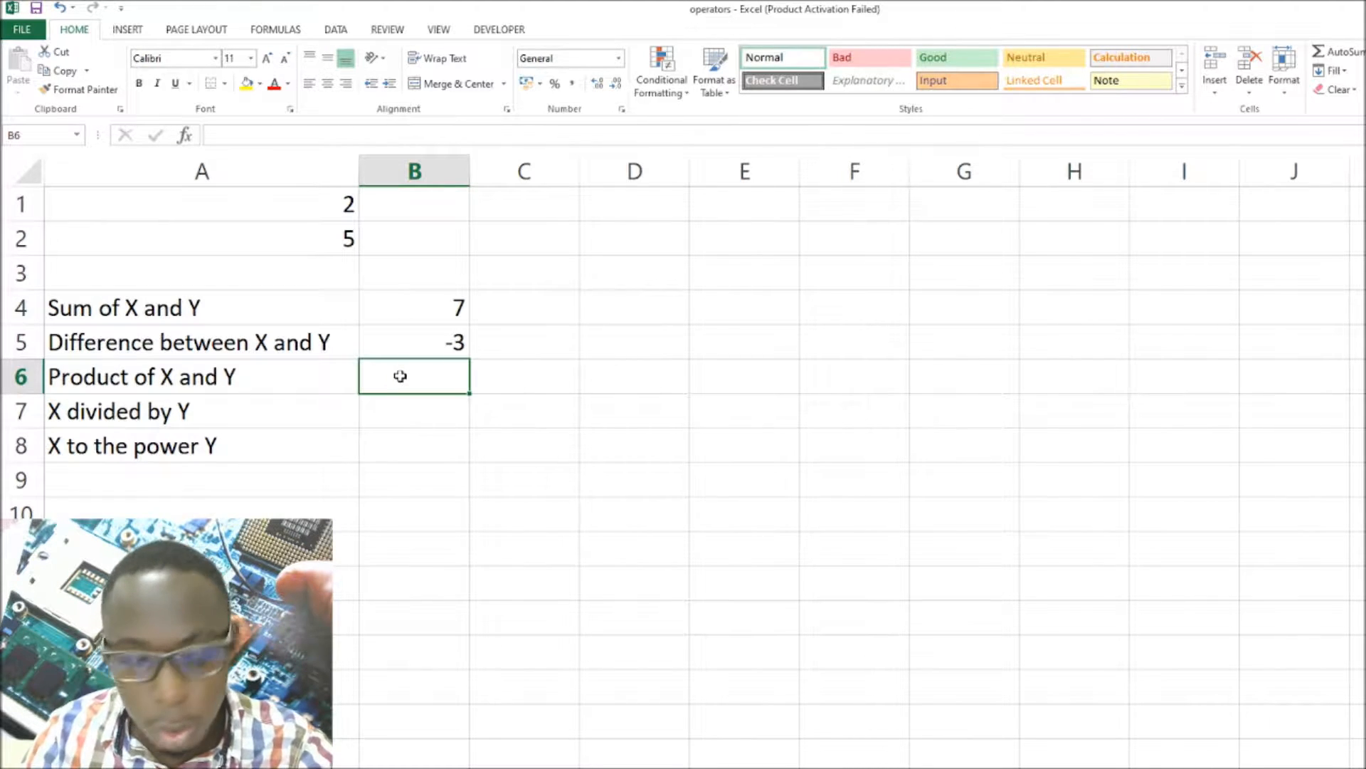
text(=)
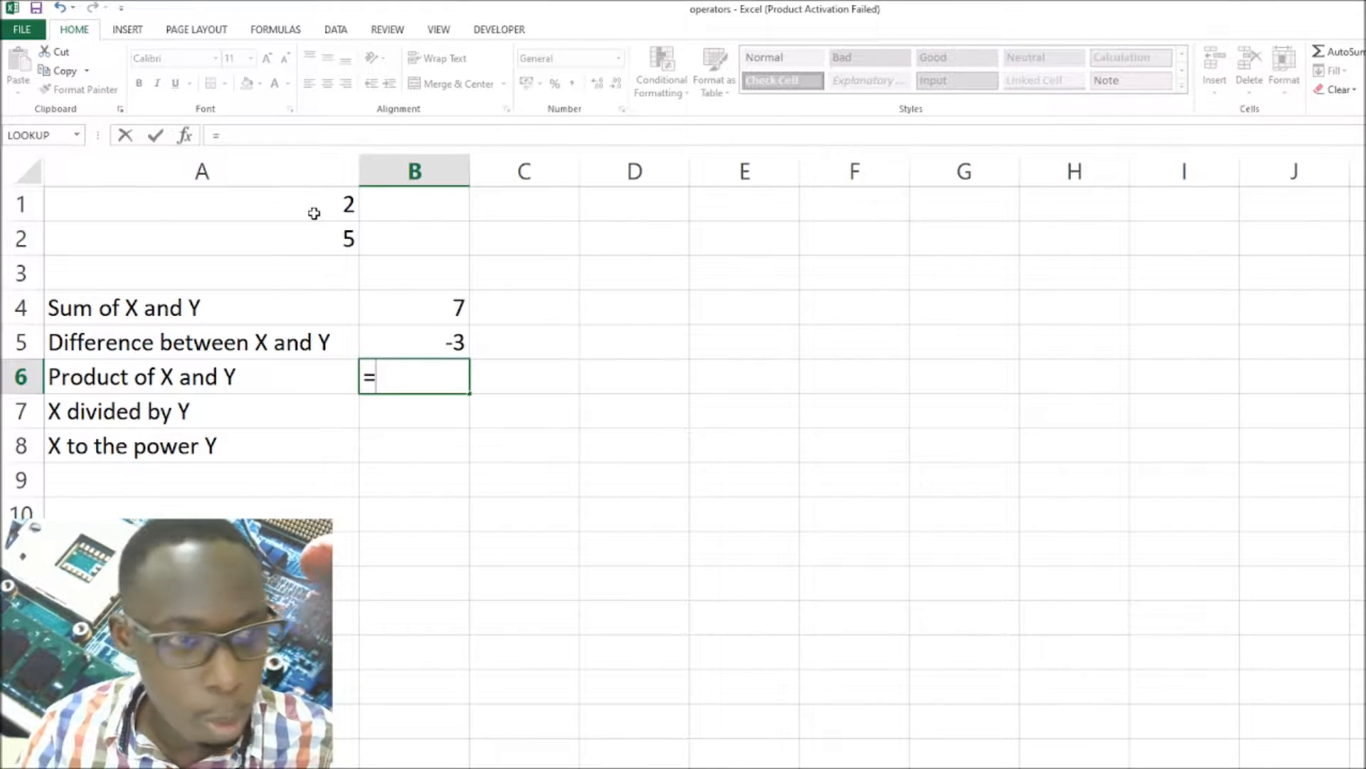
text(a1)
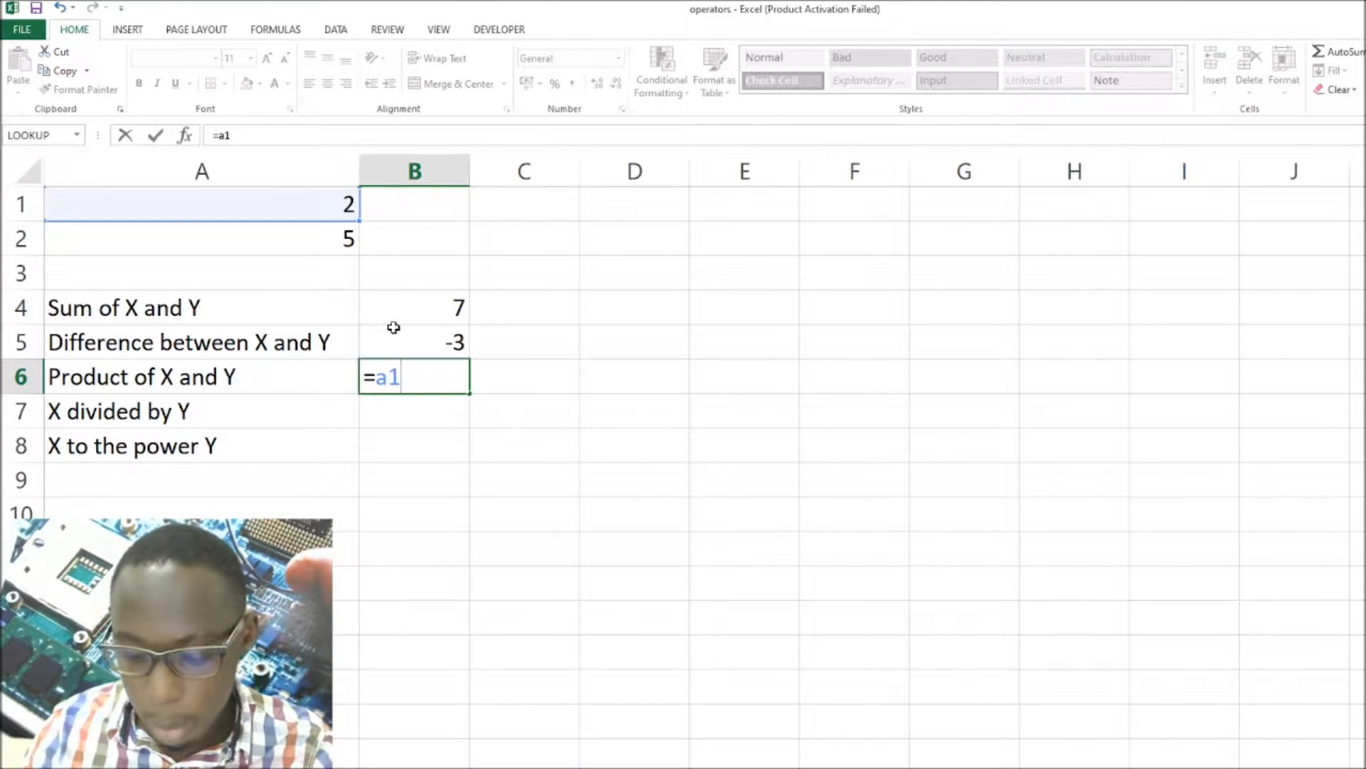
text(*)
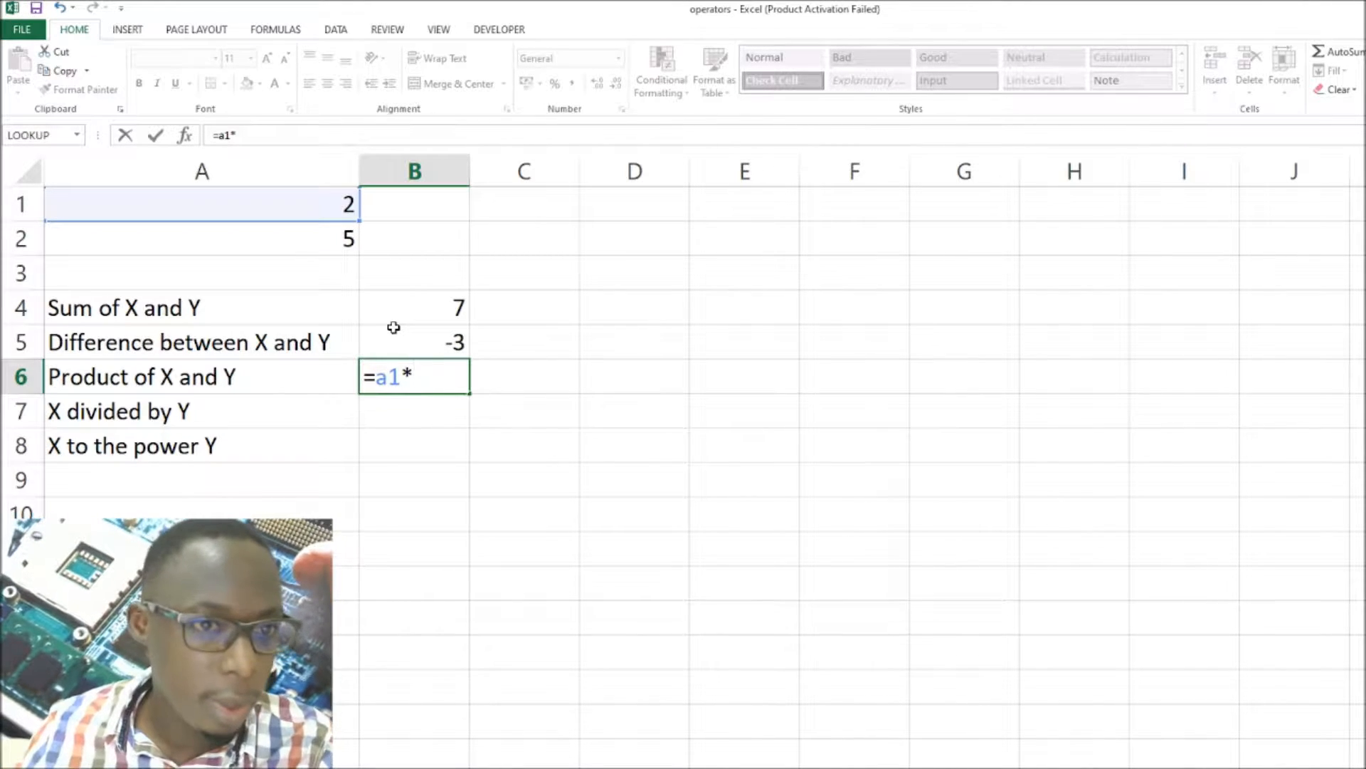
text(a2)
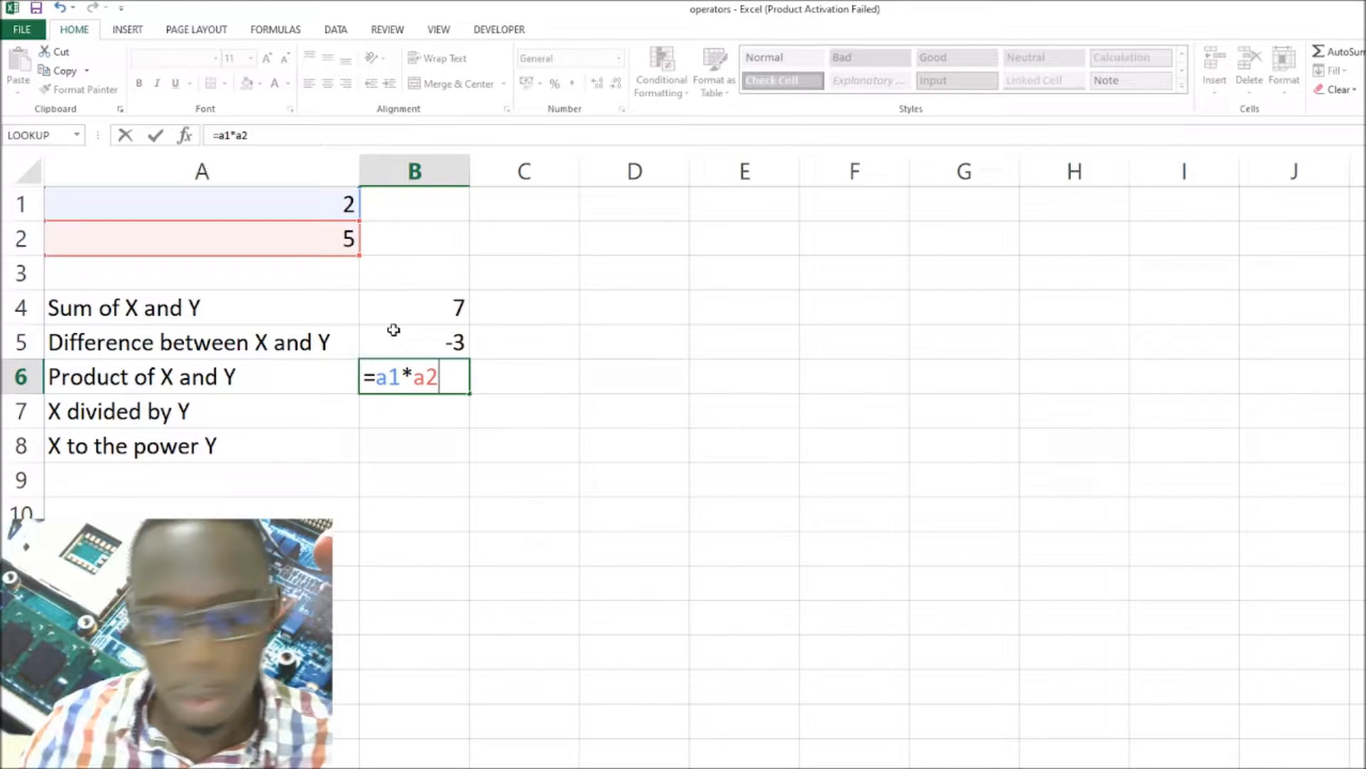
key(Return)
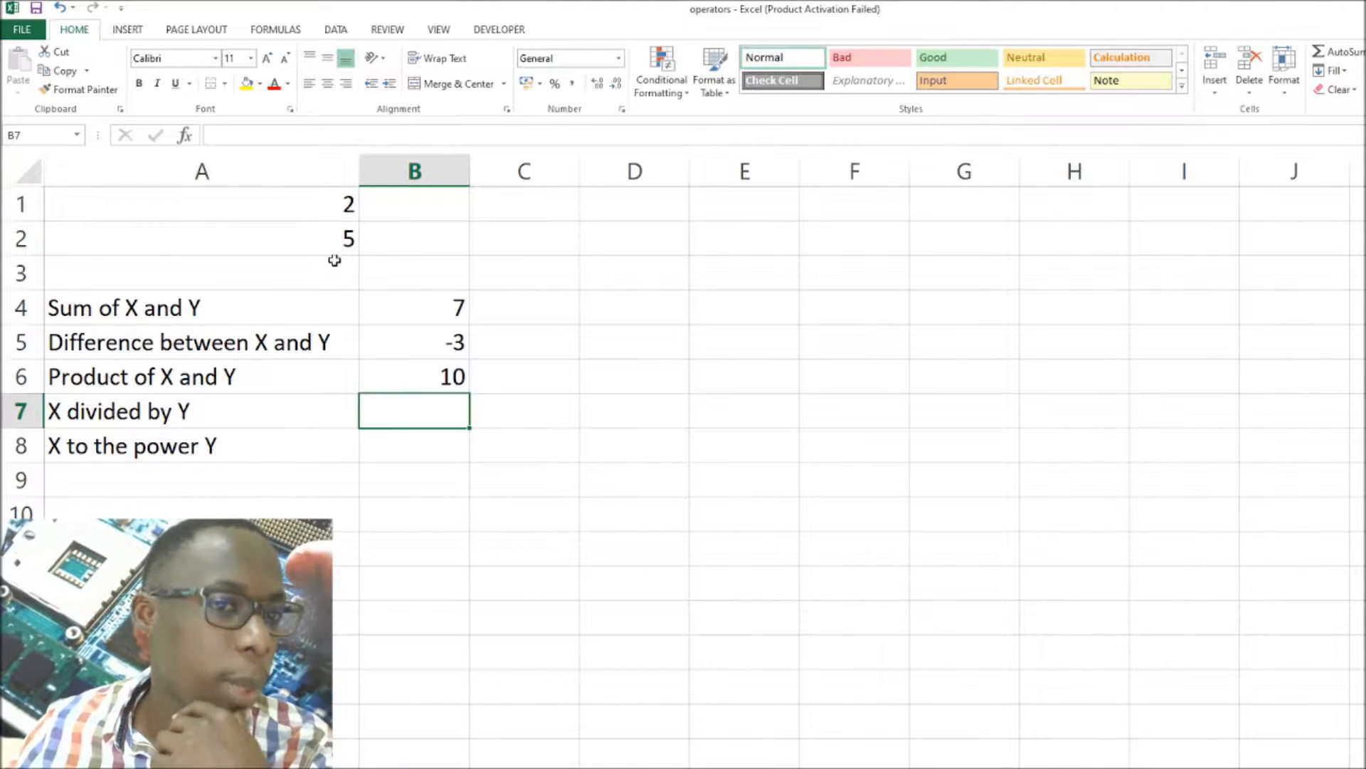
click(453, 383)
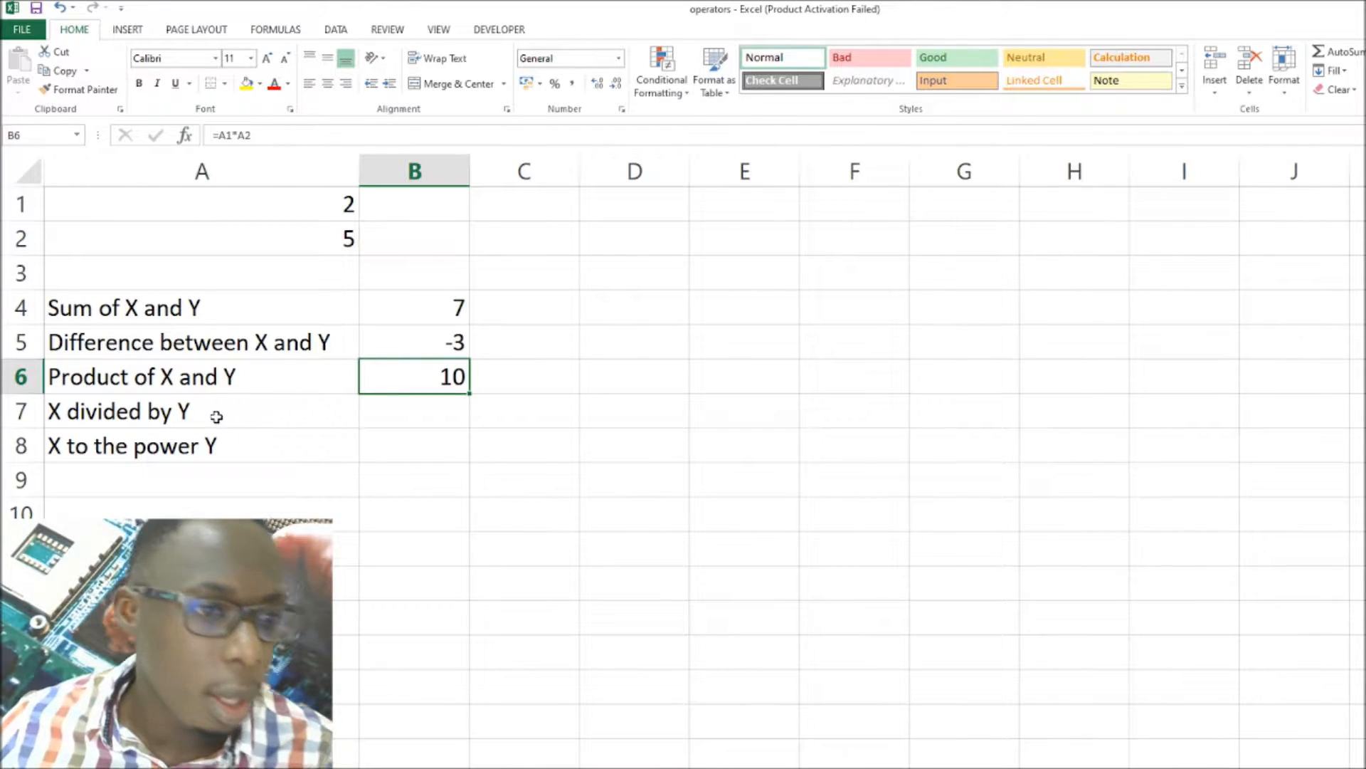
Calculate X divided by Y in cell B7 with the formula =X/Y, using the named cells.
click(395, 412)
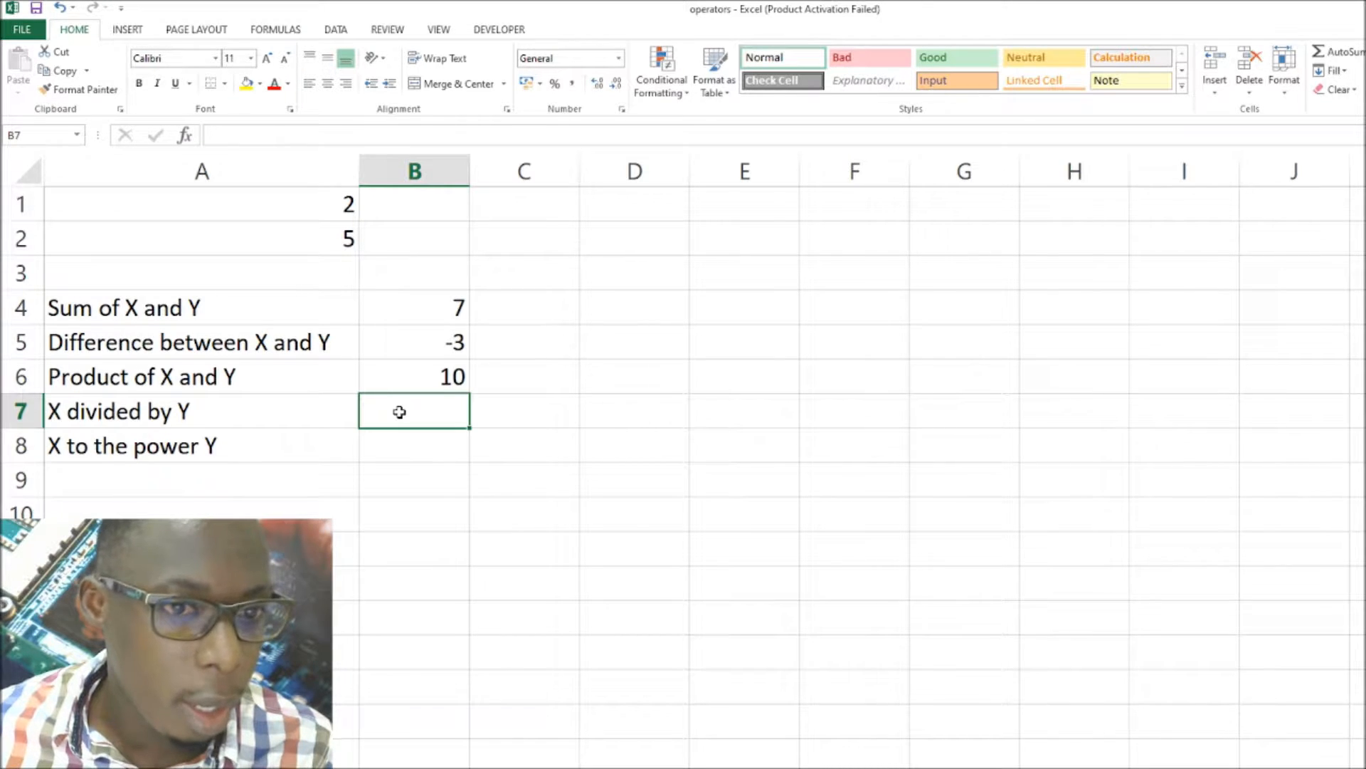
text(=)
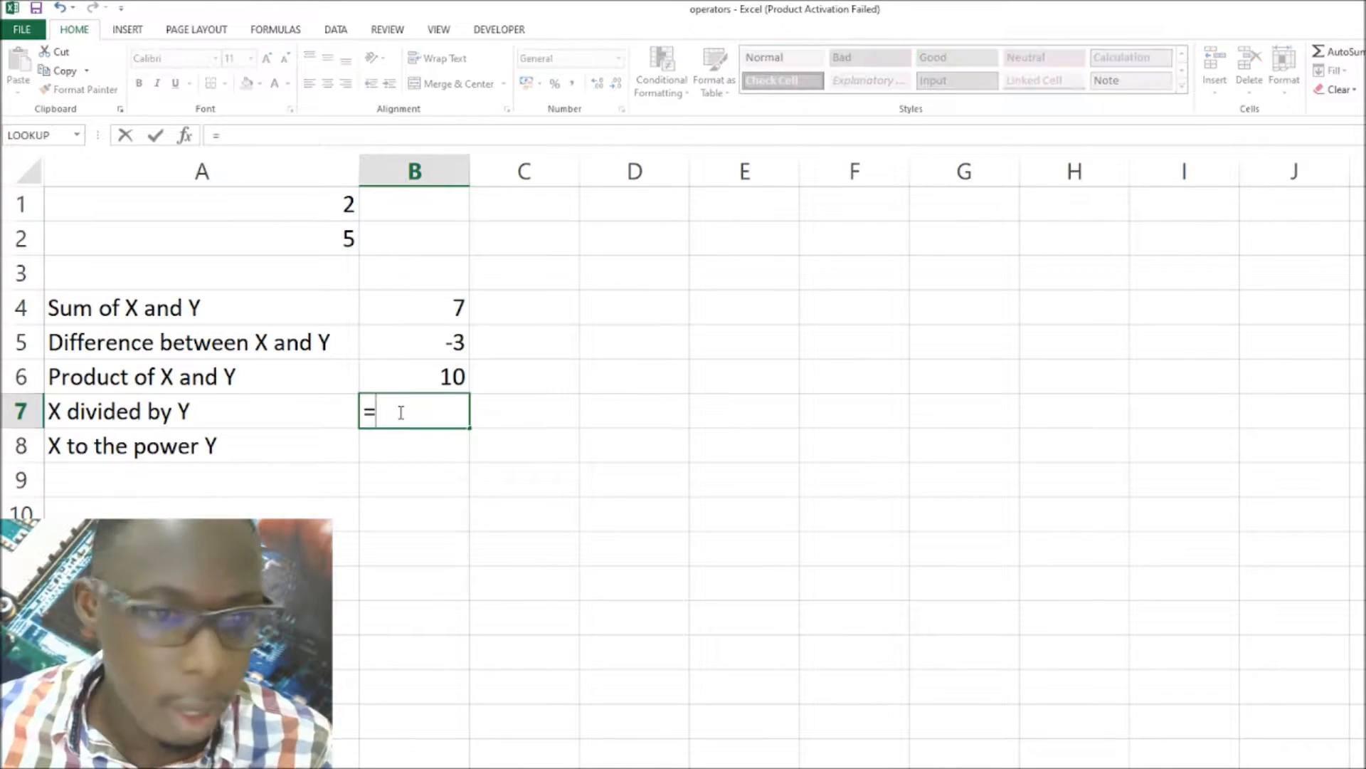
click(158, 212)
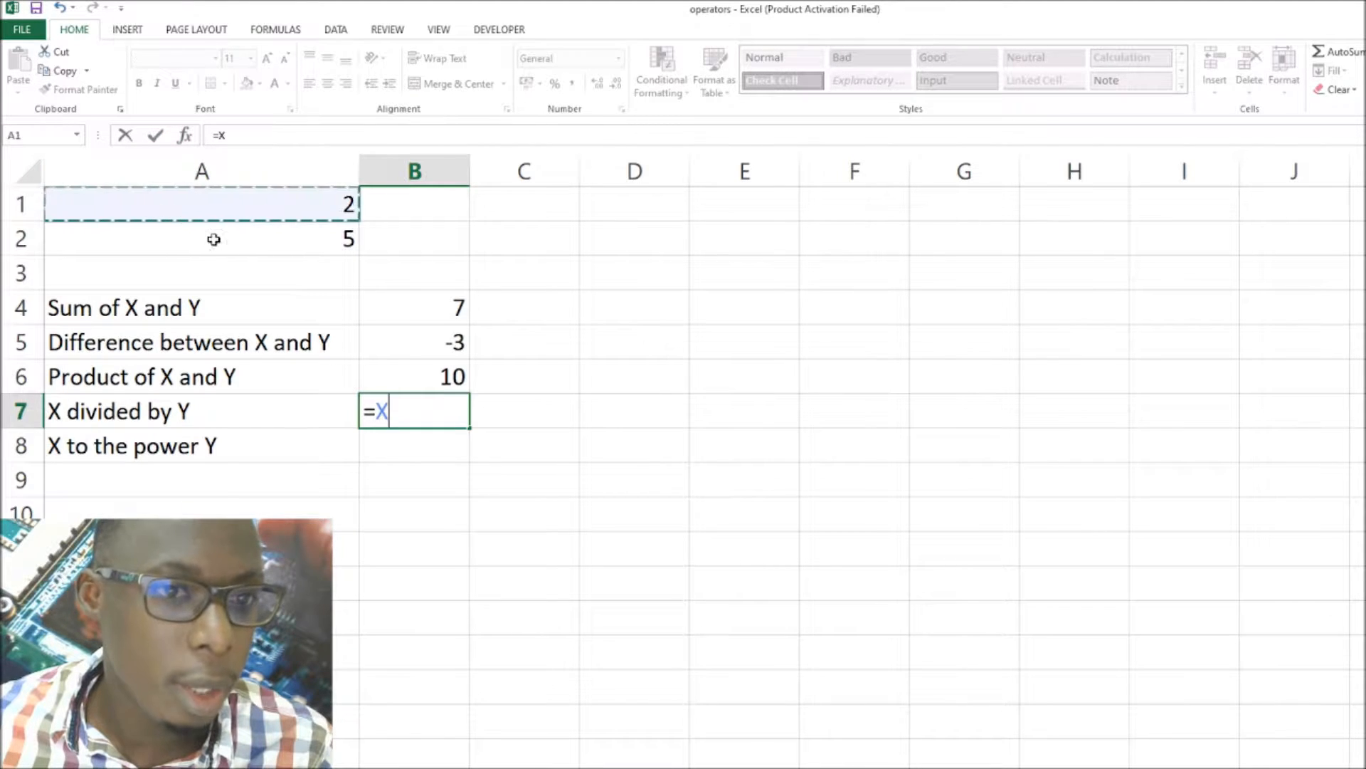
text(/)
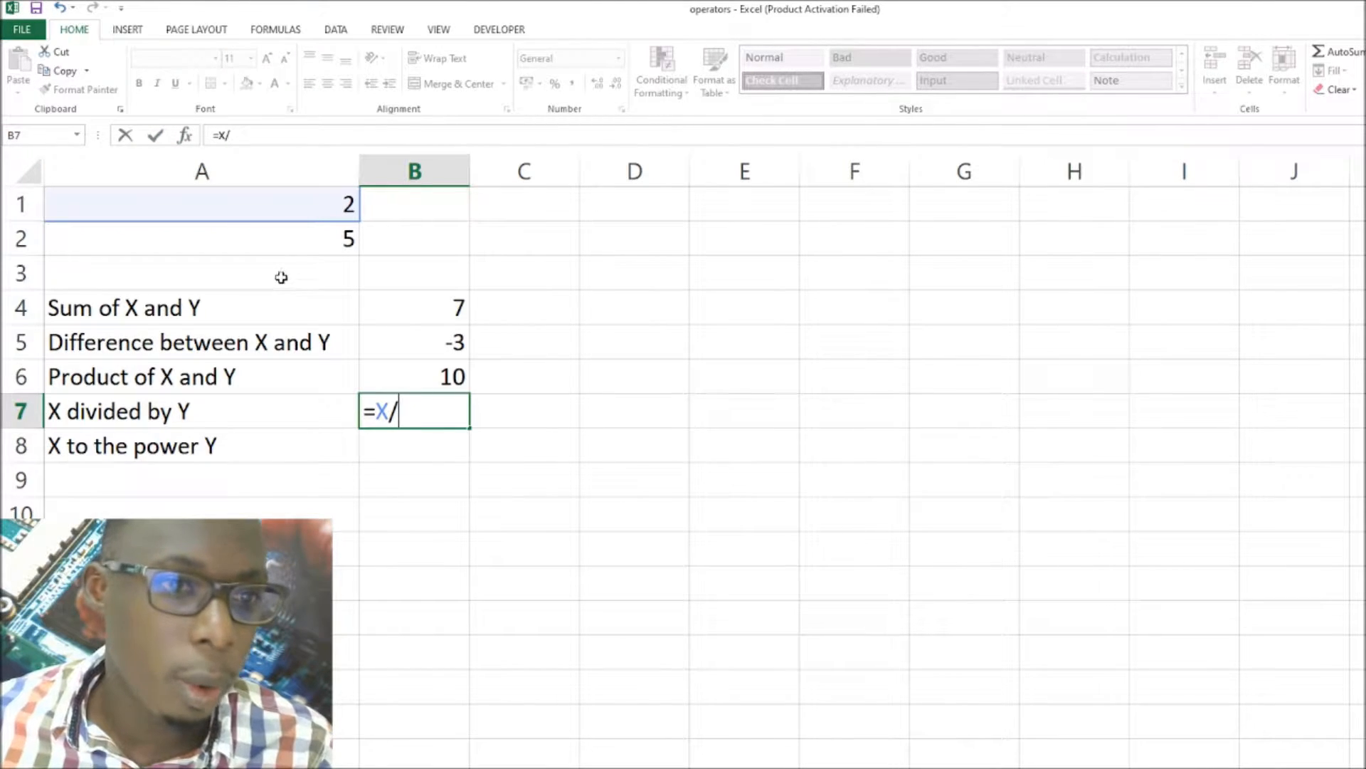
click(290, 242)
key(Return)
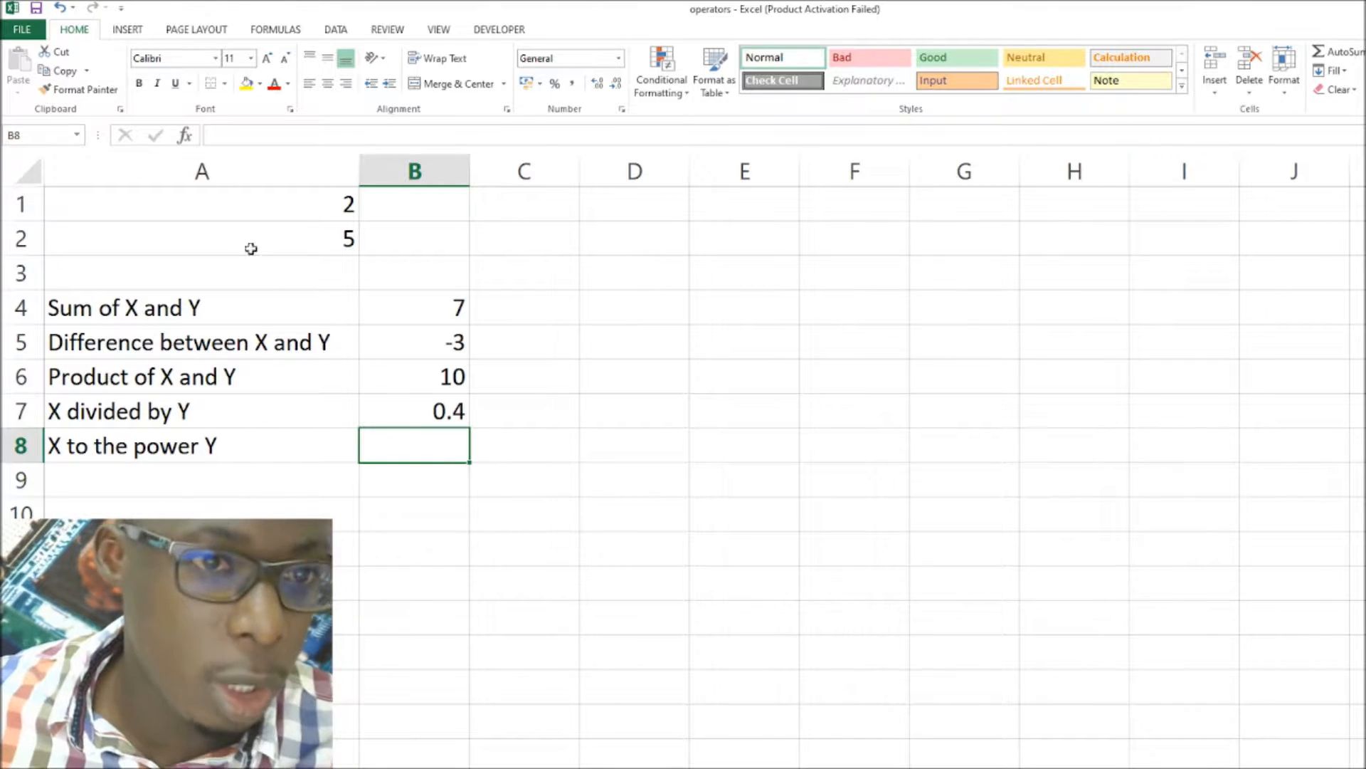
Calculate X to the power Y in cell B8 with the formula =X^y, and check it against the numbers in A1 and A2.
click(245, 202)
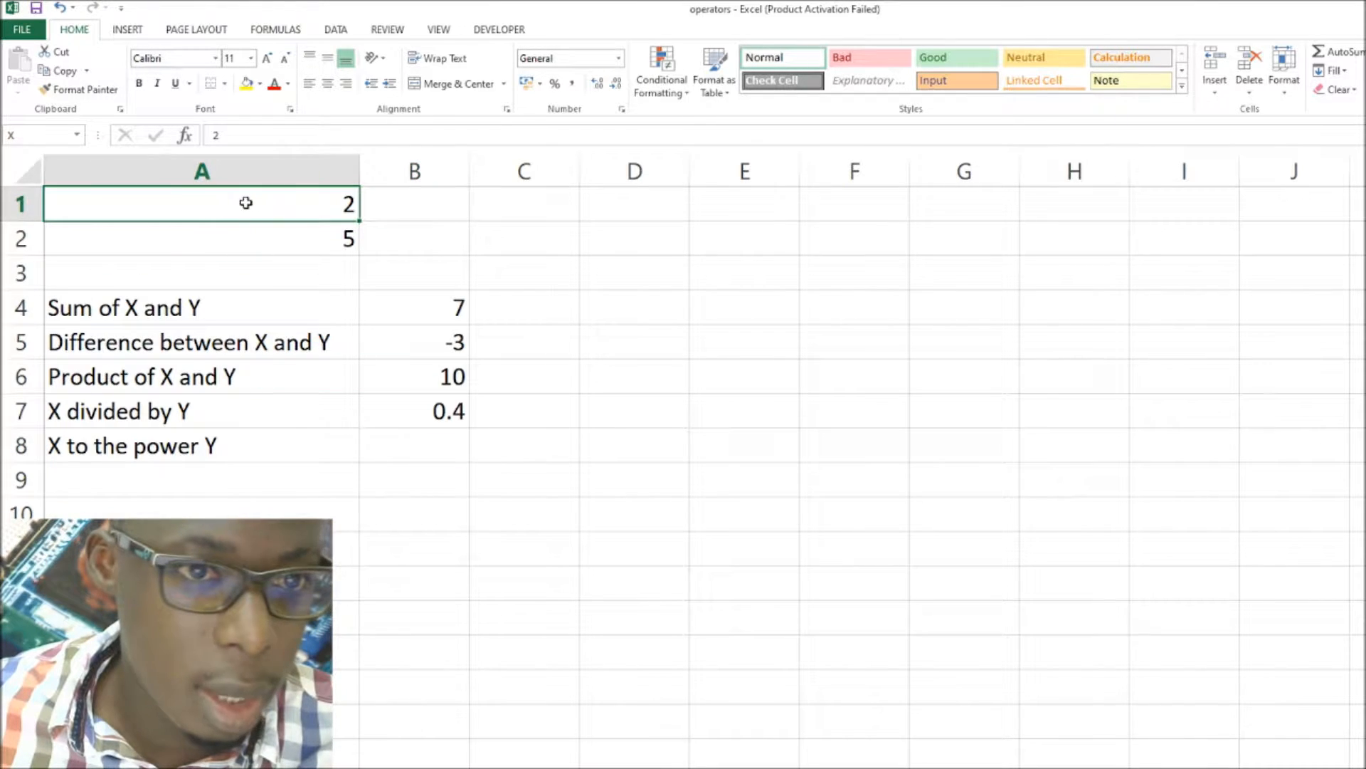
click(417, 446)
text(=)
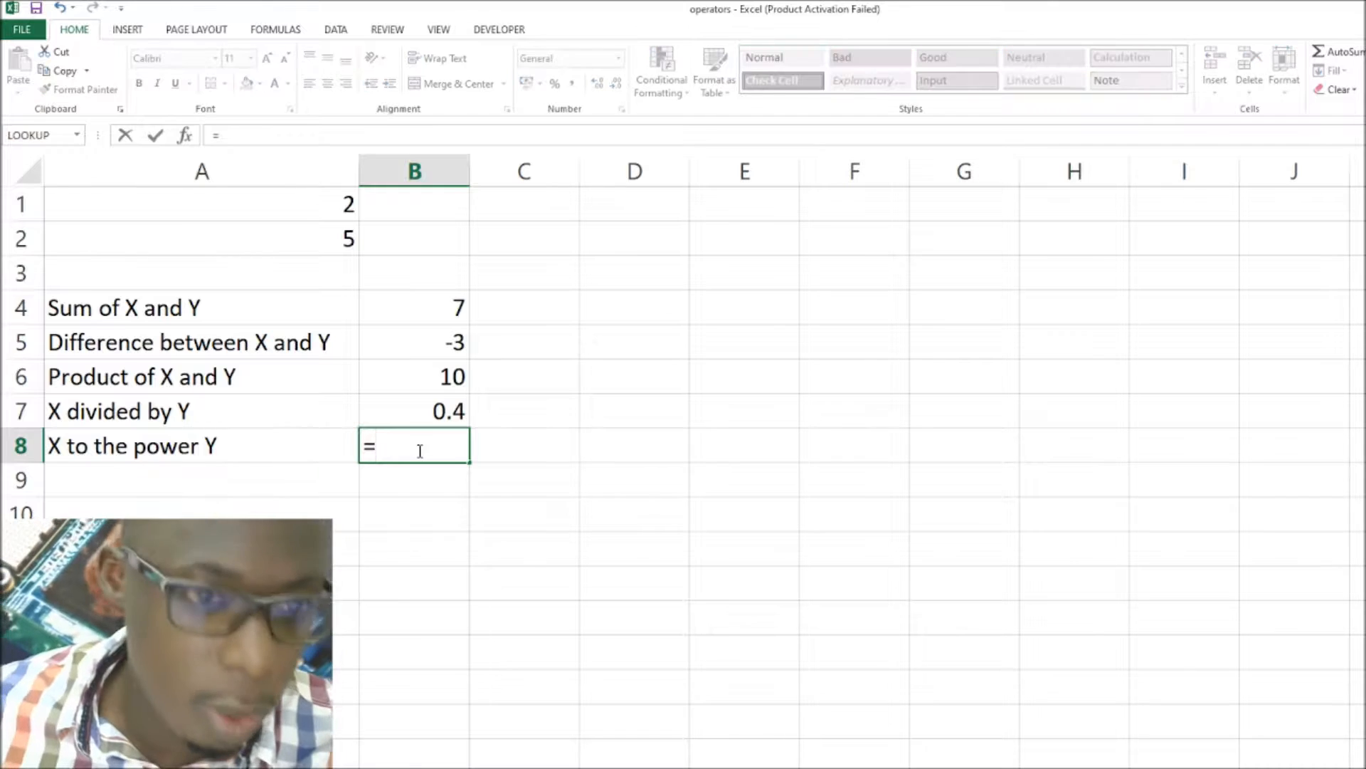
click(293, 203)
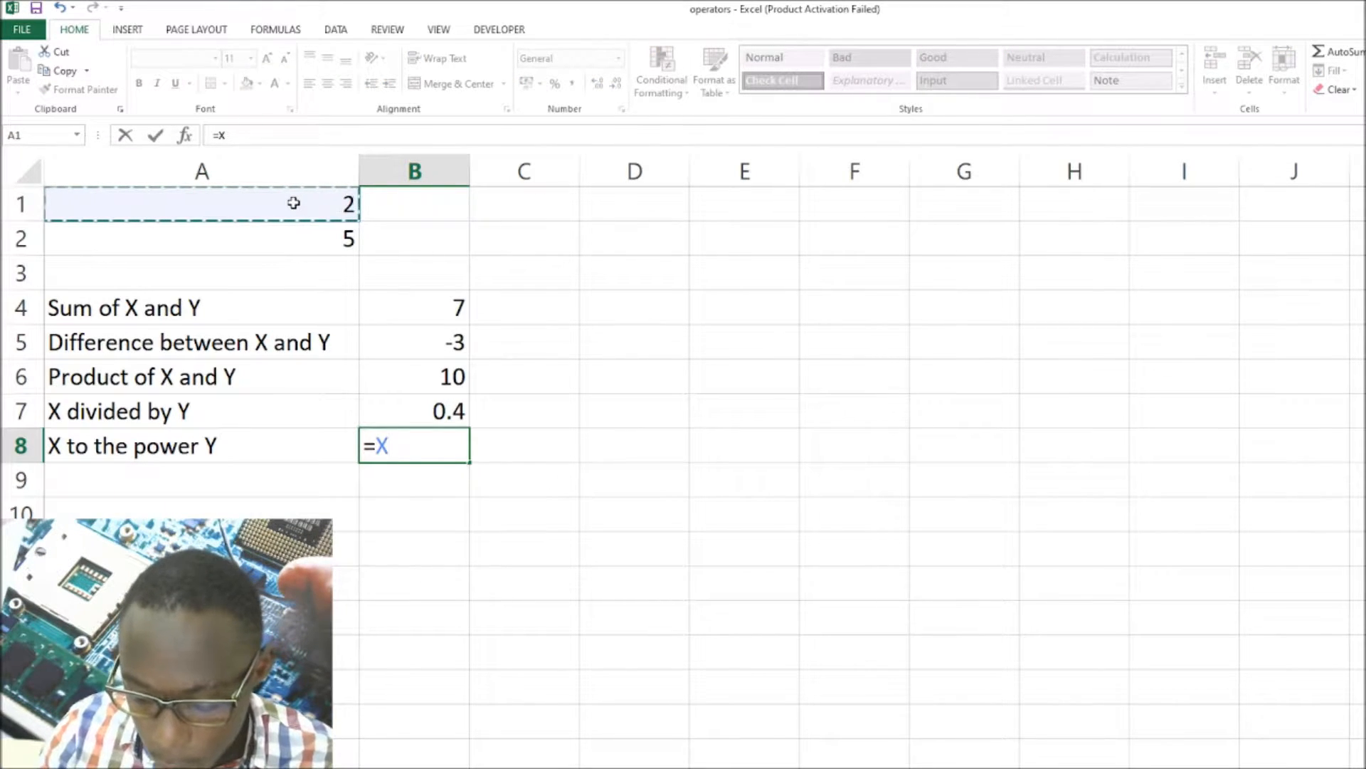
text(<)
key(BackSpace)
text(^)
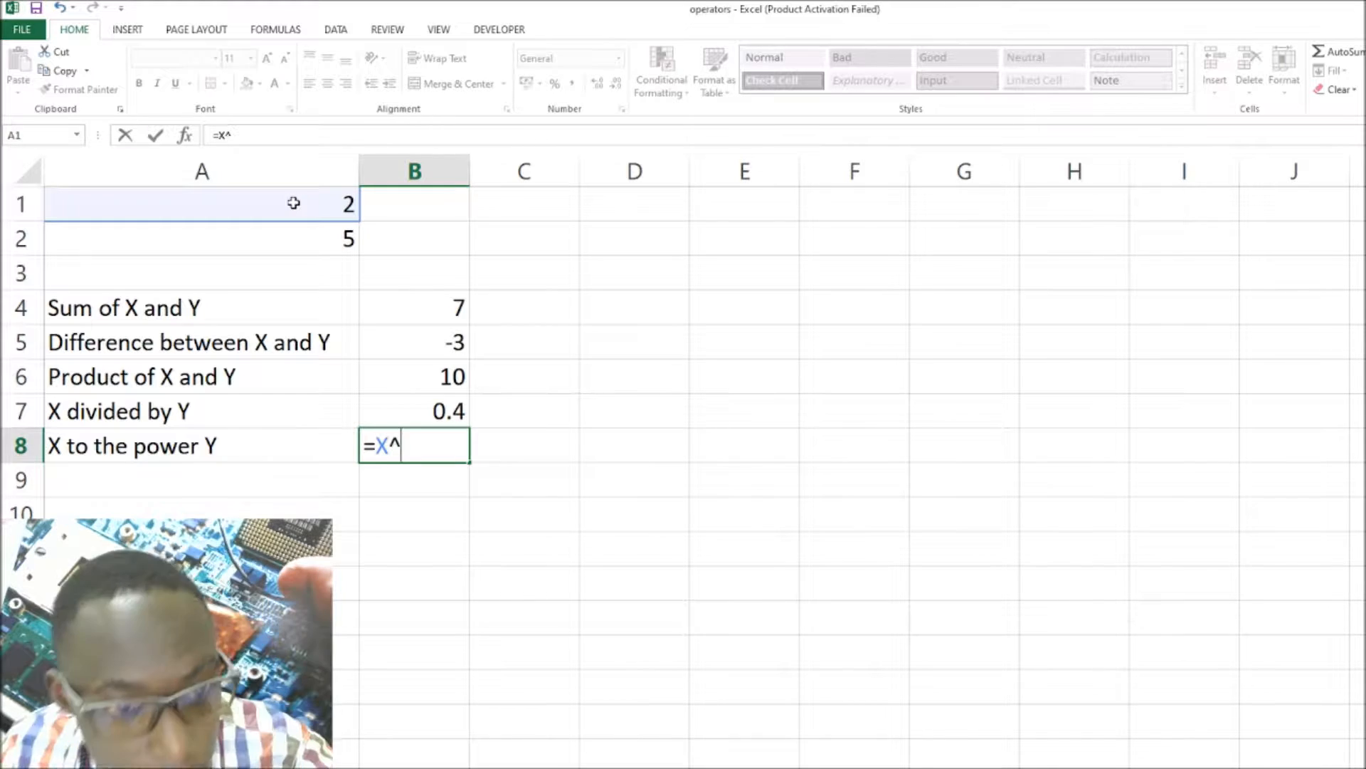
text(y)
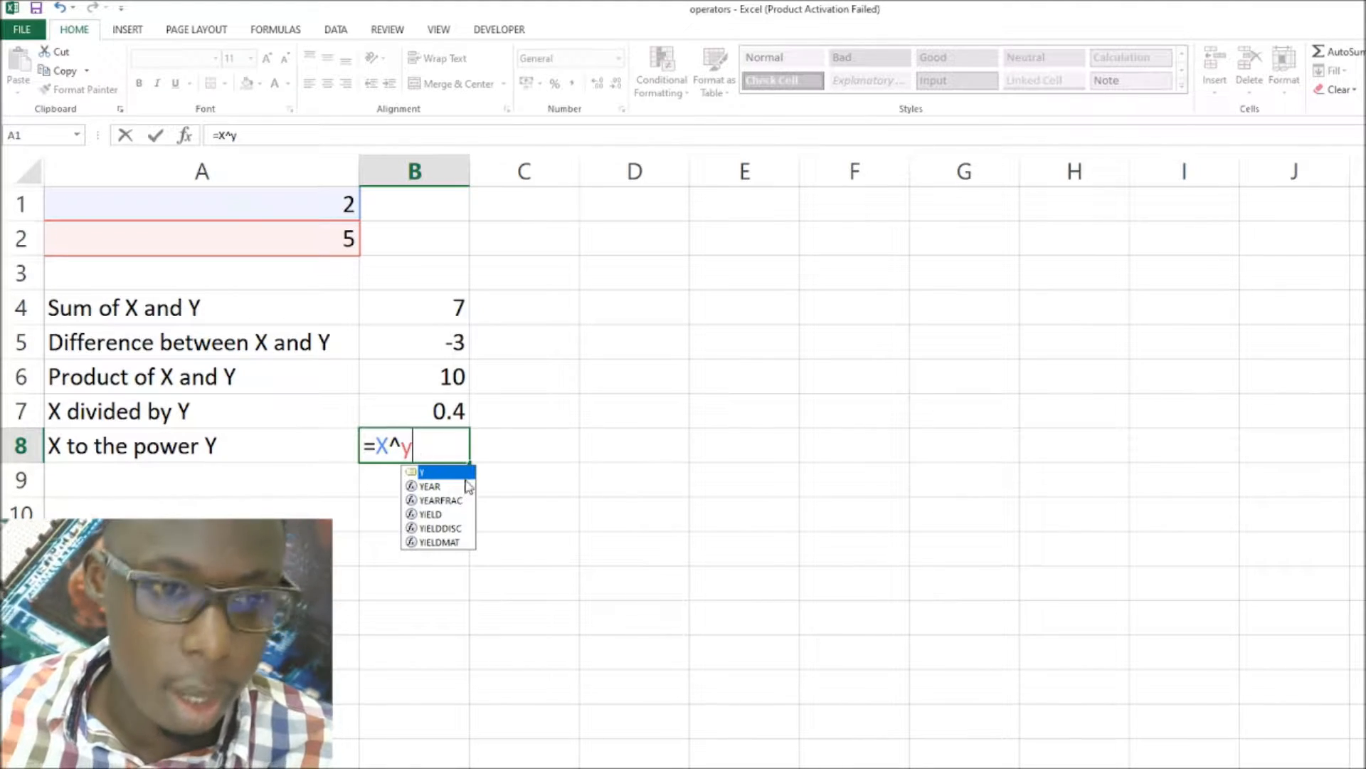
key(Return)
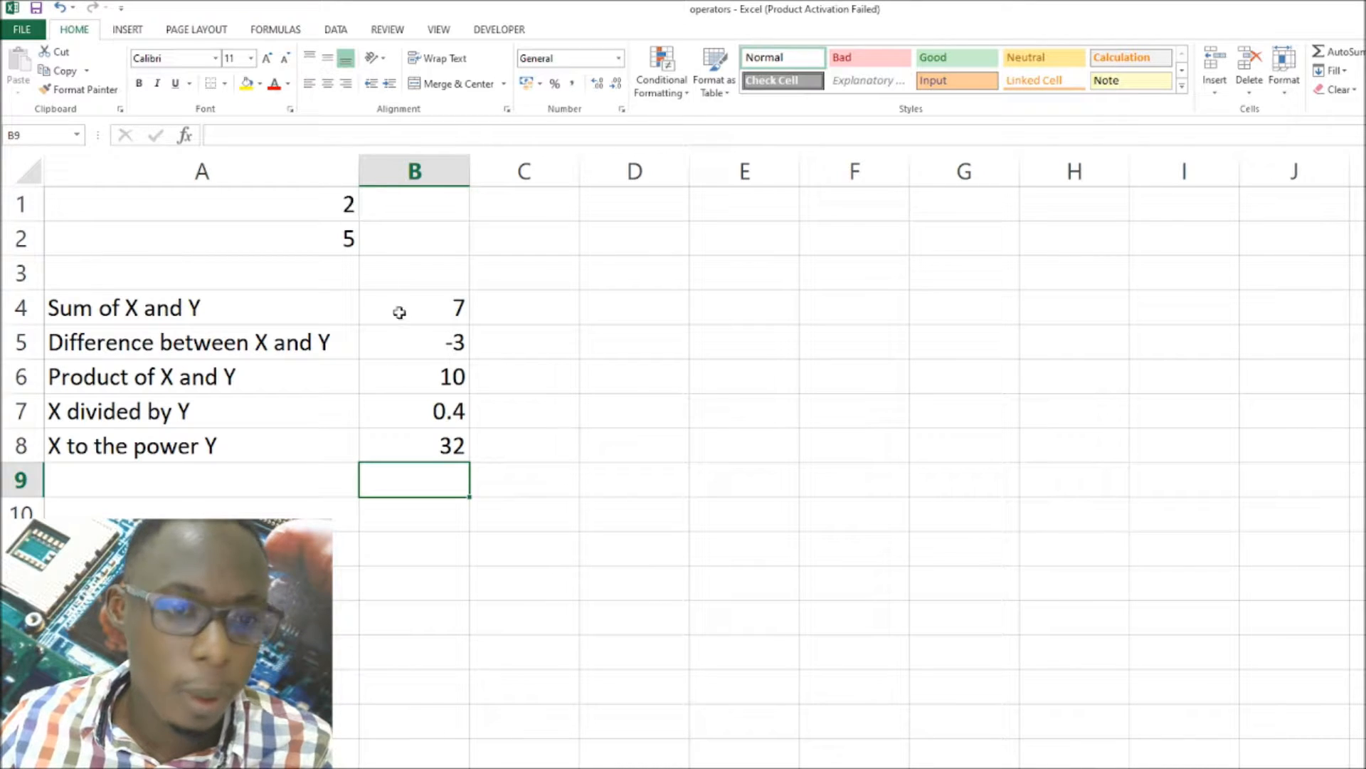
click(453, 446)
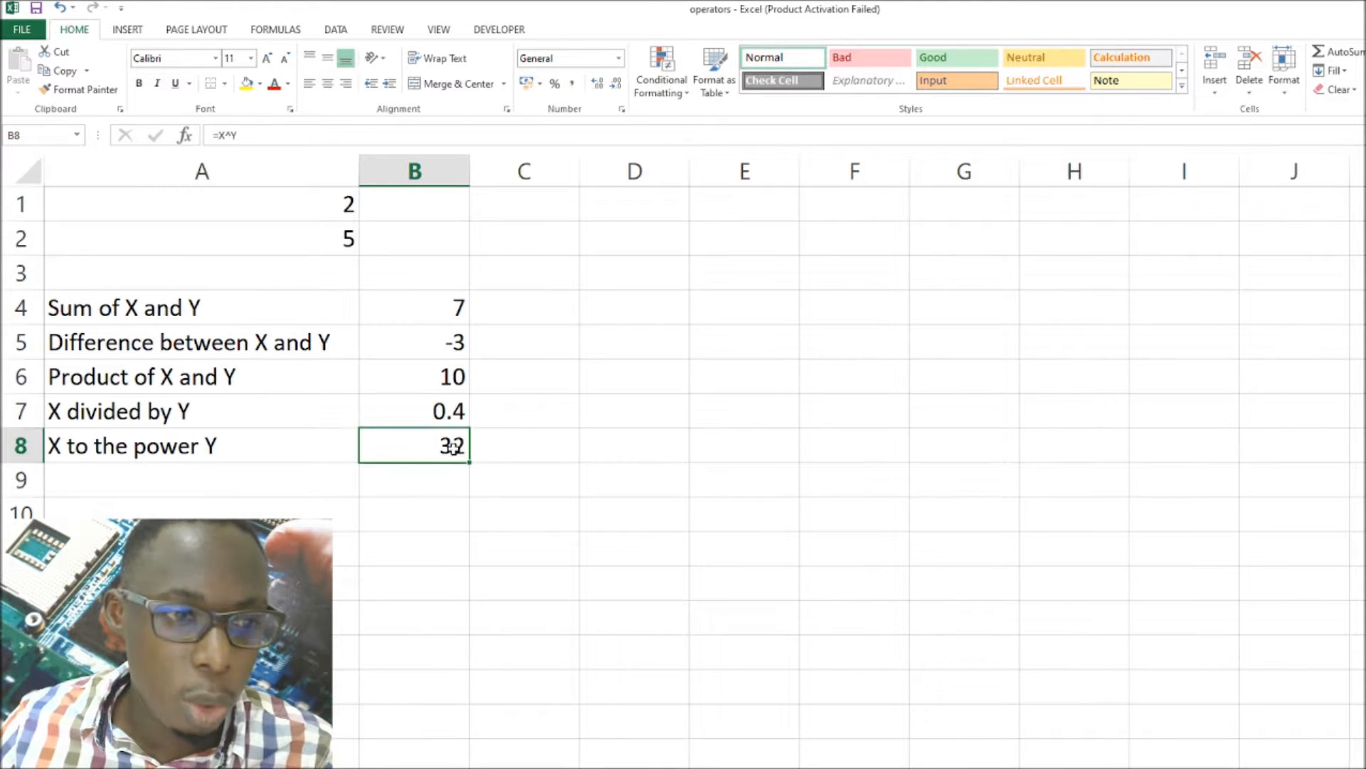
click(302, 203)
click(309, 230)
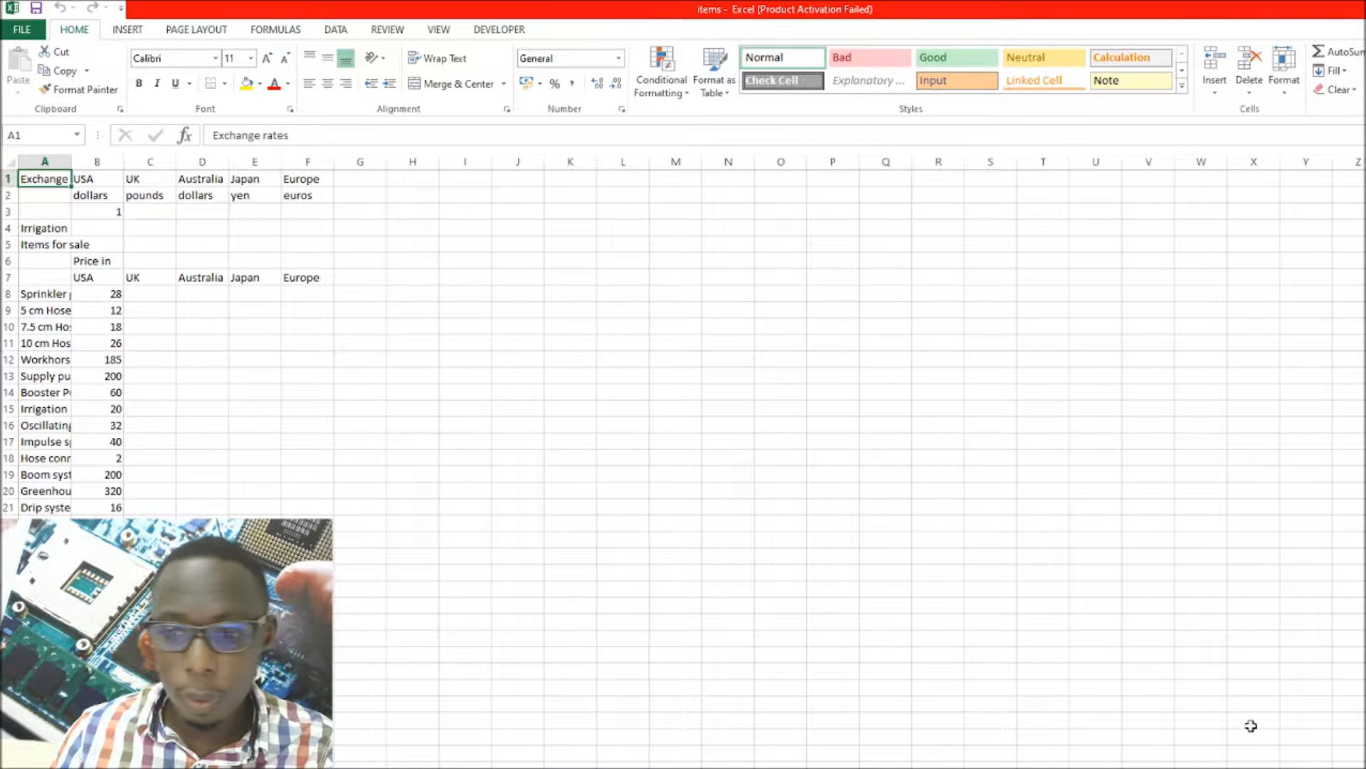
Examine the exchange rates block and the irrigation items for sale in the items workbook.
scroll(683, 462, up, 4)
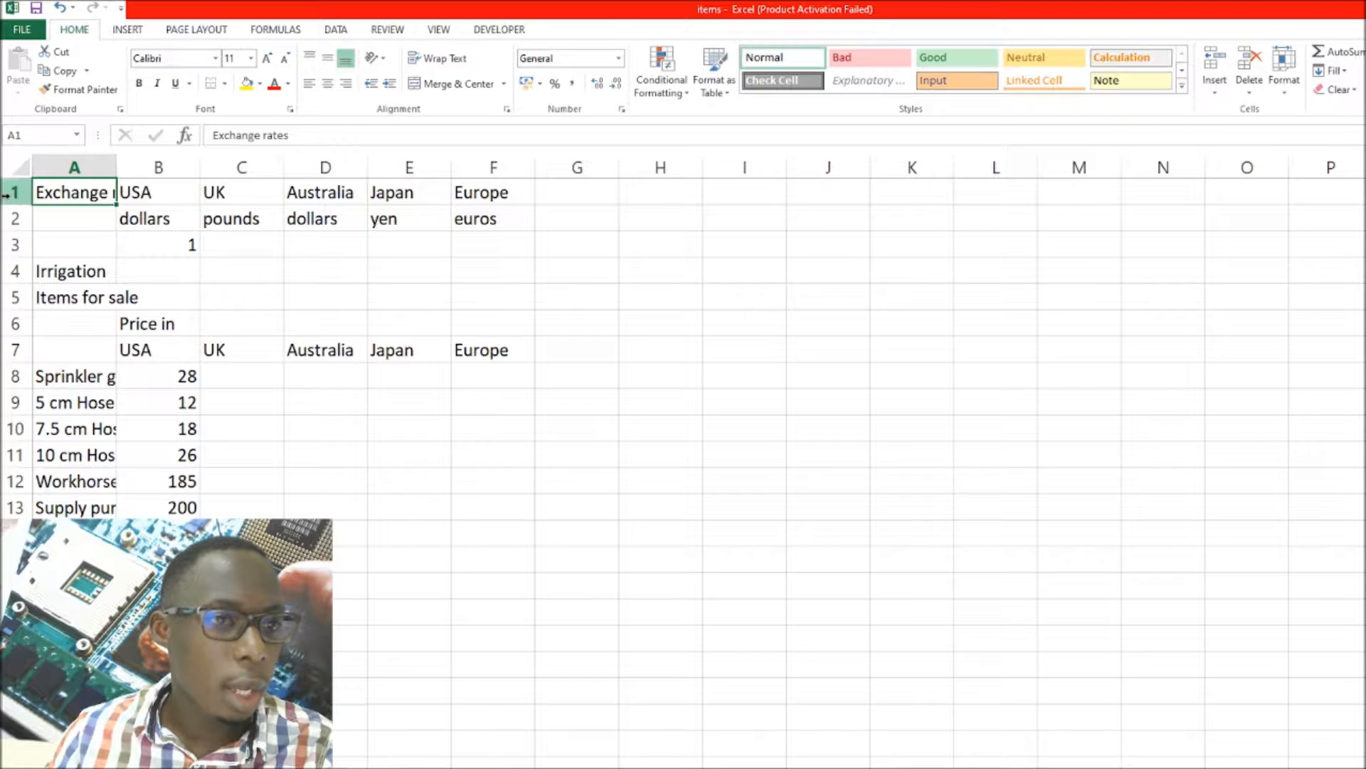
drag(71, 194, 591, 245)
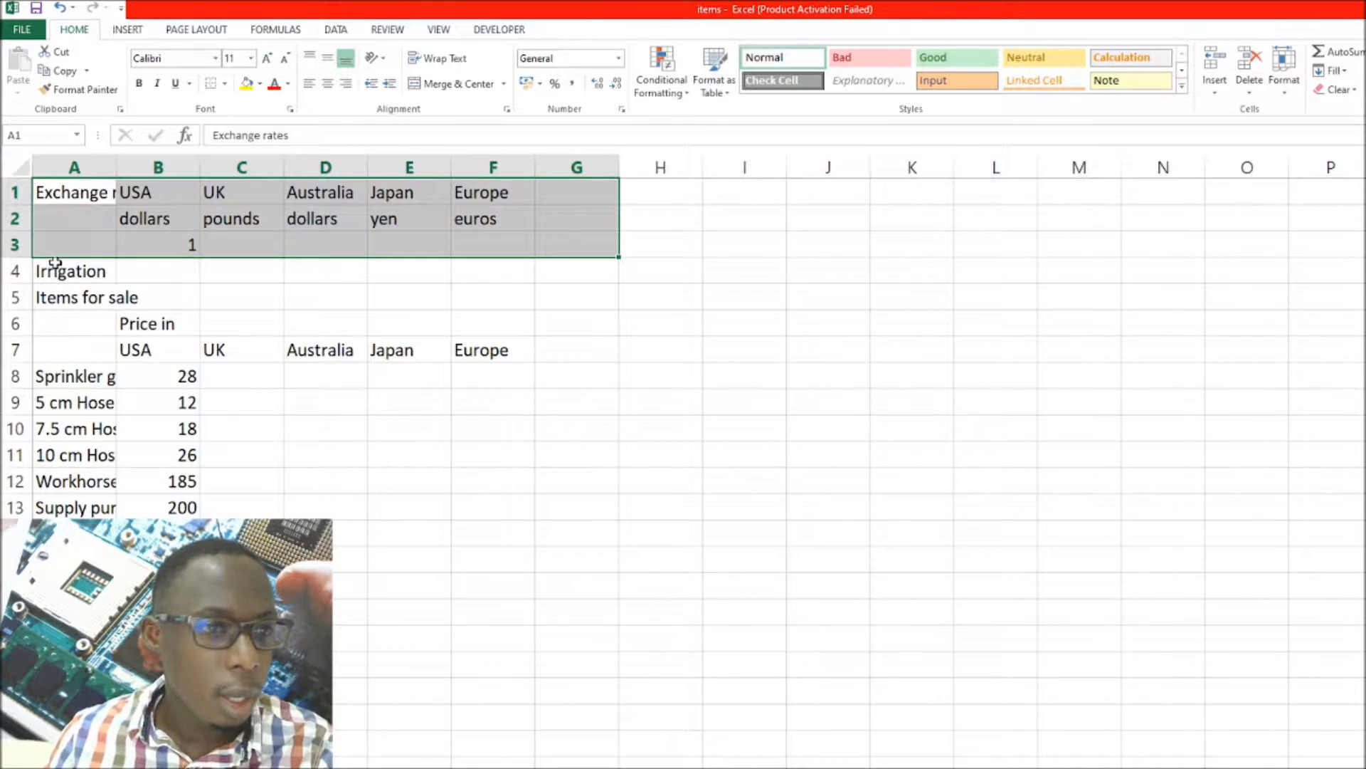
click(141, 271)
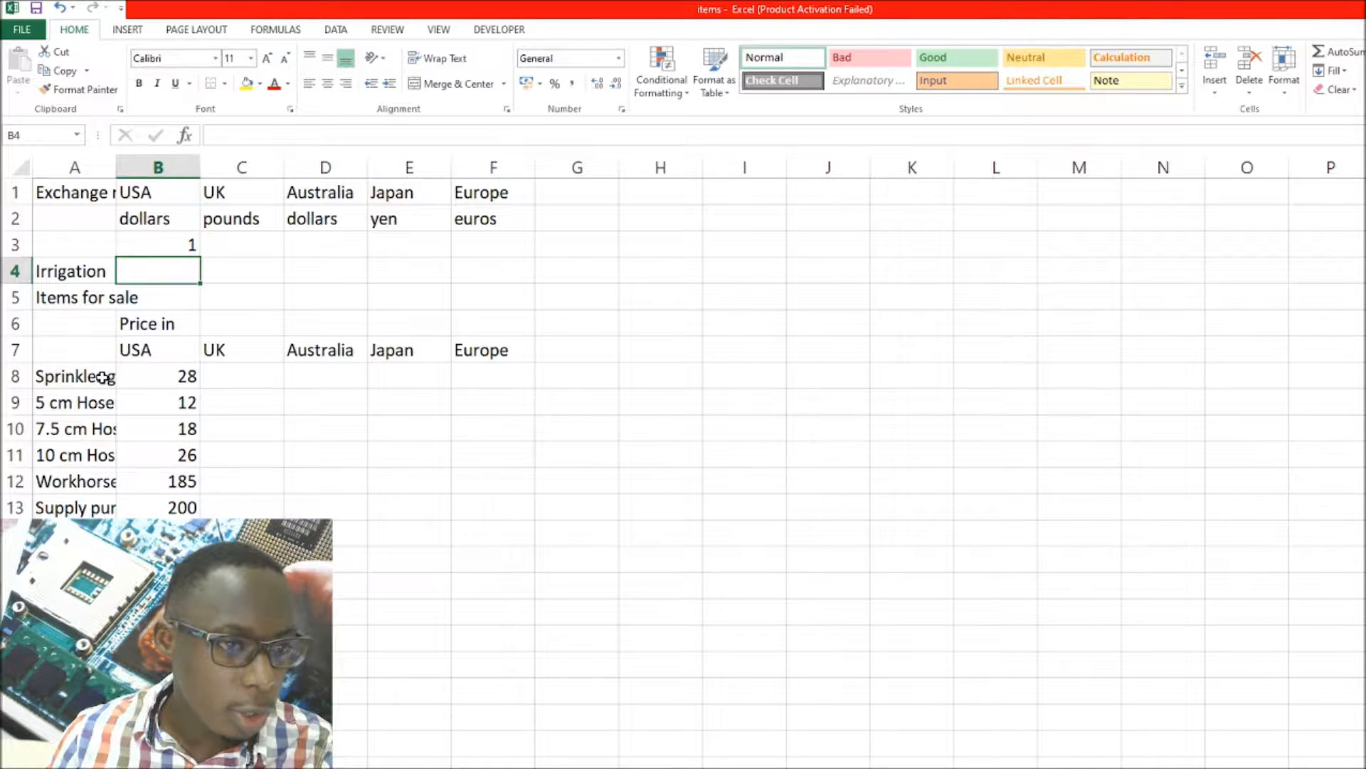
drag(102, 377, 107, 459)
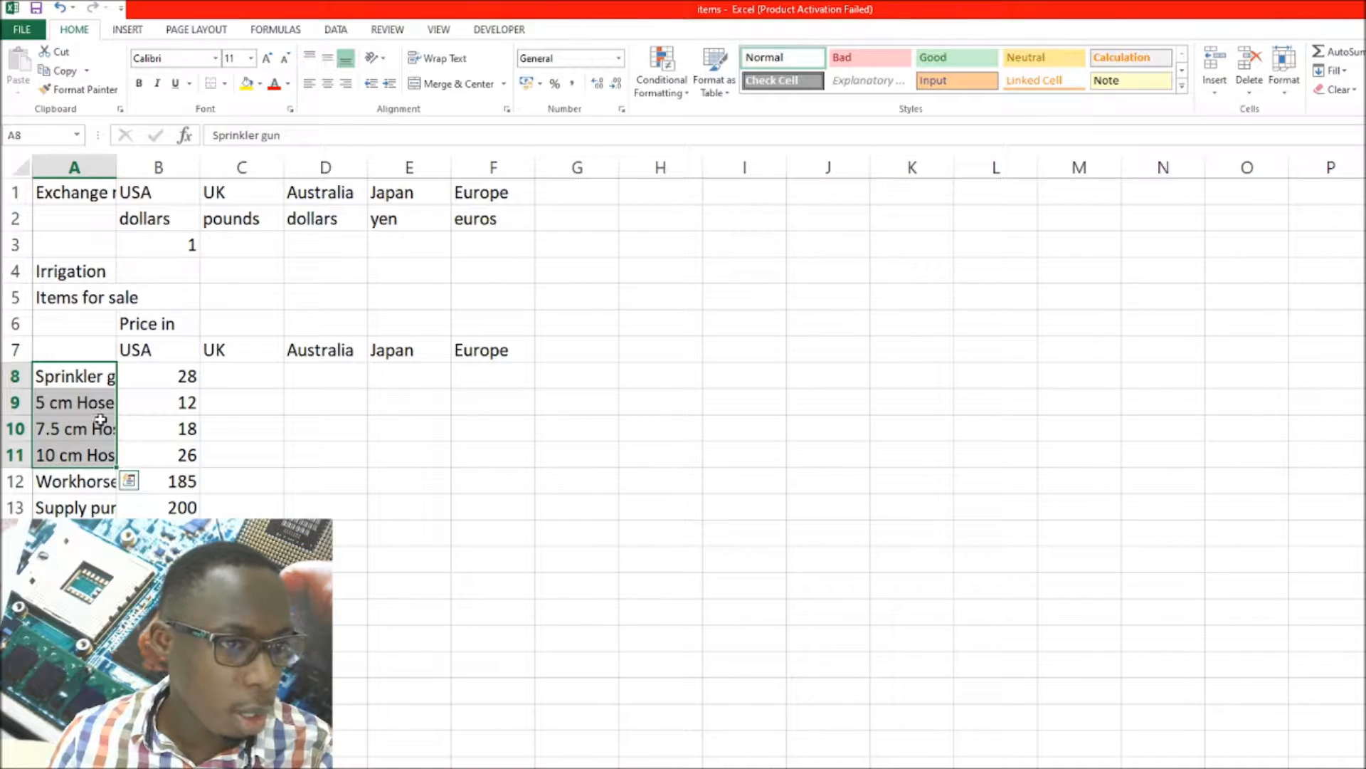
click(111, 381)
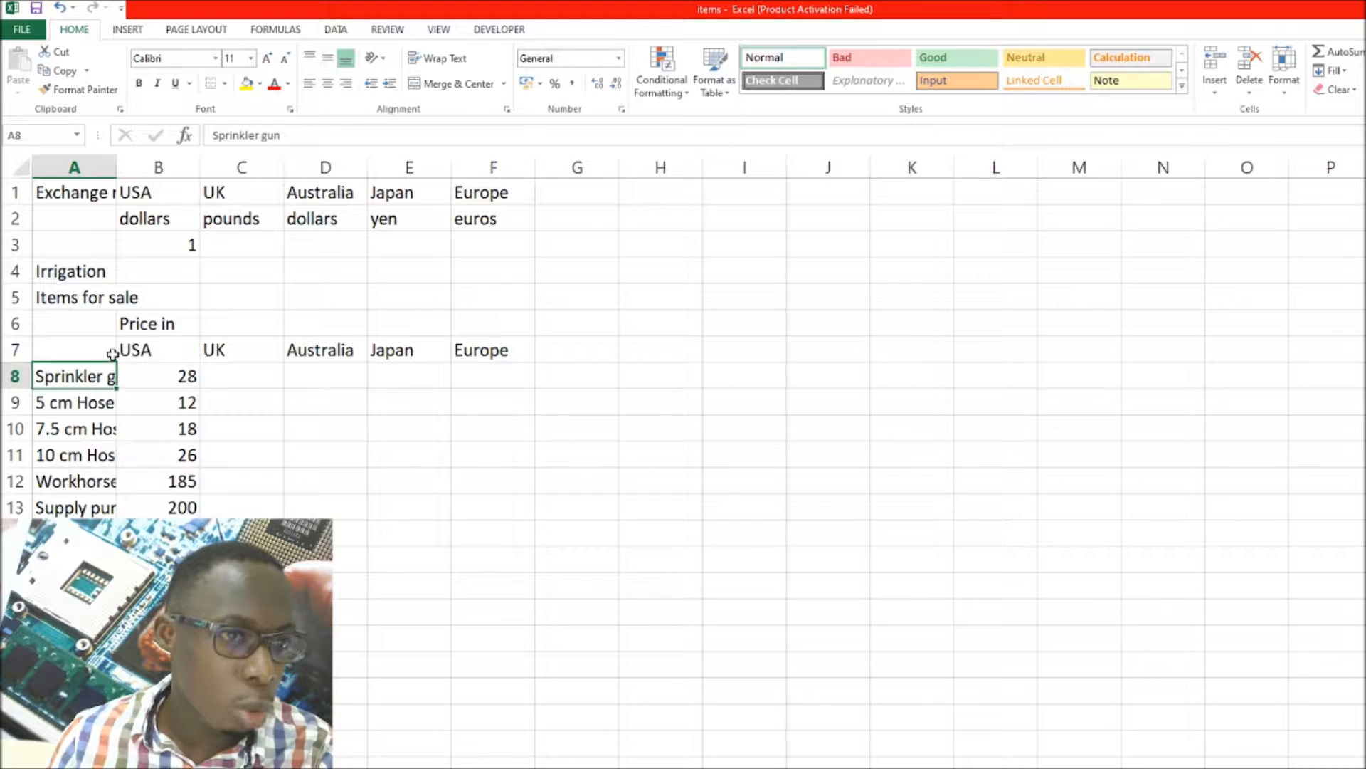
click(105, 193)
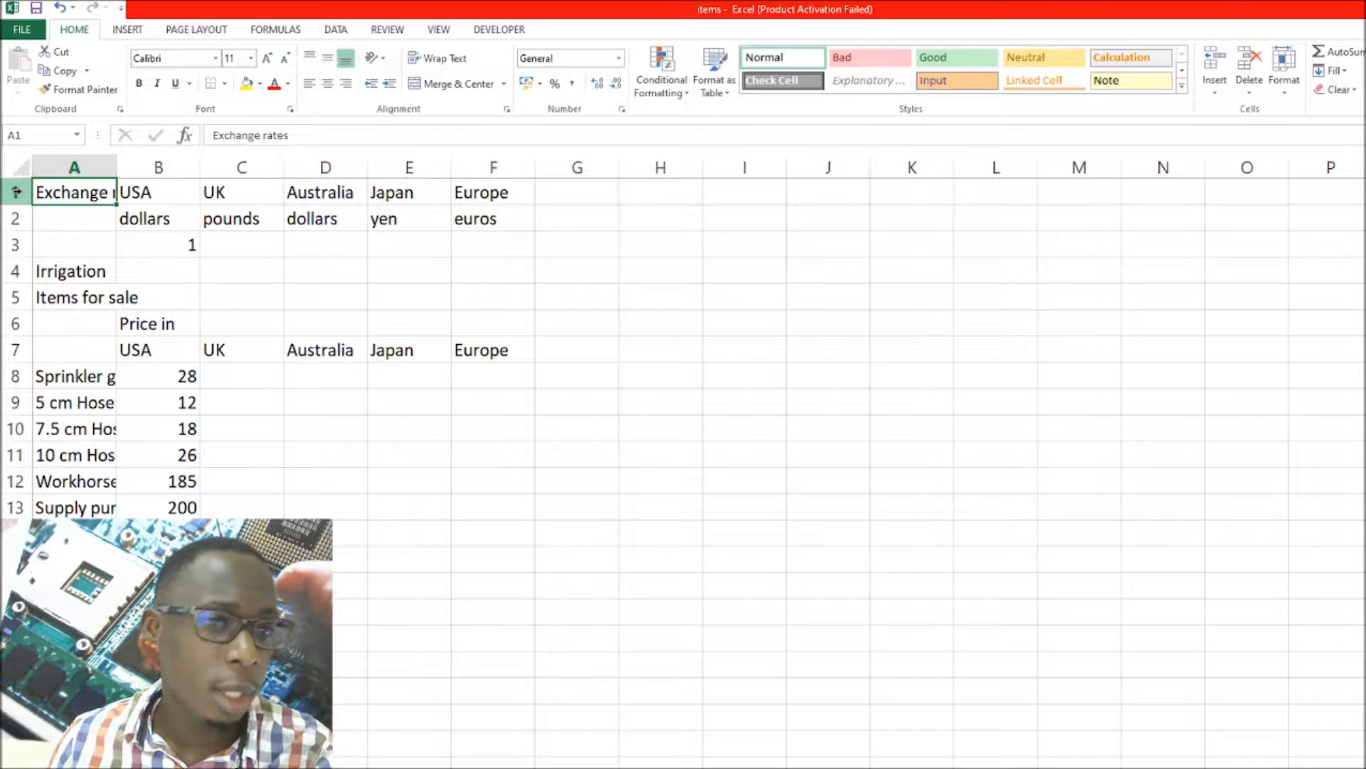
Insert a blank row above the exchange rates heading in row 1.
click(17, 193)
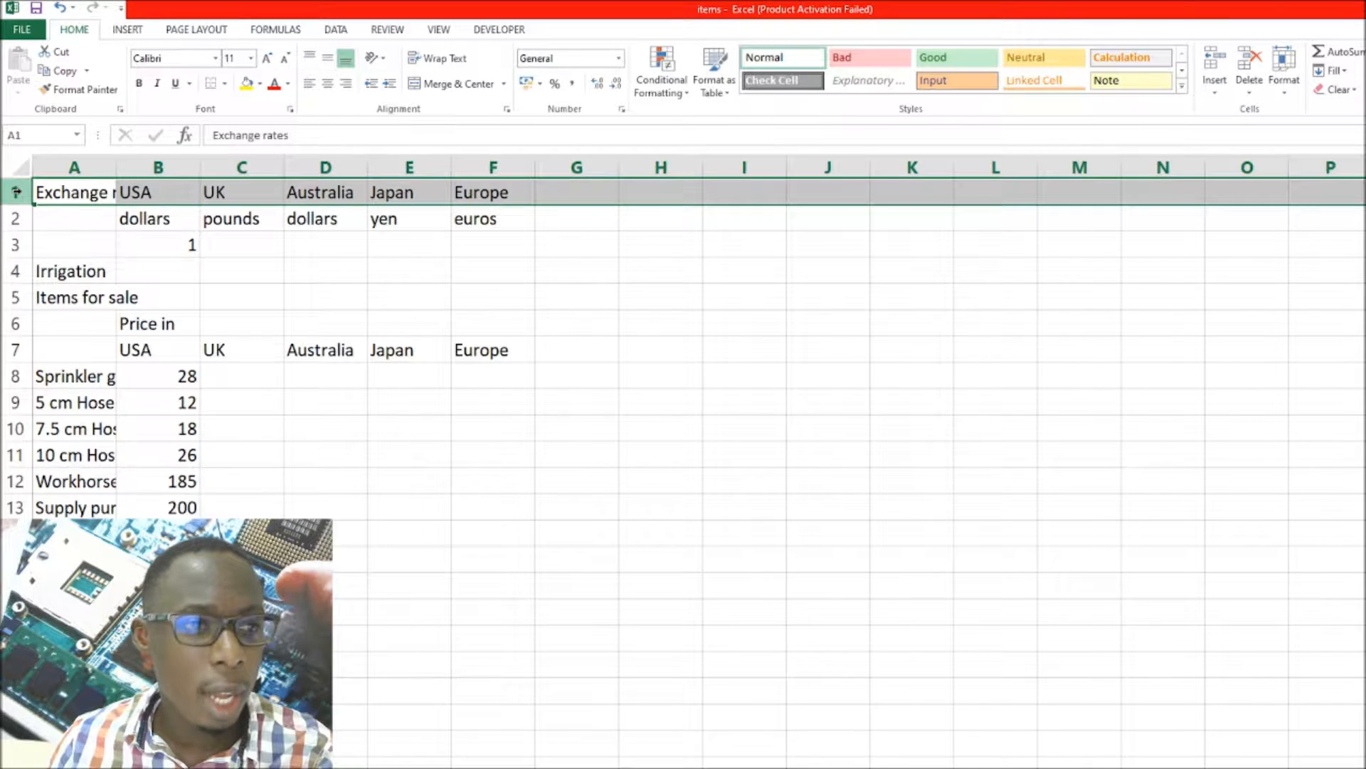
right_click(16, 192)
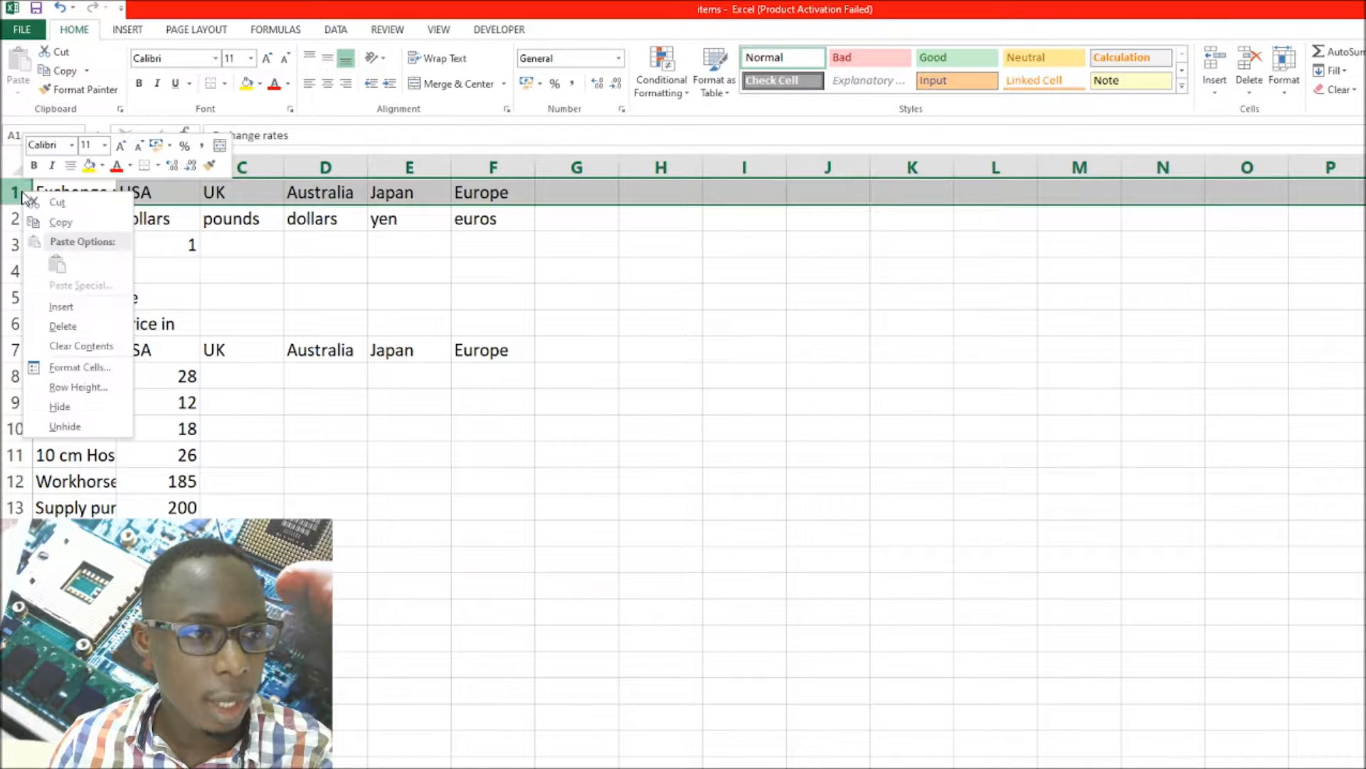
click(63, 307)
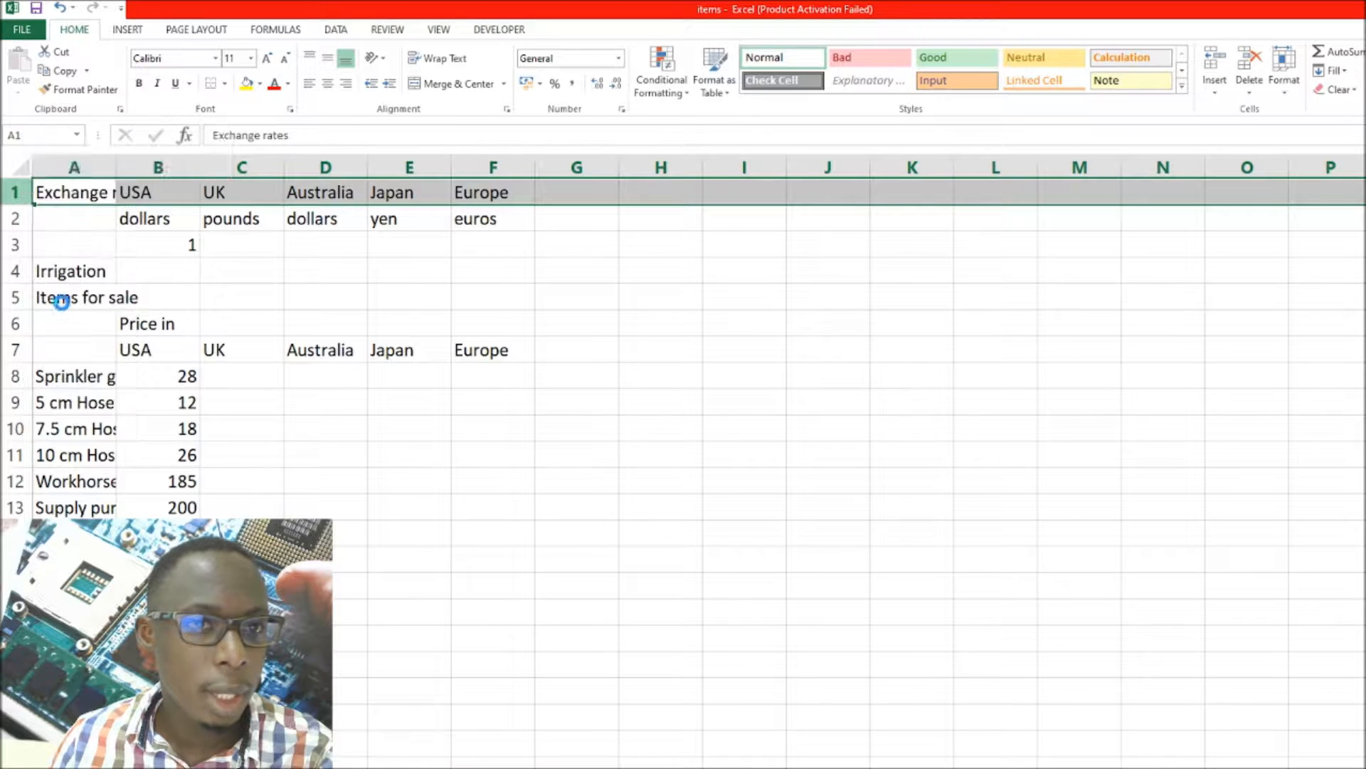
Merge and center cells A1:F1 in the new row and enter the title MY ITEM LIST.
click(74, 200)
drag(70, 204, 471, 200)
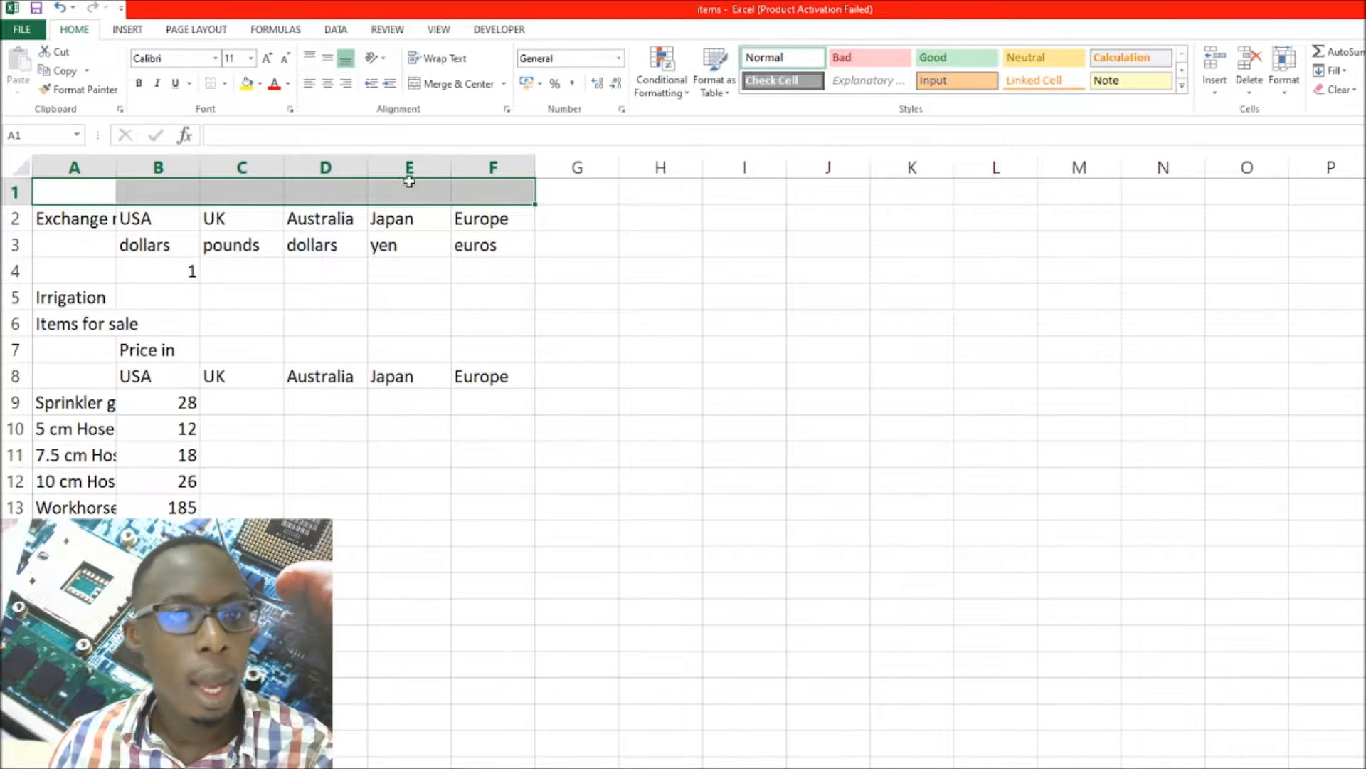
click(450, 91)
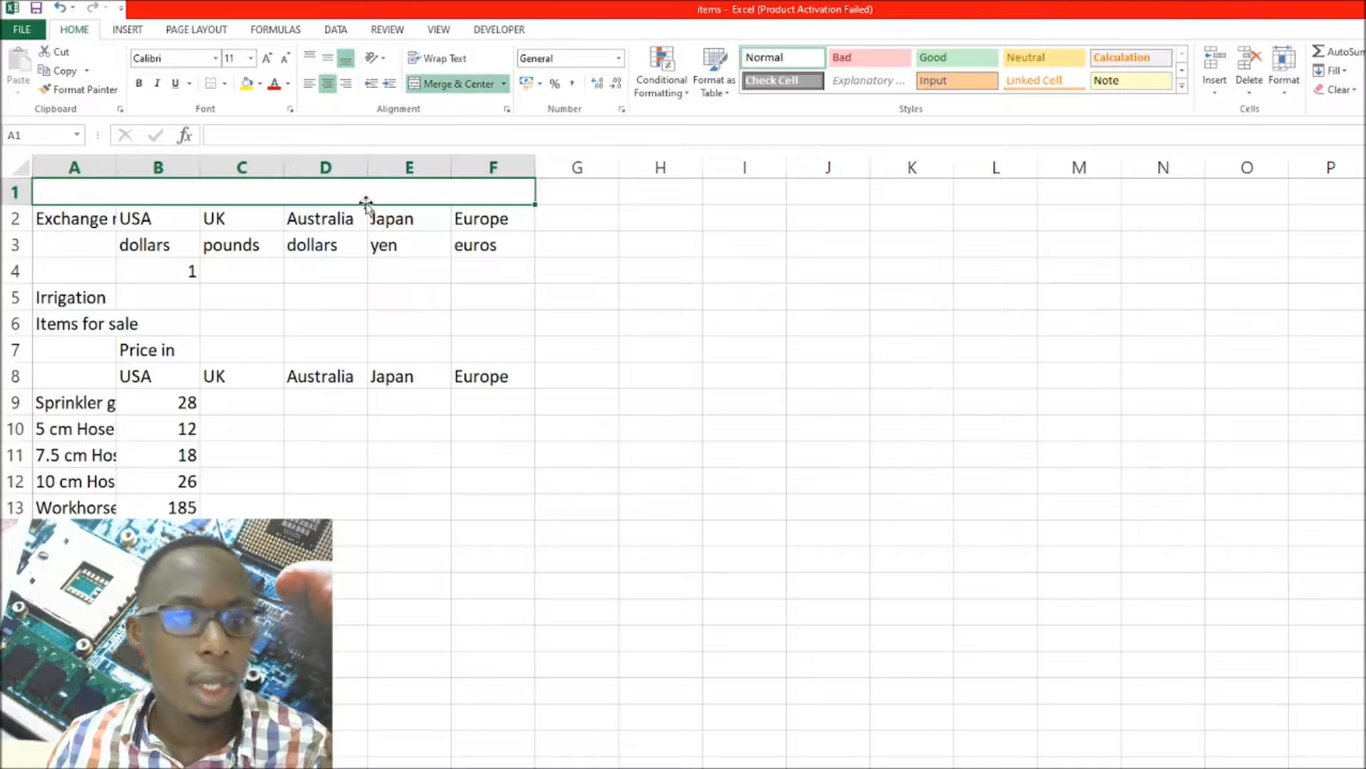
text(My)
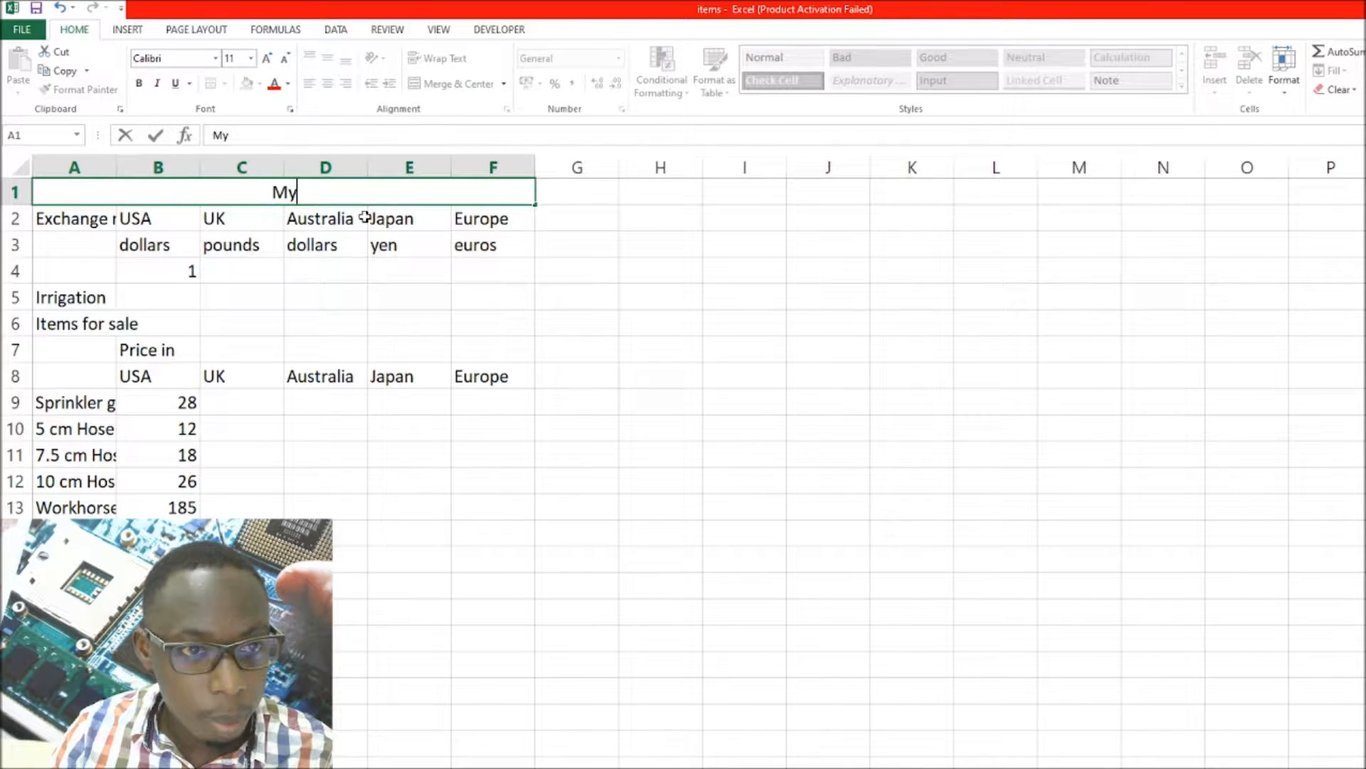
key(BackSpace)
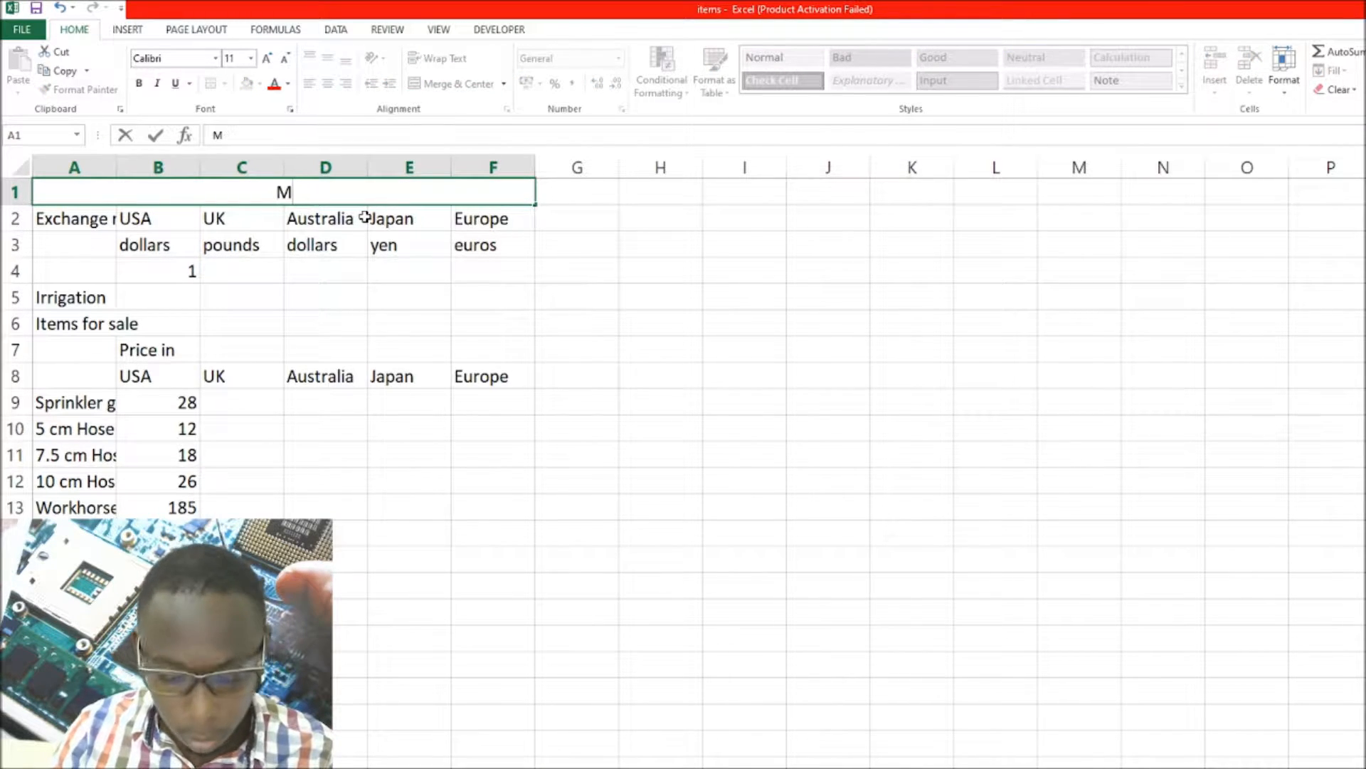
text(Y ITEM )
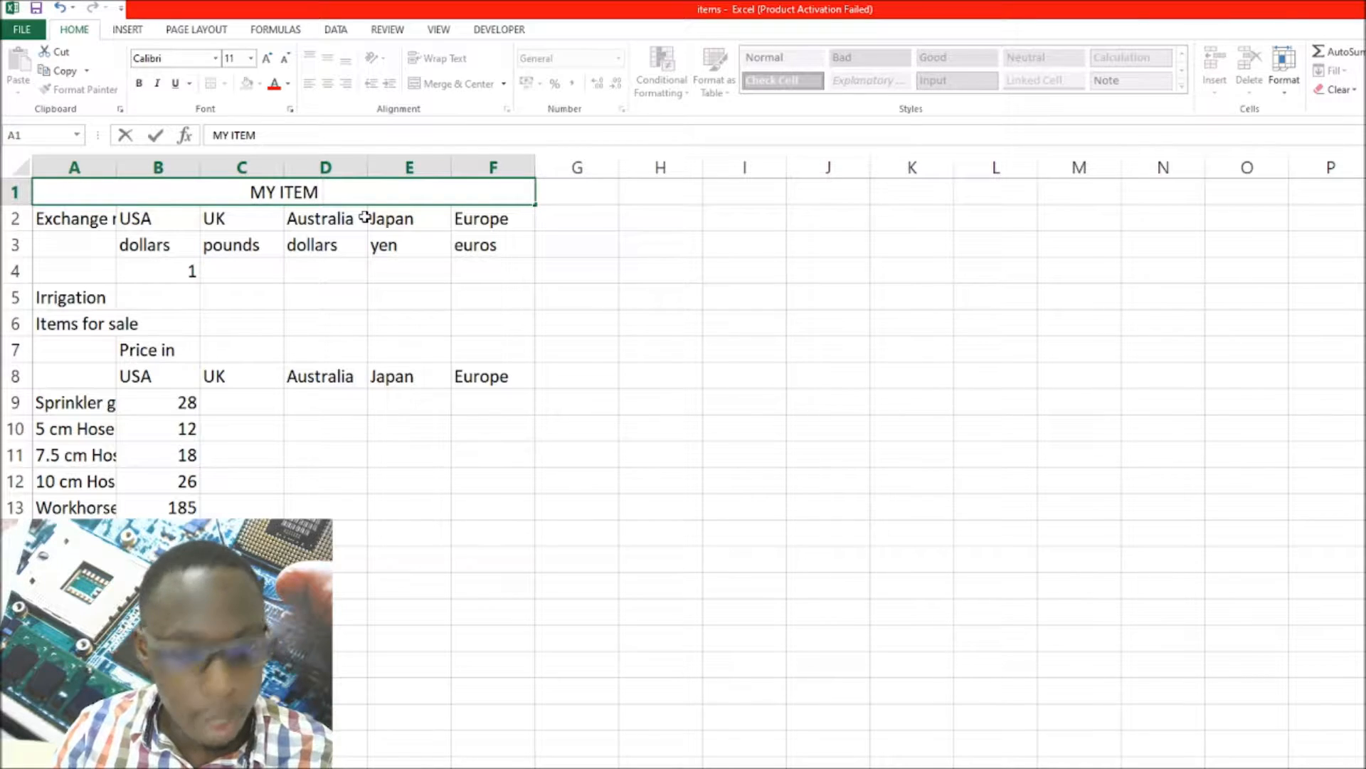
text(LIST)
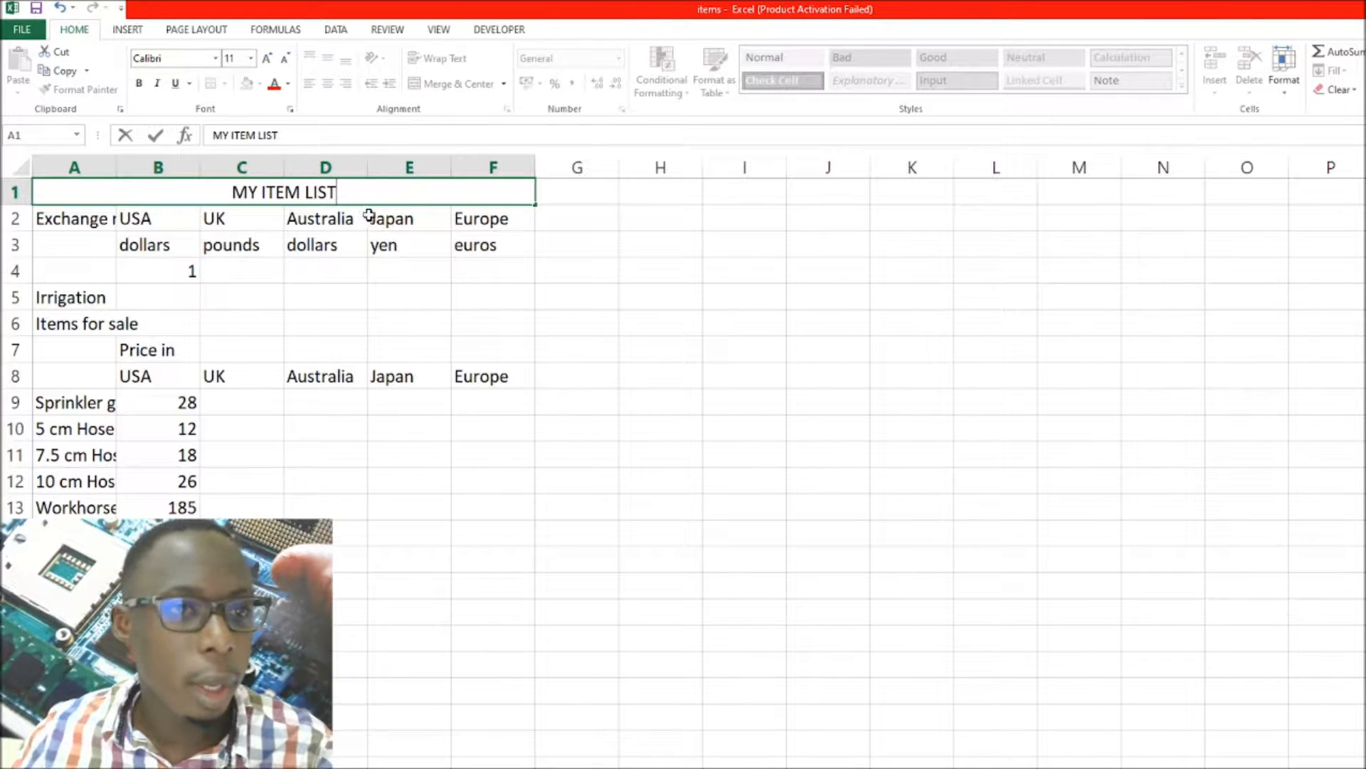
Format the MY ITEM LIST title in the Stencil font at size 20.
click(182, 60)
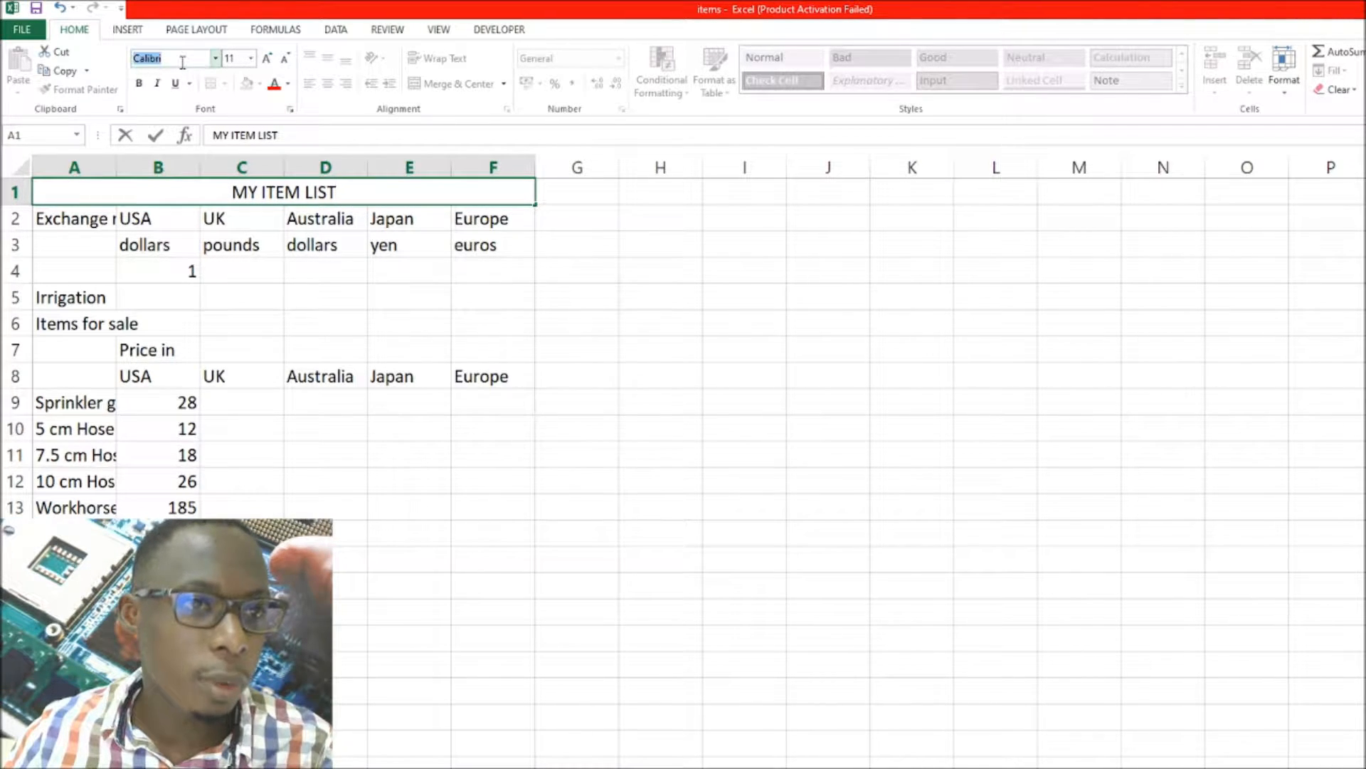
drag(345, 236, 345, 217)
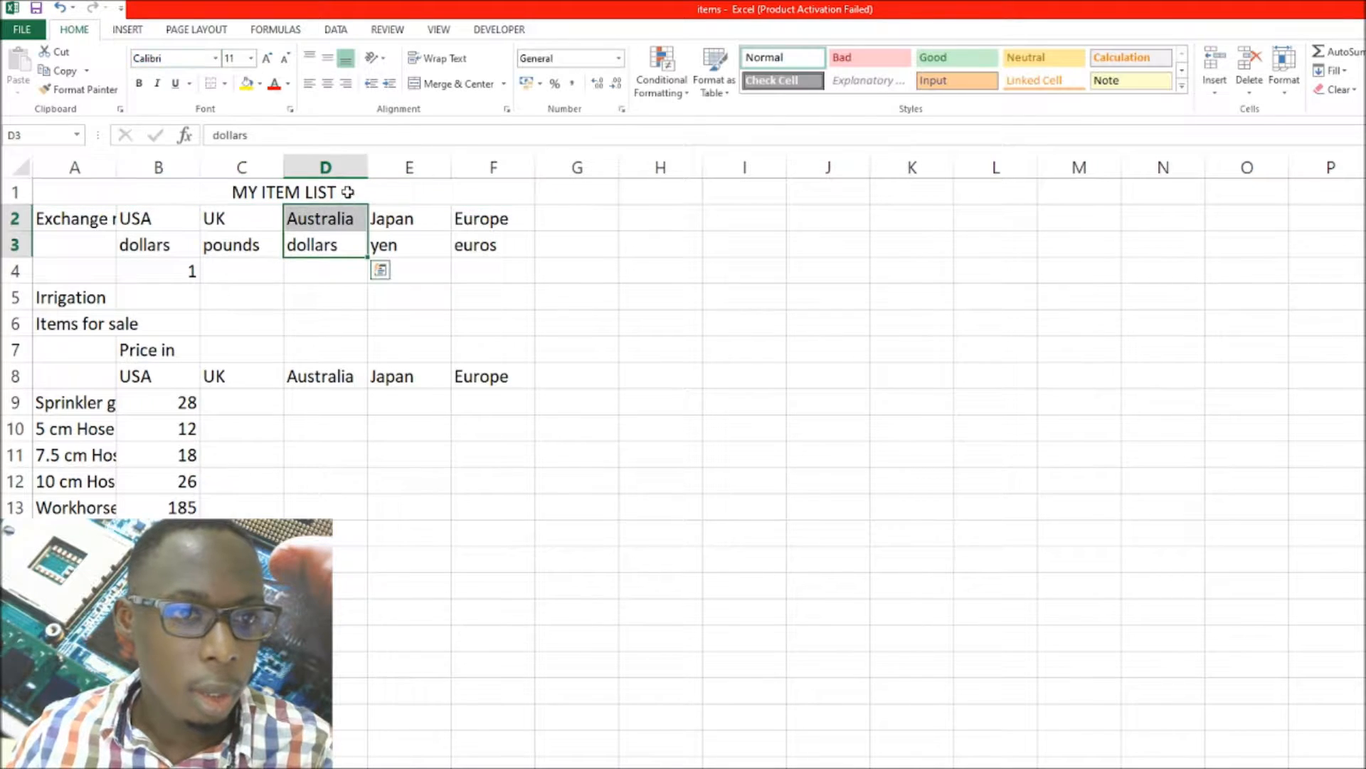
click(349, 191)
click(192, 61)
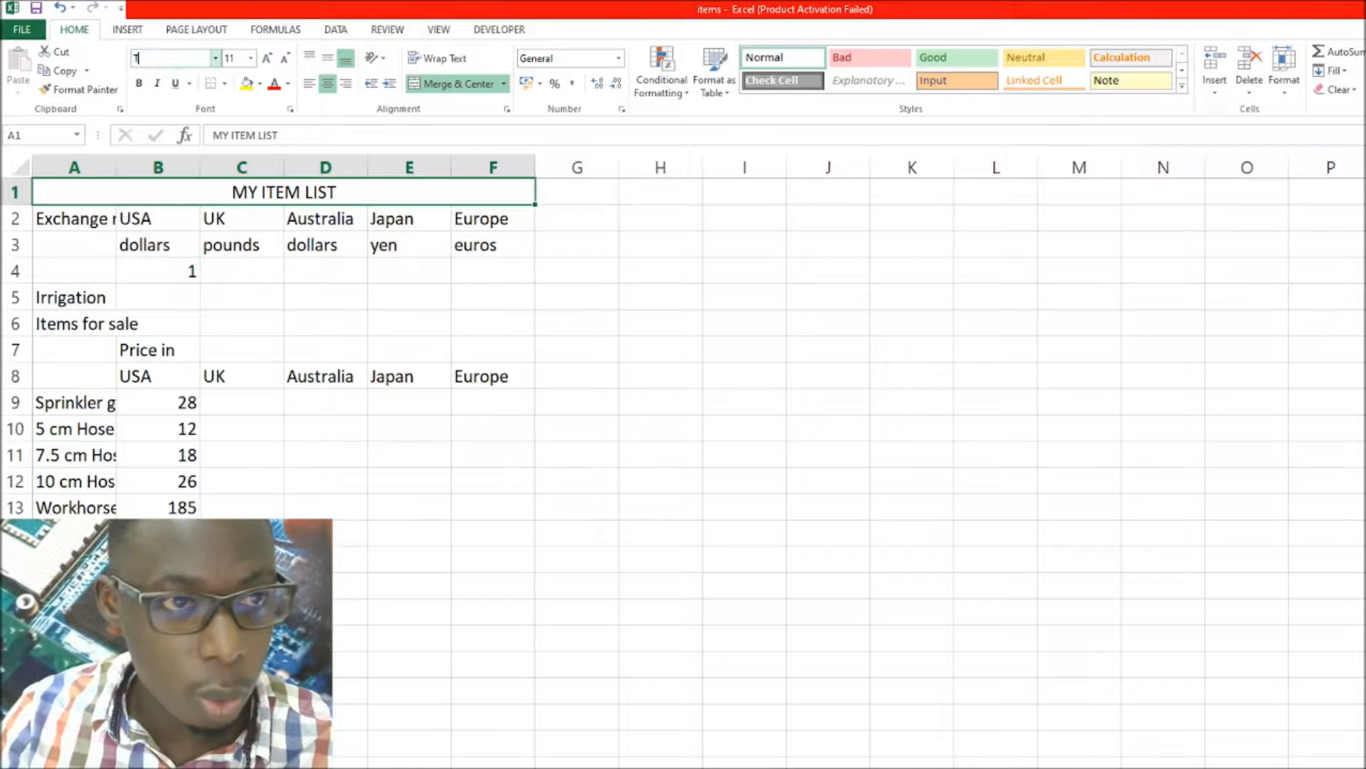
text(Sten)
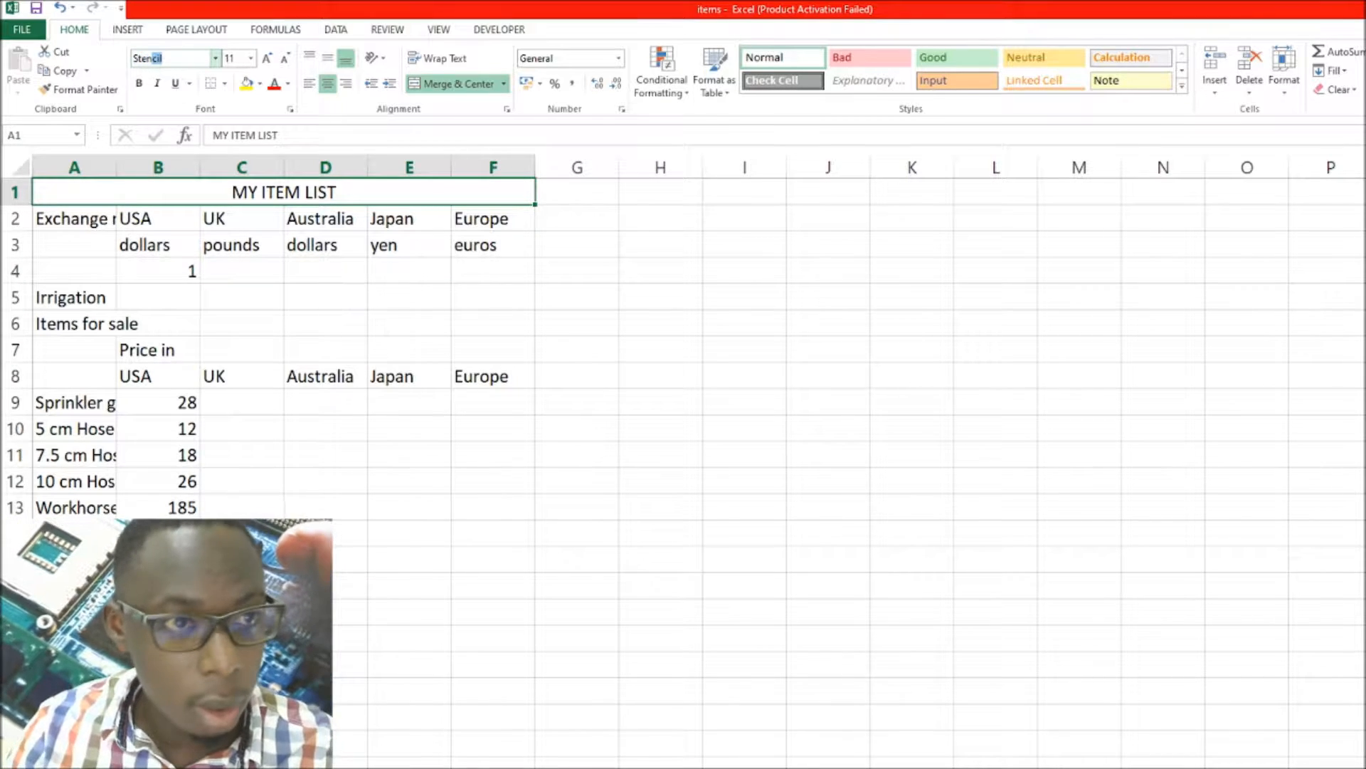
key(Return)
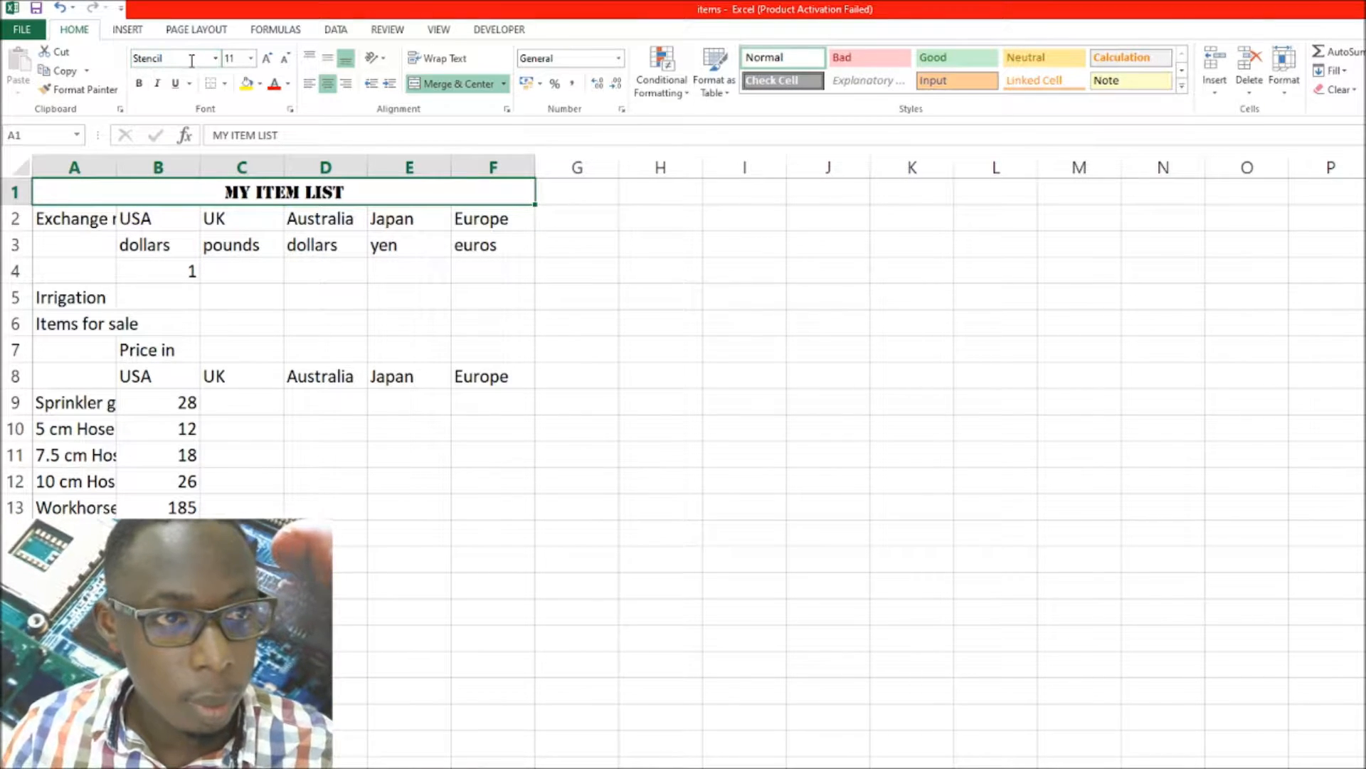
click(250, 58)
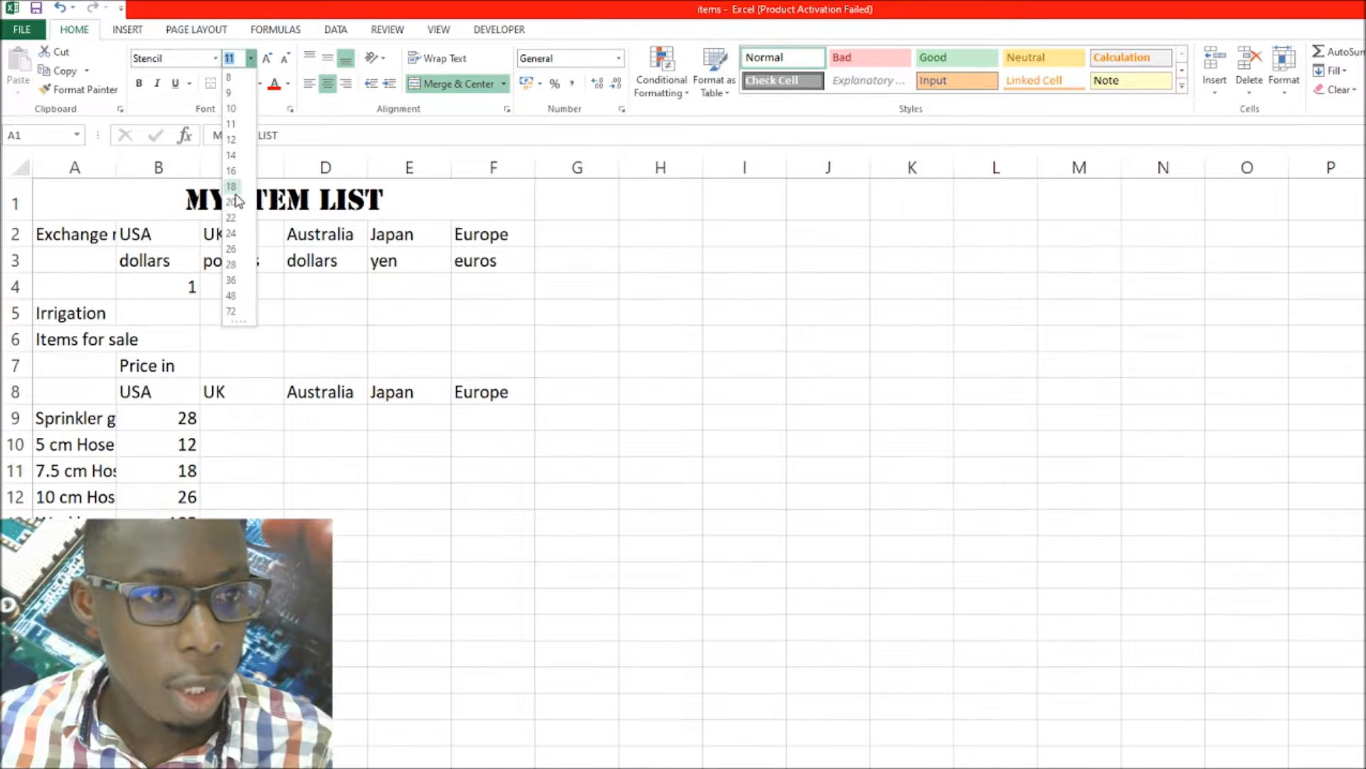
click(233, 202)
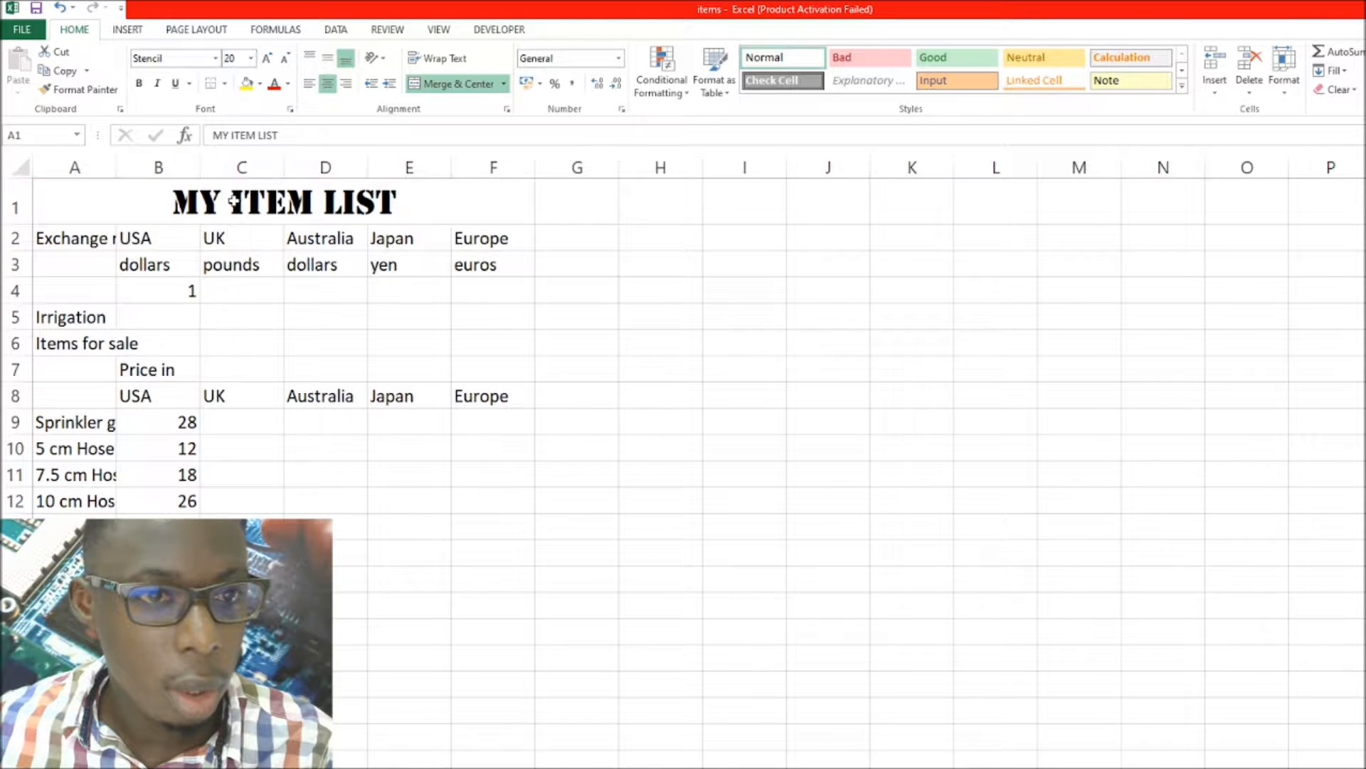
Set the MY ITEM LIST title's font color to blue and its cell fill to yellow.
click(288, 84)
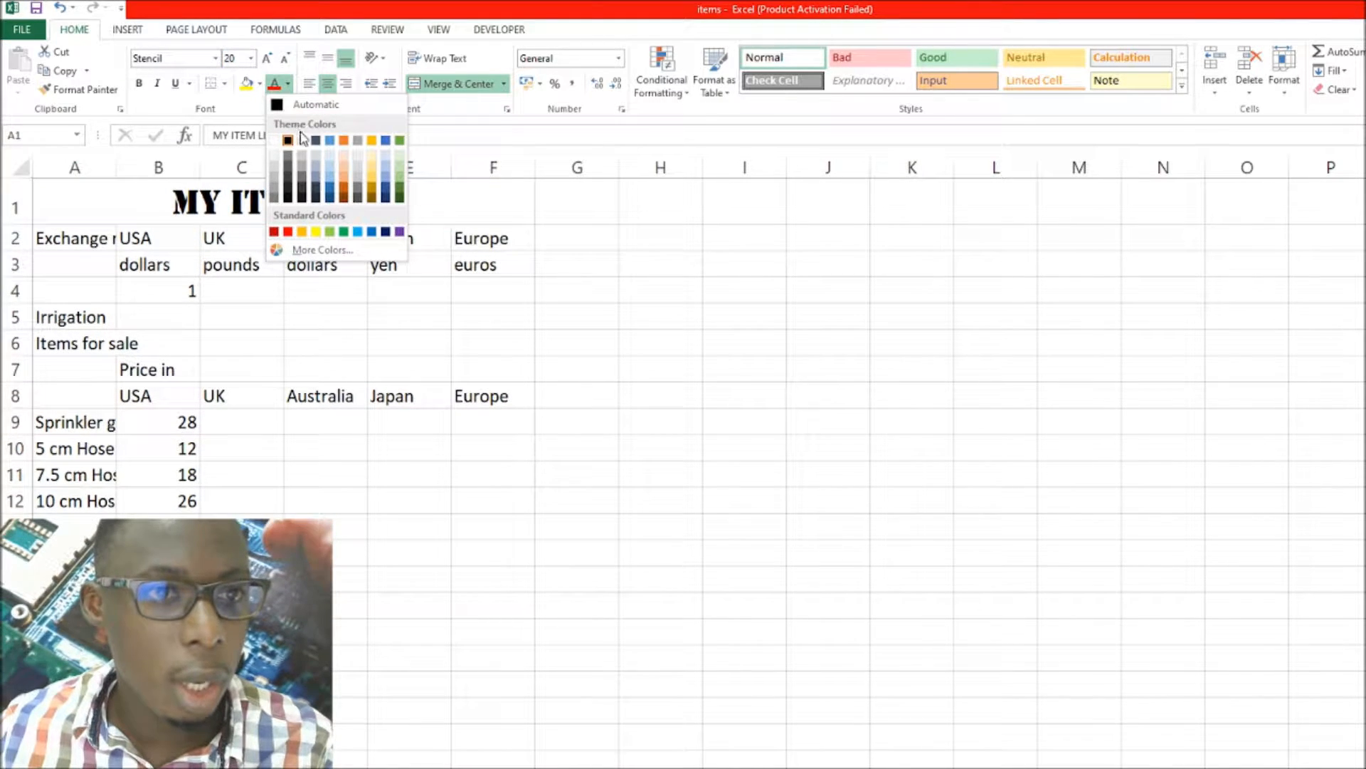
click(371, 232)
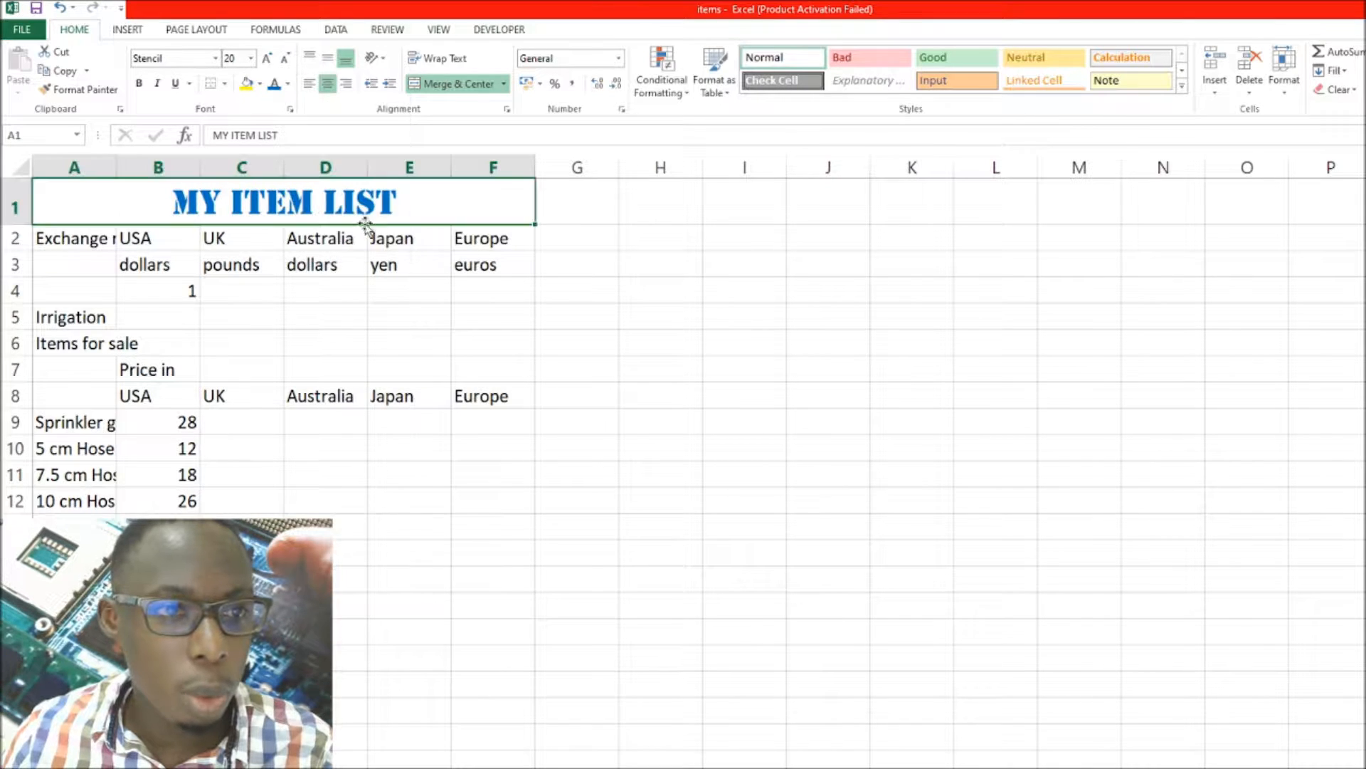
click(247, 84)
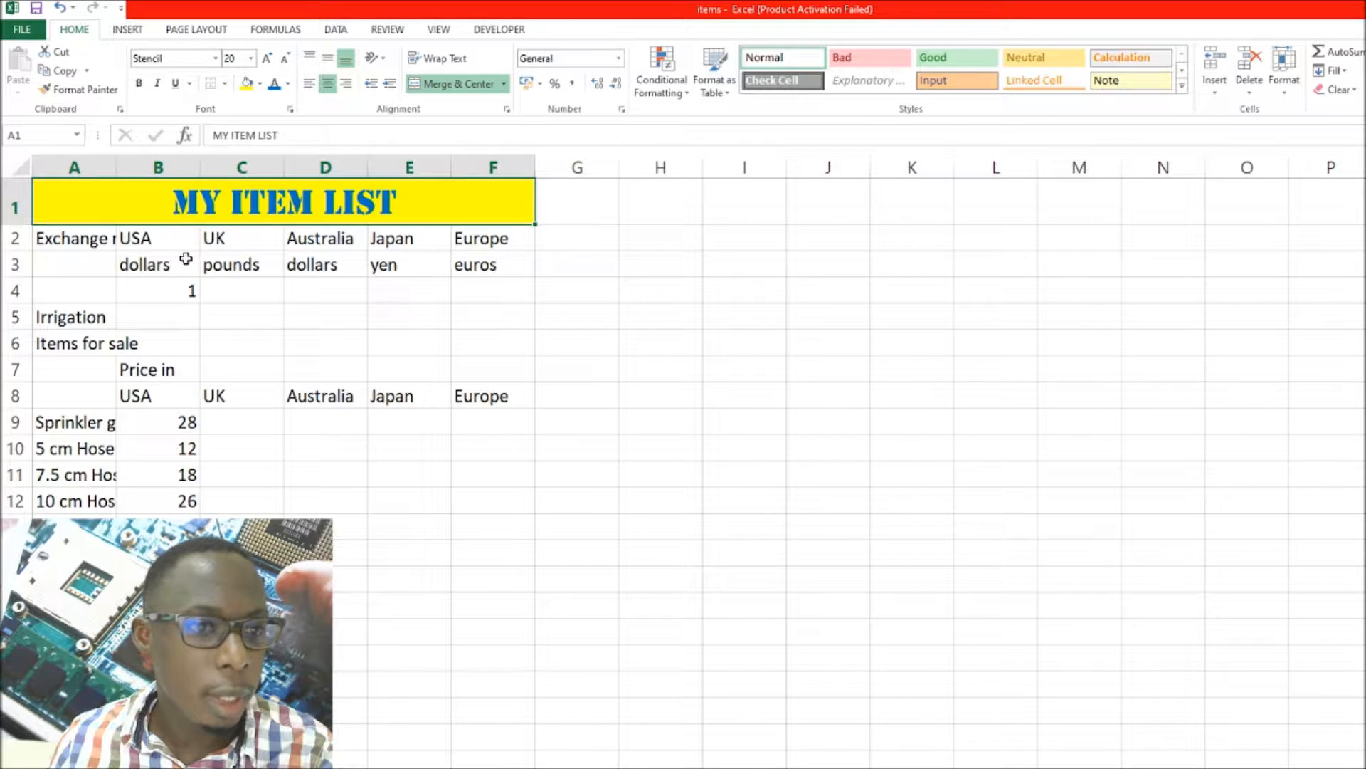
Insert a blank column between the USA and UK columns.
click(243, 167)
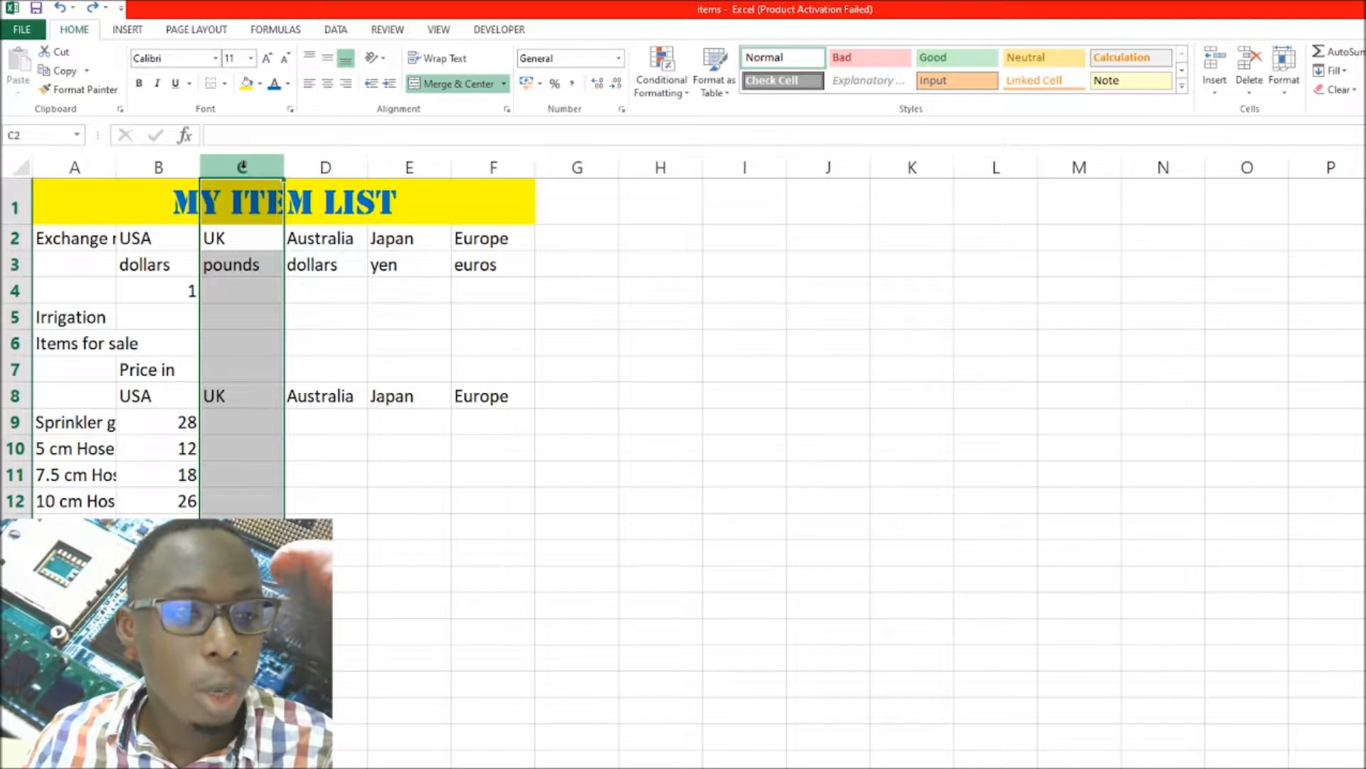
scroll(285, 313, down, 20)
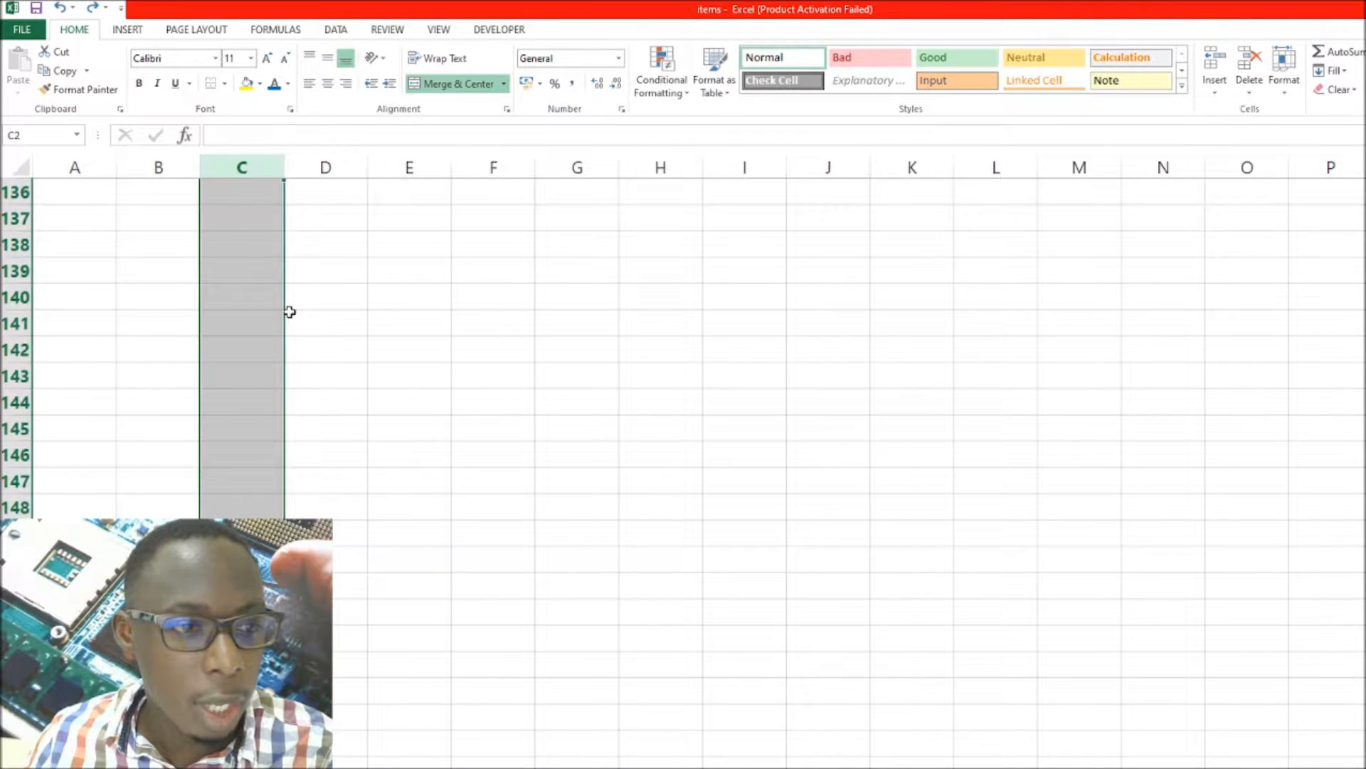
scroll(288, 313, up, 20)
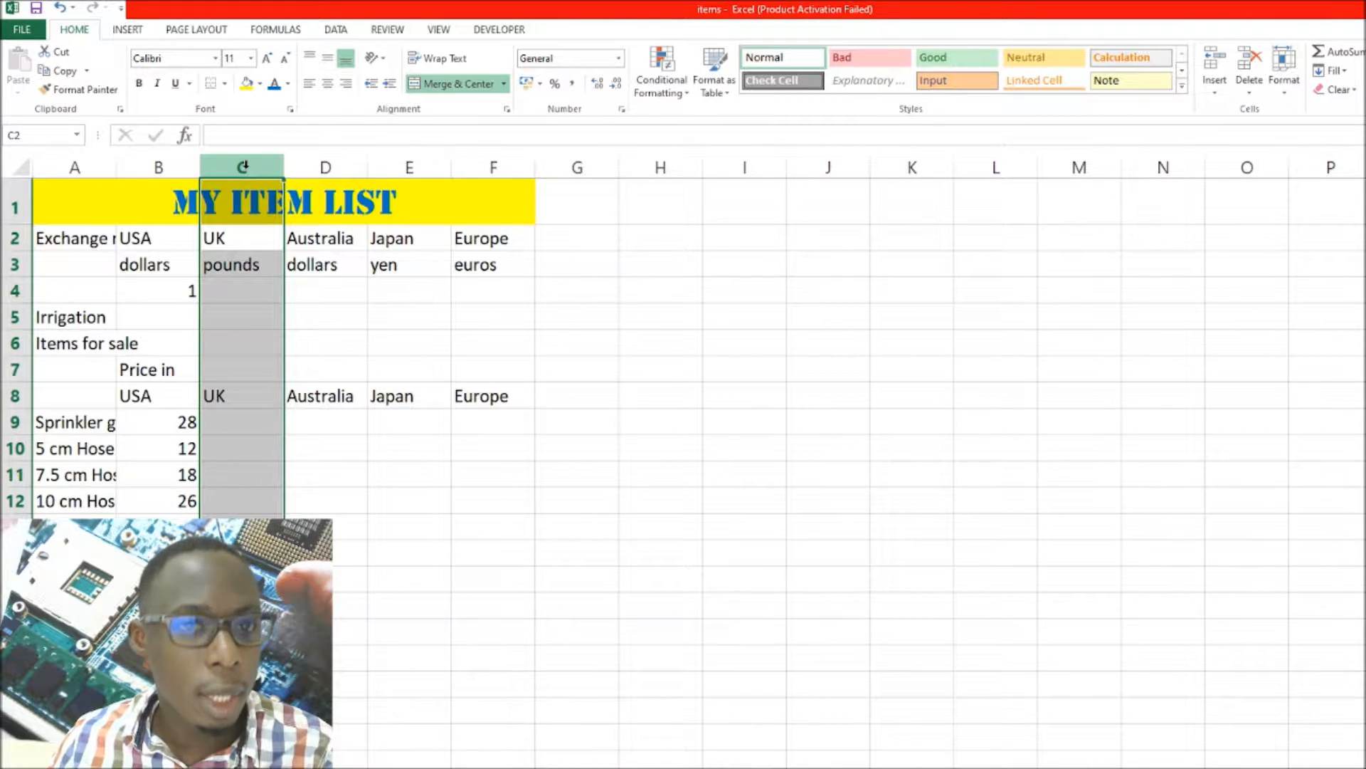
right_click(243, 168)
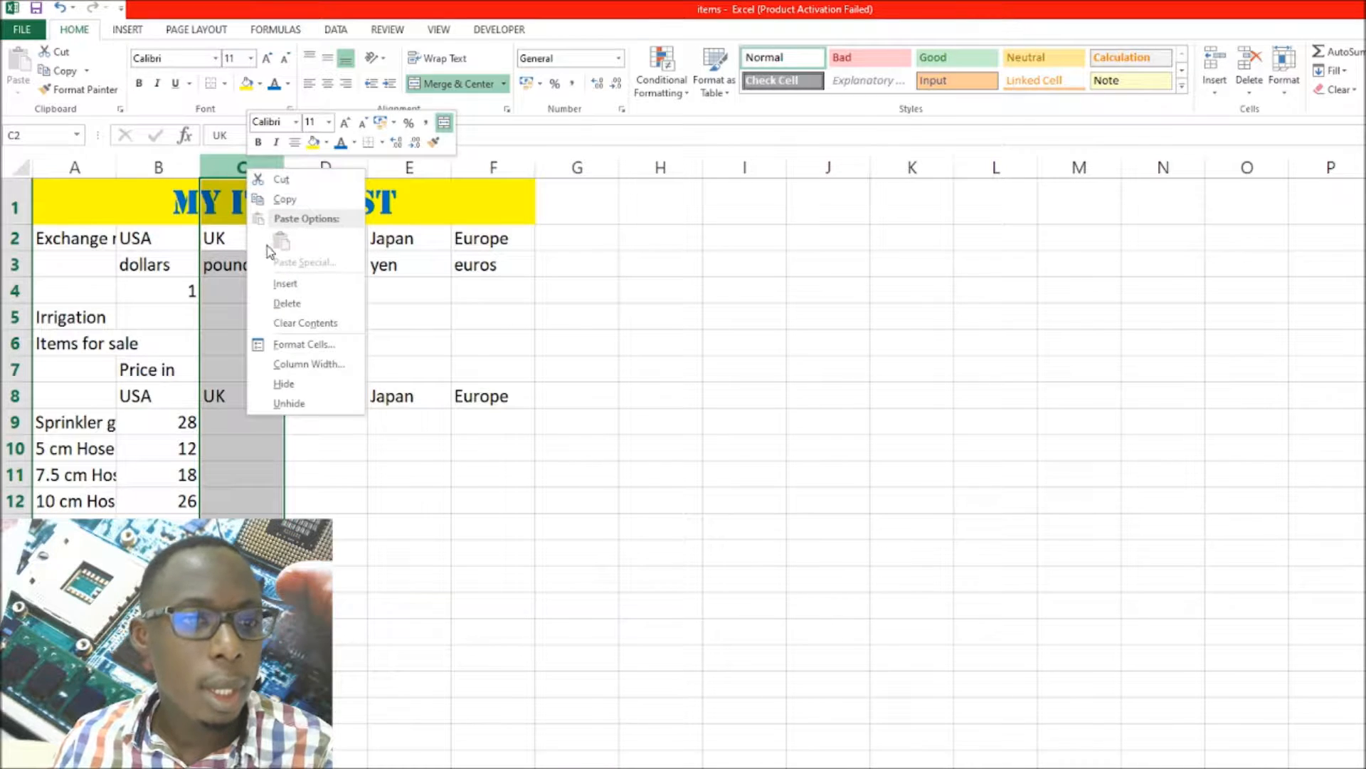
click(299, 292)
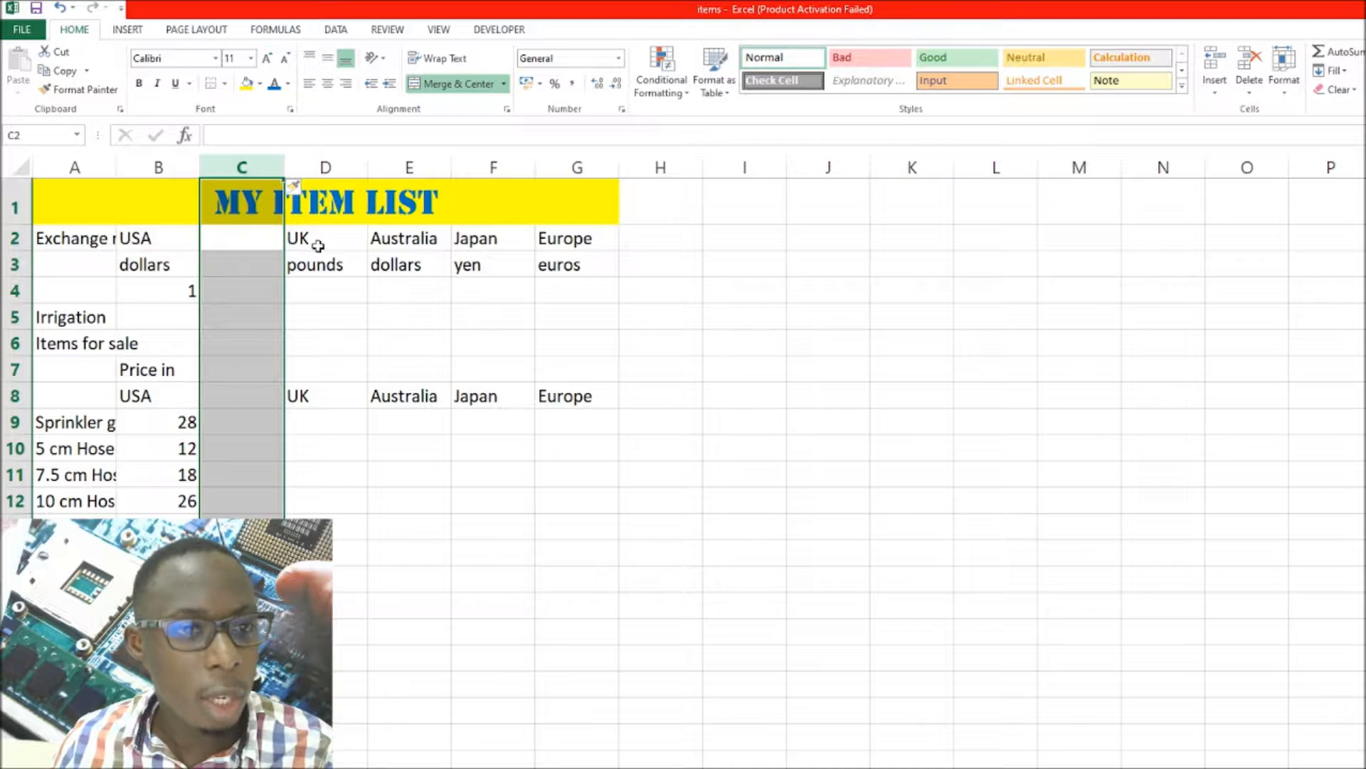
drag(317, 246, 317, 256)
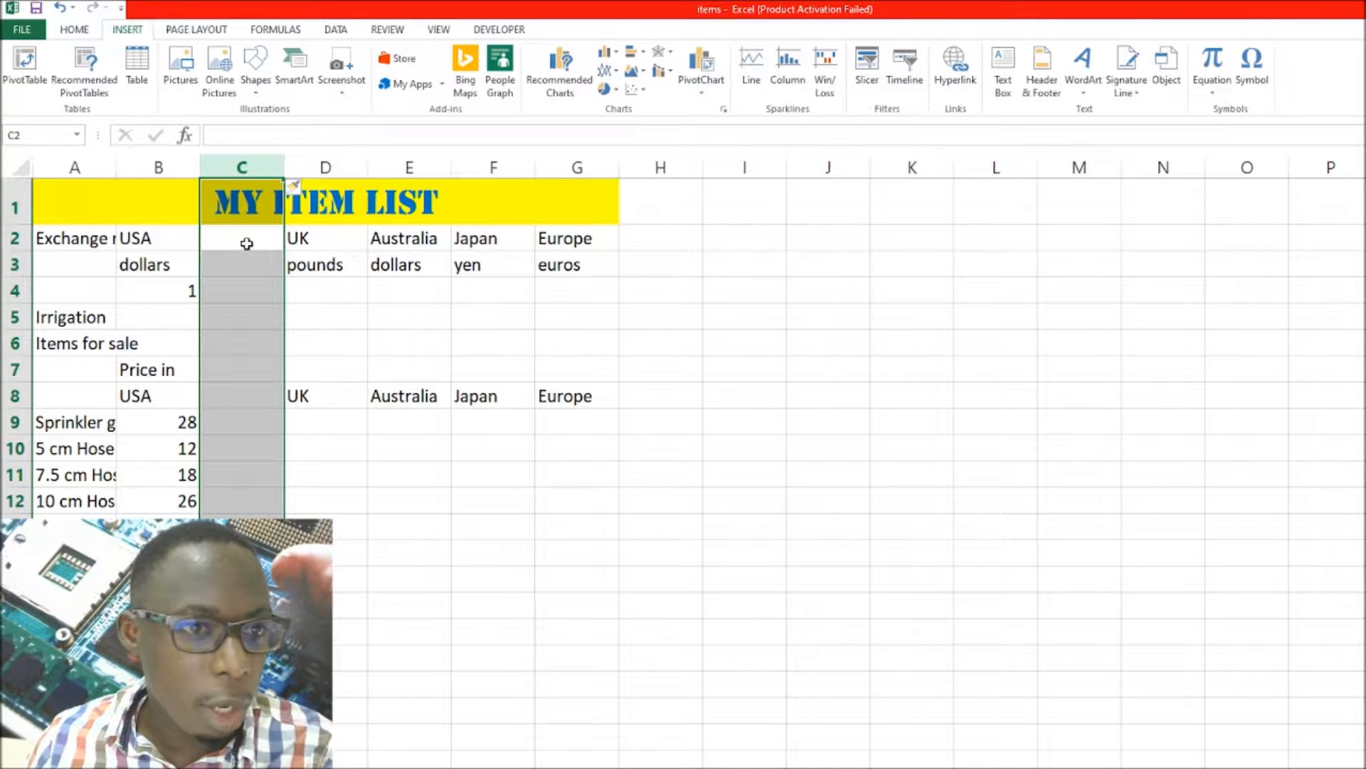
Label the new column UG in cells C2 and C8, and enter shs as its currency in C3.
click(245, 244)
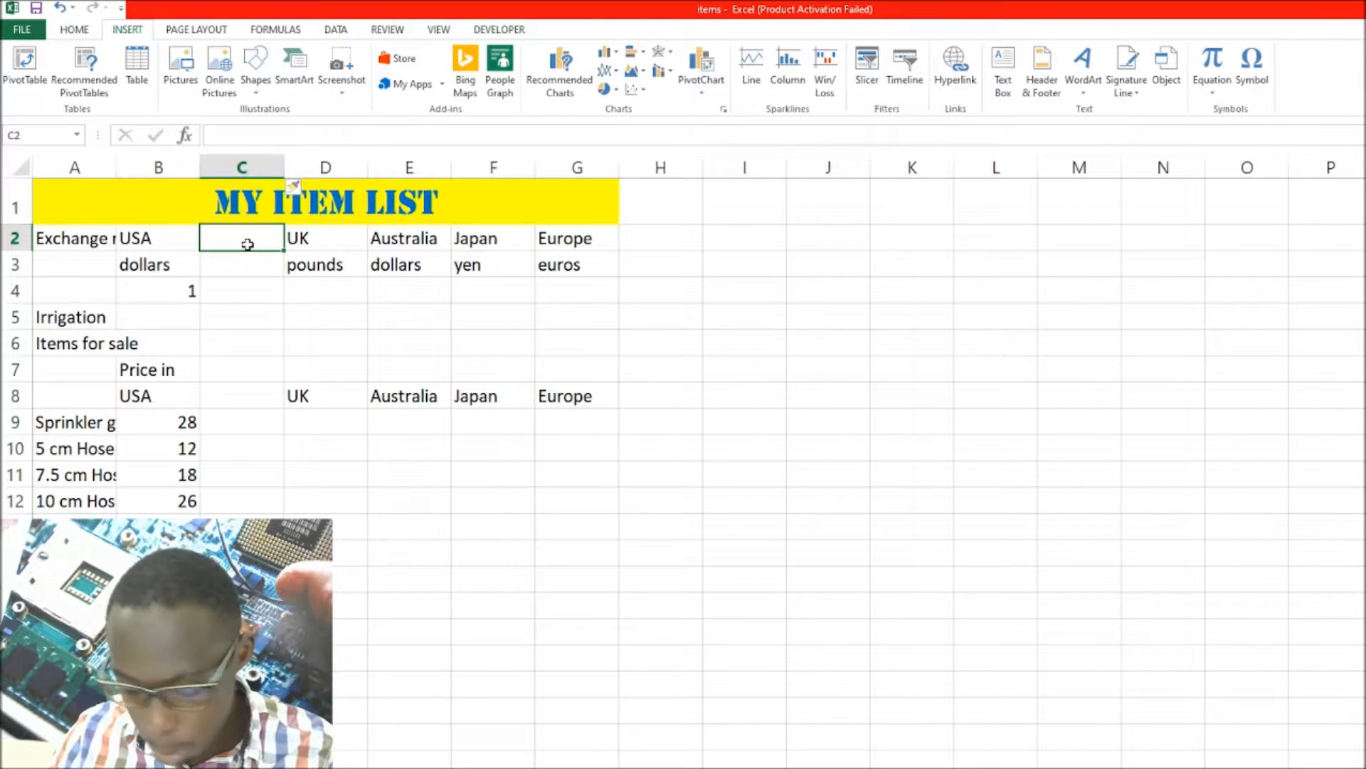
text(UG)
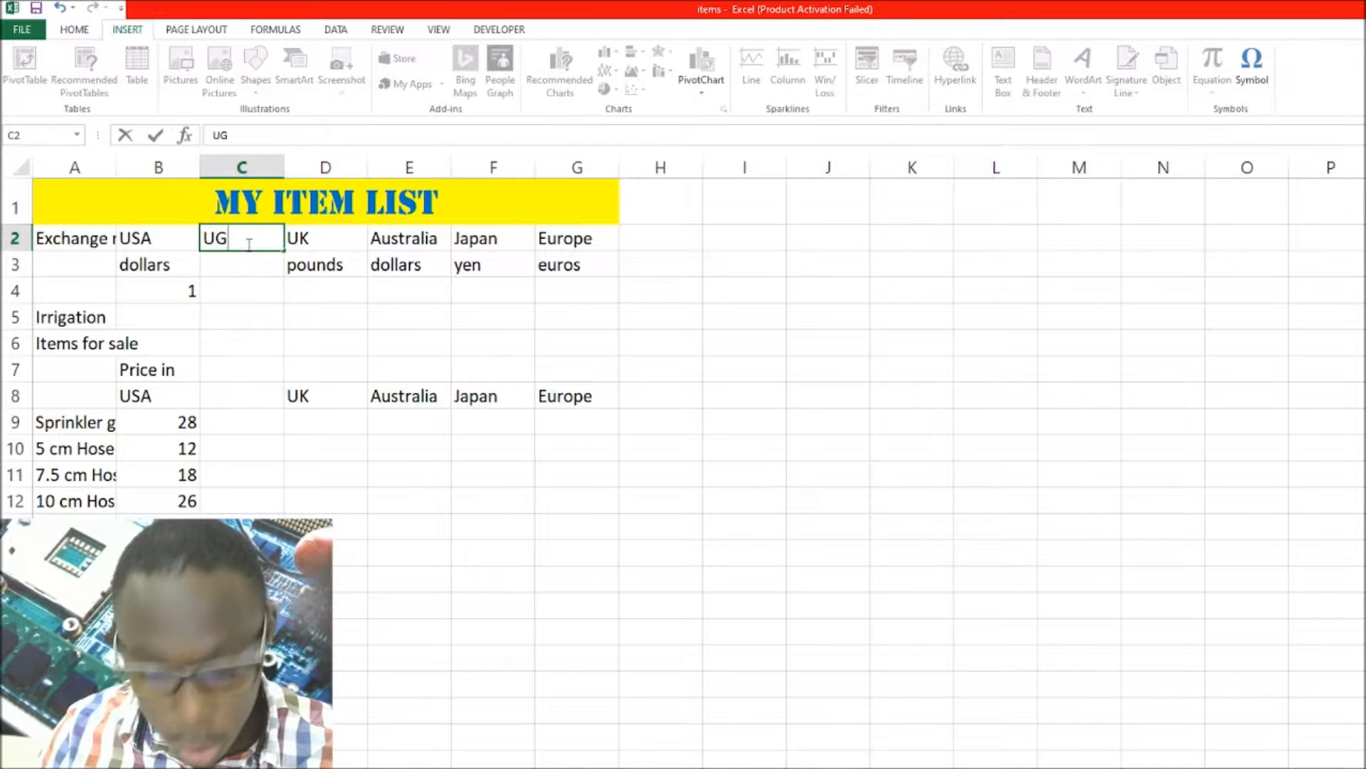
click(250, 395)
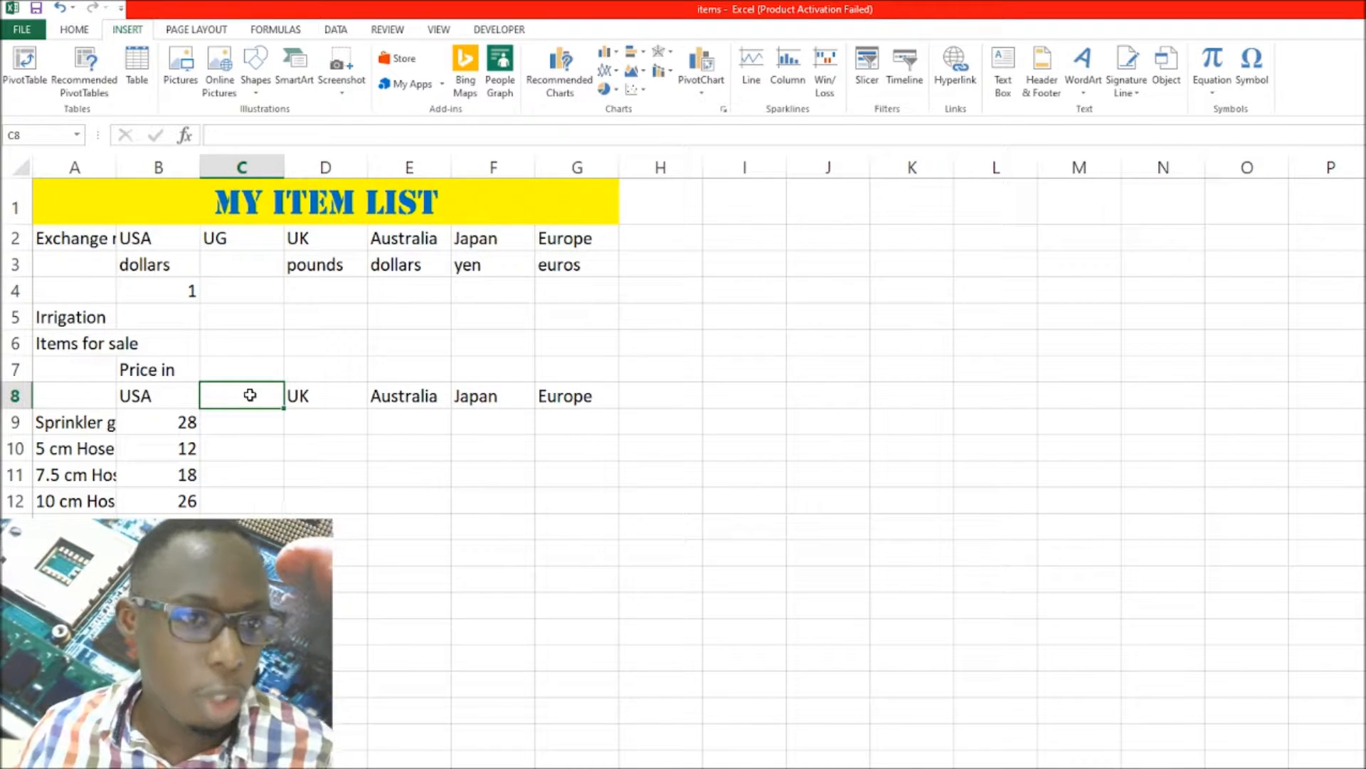
text(UG)
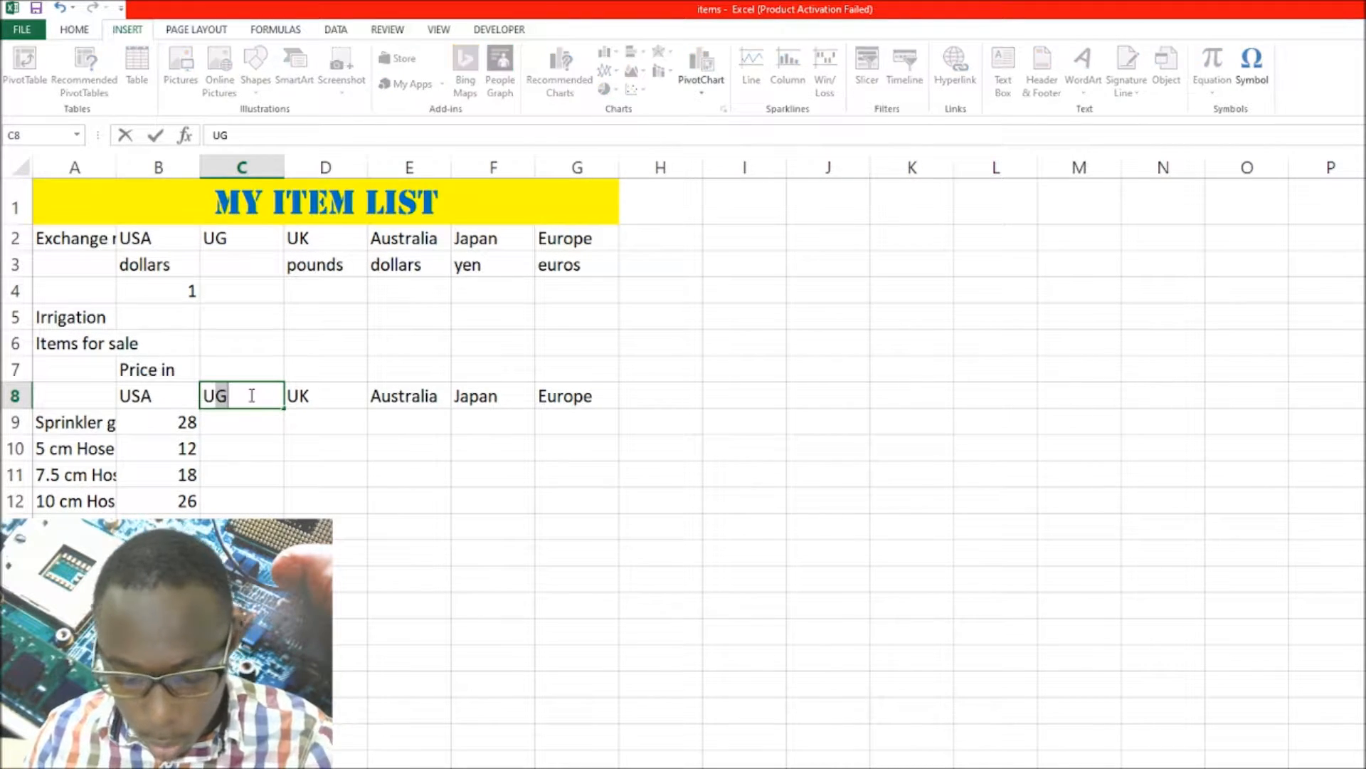
click(238, 266)
text(shs)
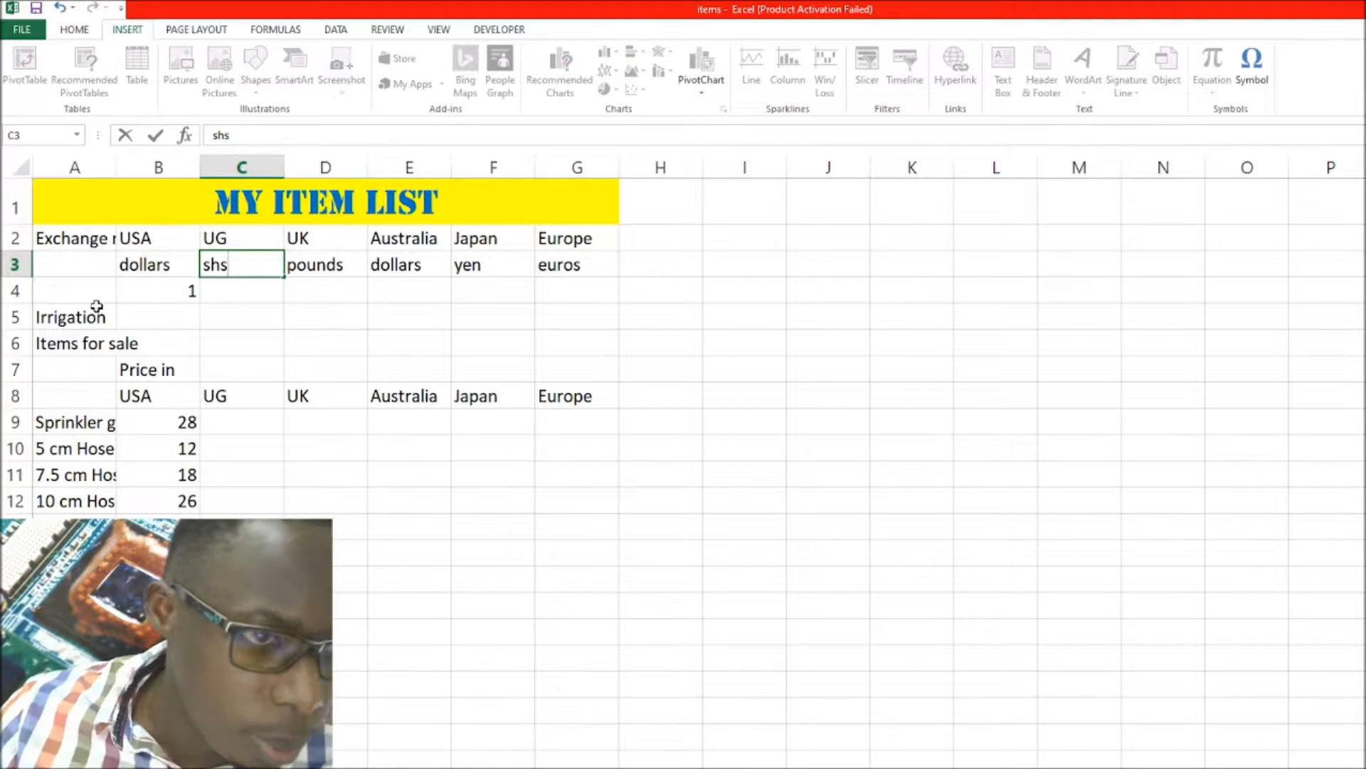
Examine the full text of the cut-off column A entries, from the exchange rates heading to the 10 cm hose reel.
click(80, 234)
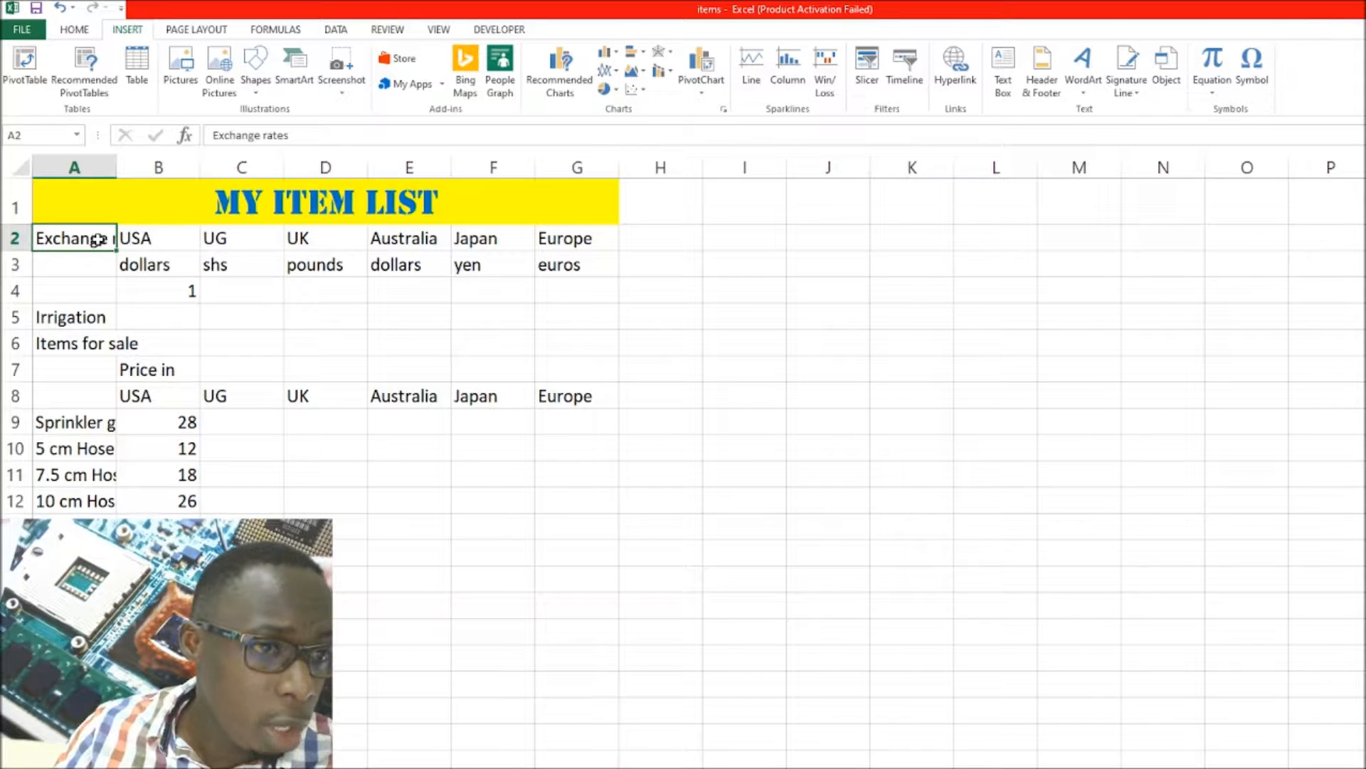
click(80, 318)
click(89, 347)
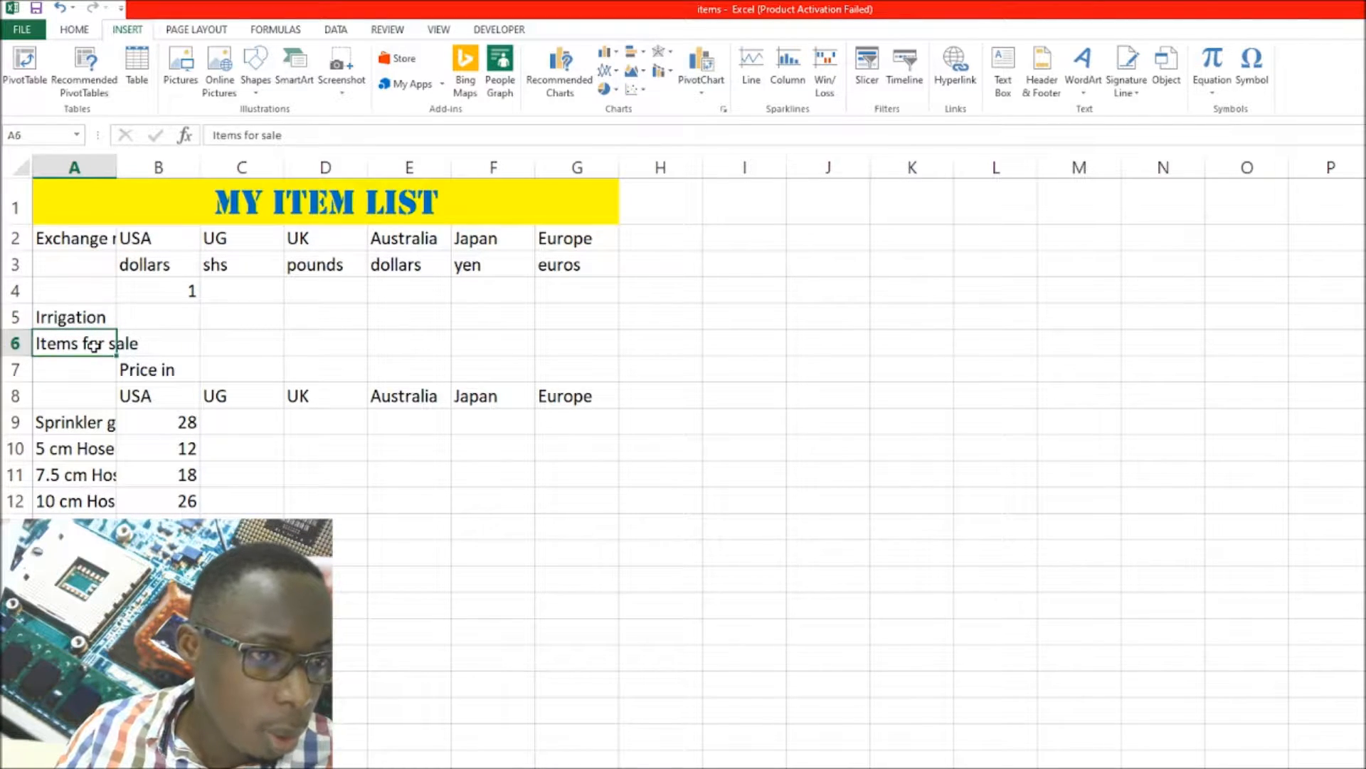
click(90, 426)
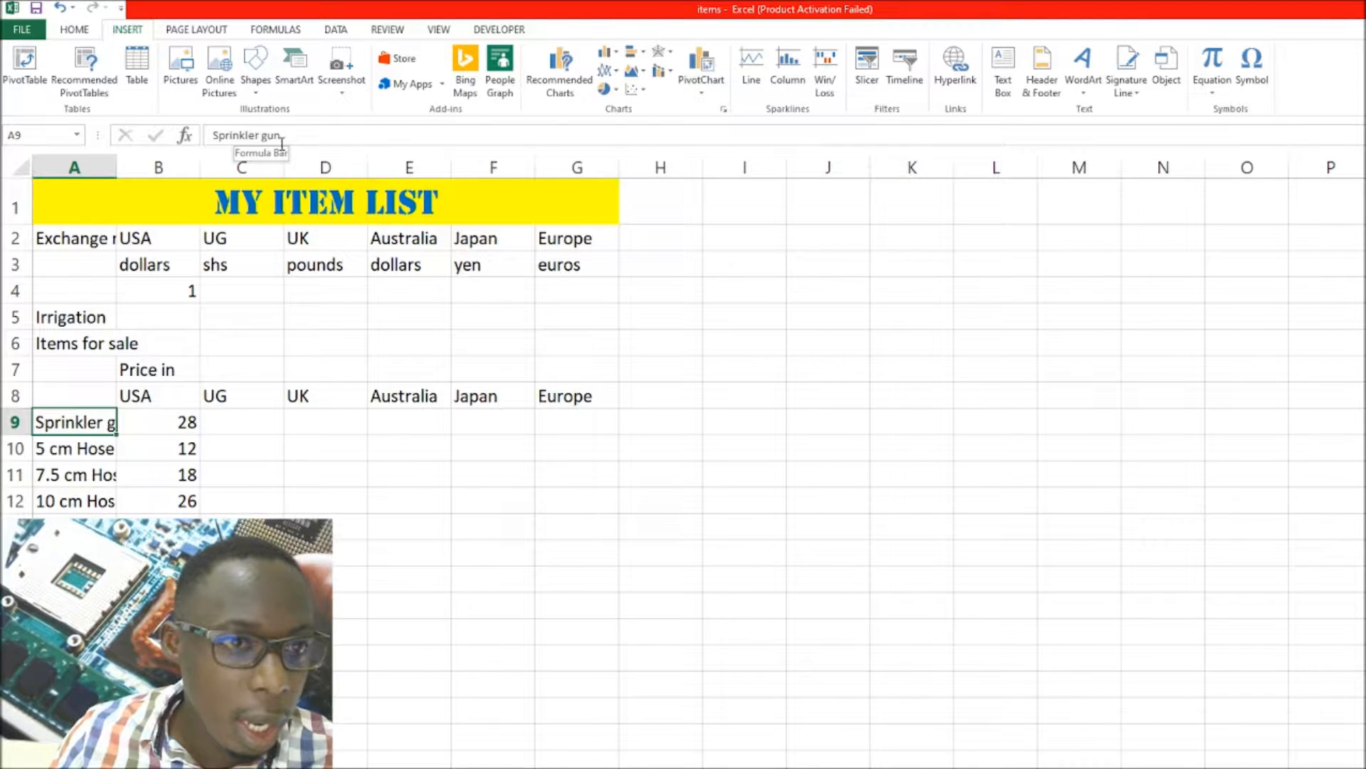
click(80, 450)
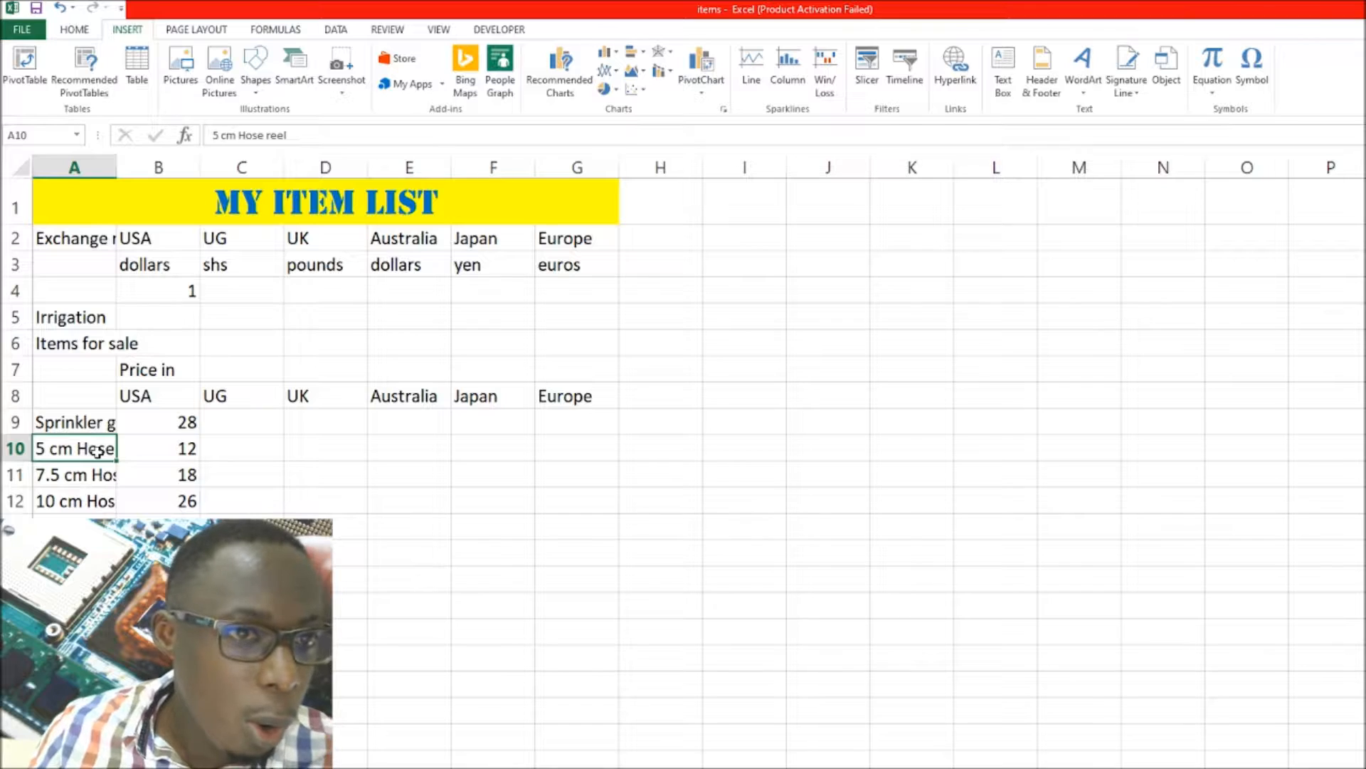
click(76, 479)
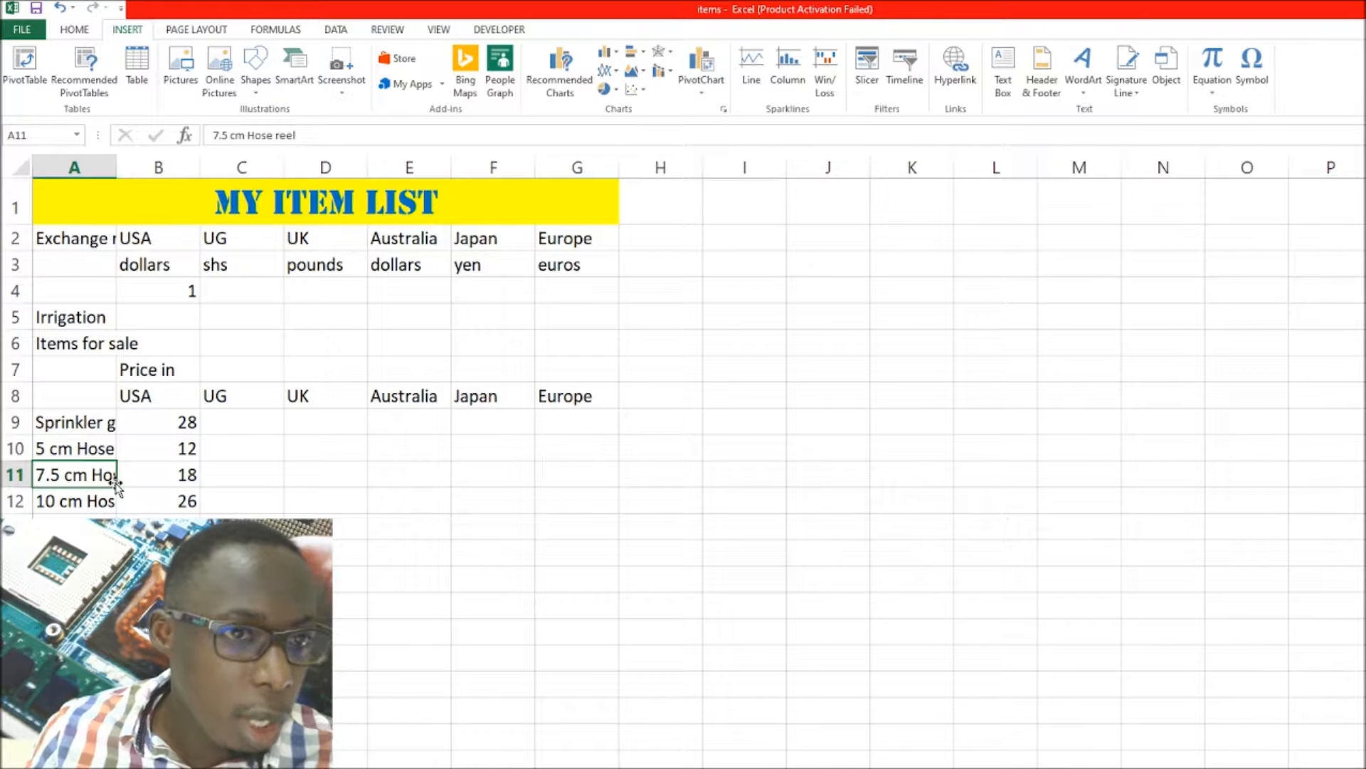
click(76, 504)
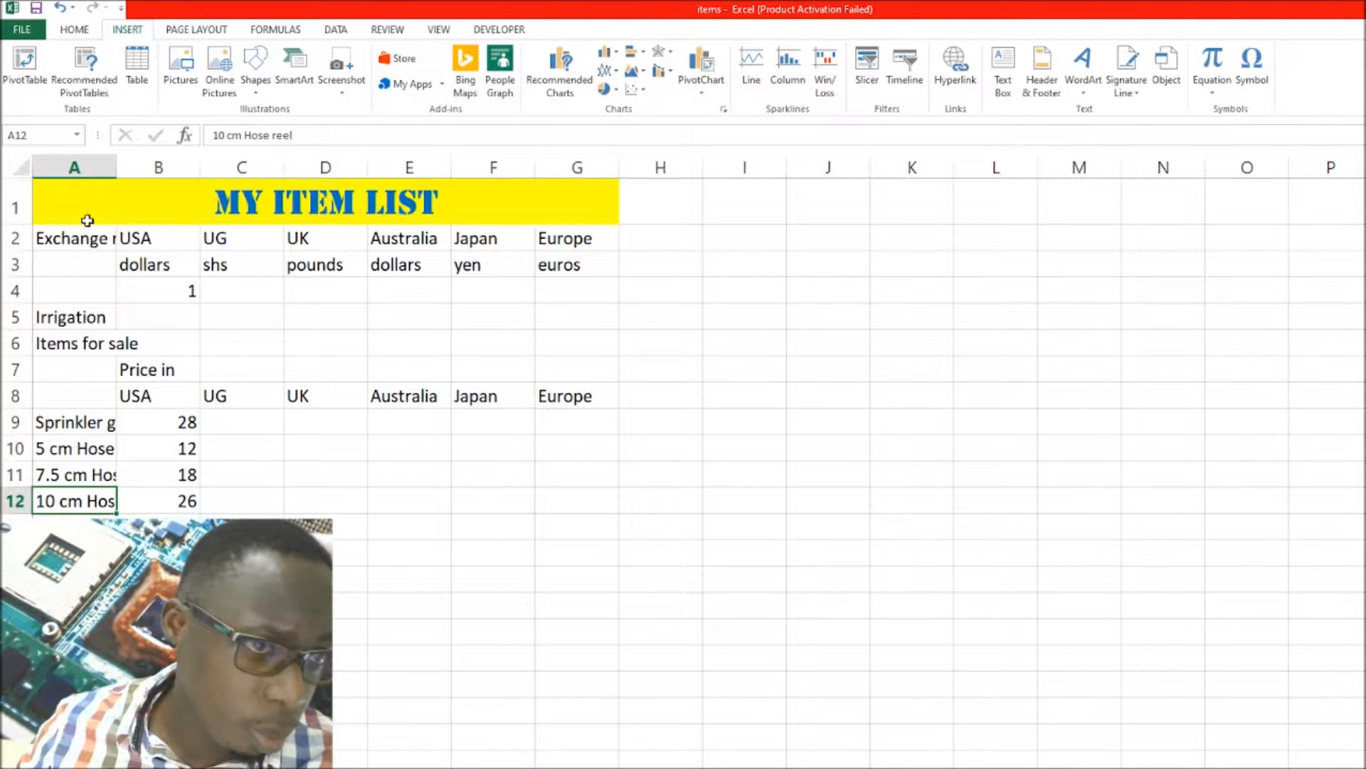
click(314, 491)
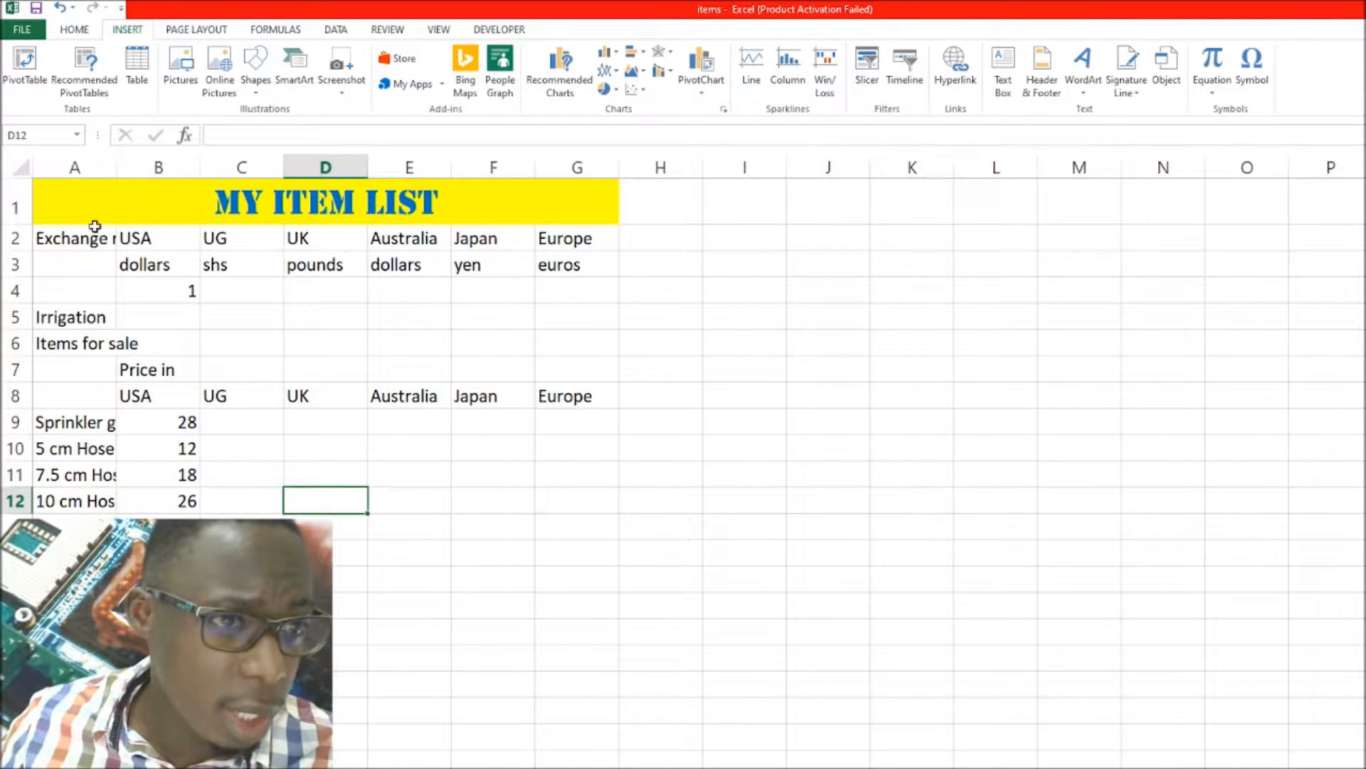
Widen column A to fit the exchange rates heading and item names, and check the entries down the whole list.
click(83, 258)
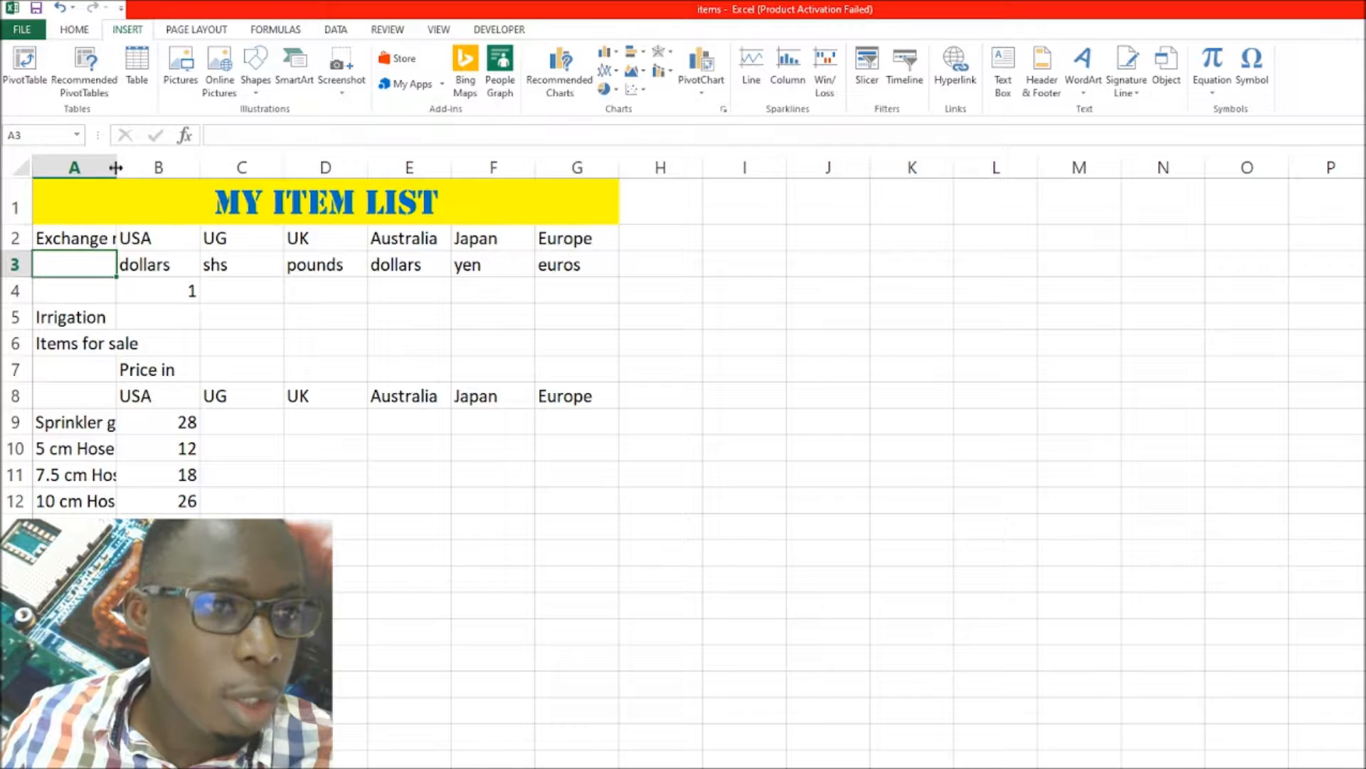
drag(115, 167, 202, 167)
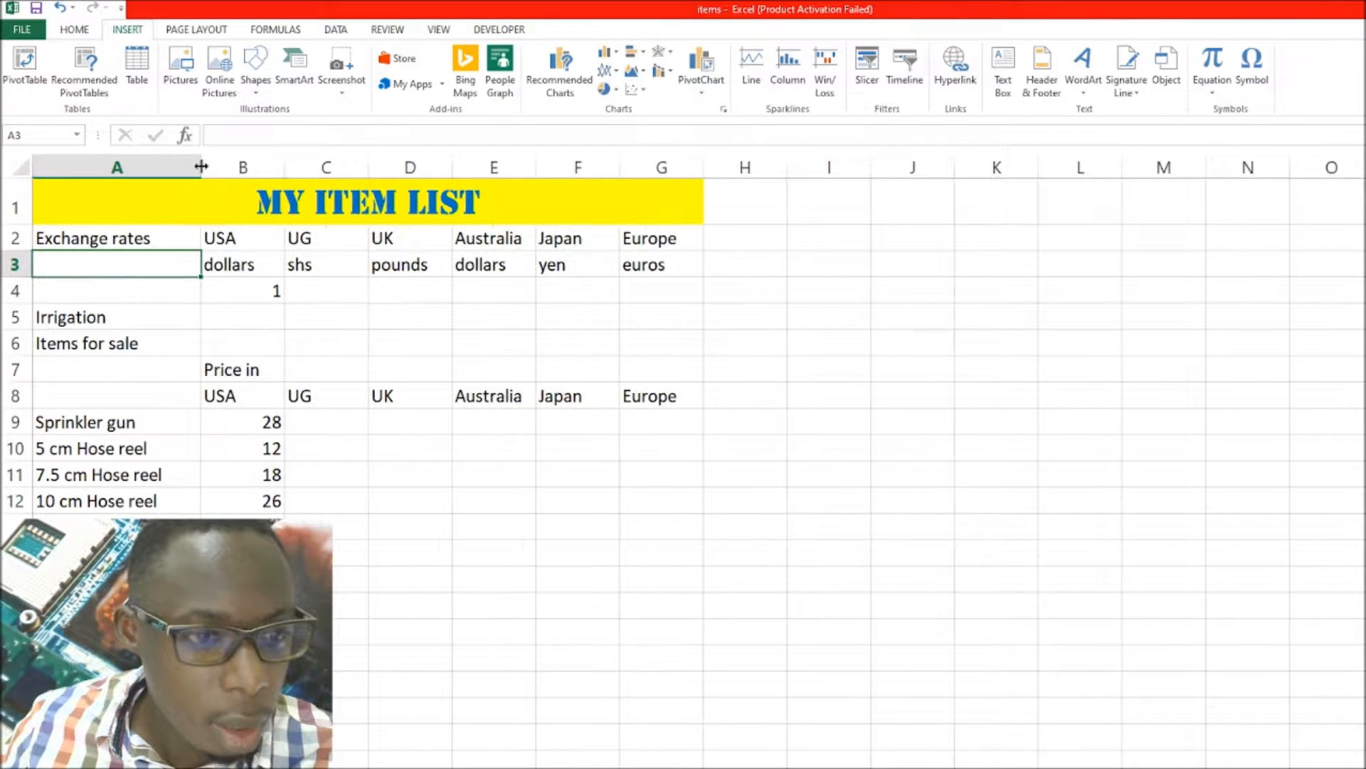
scroll(140, 264, down, 4)
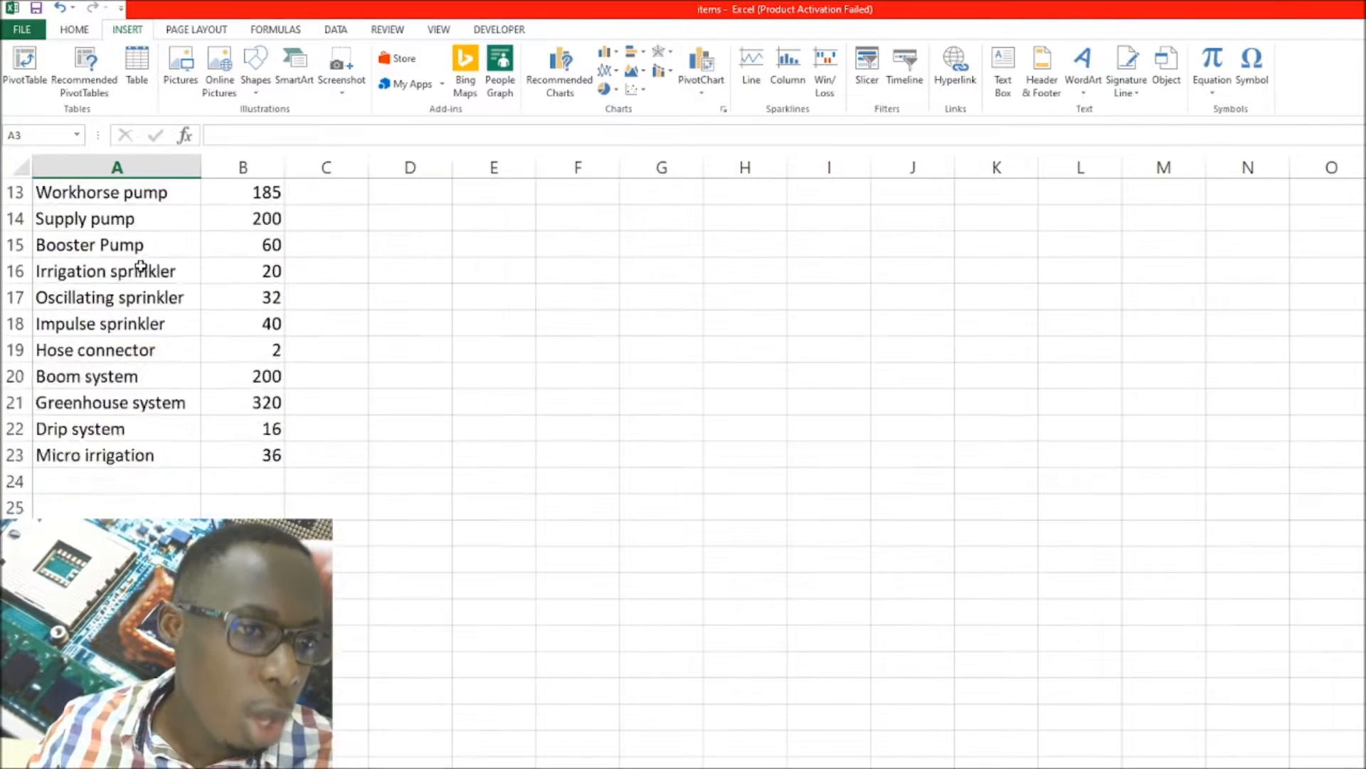
scroll(141, 264, down, 5)
scroll(143, 266, up, 9)
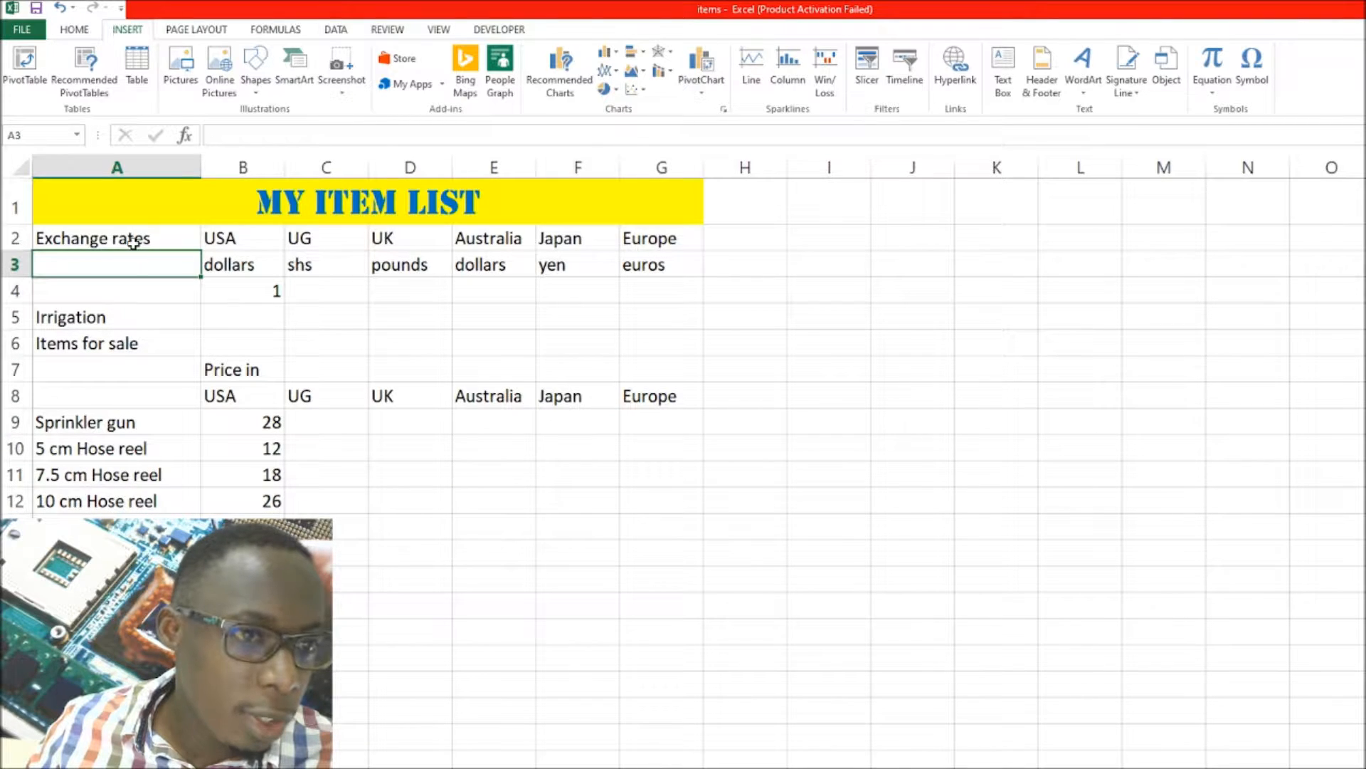
click(141, 235)
scroll(141, 257, down, 9)
scroll(144, 257, up, 8)
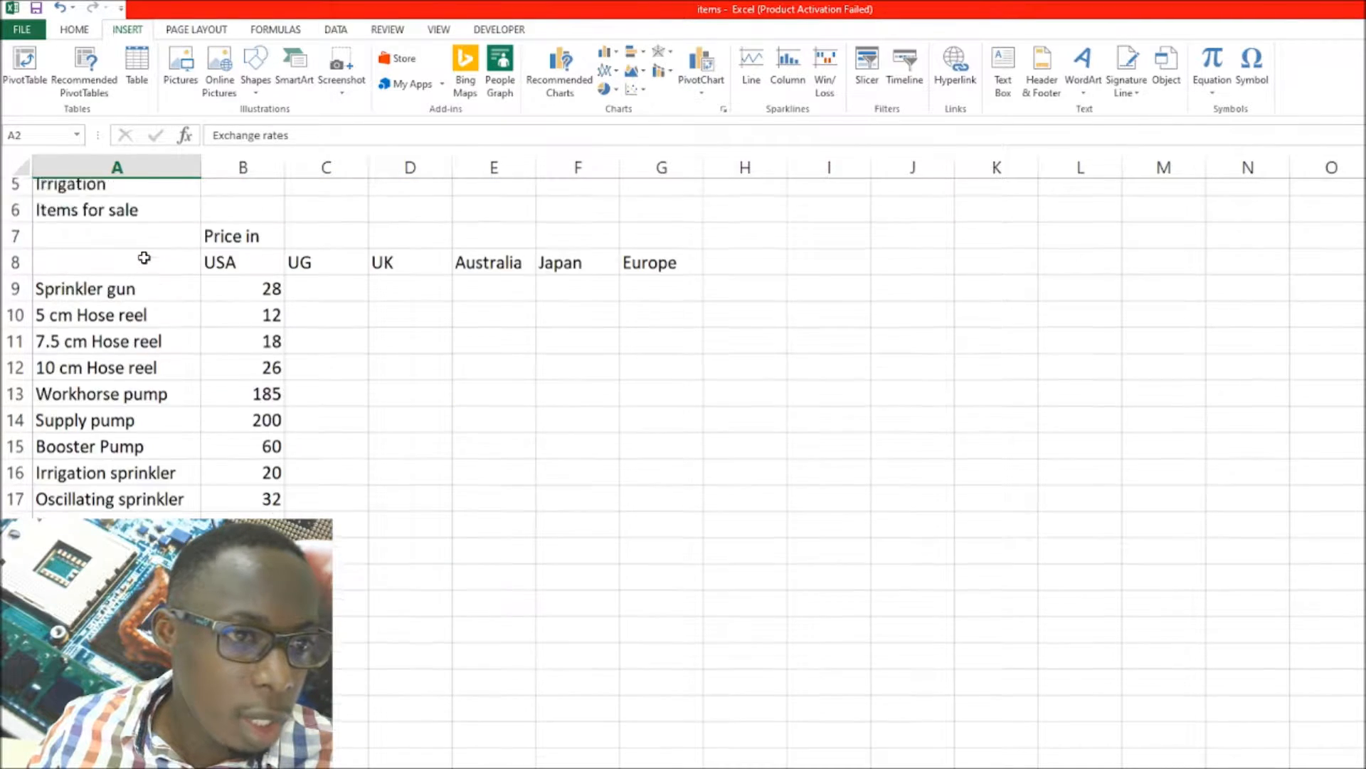
scroll(144, 257, up, 2)
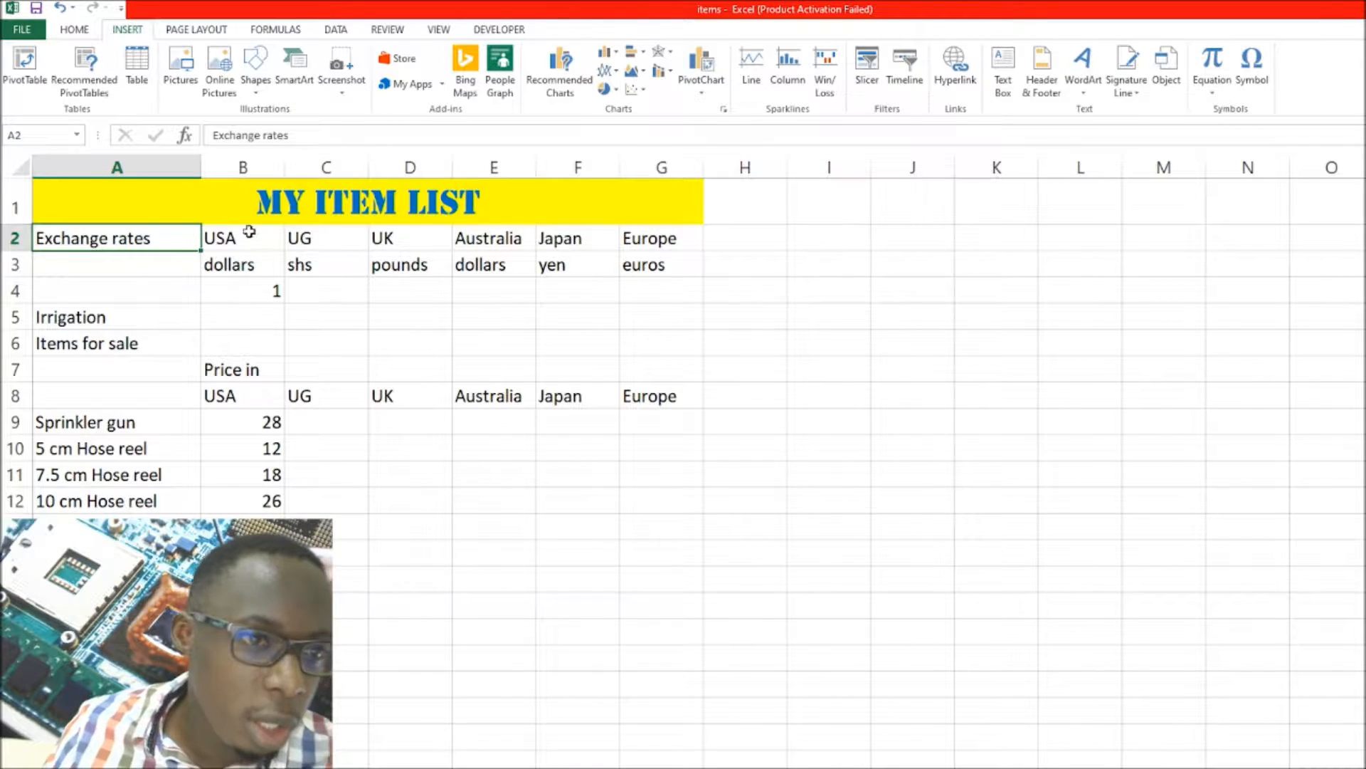
Narrow the Europe column G to its text, and autofit the width of all columns in the sheet.
click(656, 242)
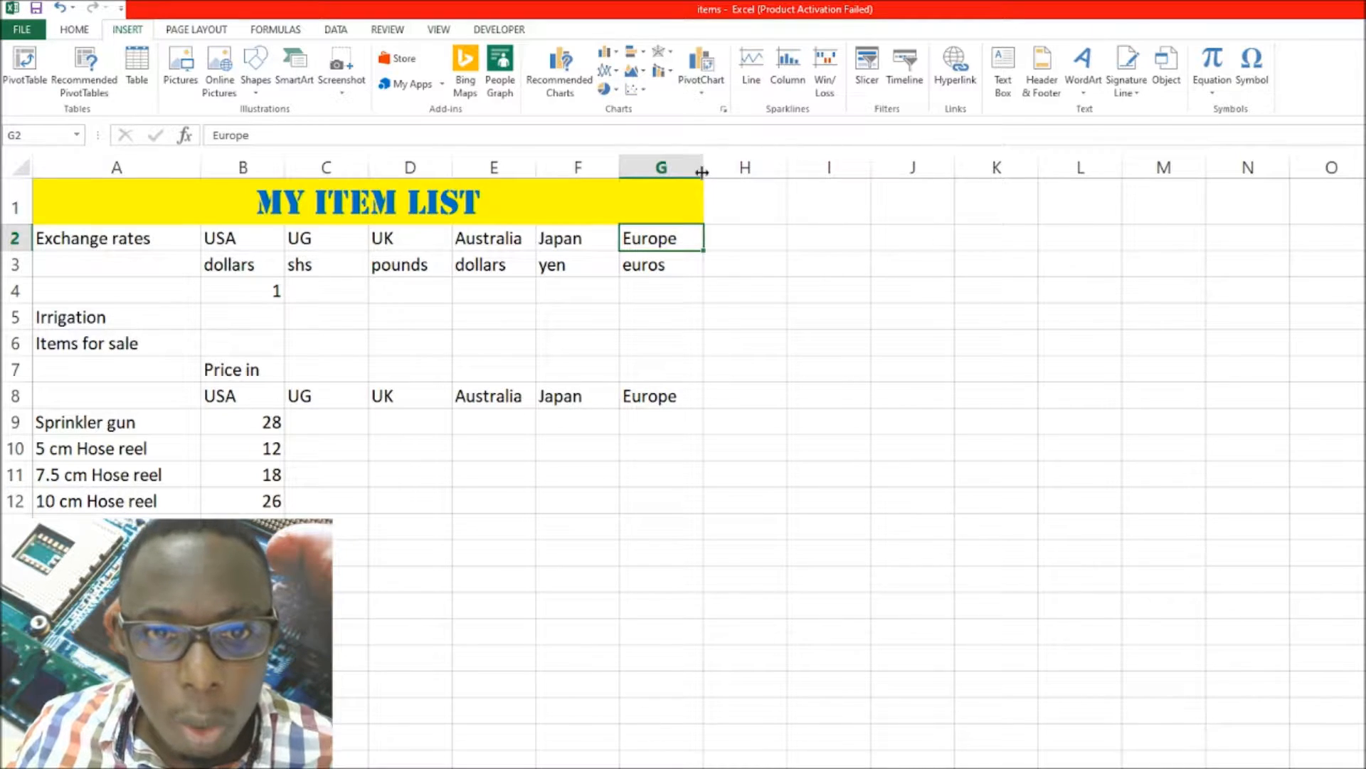
drag(702, 171, 676, 181)
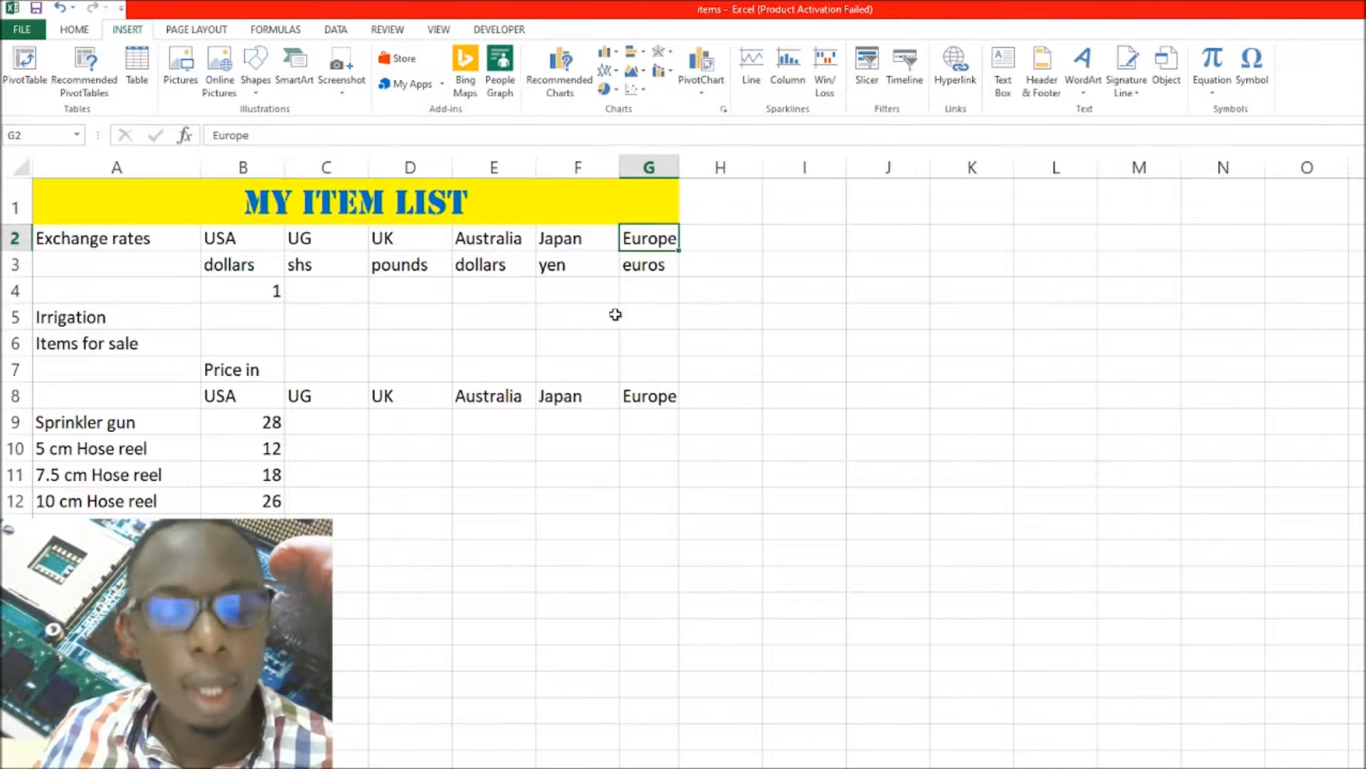
click(25, 169)
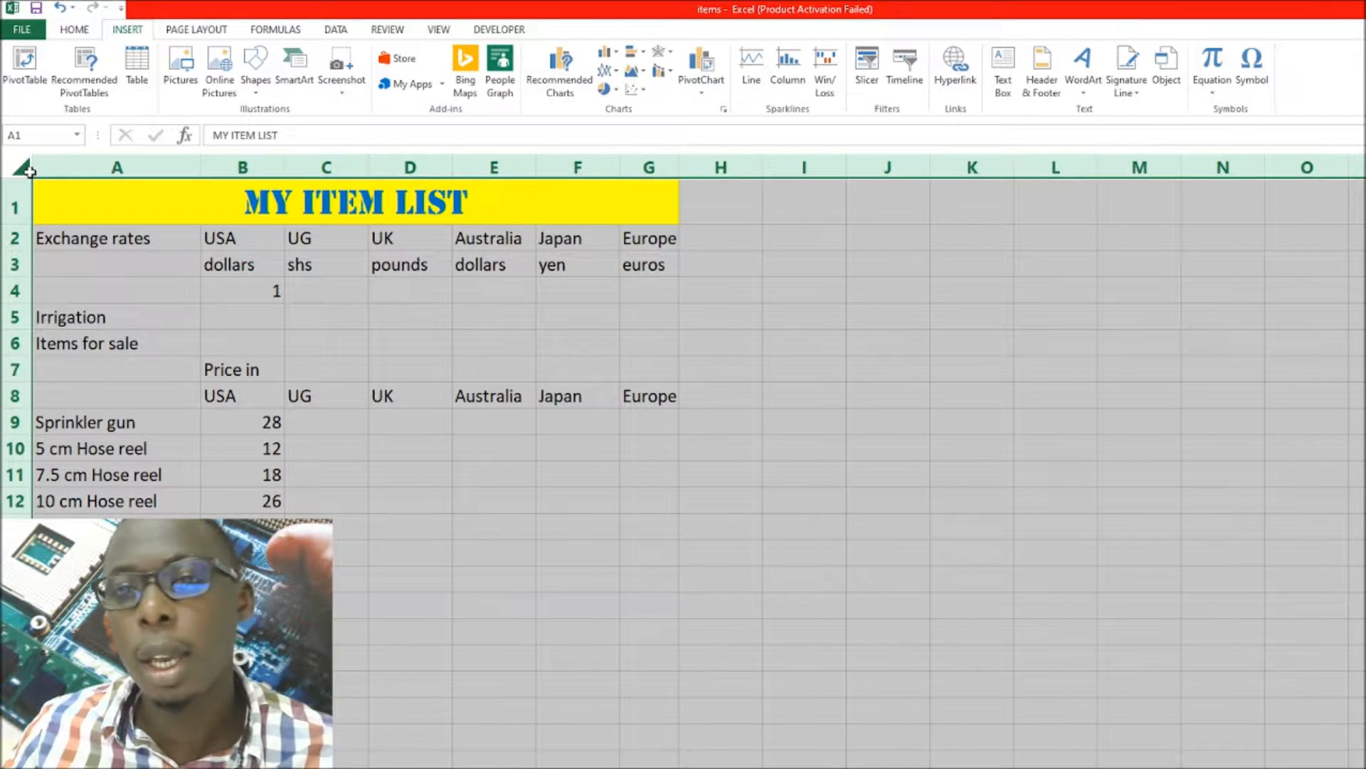
double_click(202, 168)
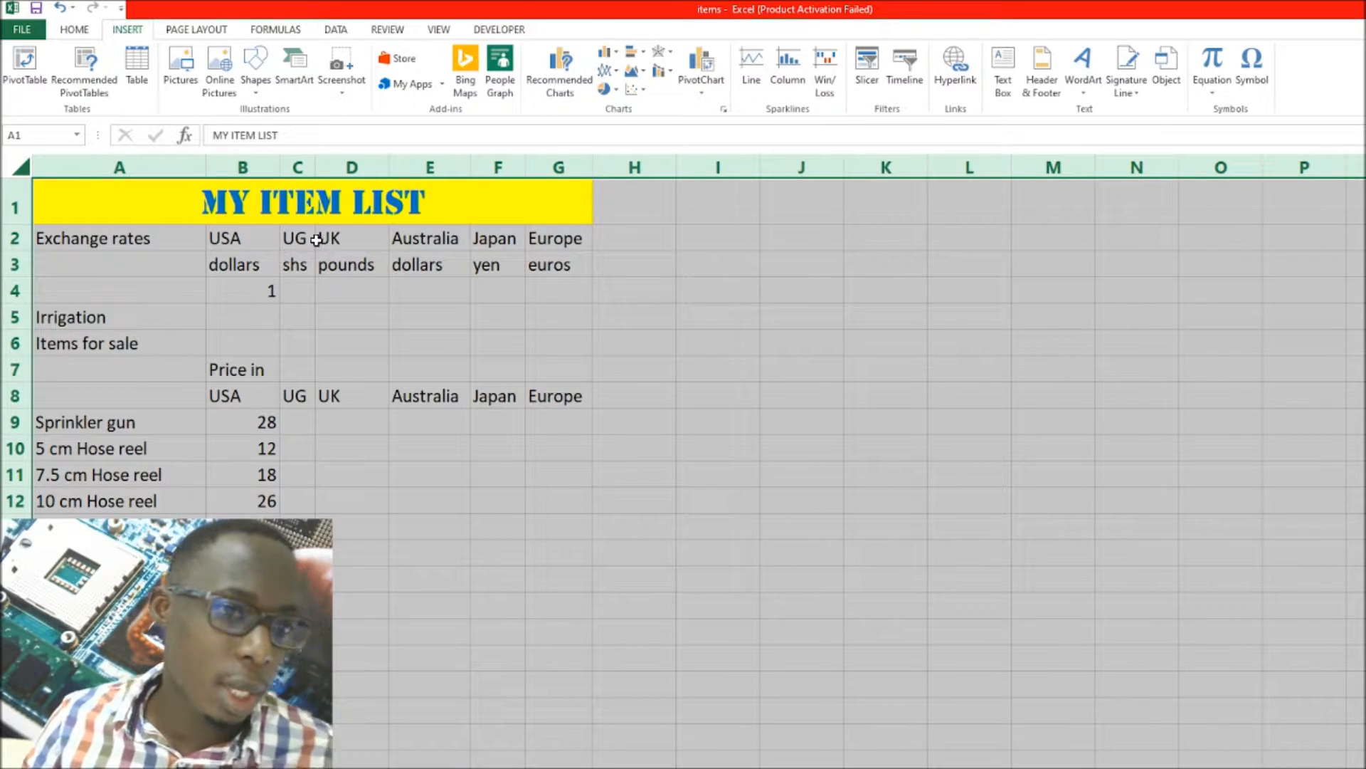
Enter 4000 as the UG shs exchange rate in cell C4.
click(301, 427)
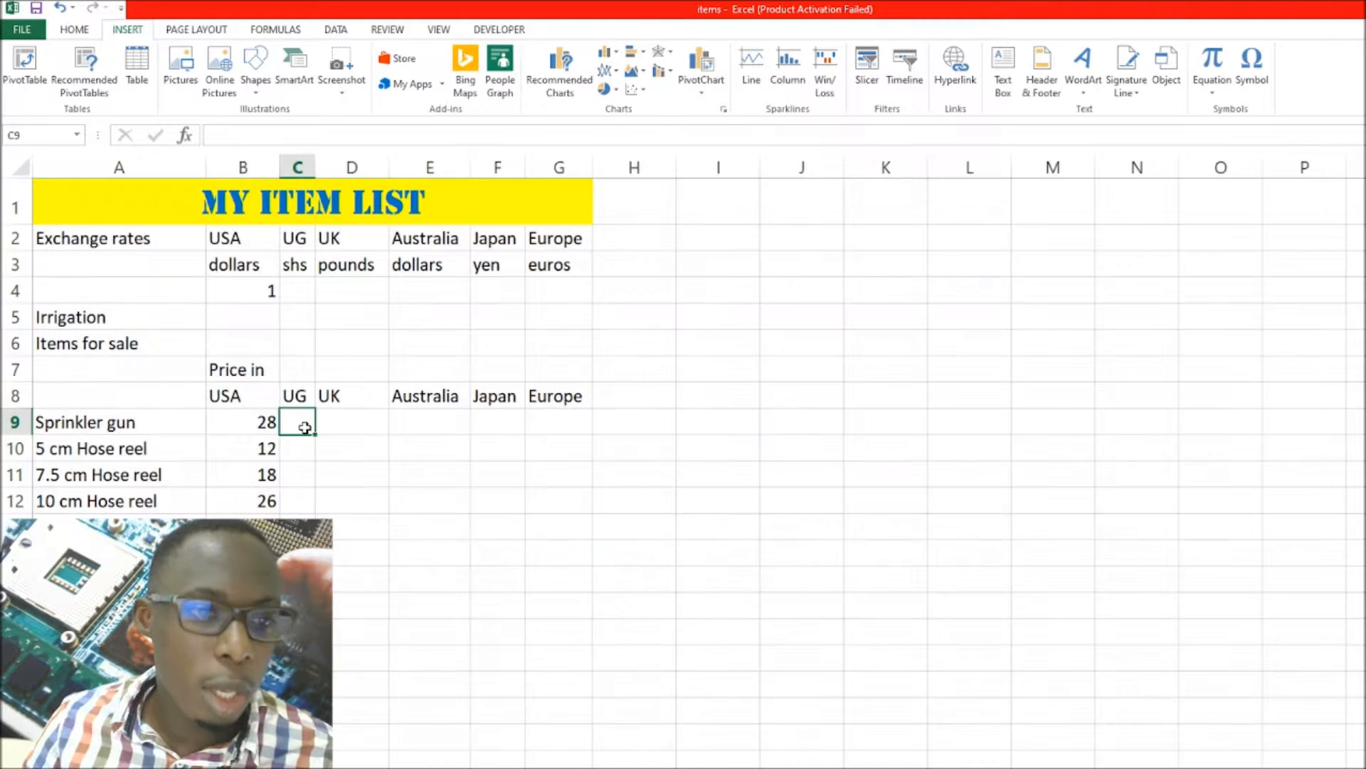
click(297, 293)
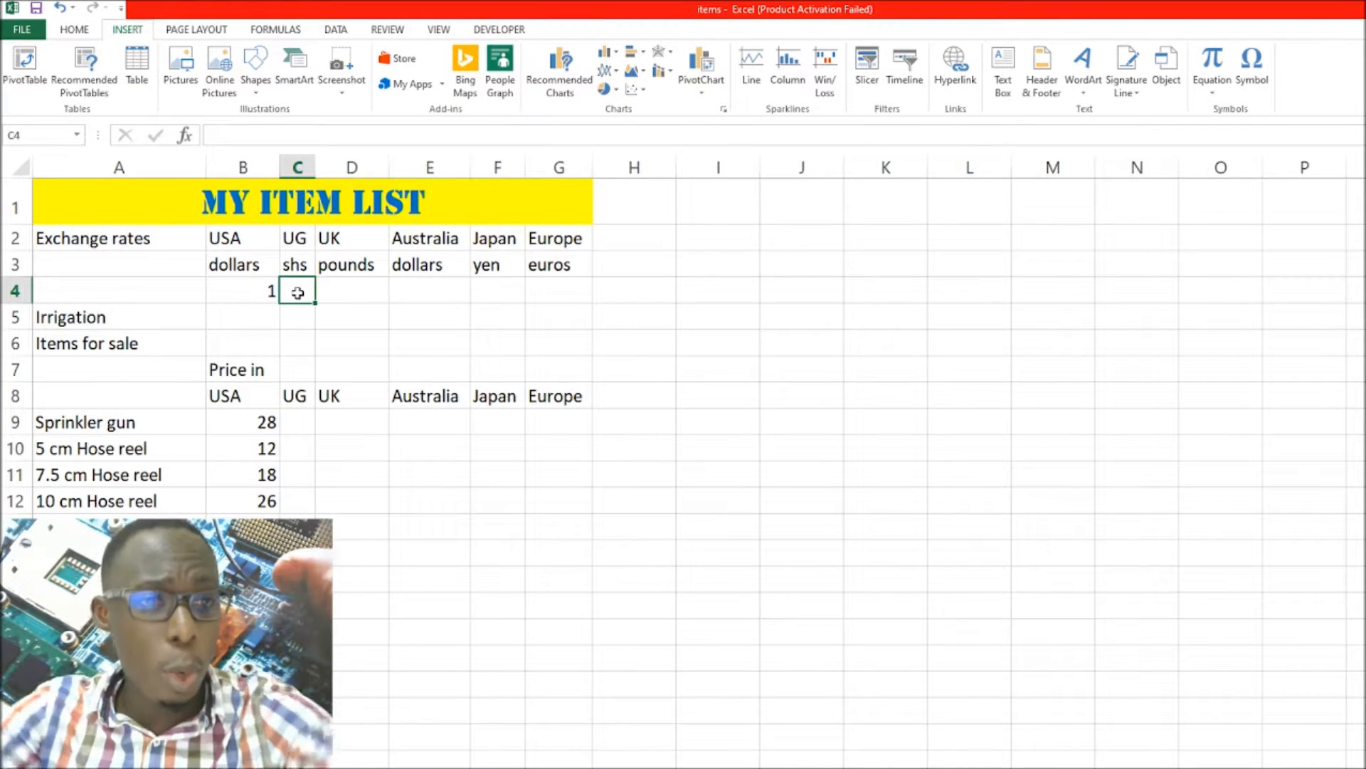
text(4)
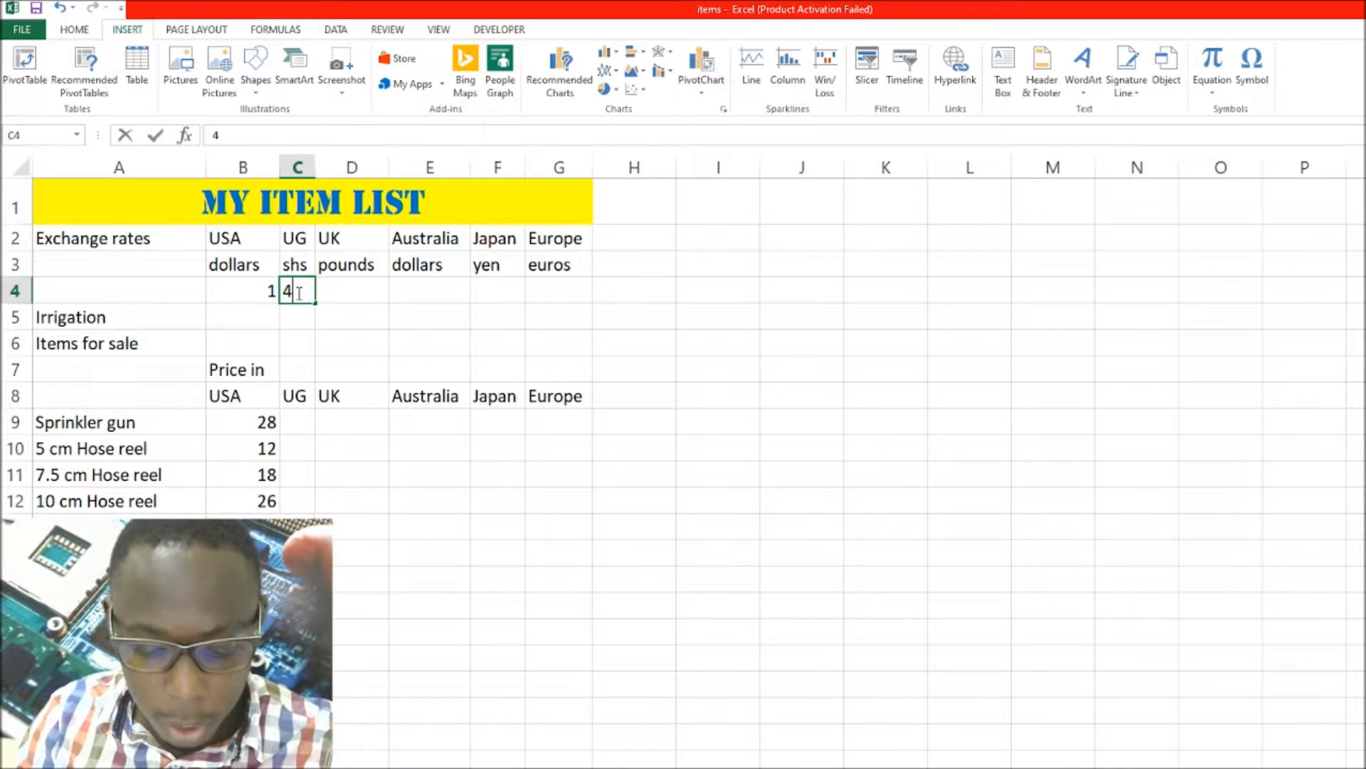
text(000)
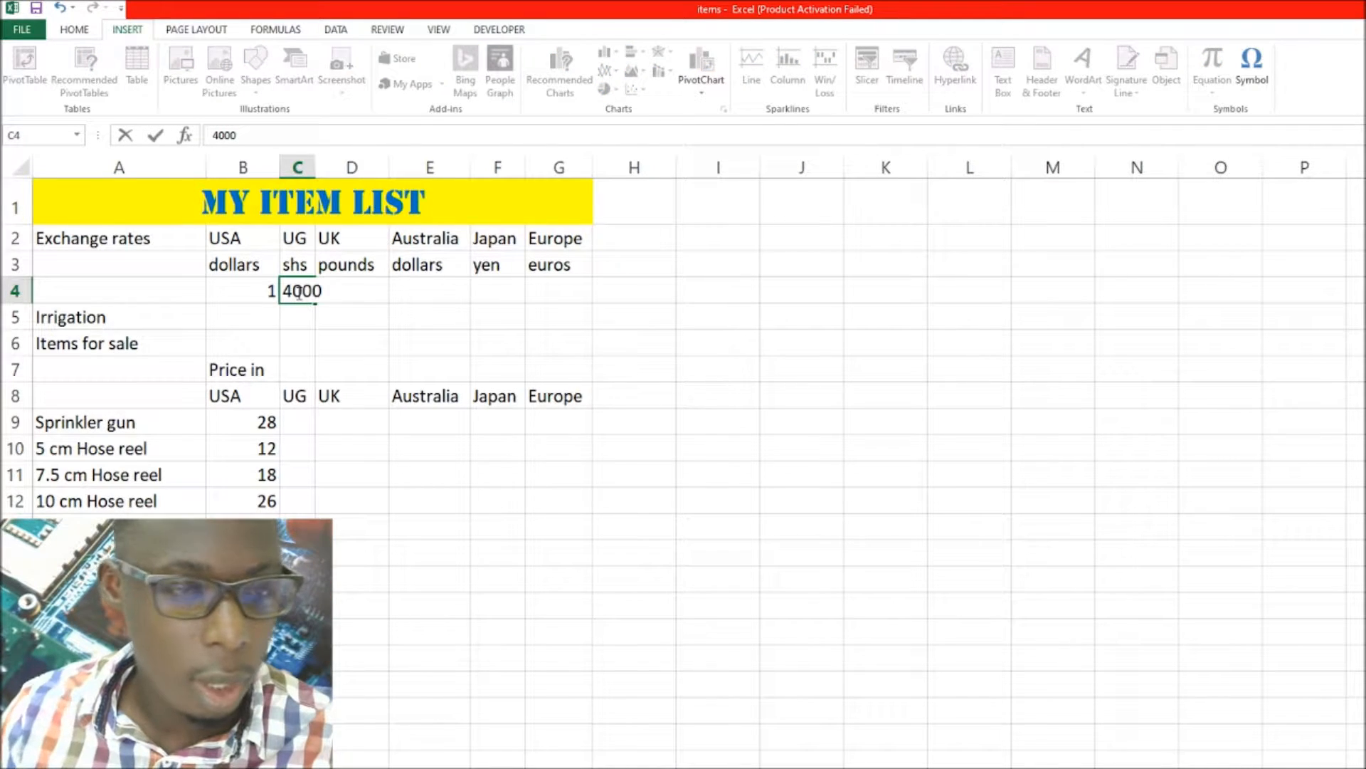
click(298, 423)
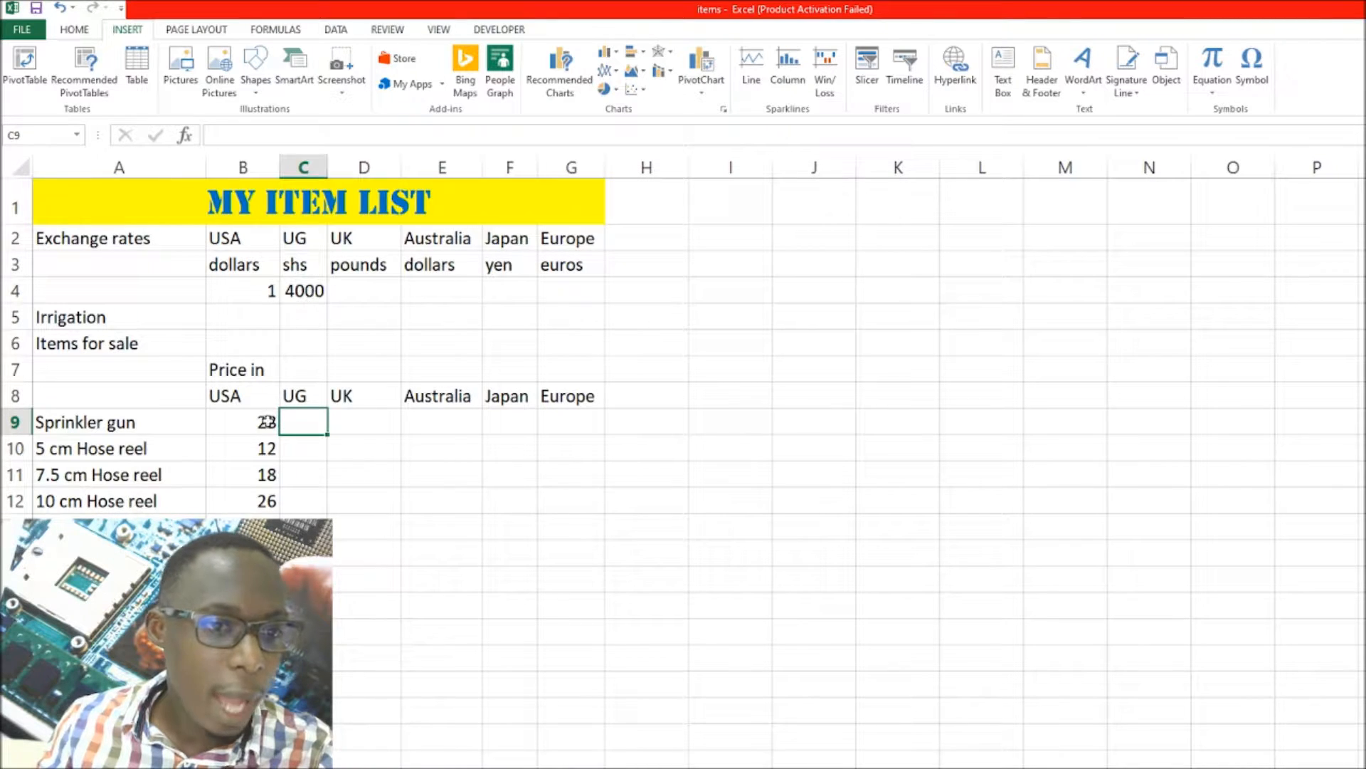
Calculate the sprinkler gun's UG price in C9 with the formula =C4*B9.
click(267, 424)
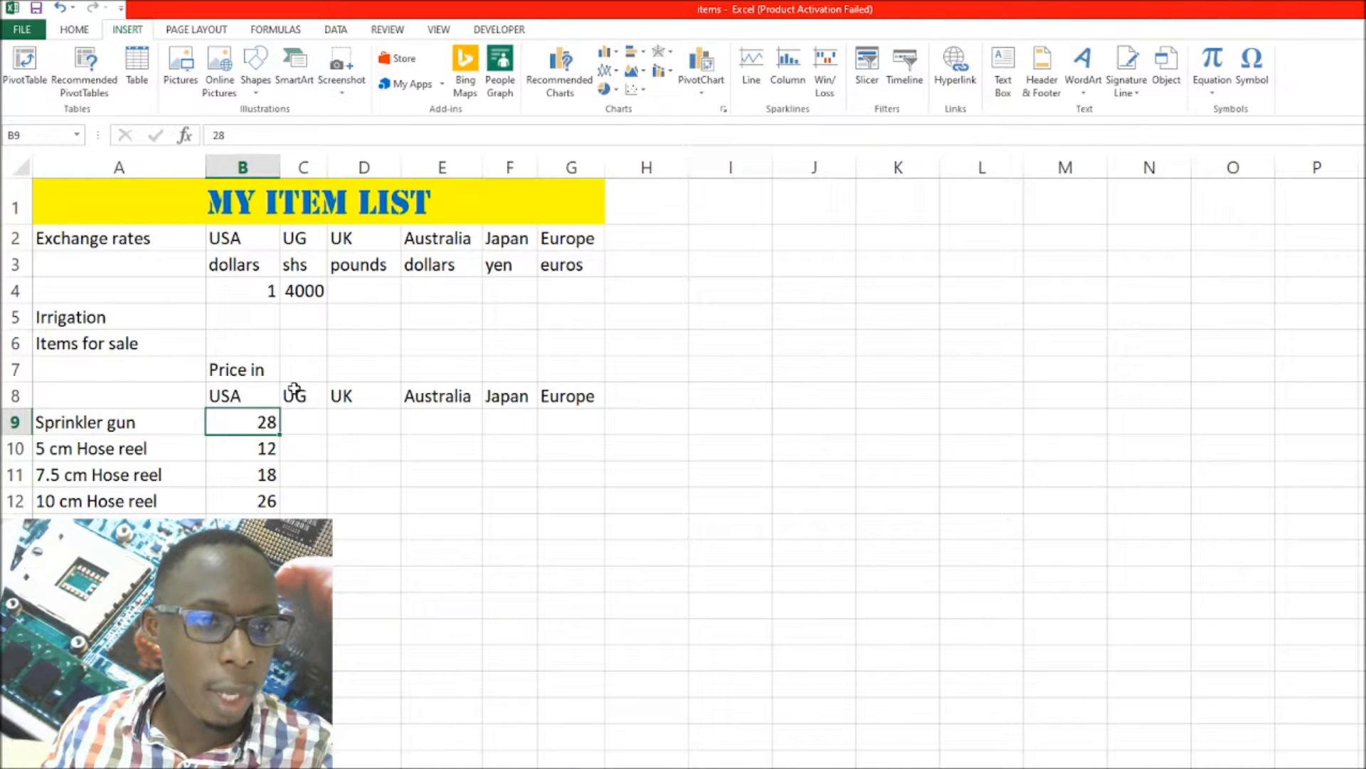
click(305, 291)
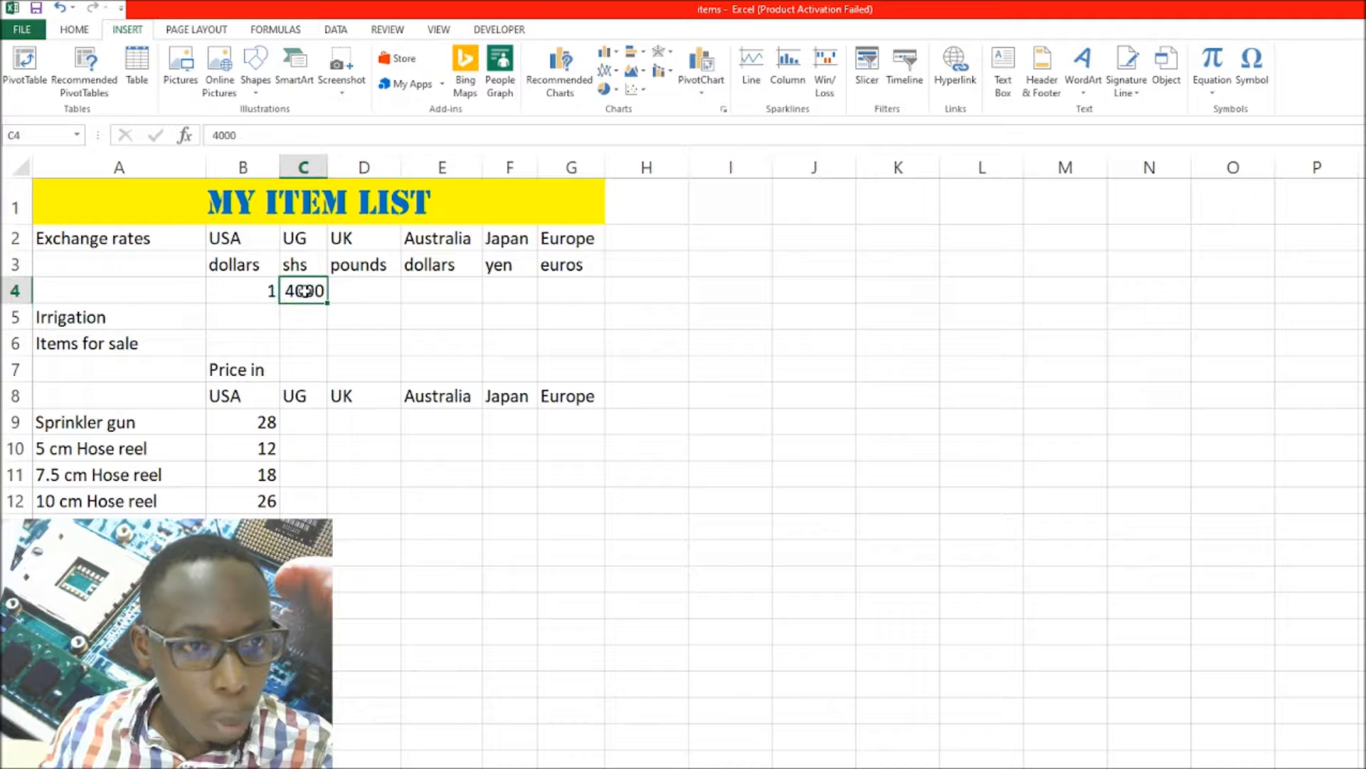
click(303, 424)
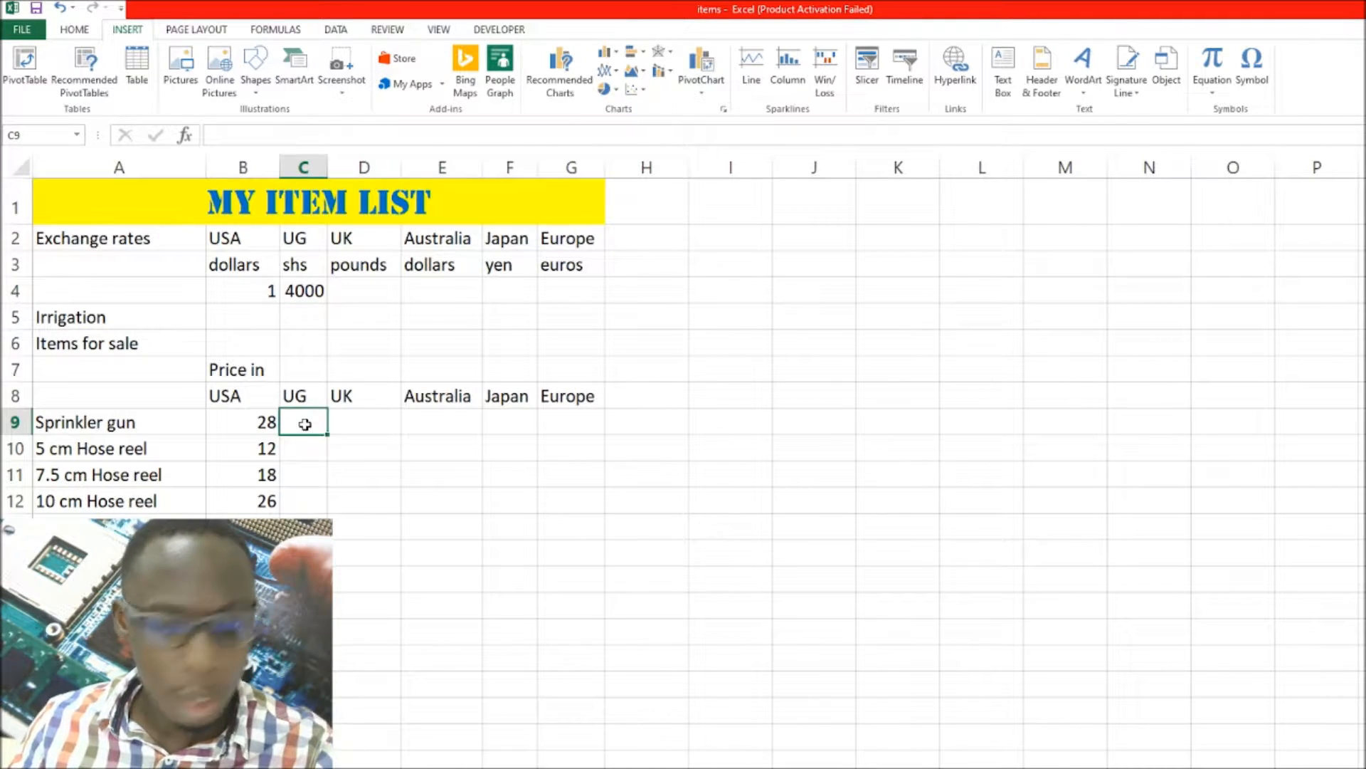
text(=)
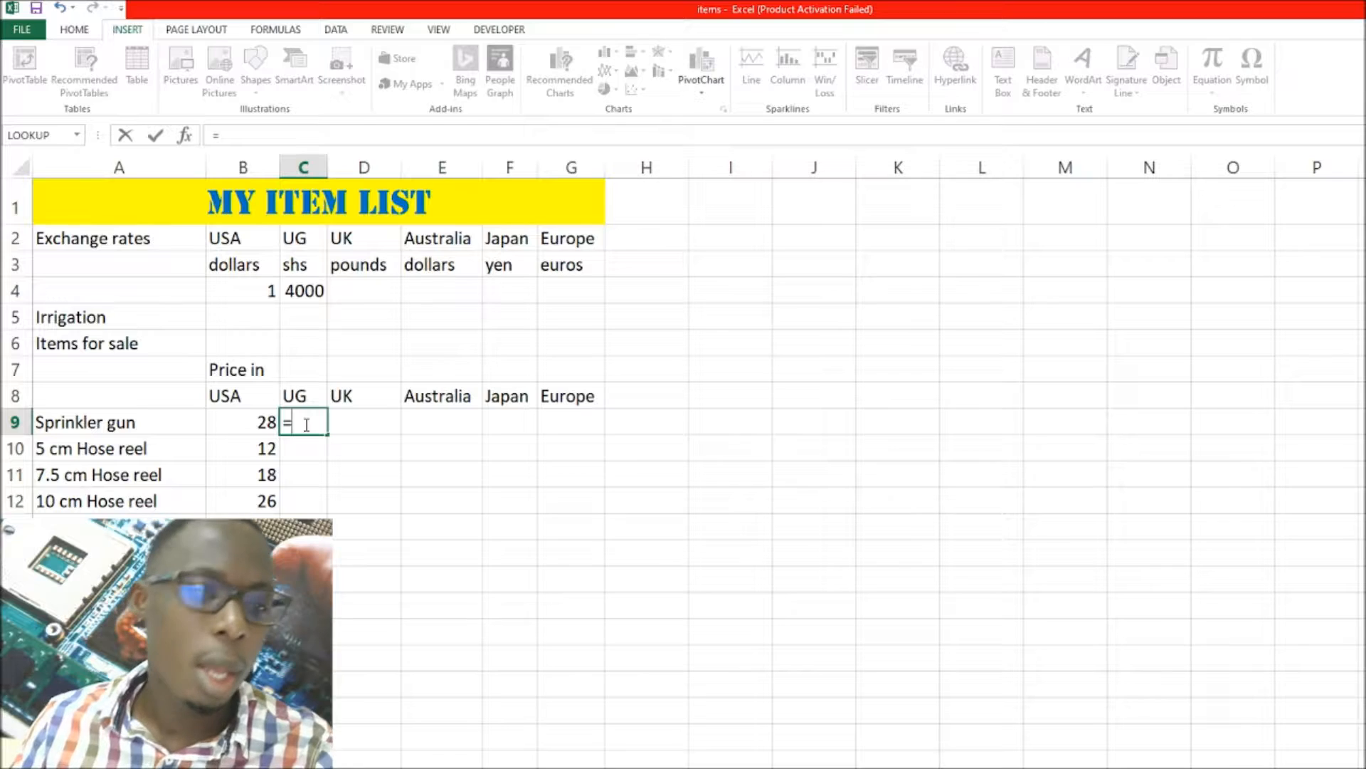
click(312, 291)
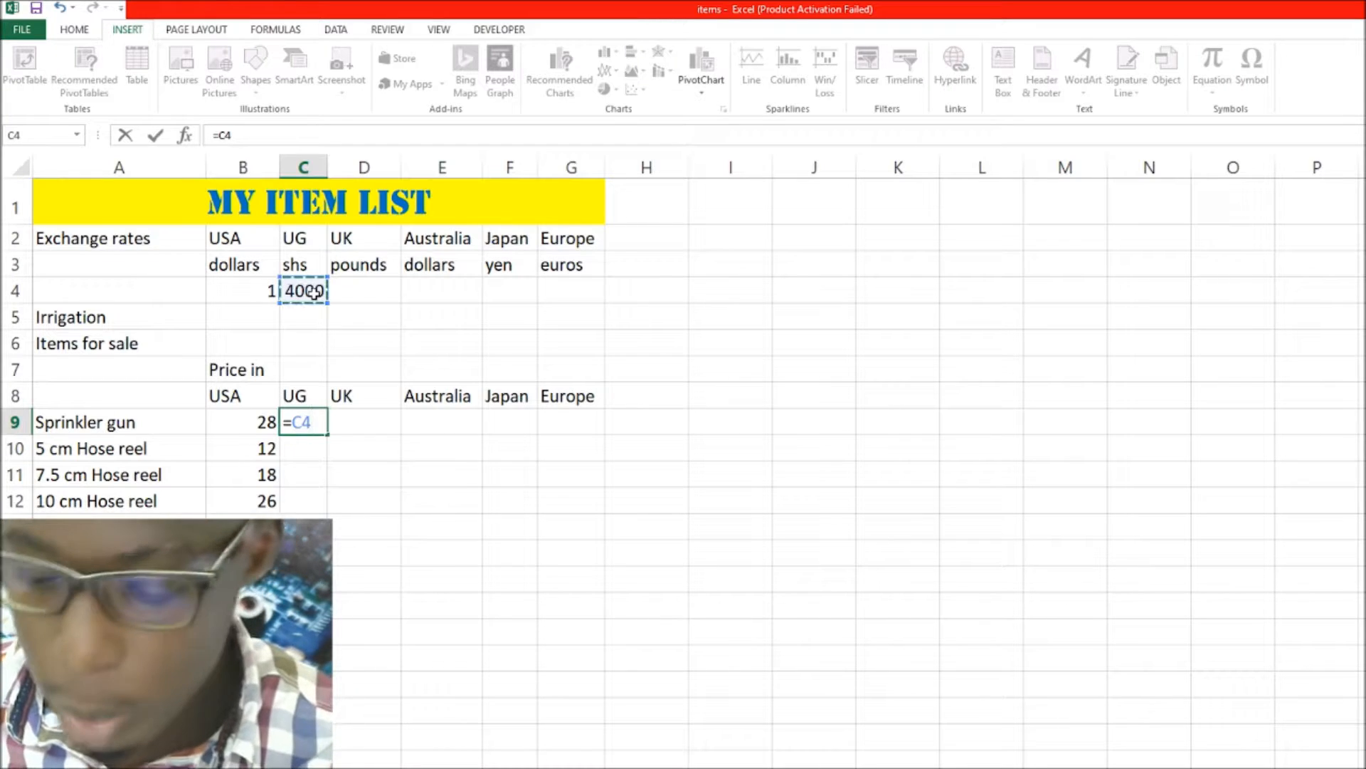
text(*)
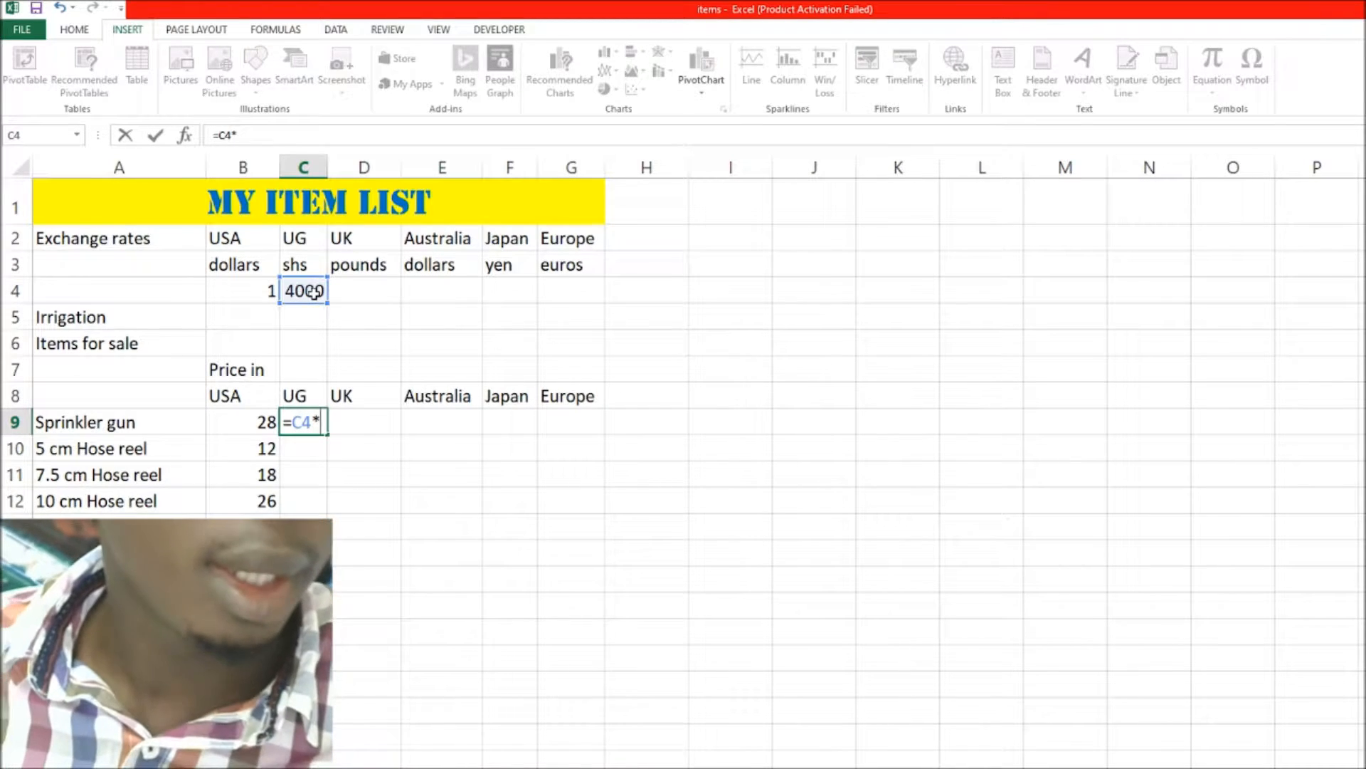
click(254, 425)
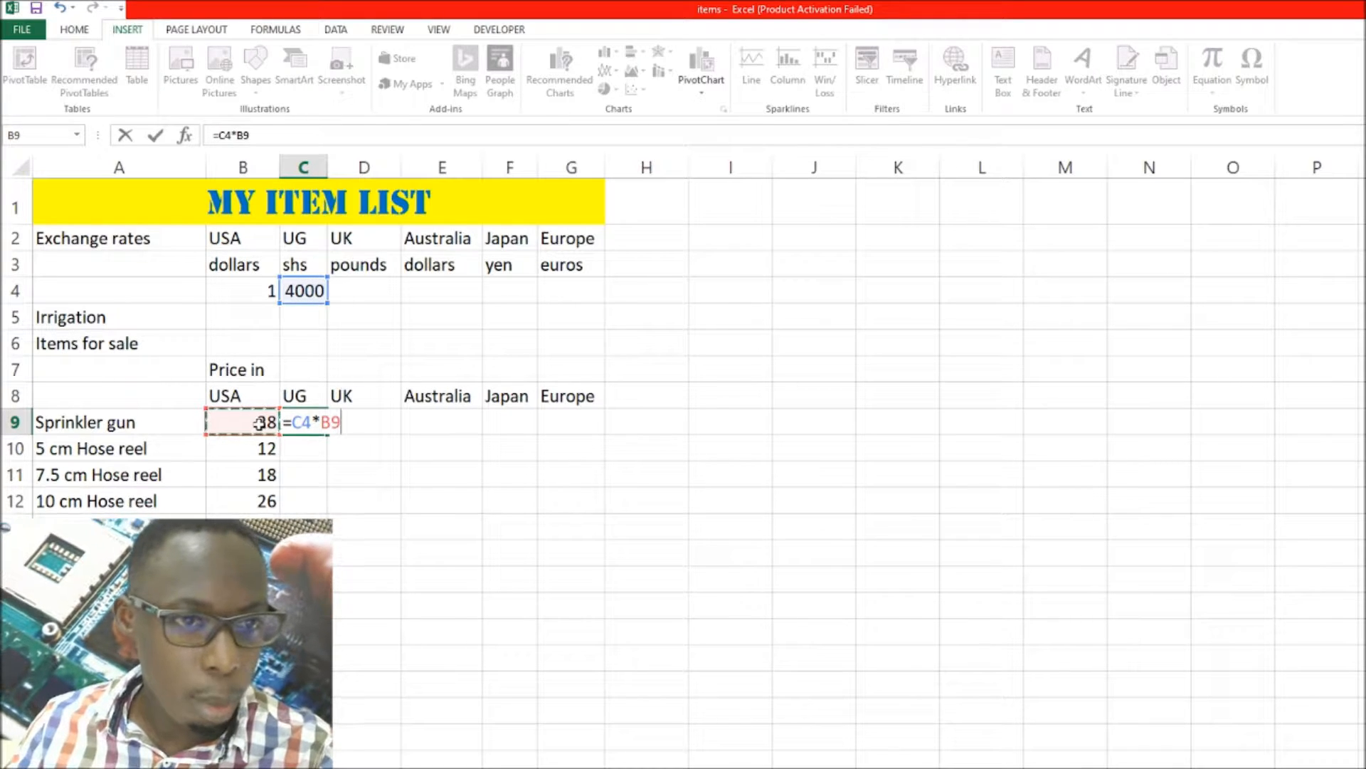
key(Return)
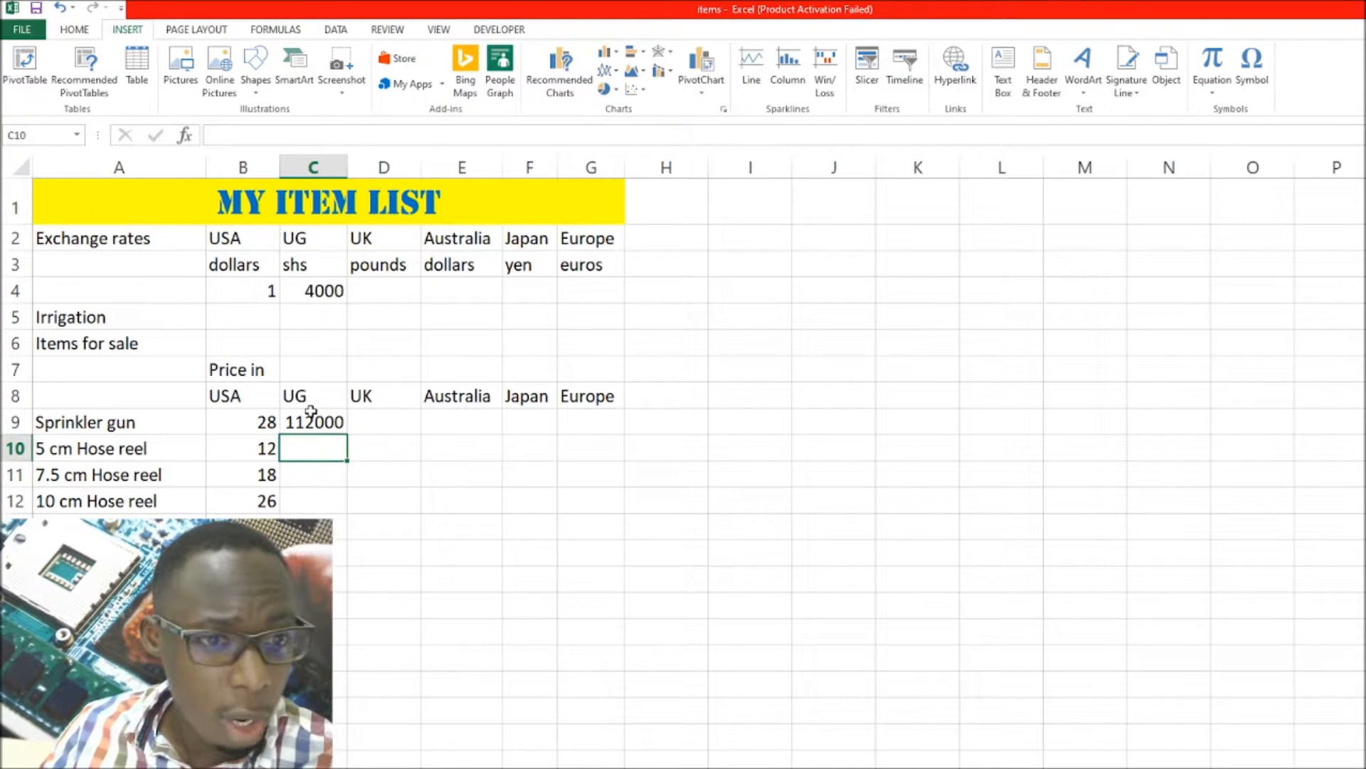
Format the price cells from B9 across to the Europe column with thousands separators and no decimal places.
click(224, 418)
drag(336, 444, 574, 765)
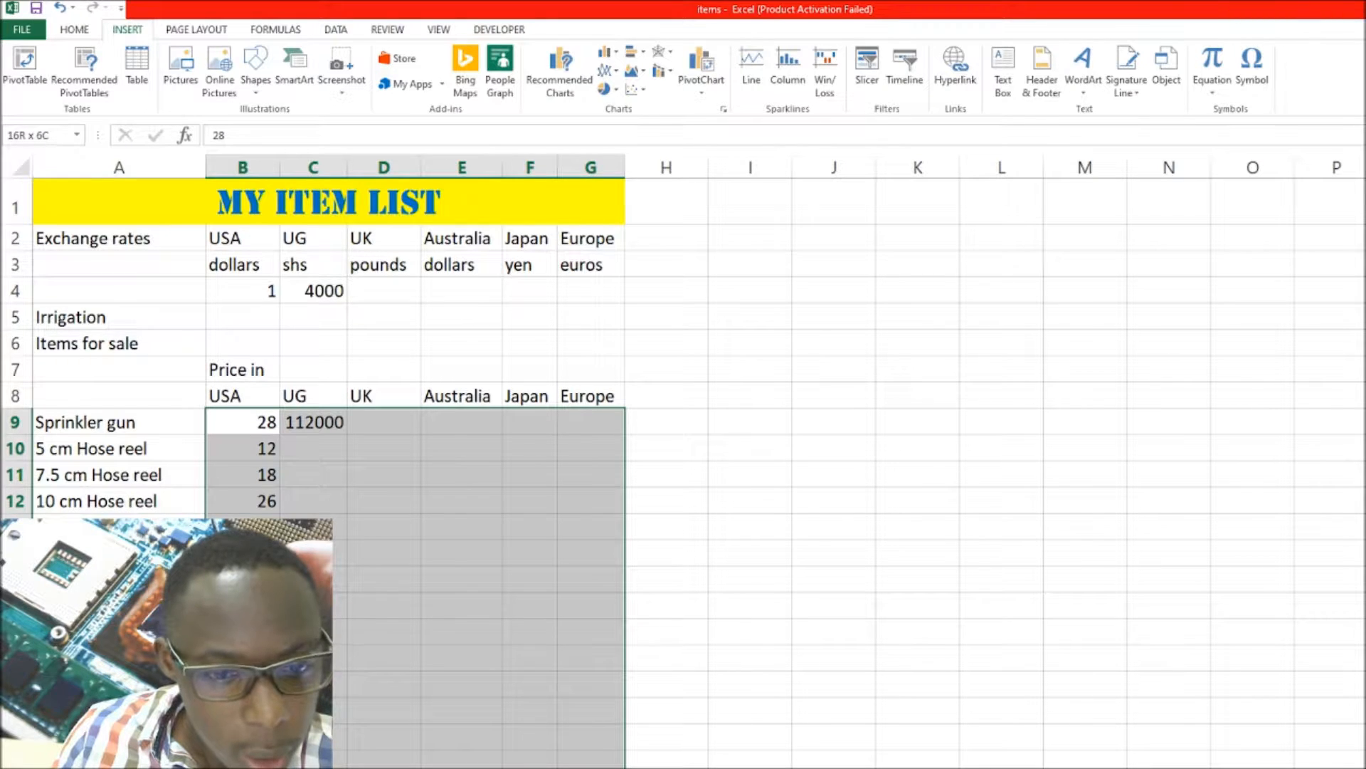
drag(573, 765, 574, 767)
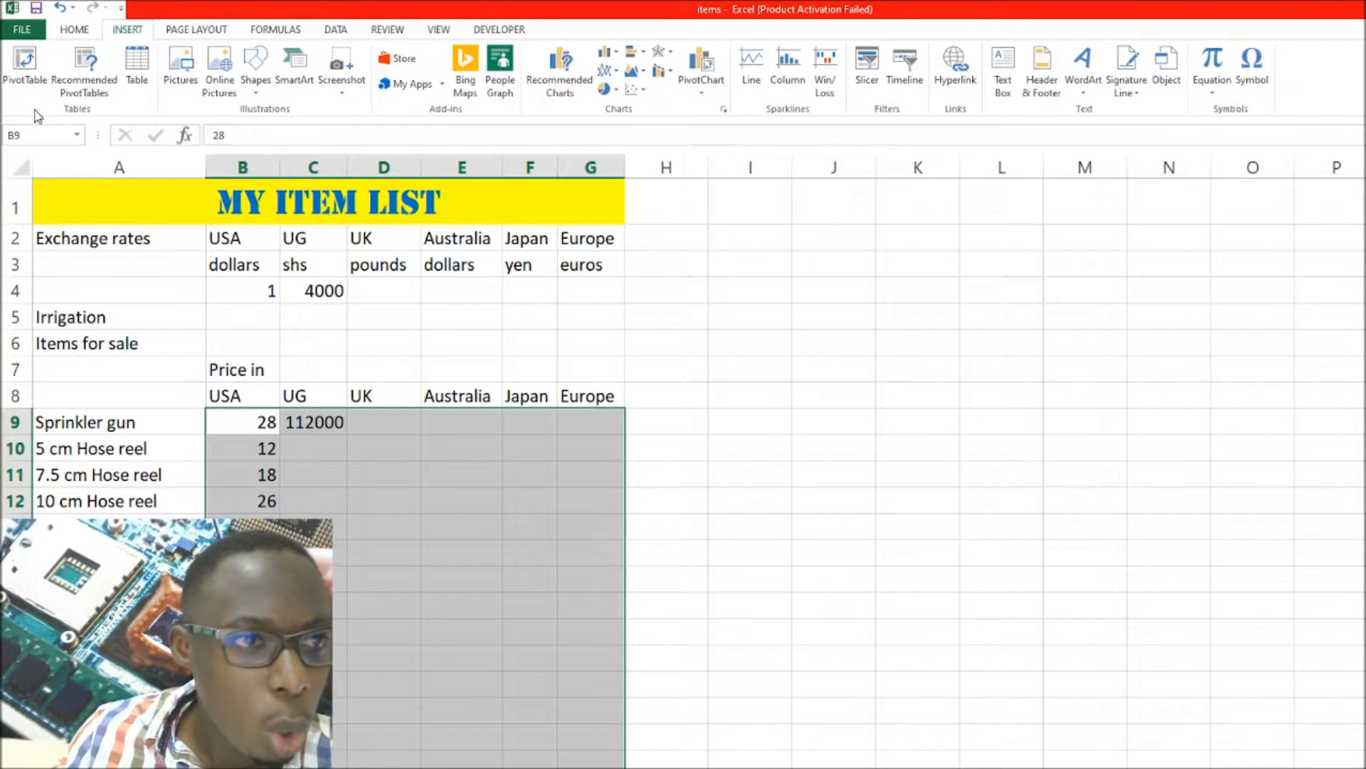
click(74, 30)
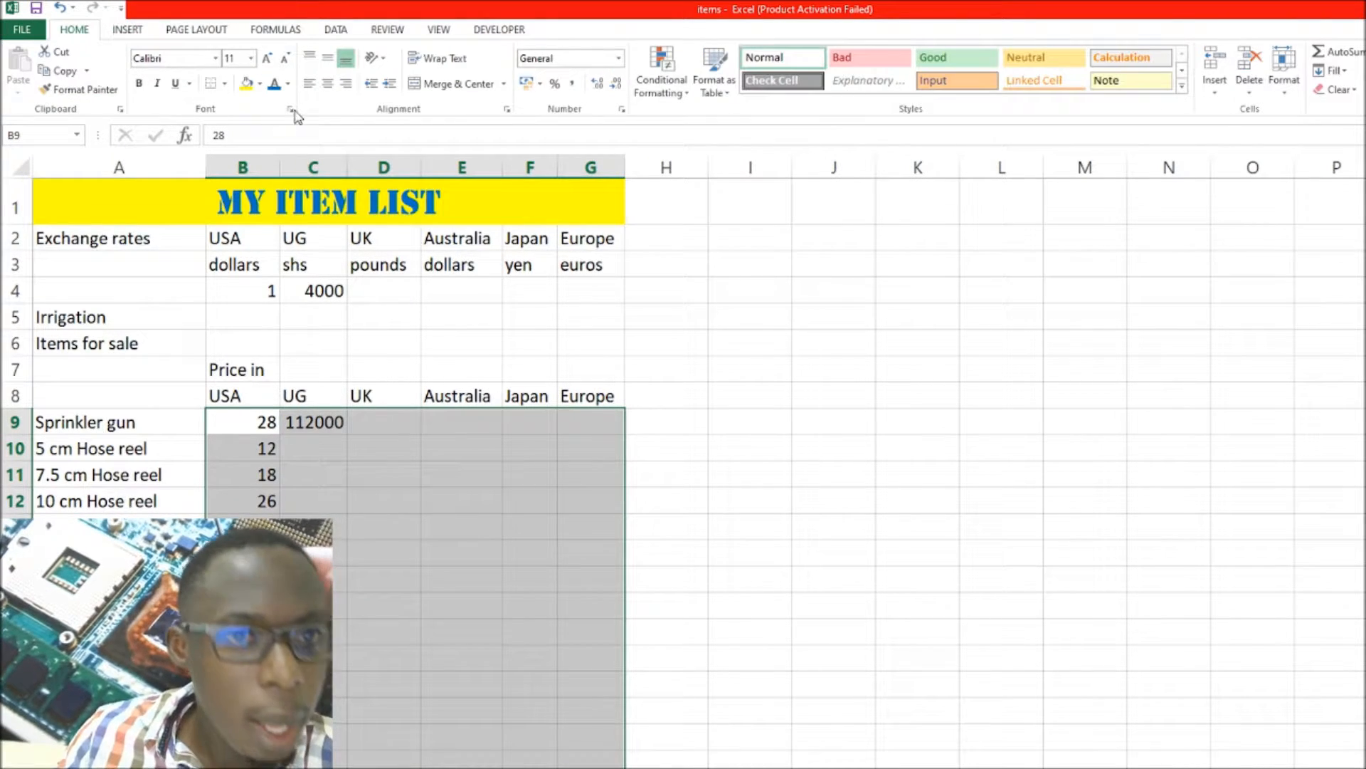
click(572, 84)
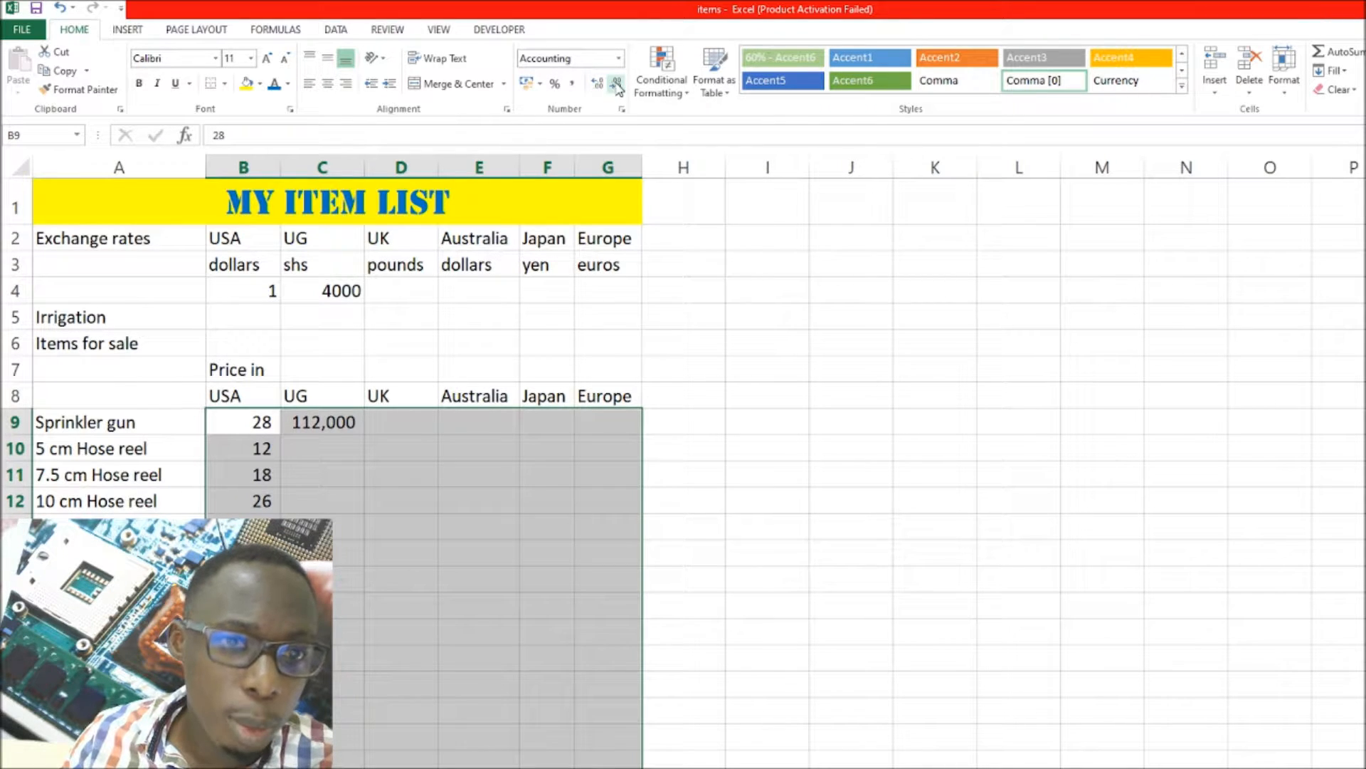
Show two decimal places in the UG to Europe price cells, starting from C9.
click(328, 422)
drag(328, 422, 628, 637)
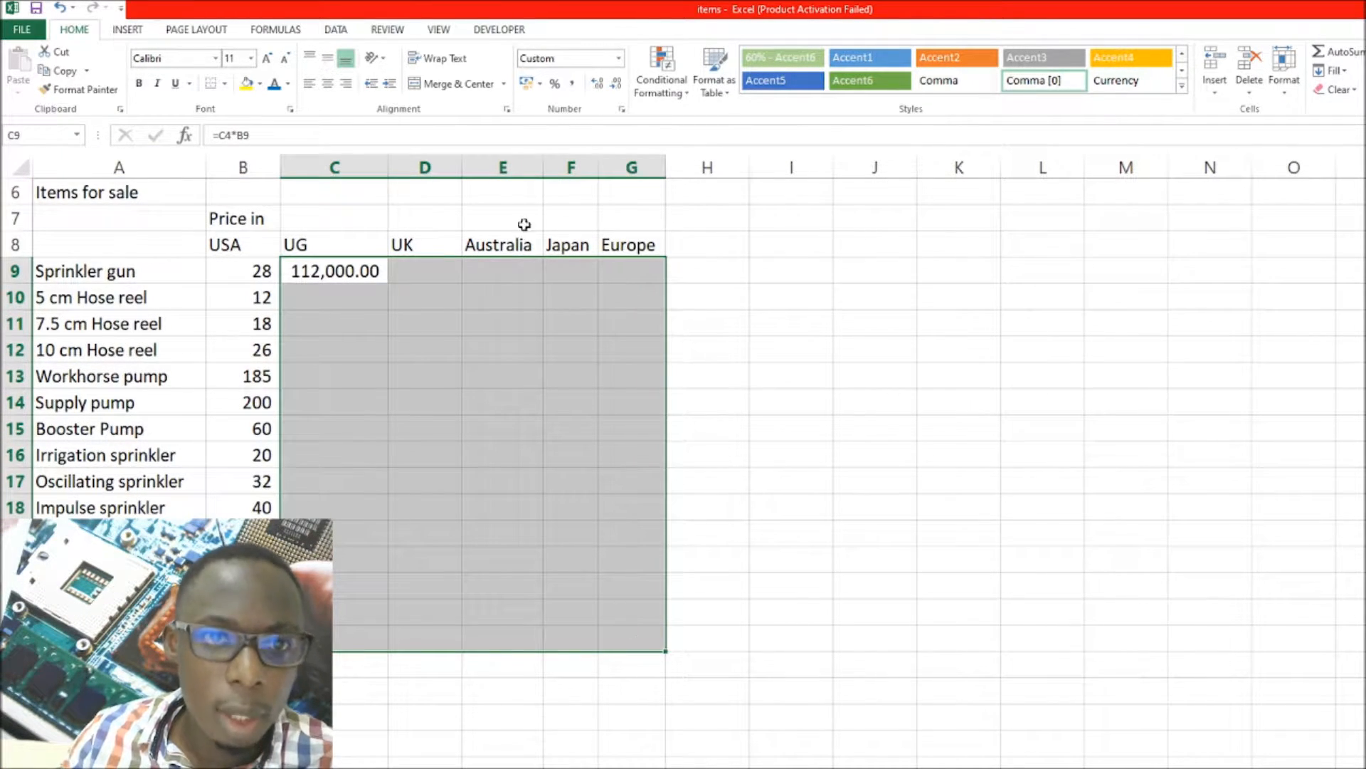
click(598, 85)
click(598, 85)
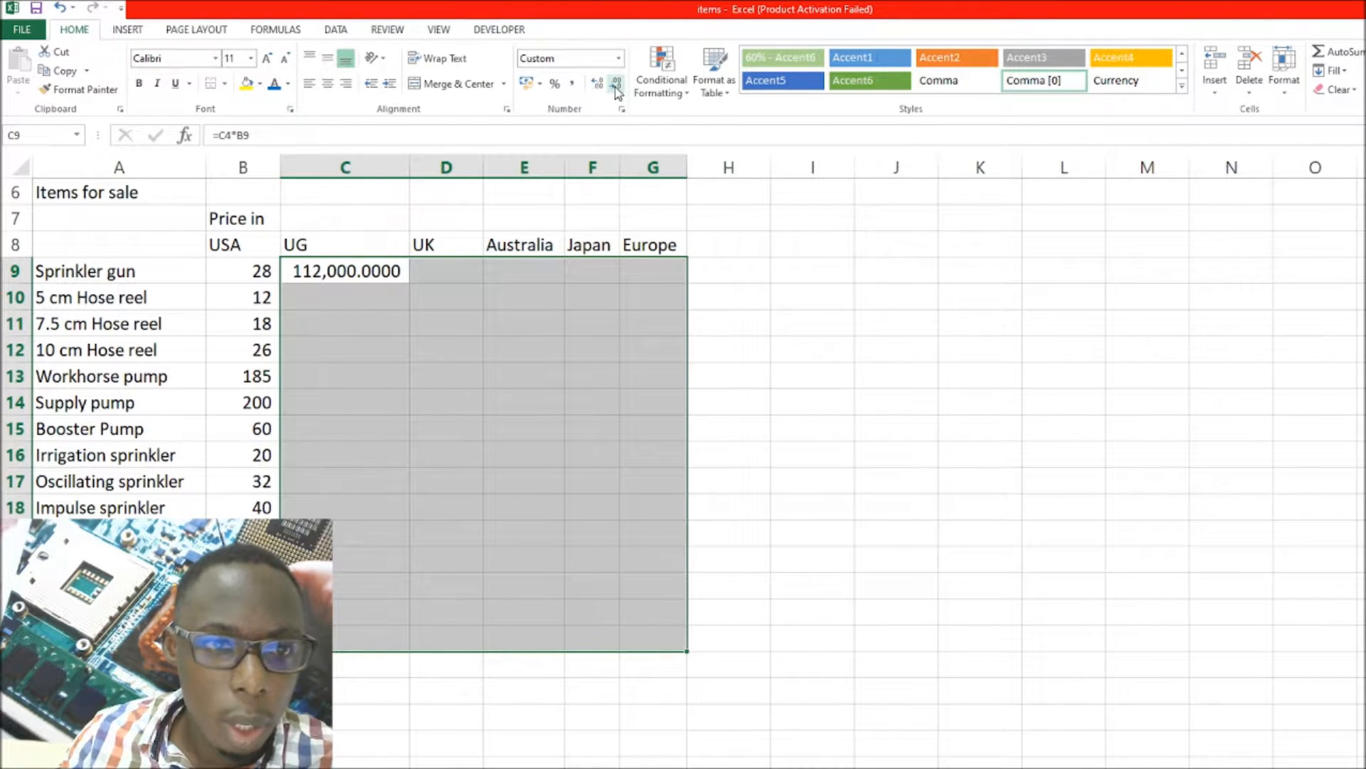
click(616, 87)
click(616, 87)
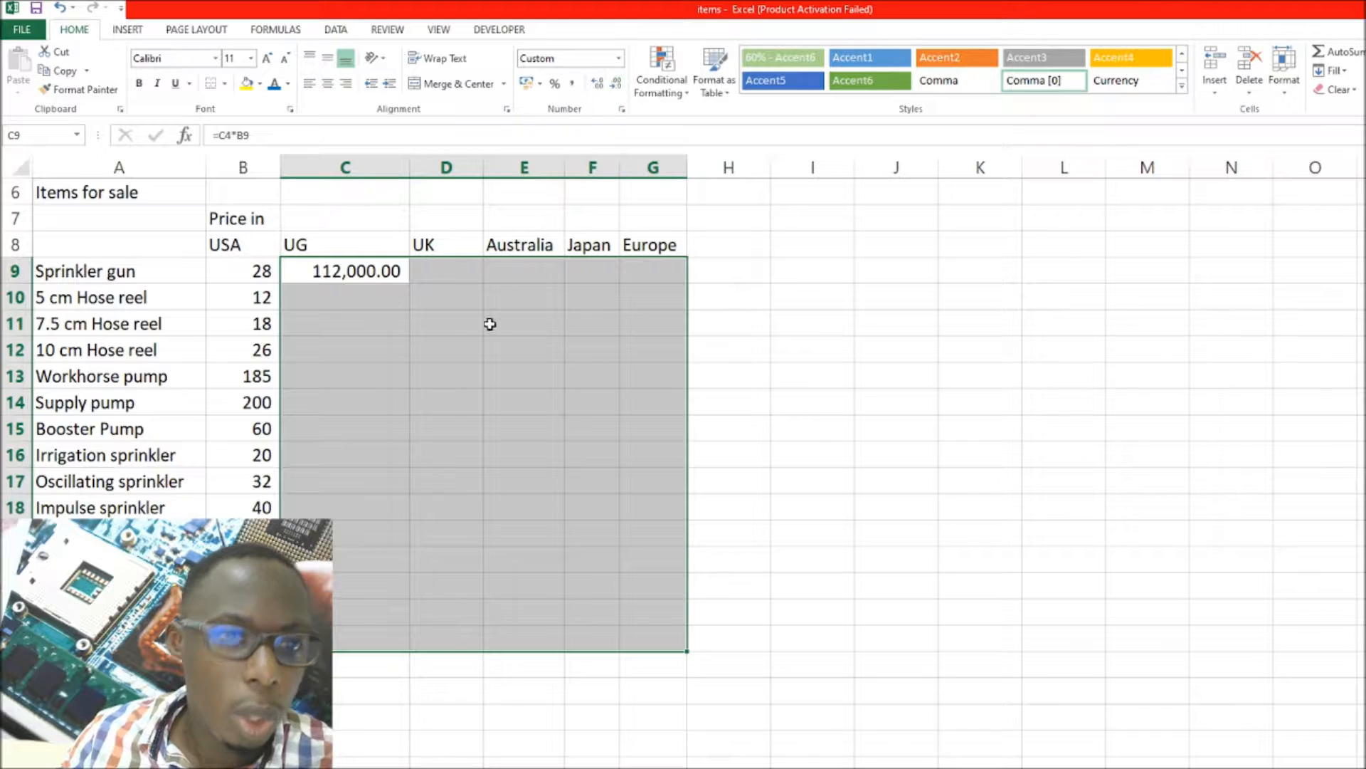
click(359, 299)
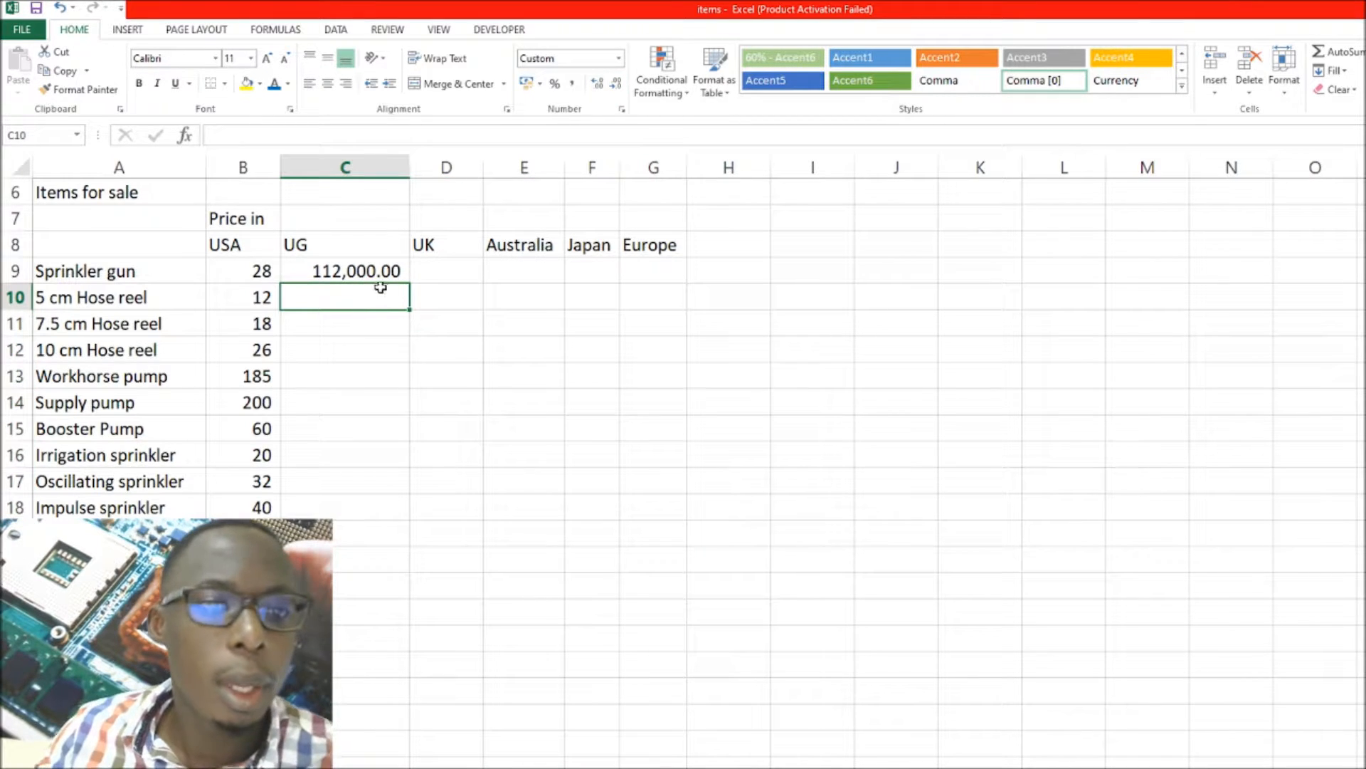
Clear the sprinkler gun's UG price in C9 and rebuild its formula as =C4*B9.
scroll(384, 304, up, 2)
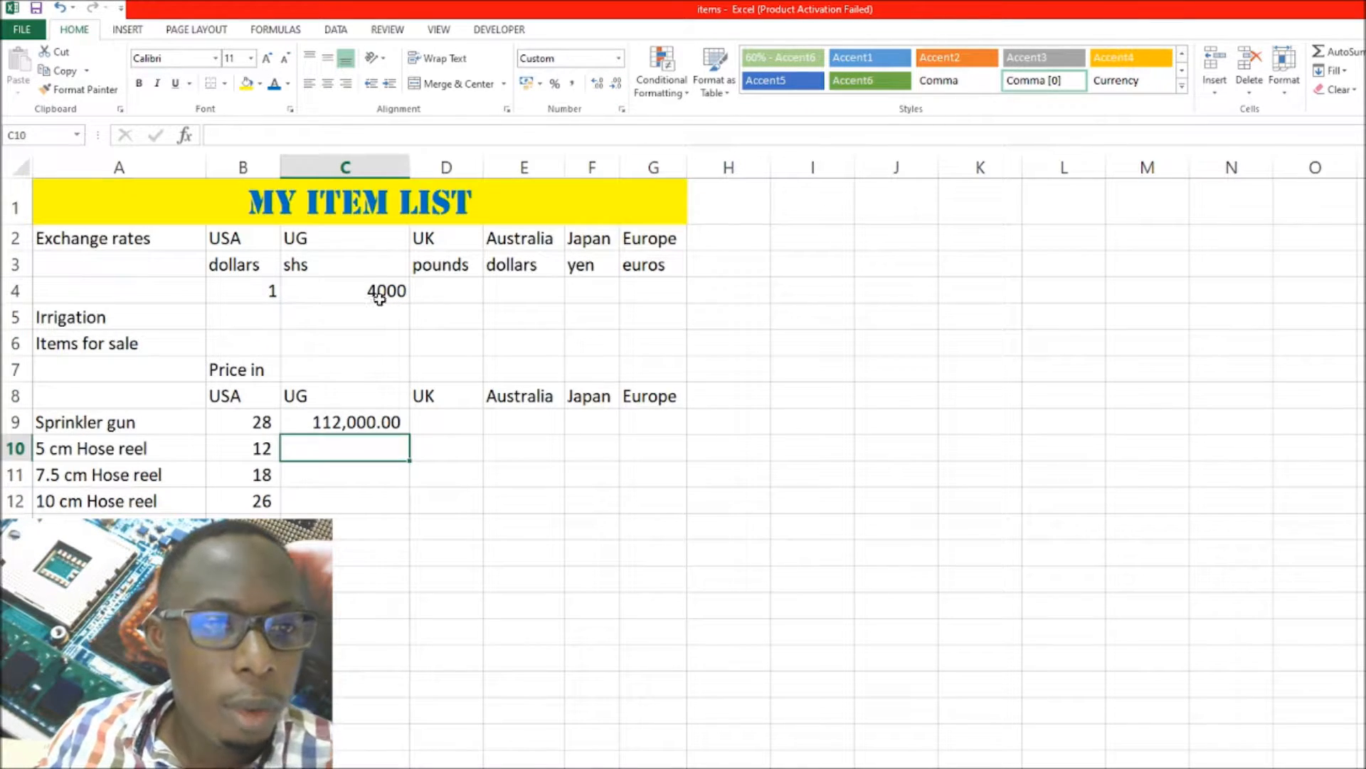
click(371, 293)
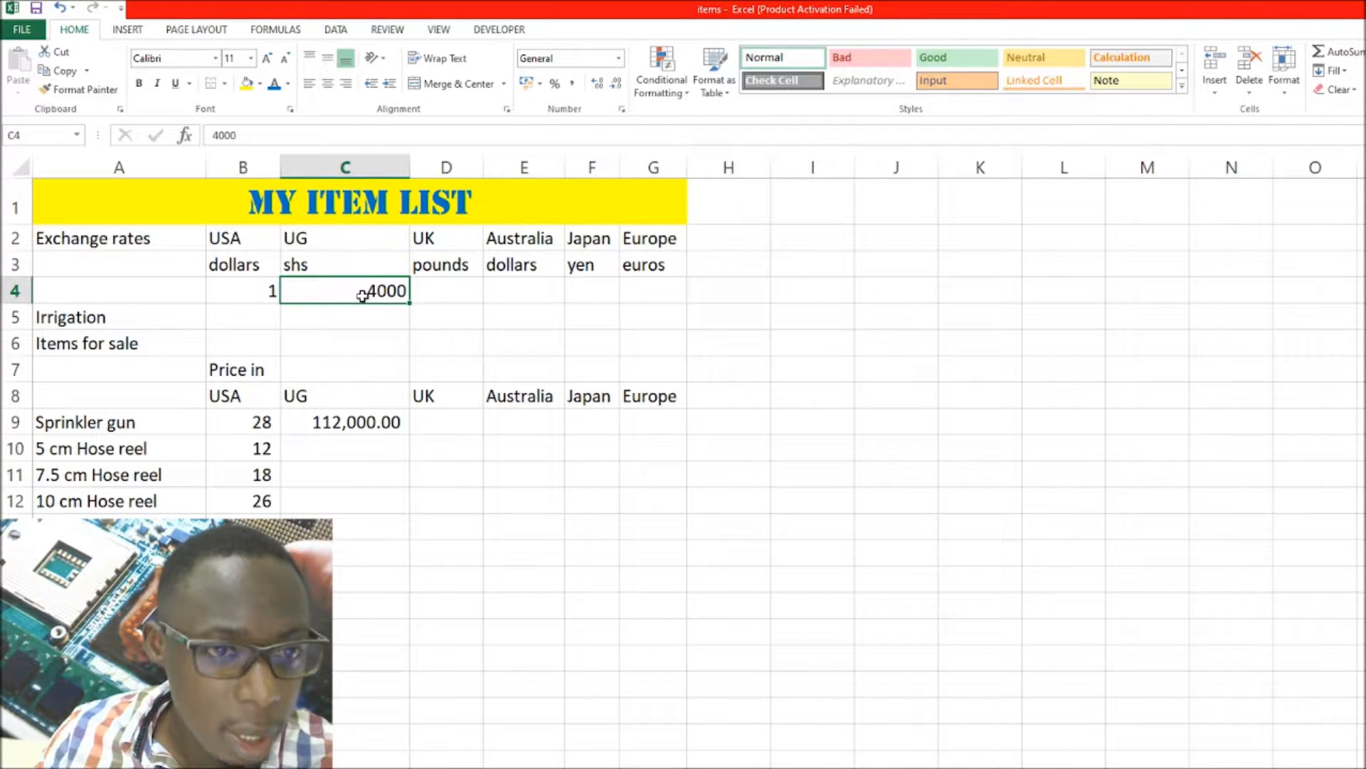
click(262, 449)
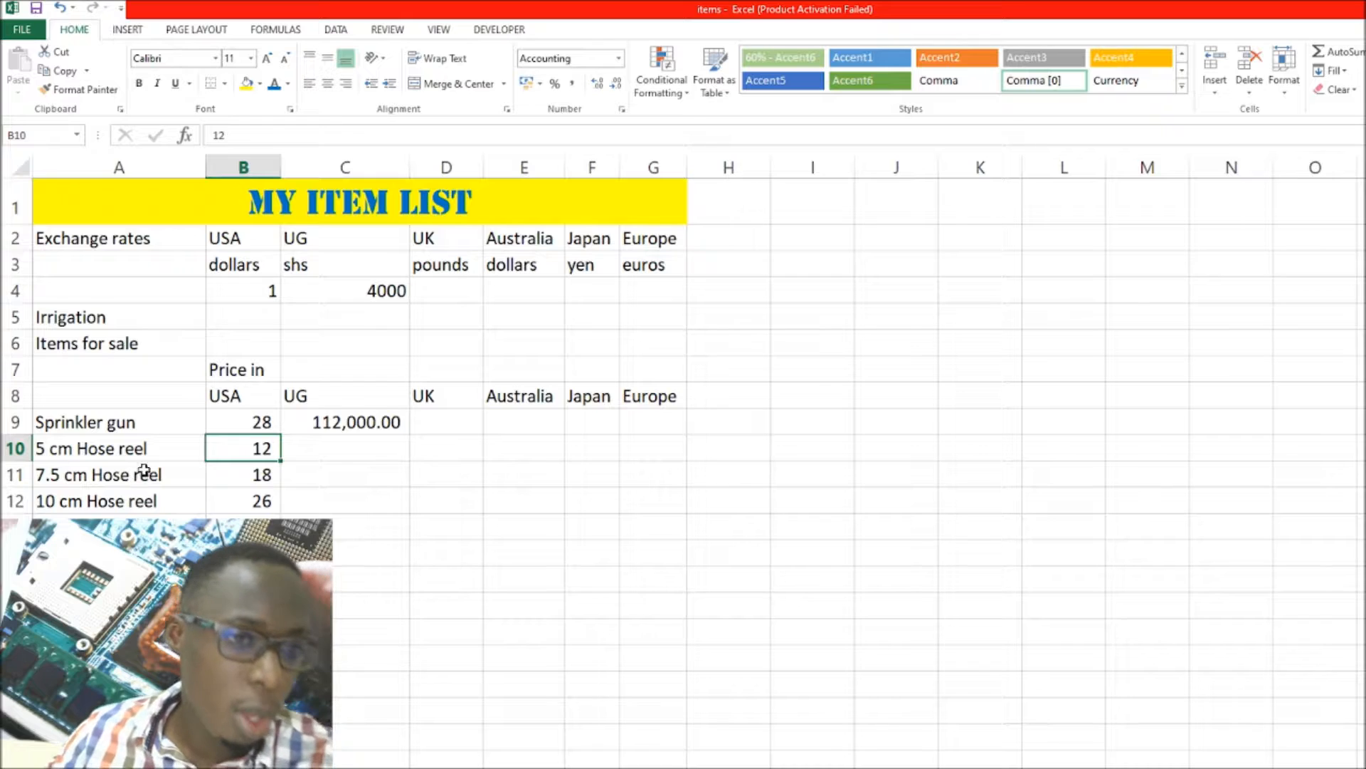
click(359, 291)
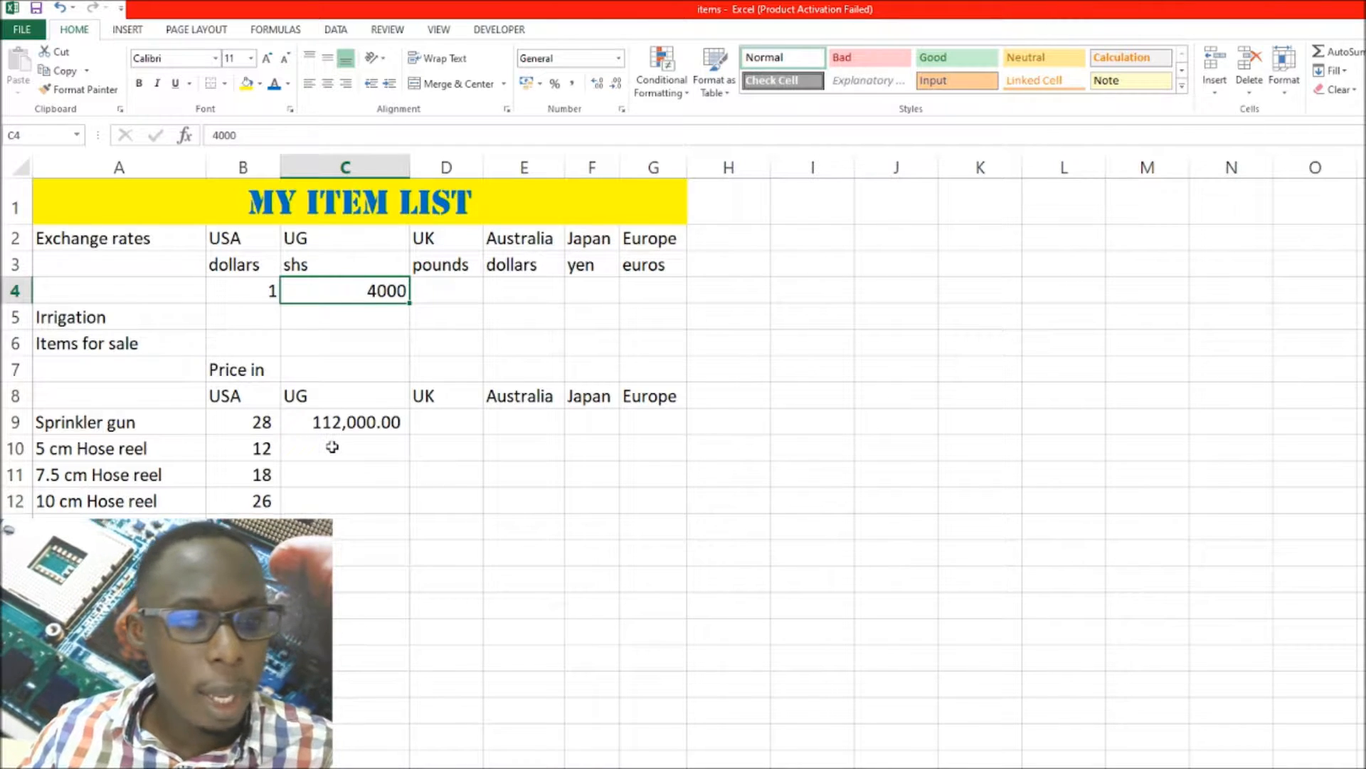
click(337, 425)
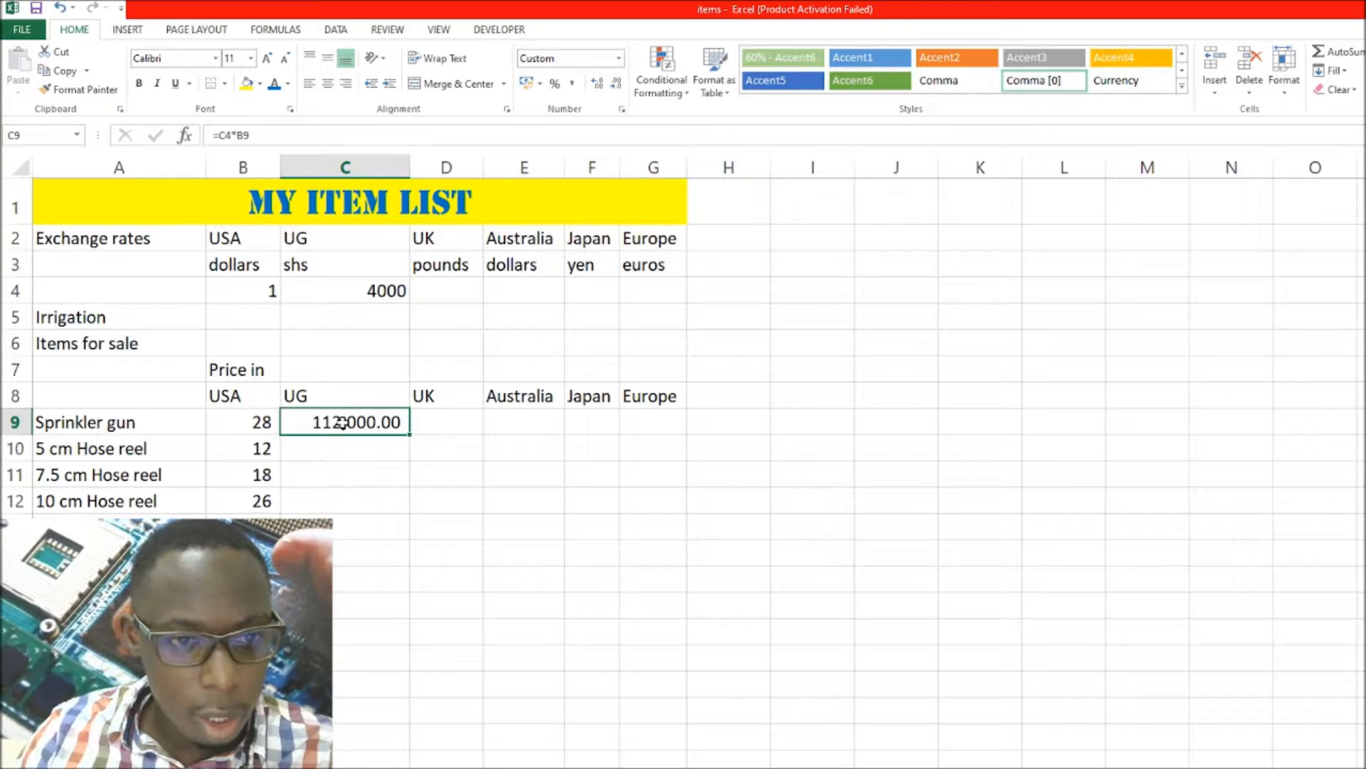
double_click(343, 423)
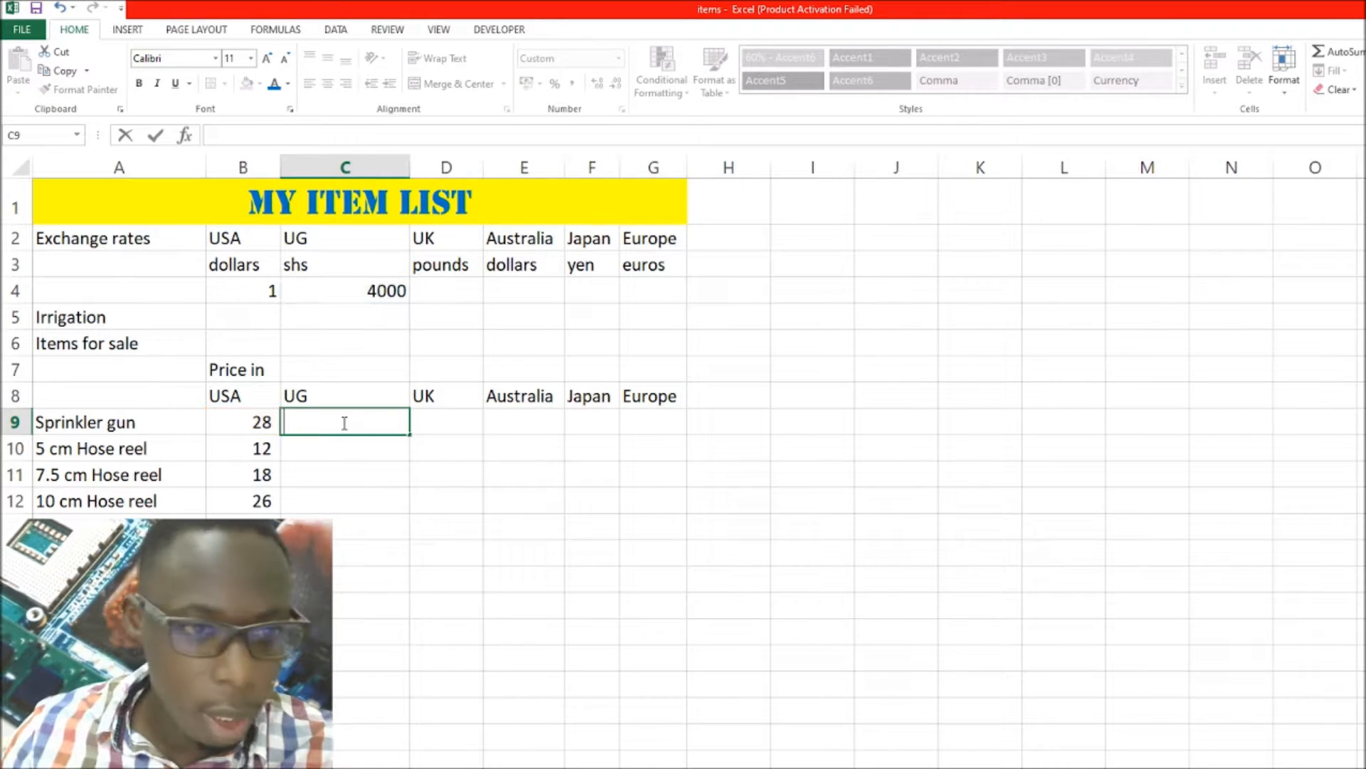
text(=)
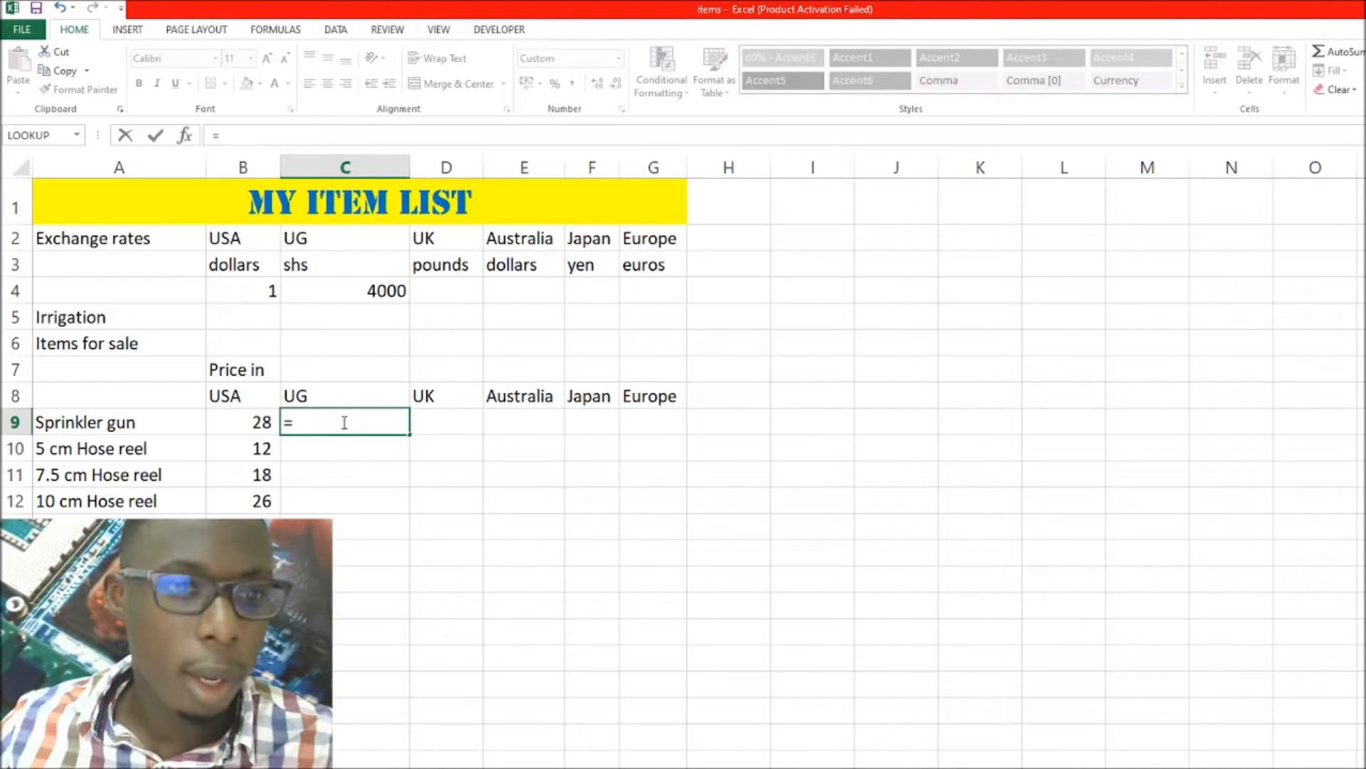
click(365, 291)
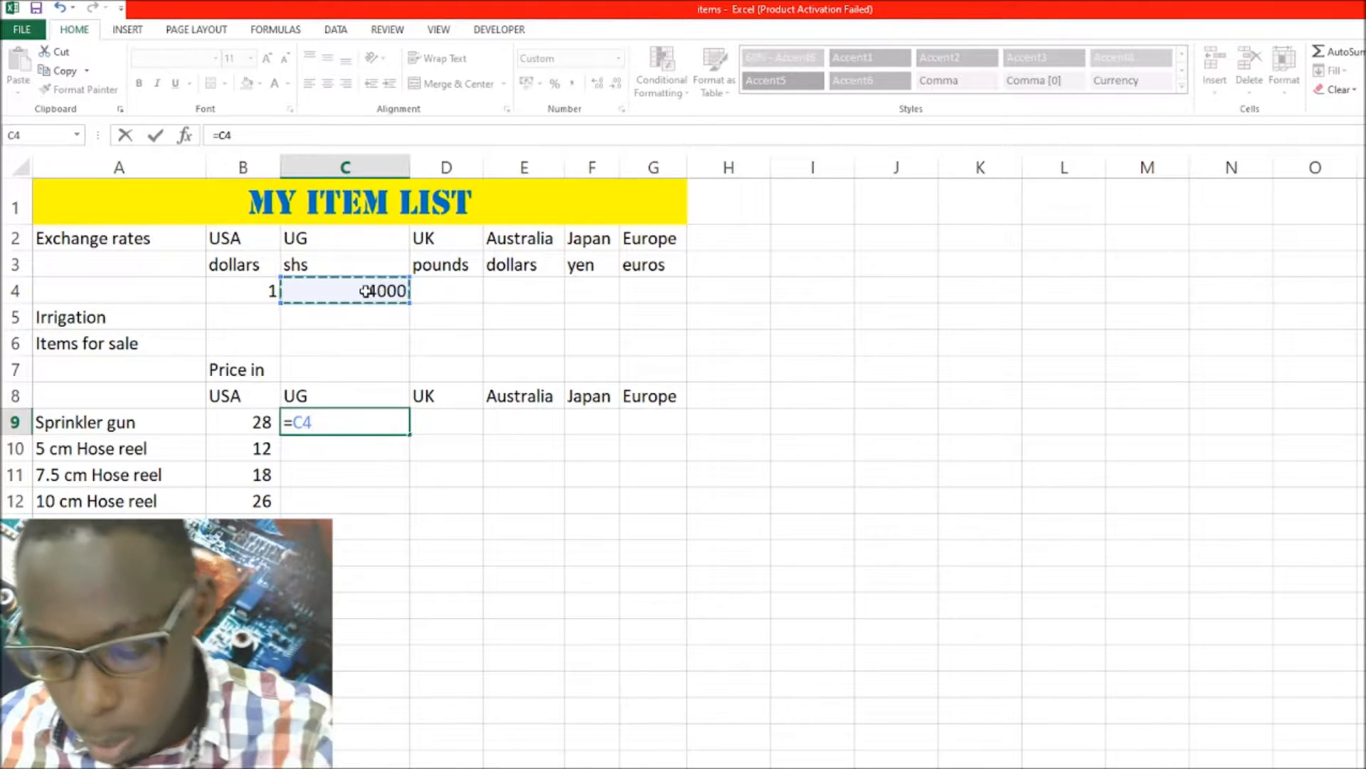
text(*)
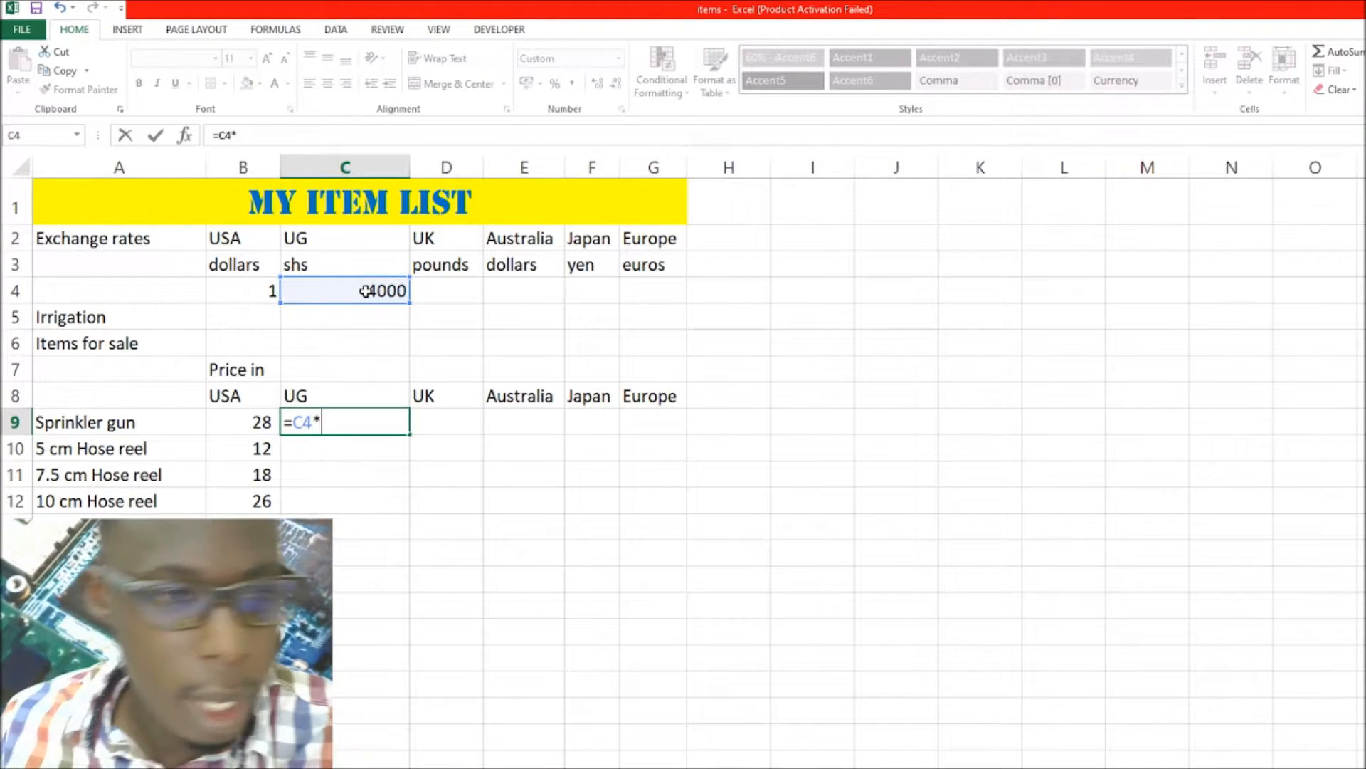
click(253, 425)
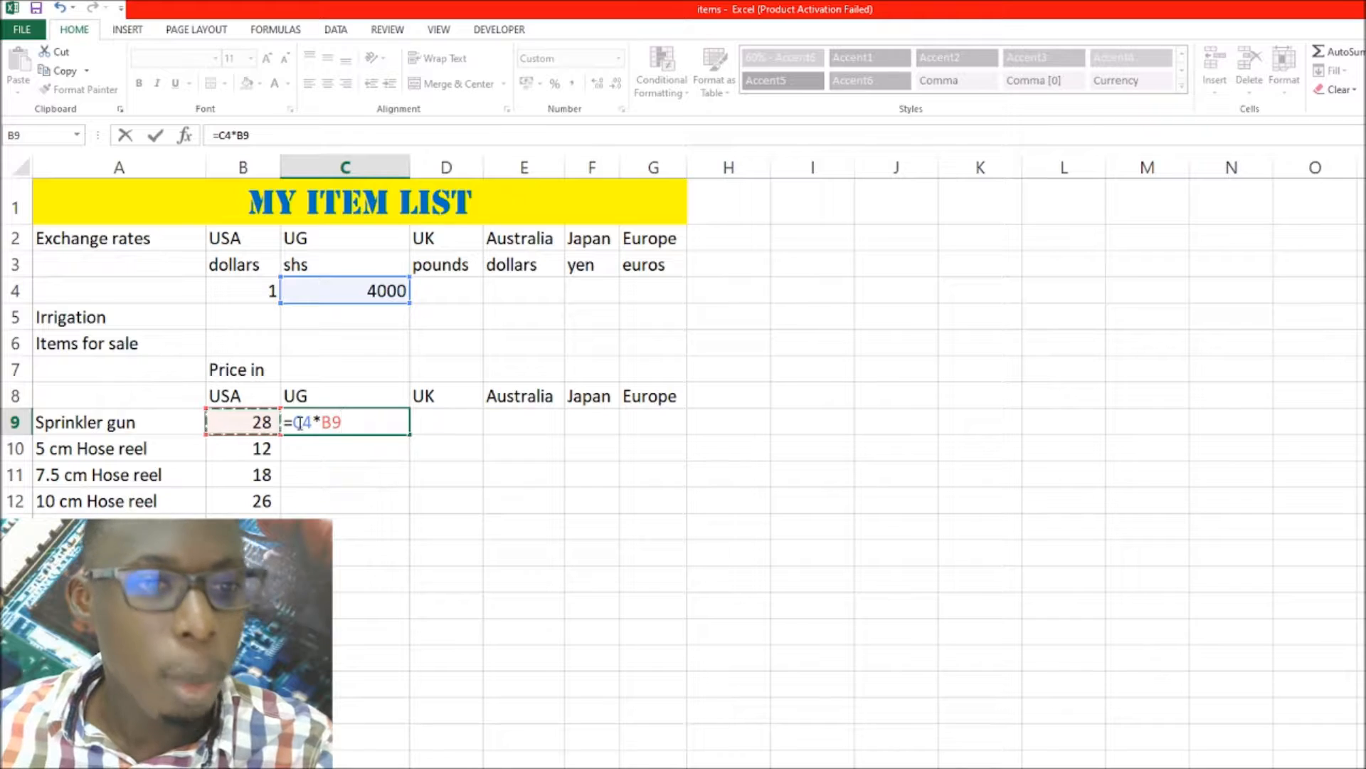
Try making the C4 reference in C9's formula absolute as $C$4, and put the relative C4 reference back.
drag(313, 423, 295, 426)
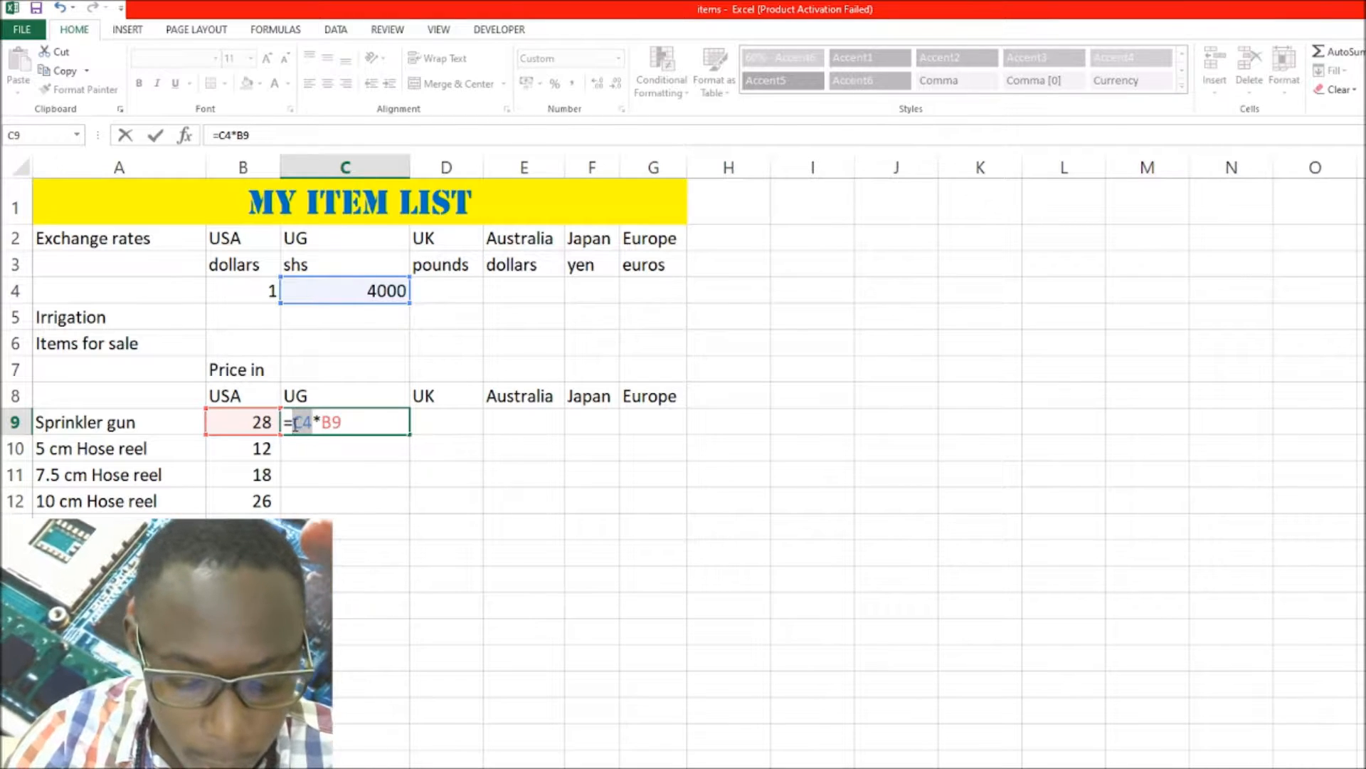
key(F4)
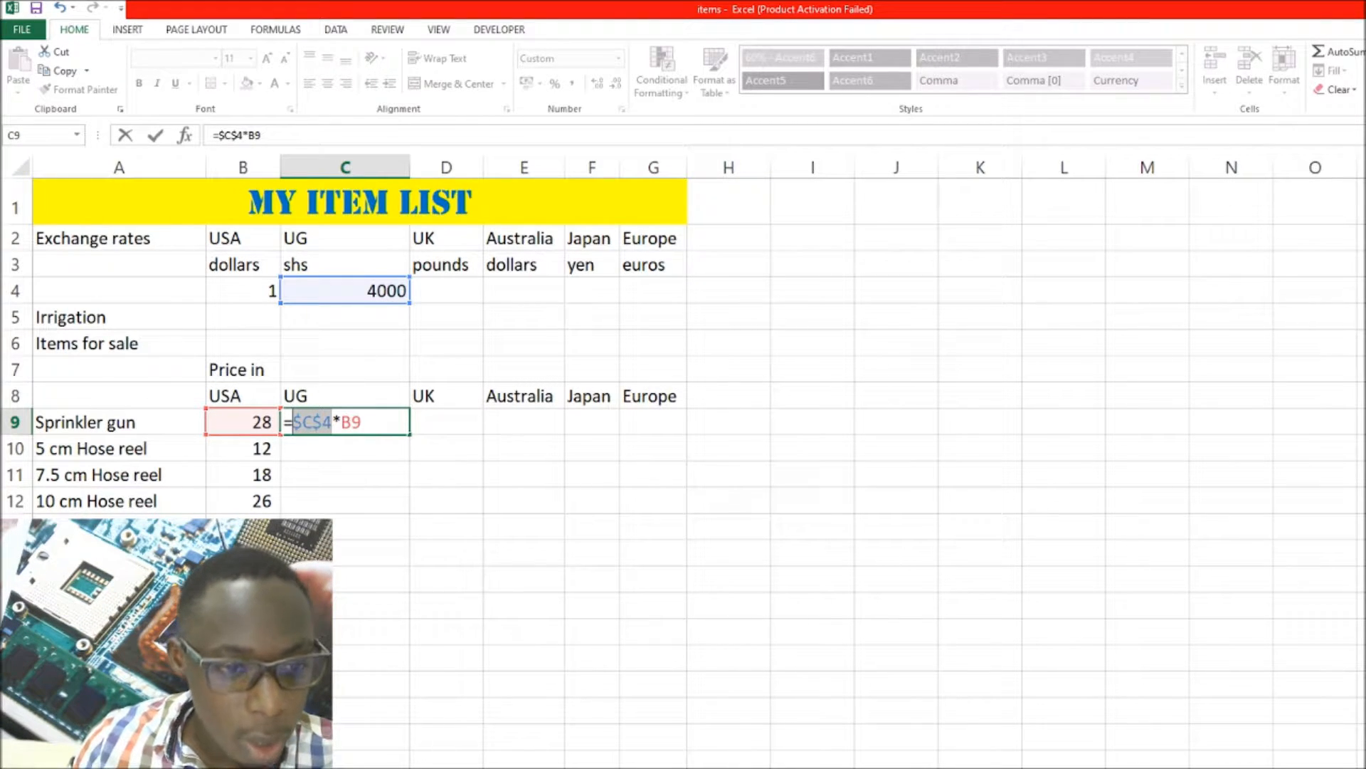
click(372, 290)
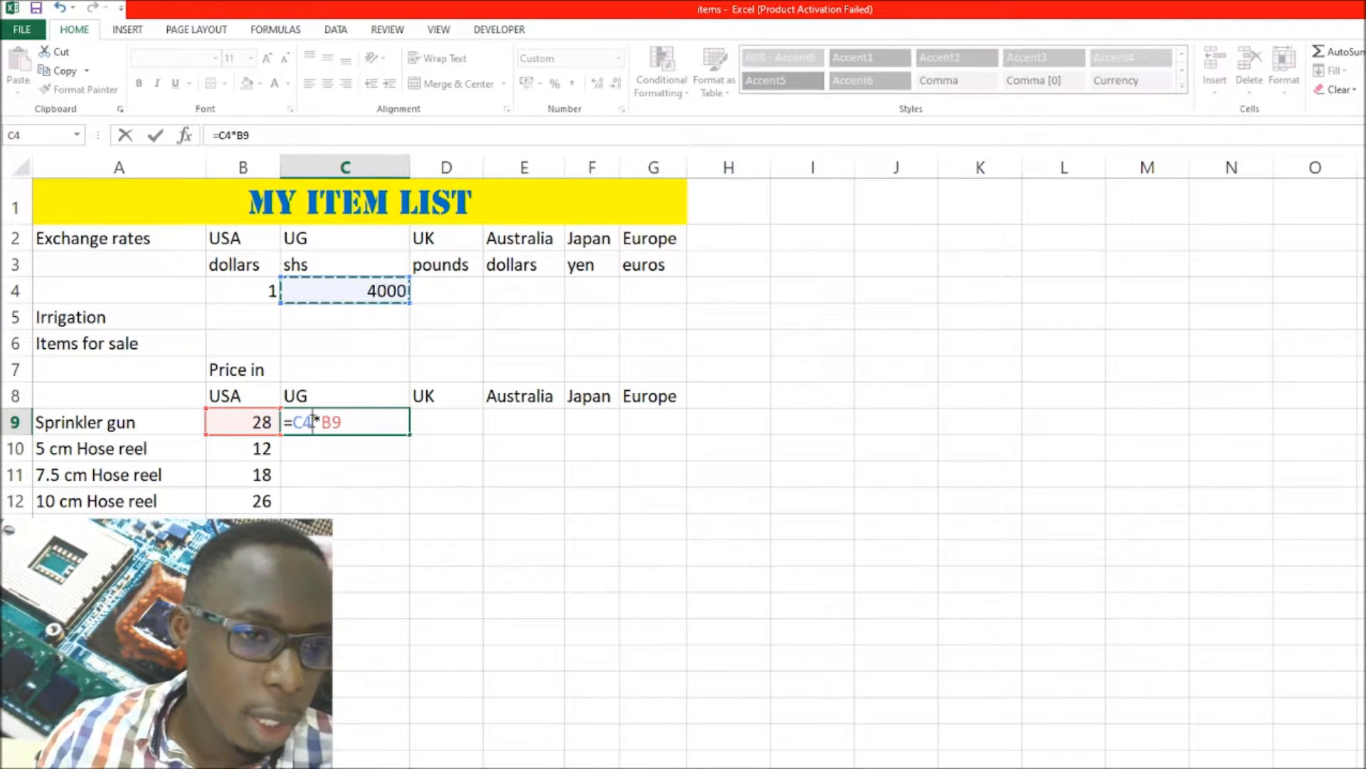
drag(312, 422, 296, 424)
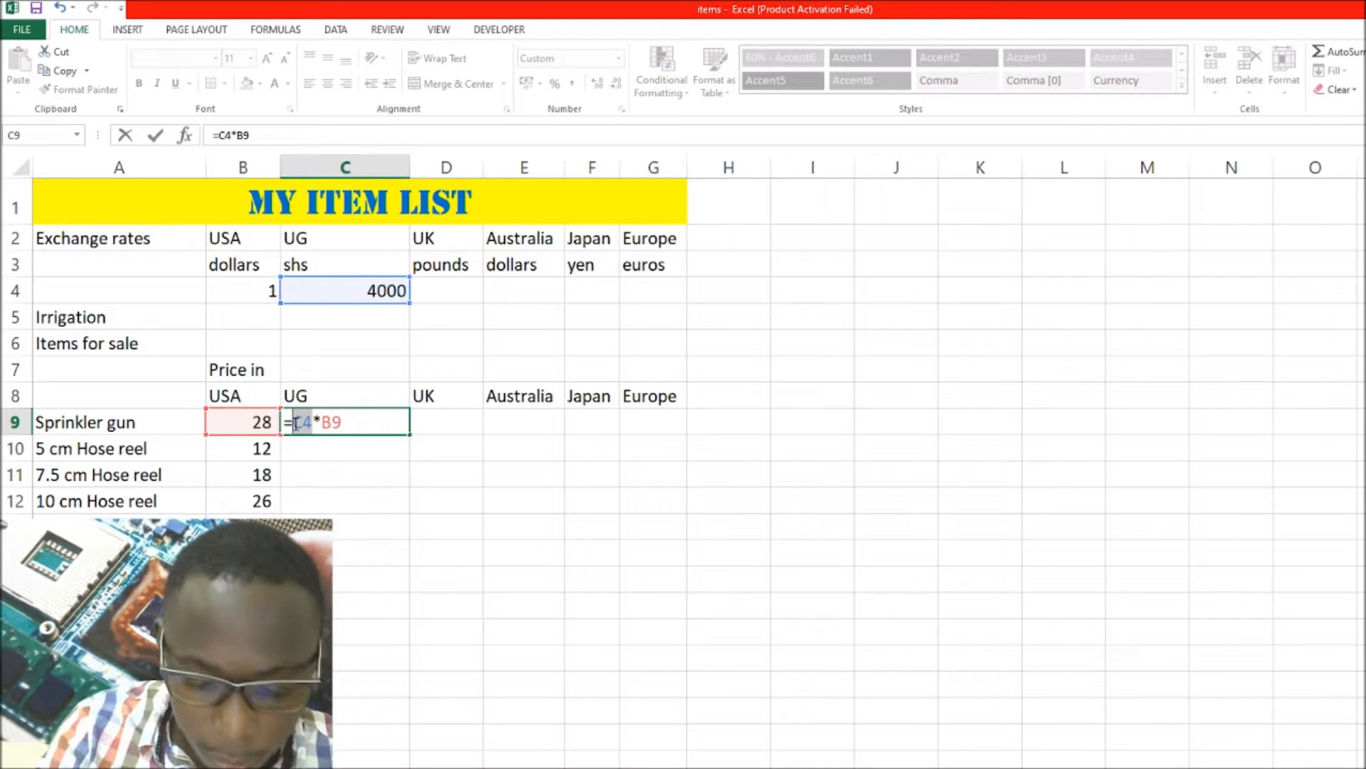
key(F4)
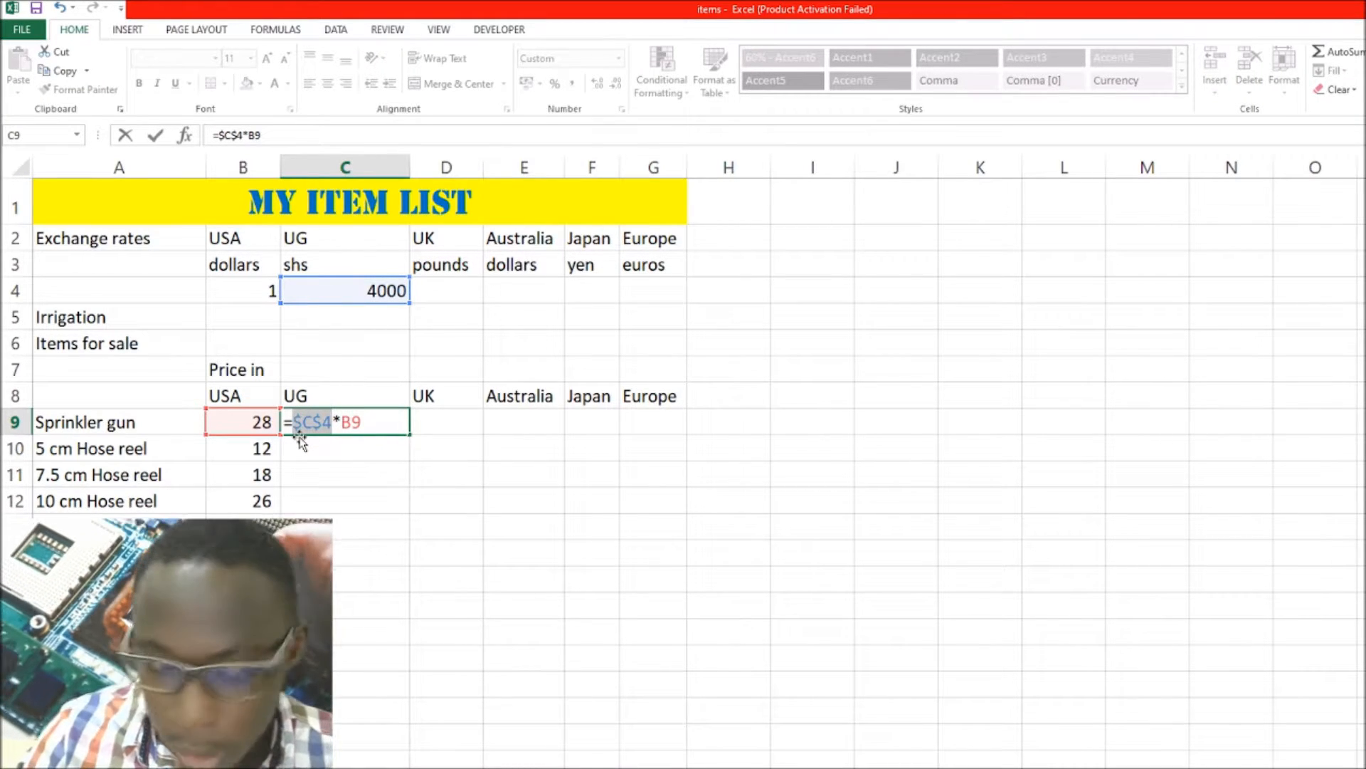
key(BackSpace)
click(348, 297)
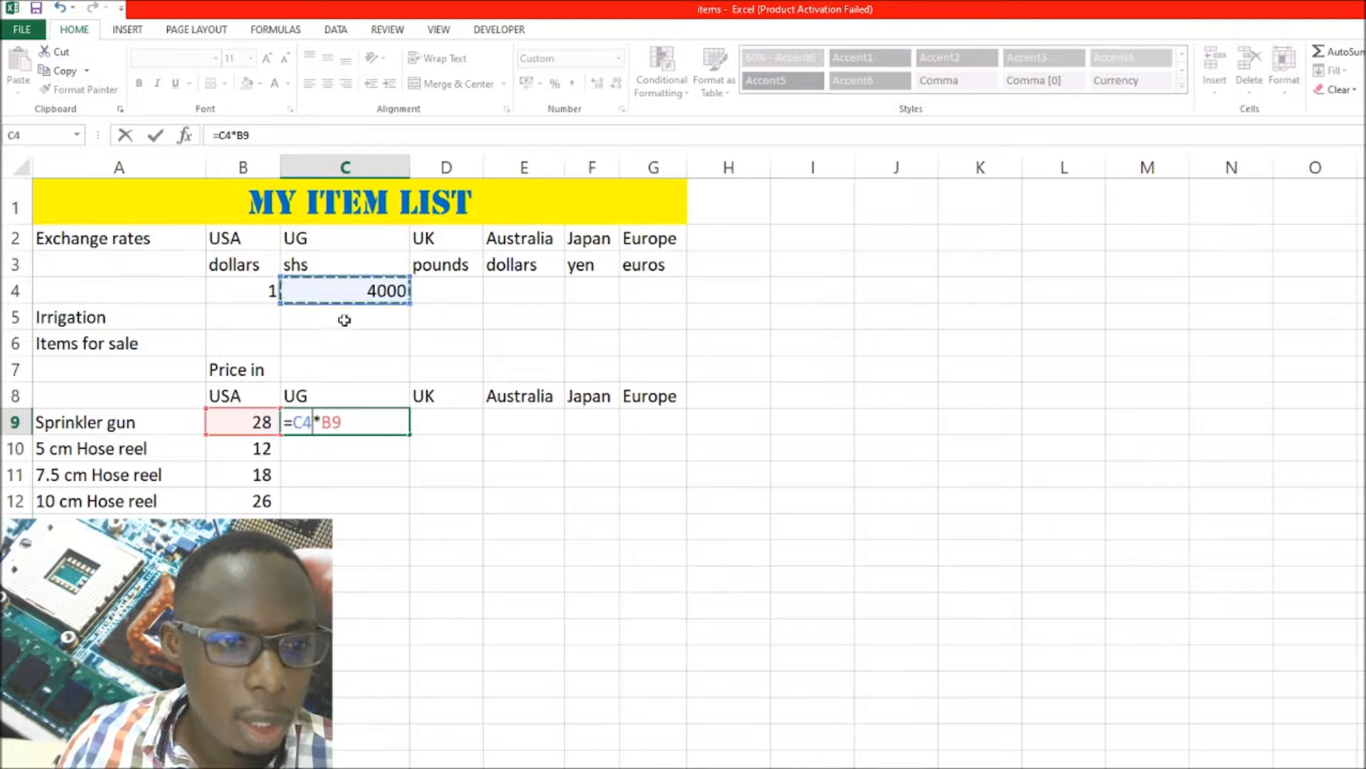
Change the formula in C9 to =$C$4*B9 and copy it down the UG price column for all listed items.
click(298, 422)
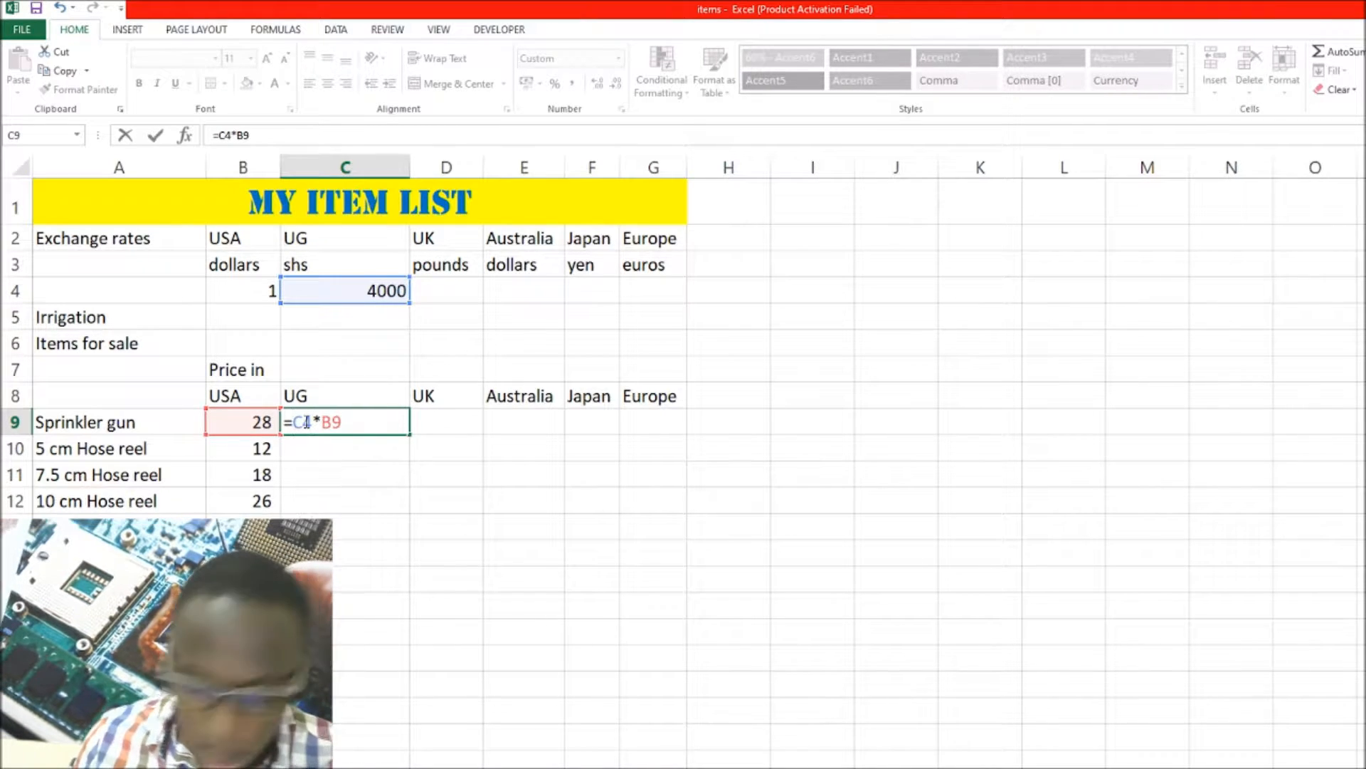
text($)
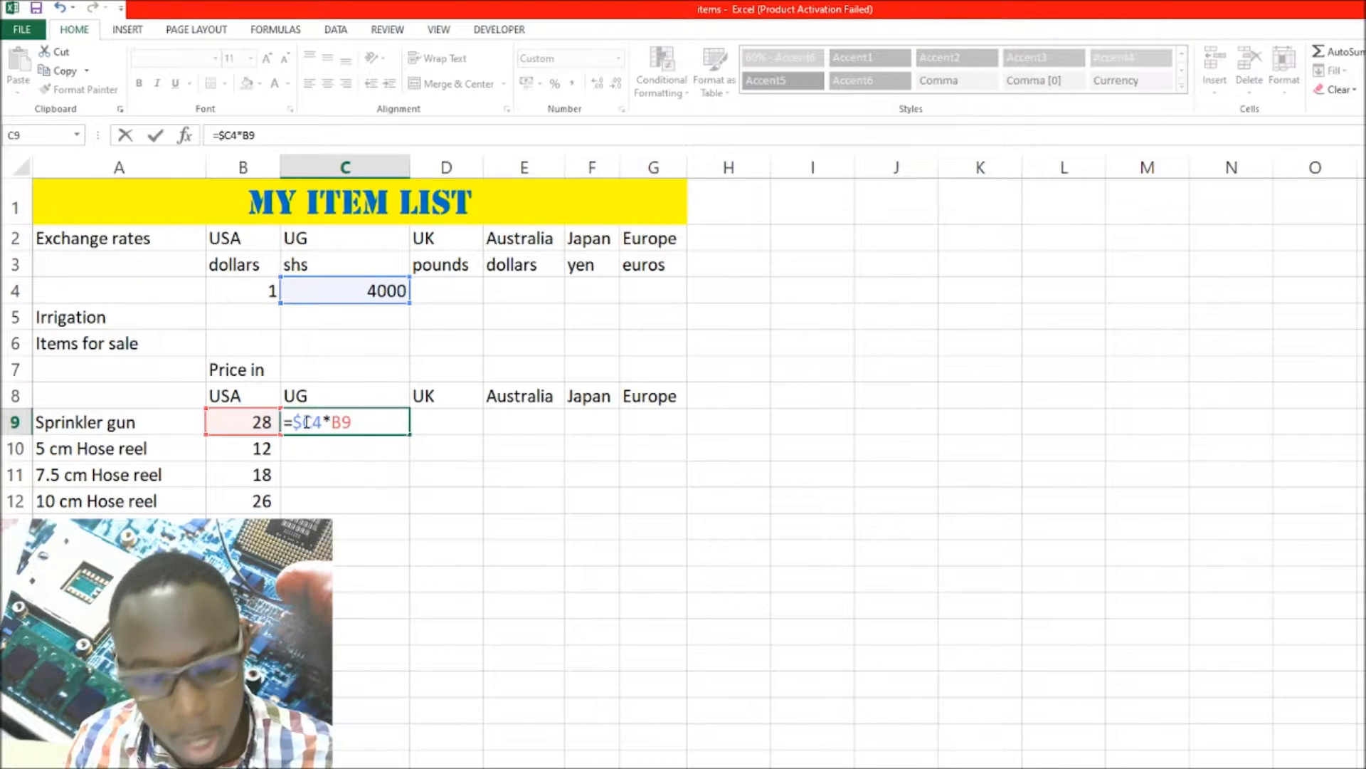
click(306, 422)
text($)
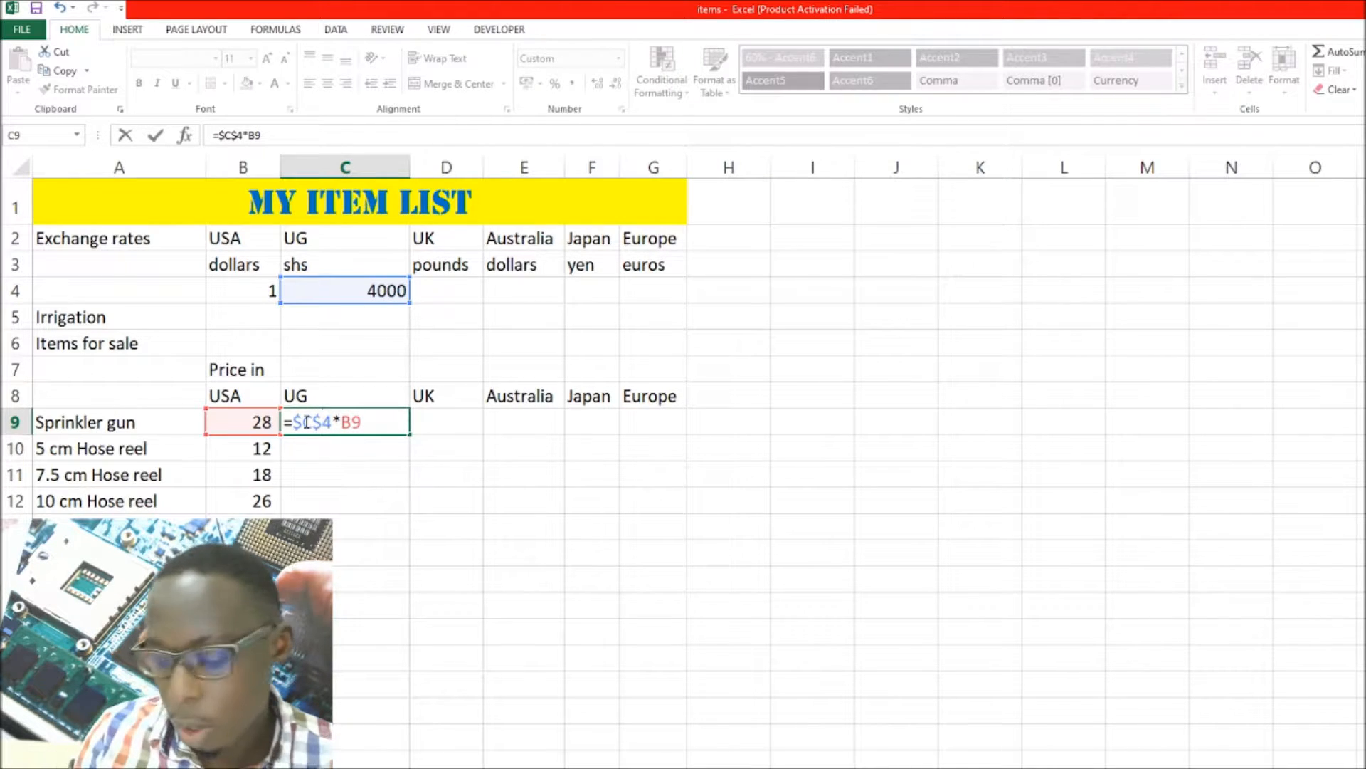
key(Return)
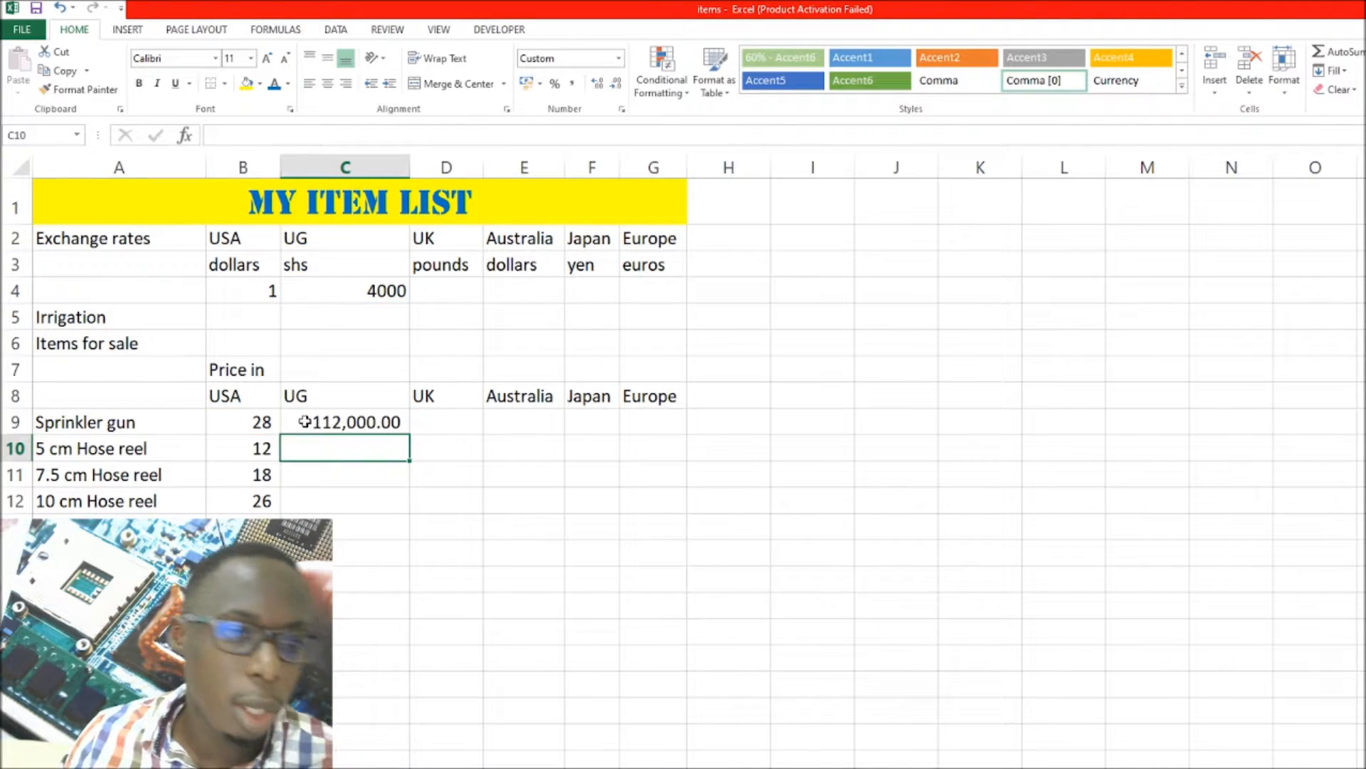
click(361, 422)
drag(409, 433, 417, 678)
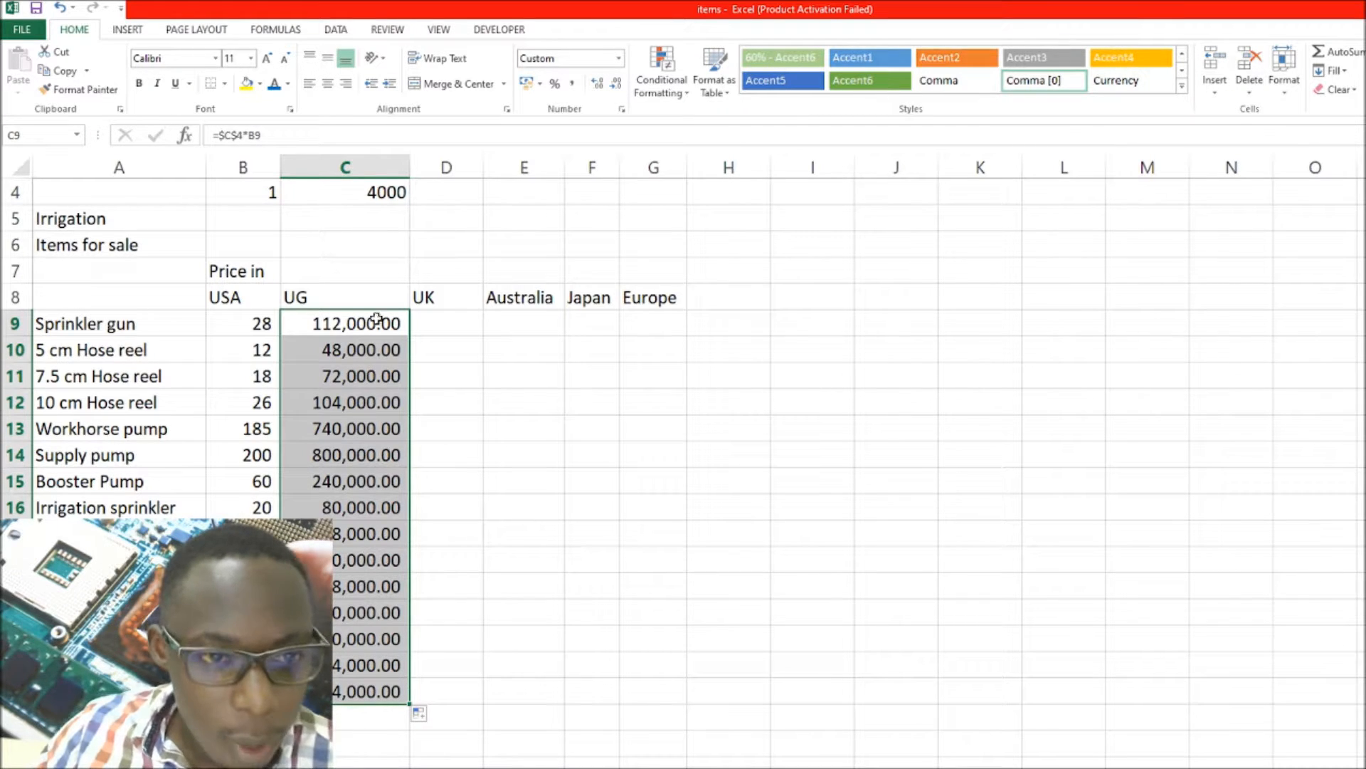
Examine how the sprinkler gun's UG price formula in C9 refers to the exchange rate in C4.
scroll(375, 195, up, 1)
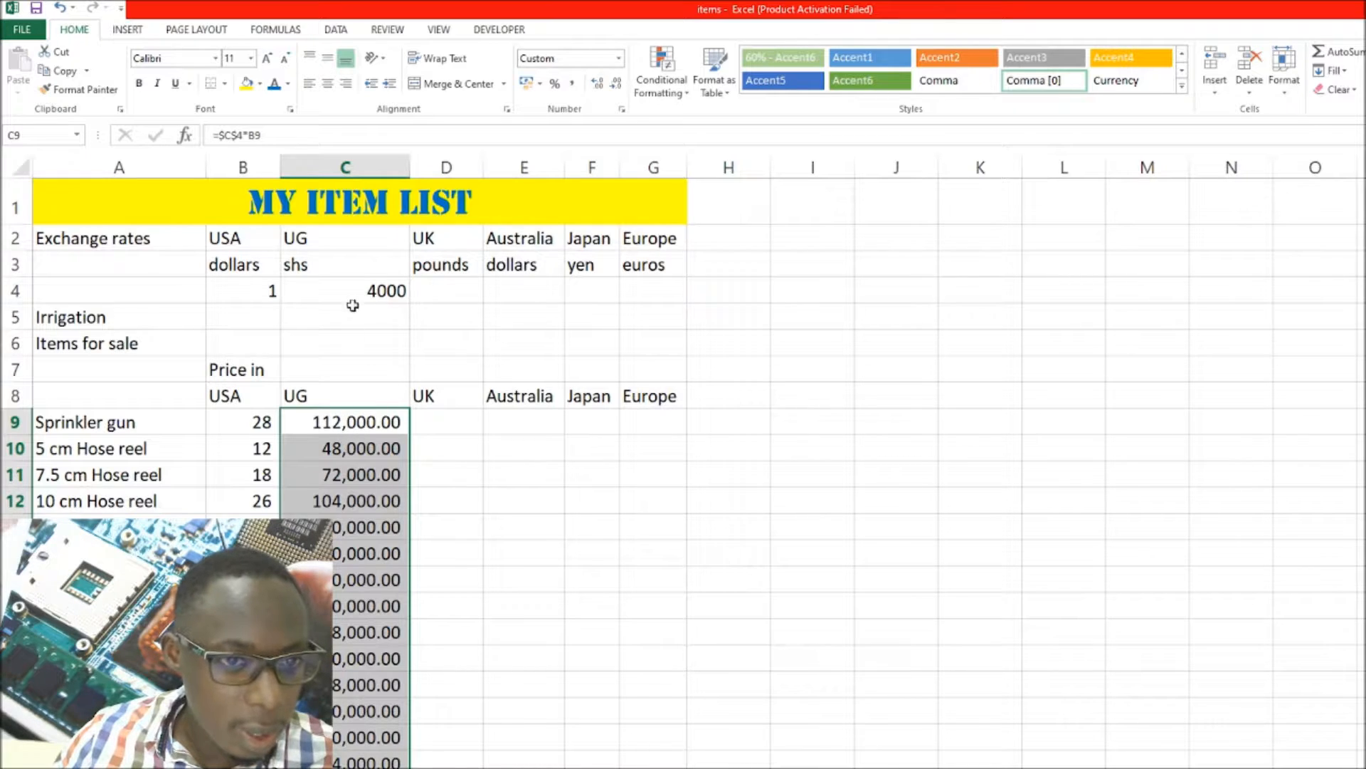
mouse_move(336, 431)
mouse_down()
mouse_move(344, 442)
mouse_move(343, 425)
mouse_up()
click(370, 284)
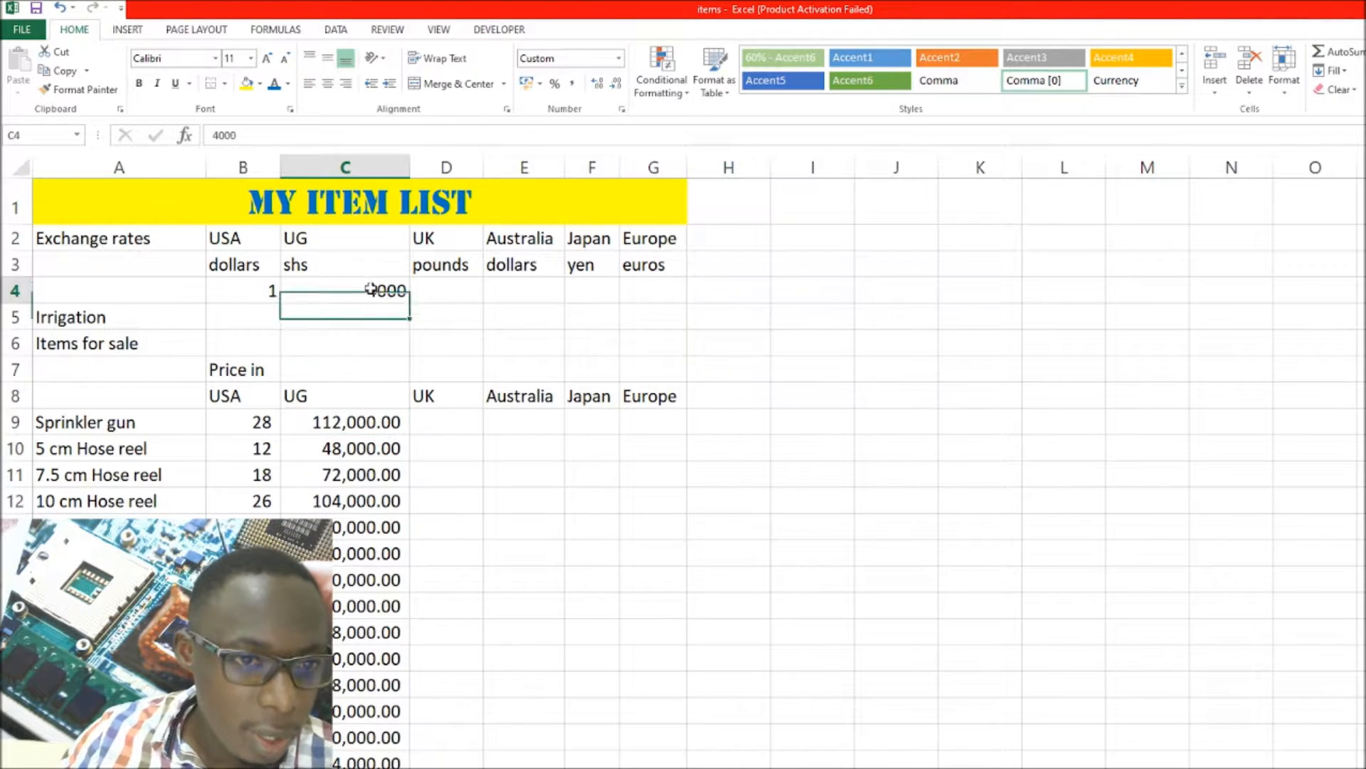
click(356, 420)
double_click(356, 422)
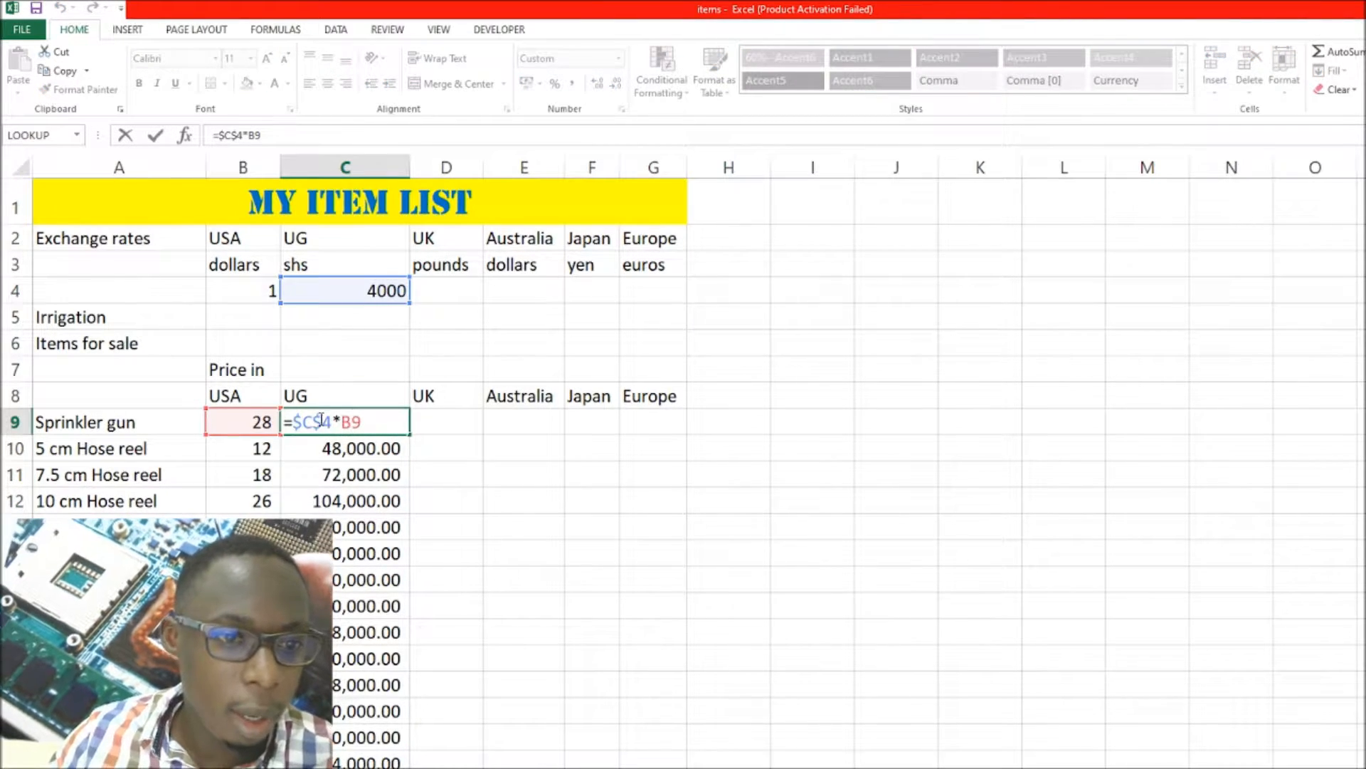
drag(324, 423, 292, 423)
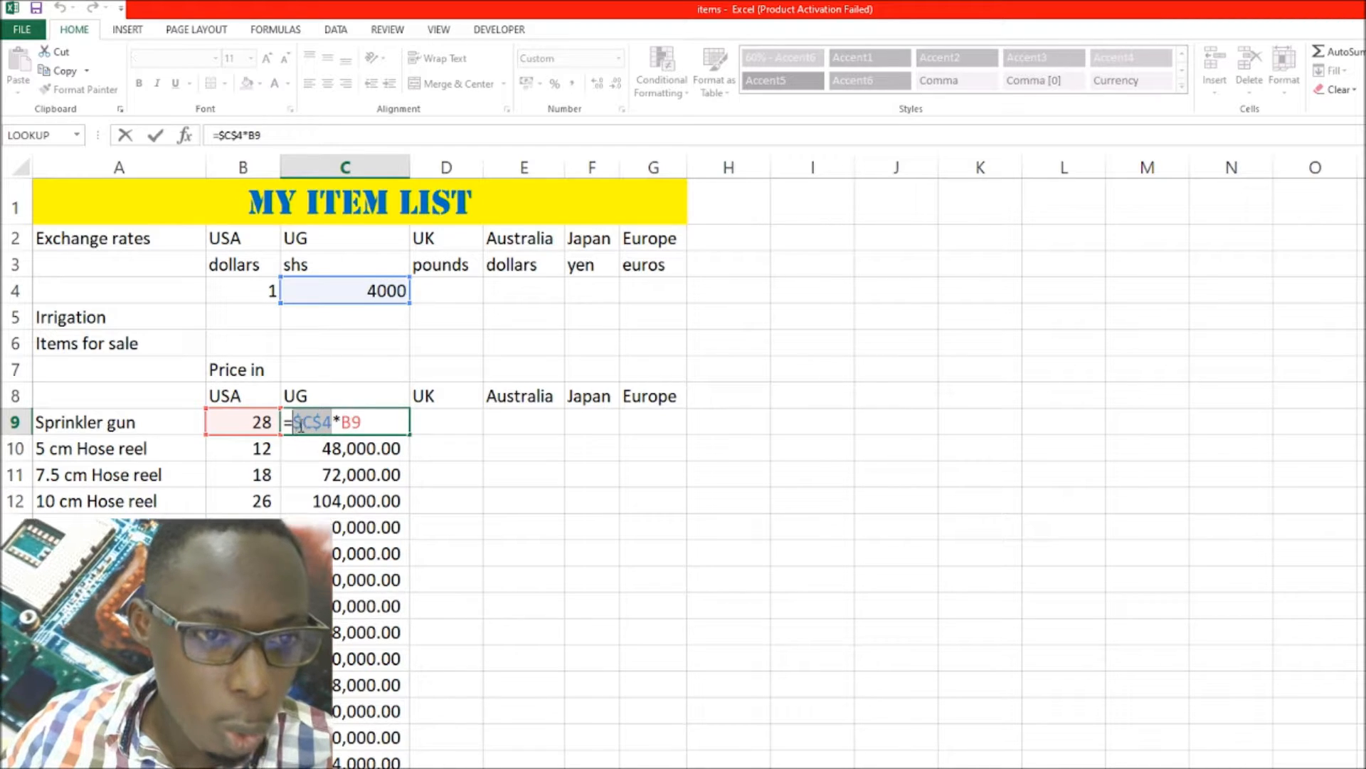
key(Return)
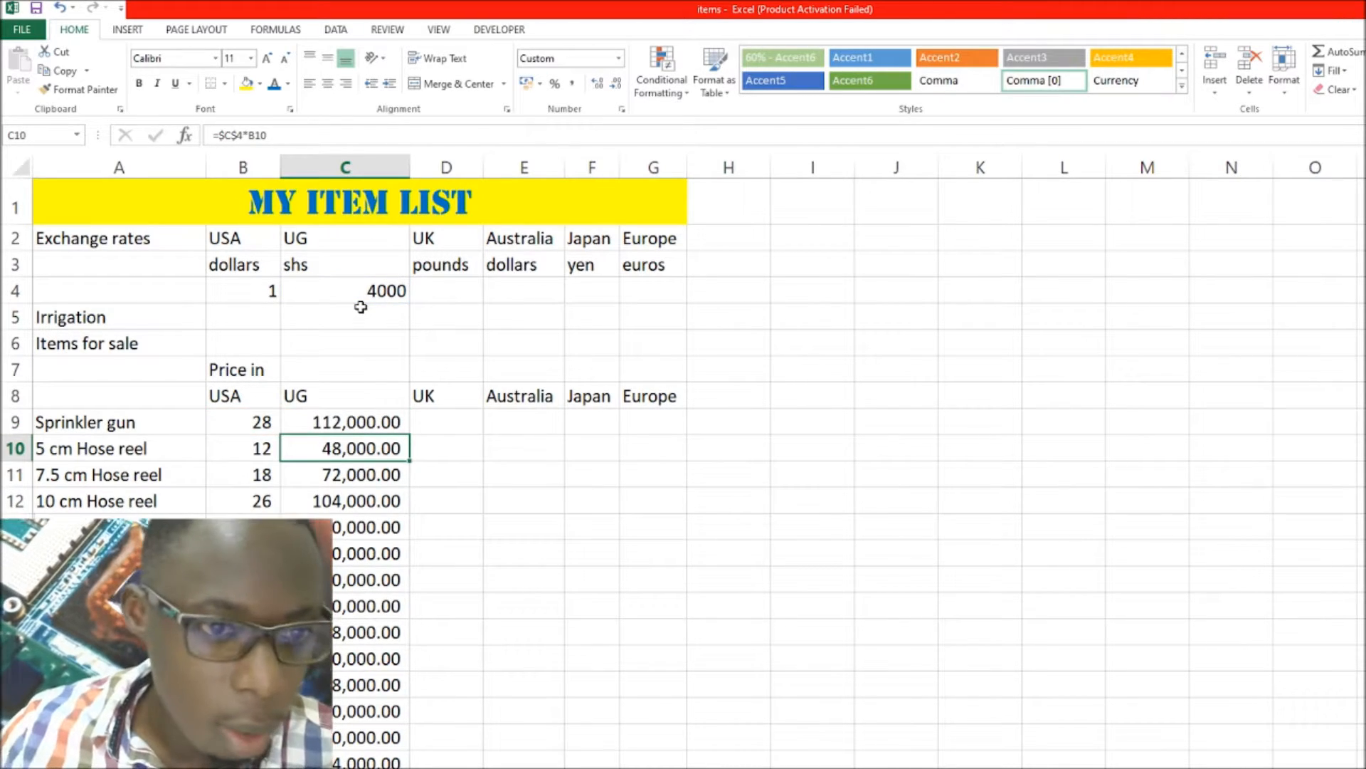
click(342, 419)
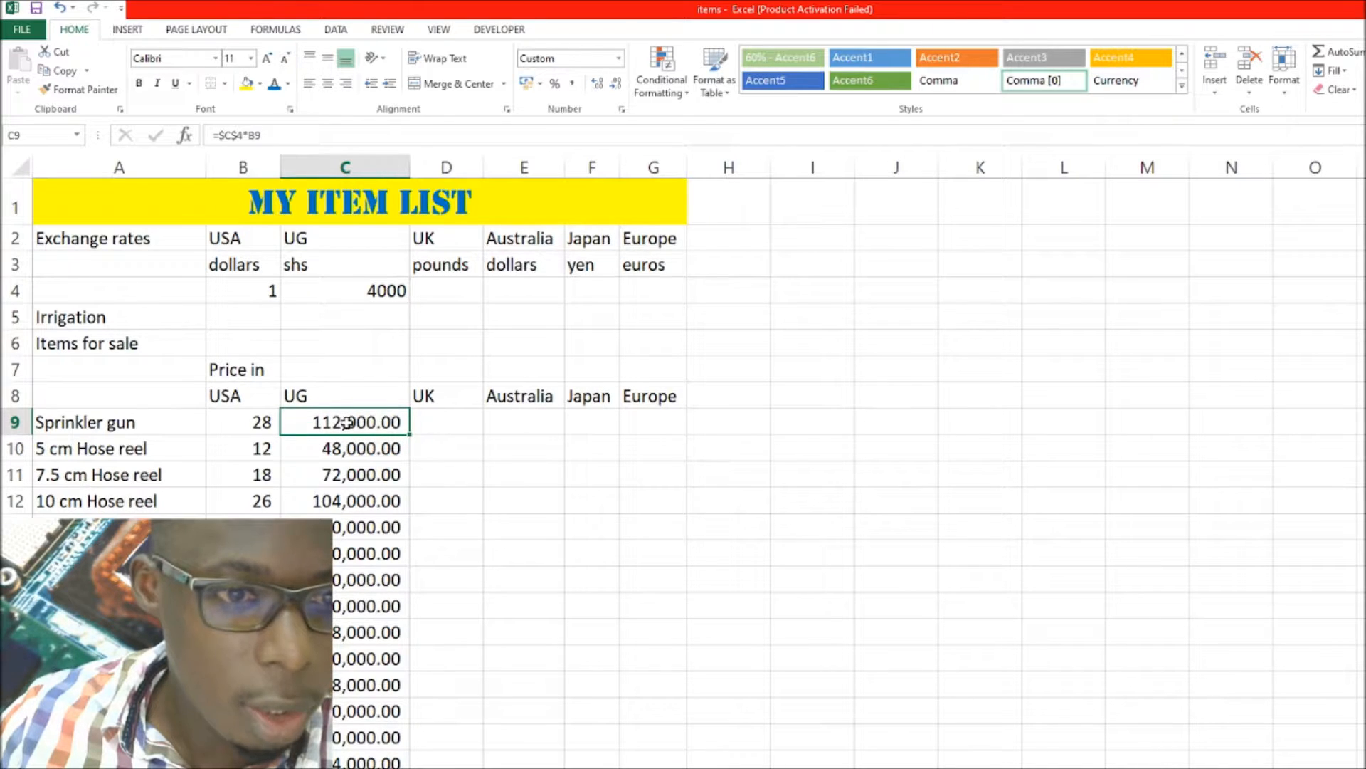
click(383, 293)
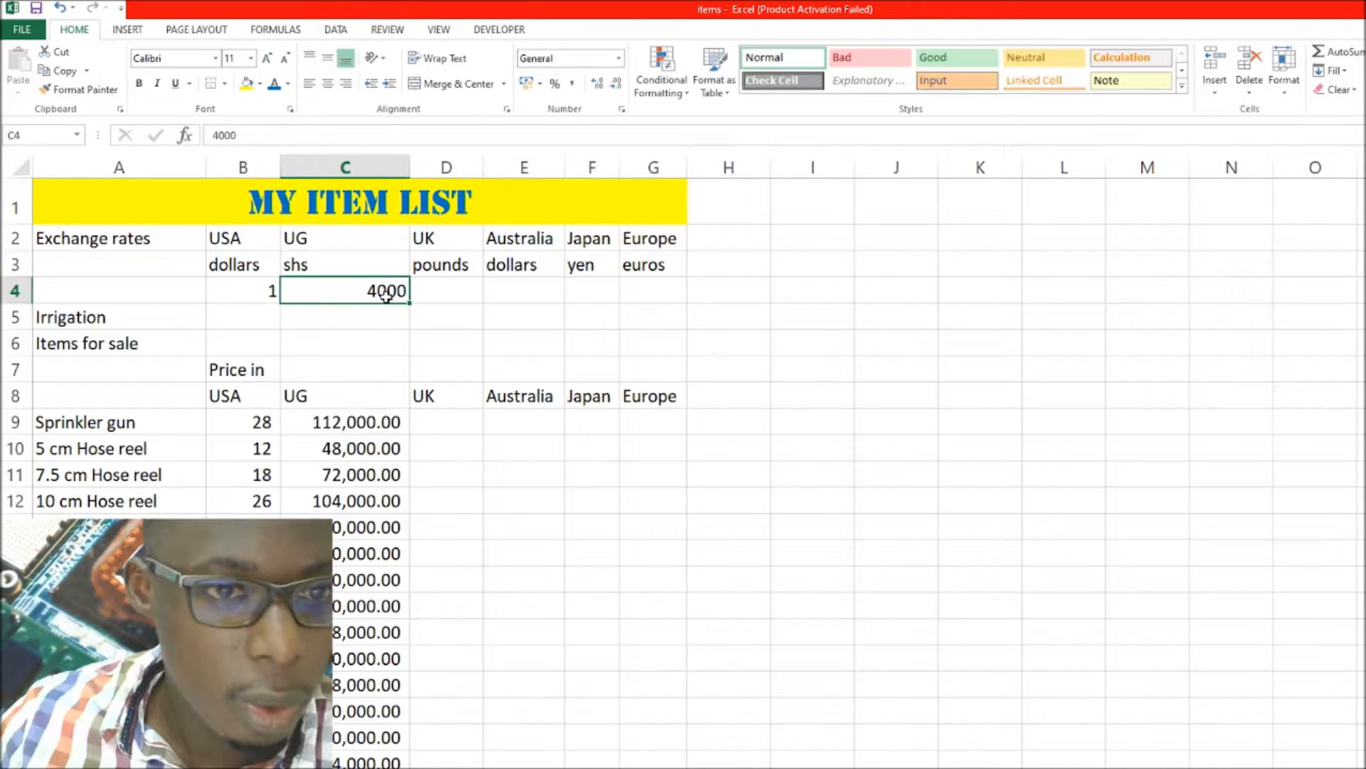
Replace the formula in C9 with the relative version =C4*B9 and fill it down the UG price column.
click(366, 424)
double_click(378, 420)
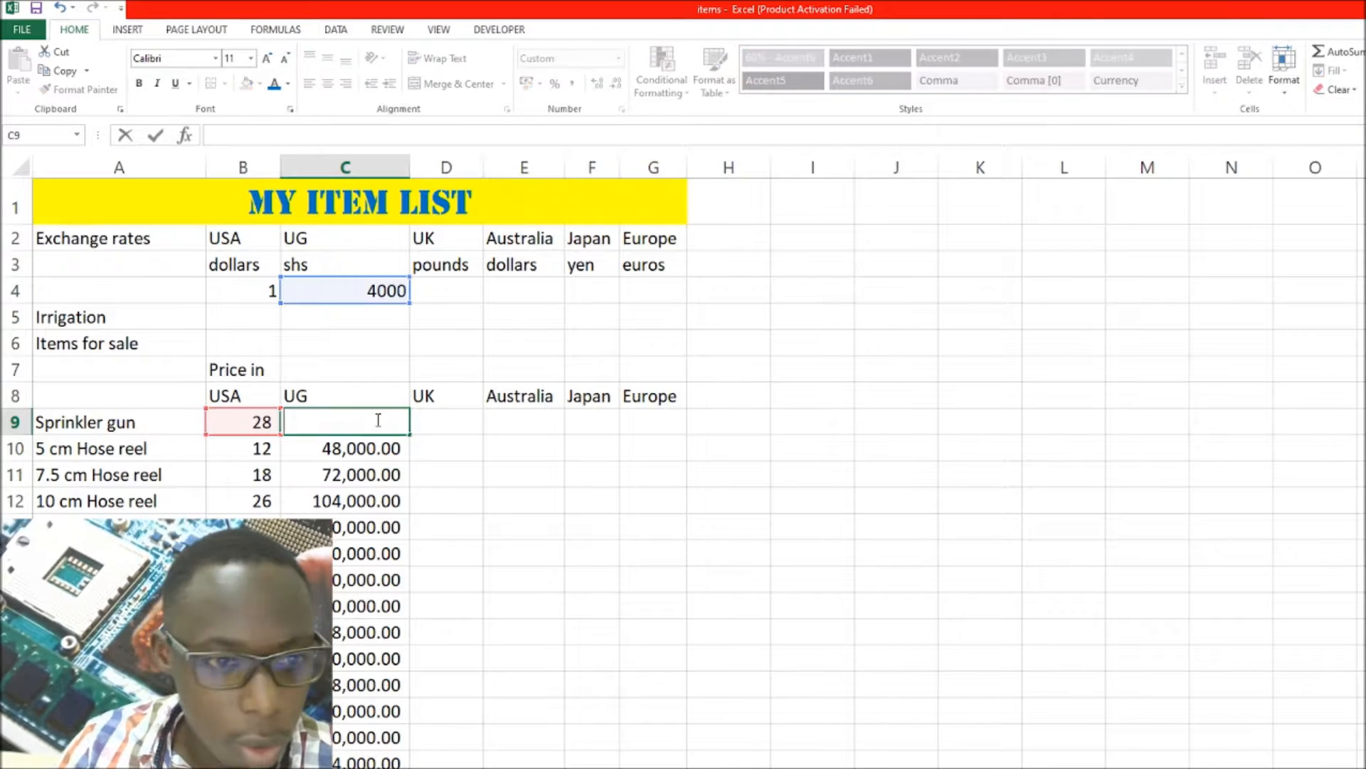
text(=)
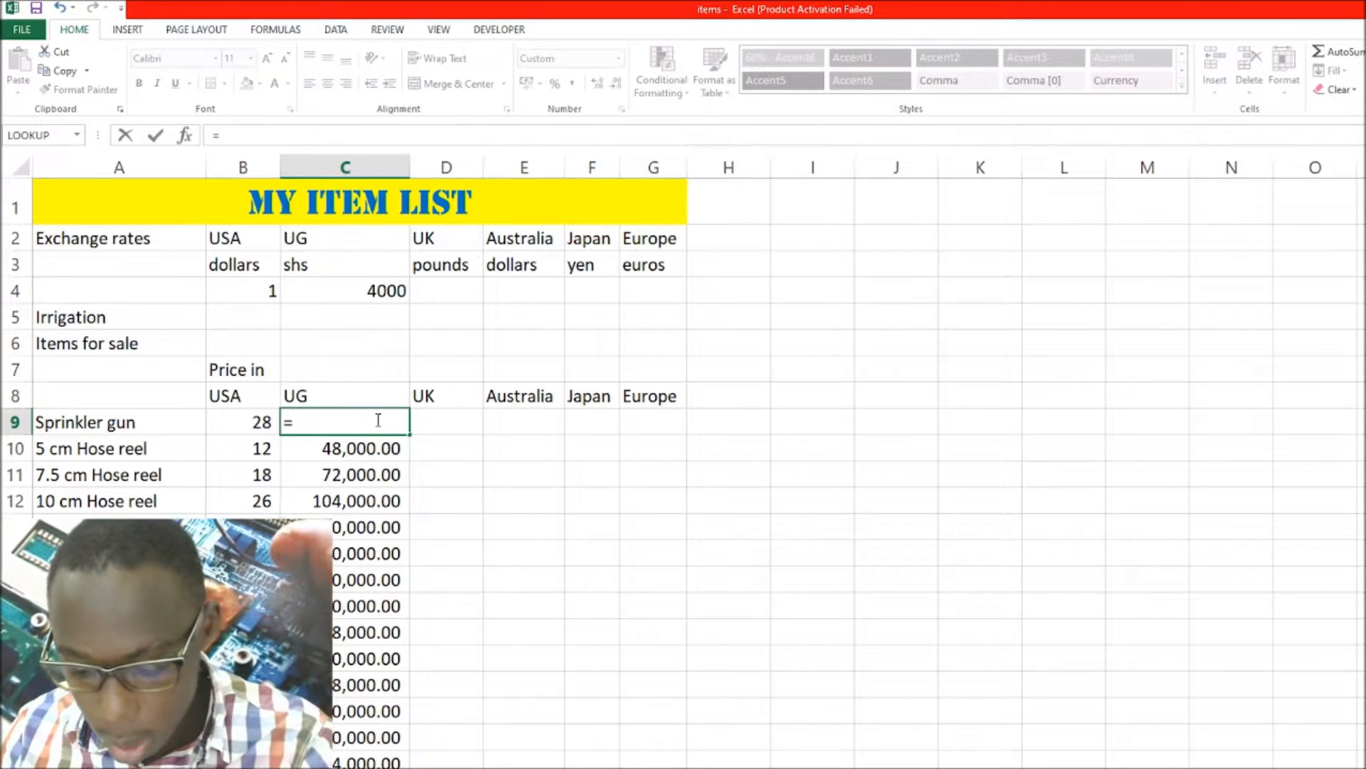
click(362, 290)
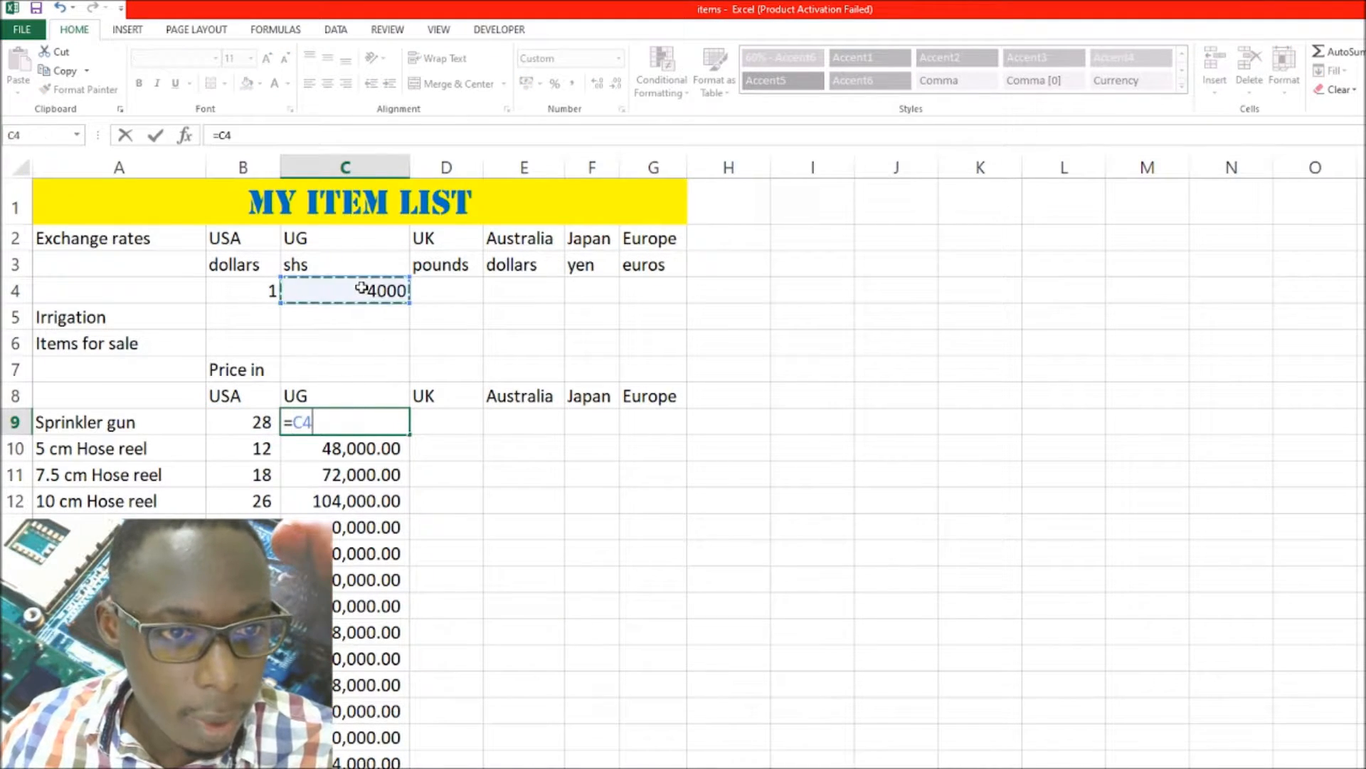
text(*)
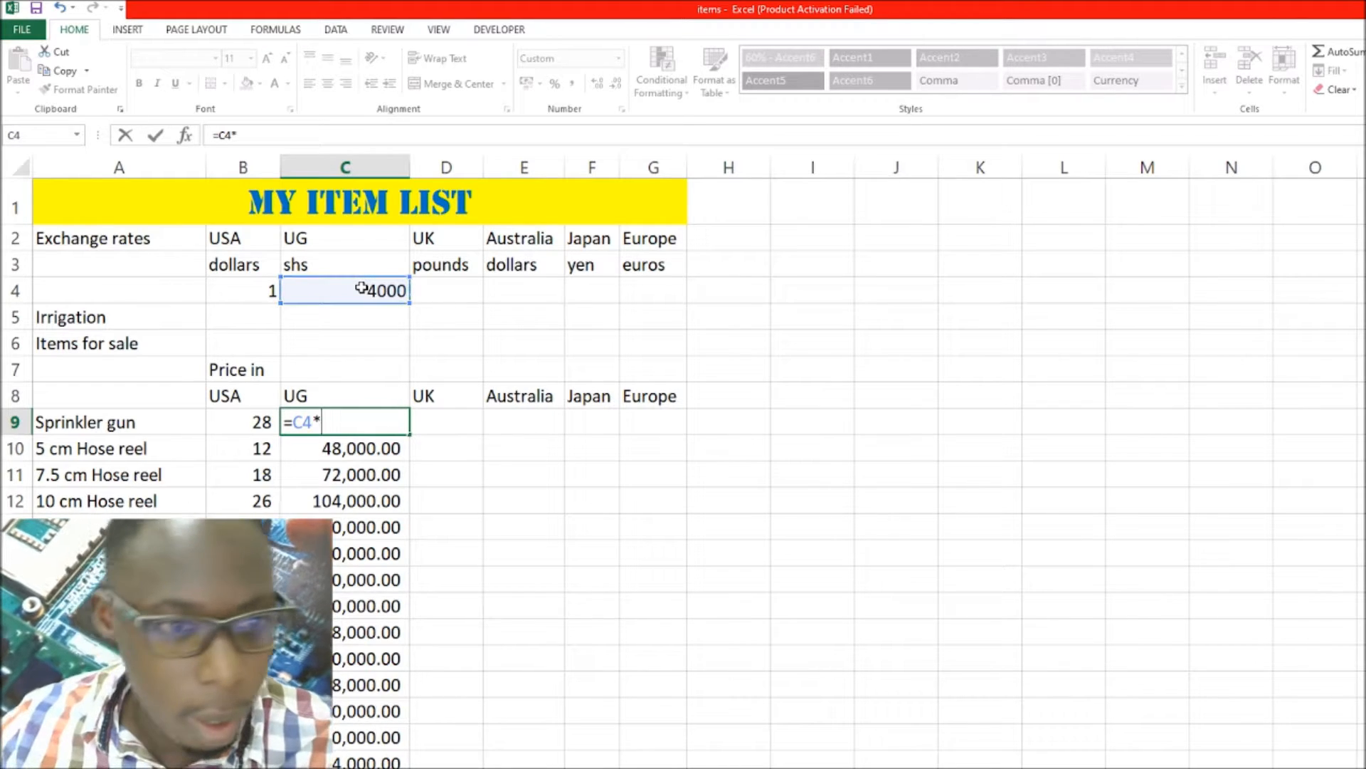
text(b)
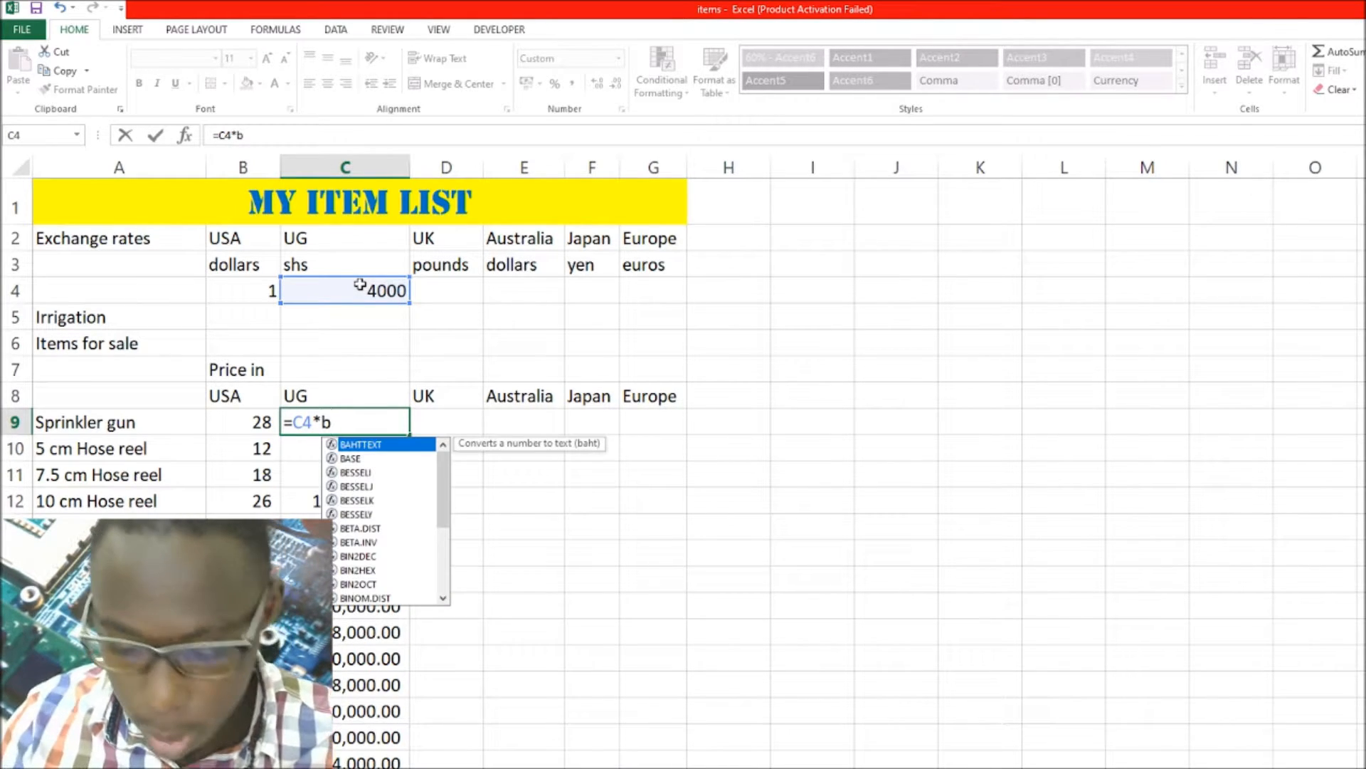
text(9)
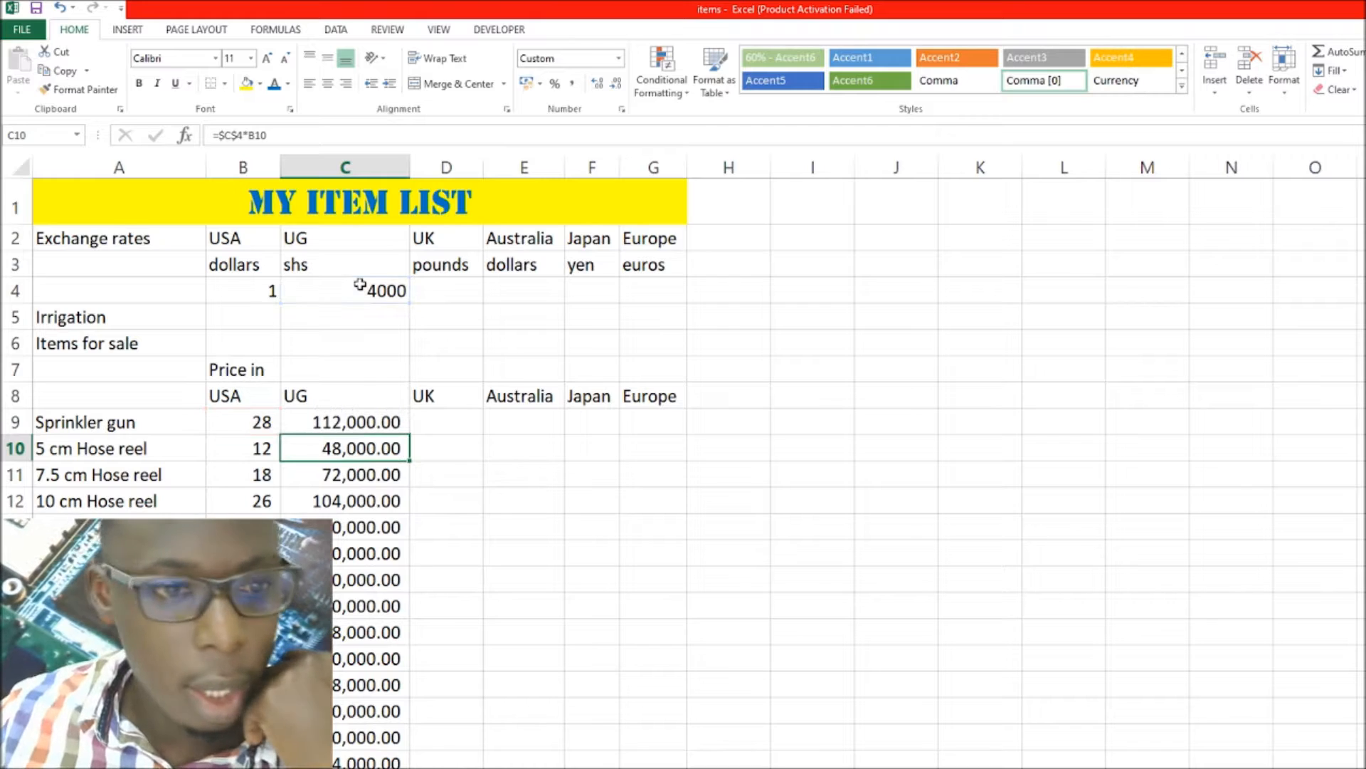
click(400, 423)
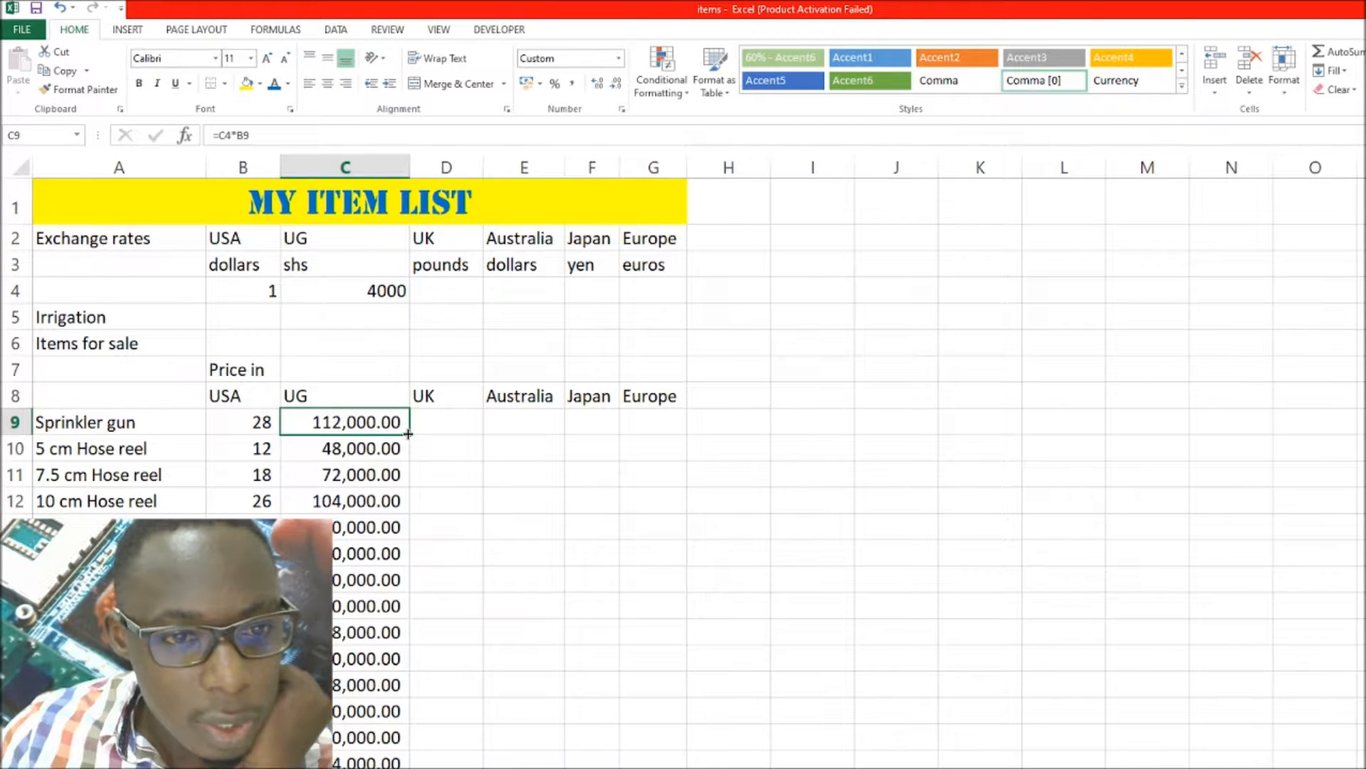
double_click(411, 434)
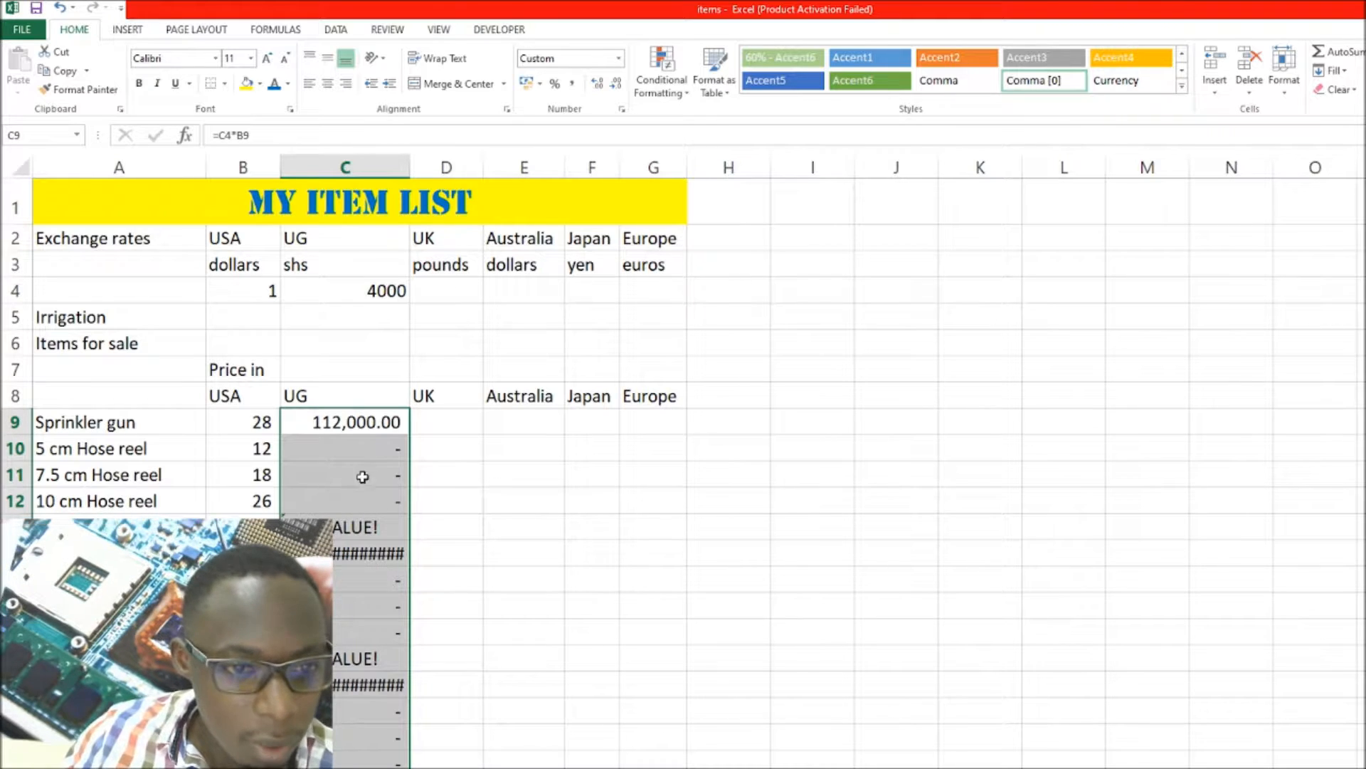
Inspect the copied formula for the 5 cm hose reel in C10 and the exchange rate cell it references.
double_click(368, 449)
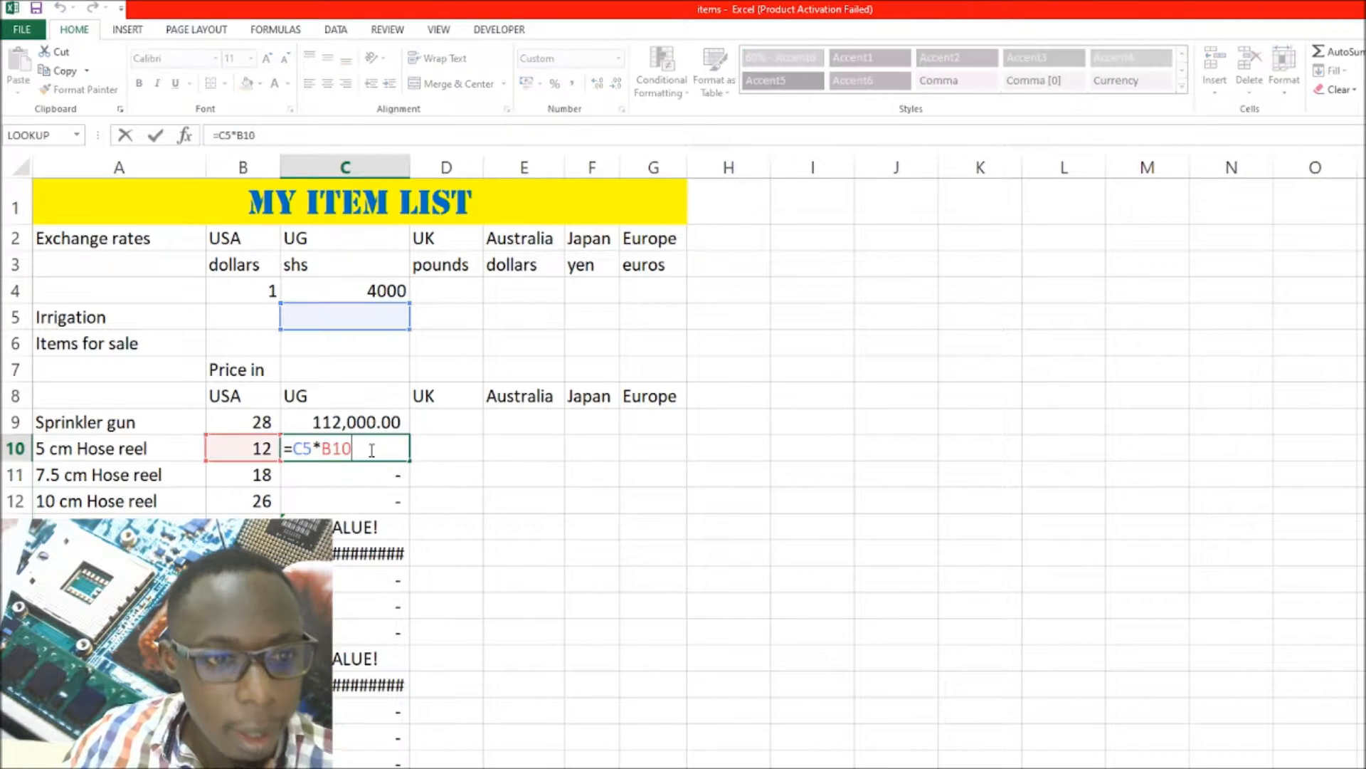
click(369, 318)
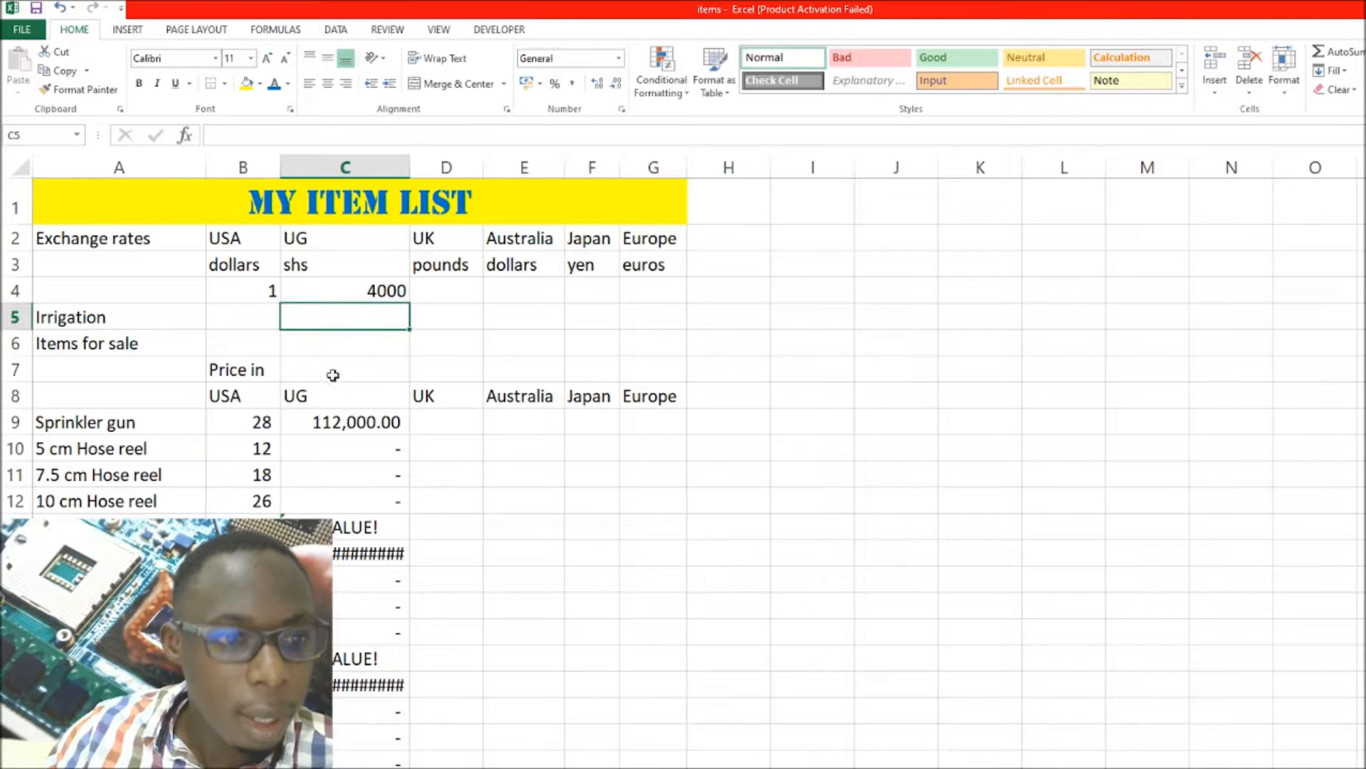
double_click(298, 445)
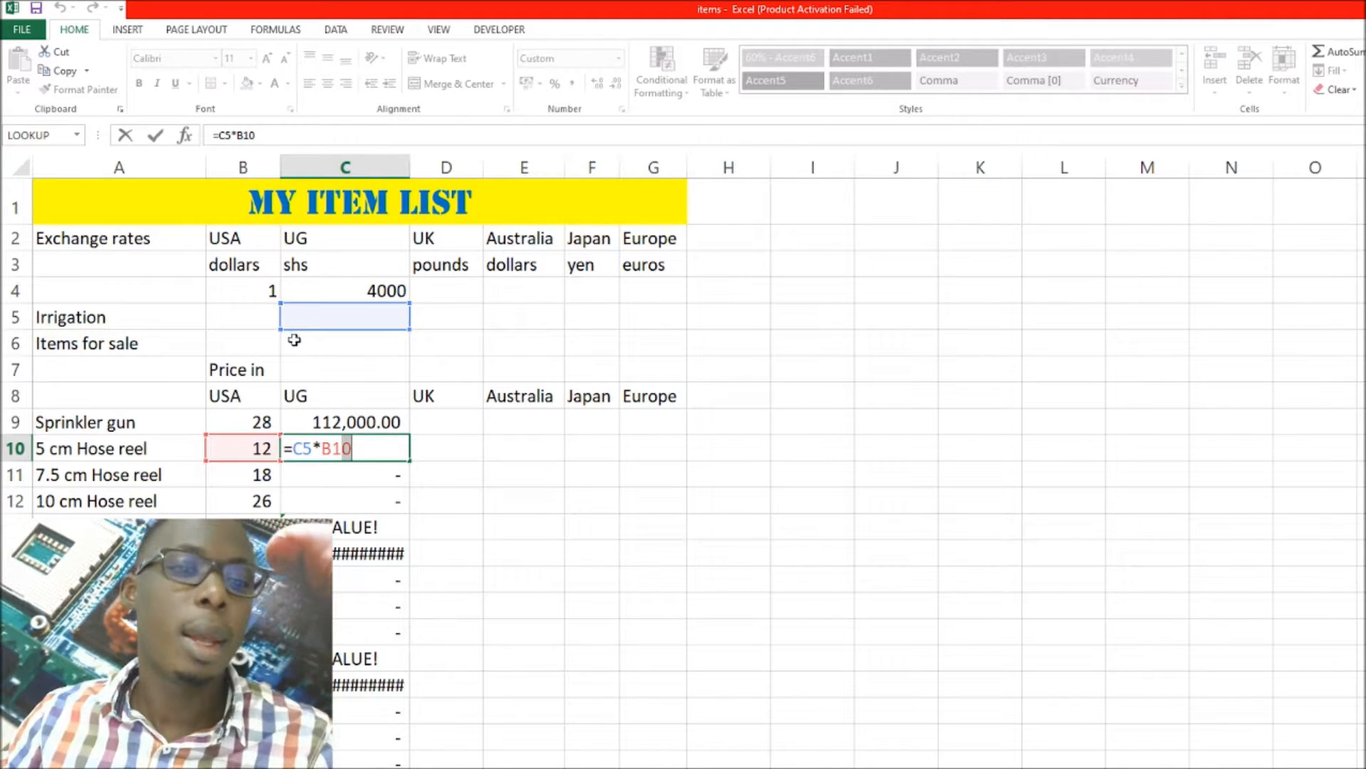
key(Escape)
Make the exchange rate reference in C9 absolute so the formula is =$C$4*B9, and fill it down the UG price column.
click(306, 421)
double_click(336, 421)
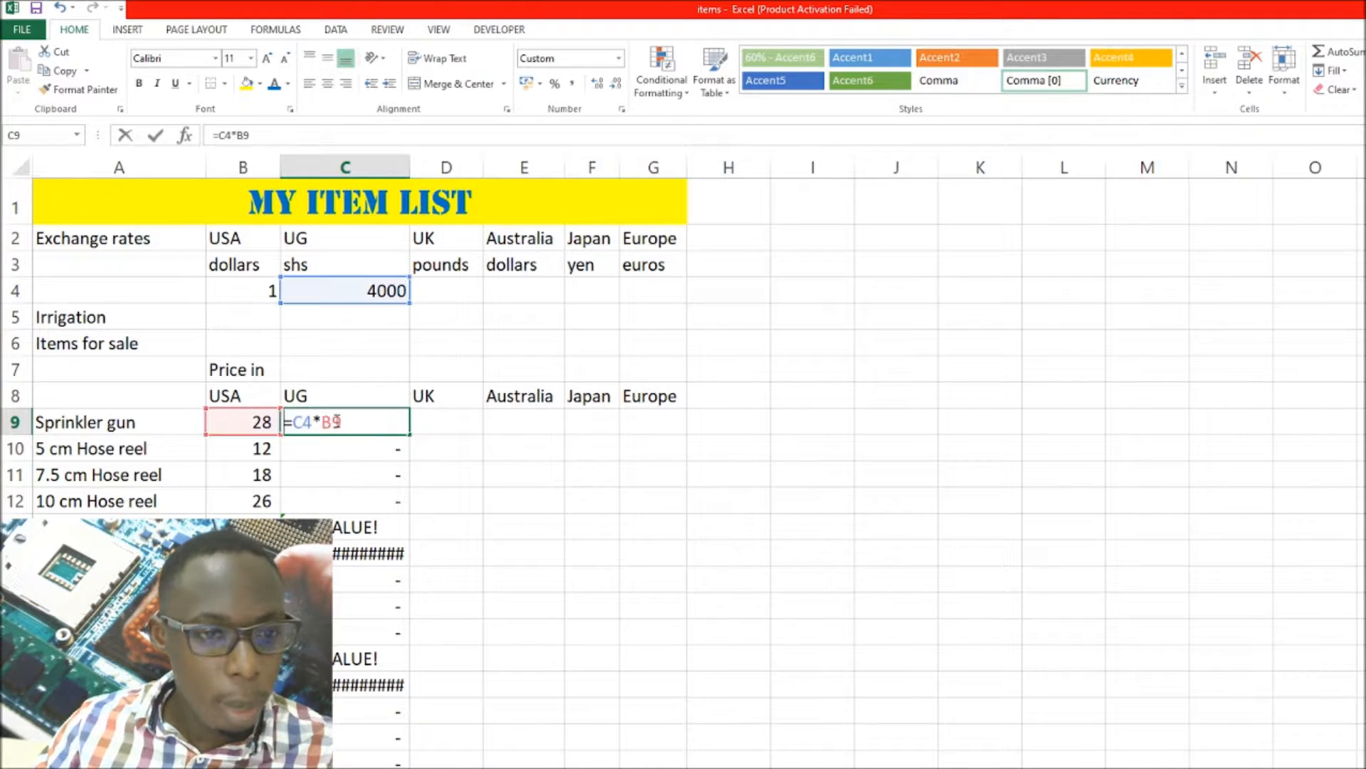
click(309, 422)
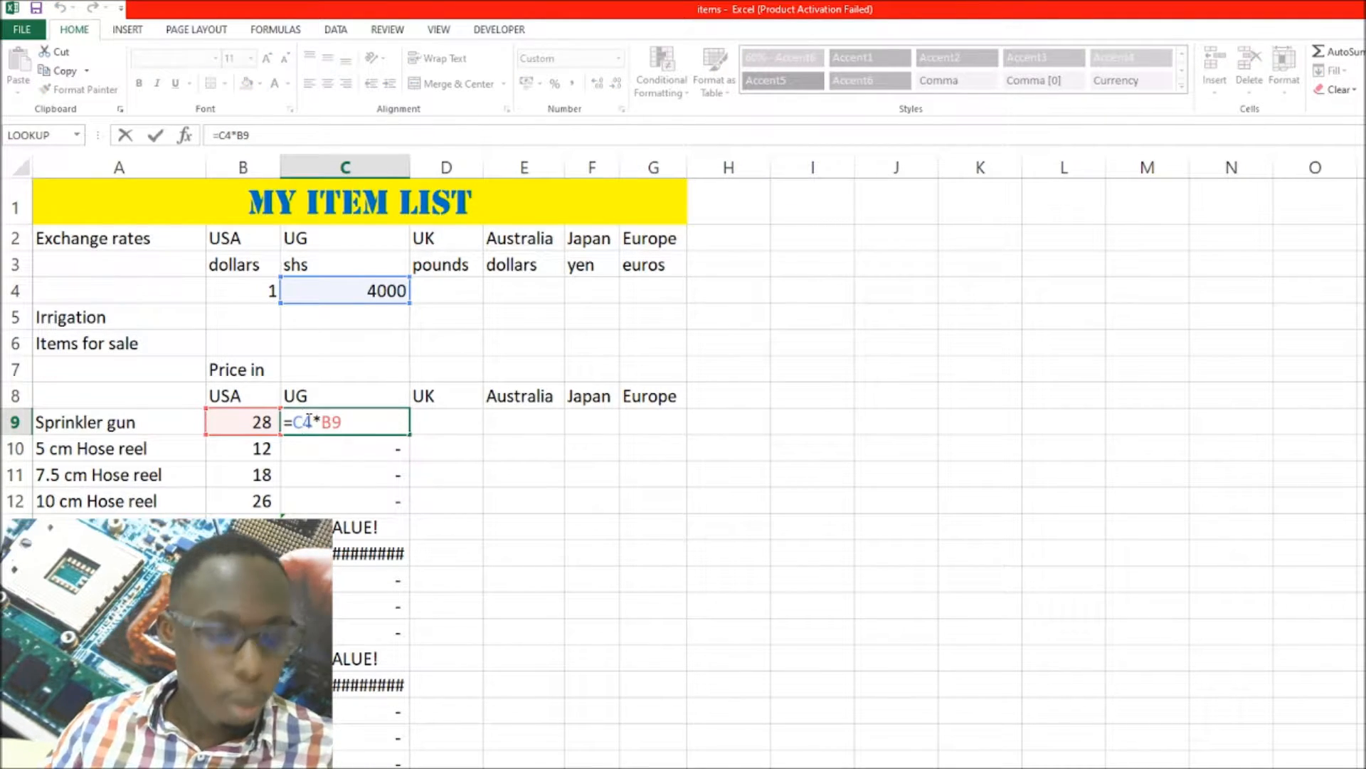
key(F4)
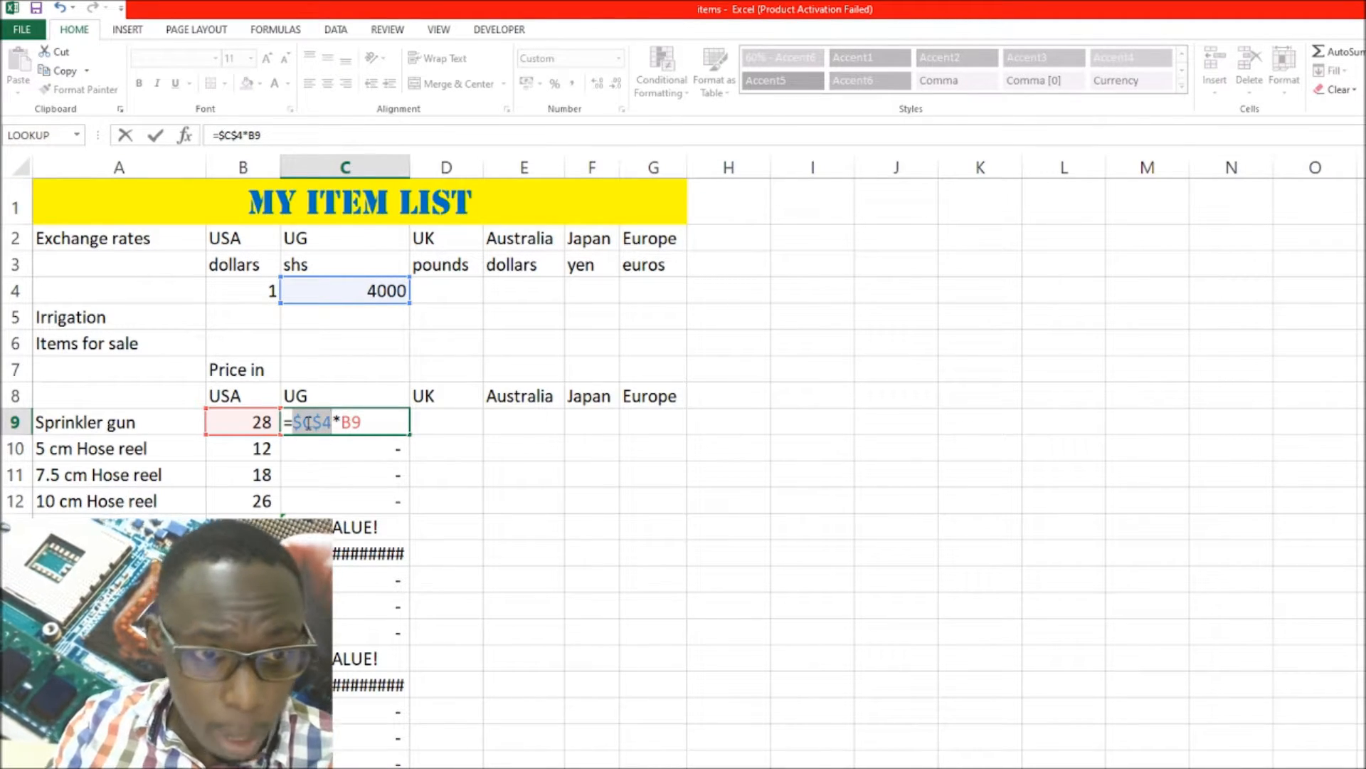
key(Return)
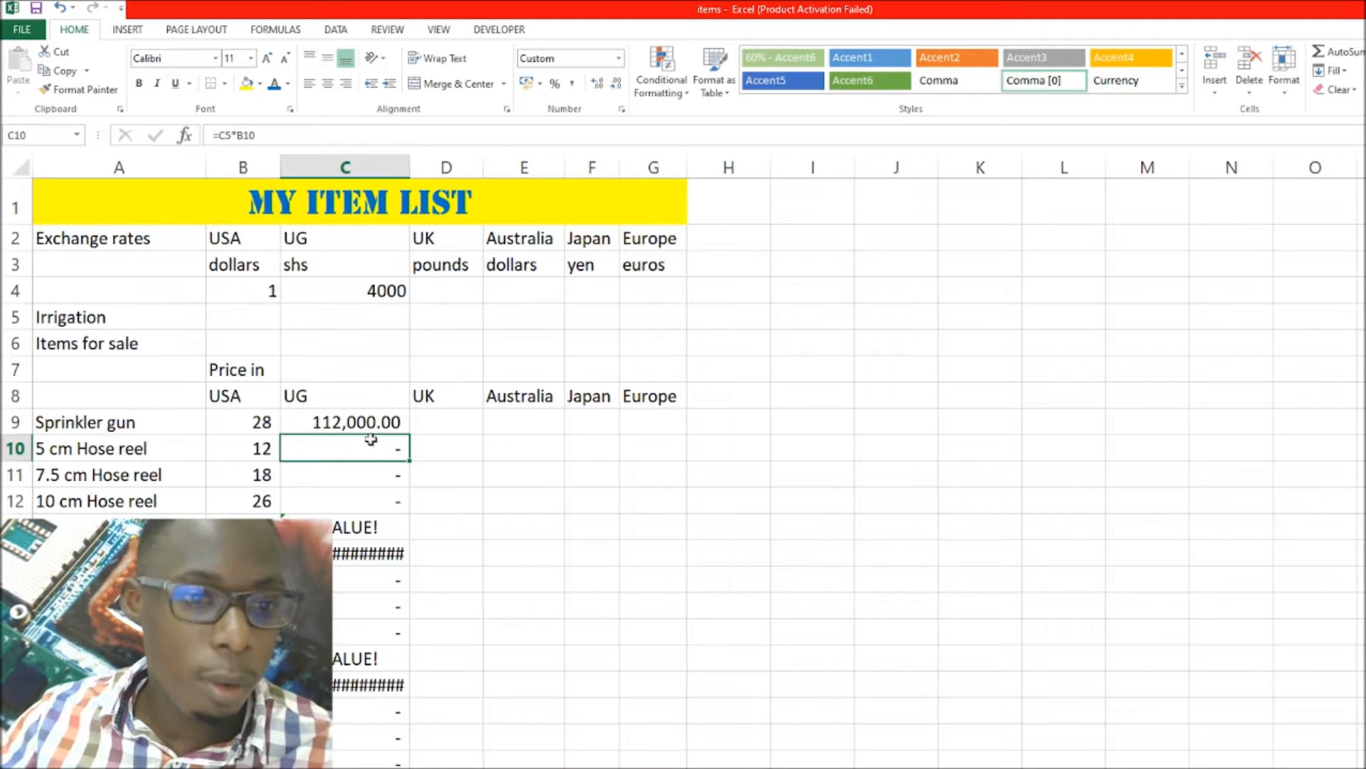
click(384, 424)
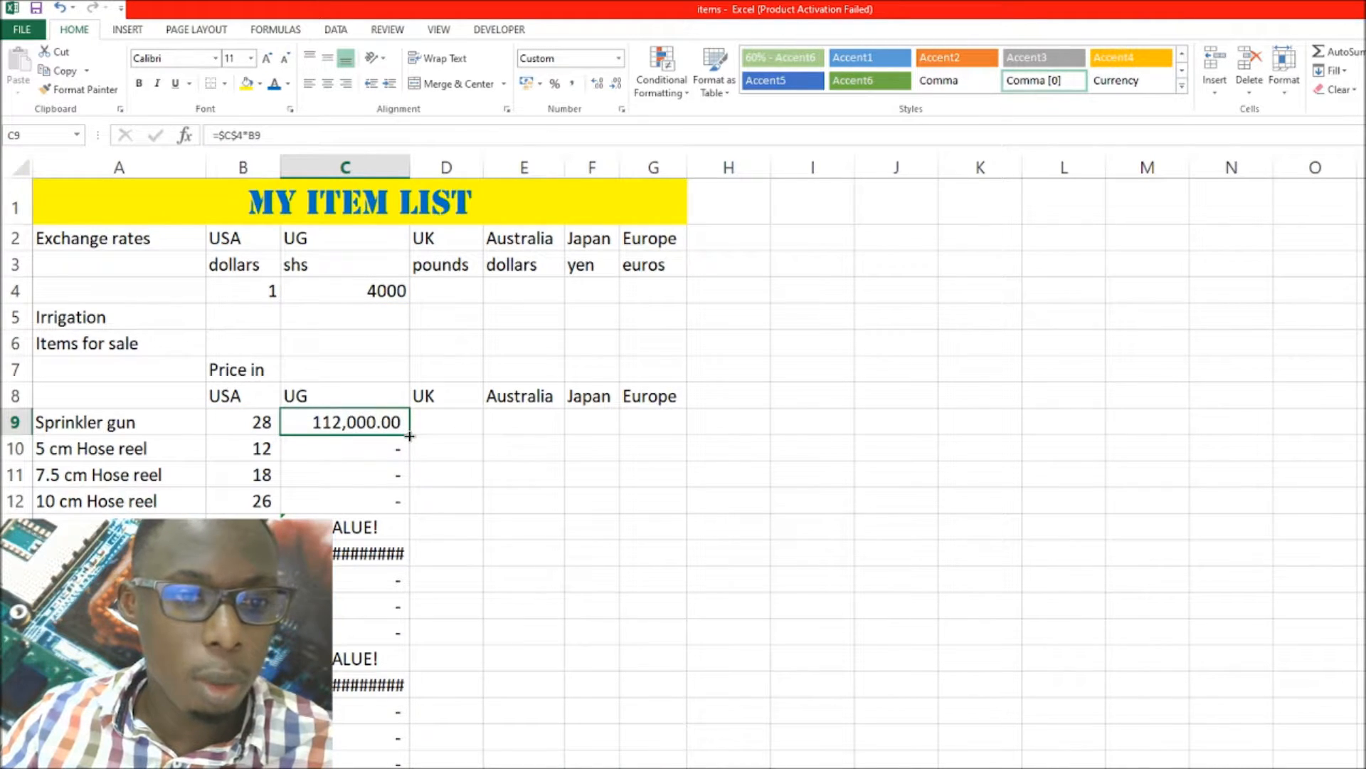
double_click(410, 436)
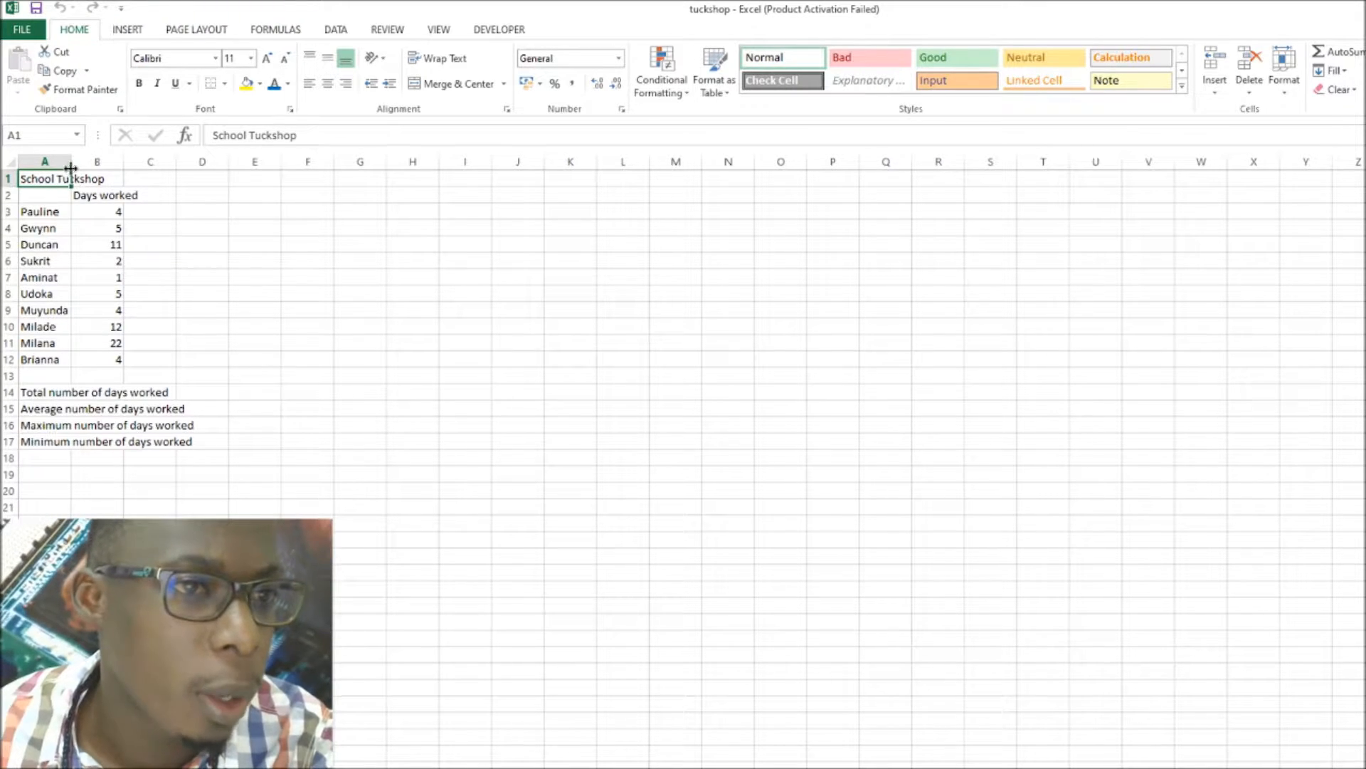
Widen column A to fit the summary labels, and merge and center the School Tuckshop title across A1:B1.
drag(69, 166, 273, 171)
click(225, 393)
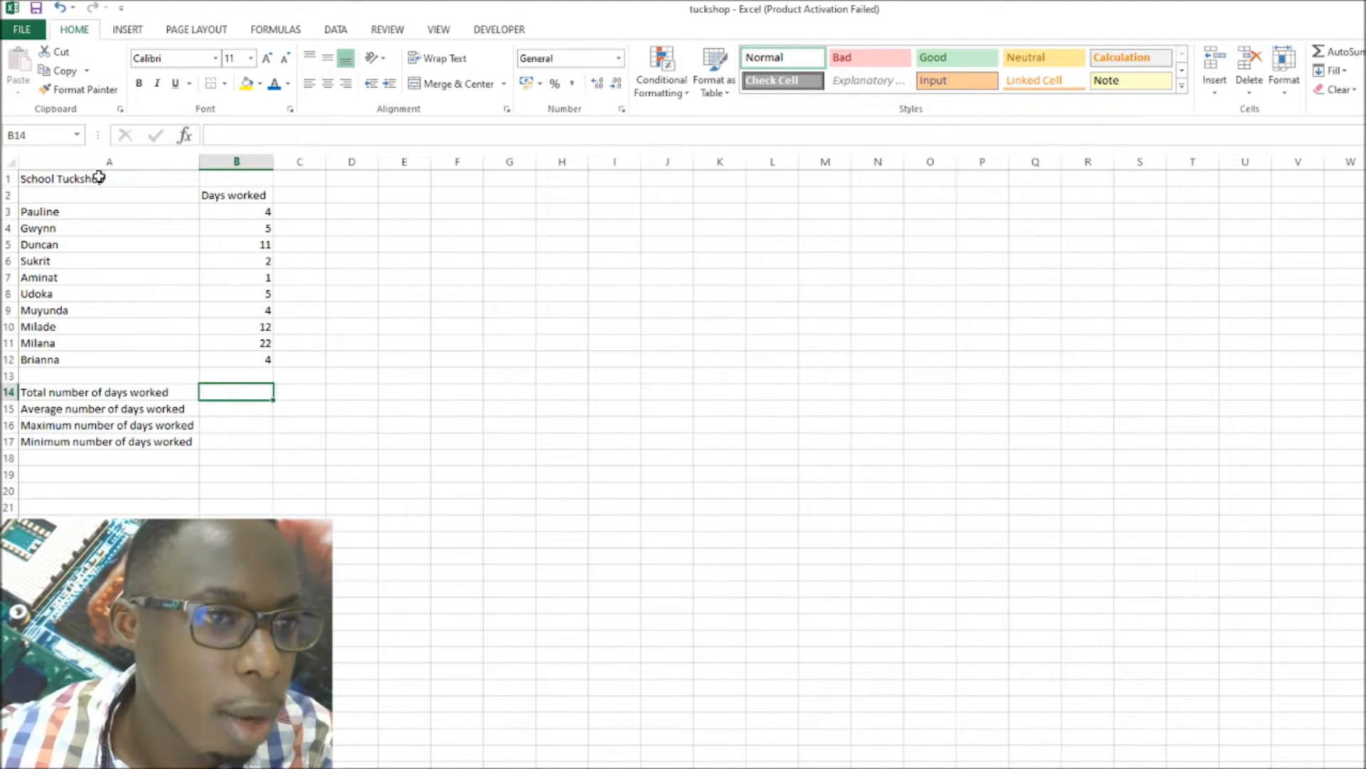
drag(98, 177, 242, 182)
scroll(744, 160, up, 5)
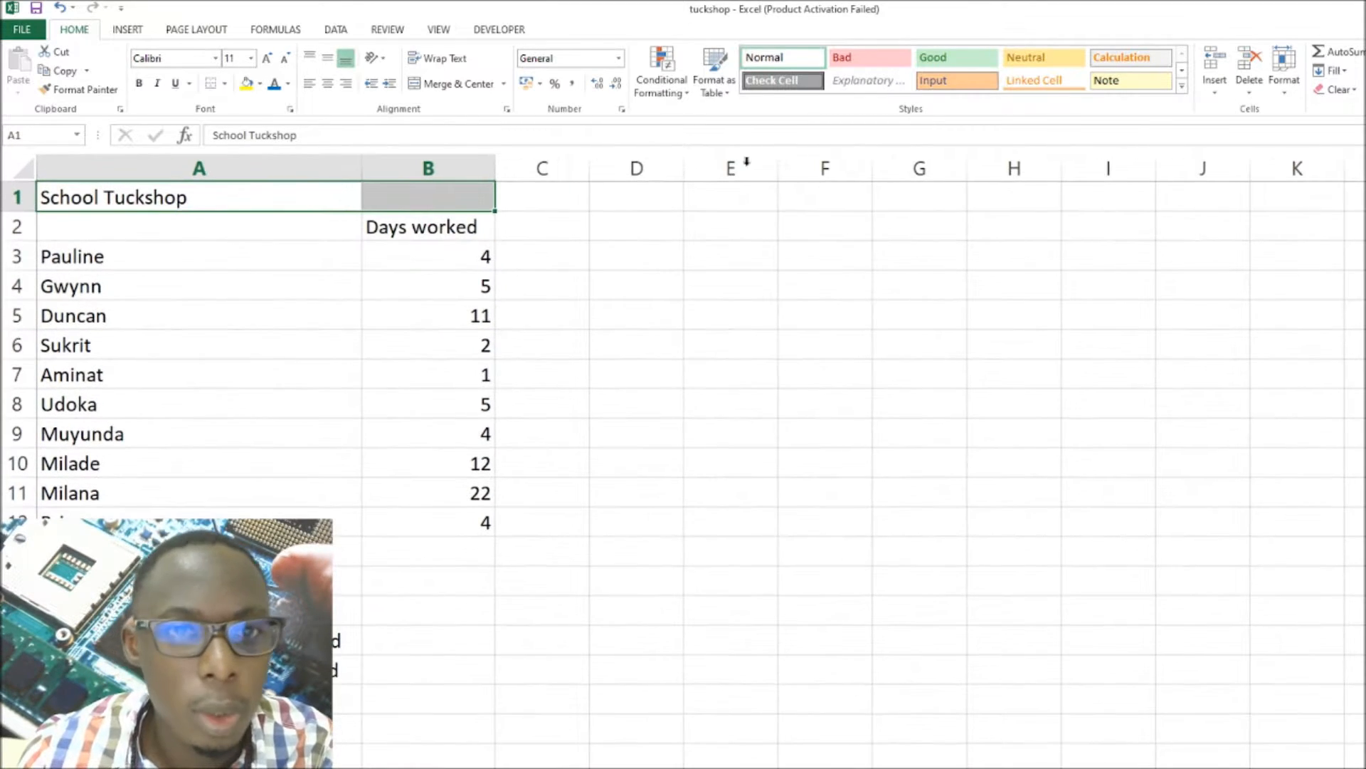
click(455, 83)
Format the School Tuckshop title in Bookman Old Style at size 20.
click(184, 57)
text(Book Antiqua)
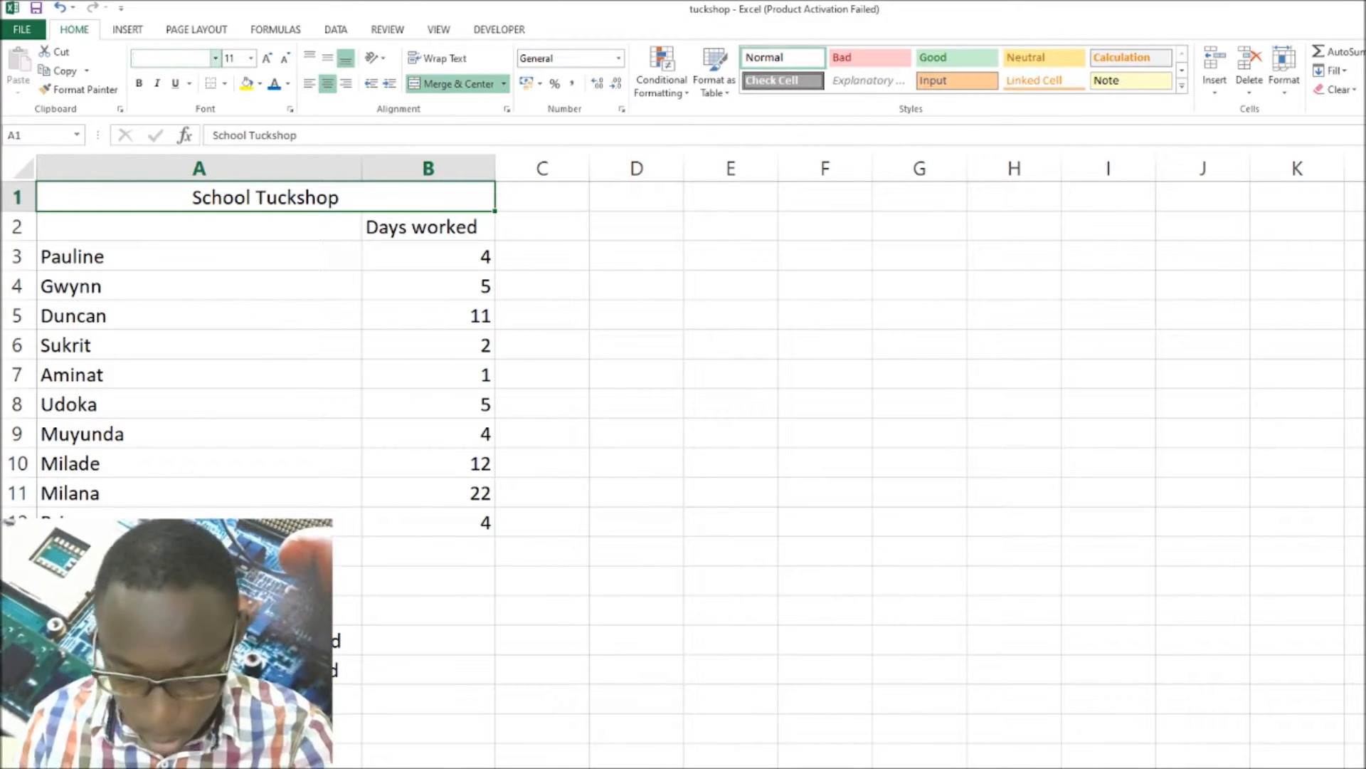
key(Return)
click(171, 58)
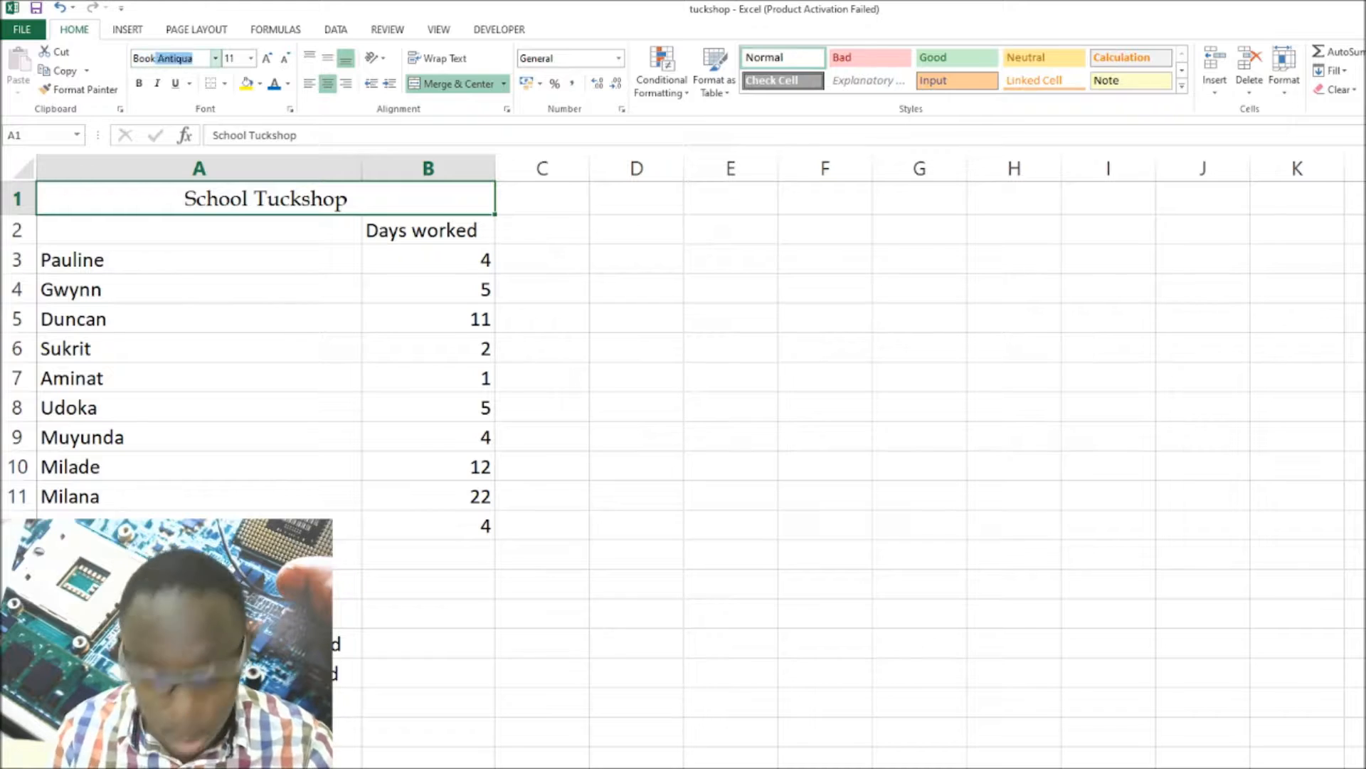
text(Bookman Old Style)
key(Return)
click(251, 57)
click(231, 202)
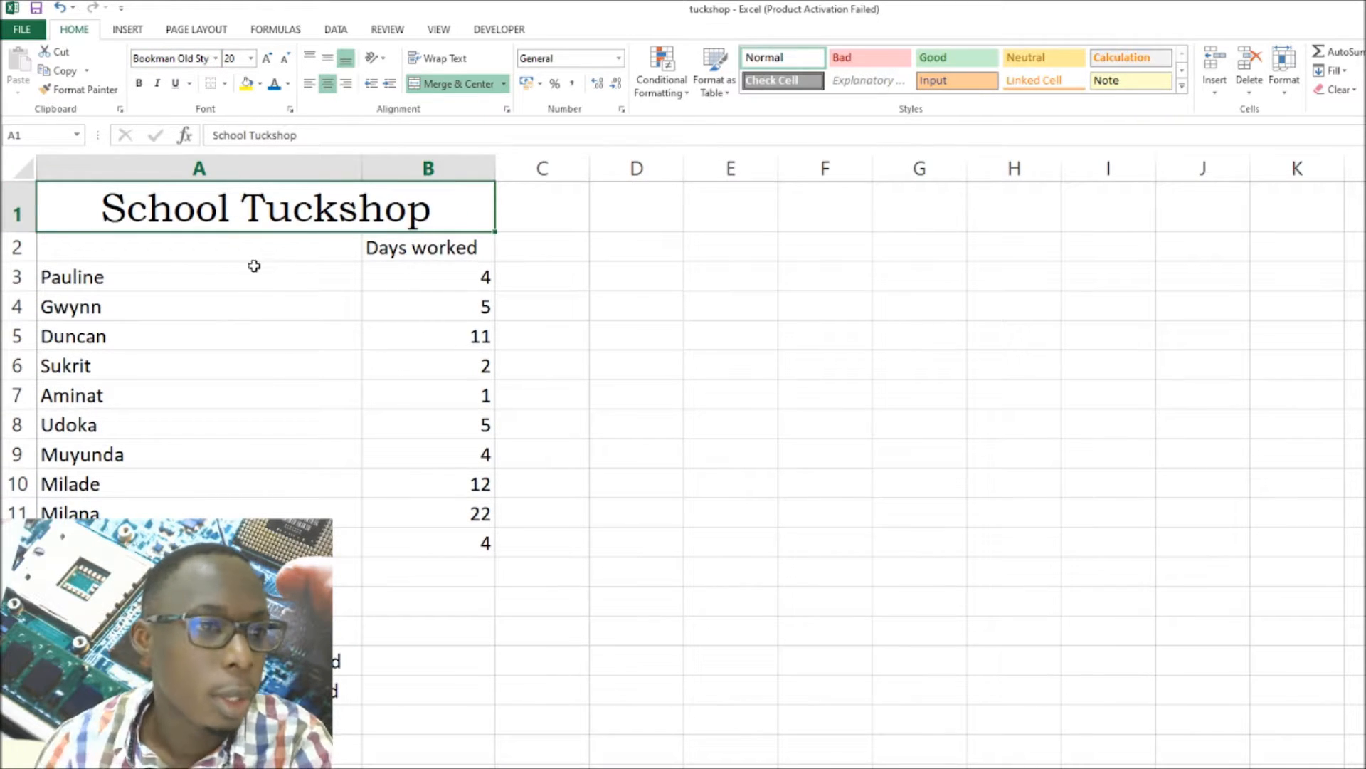
Enter the column header "Names of workers" in A2.
click(113, 256)
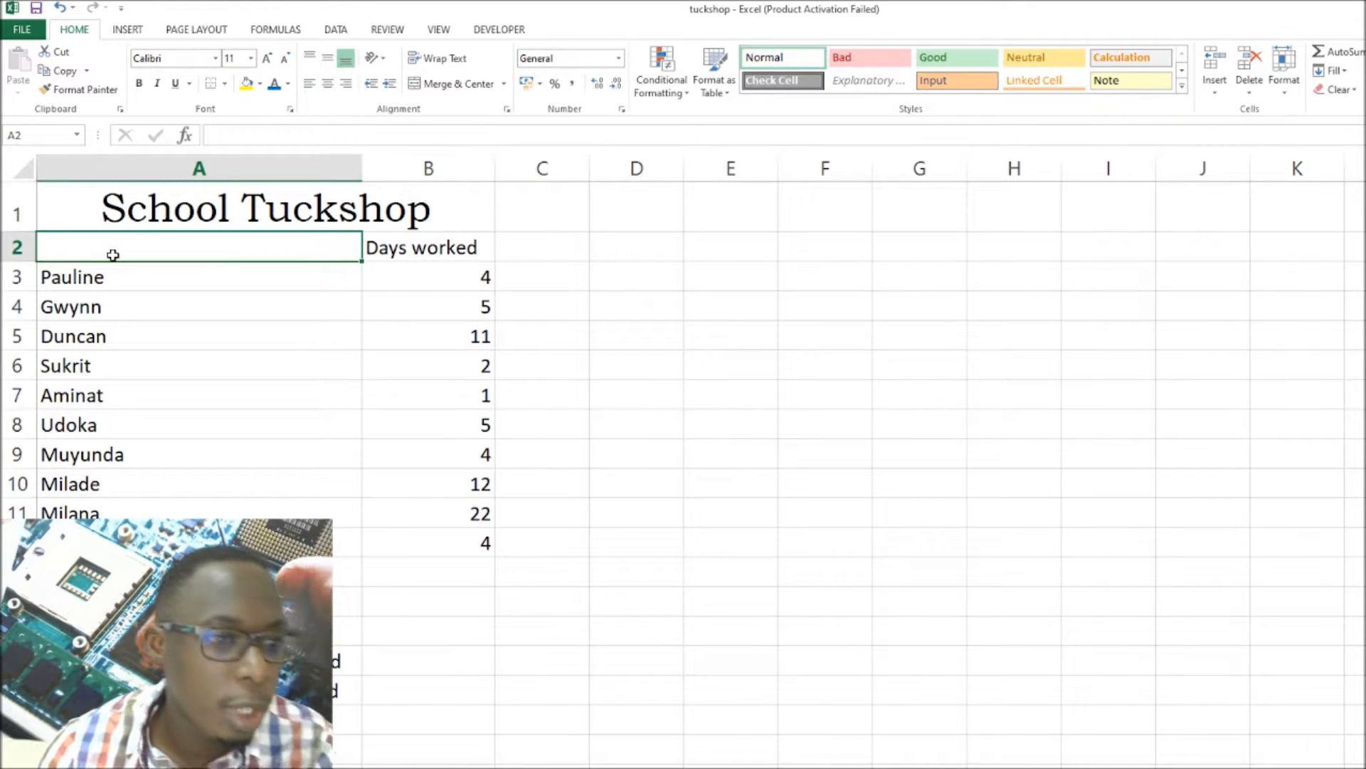
text(Name)
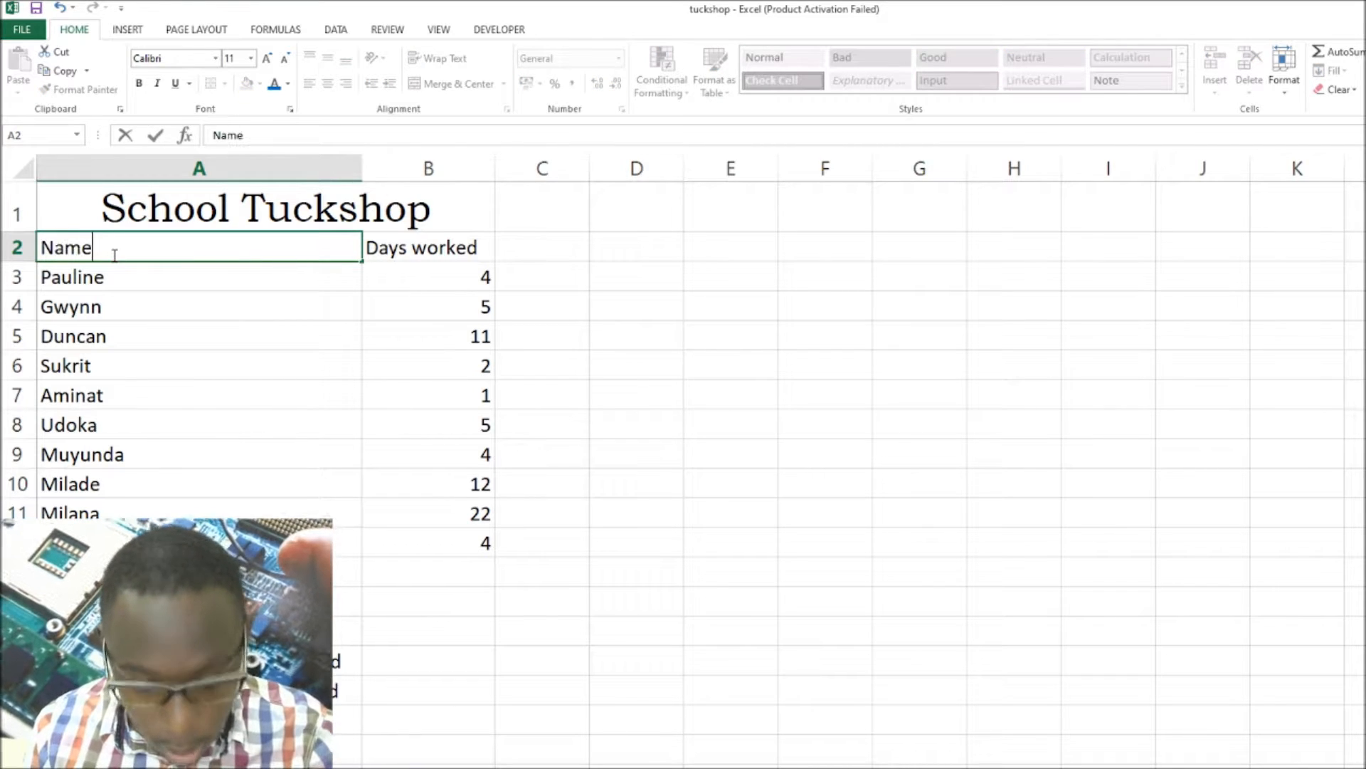
text(s of )
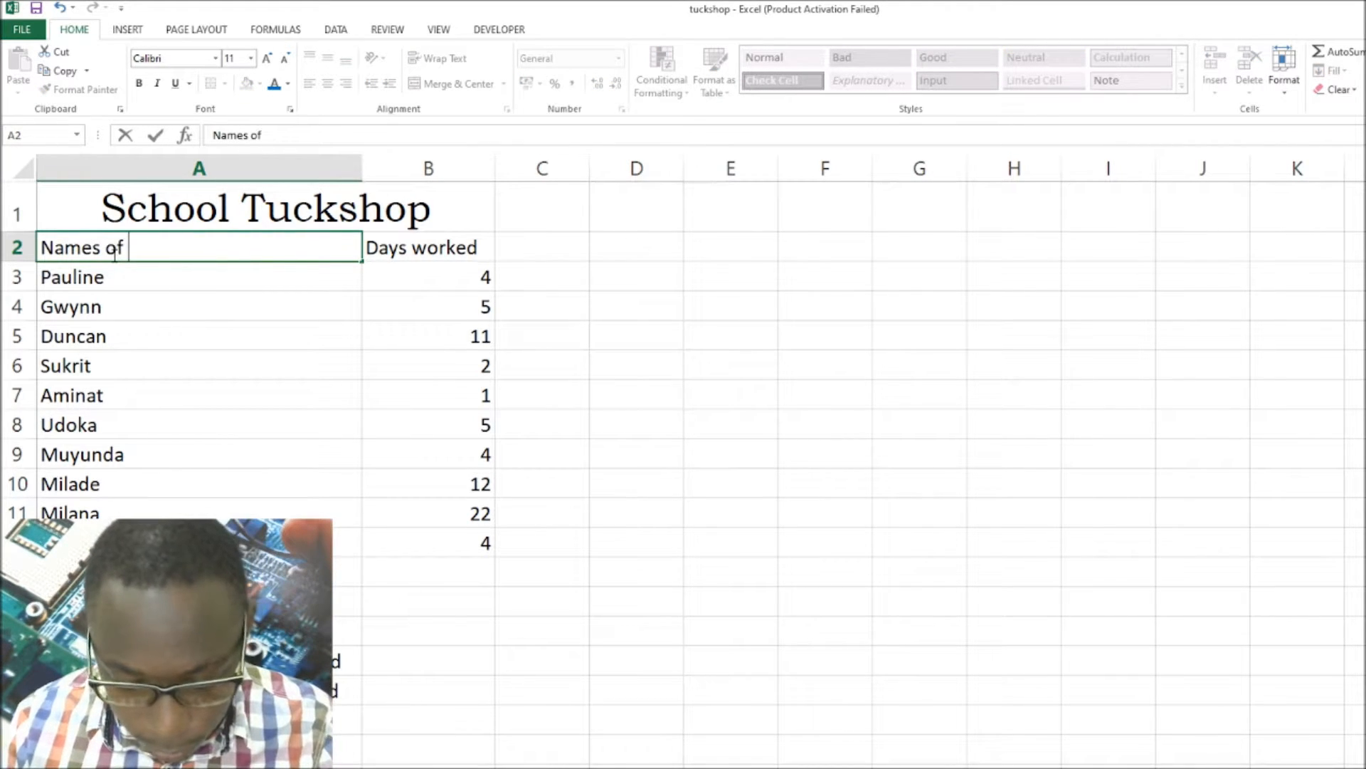
text(worker)
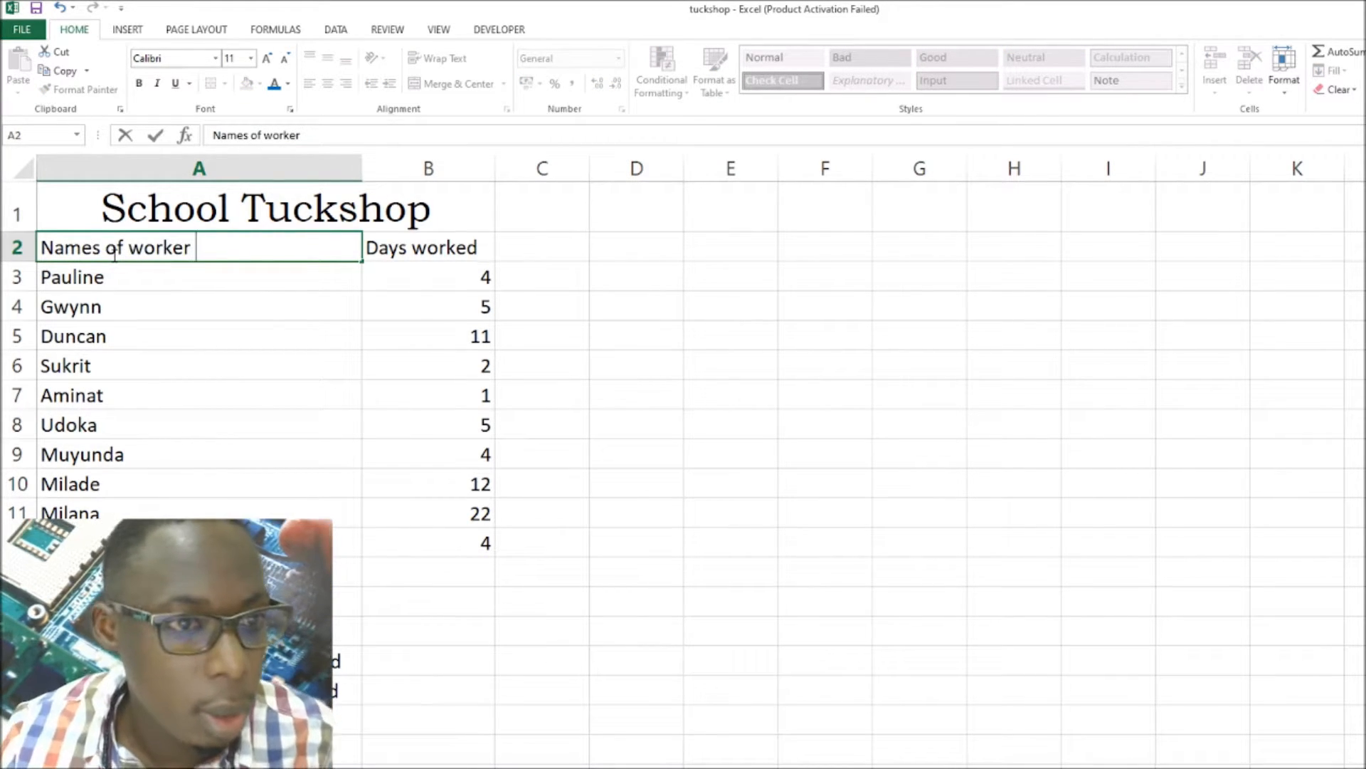
key(BackSpace)
text(s)
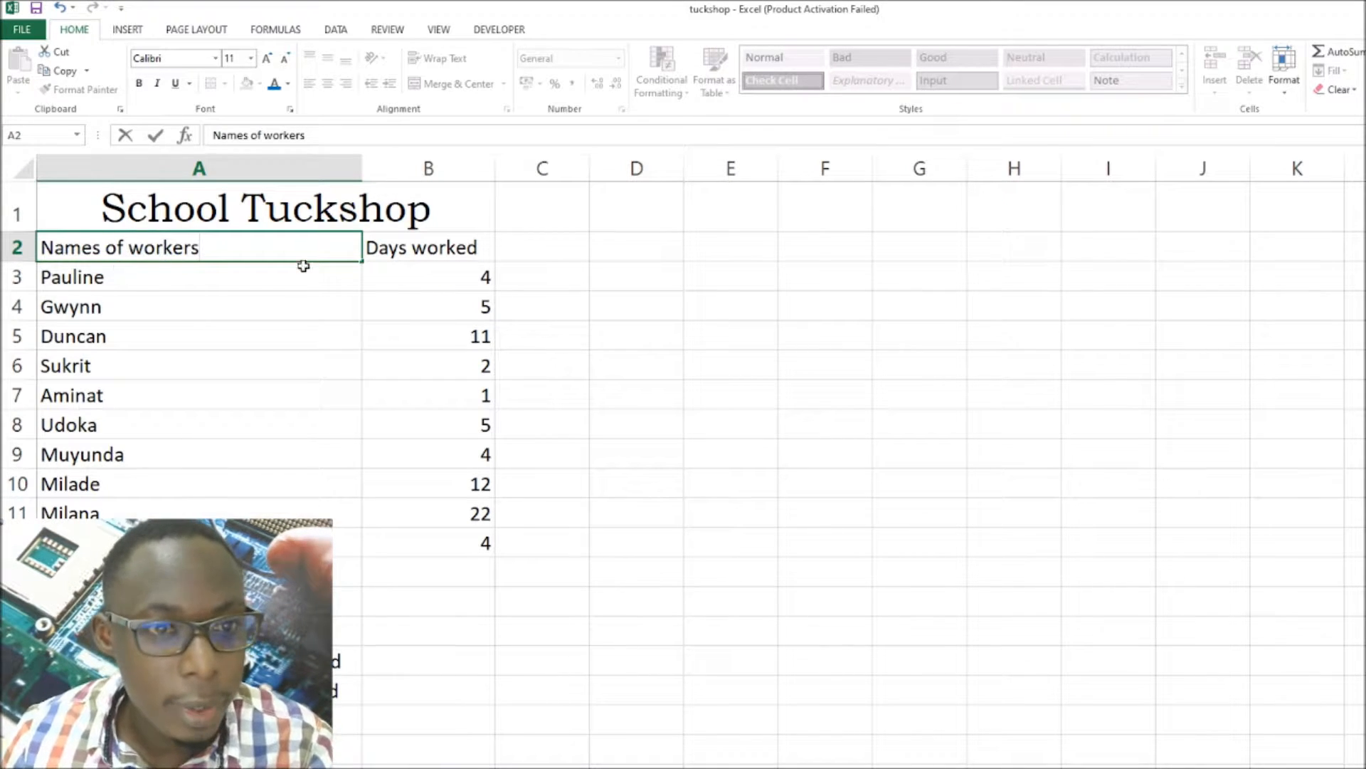
click(427, 251)
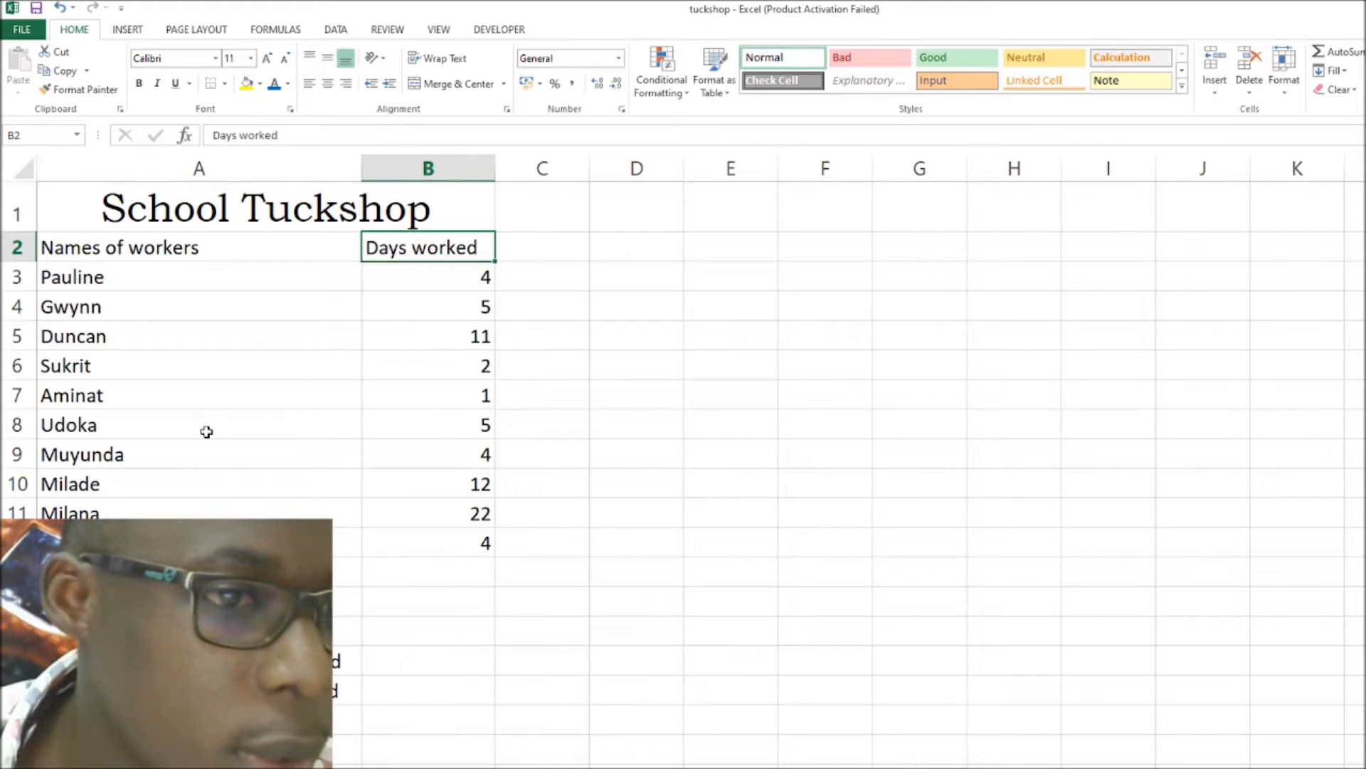
click(468, 428)
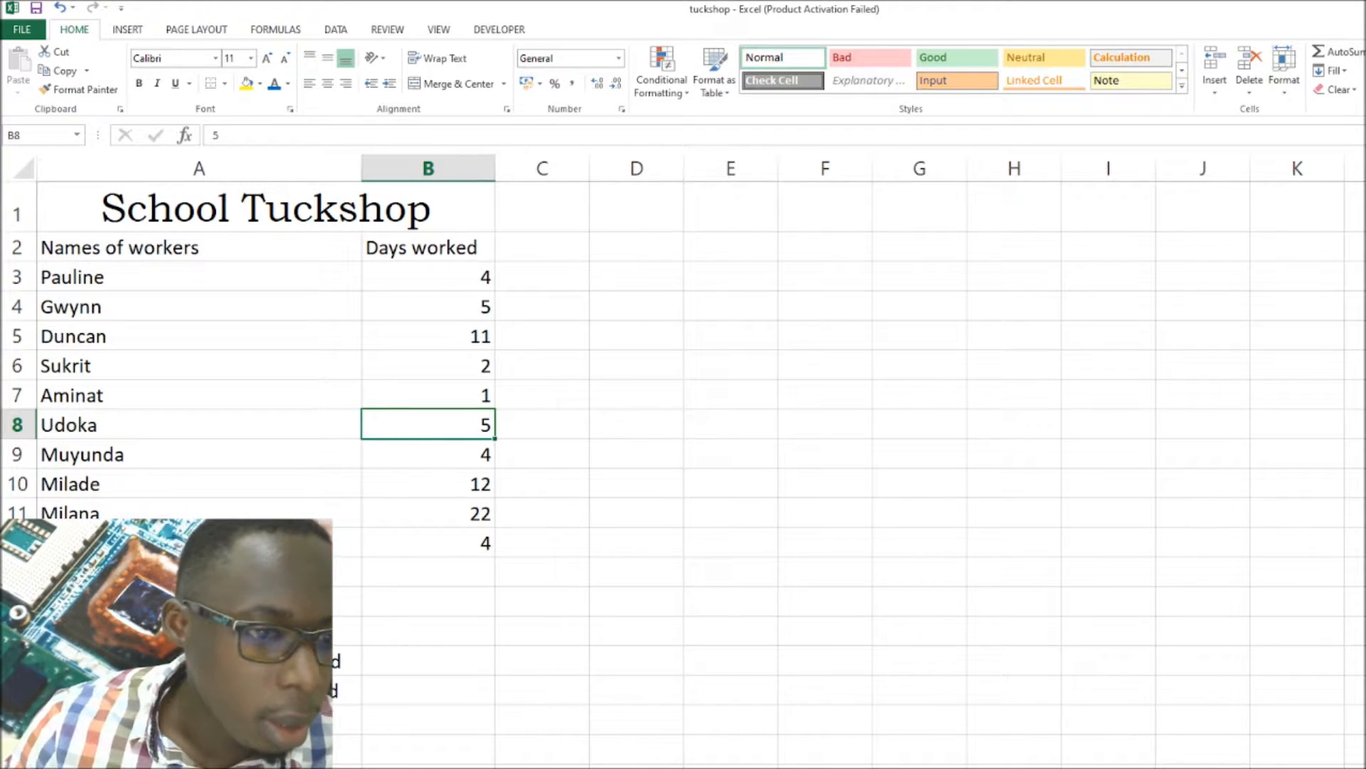
click(400, 602)
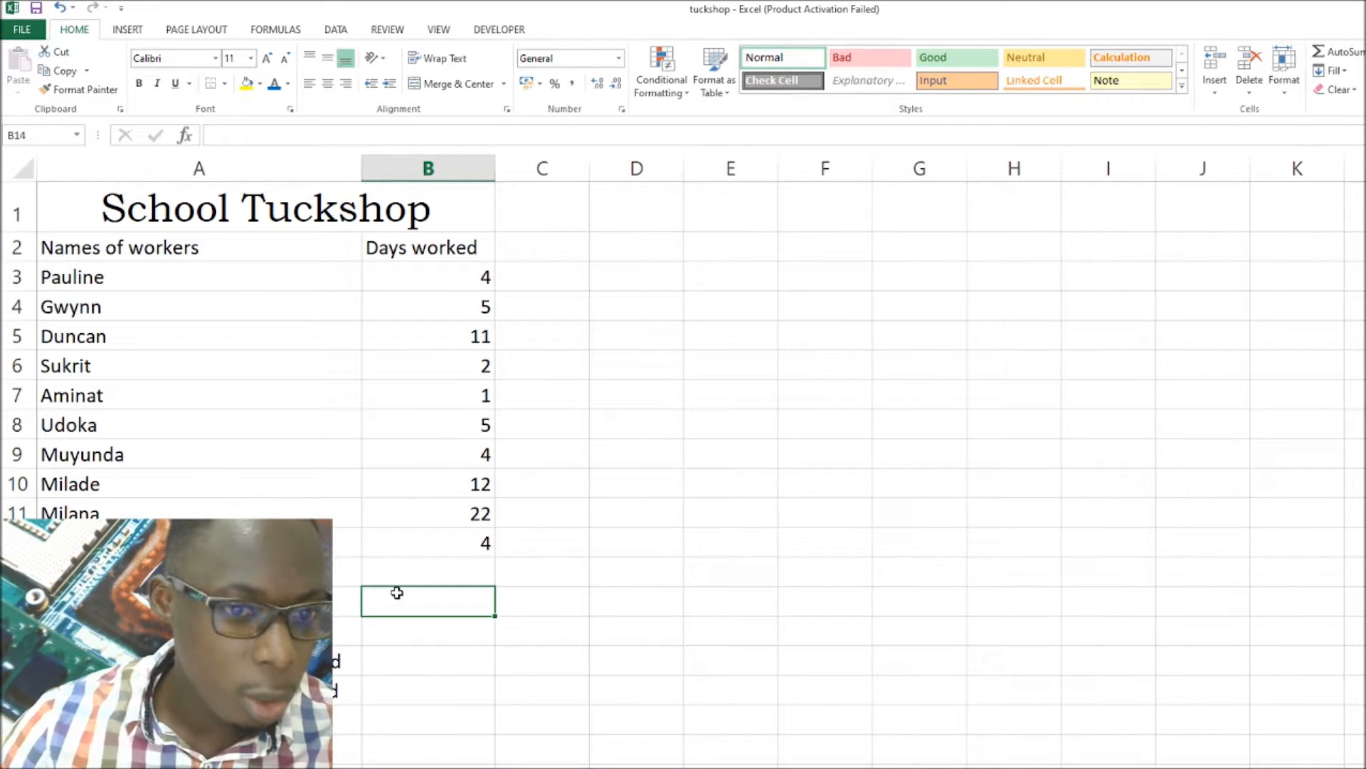
click(459, 277)
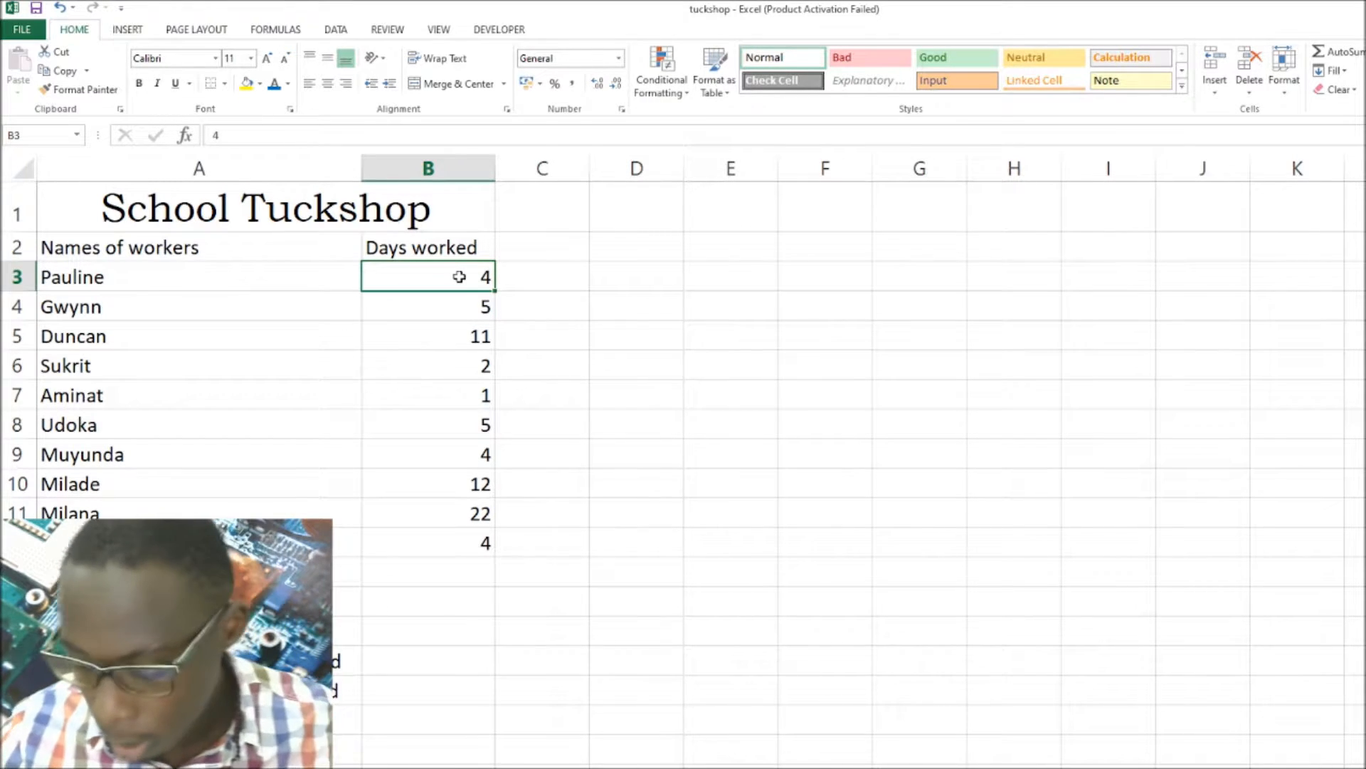
text(=)
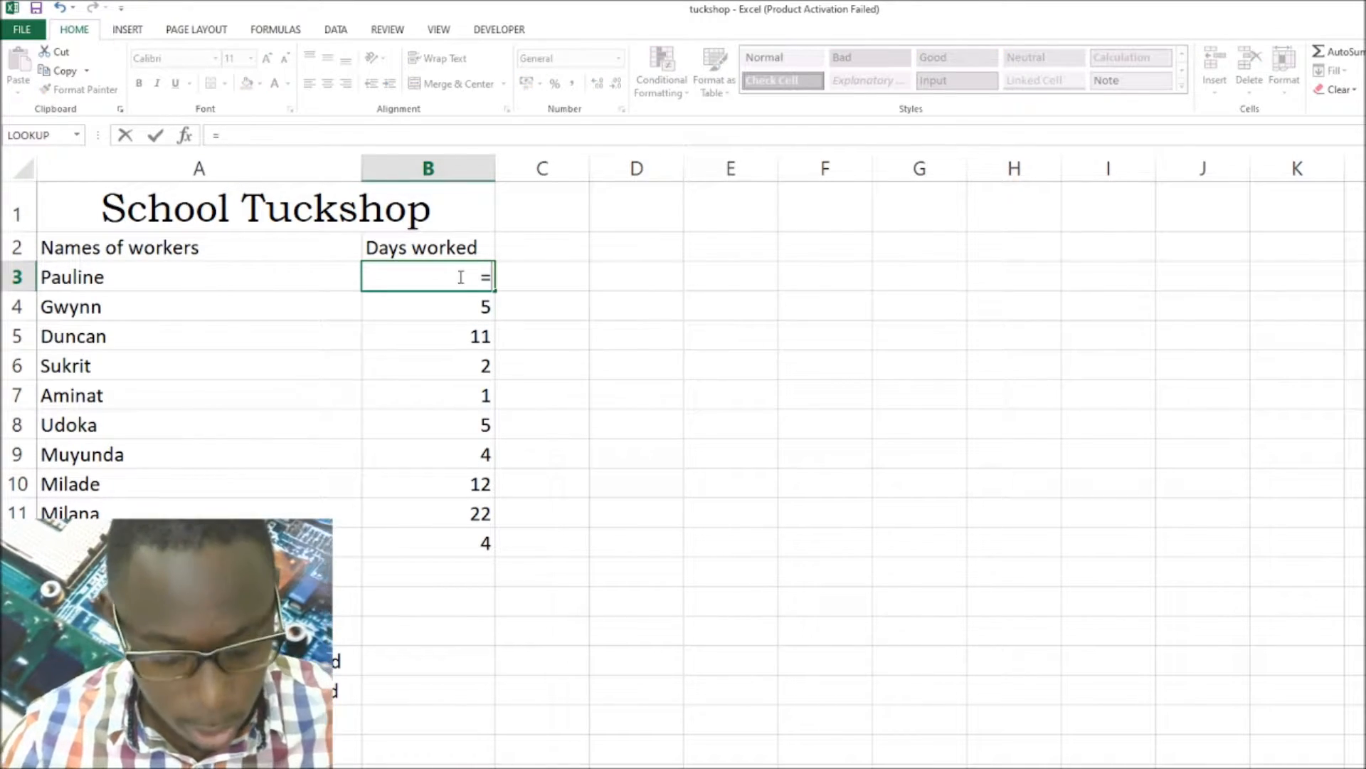
key(Escape)
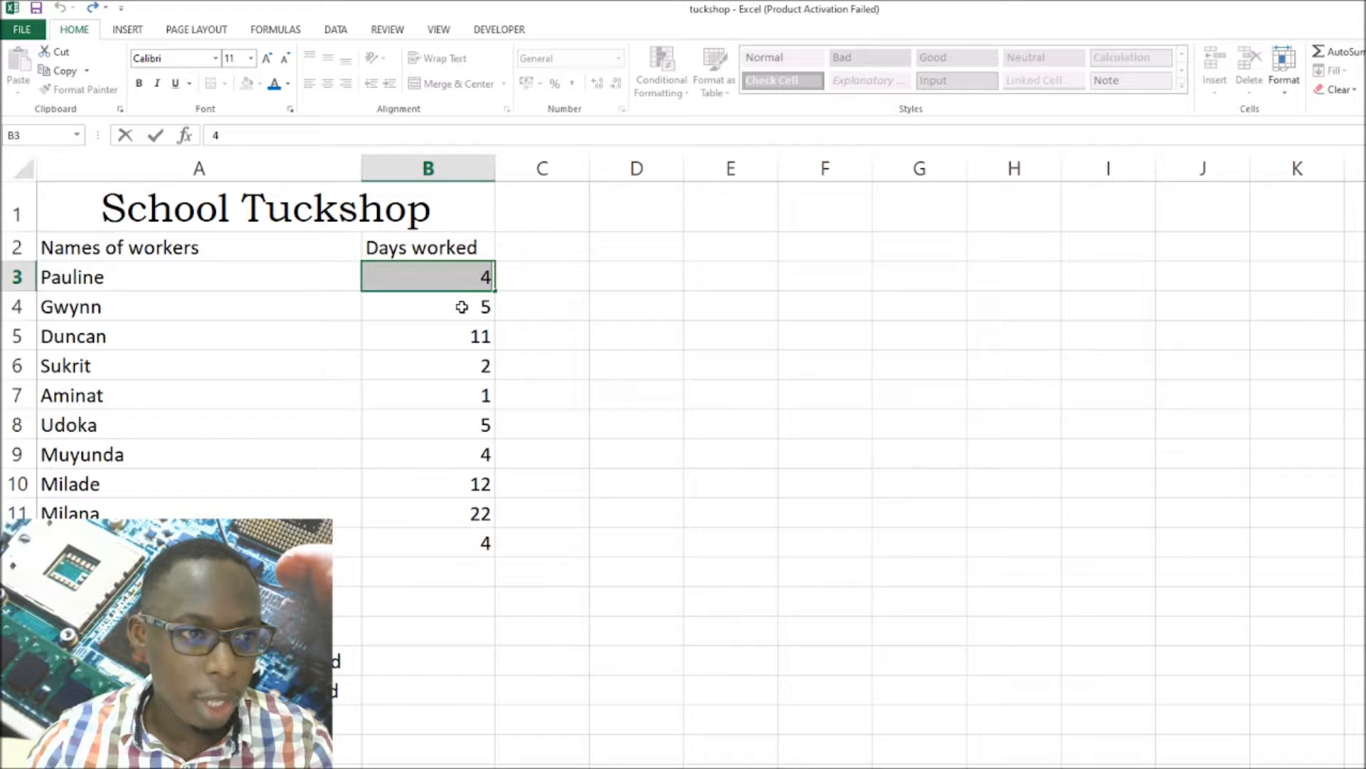
Go through the individual days-worked values in column B from B4 down to B12.
click(462, 307)
click(459, 338)
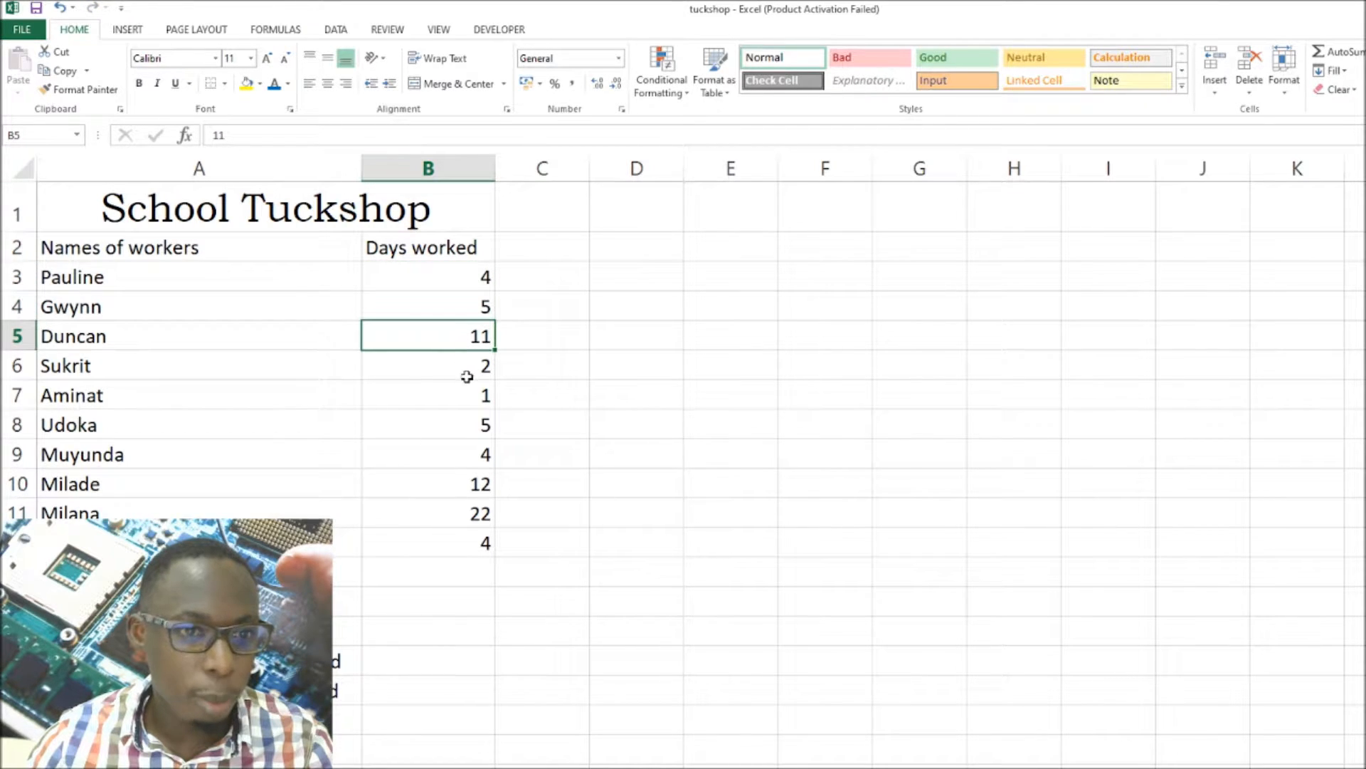
click(467, 377)
click(459, 404)
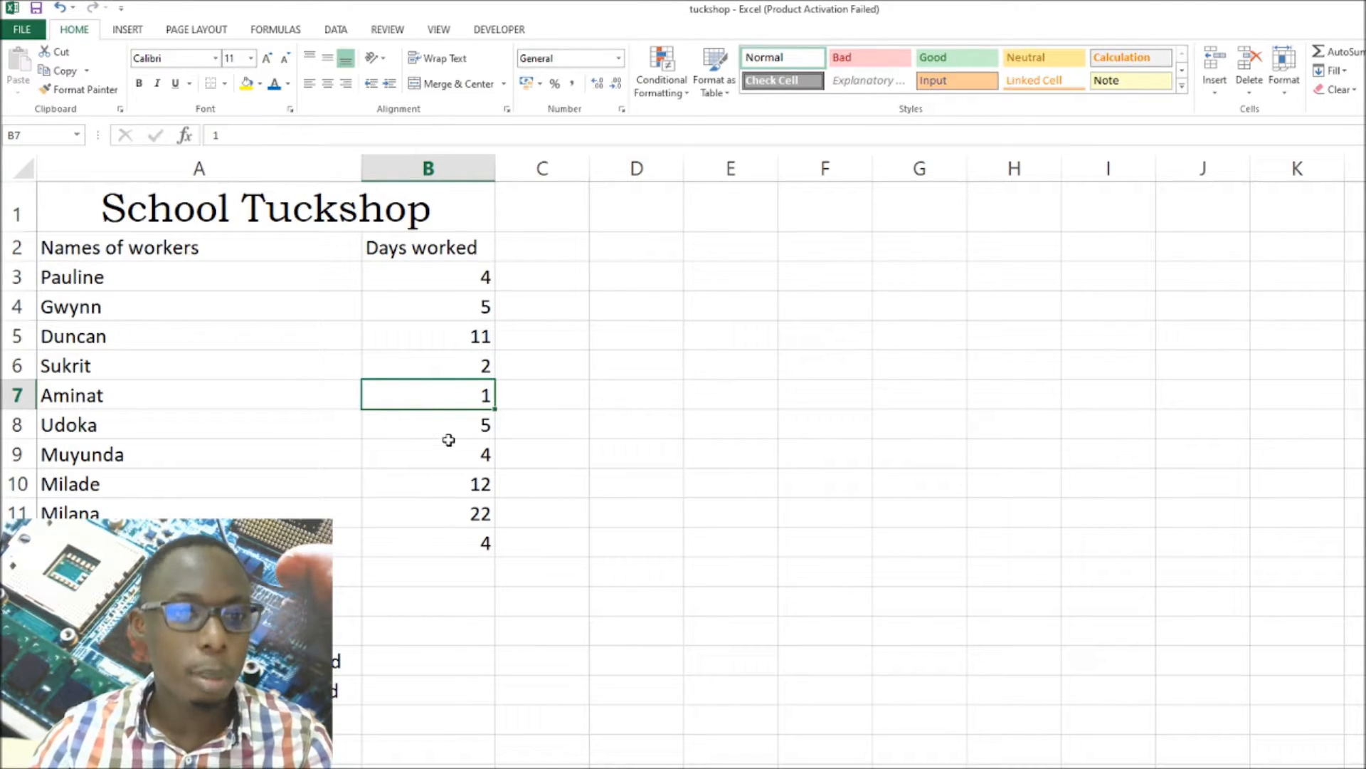
click(450, 433)
click(449, 461)
click(449, 486)
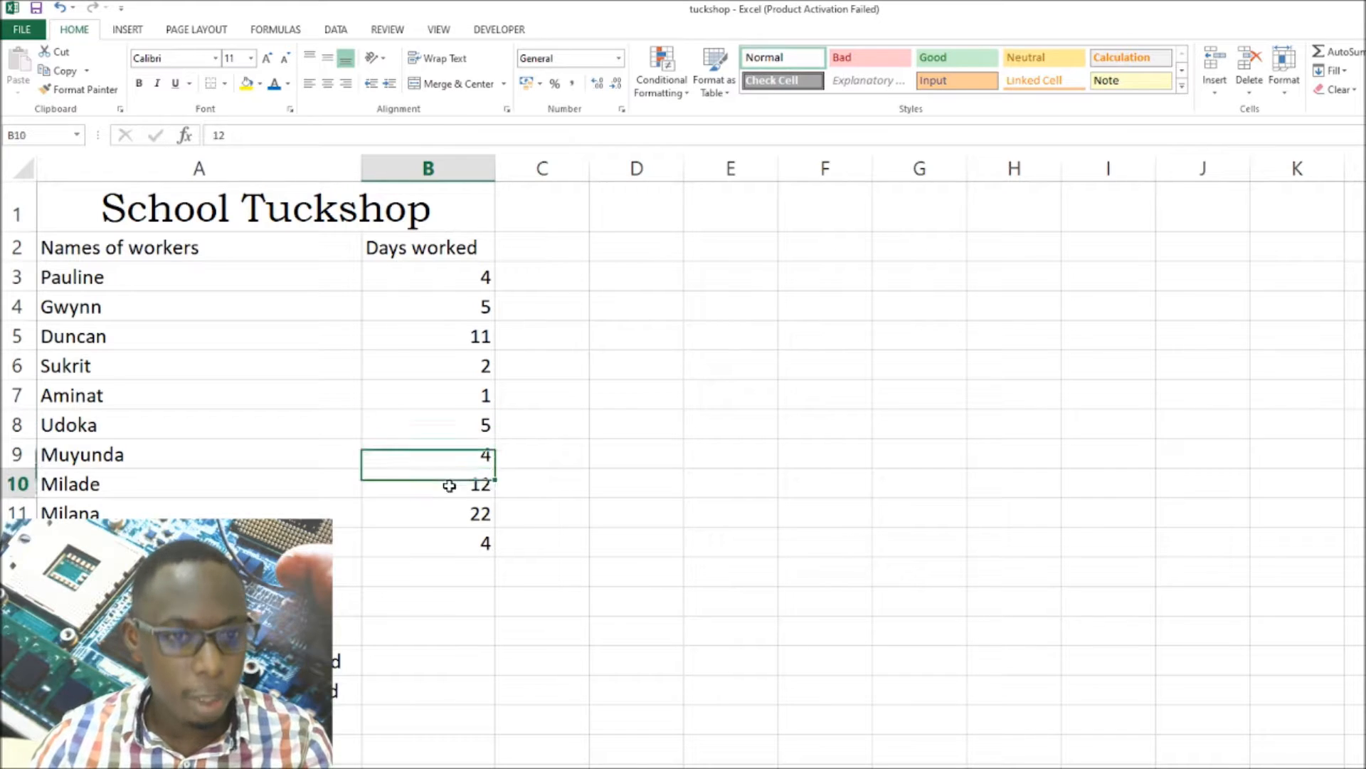
click(446, 536)
click(451, 517)
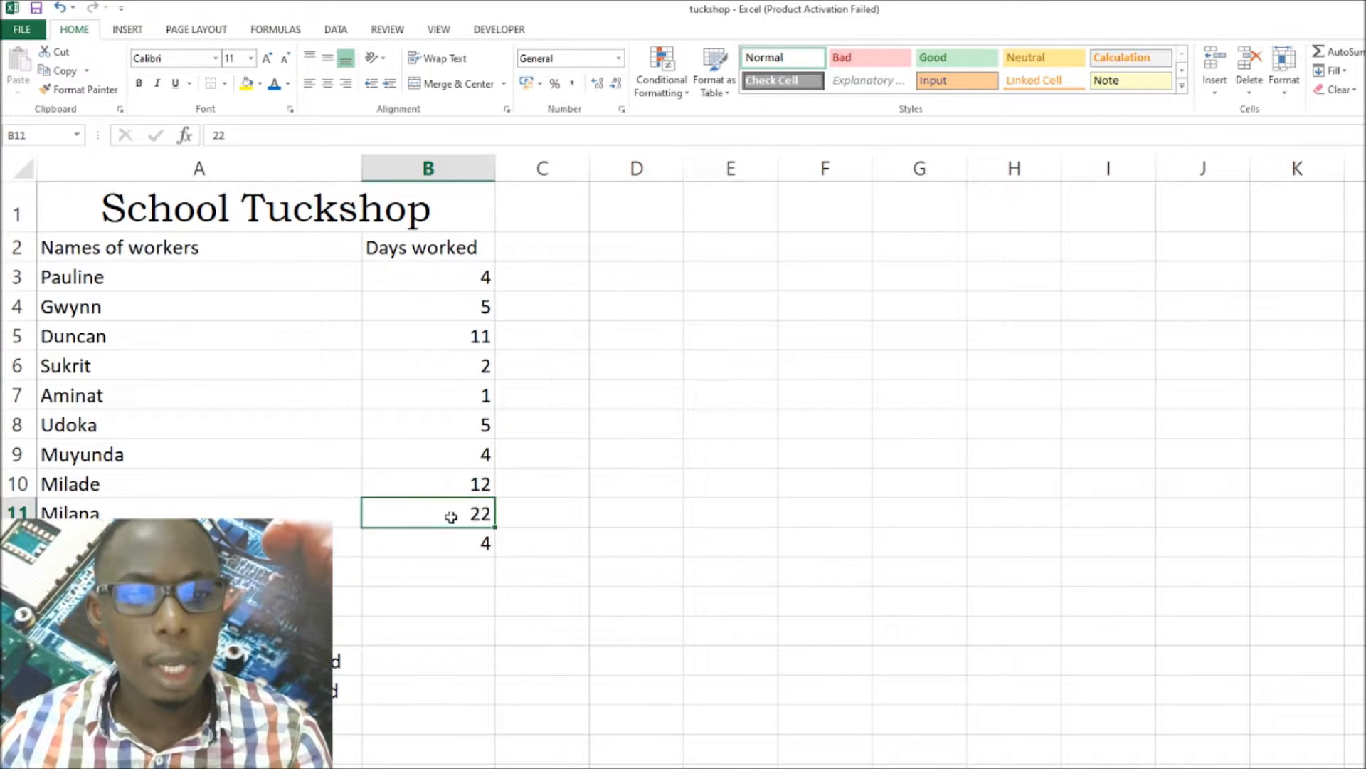
Calculate the total number of days worked in B14 with the formula =SUM(B3:B12).
click(418, 603)
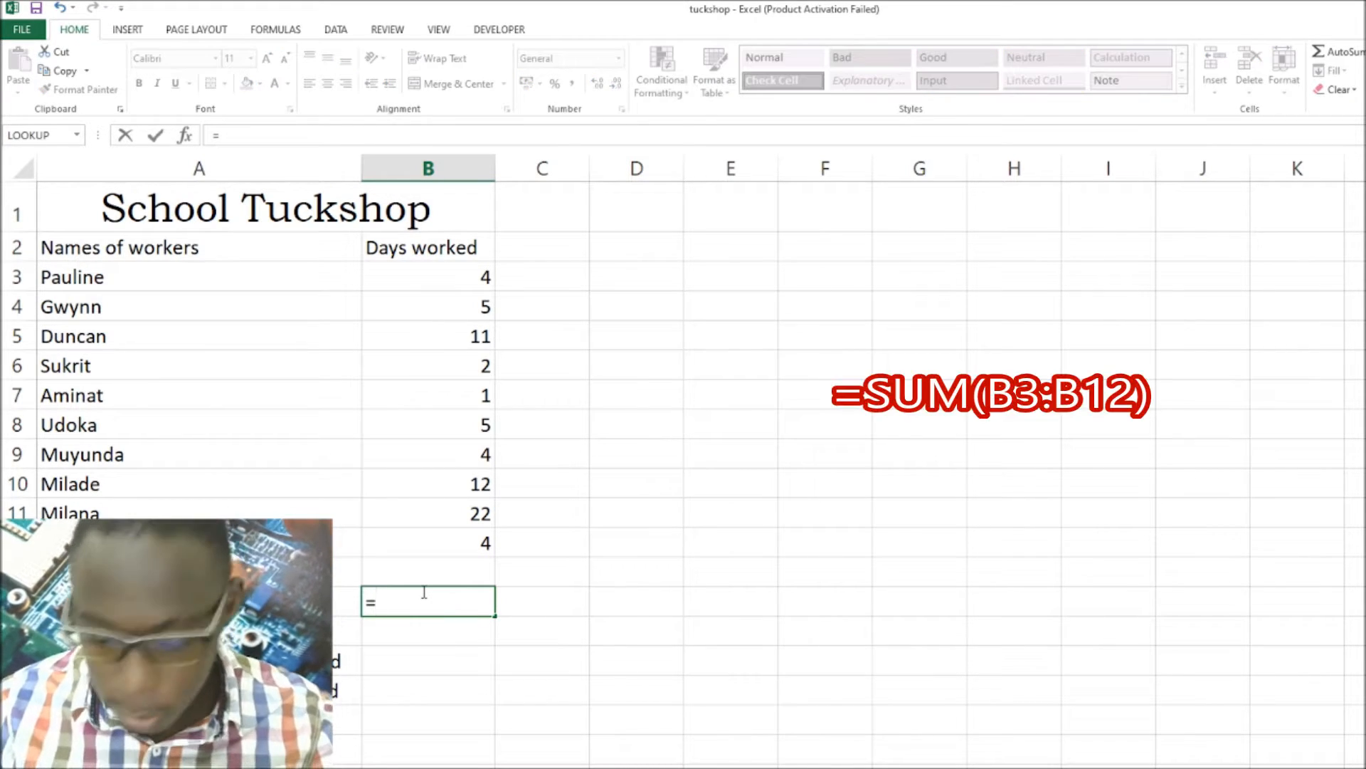
text(sm)
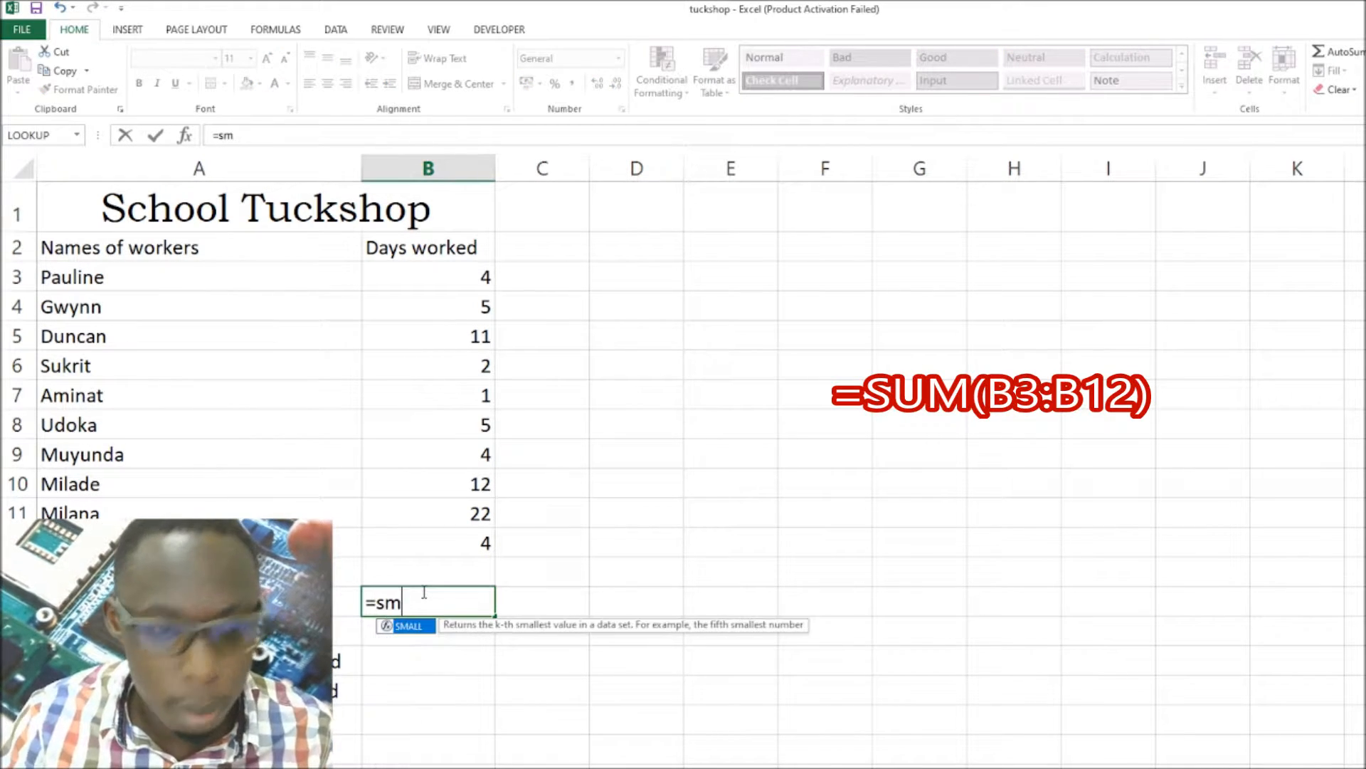
key(BackSpace)
text(um)
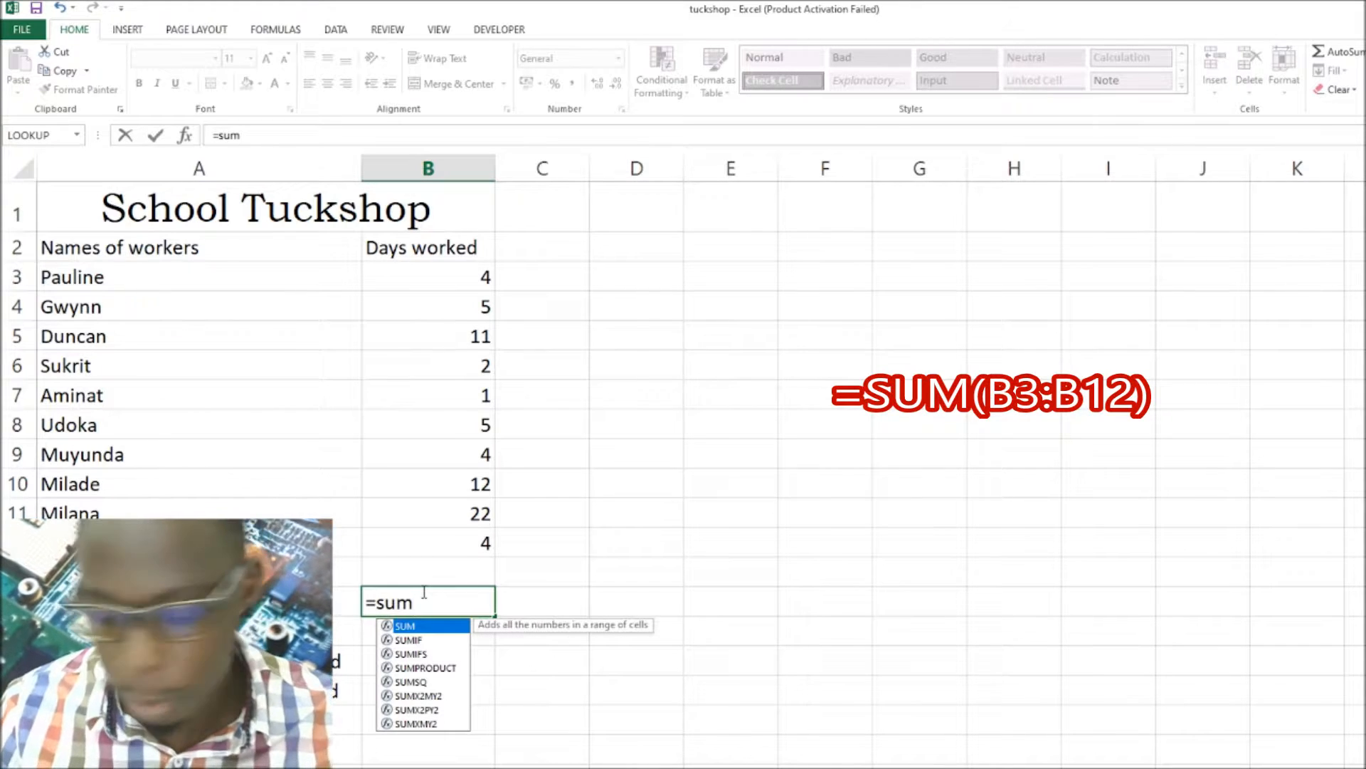
text(()
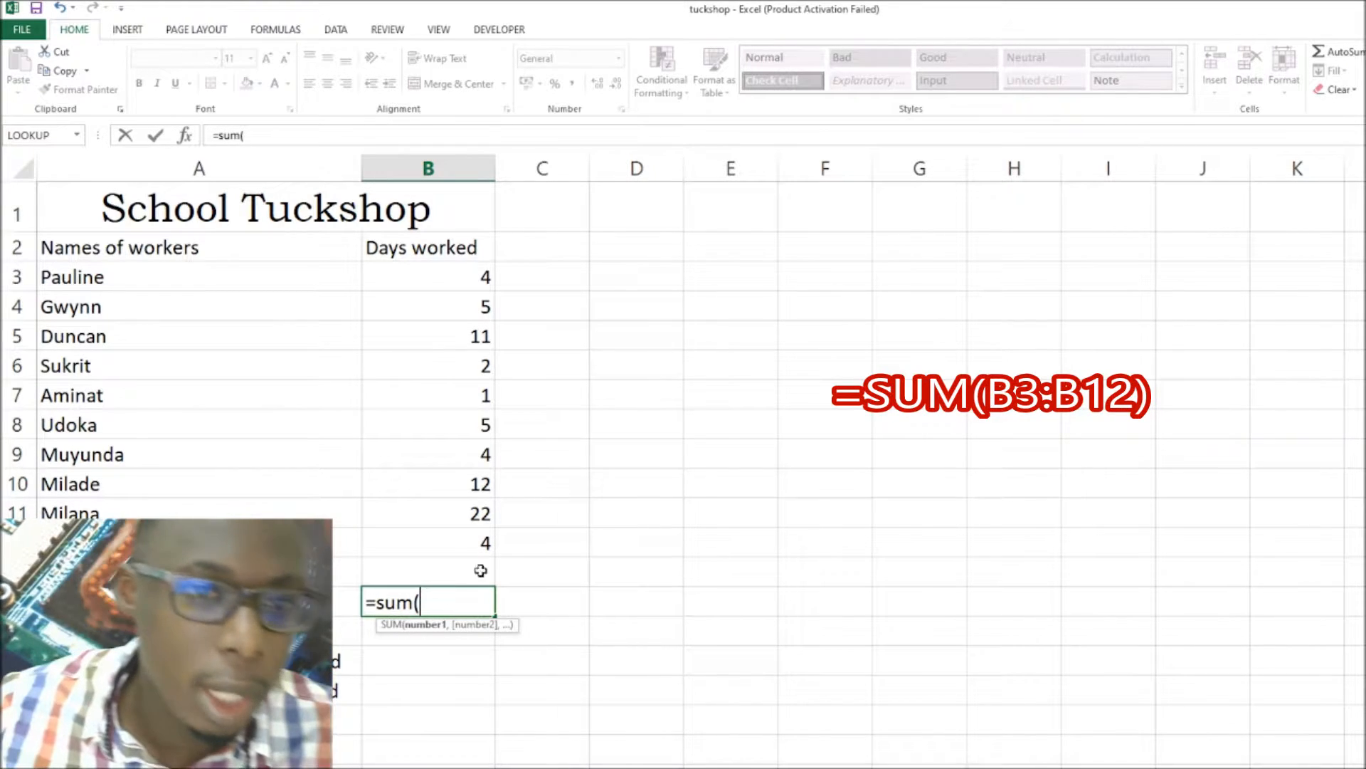
click(440, 274)
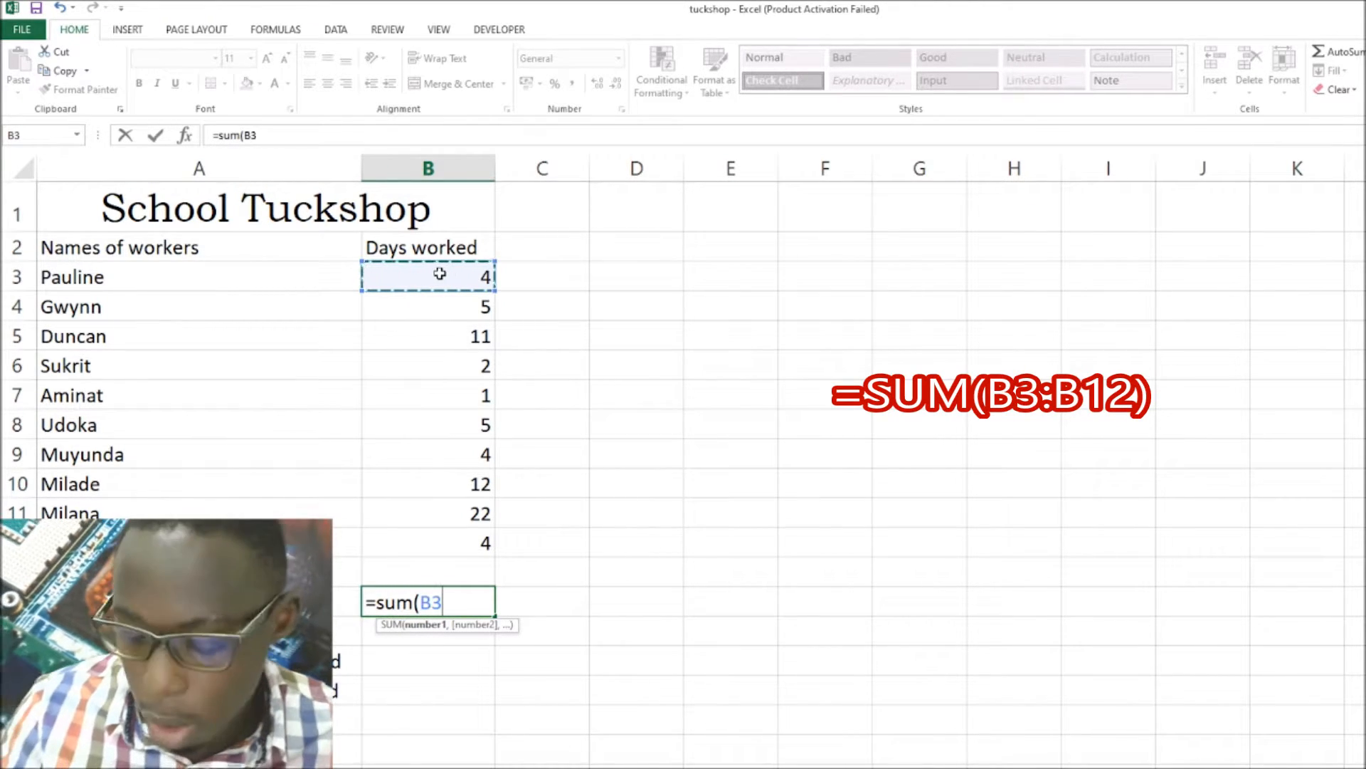
text(:)
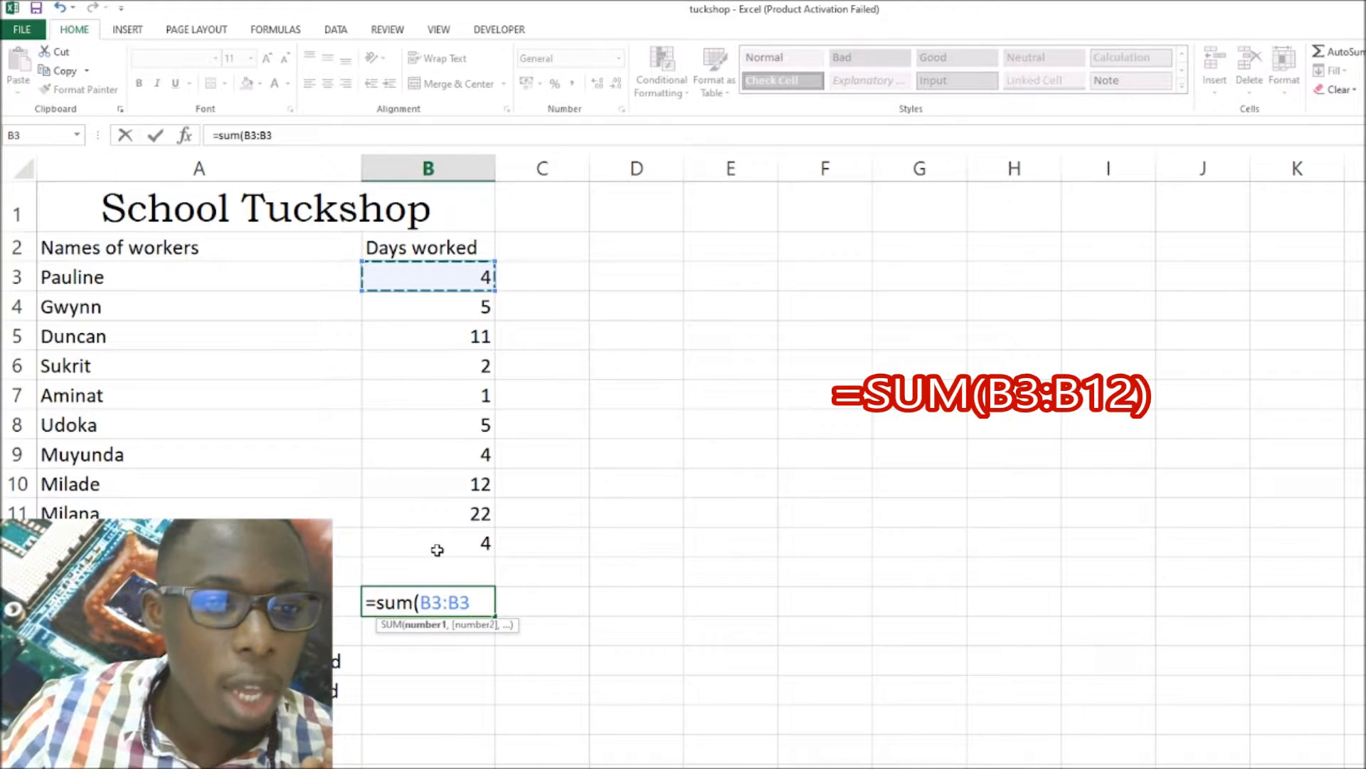
click(438, 544)
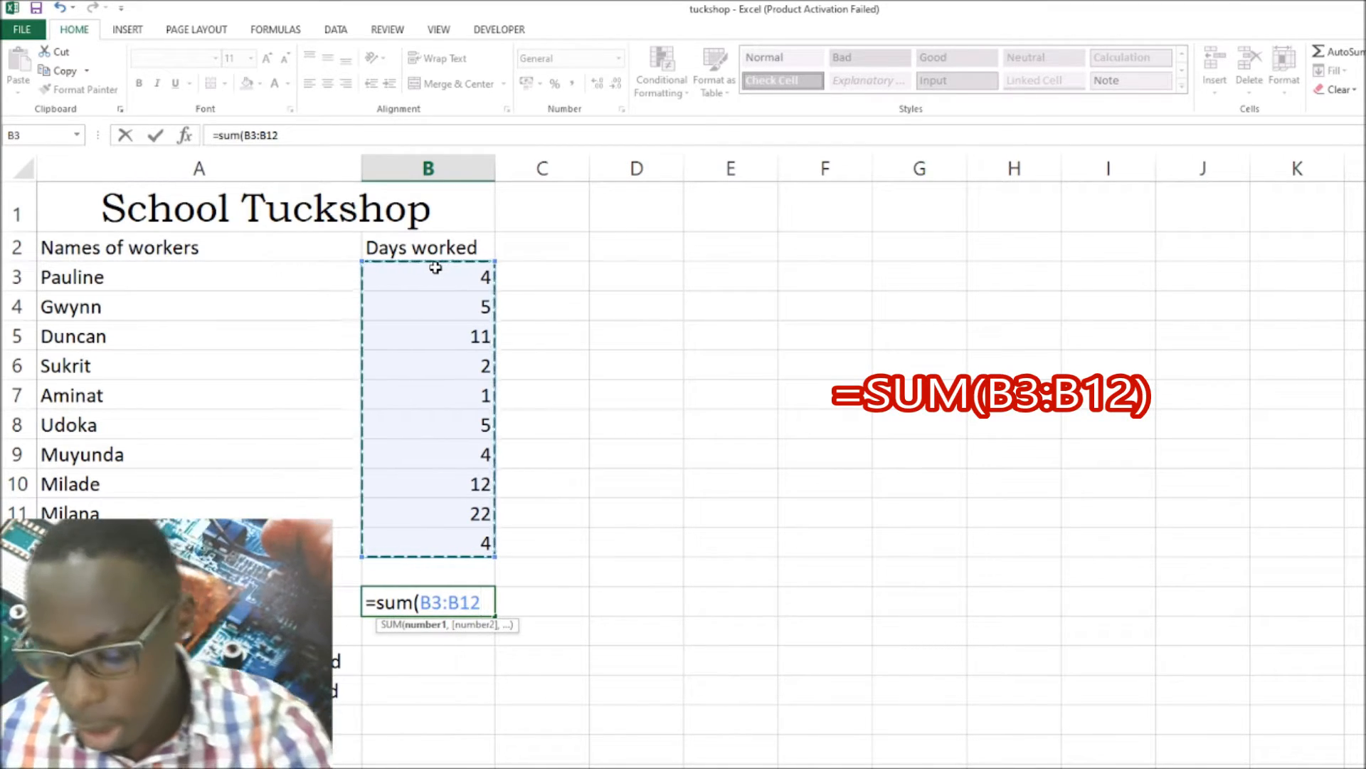
text())
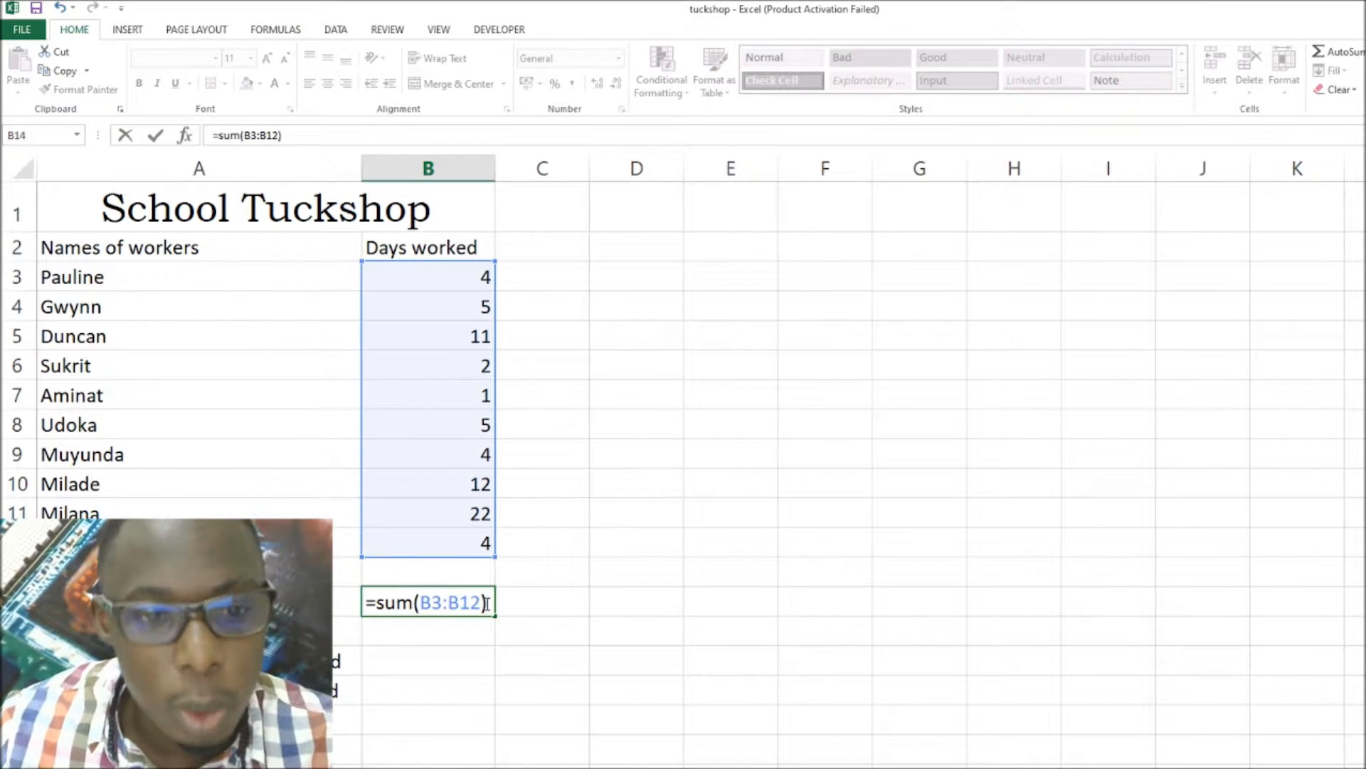
key(Return)
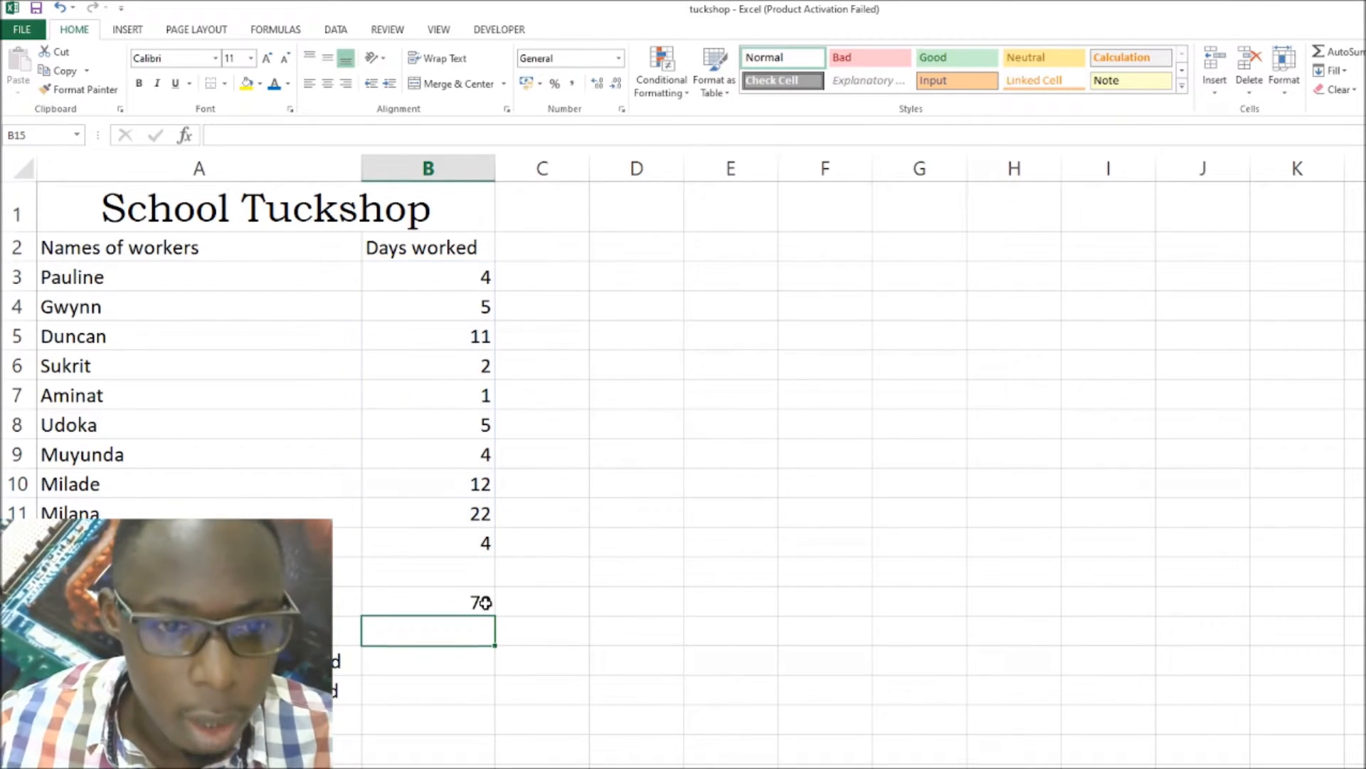
Calculate the total days worked in C14 by listing each cell separately, with the formula =SUM(B3,B4,B5,B6,B7,B8,B9,B10,B11,B12).
click(555, 601)
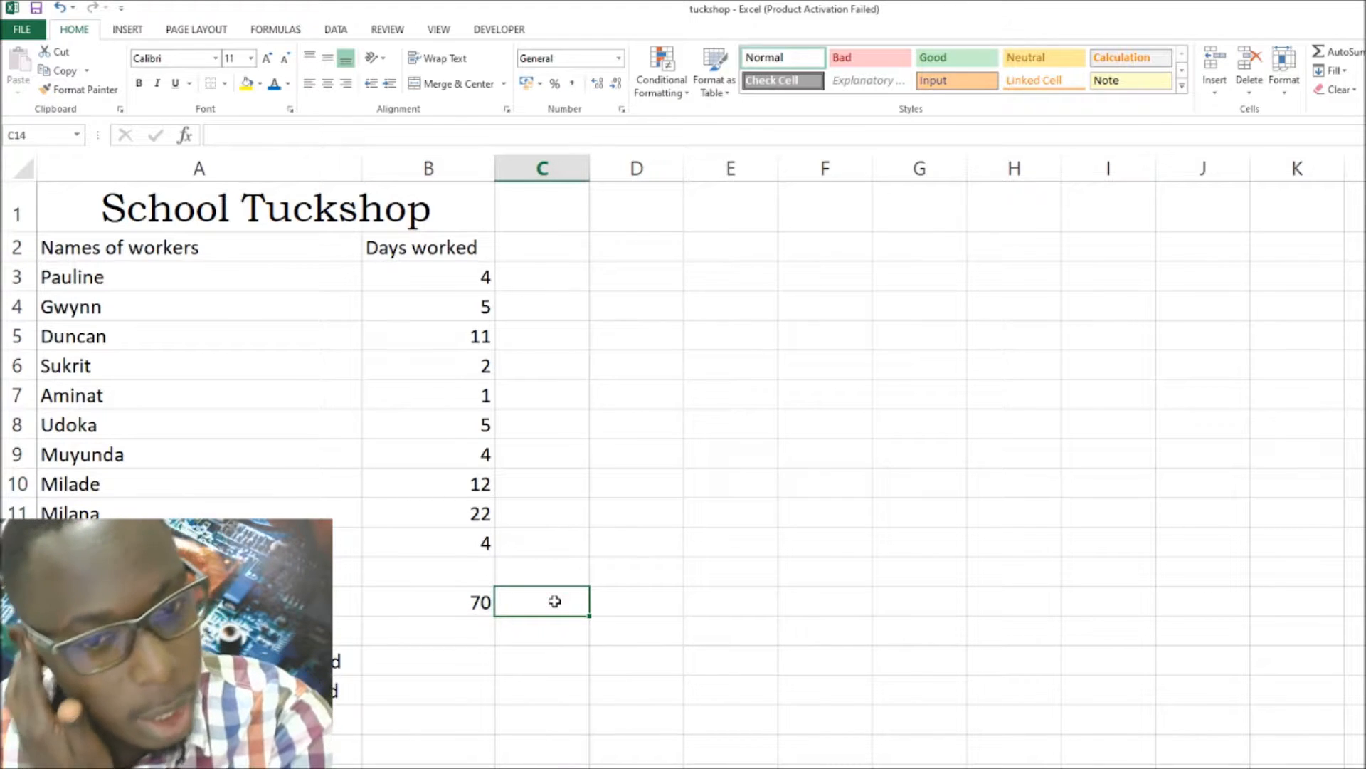
text(=)
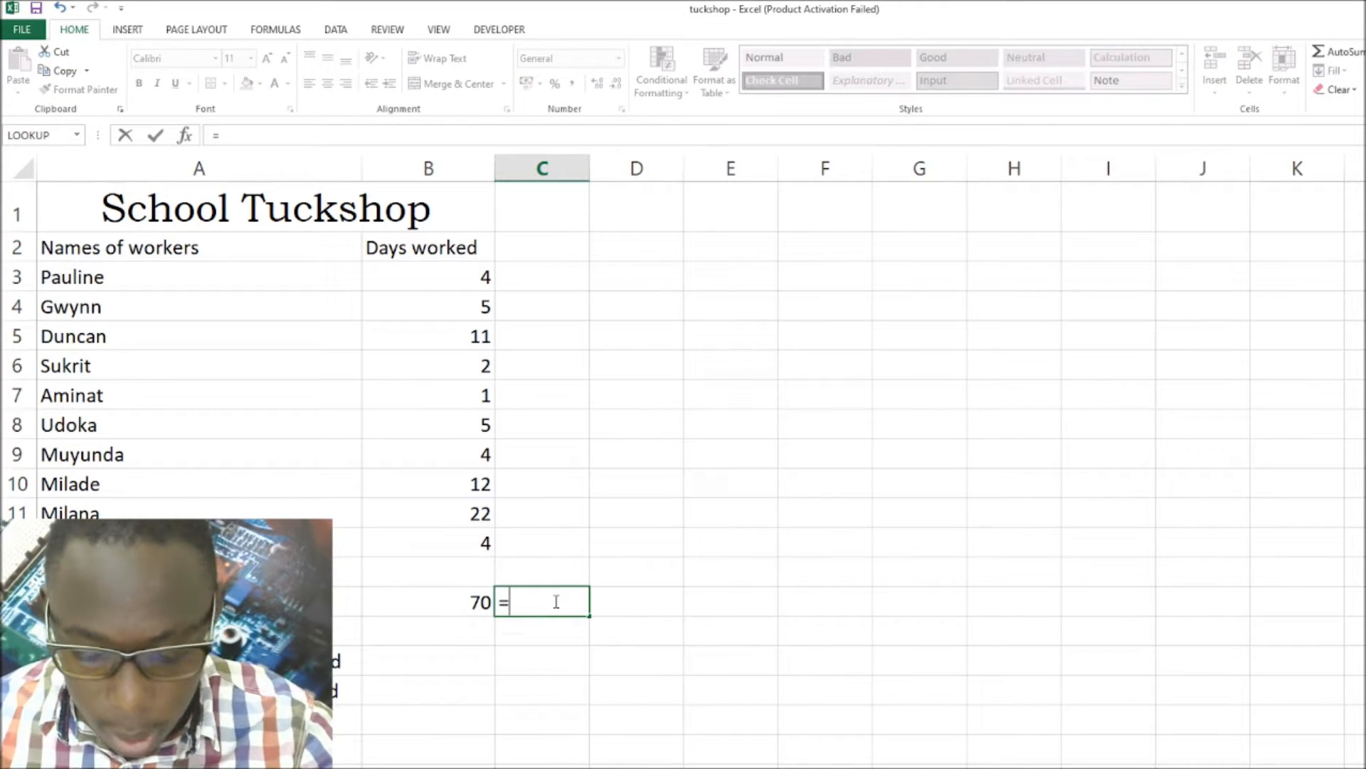
text(Sum)
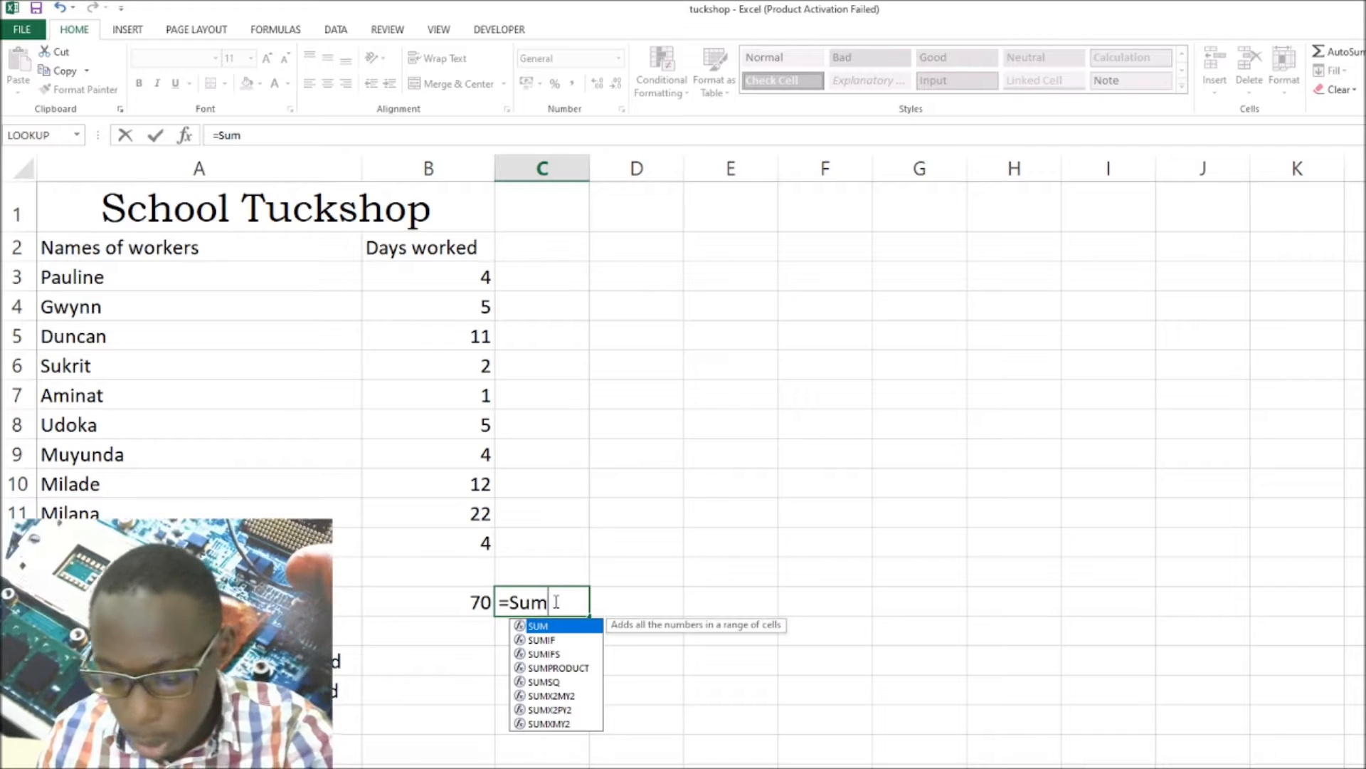
text(()
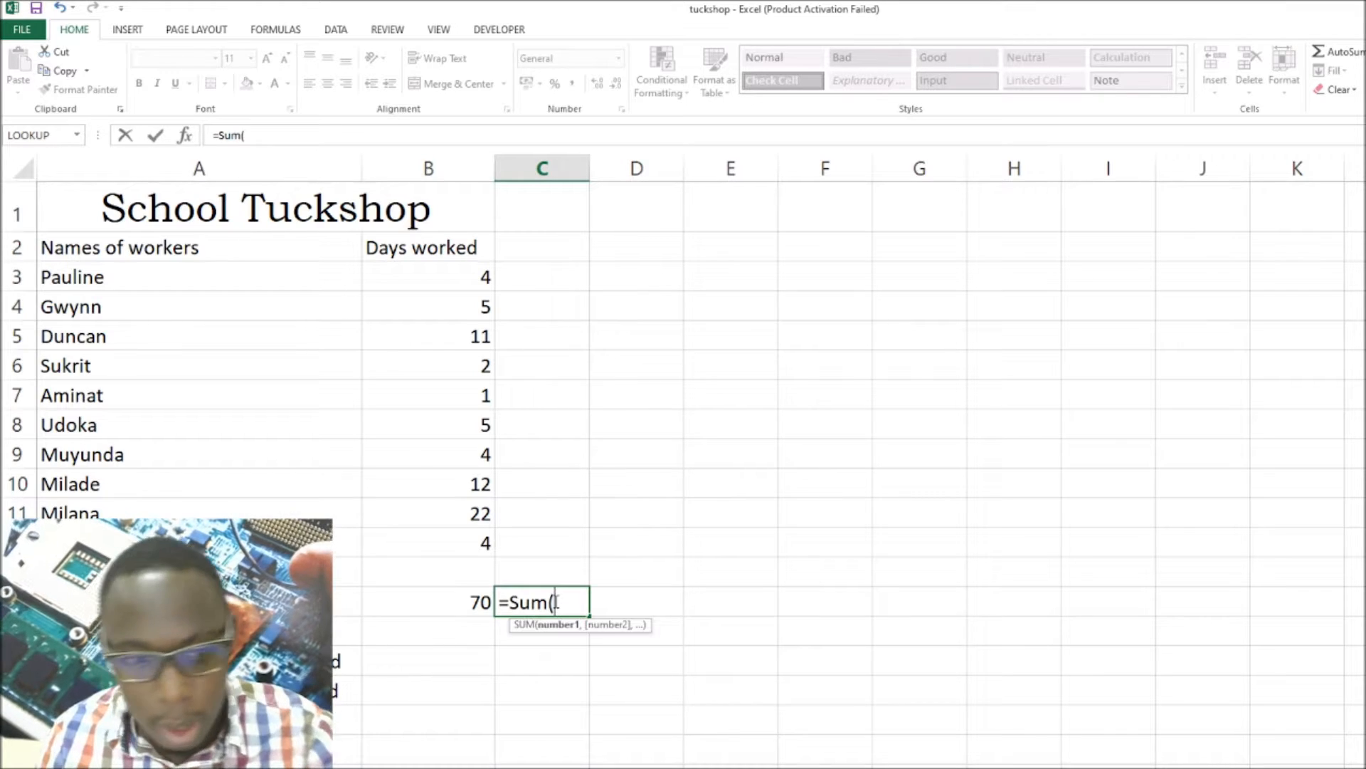
click(472, 279)
text(,)
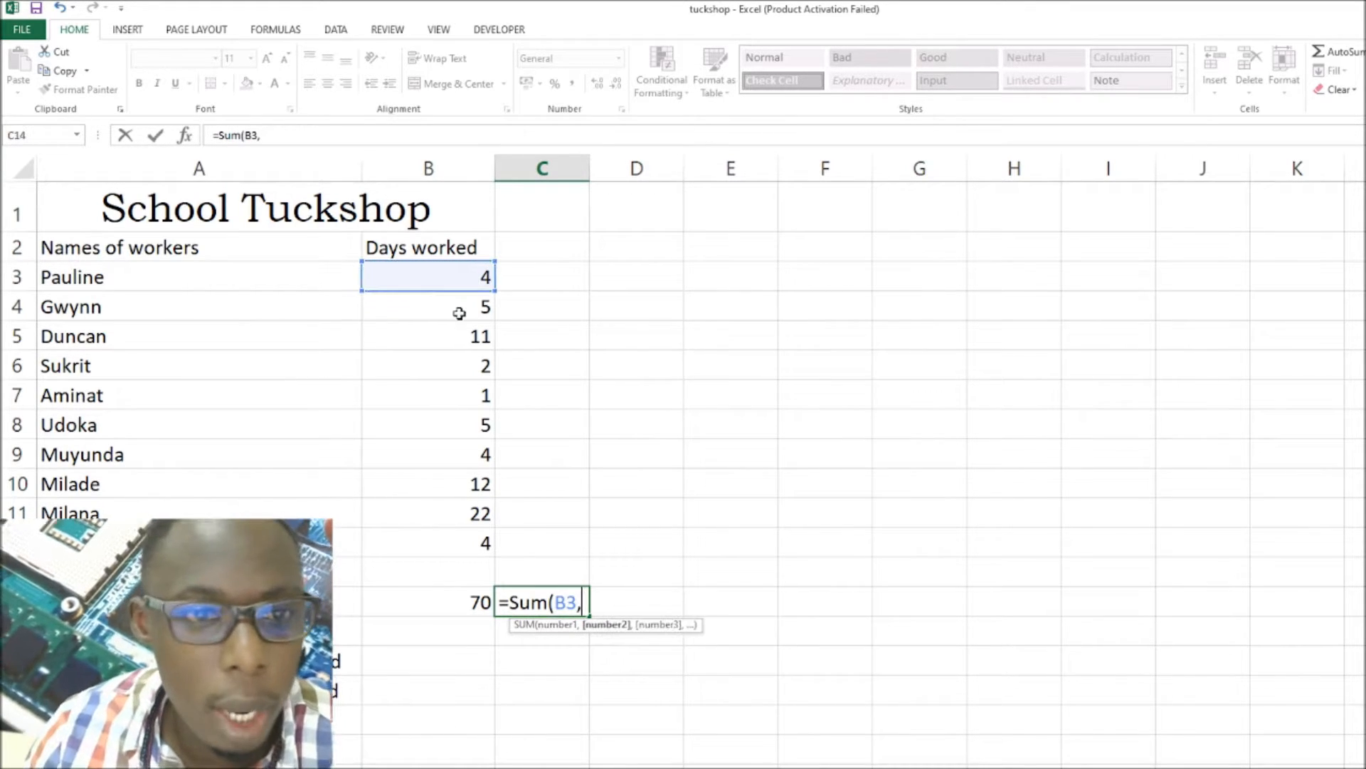
click(461, 313)
text(,)
click(459, 337)
text(,)
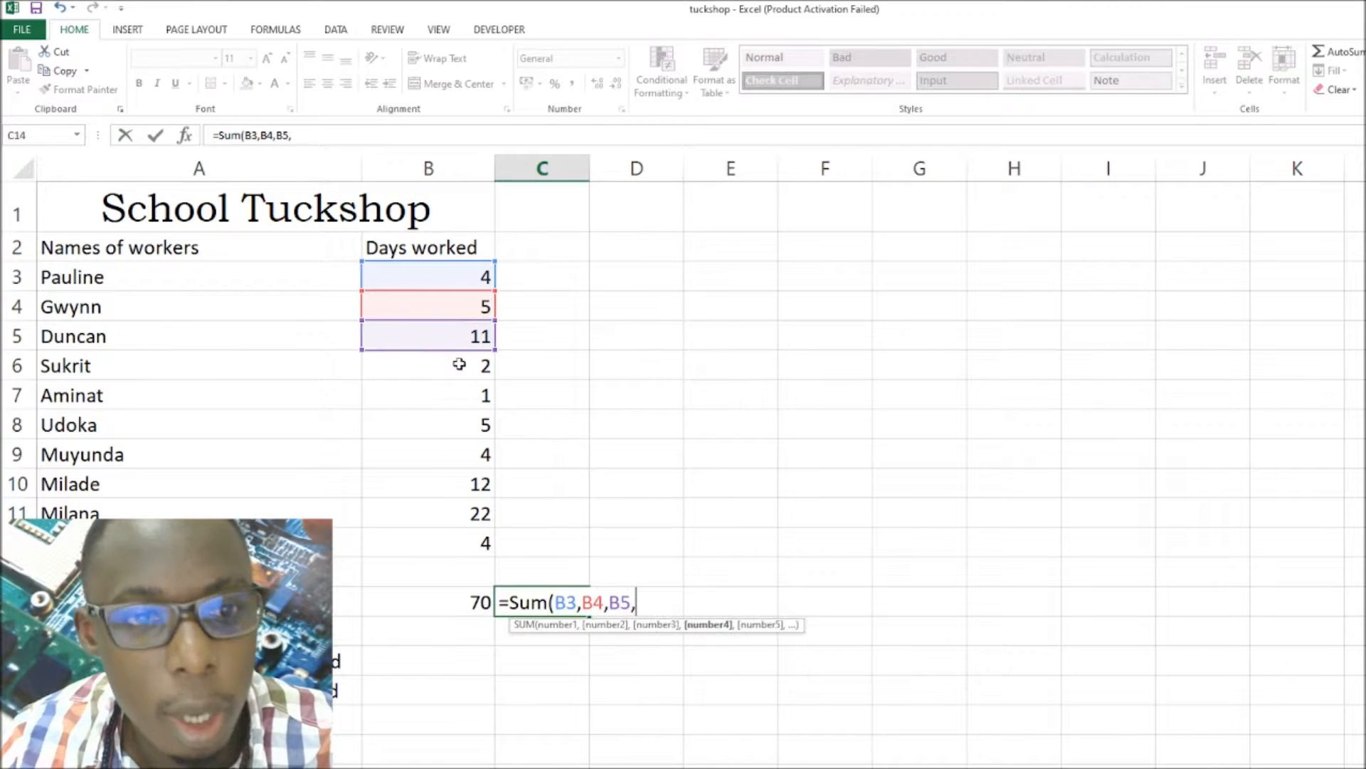
click(459, 364)
text(,)
click(451, 399)
text(,)
click(452, 426)
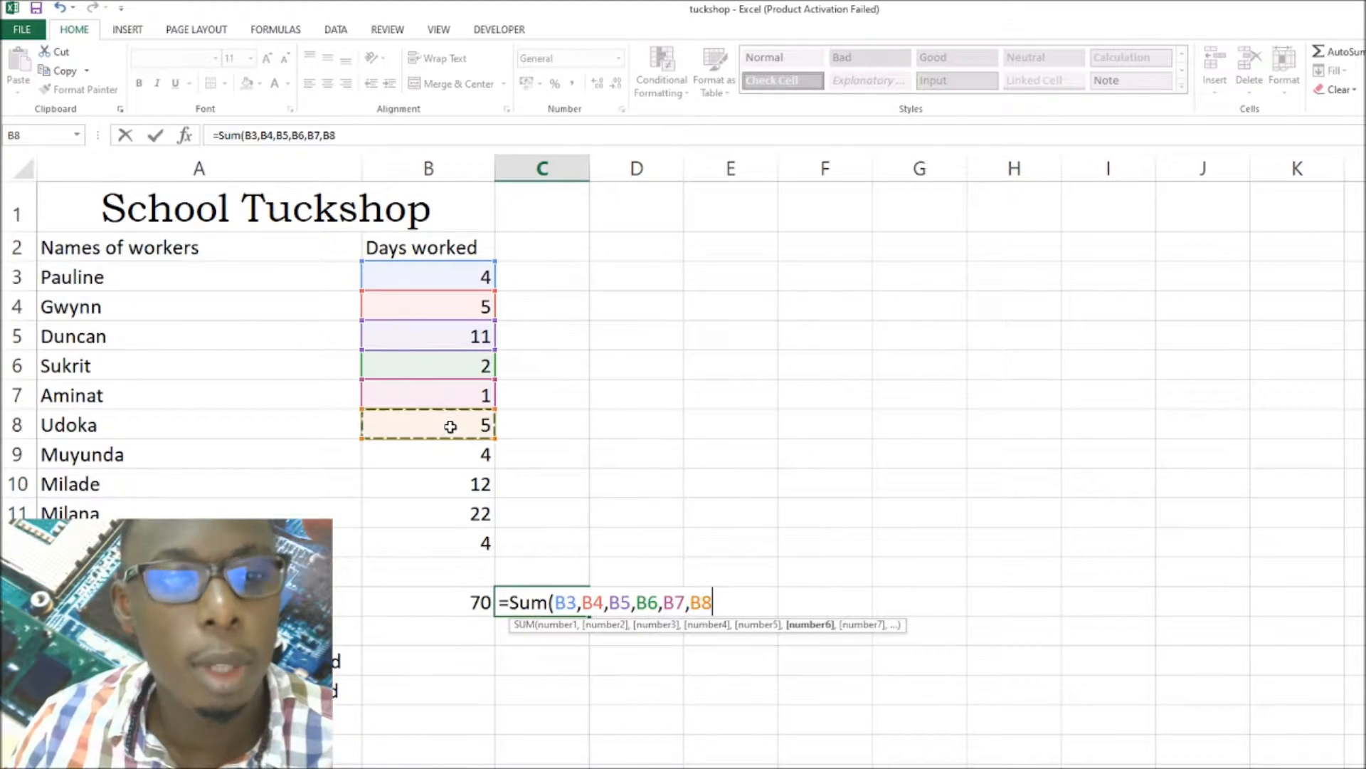
text(,)
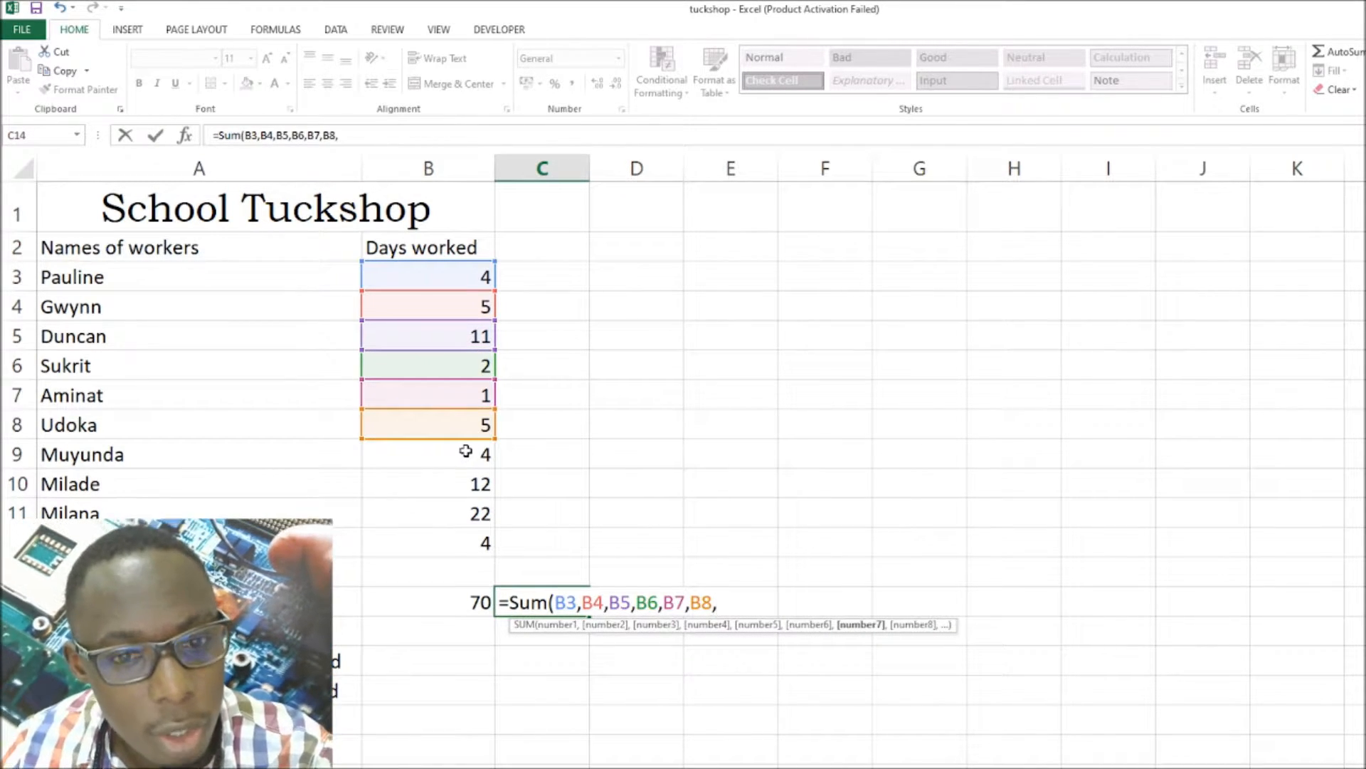
click(465, 451)
text(,)
click(453, 490)
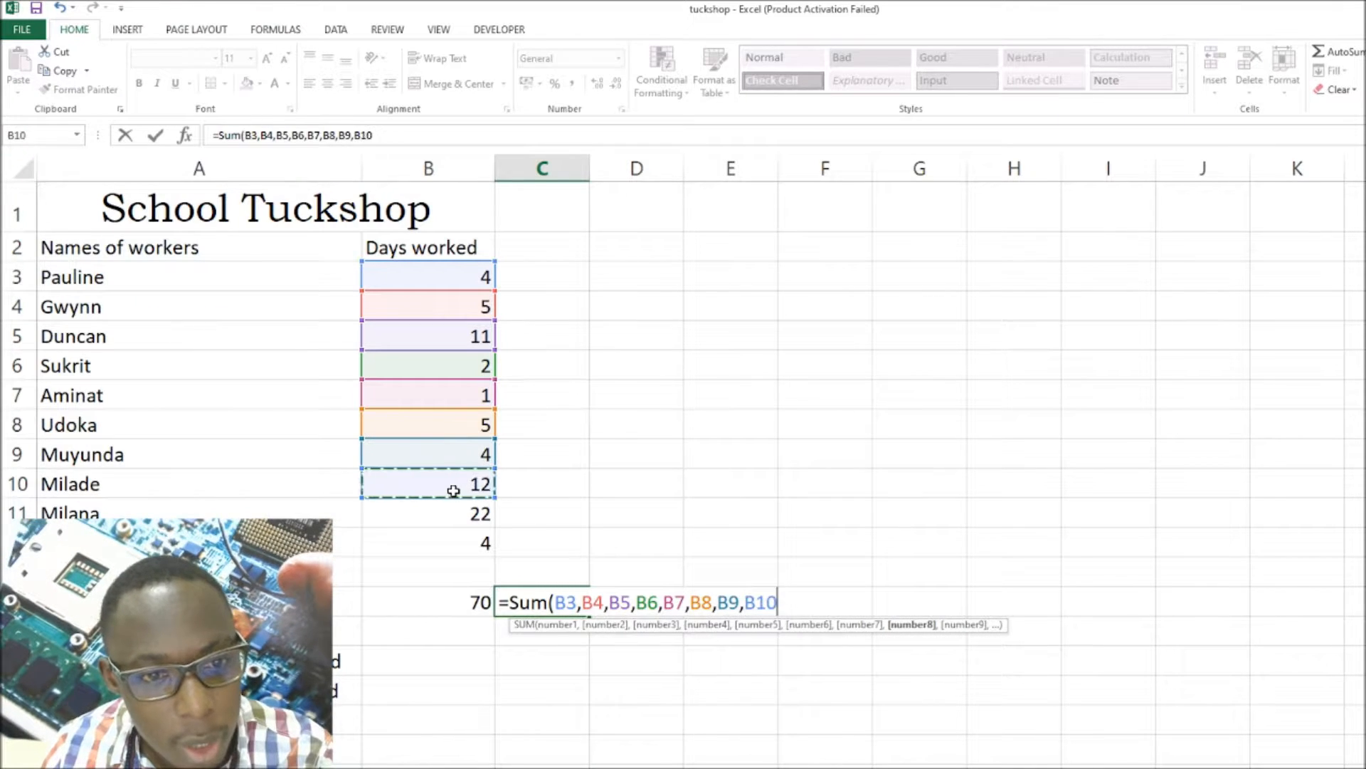
text(,)
click(453, 512)
text(,)
click(454, 540)
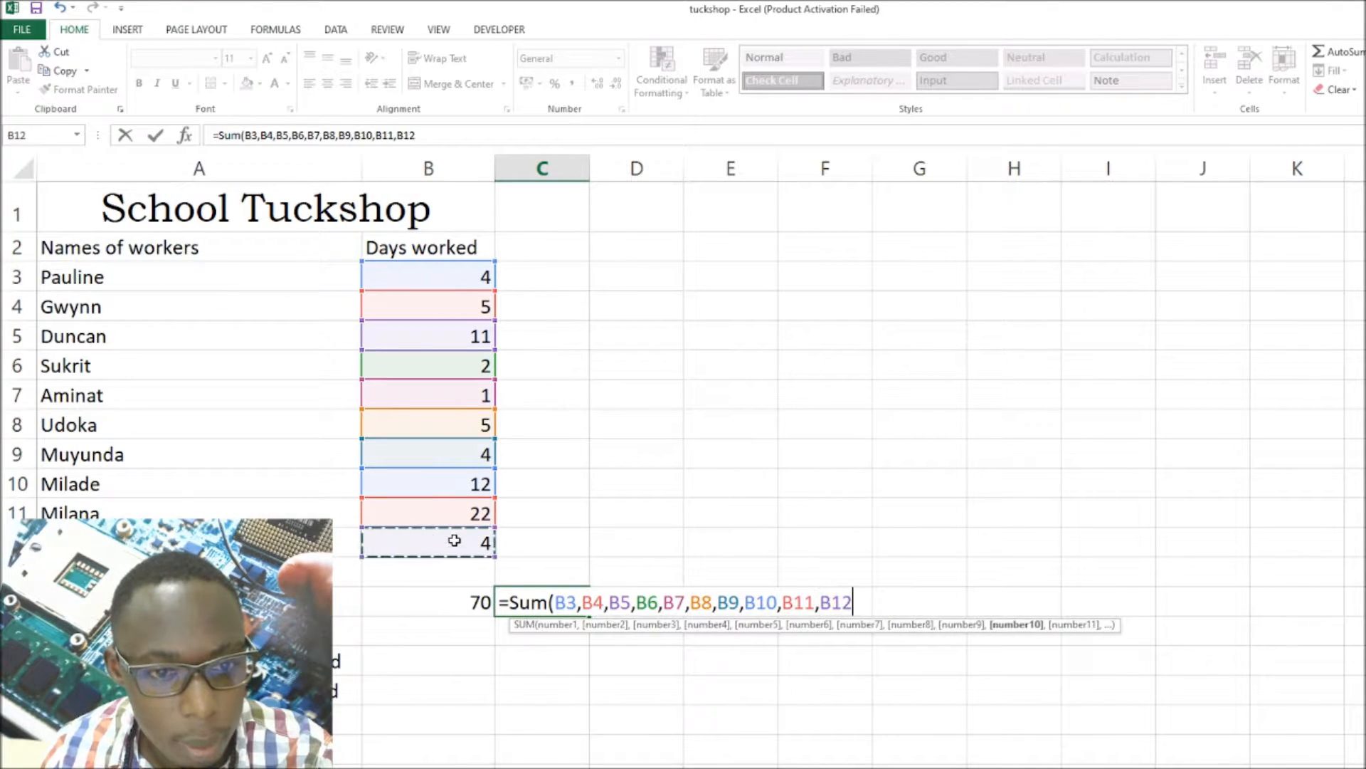
text())
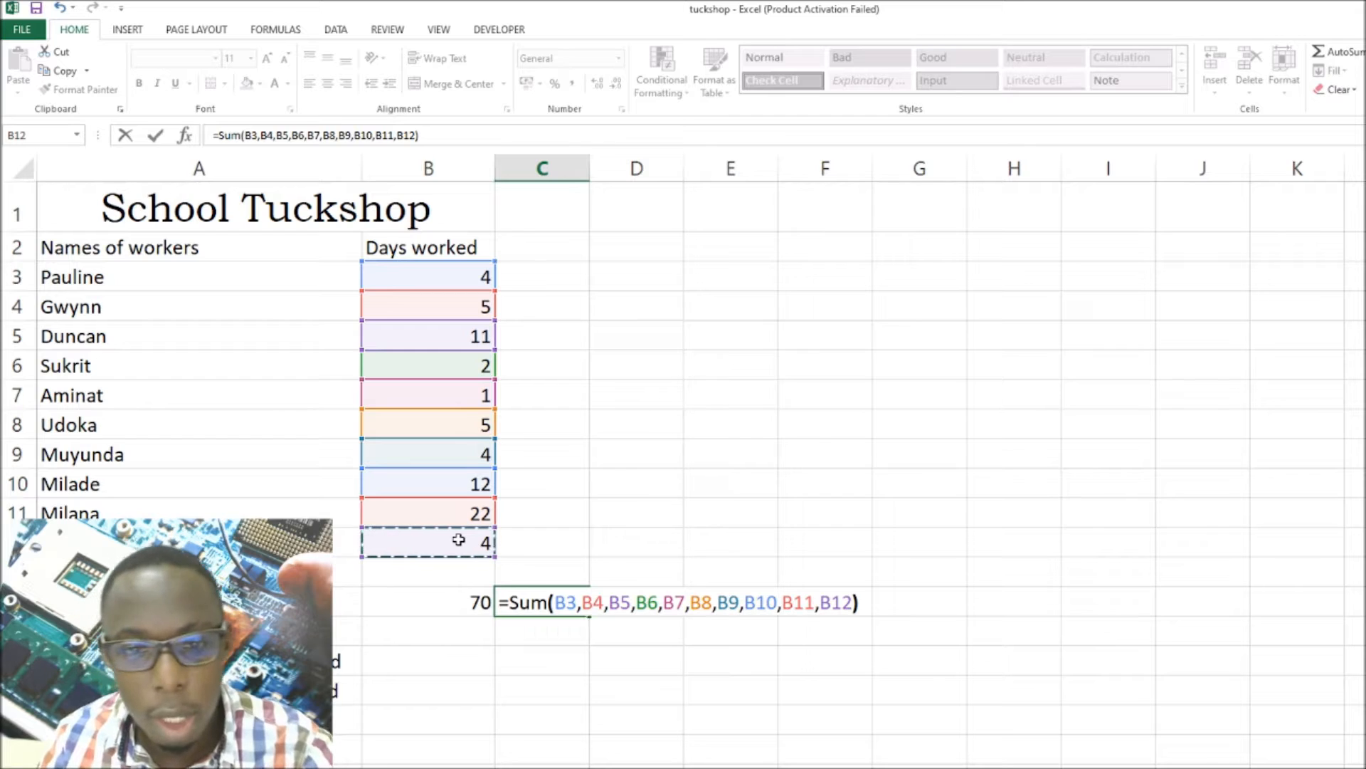
key(Return)
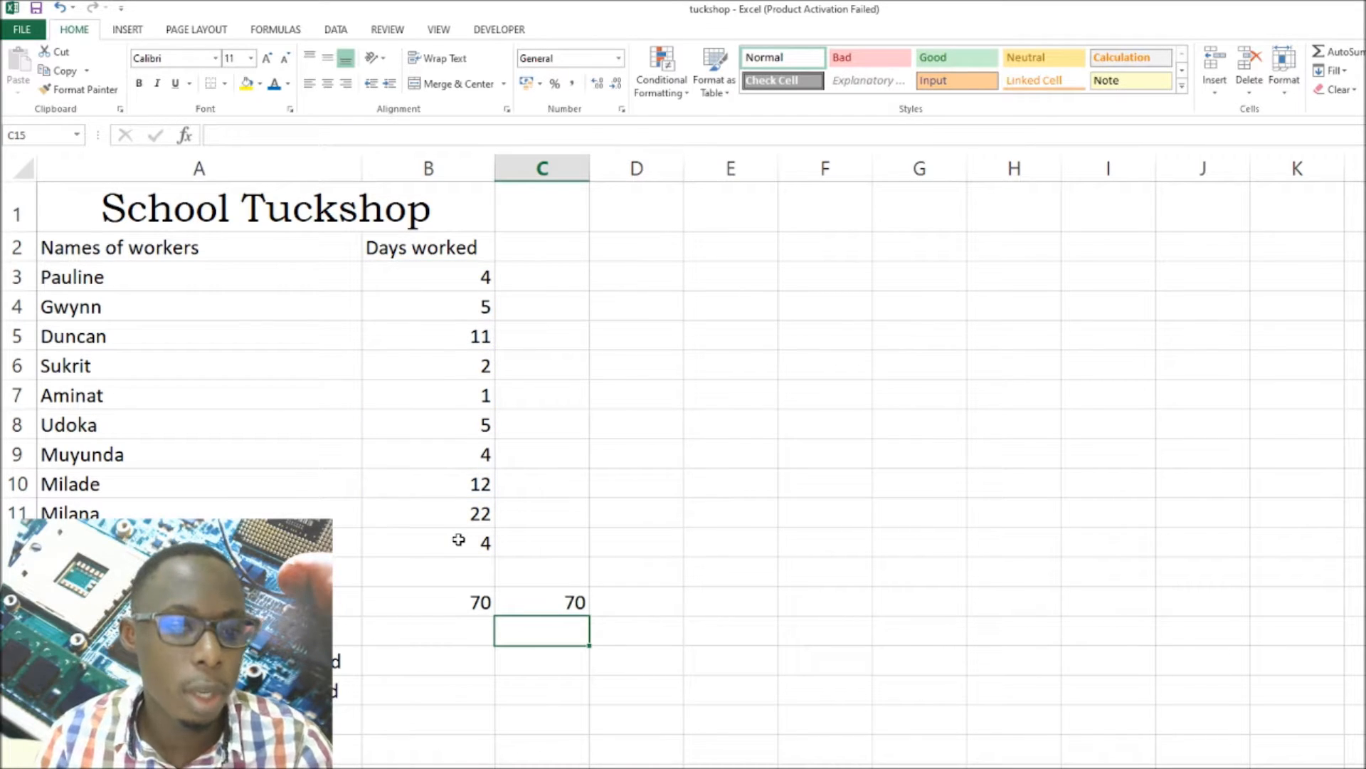
Review the totals in row 14 and the days-worked range B3:B12 with its worker names, going through A3 to A5.
click(473, 609)
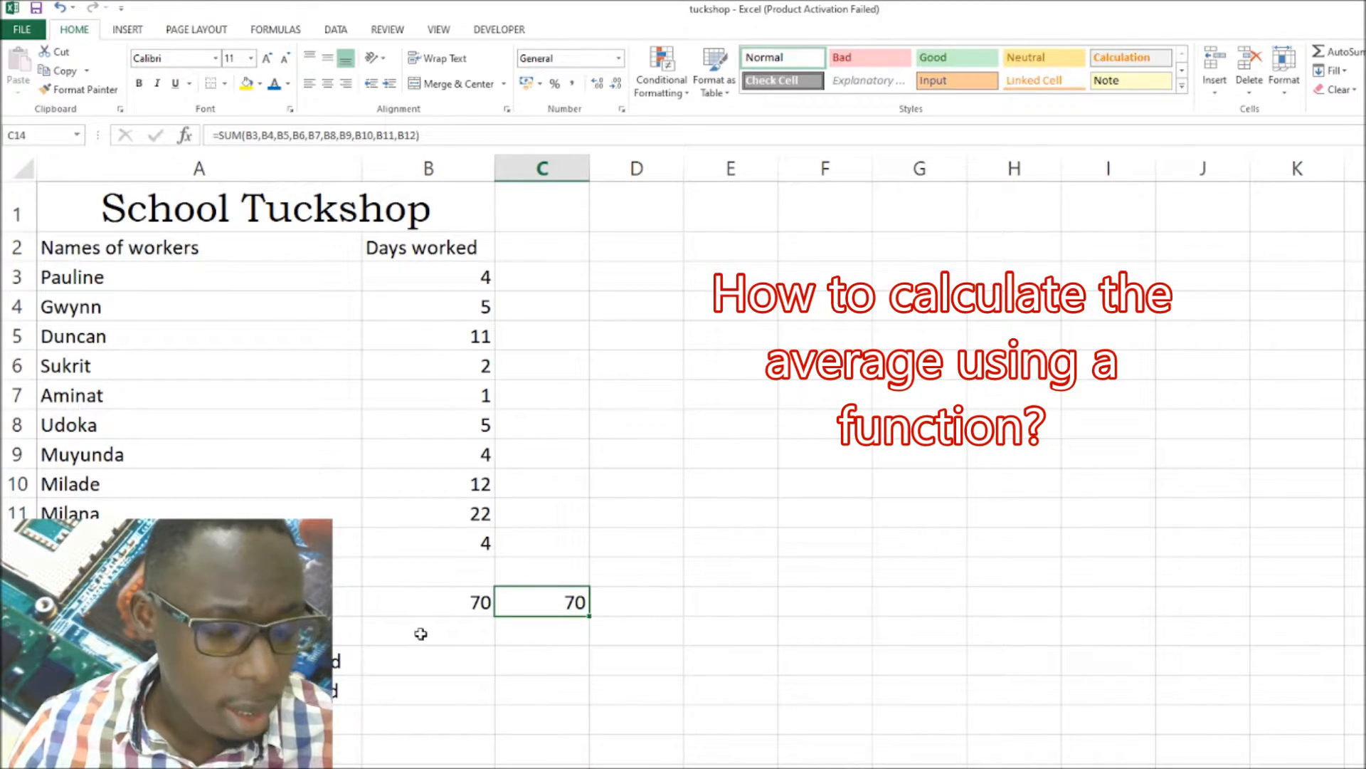
click(531, 629)
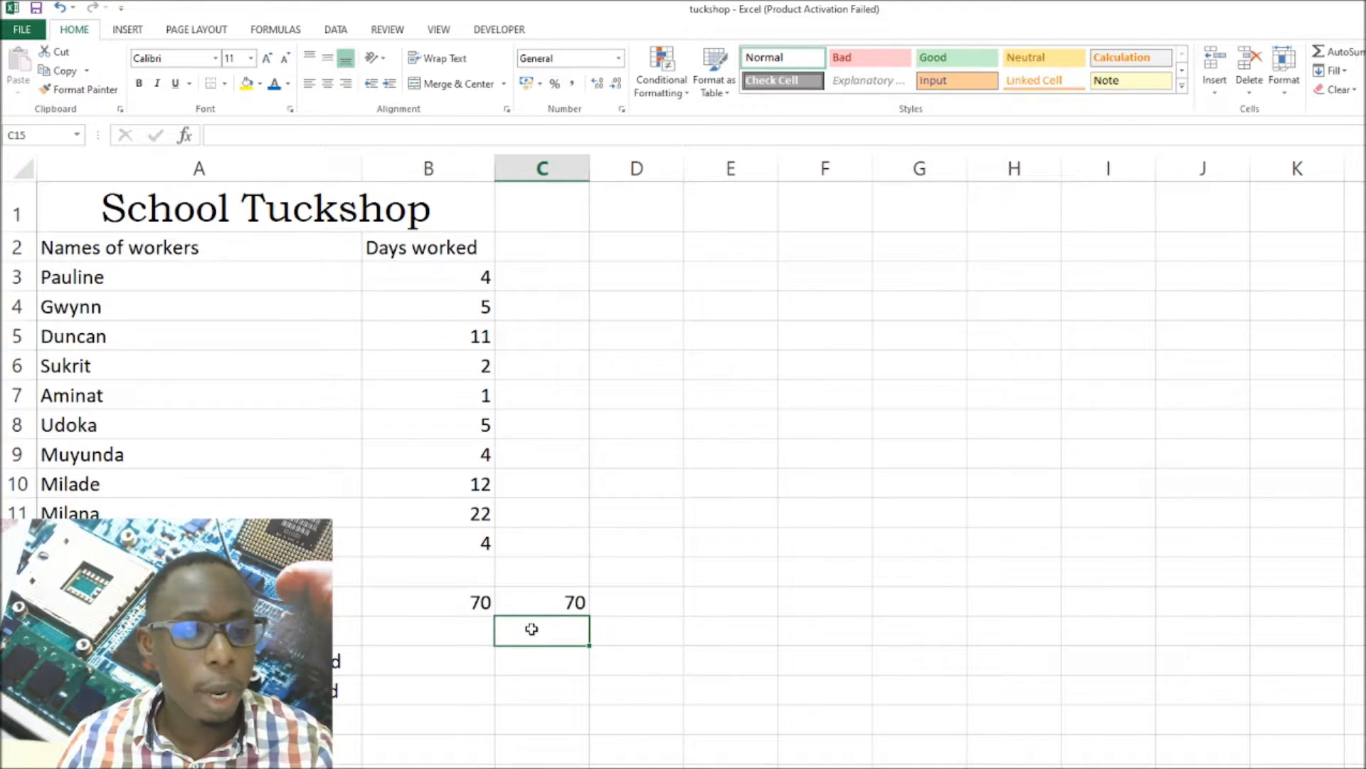
drag(463, 273, 491, 541)
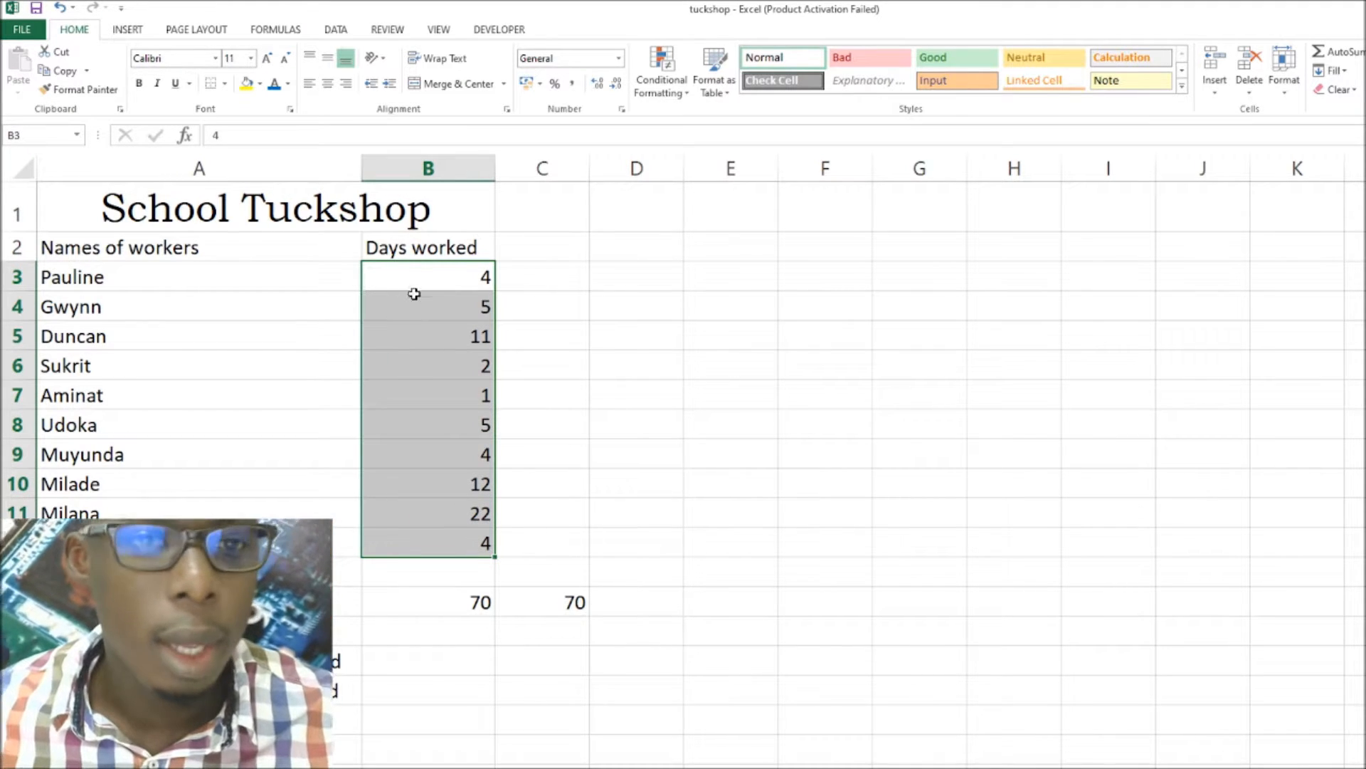
click(183, 284)
click(186, 302)
click(188, 334)
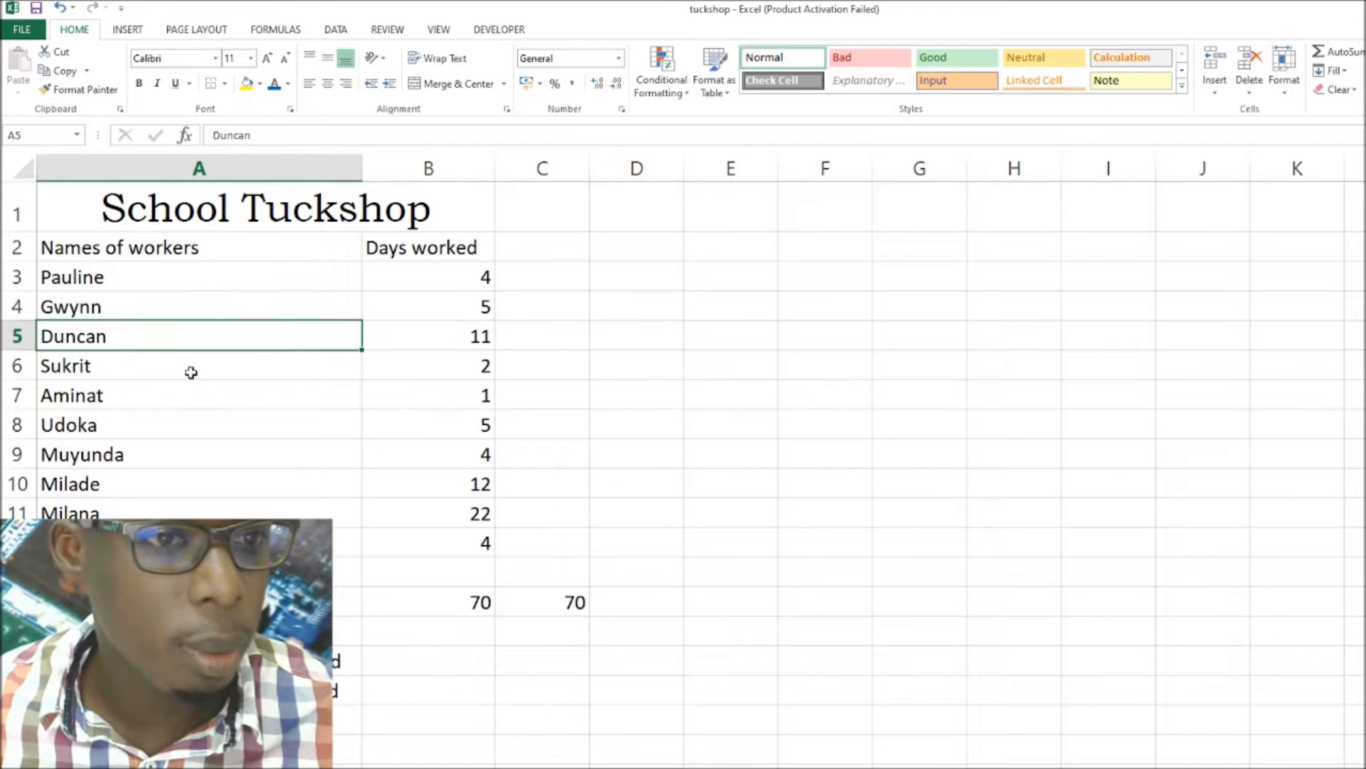
Go through the workers' names in column A and the days-worked values in B3:B12.
click(190, 367)
click(197, 397)
click(207, 427)
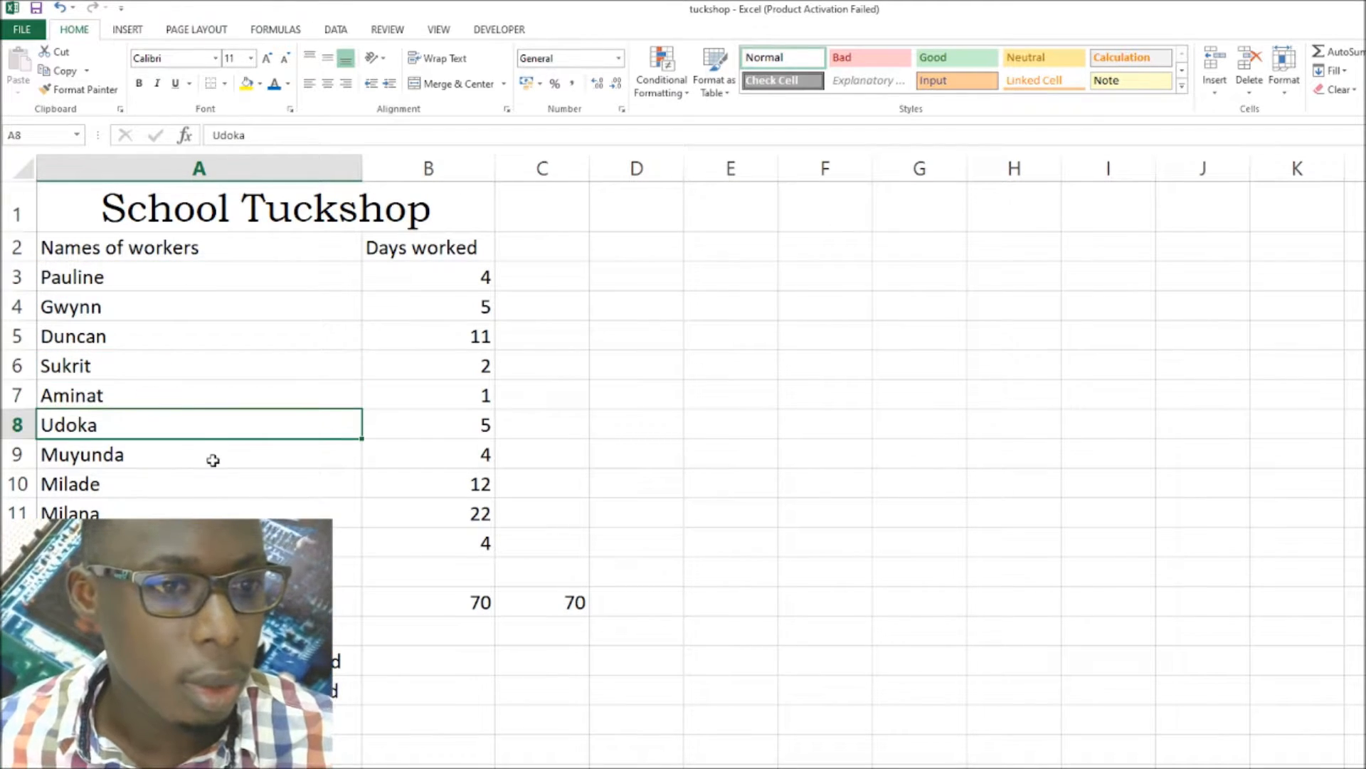
click(211, 456)
click(214, 486)
click(221, 511)
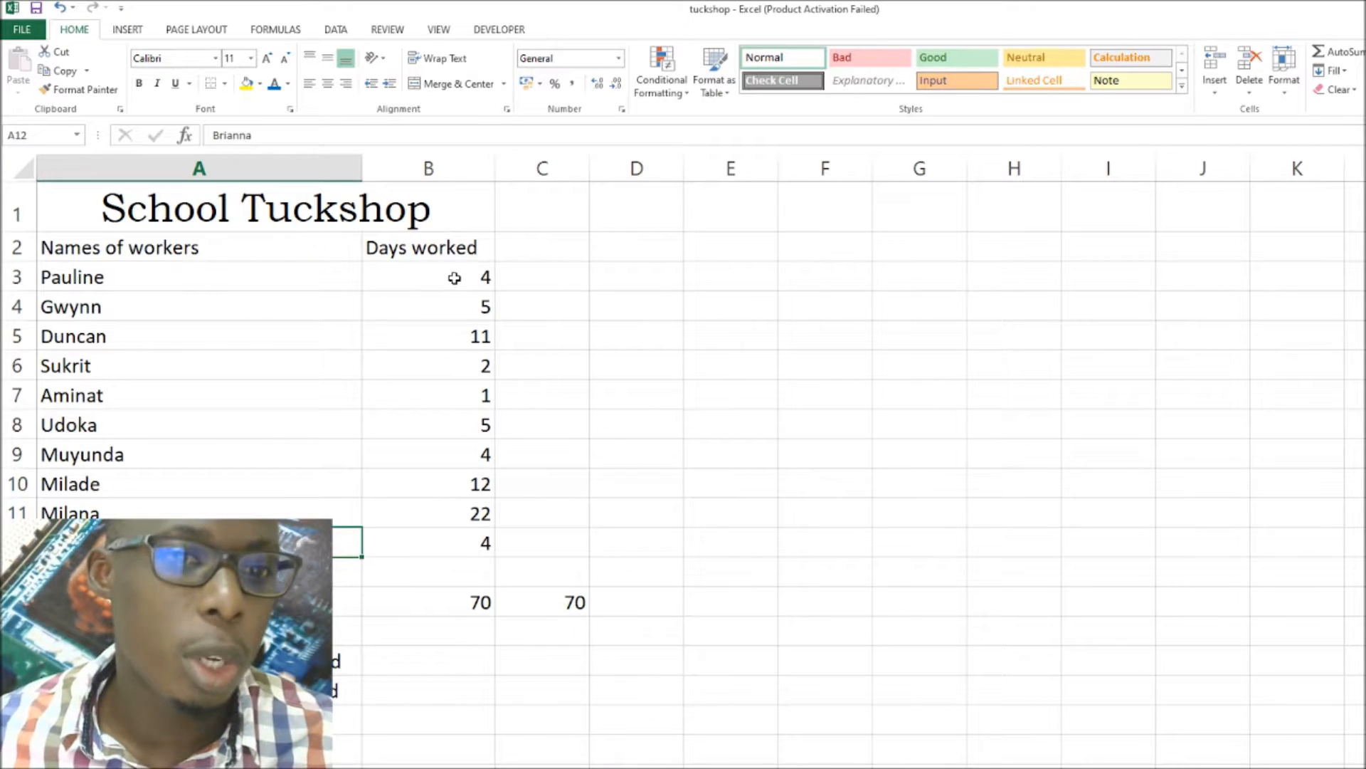
drag(458, 275, 458, 540)
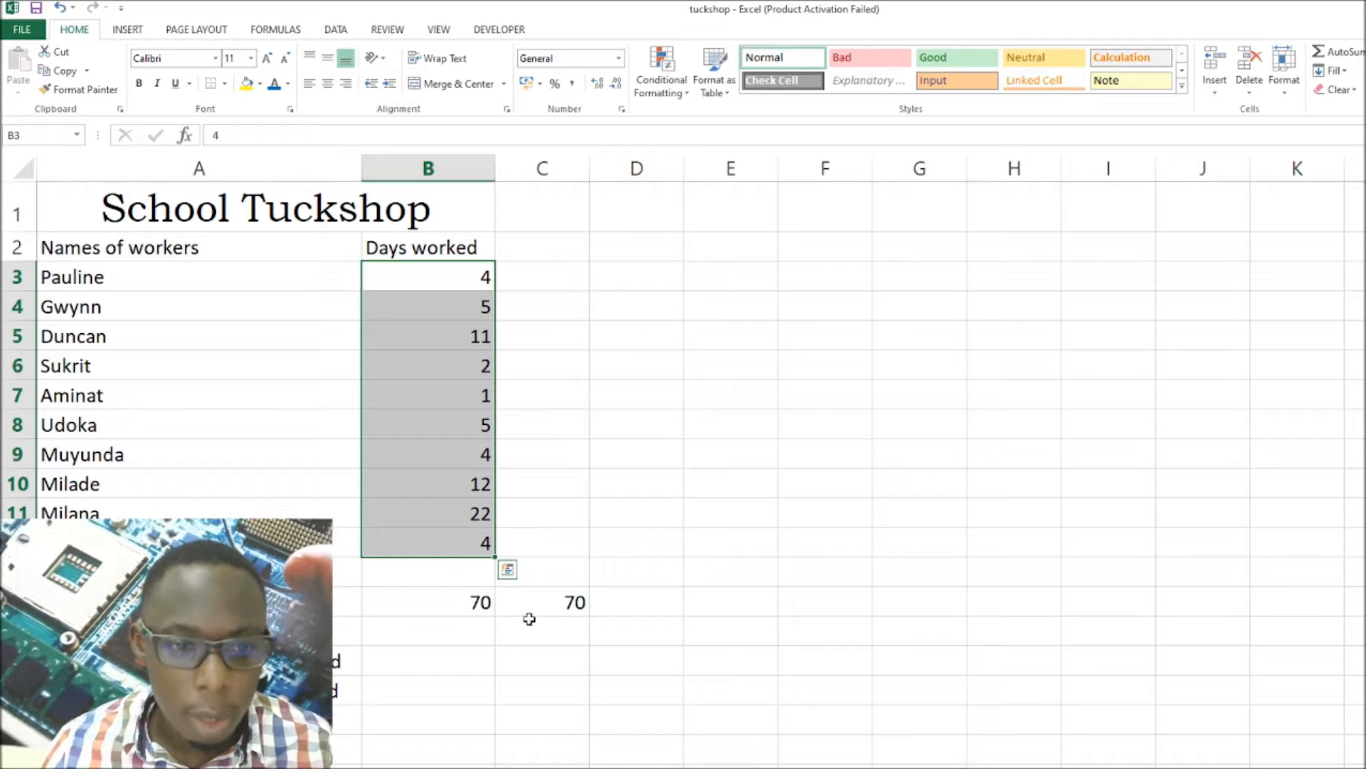
Calculate the average days worked in cell B15 with the range formula =average(B3:B12).
click(452, 637)
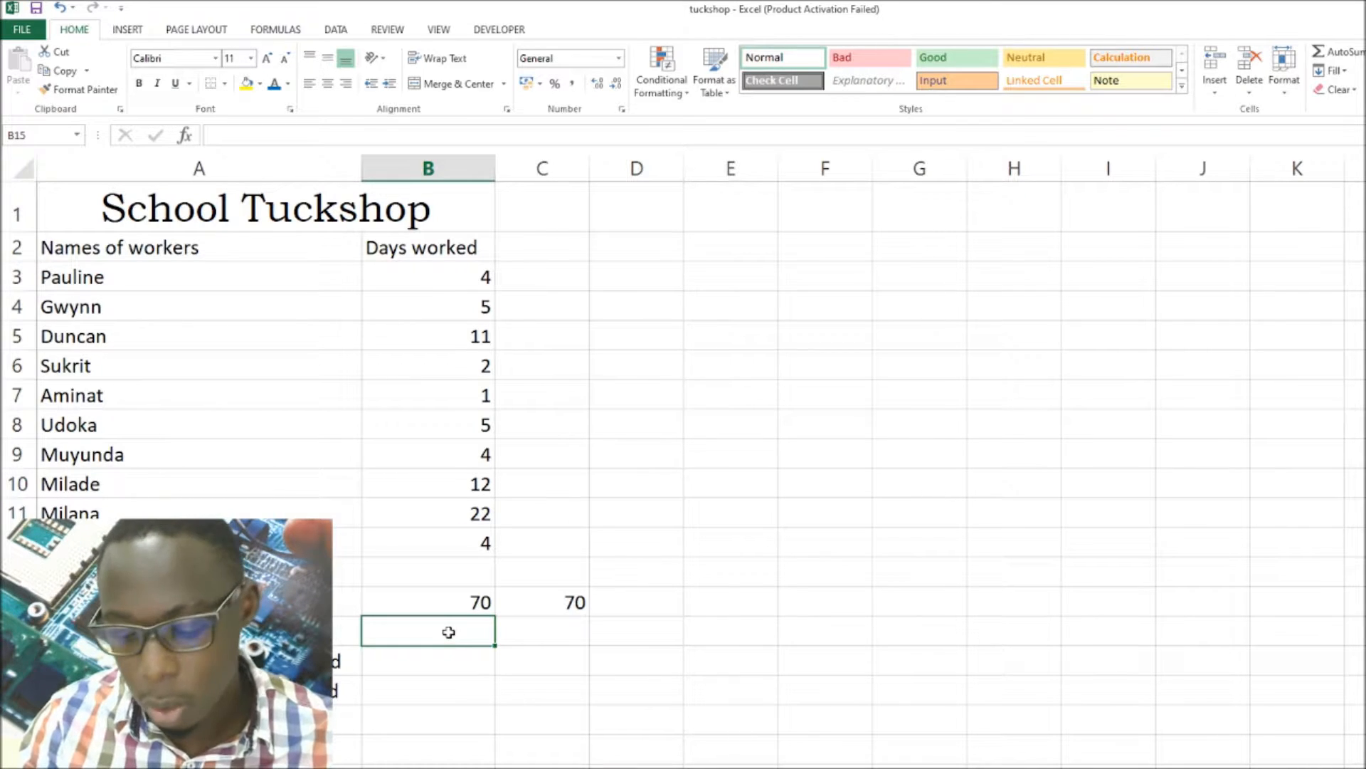
text(=)
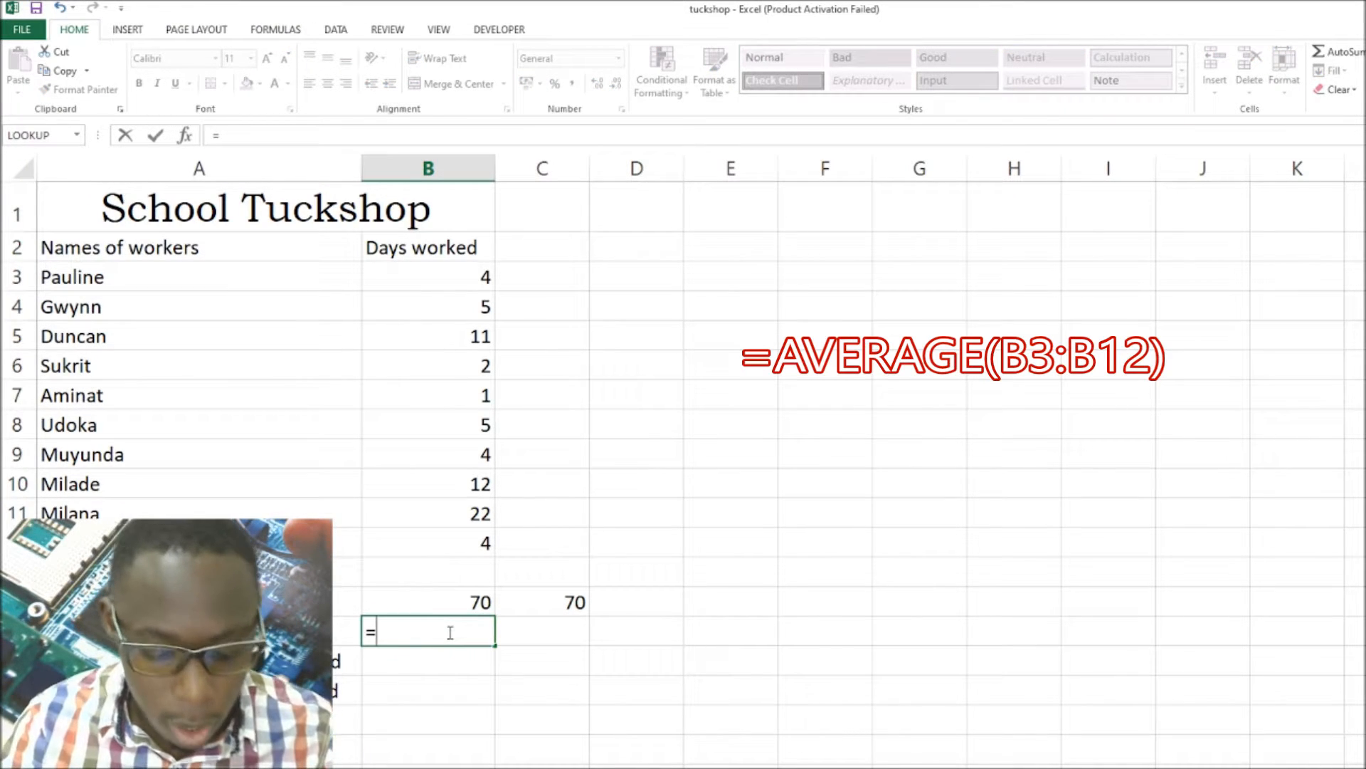
text(av)
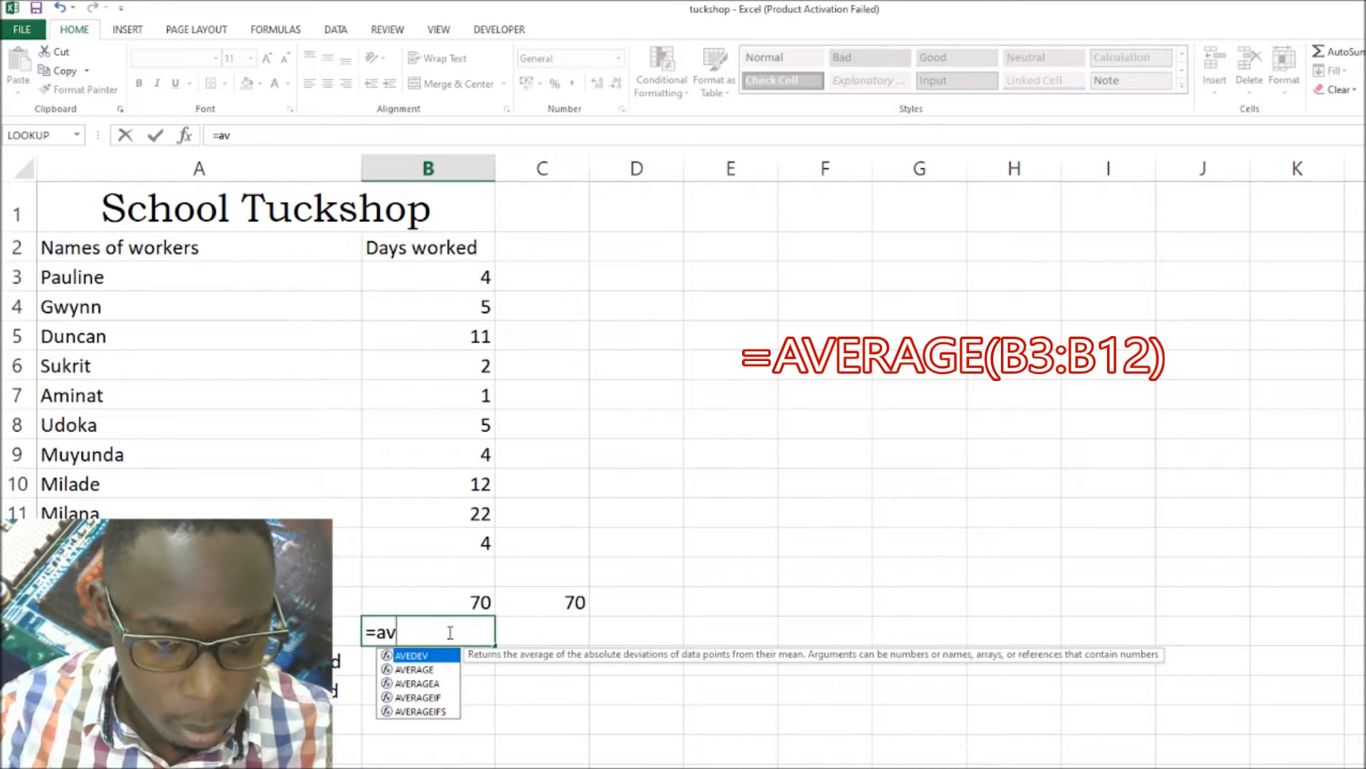
text(era)
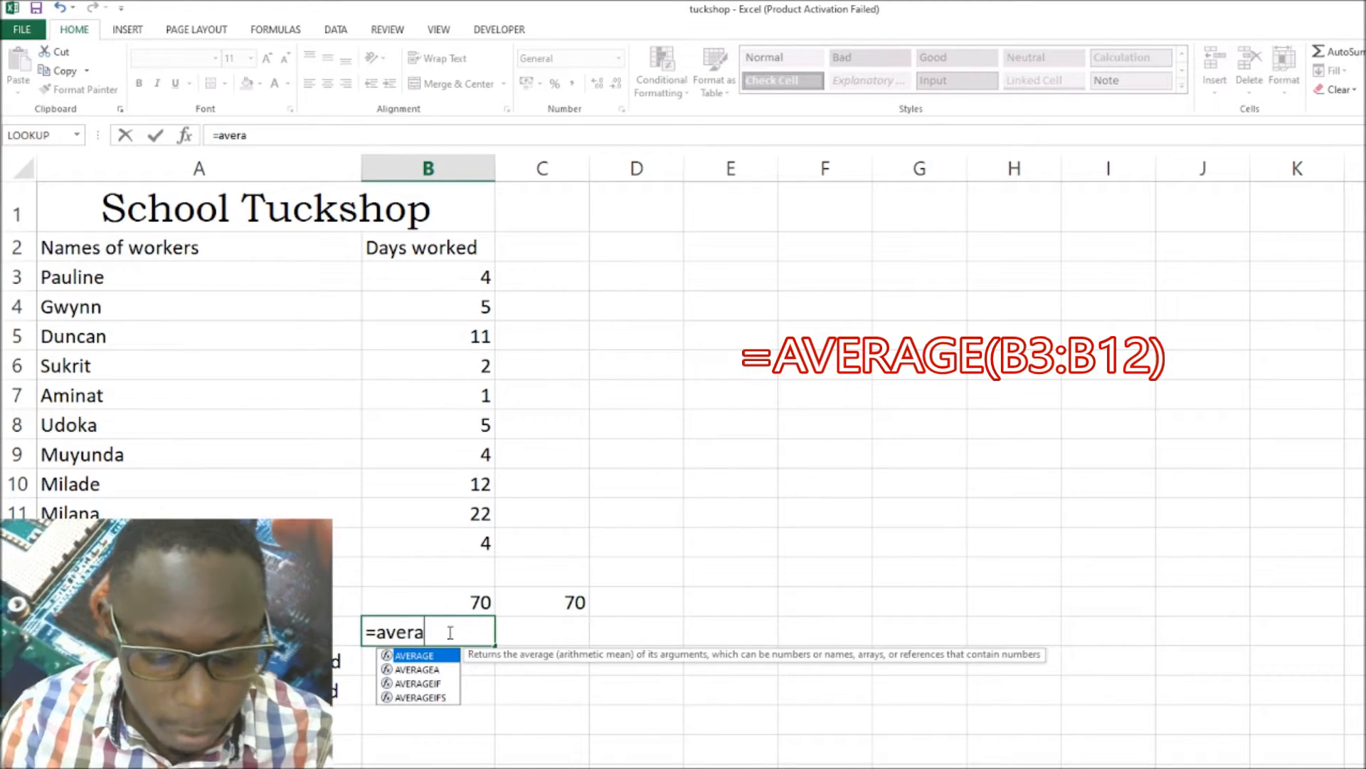
text(ge()
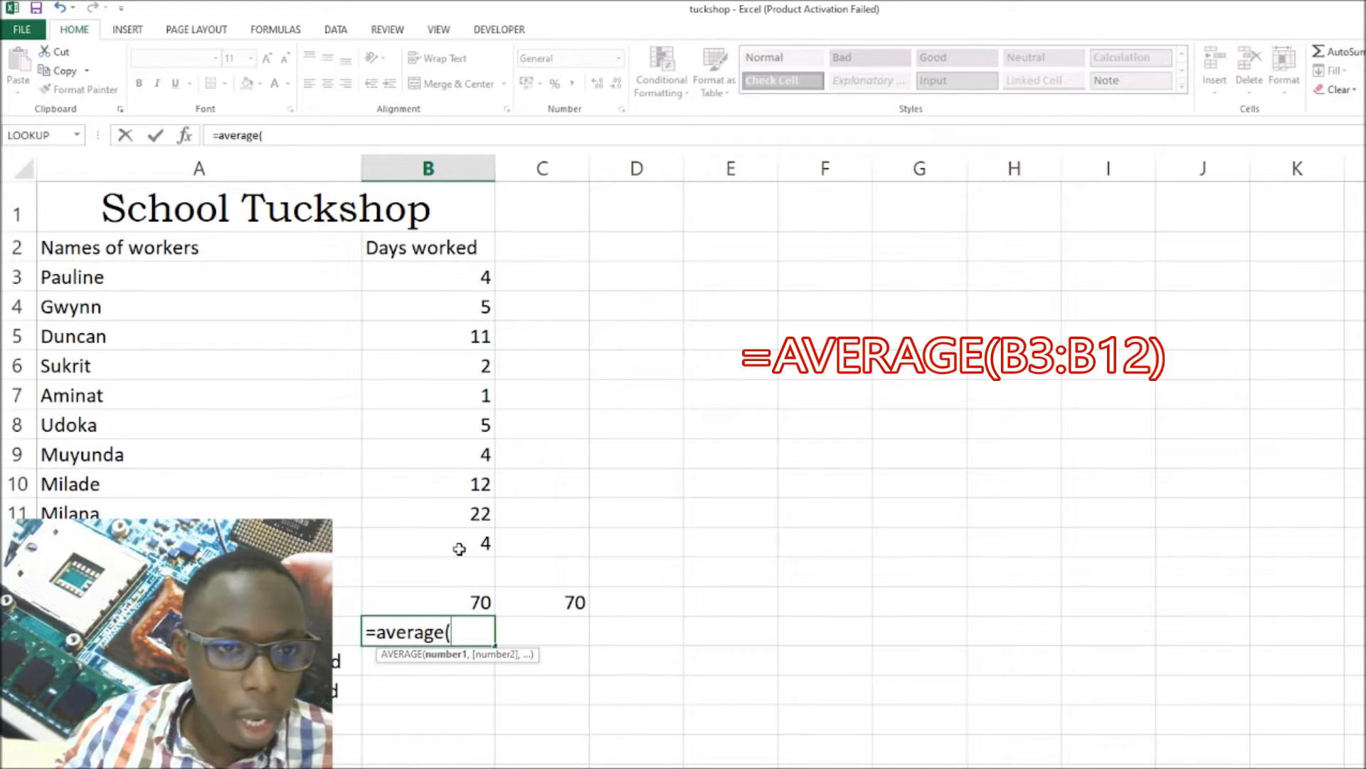
click(445, 280)
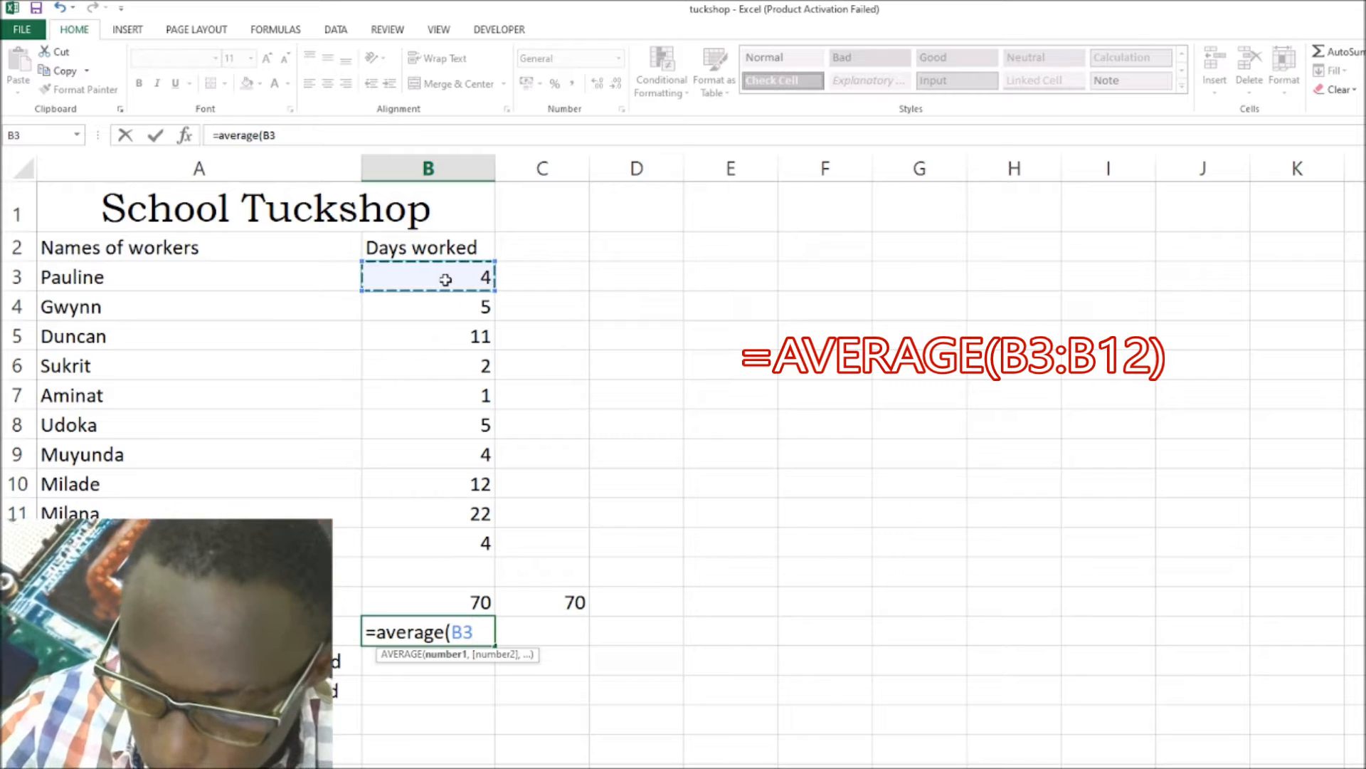
text(:)
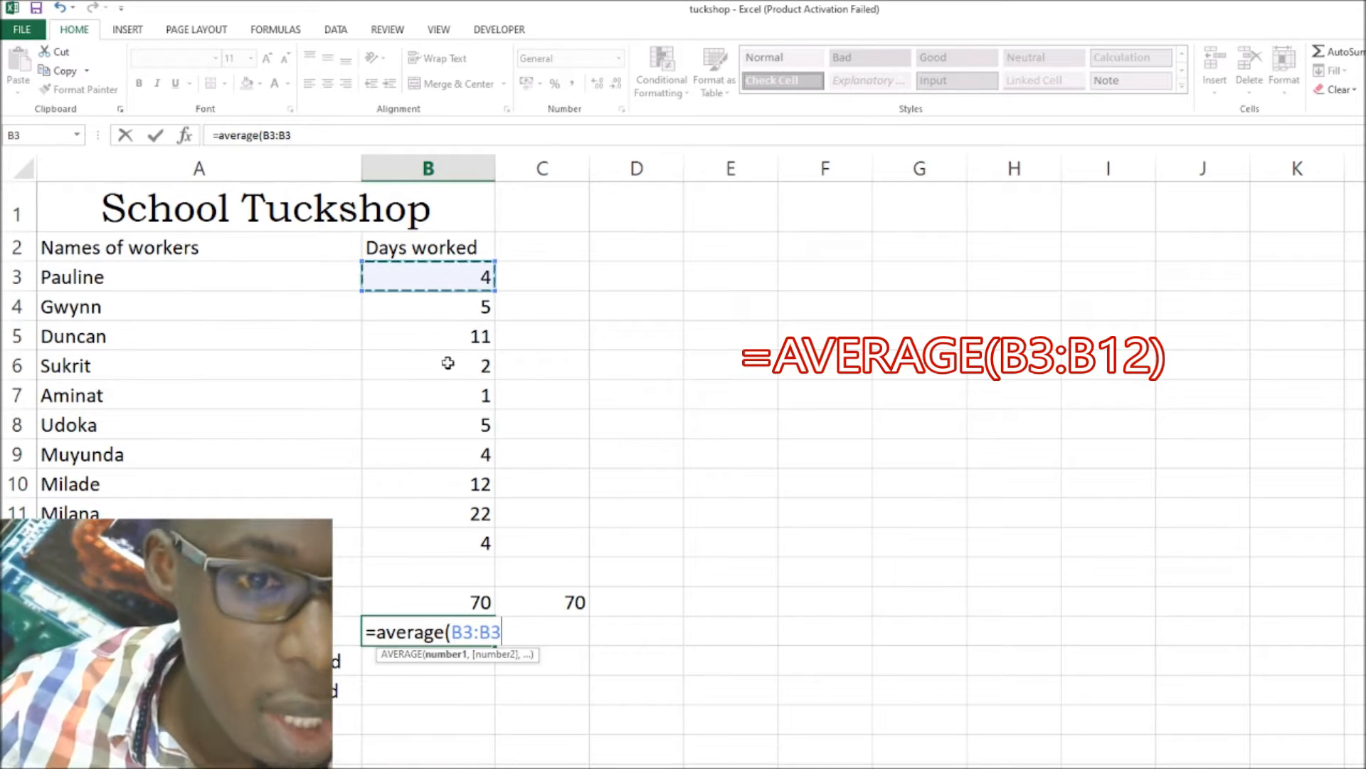
click(465, 544)
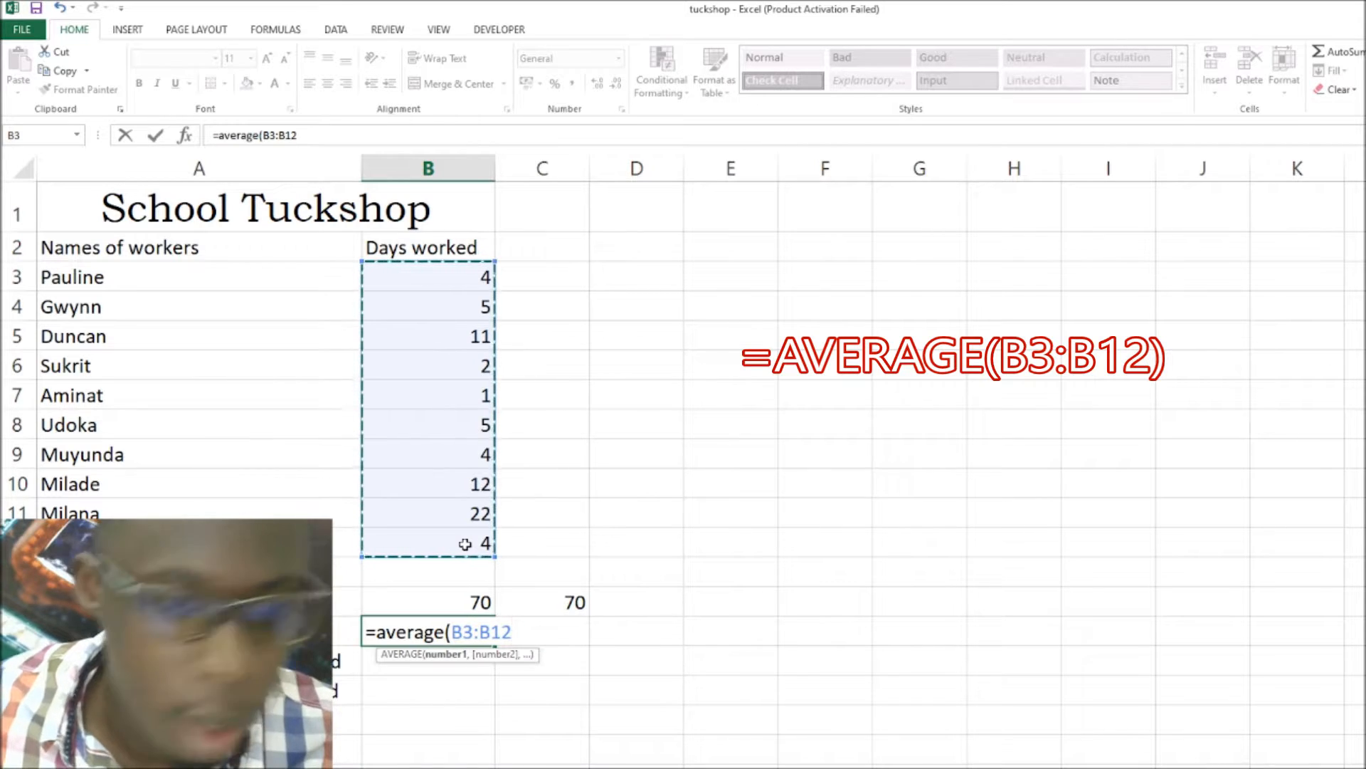
text())
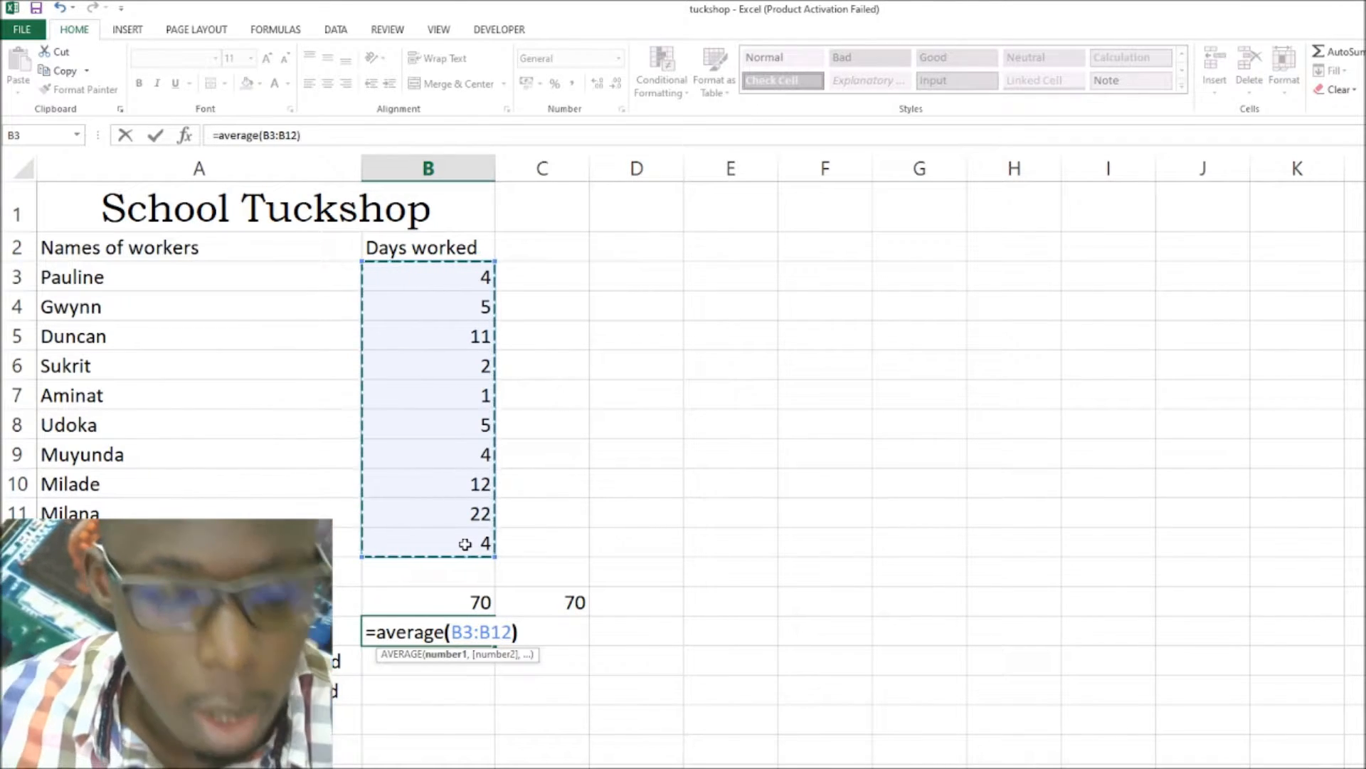
key(Return)
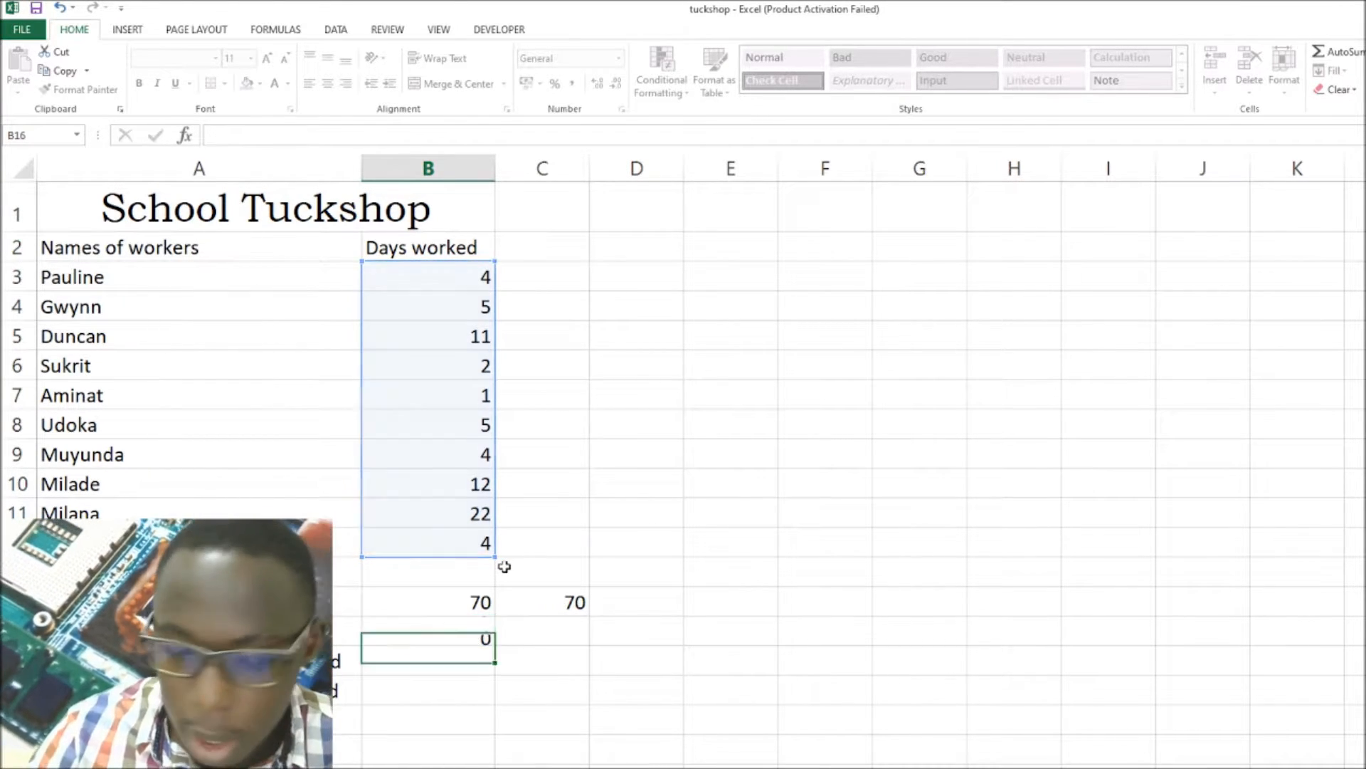
Fill the SUM formula from C14 down into C15 and replace its function with AVERAGE.
click(578, 603)
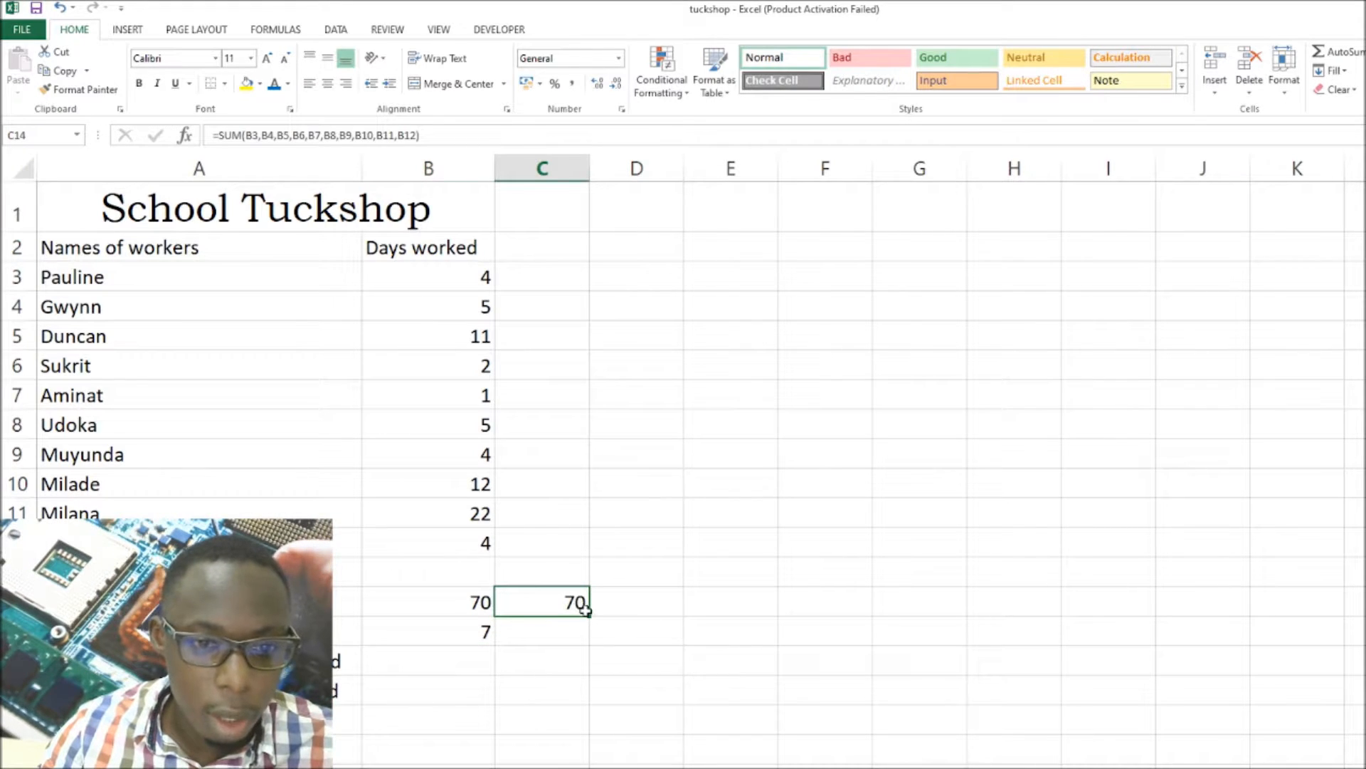
drag(589, 622, 591, 644)
double_click(576, 634)
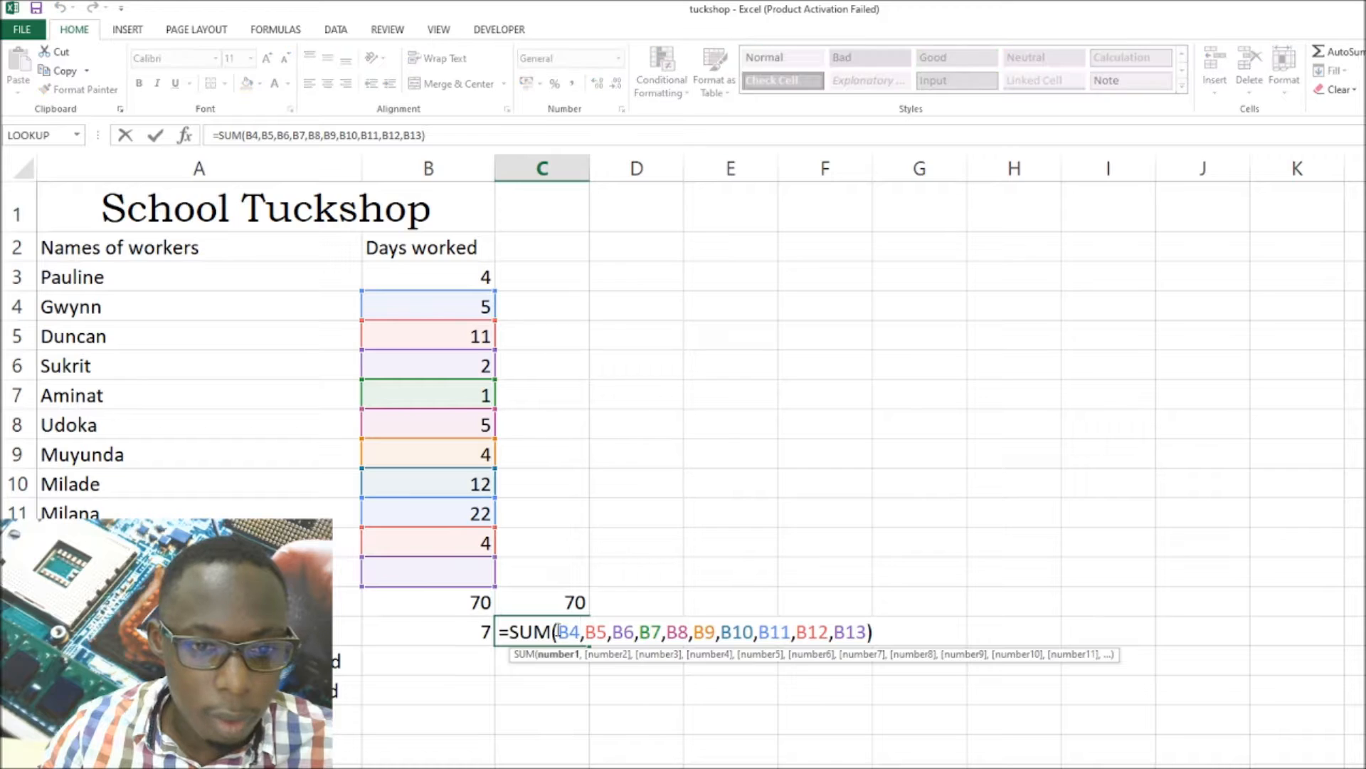
drag(552, 633, 517, 637)
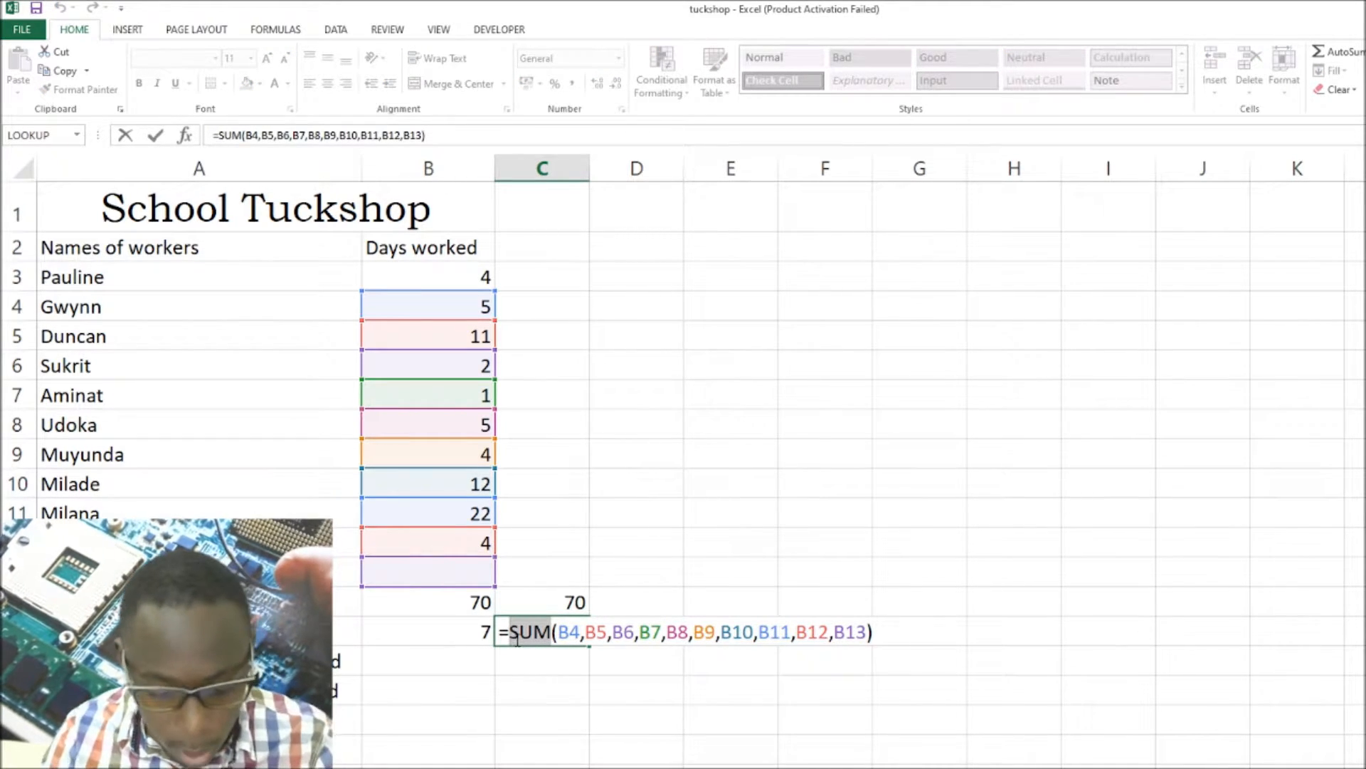
text(avera)
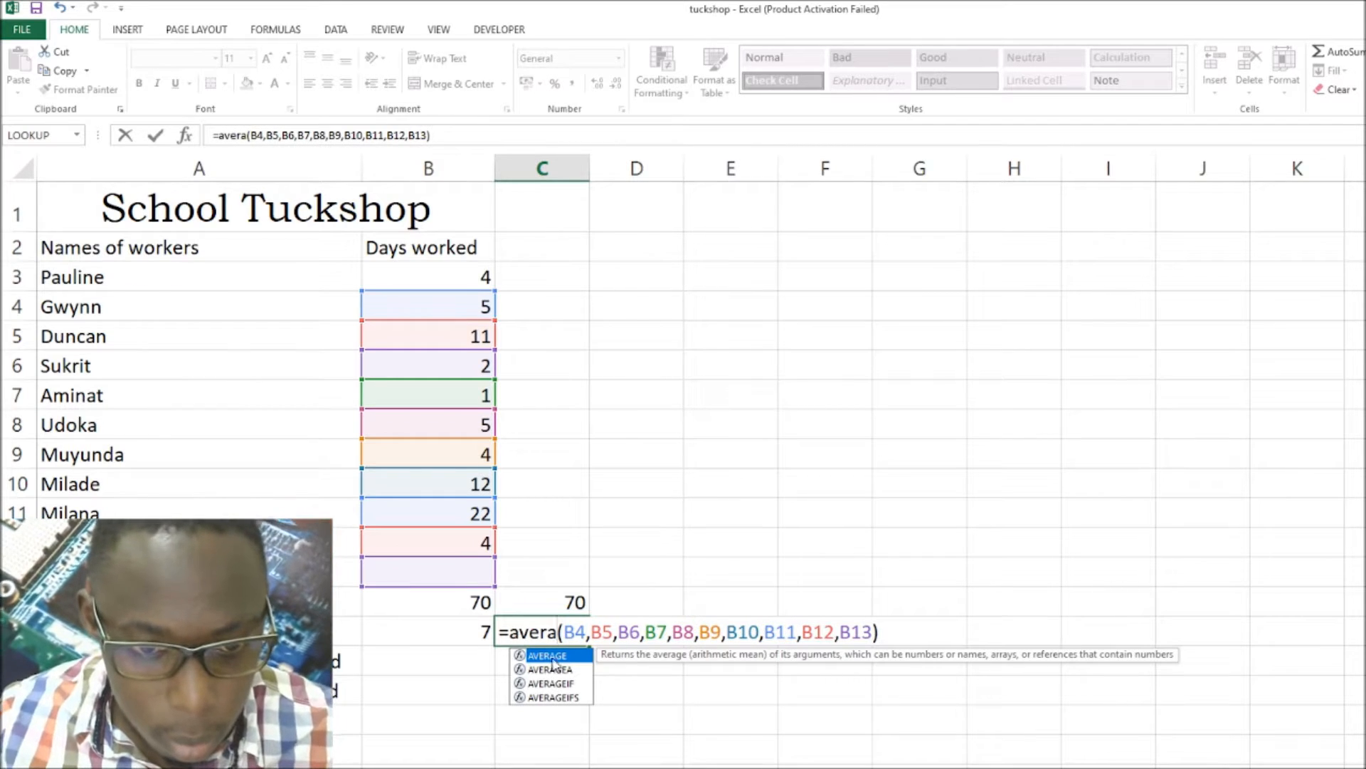
double_click(552, 656)
Add B3 as the first argument of the AVERAGE formula in C15.
click(604, 633)
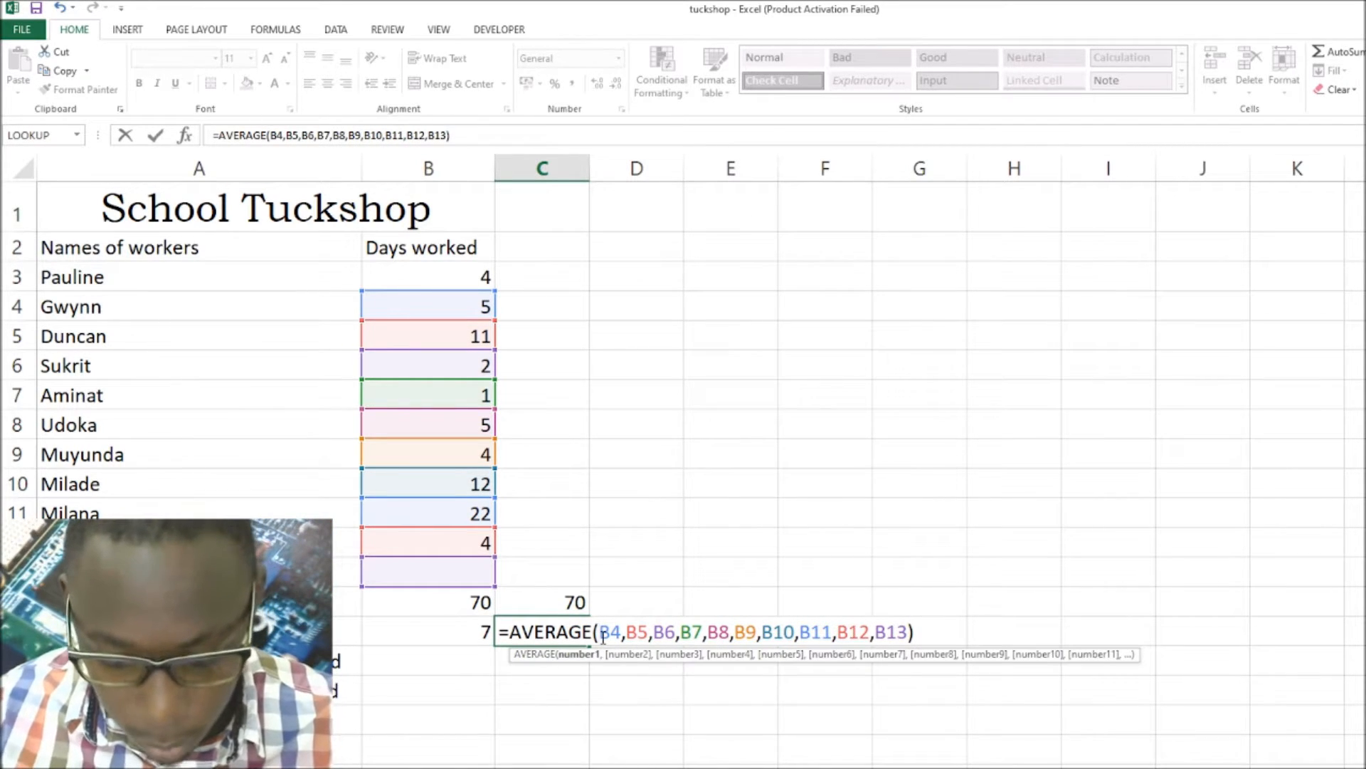
text(b3,)
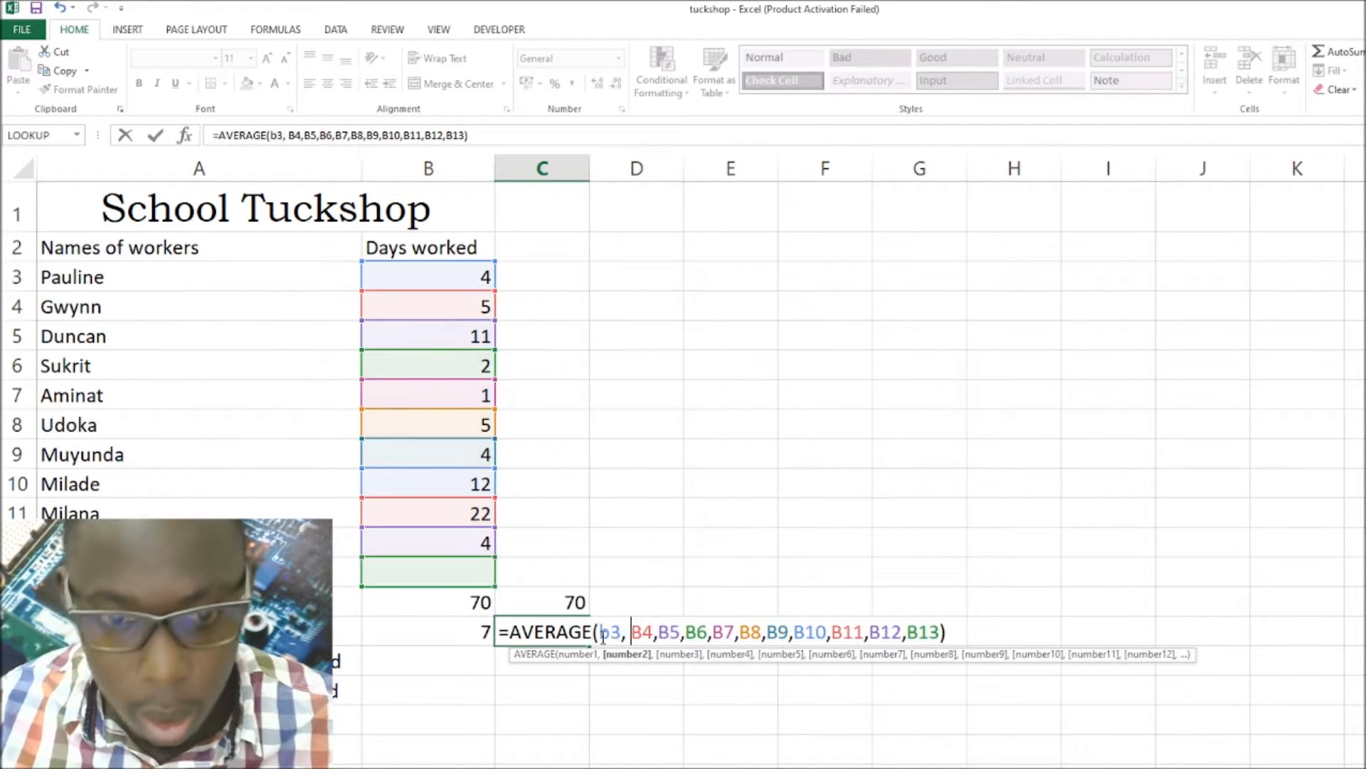
key(BackSpace)
key(Return)
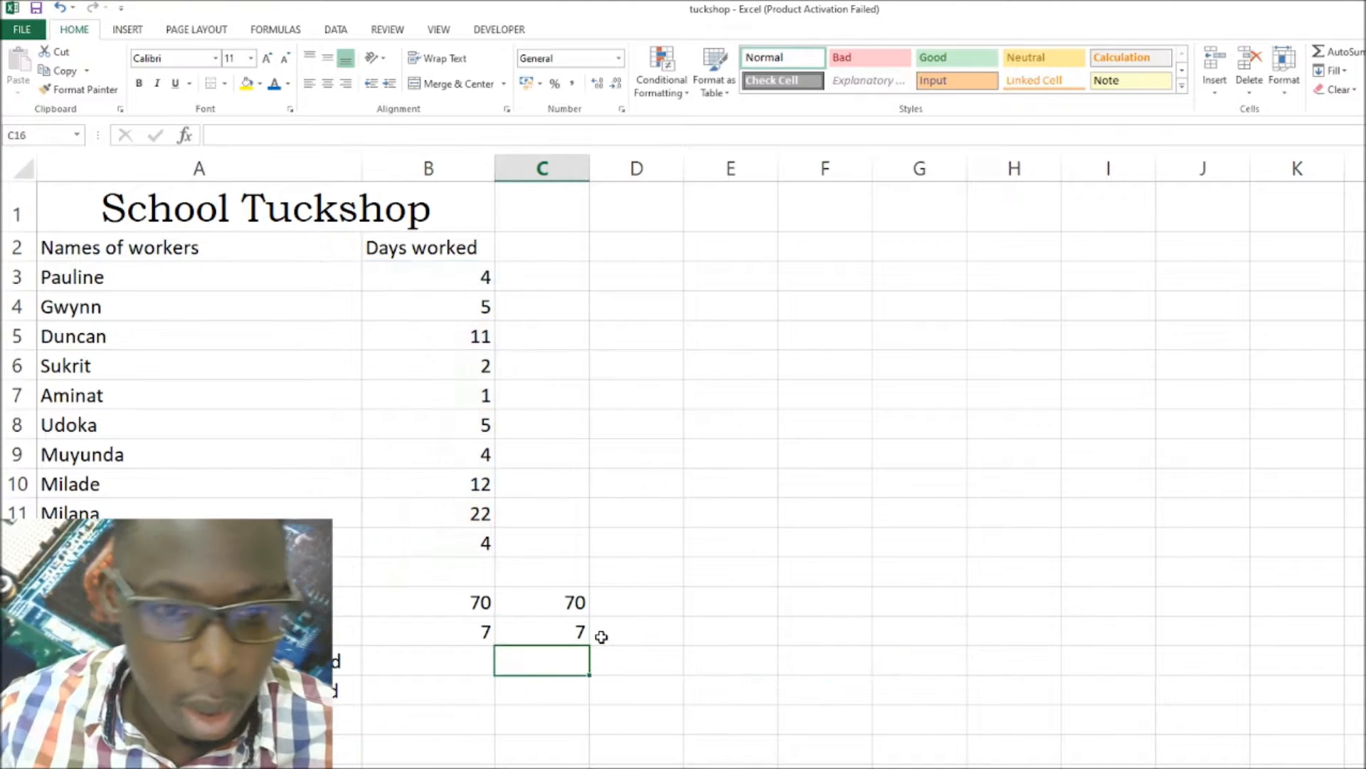
Remove the B13 reference from the AVERAGE formula in C15 and check that it covers only B3 through B12.
click(576, 633)
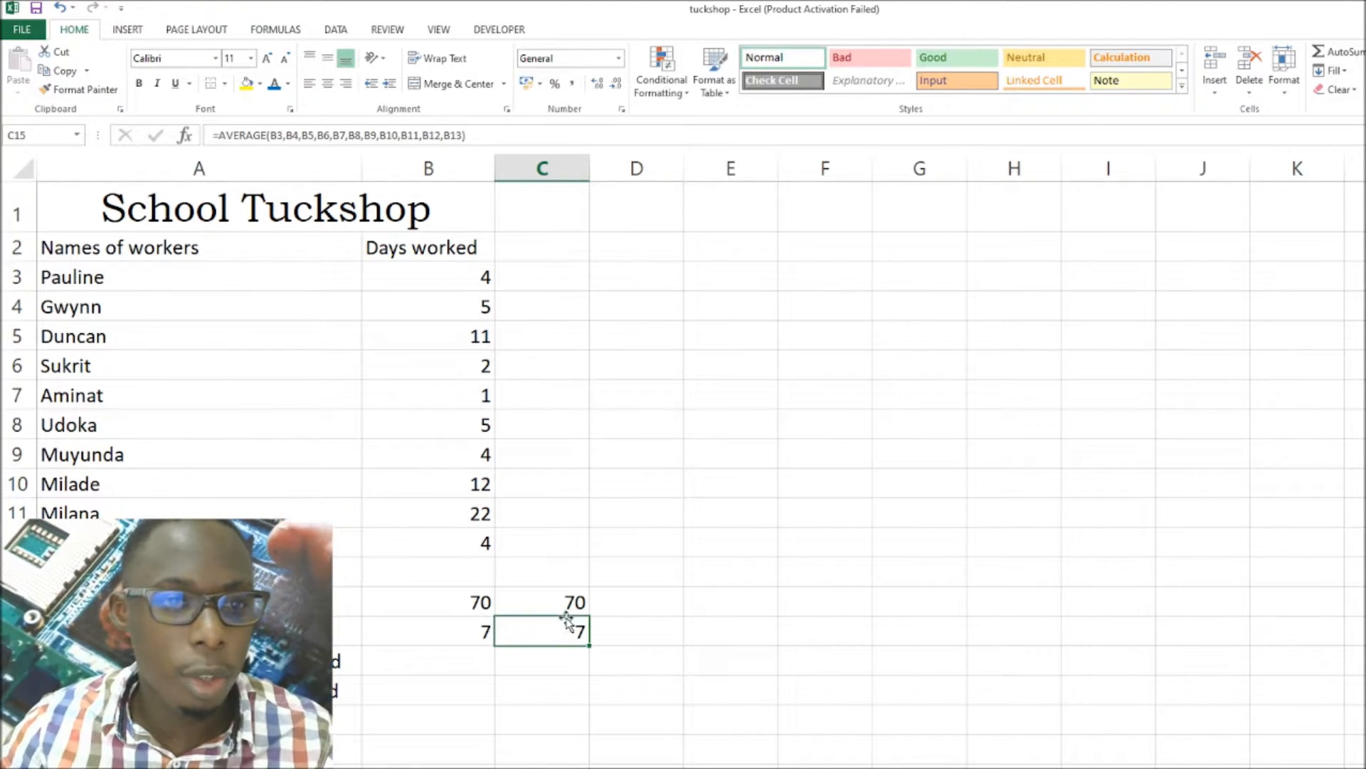
double_click(553, 639)
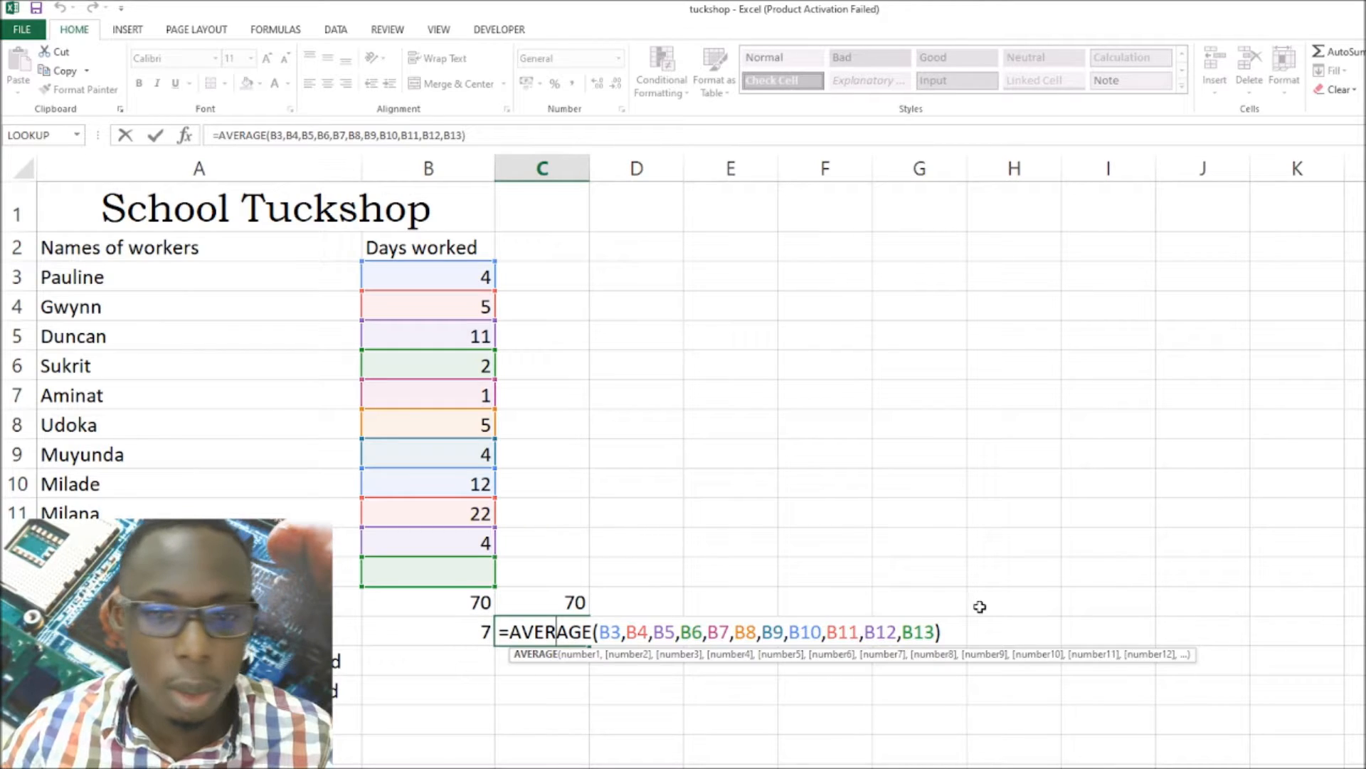
click(935, 629)
key(BackSpace)
key(BackSpace)
key(BackSpace)
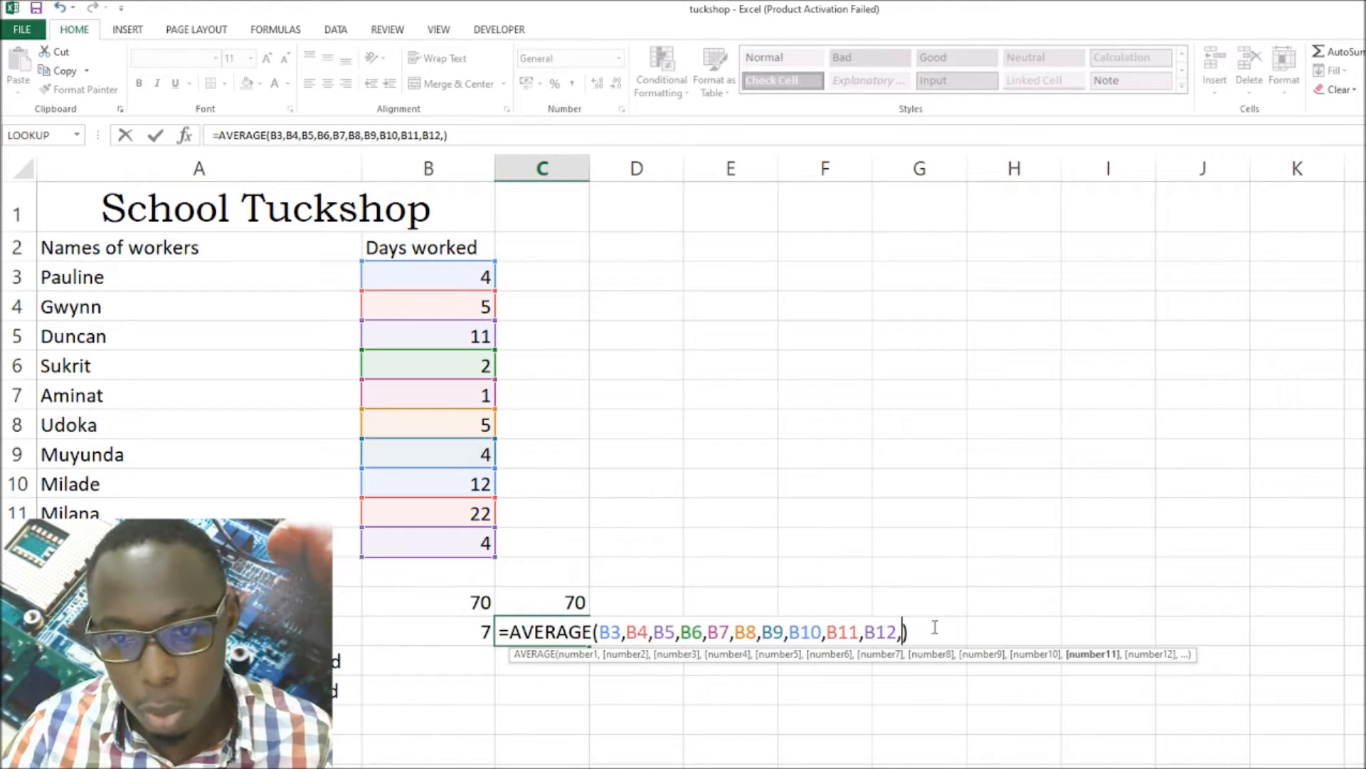
key(Return)
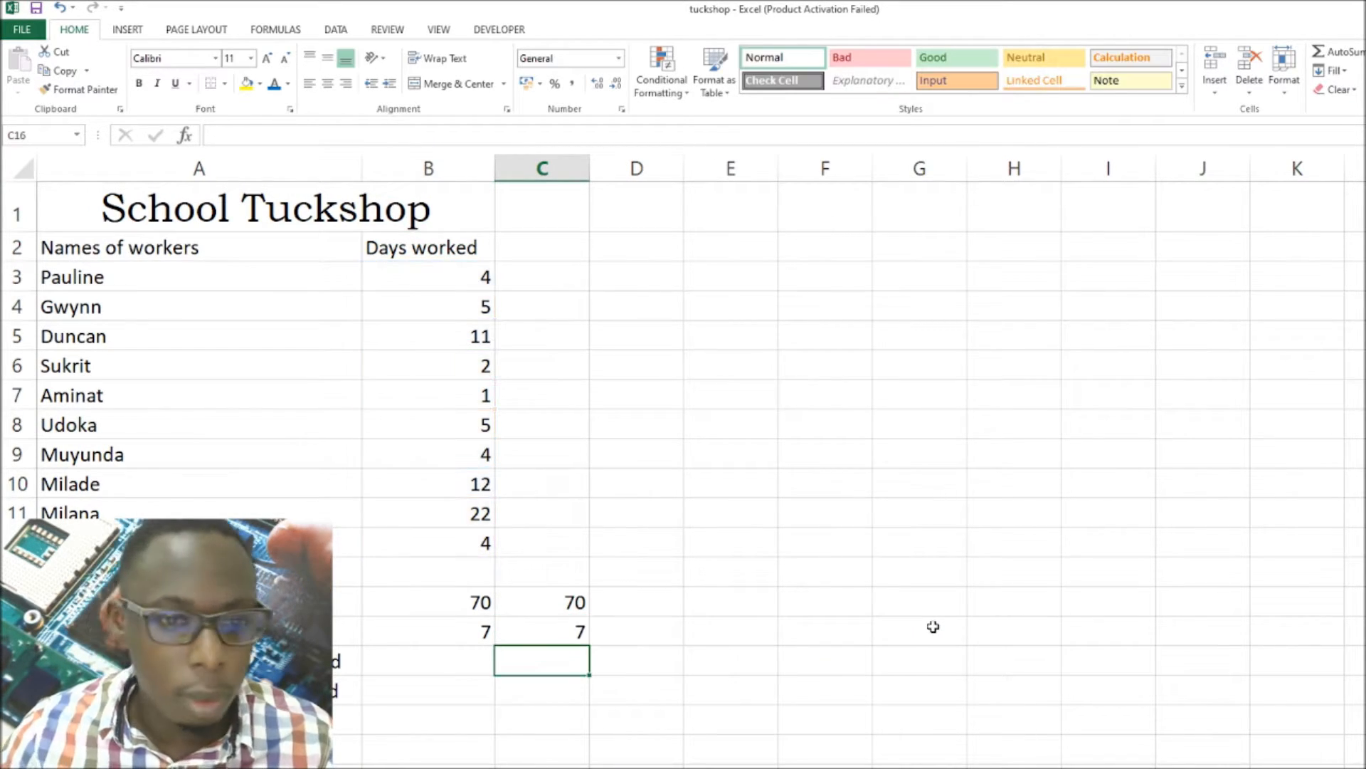
double_click(580, 631)
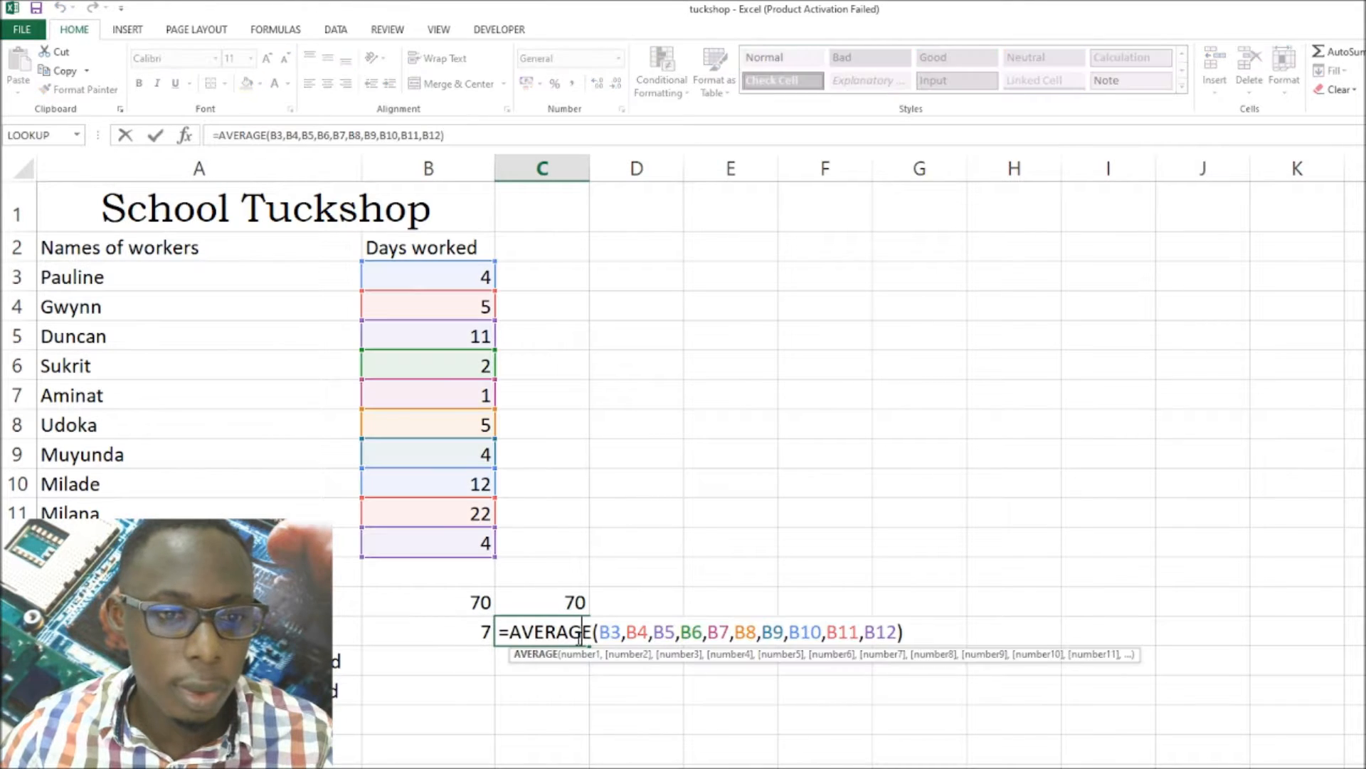
key(Return)
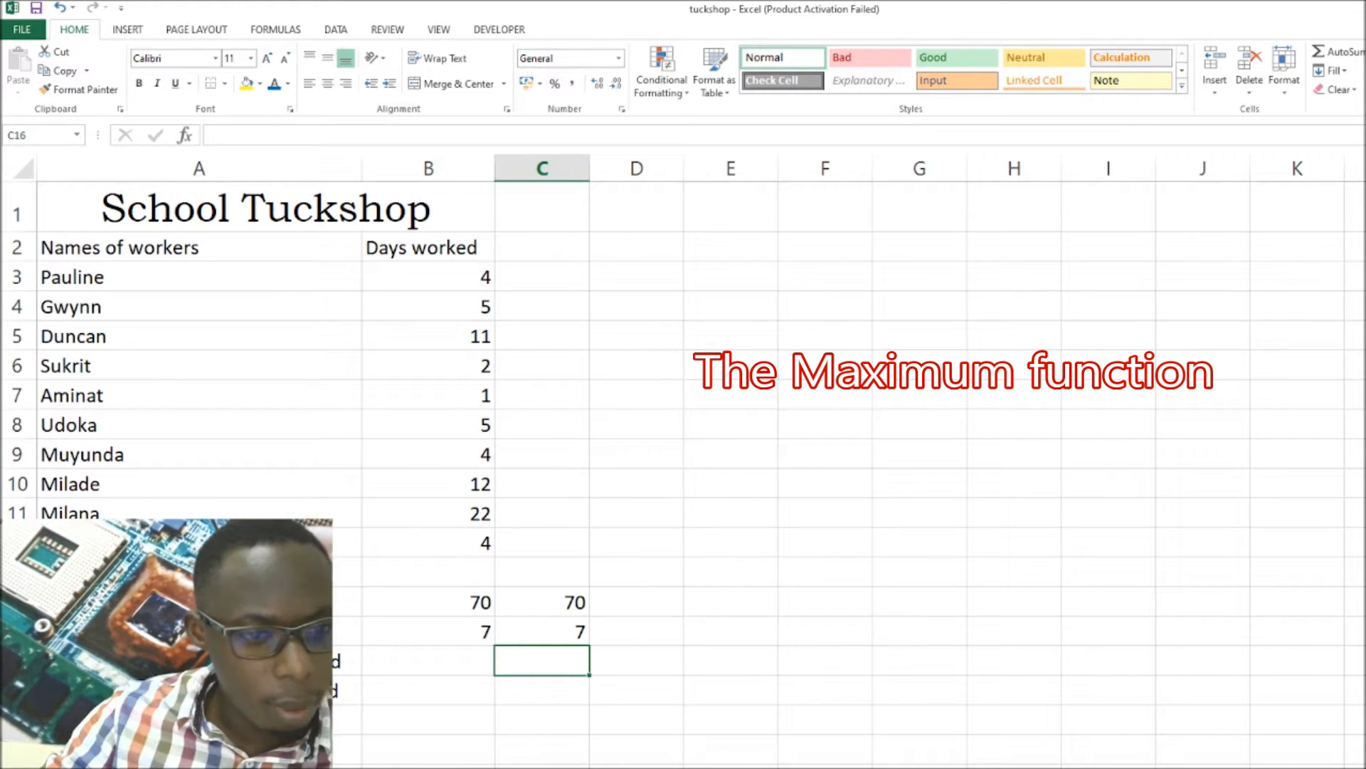
Find the highest number of days worked in cell B16 with the formula =max(B3:B12).
click(458, 666)
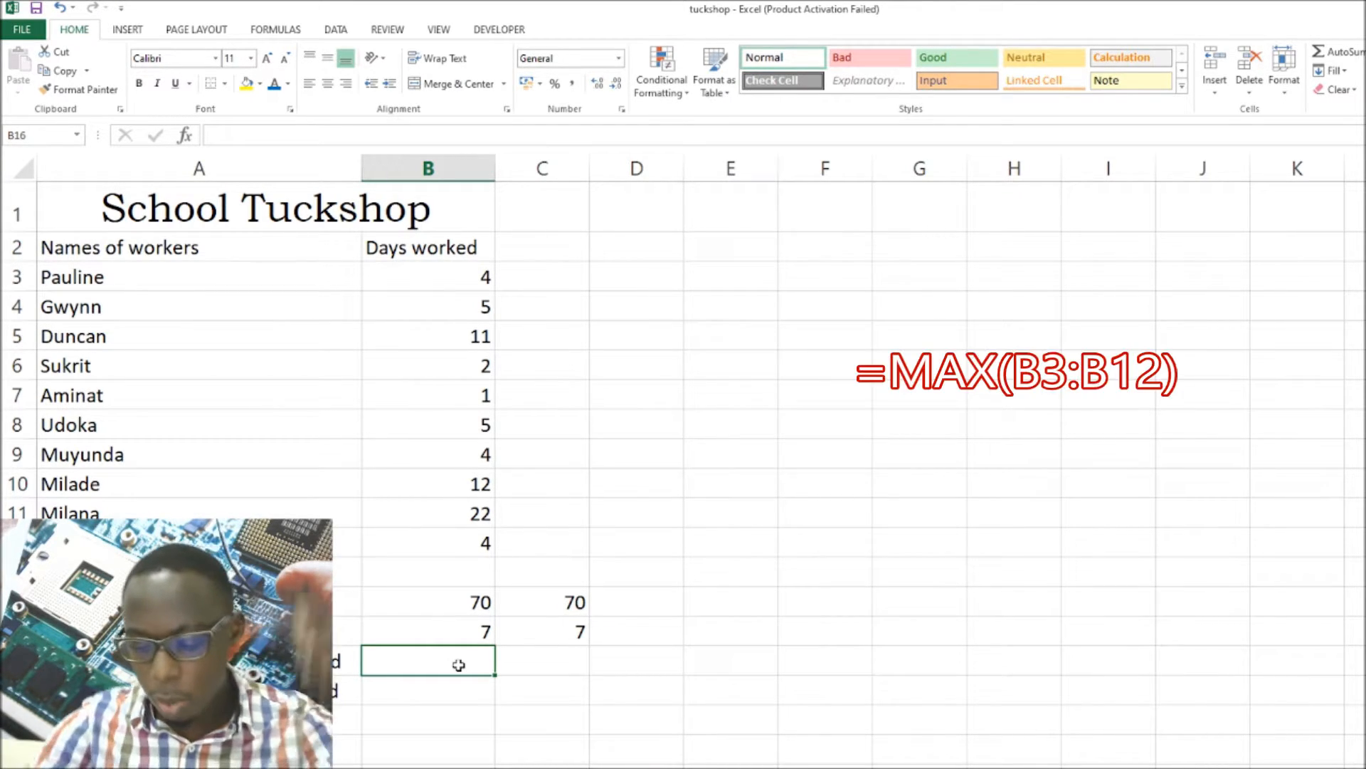
text(=)
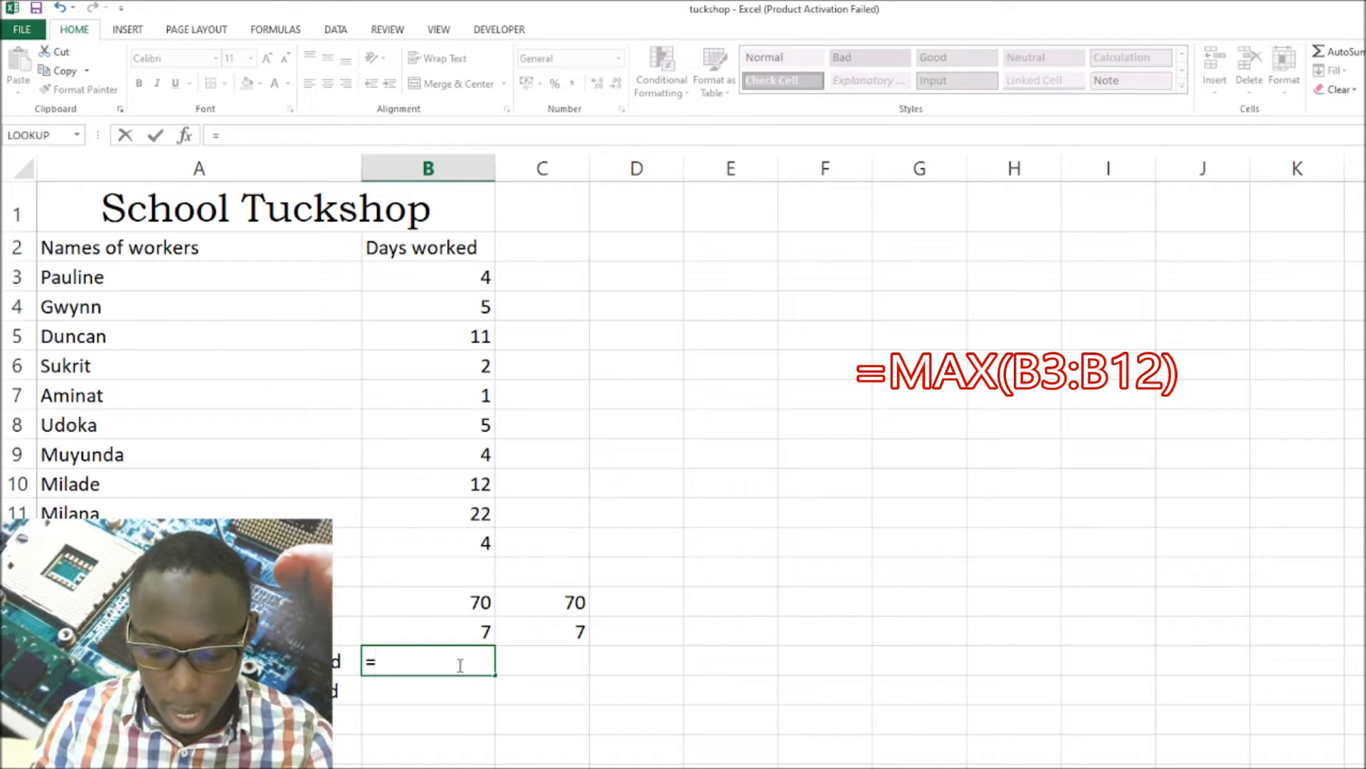
text(max()
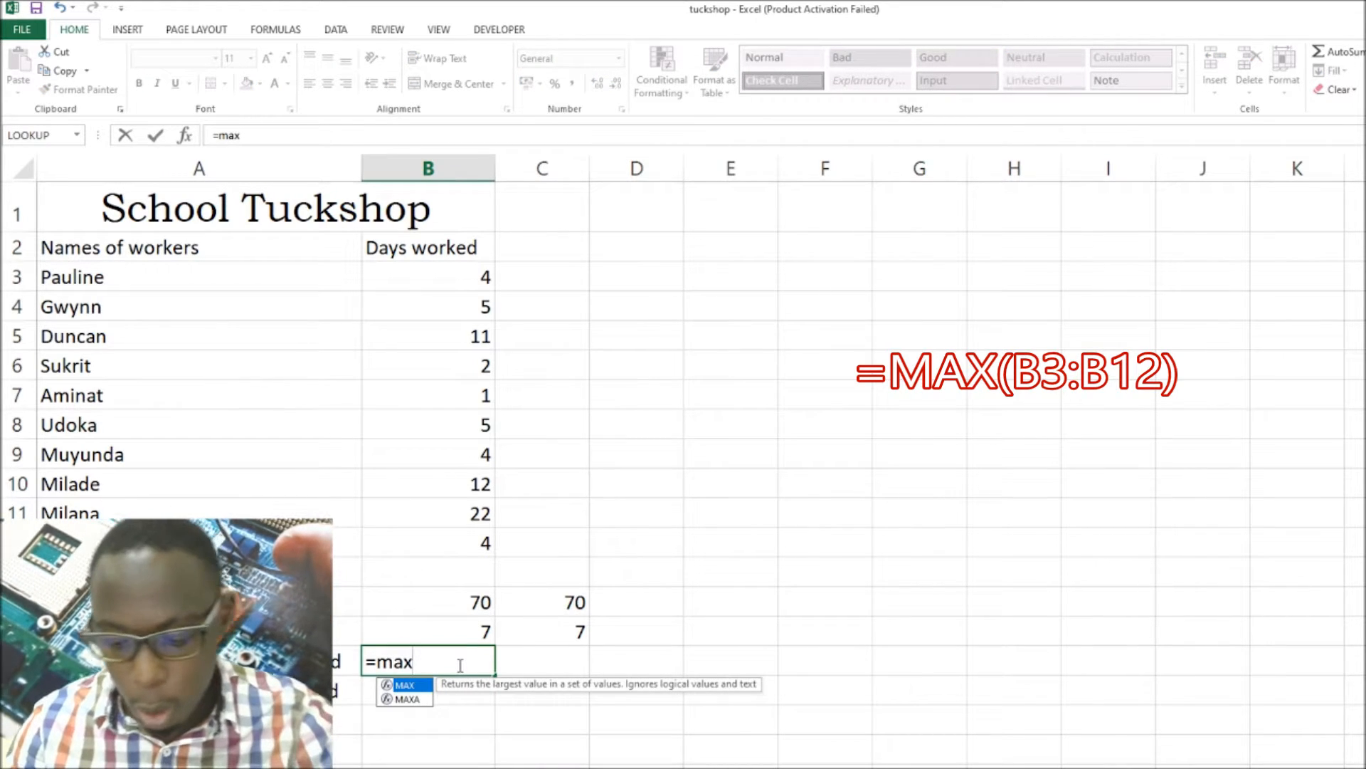
click(425, 278)
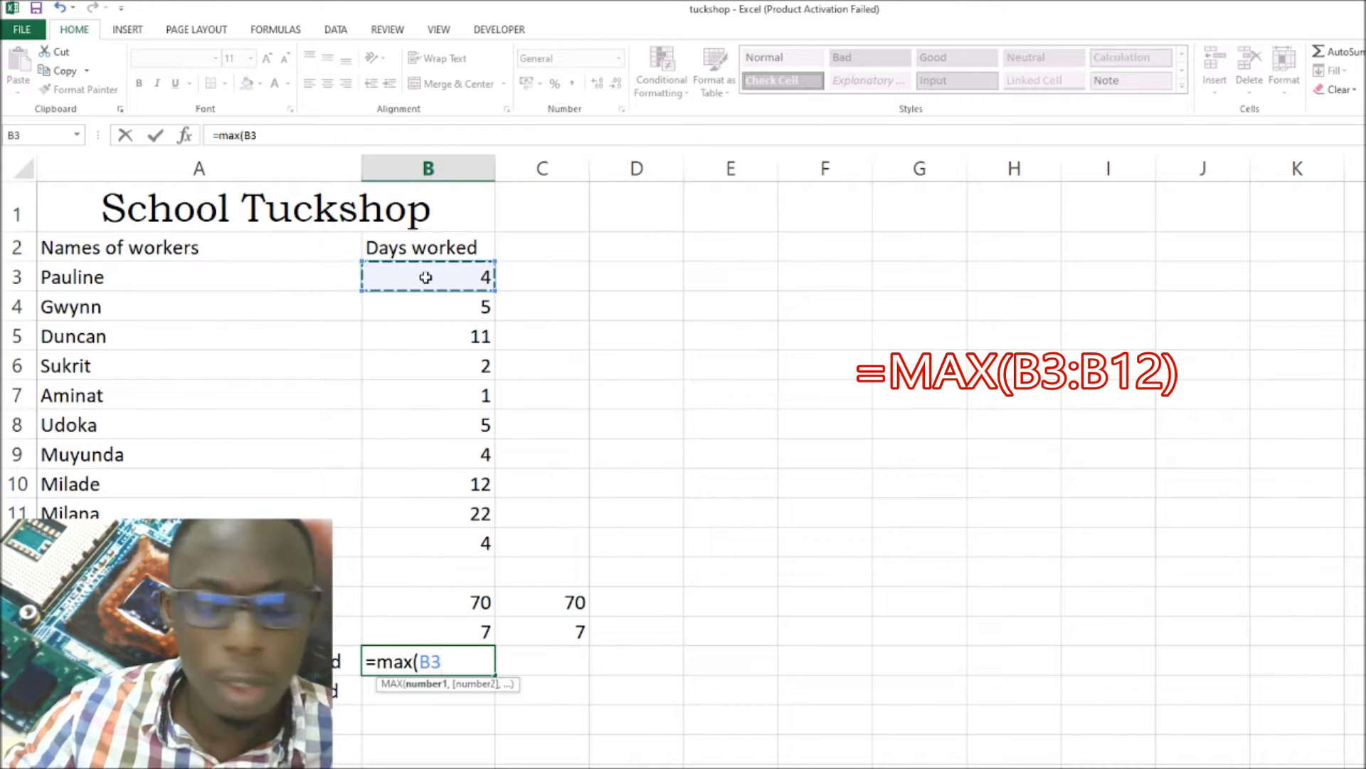
text(:)
click(426, 278)
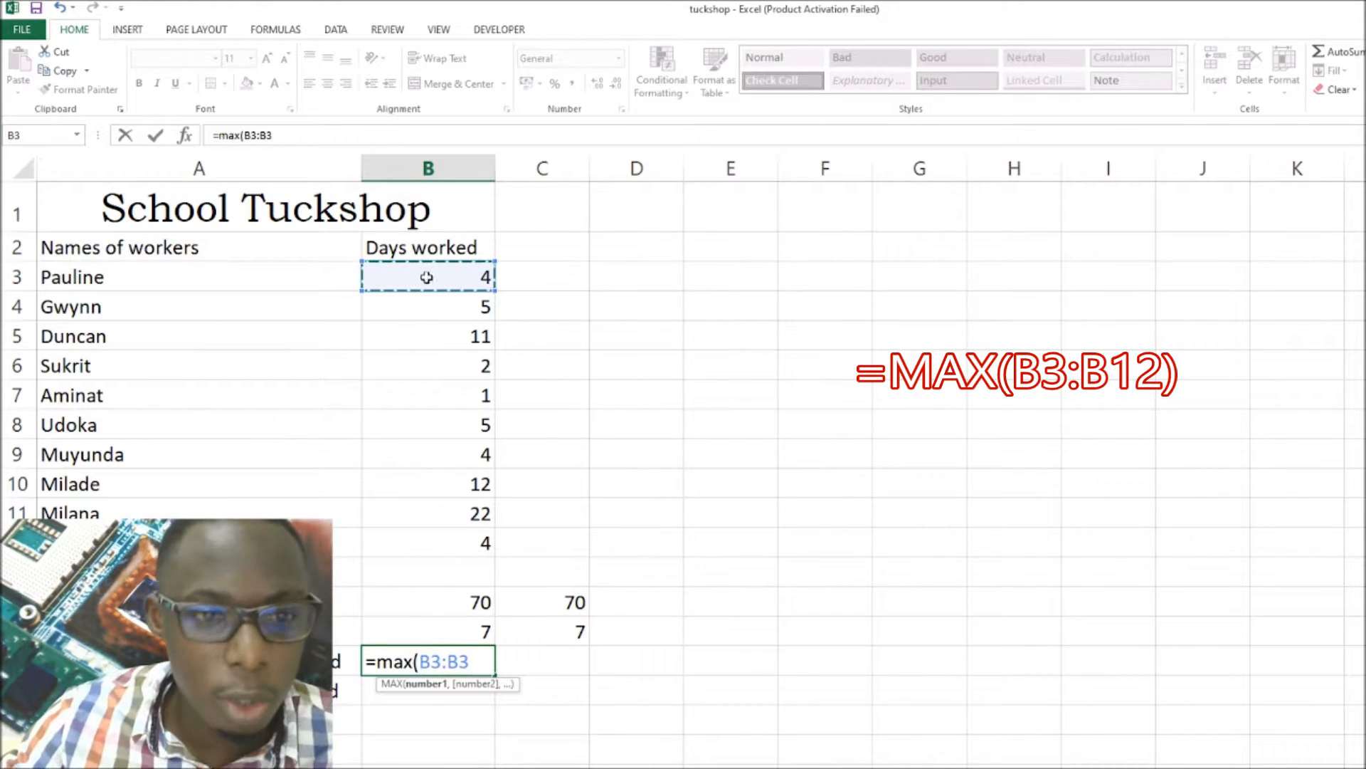
shift+click(447, 543)
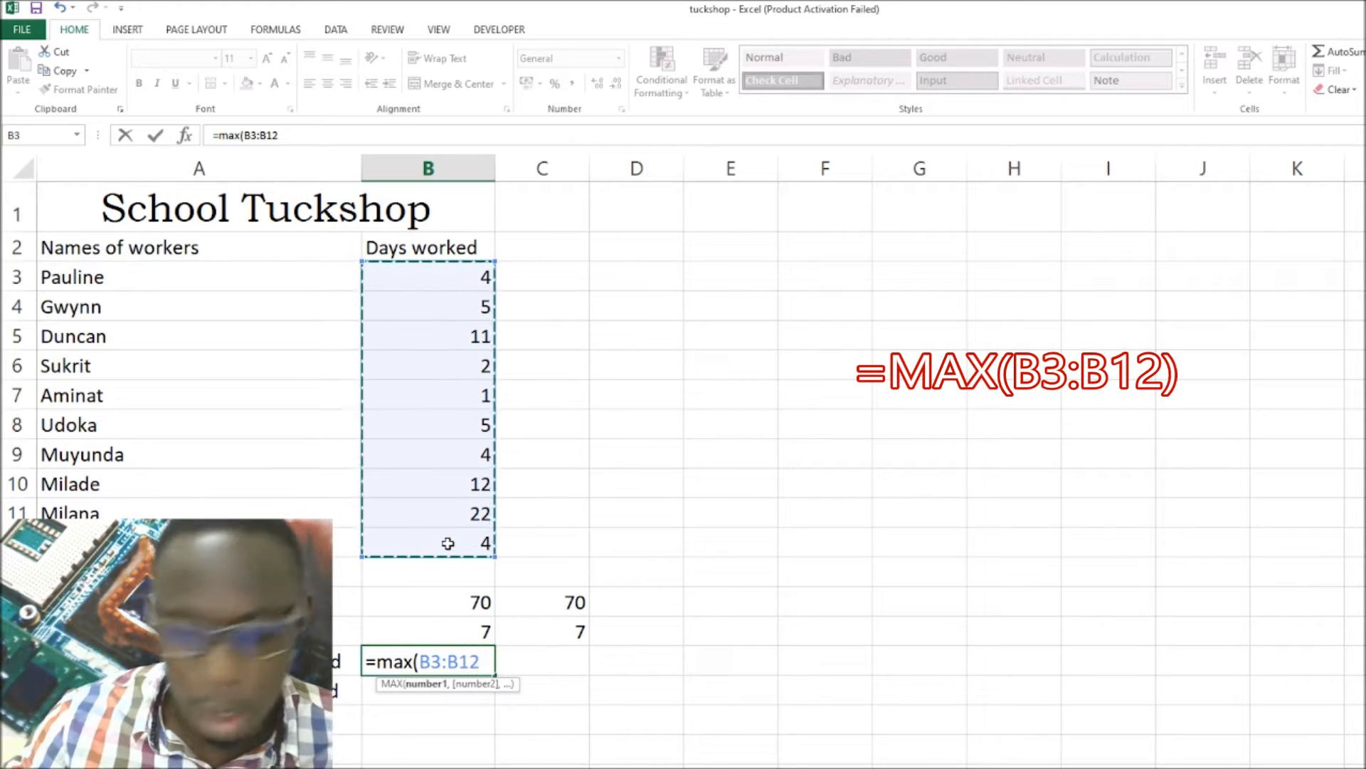
text())
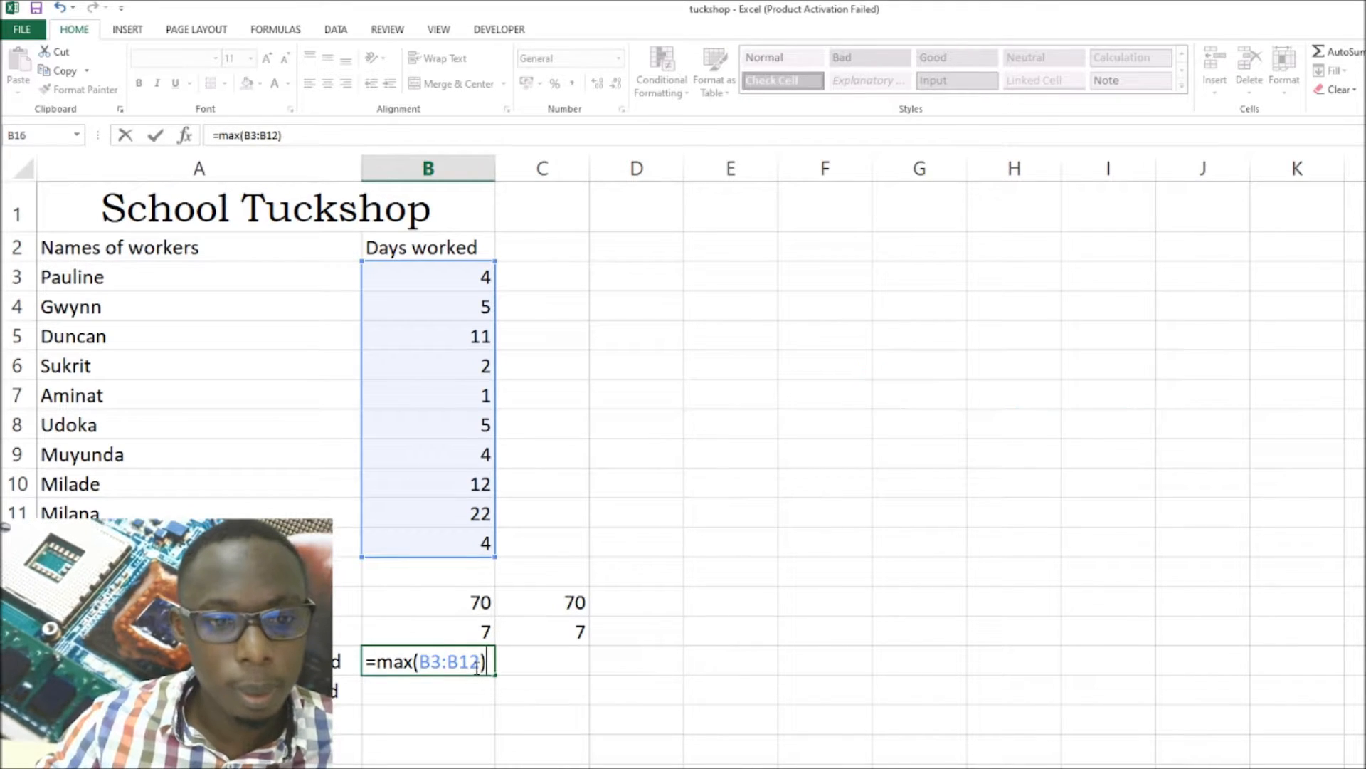
key(Return)
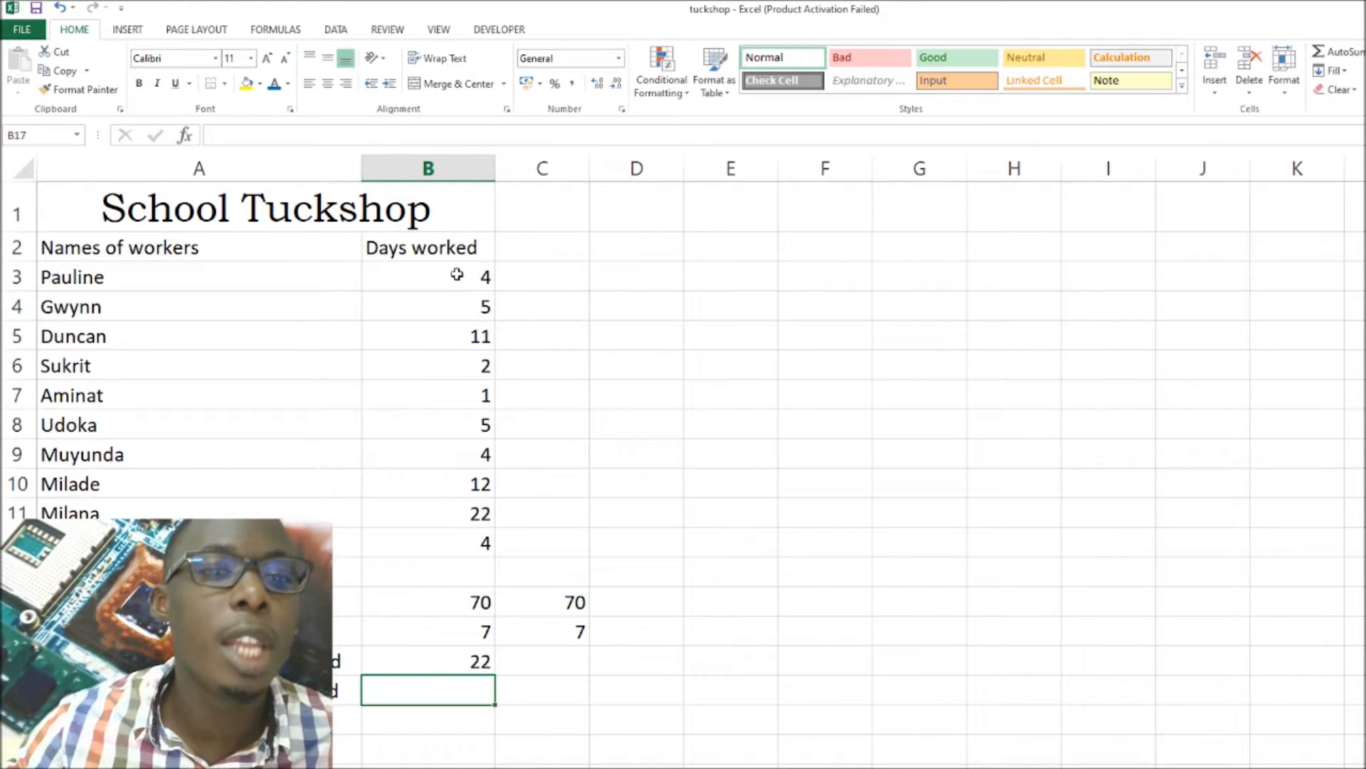
Define the workbook-scoped name Days_worked for the cell range B3:B12.
drag(452, 280, 442, 538)
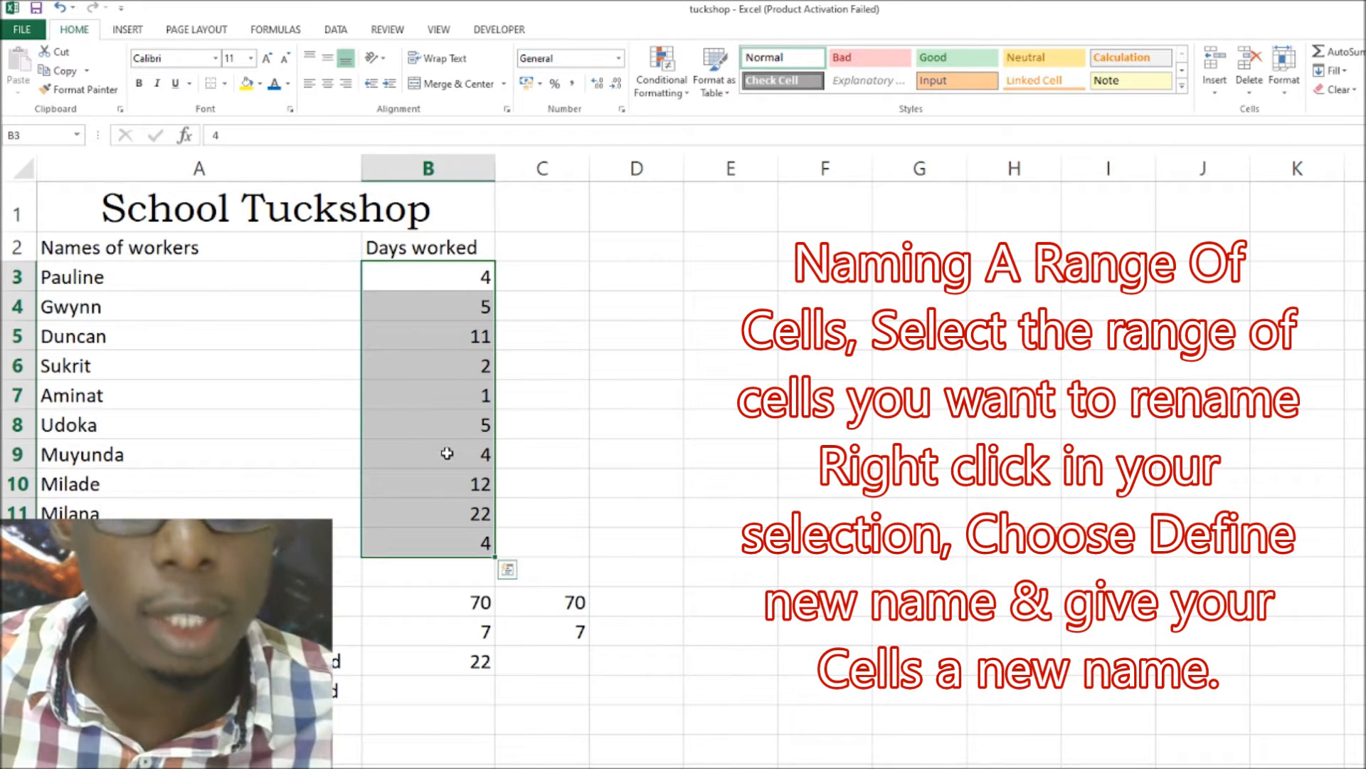
right_click(441, 403)
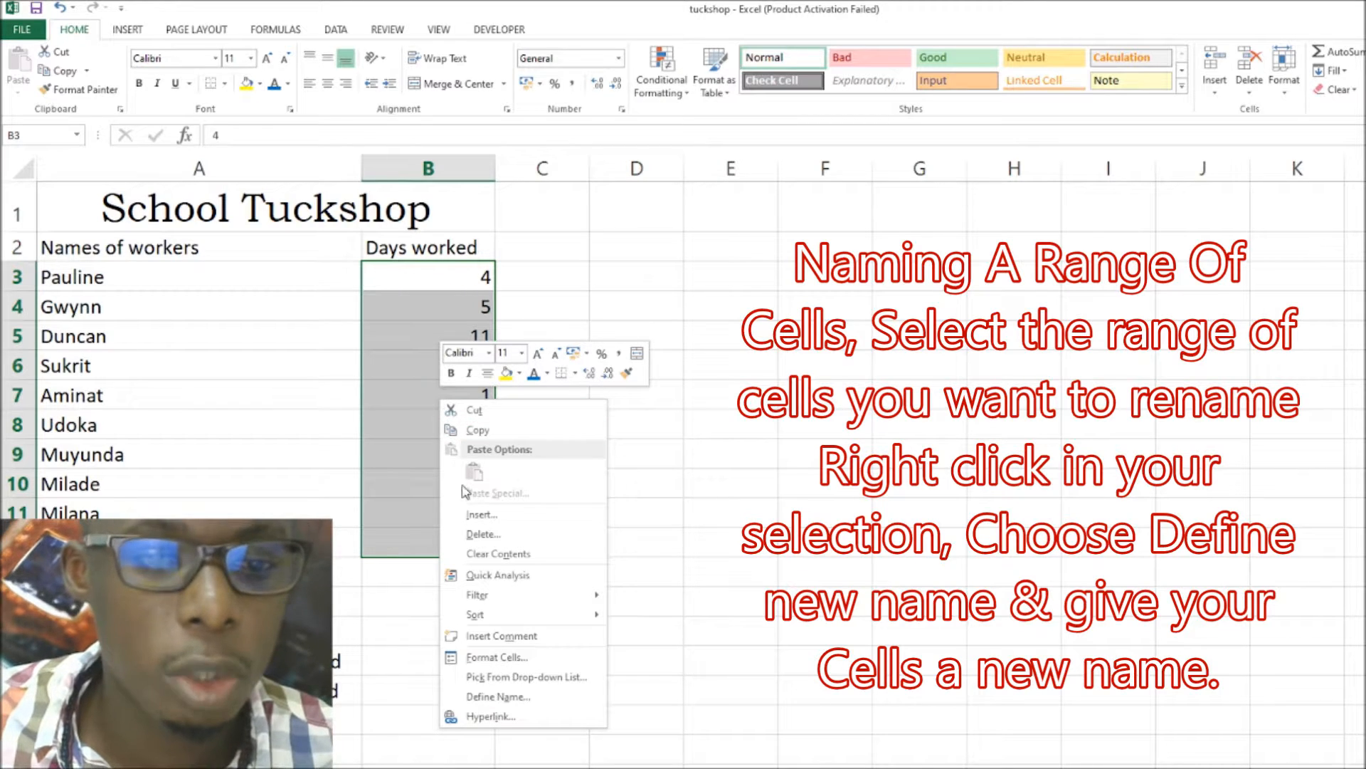
click(507, 699)
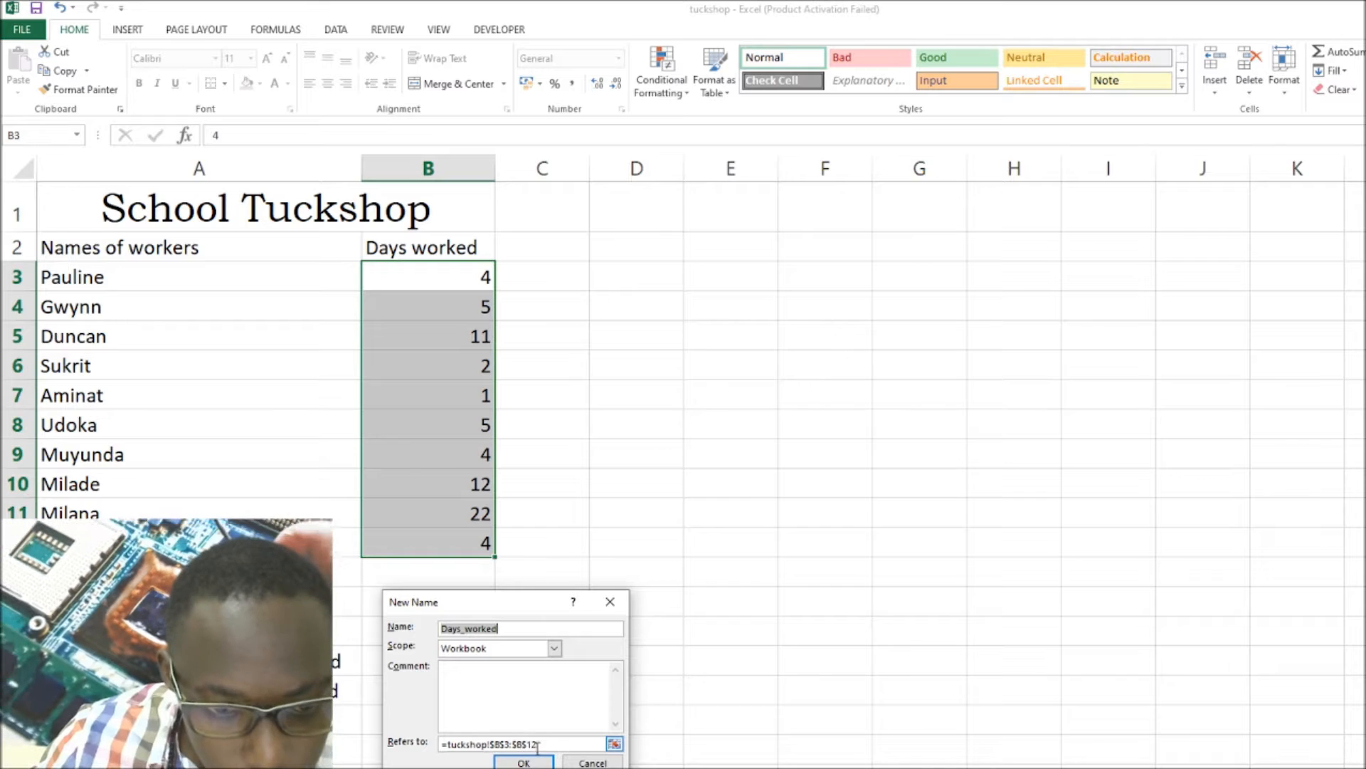
click(524, 762)
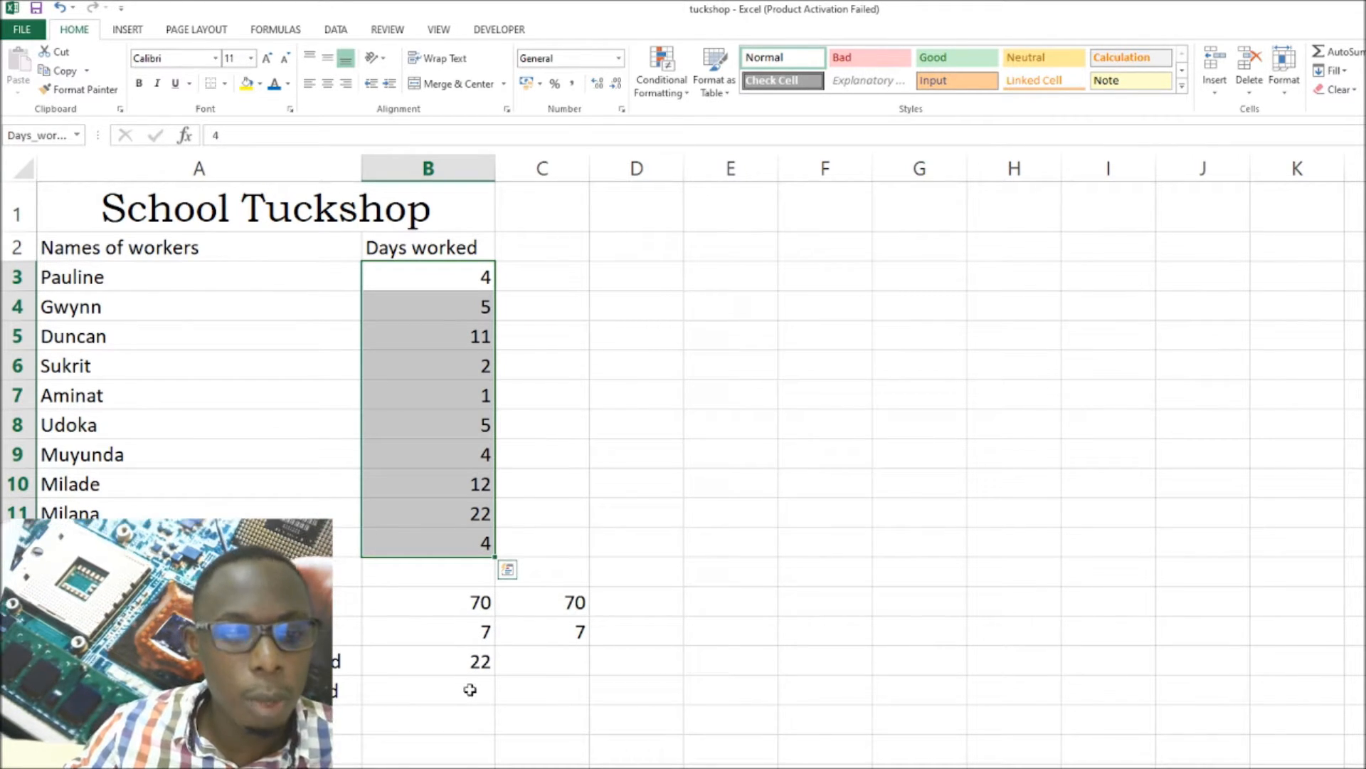
Enter a MAX formula in cell C16 with days as its argument.
click(531, 665)
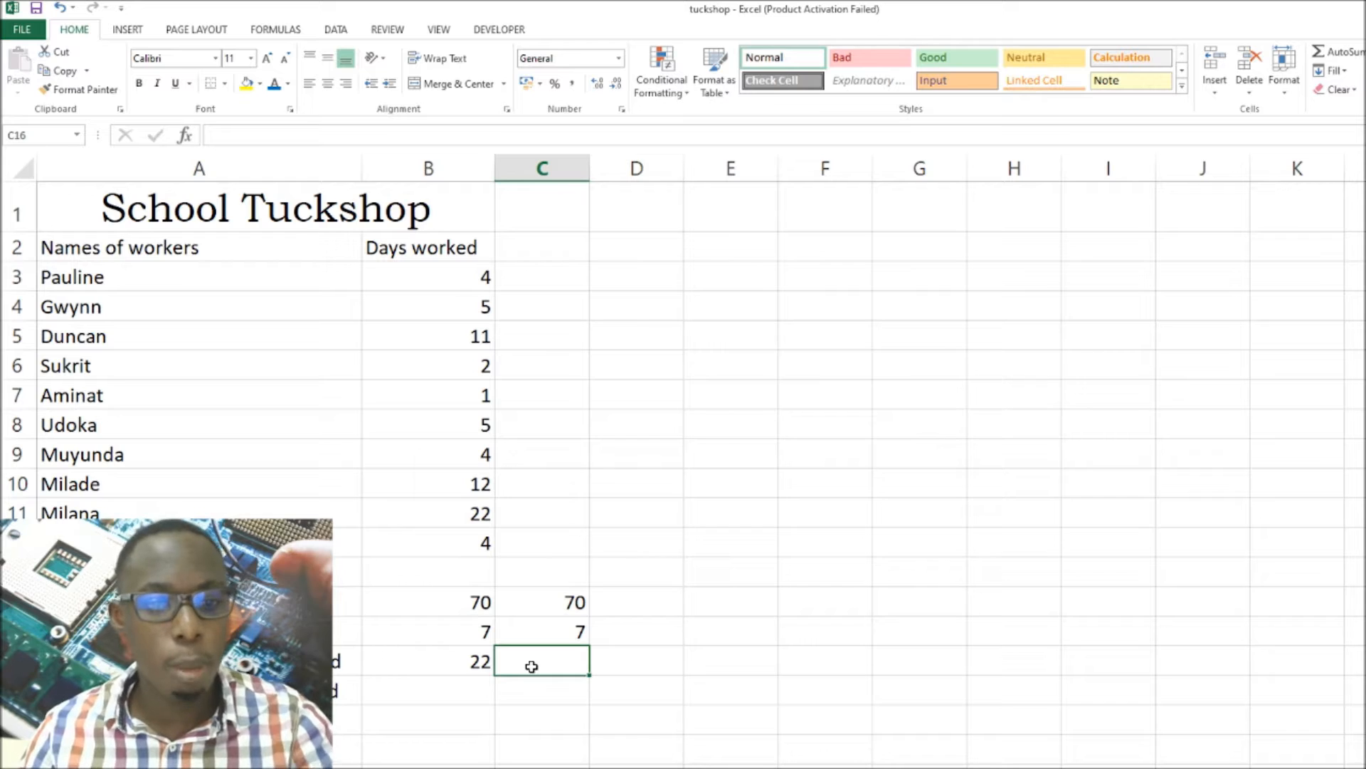
text(=)
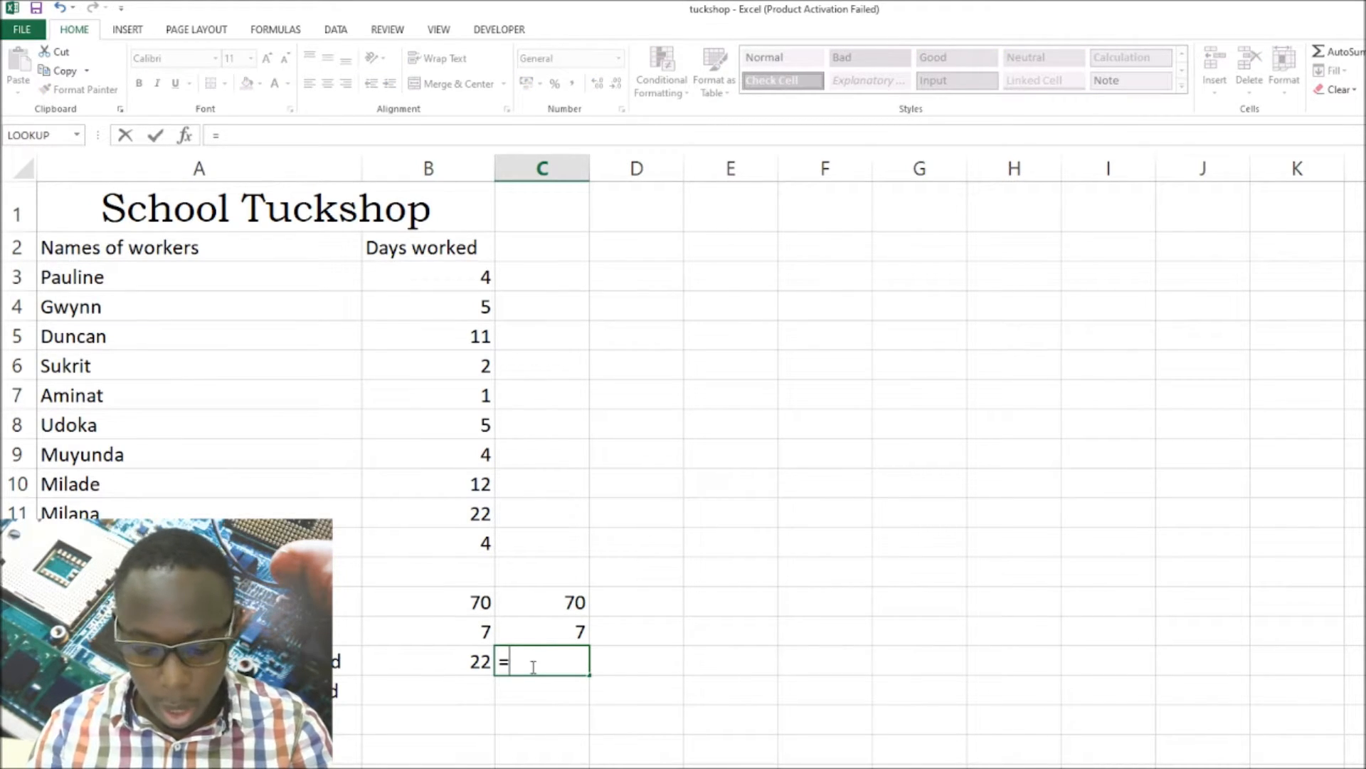
text(max()
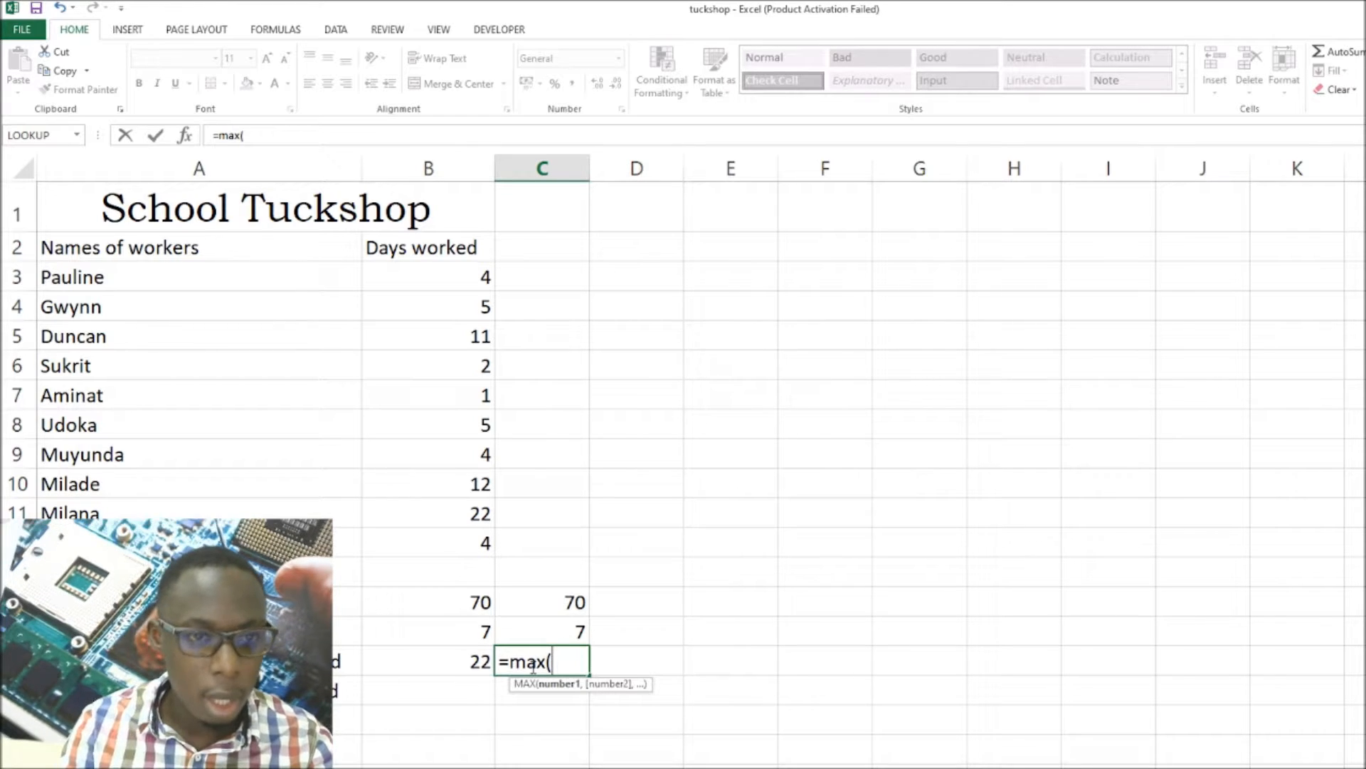
text(dat)
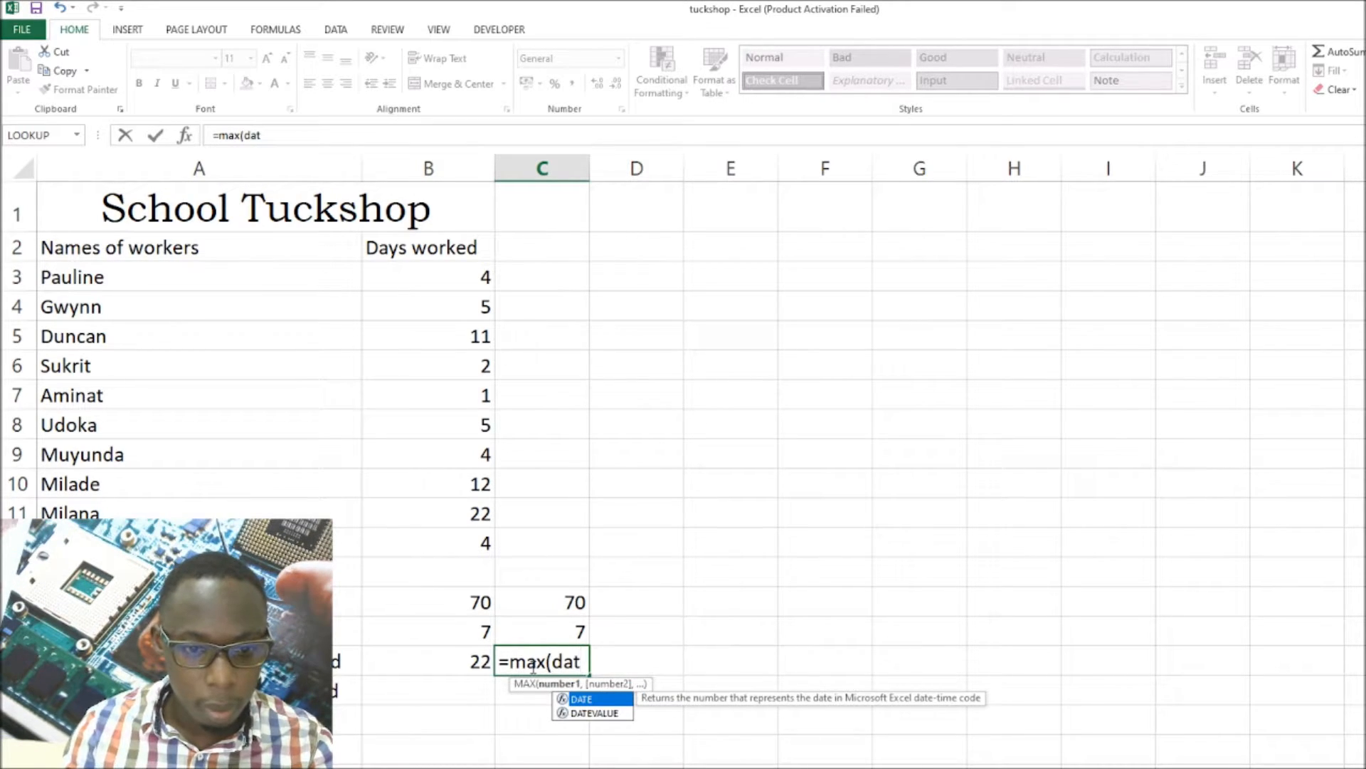
key(BackSpace)
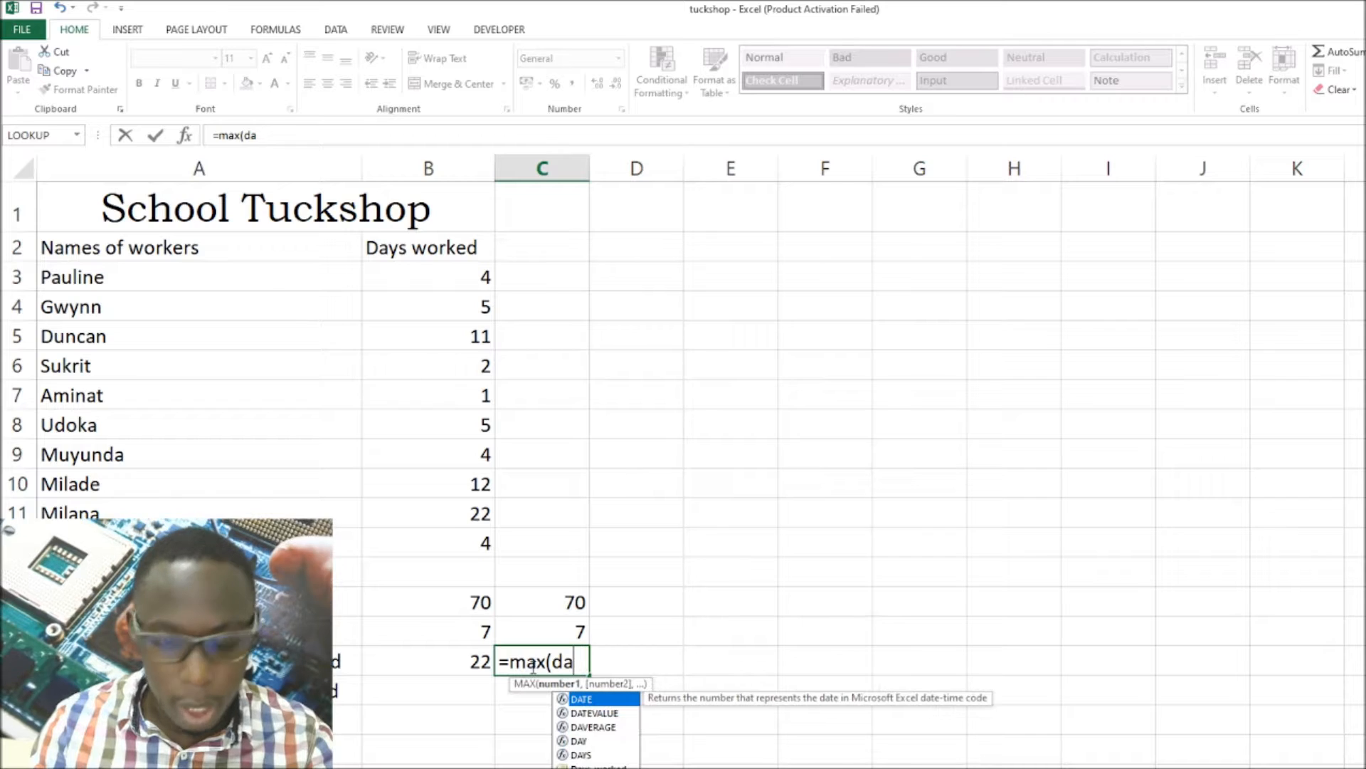
text(ys)
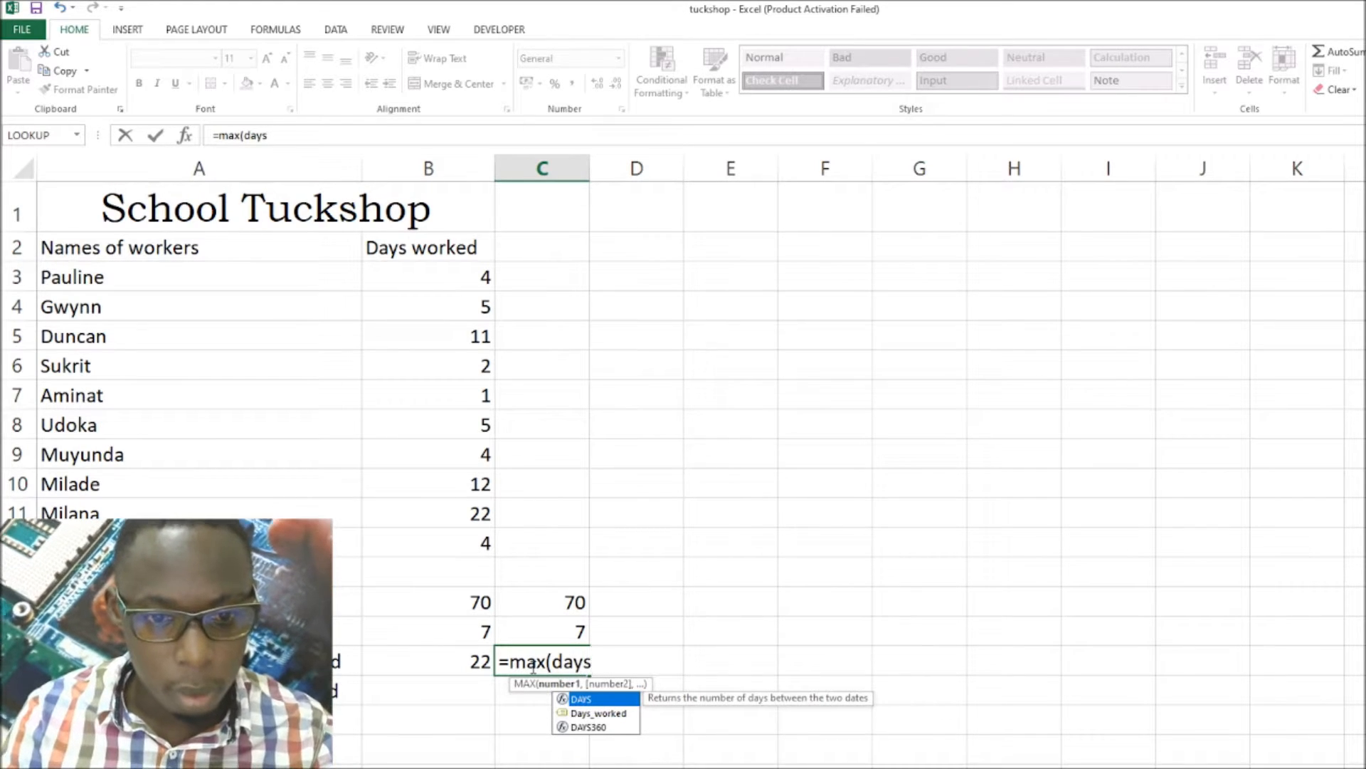
key(Down)
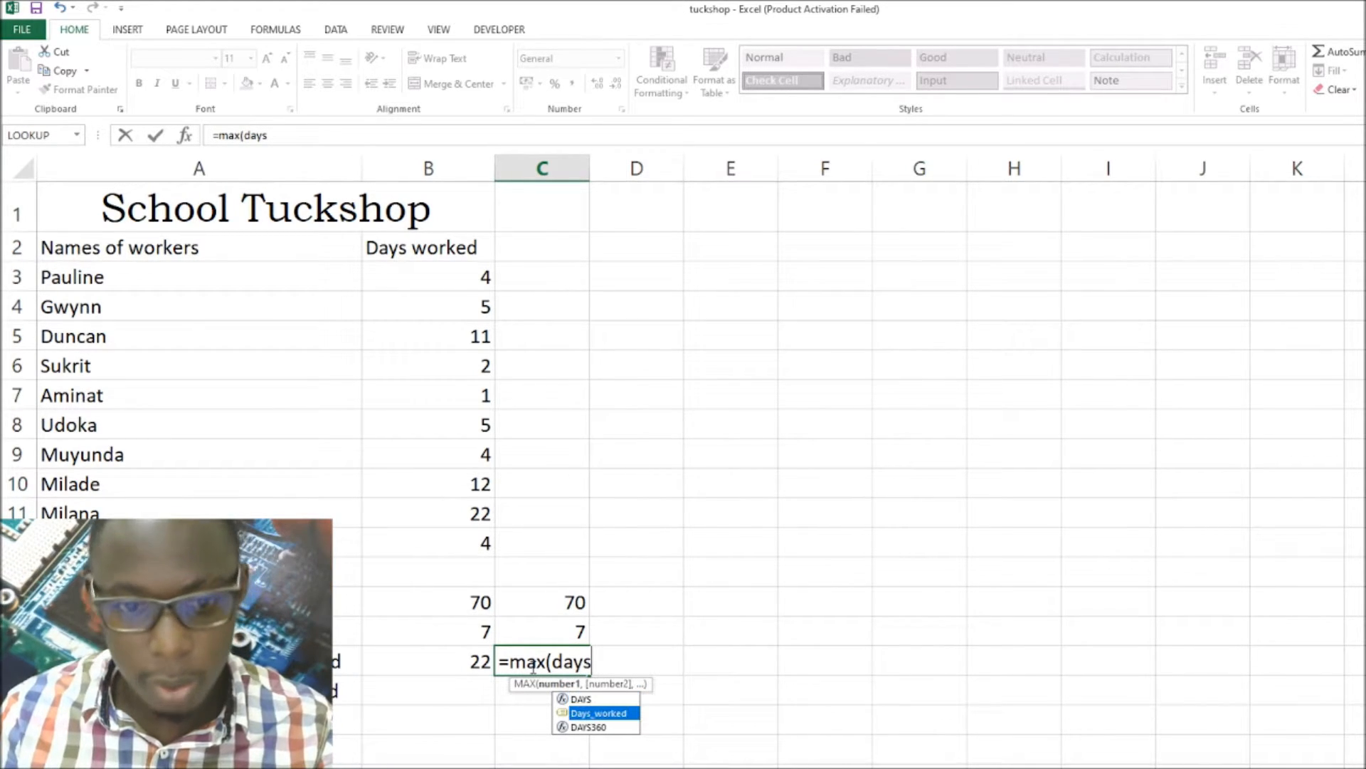
key(Return)
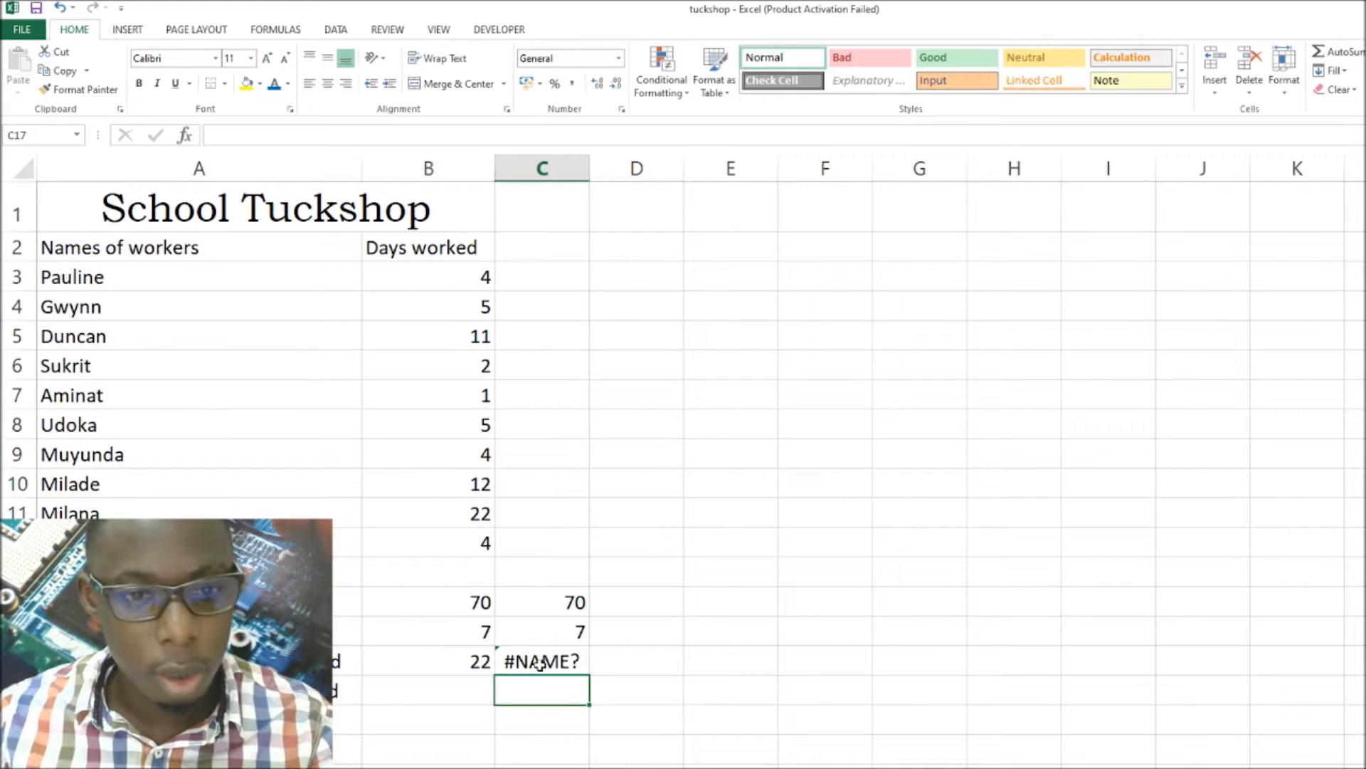
Correct the argument of the MAX formula in C16 to the named range Days_worked.
double_click(541, 662)
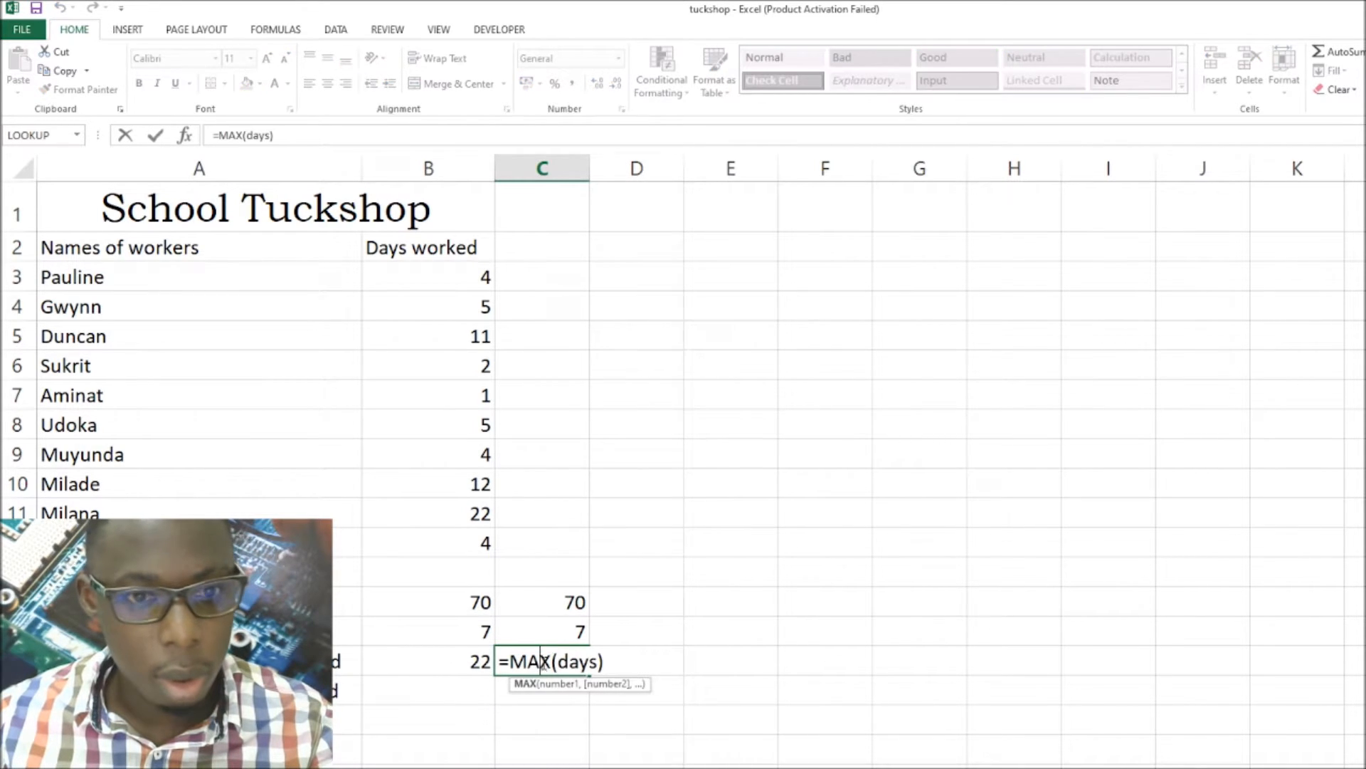
click(596, 662)
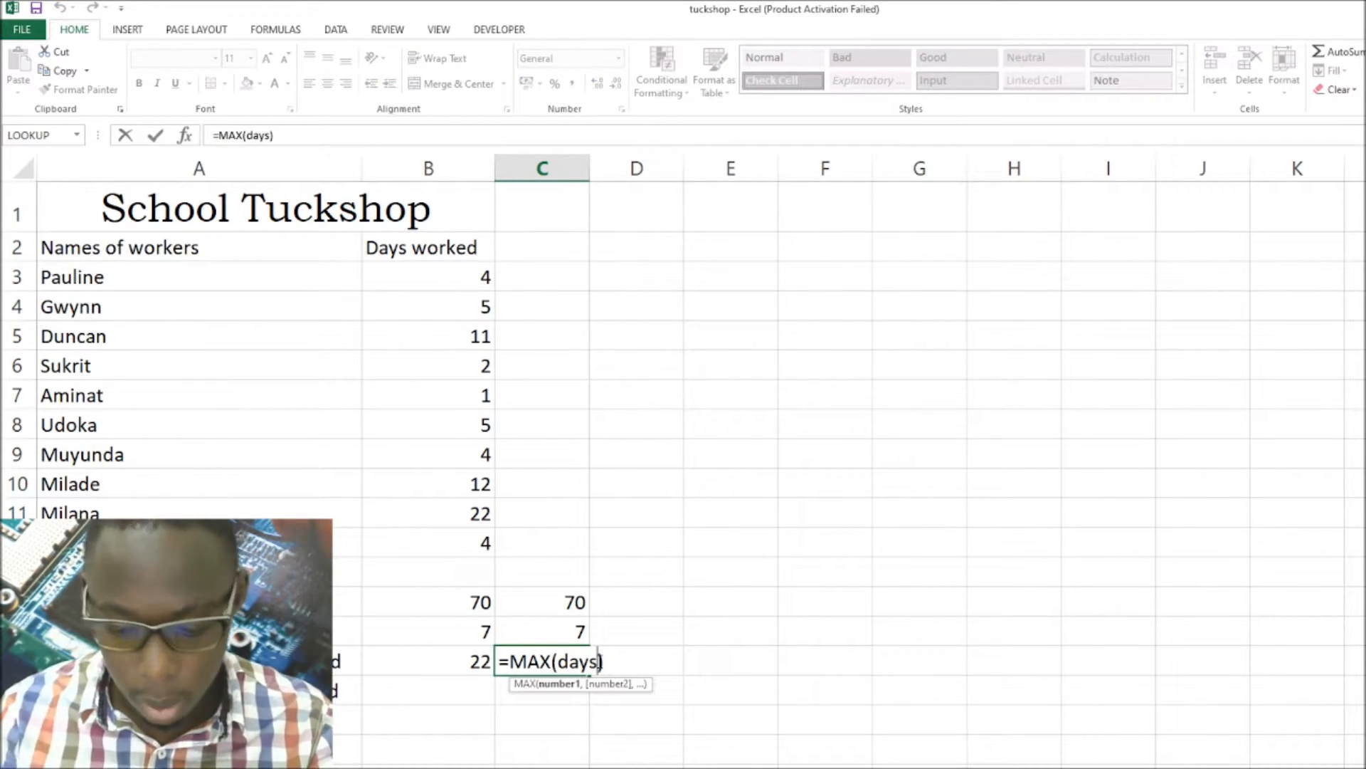
text(_)
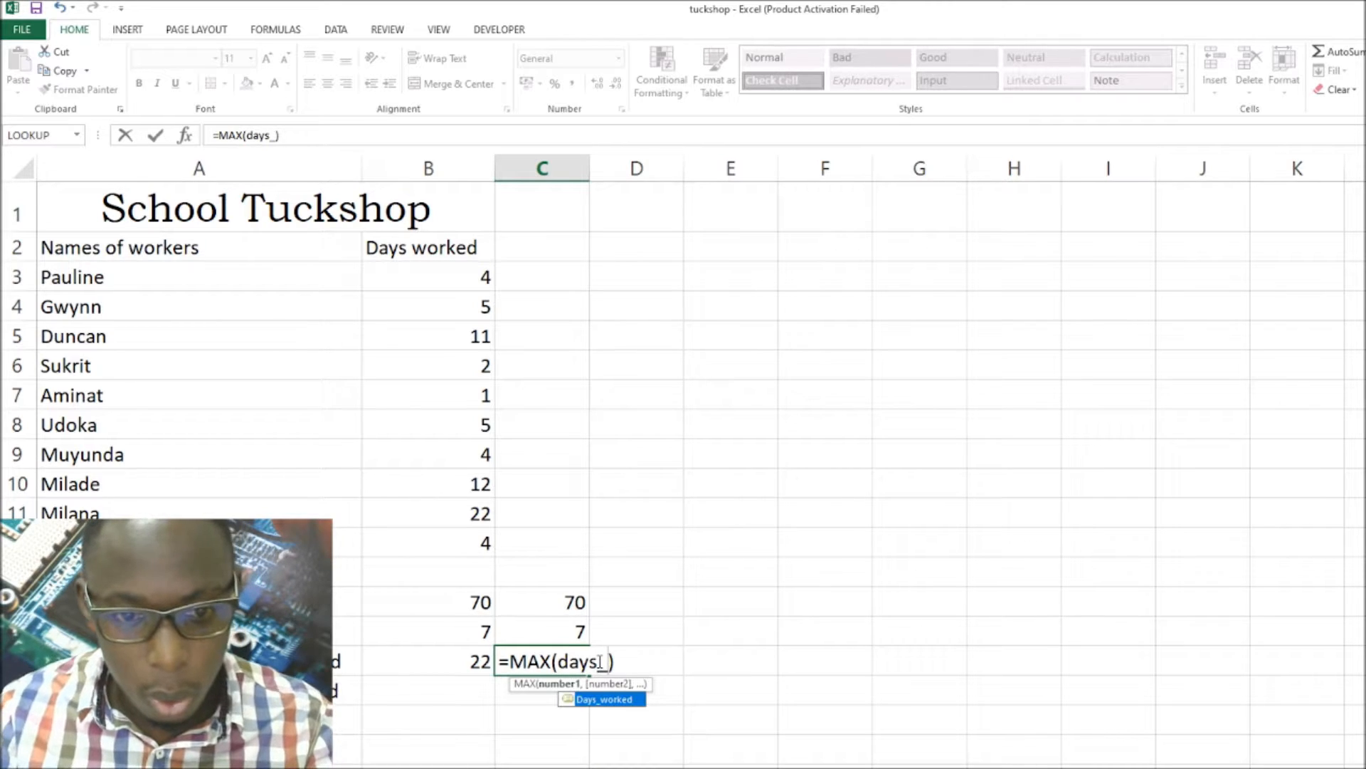
double_click(613, 697)
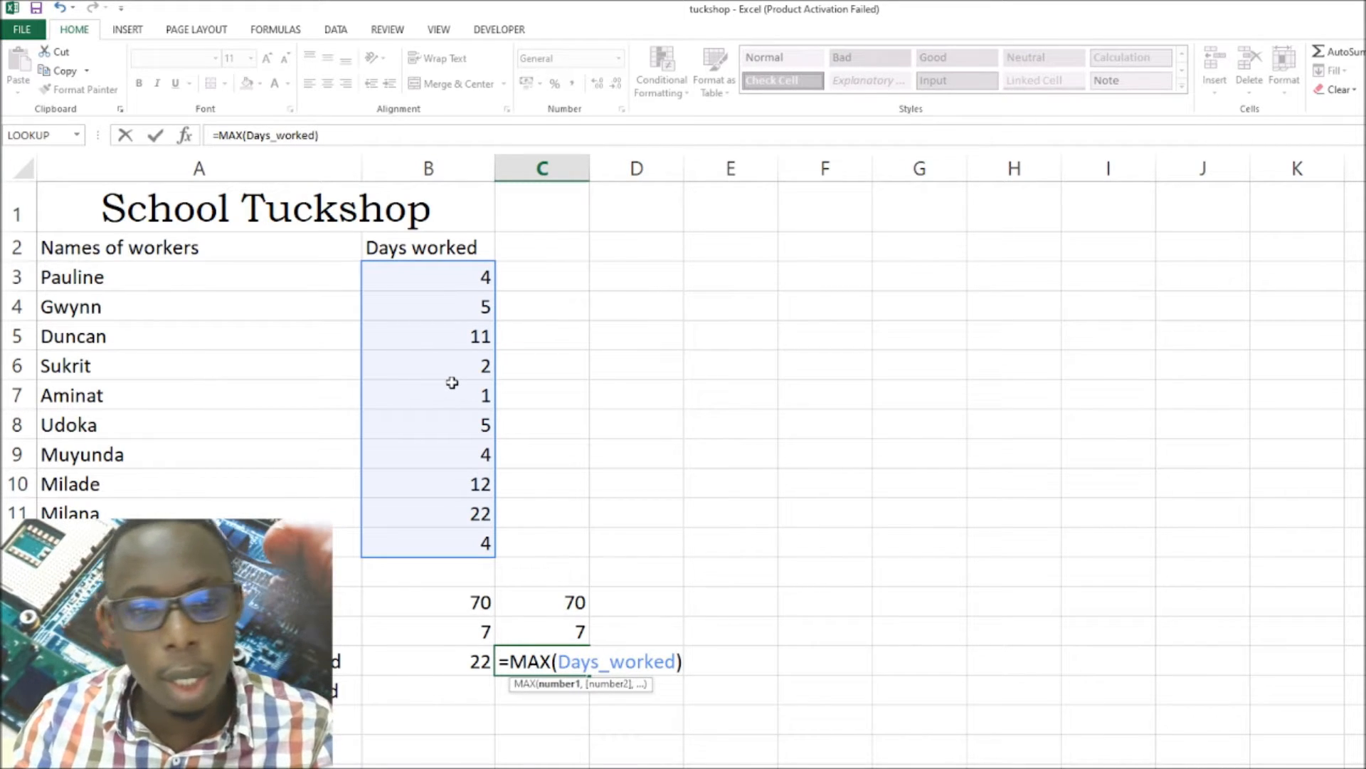
key(Return)
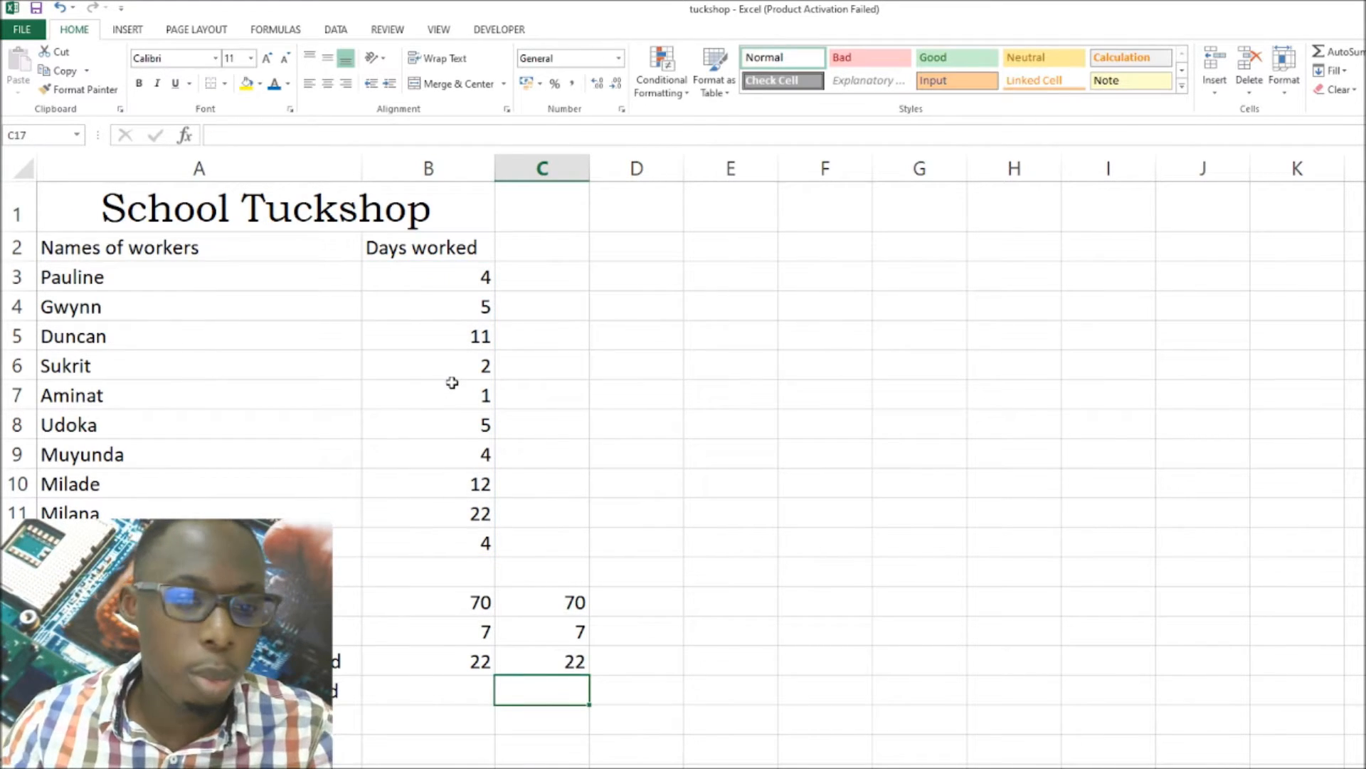
click(578, 661)
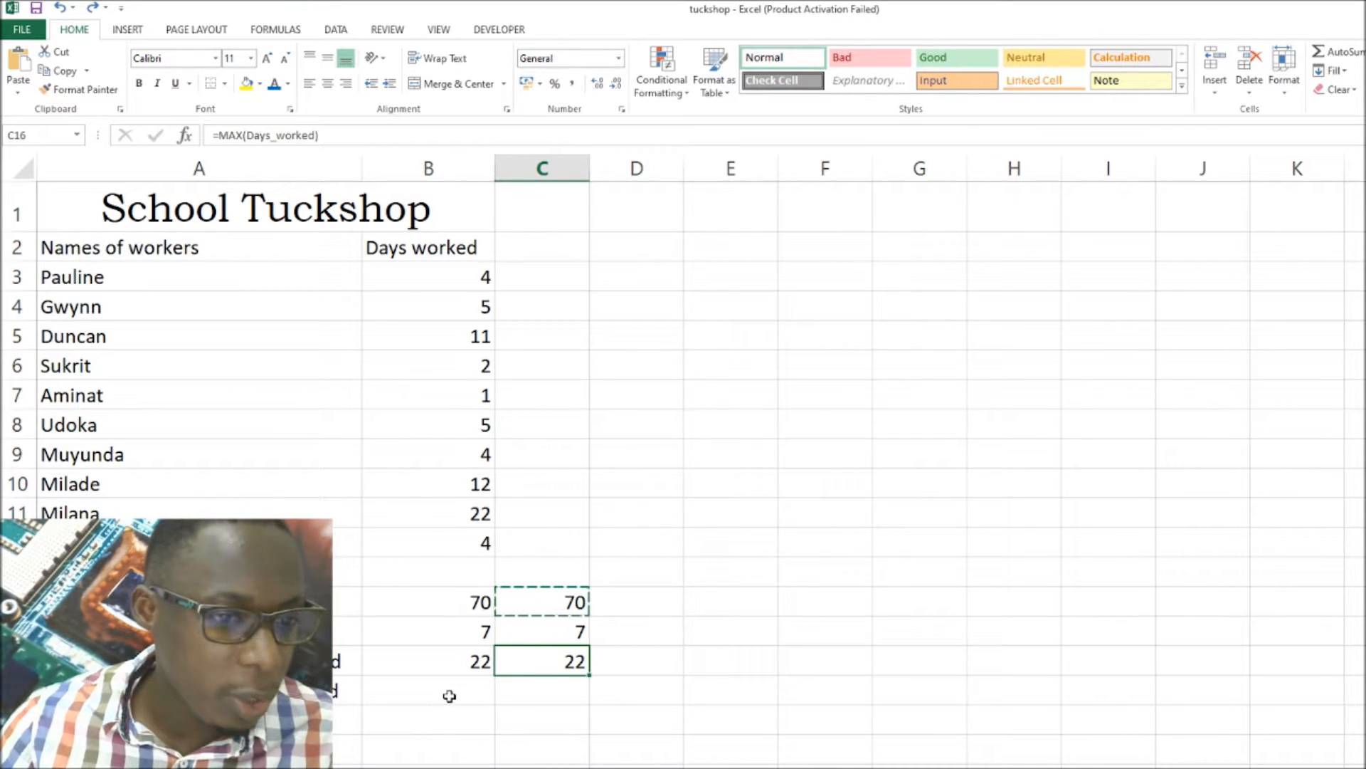
Find the lowest number of days worked in cell B17 with the formula =min(days_worked).
click(449, 696)
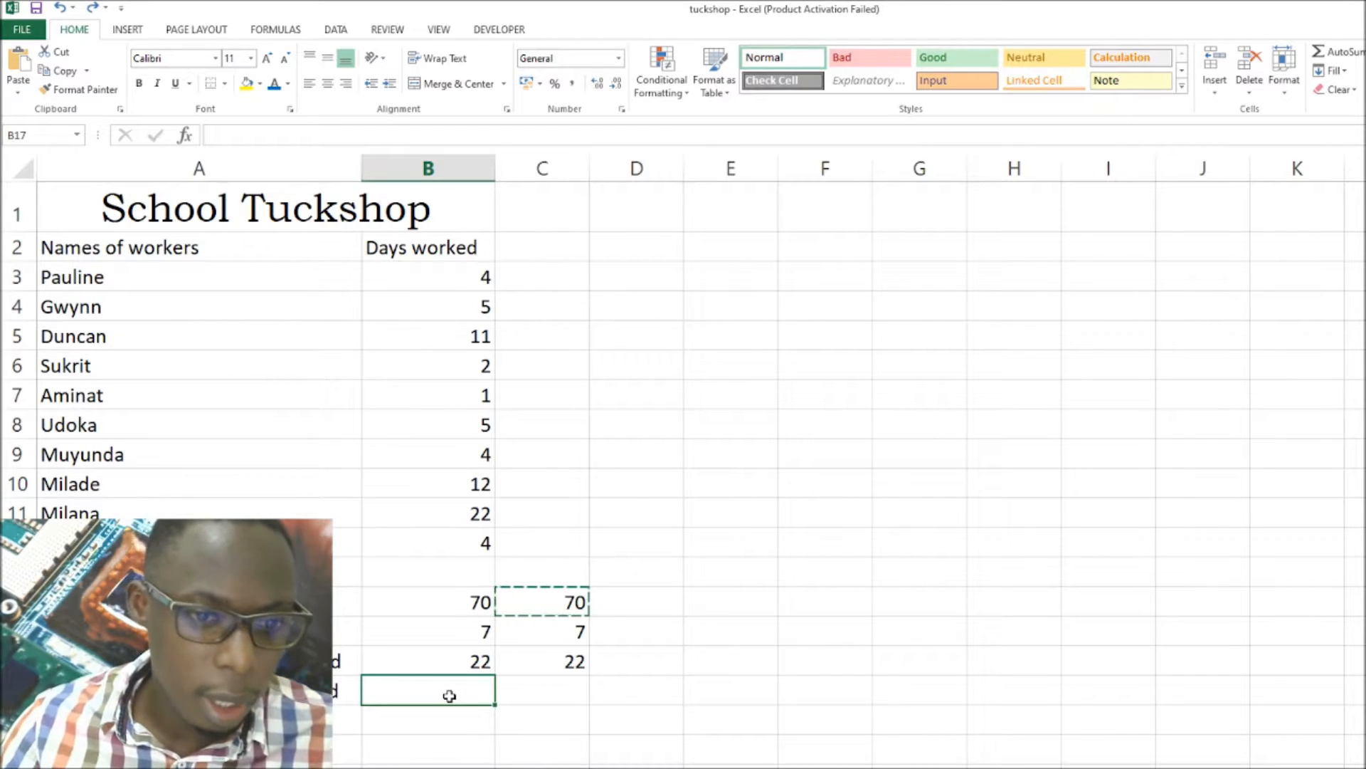
click(444, 285)
drag(445, 285, 424, 553)
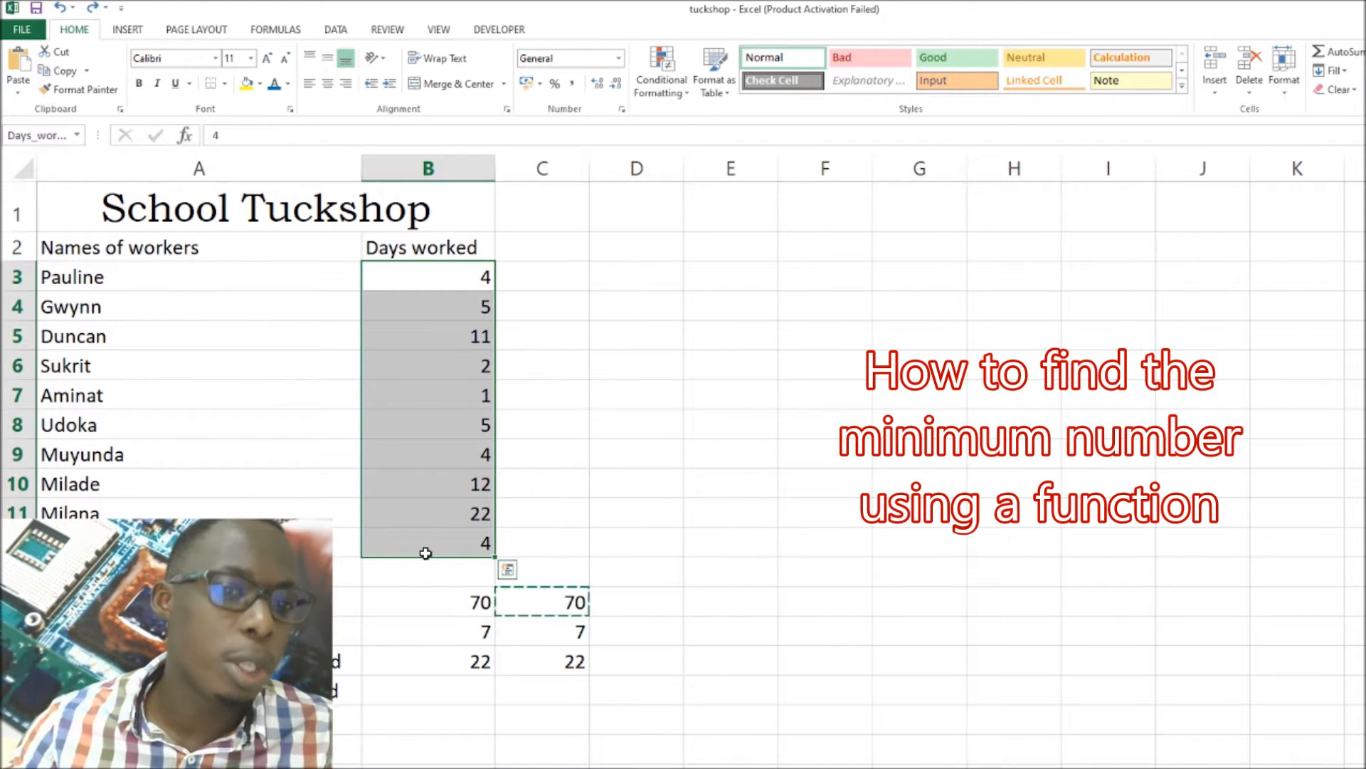
click(431, 692)
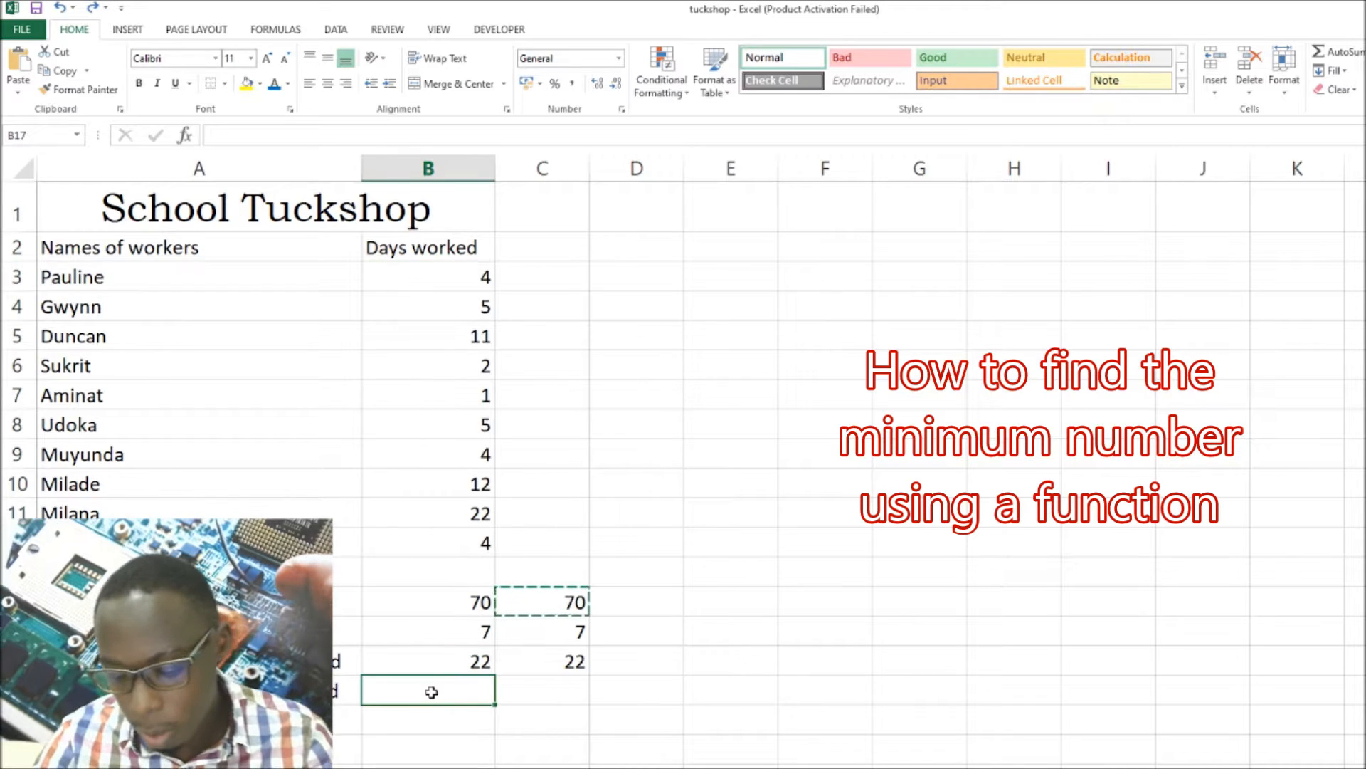
text(=)
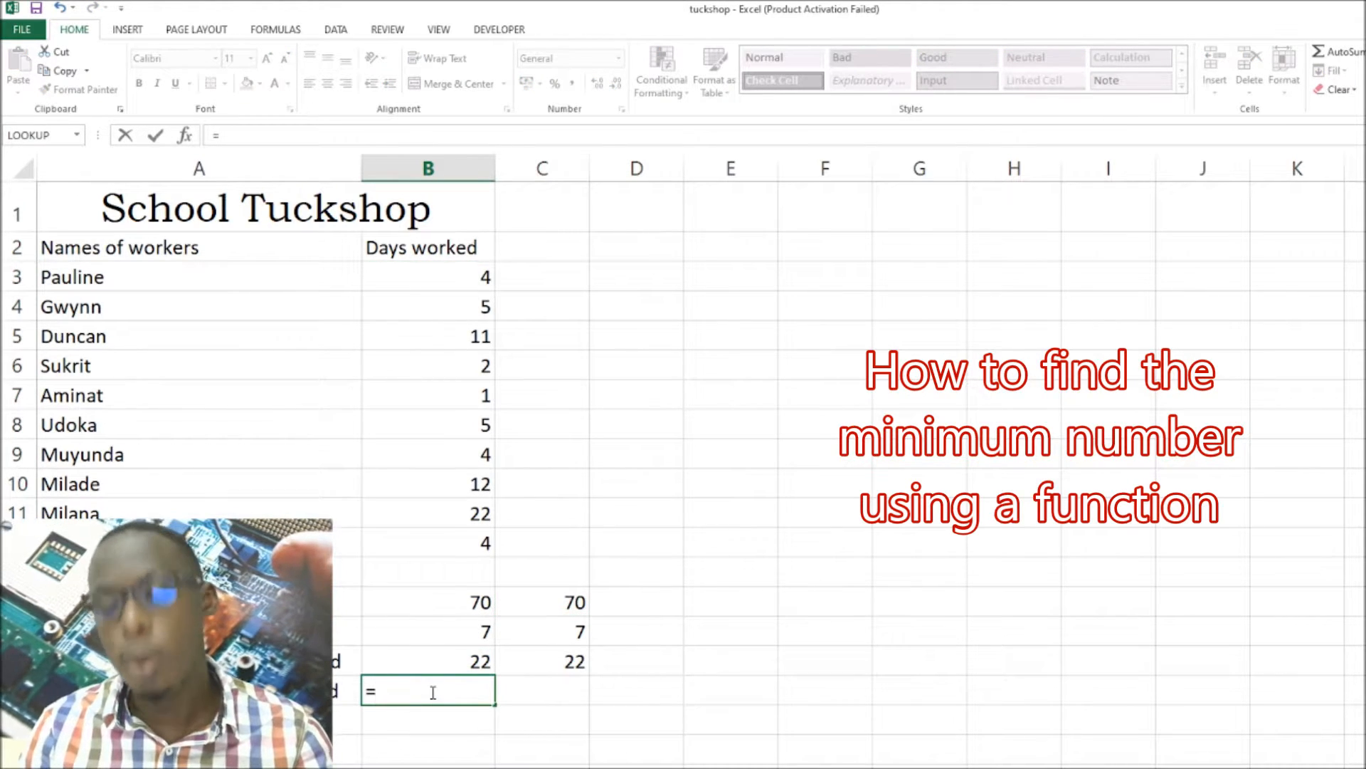
text(min)
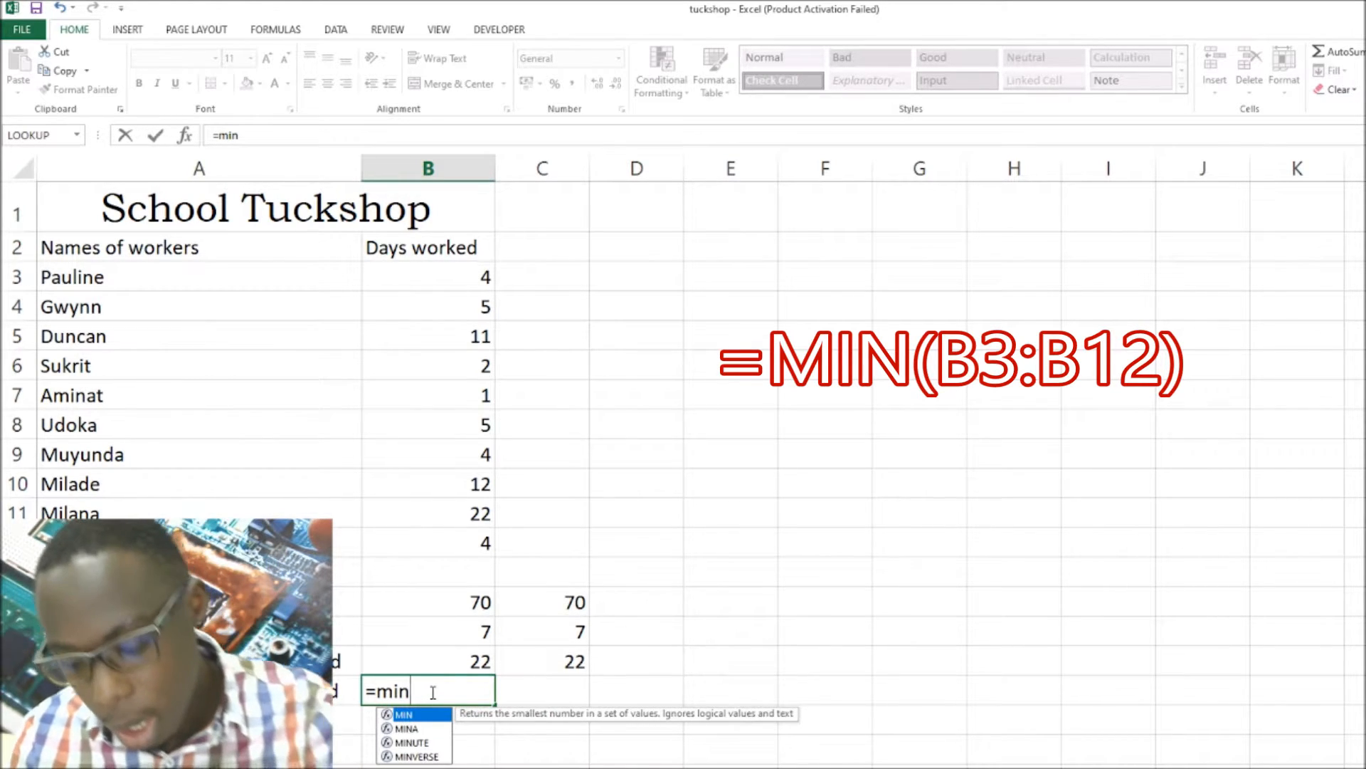
text(()
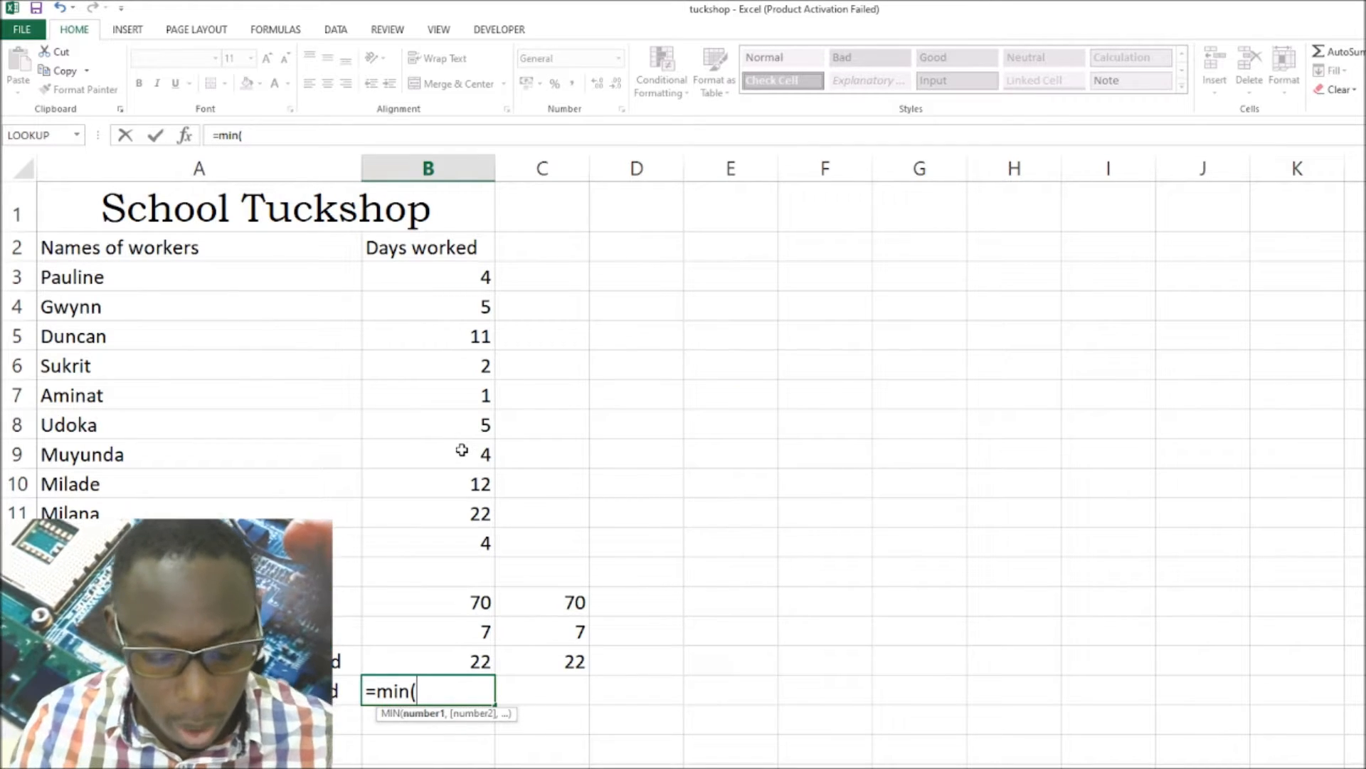
text(days)
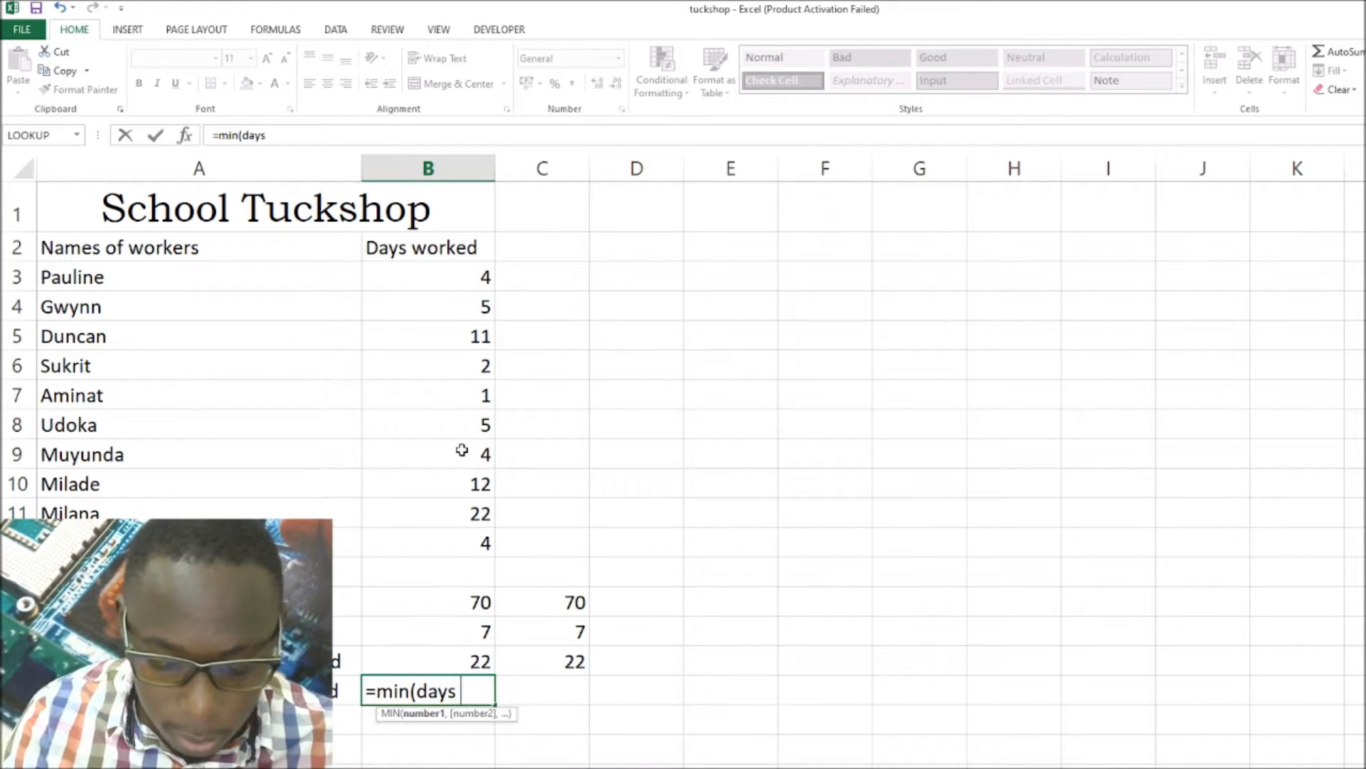
key(BackSpace)
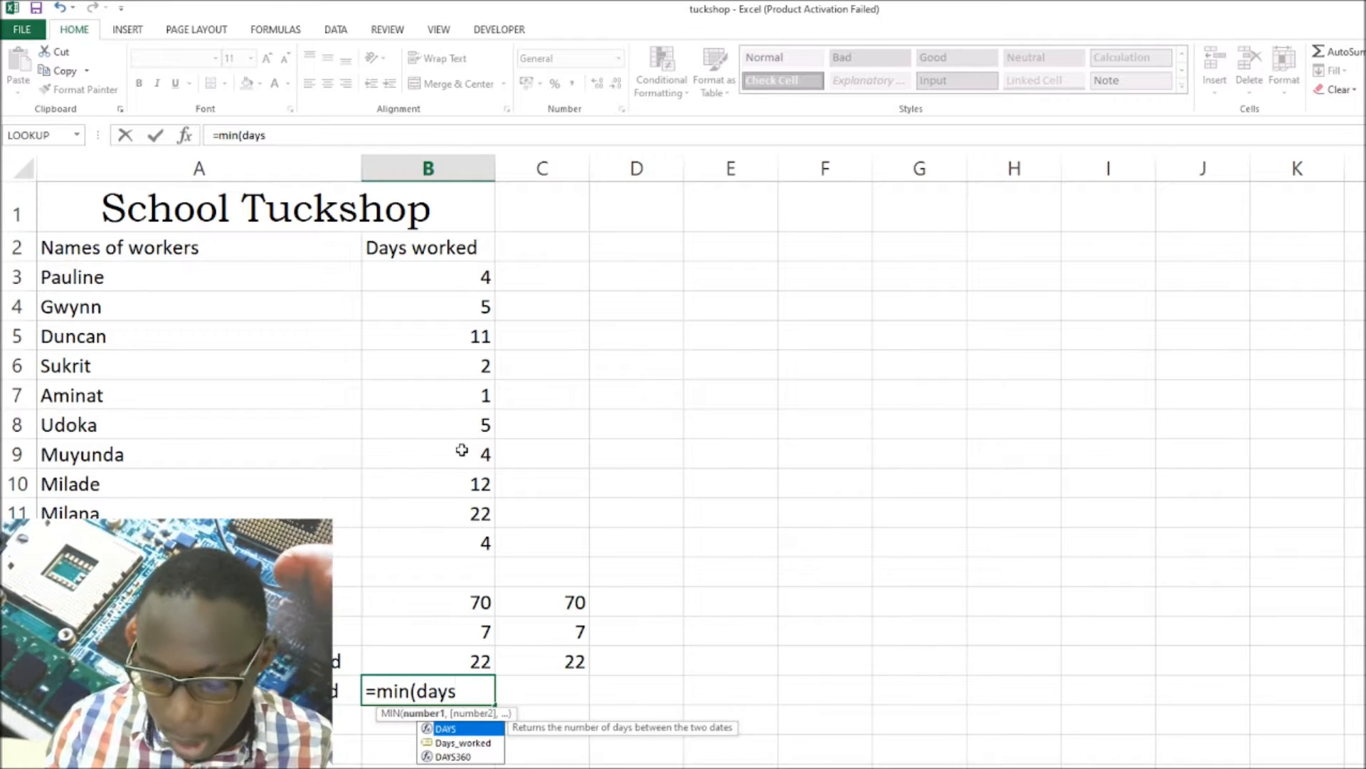
text(_w)
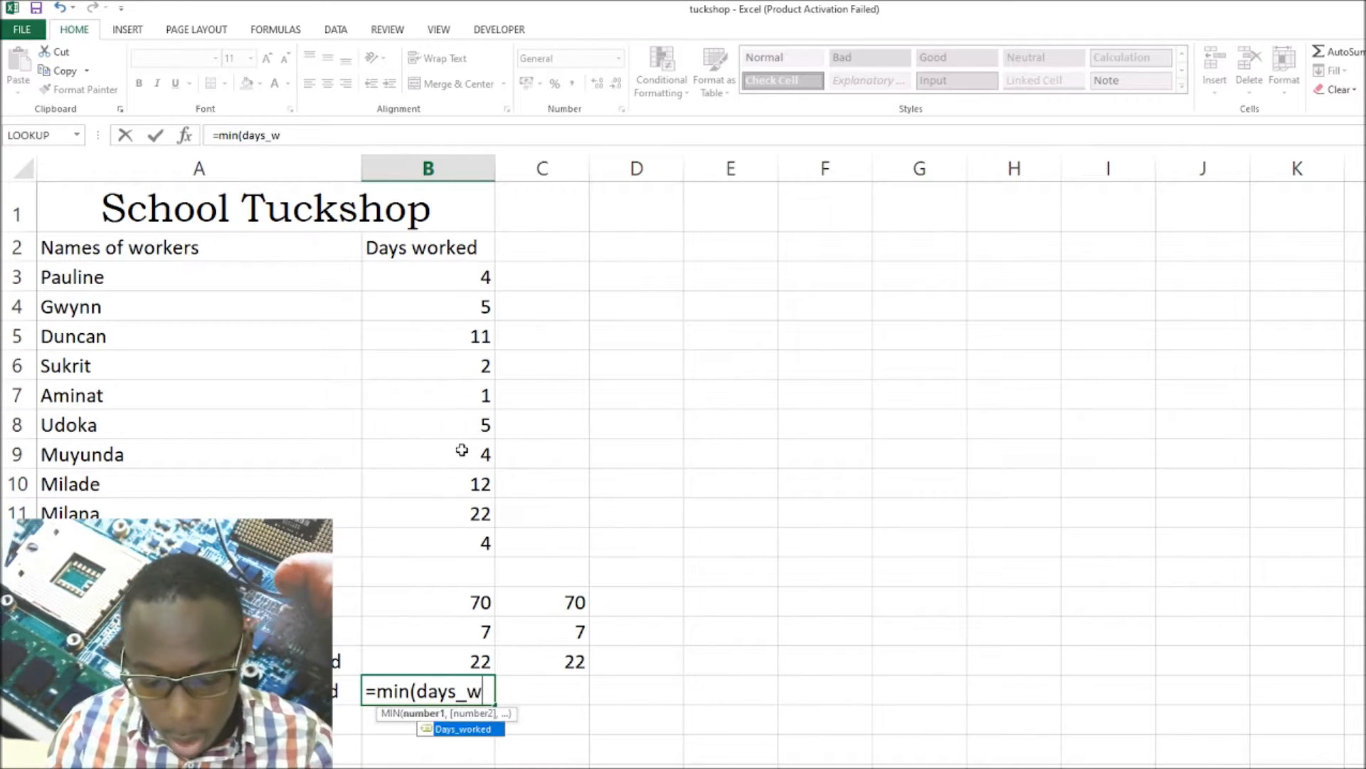
text(orked)
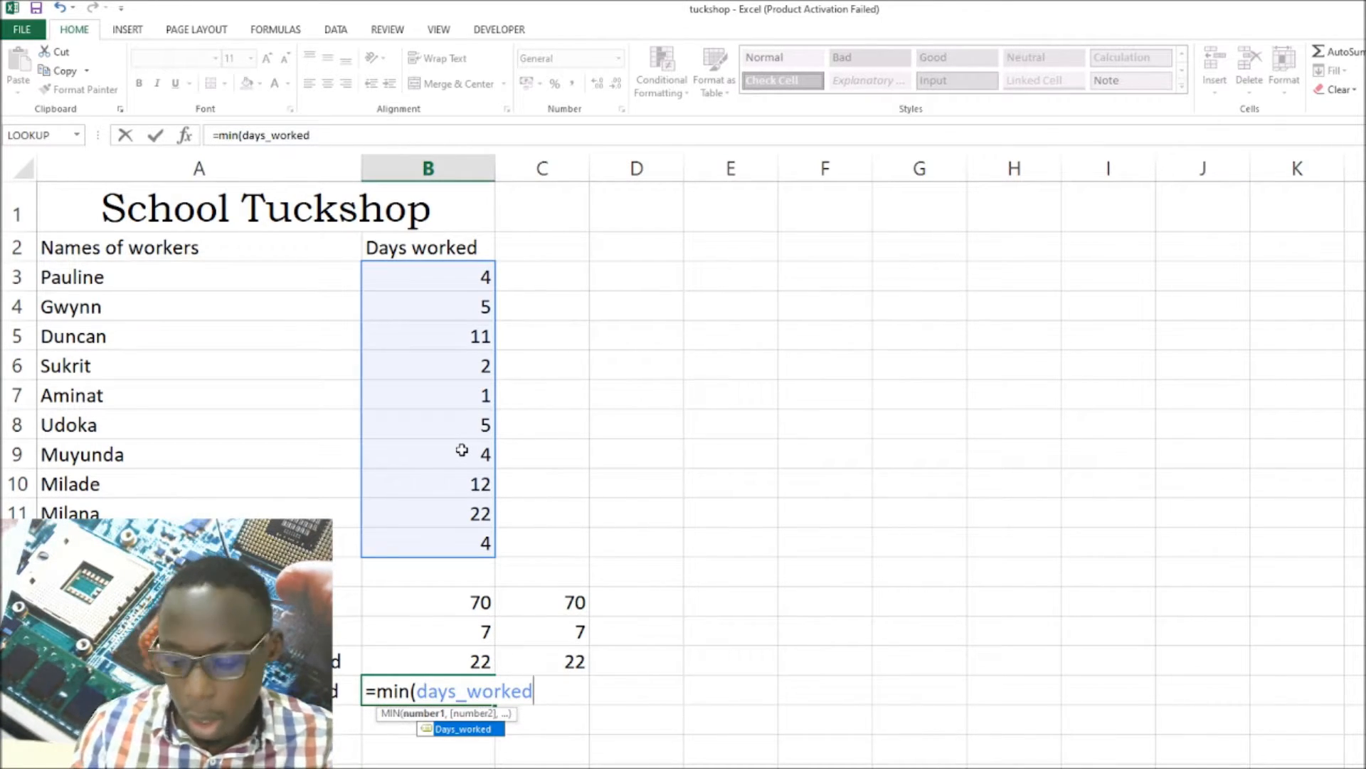
text())
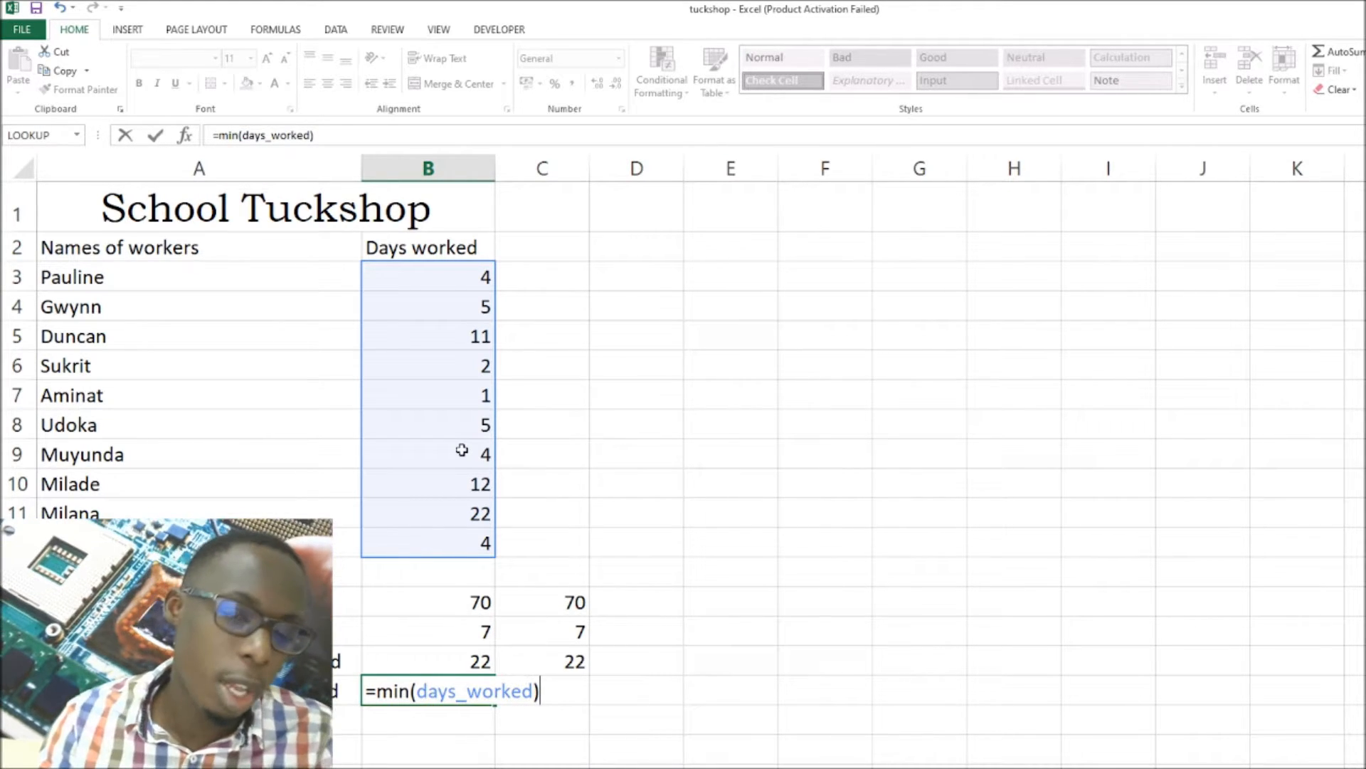
key(Return)
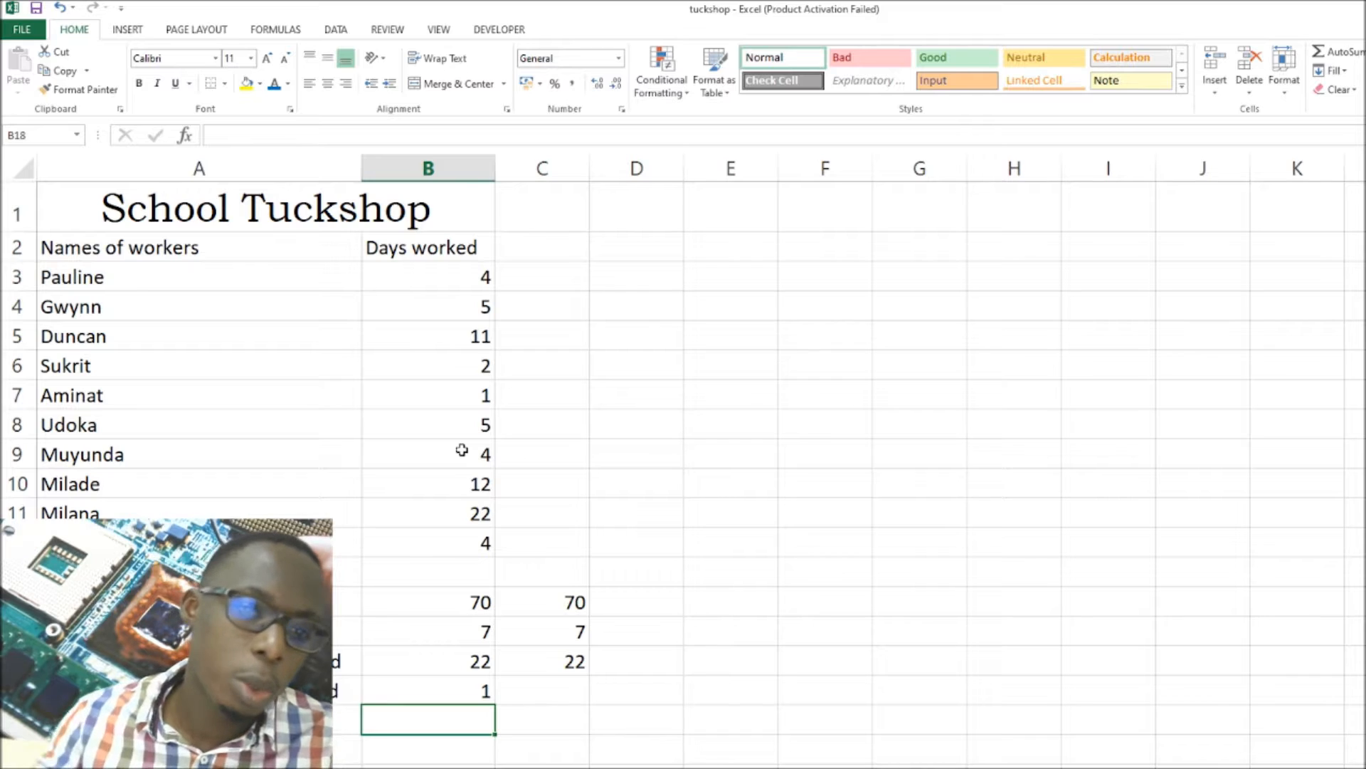
Check the minimum and maximum results against entries B7 and B11, and review the labels in A17 and A15.
click(470, 394)
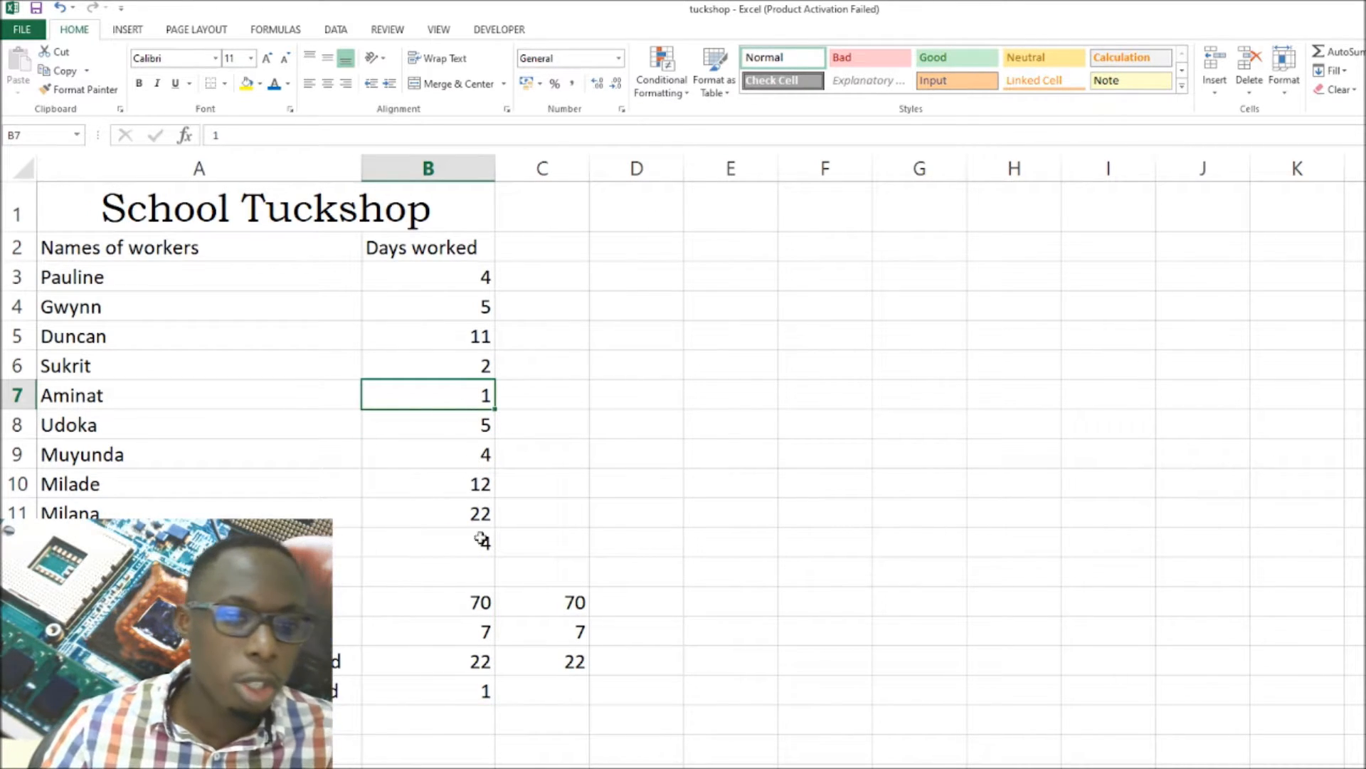
click(484, 668)
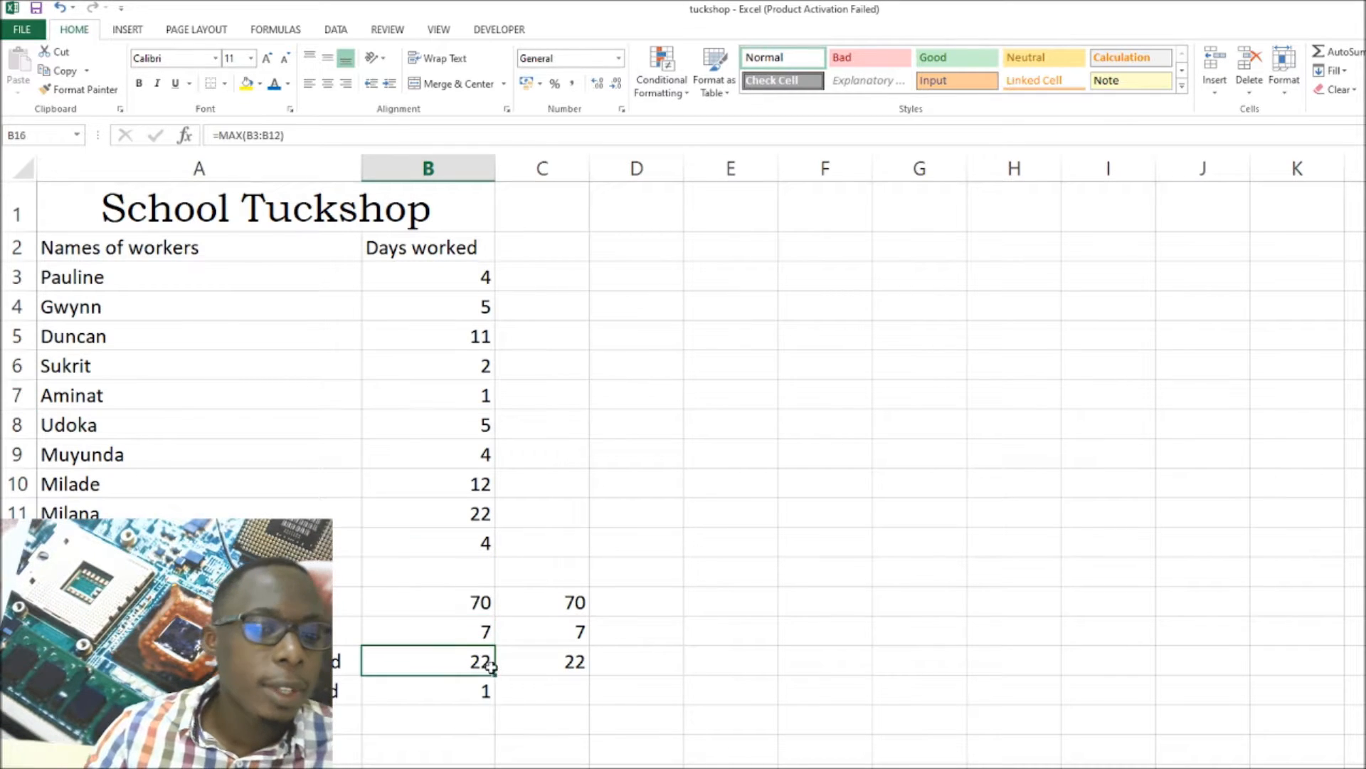
click(487, 520)
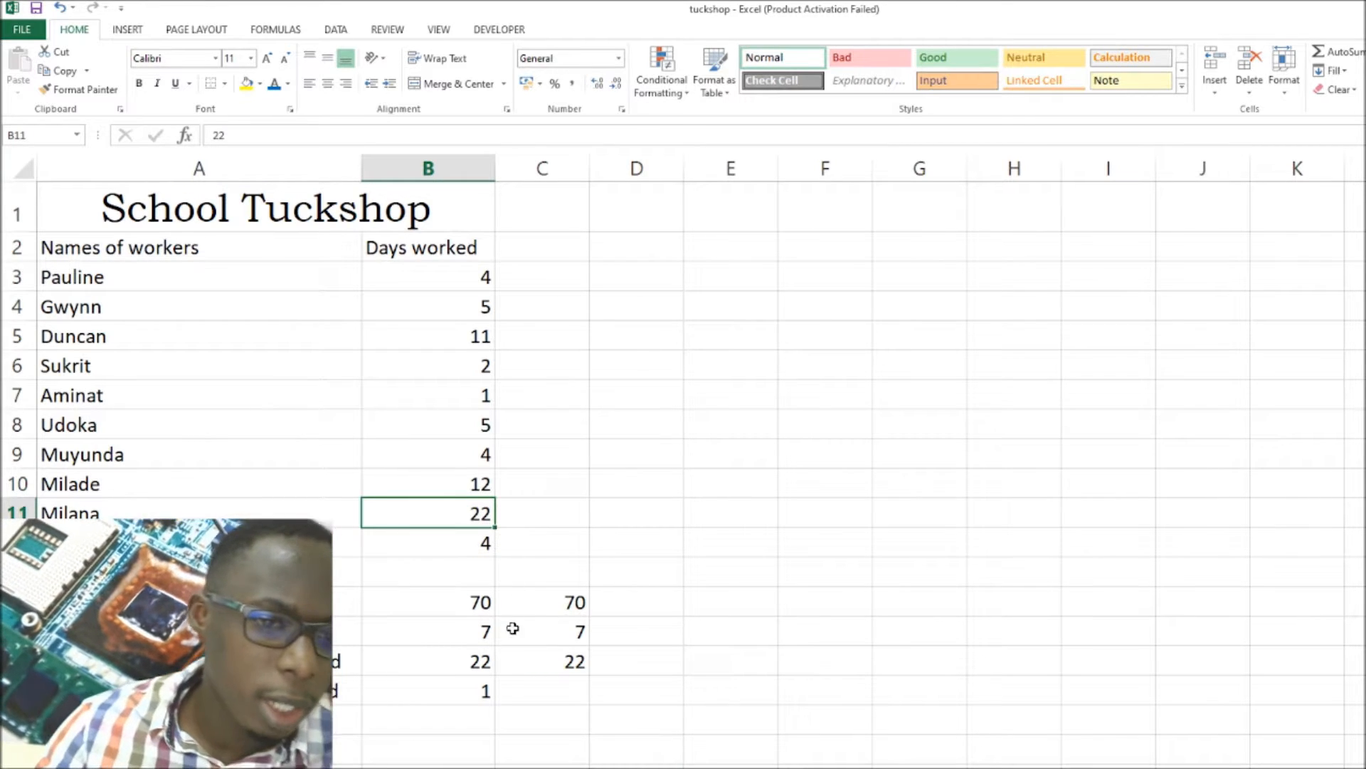
click(347, 691)
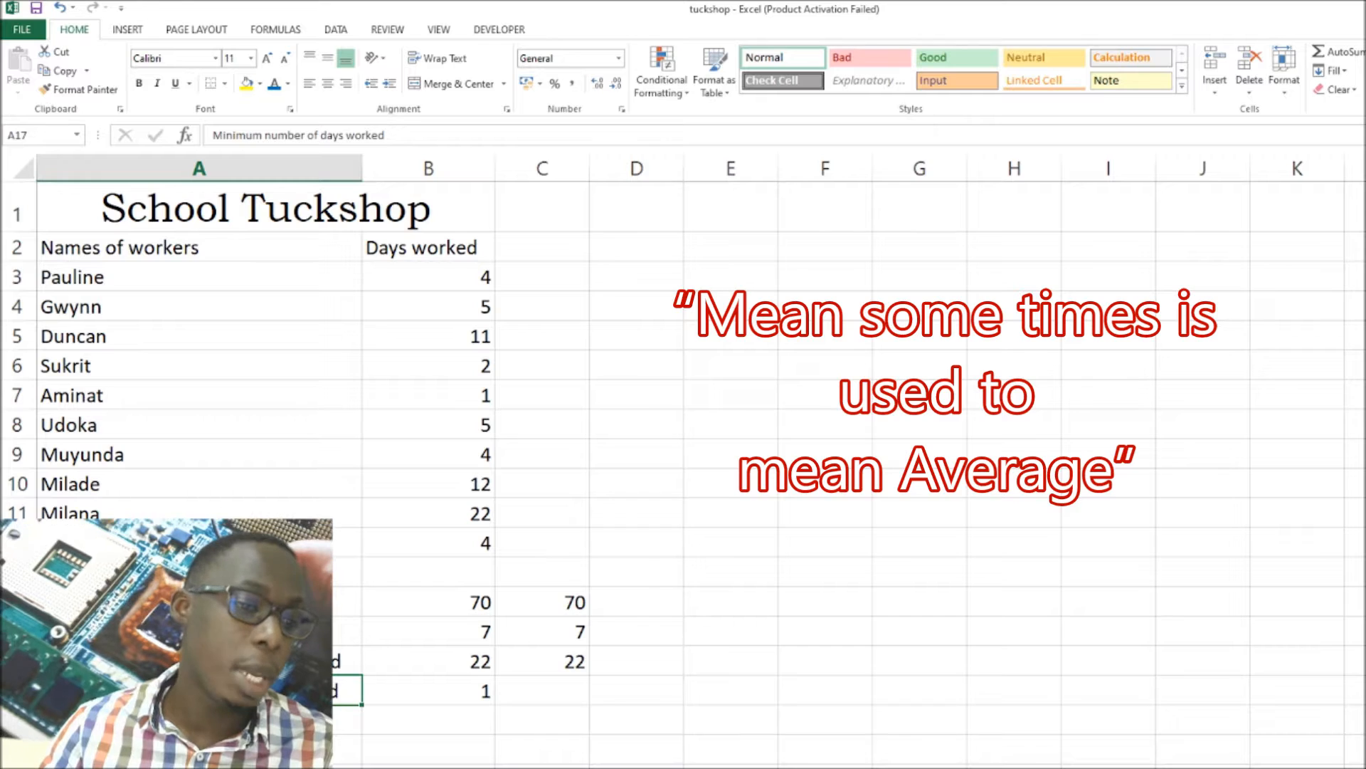
click(213, 631)
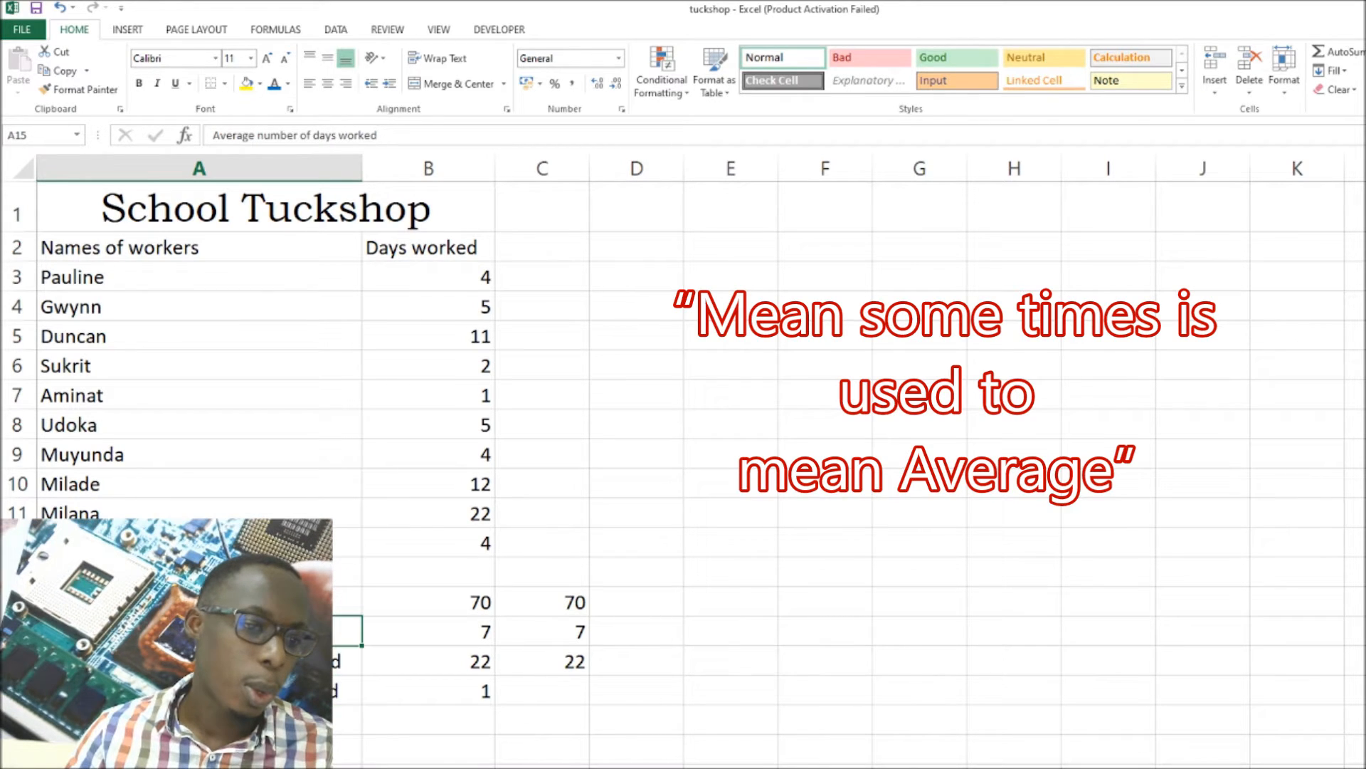
Copy the average label from A15 into A18 and reword it as Mean of days worked.
key(ctrl+c)
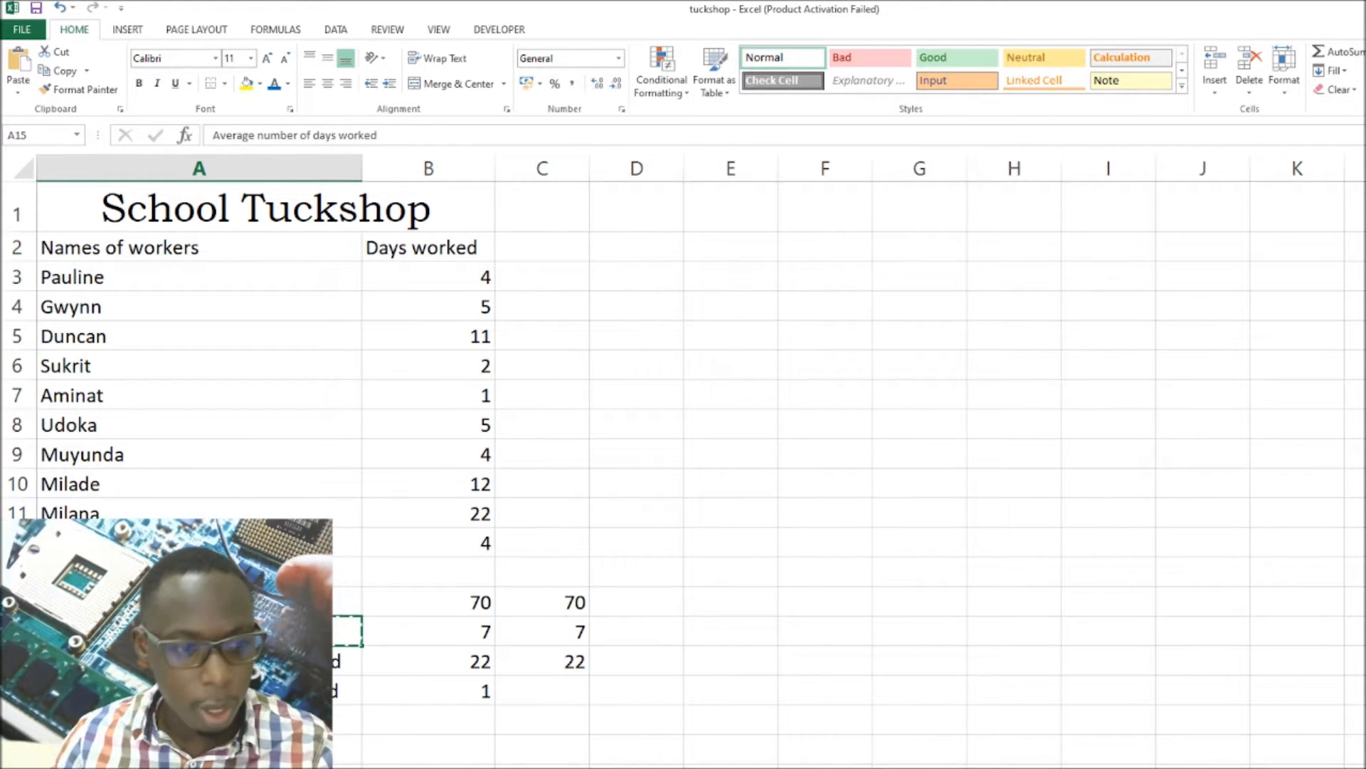
click(214, 719)
key(ctrl+v)
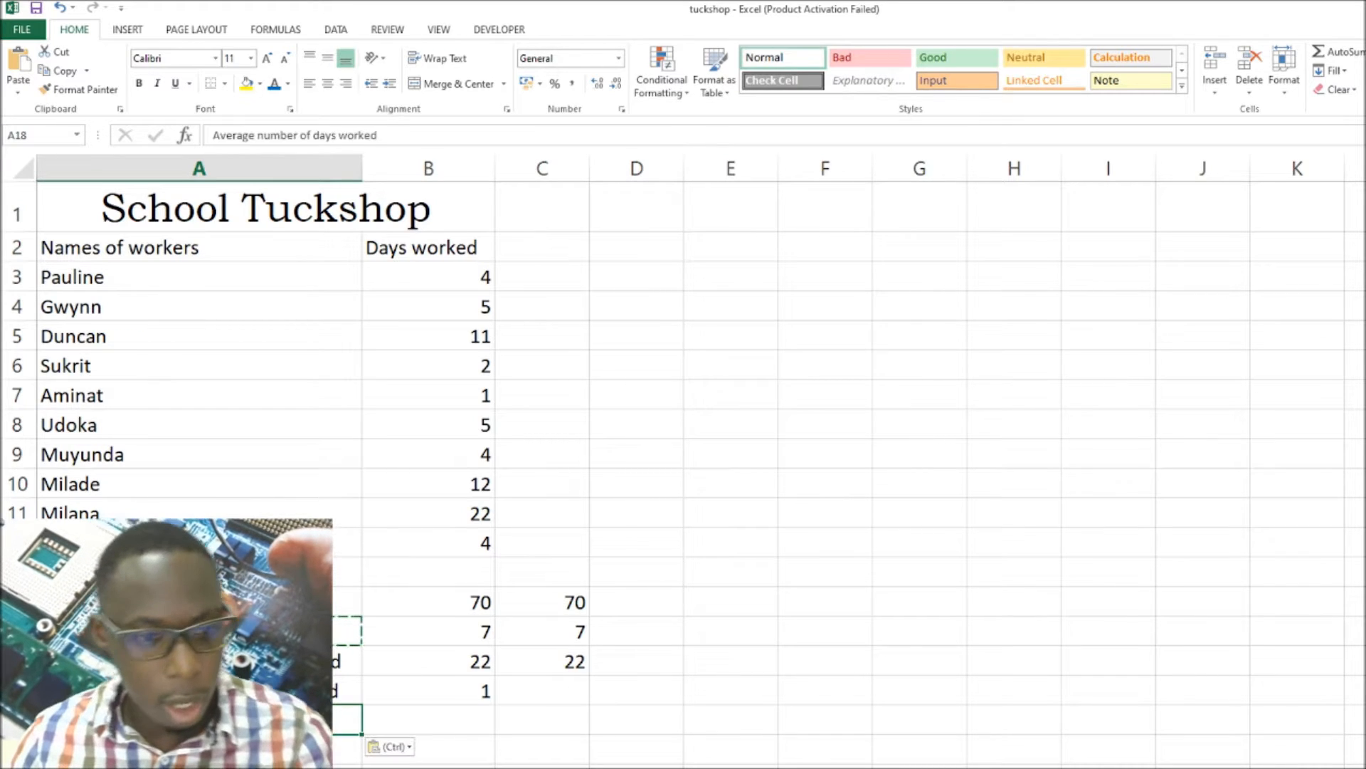
key(F2)
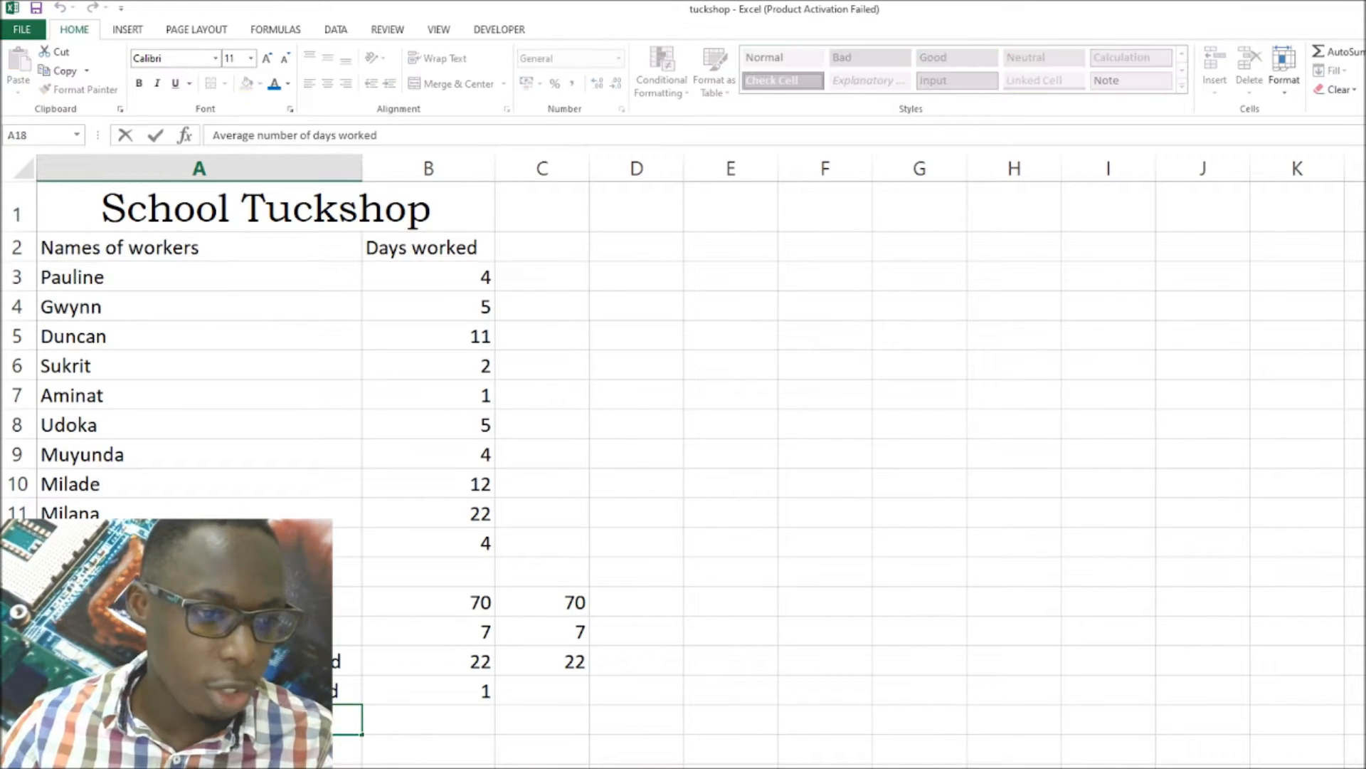
text(Mean)
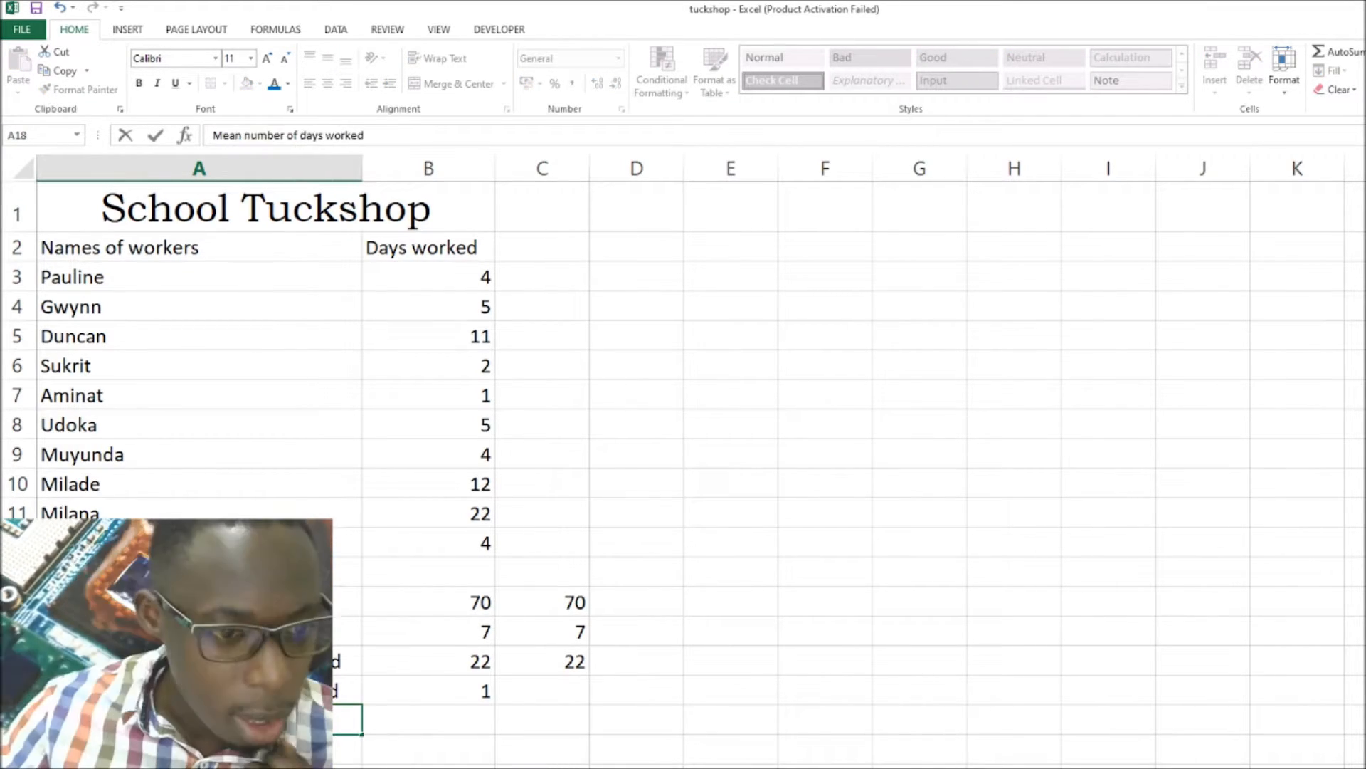
key(BackSpace)
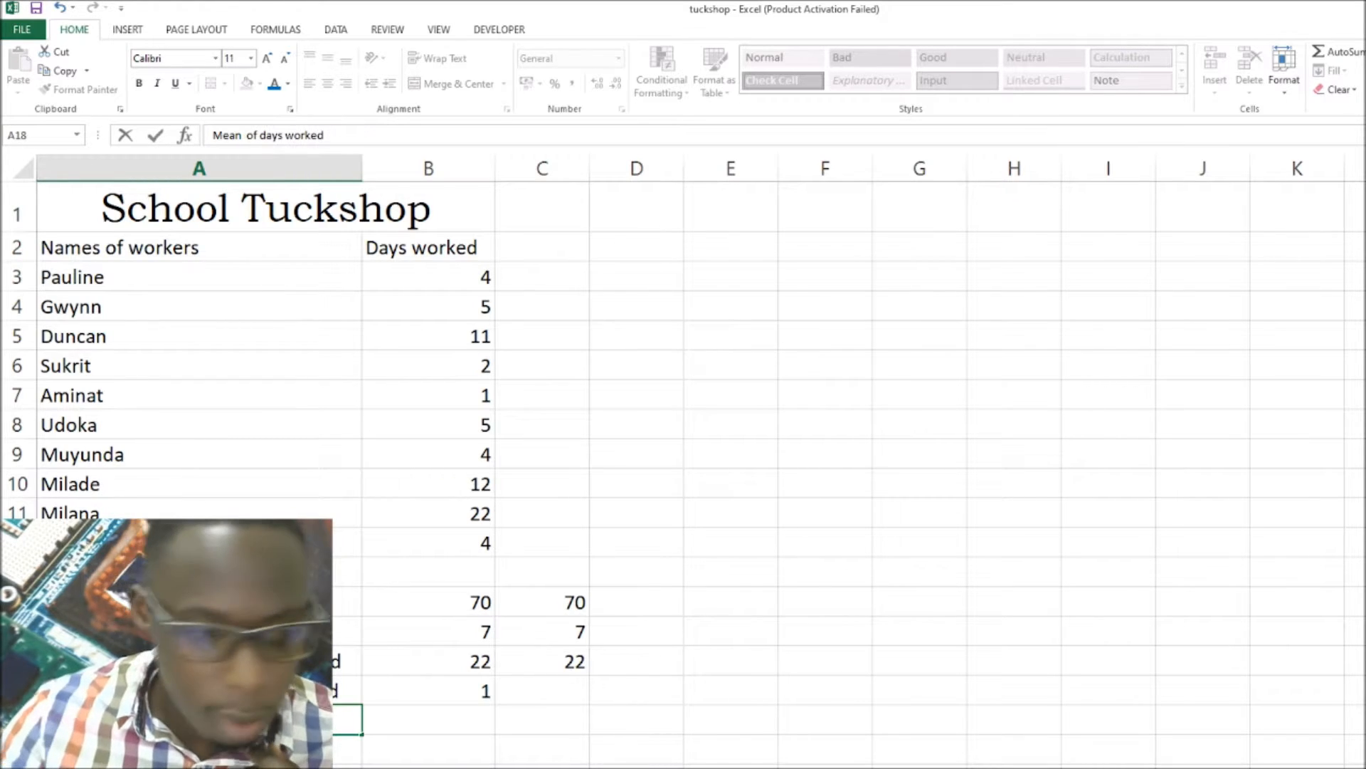
Calculate the mean of days worked in cell B18 with the formula =average(days_worked).
click(439, 720)
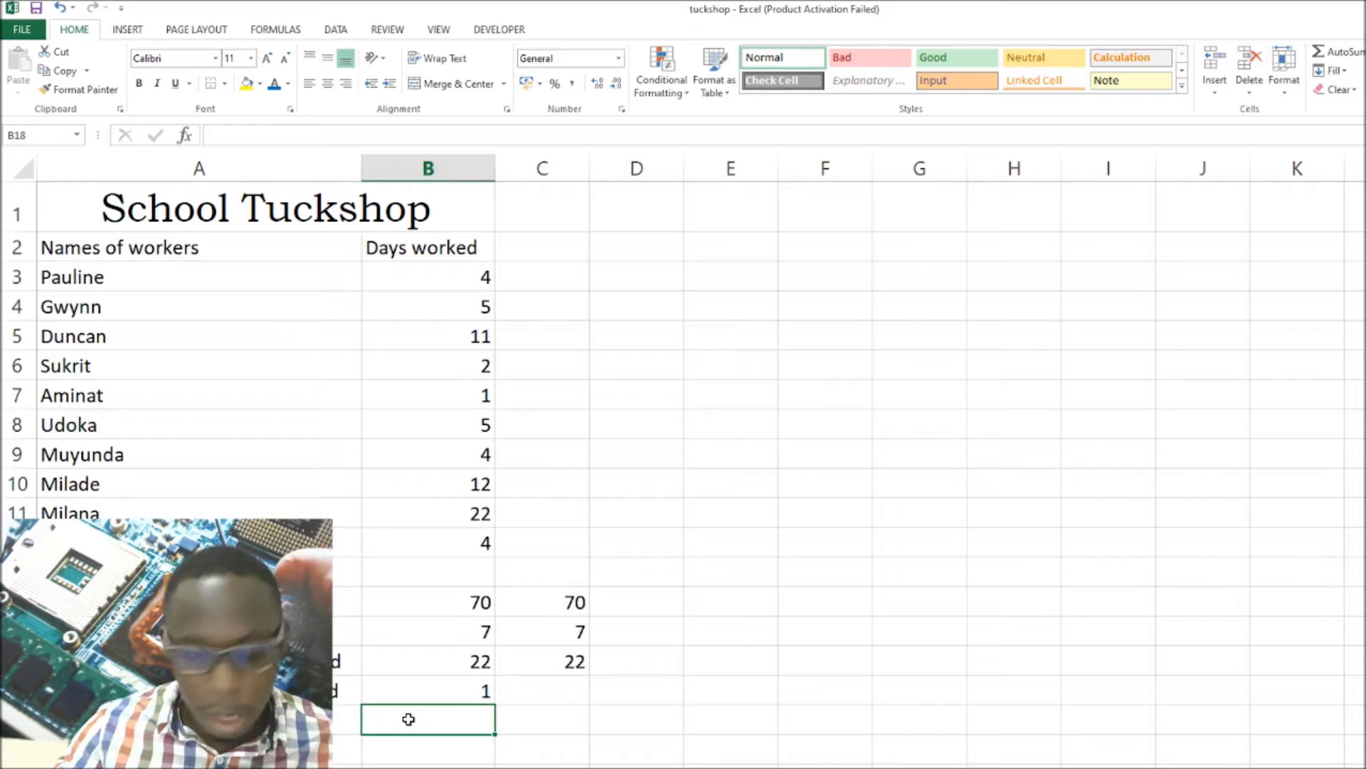
text(=)
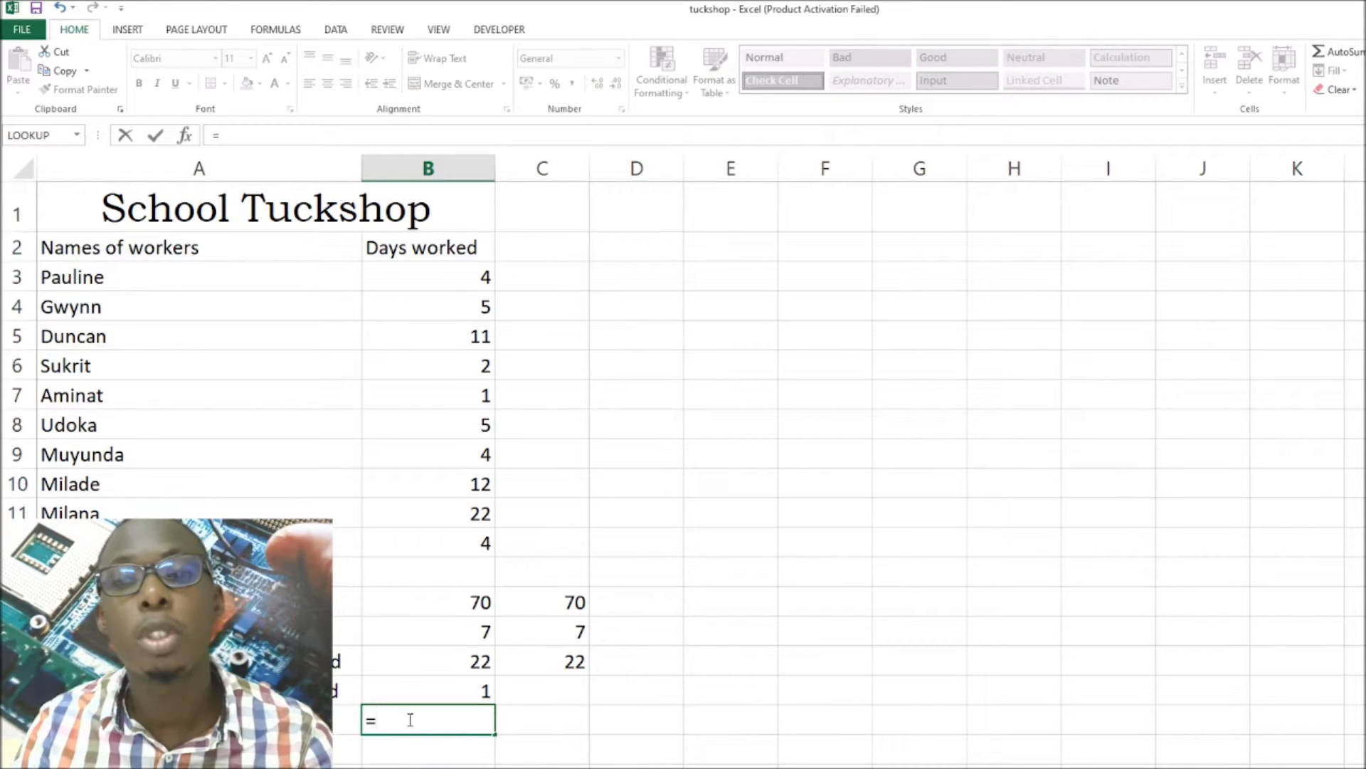
text(av)
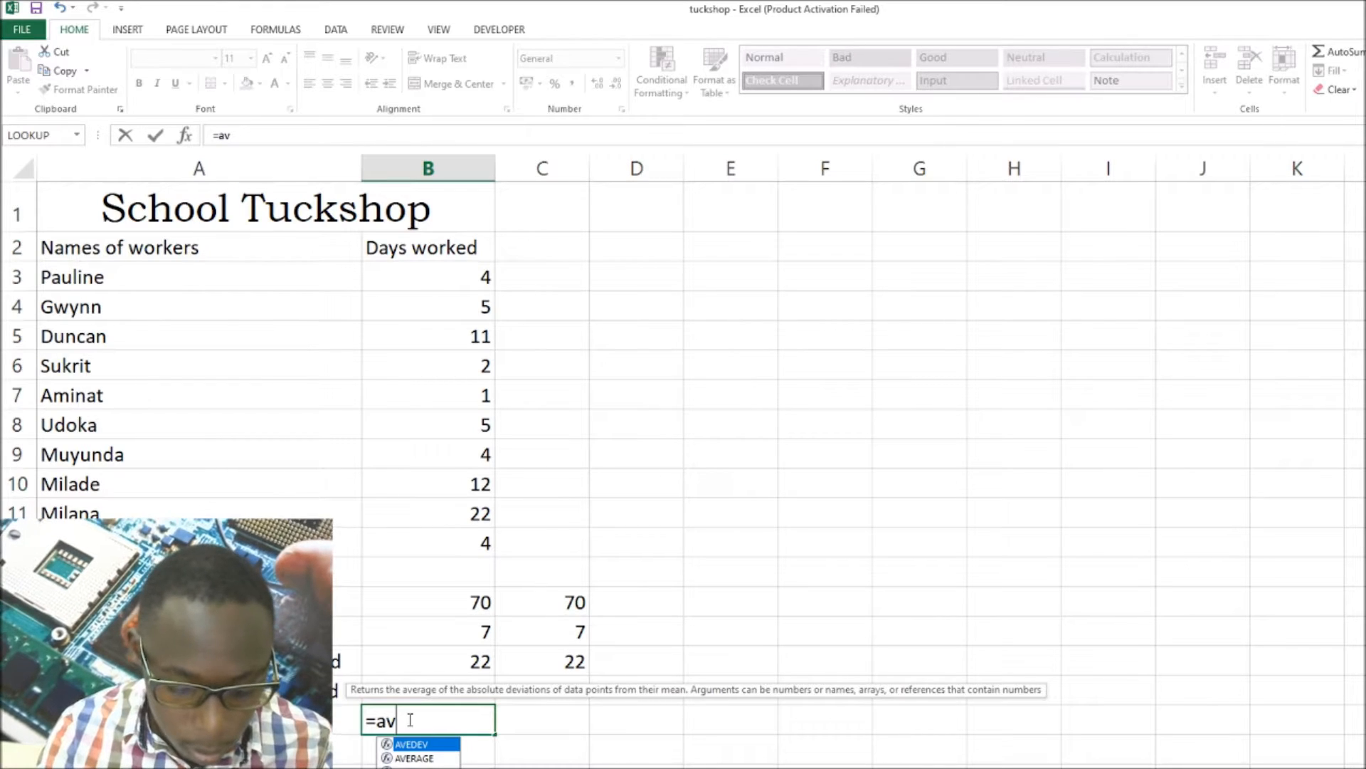
text(erage)
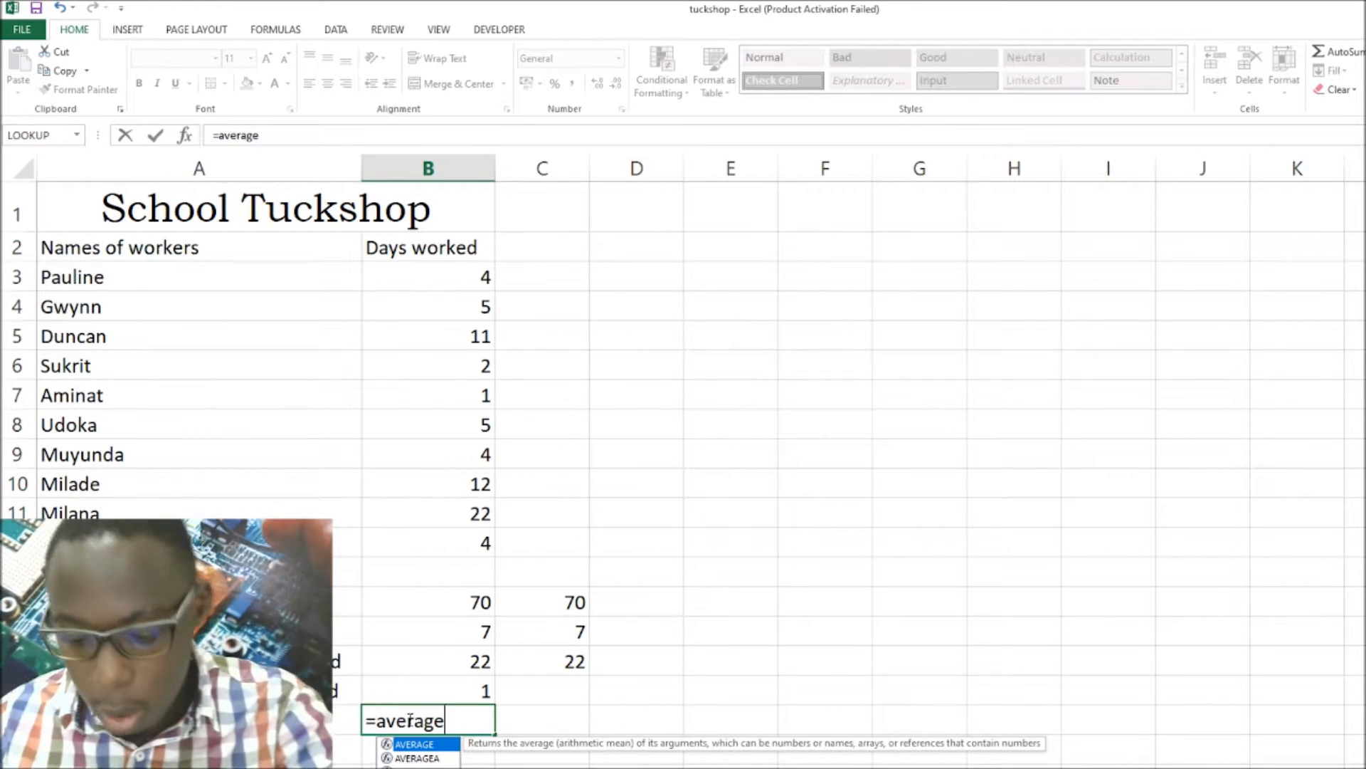
text(()
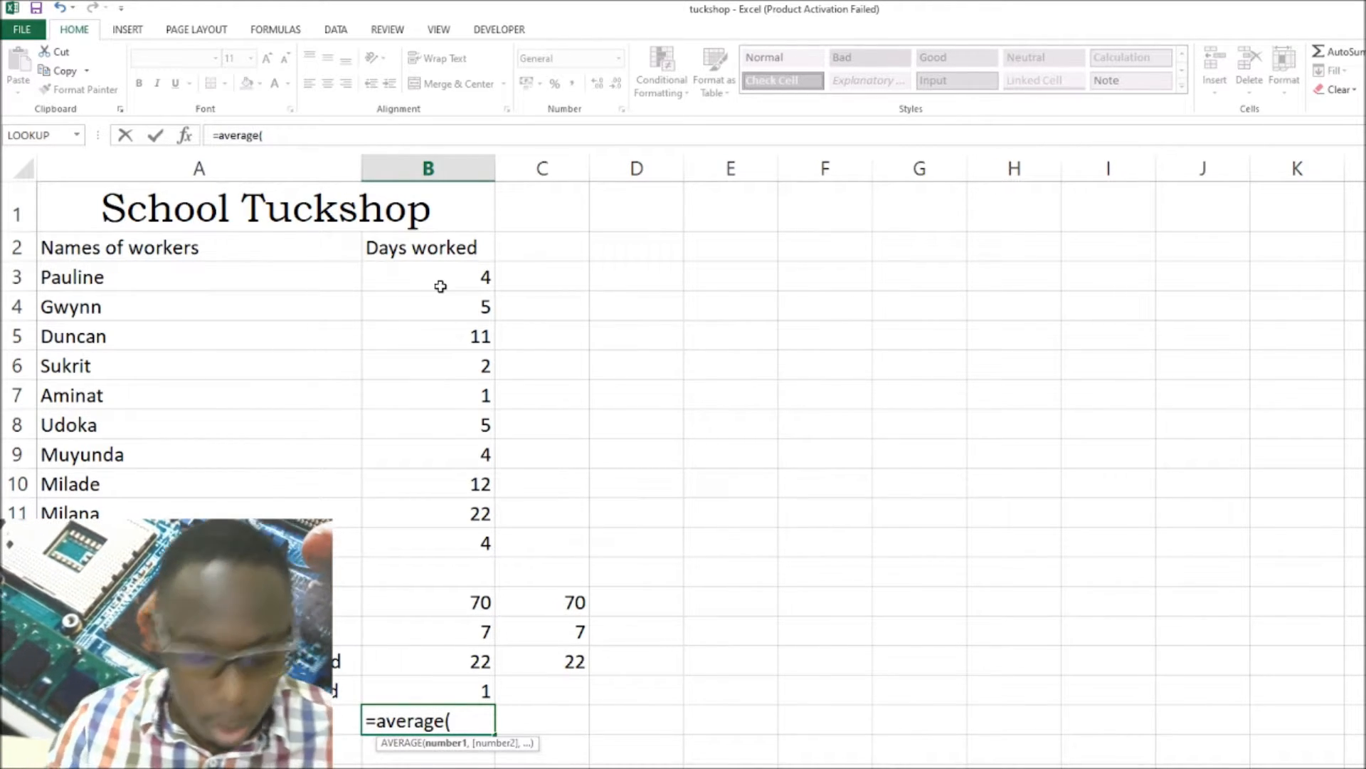
text(days)
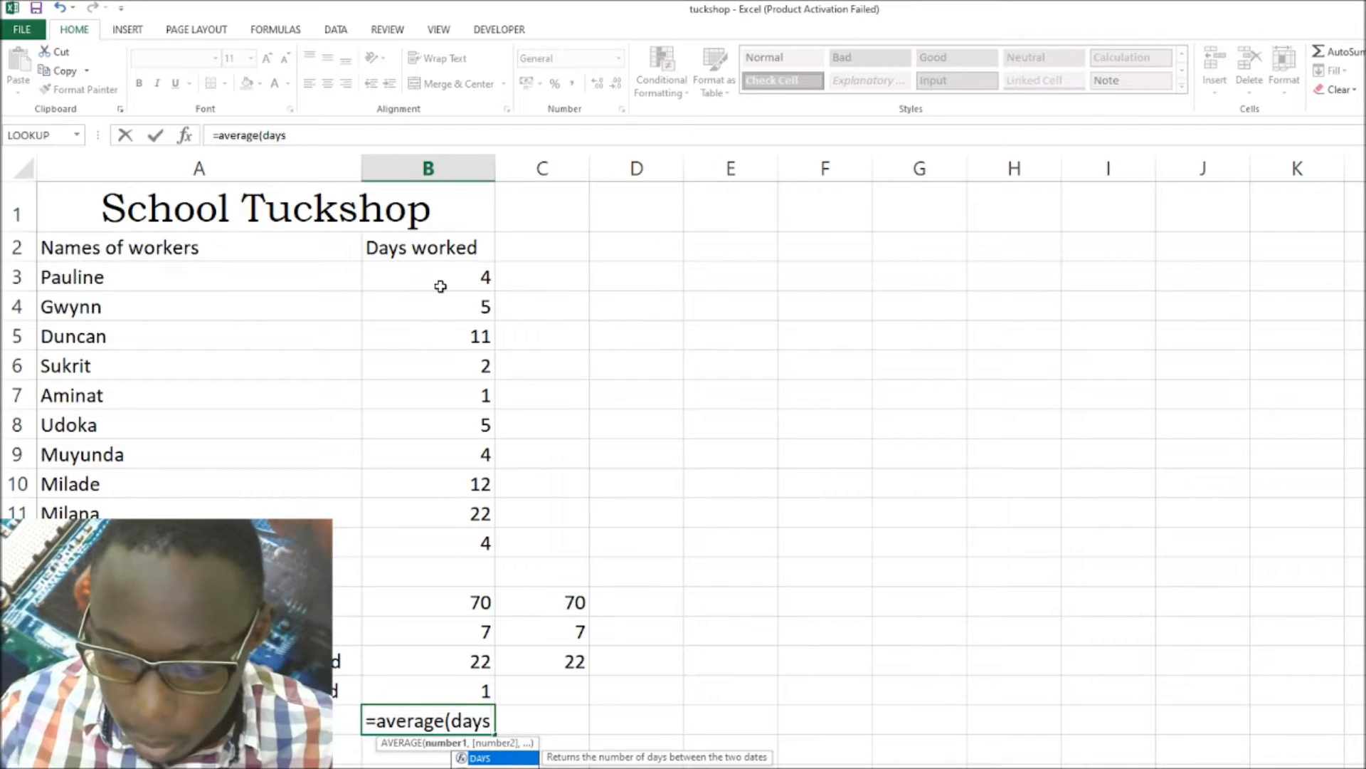
text(_worked)
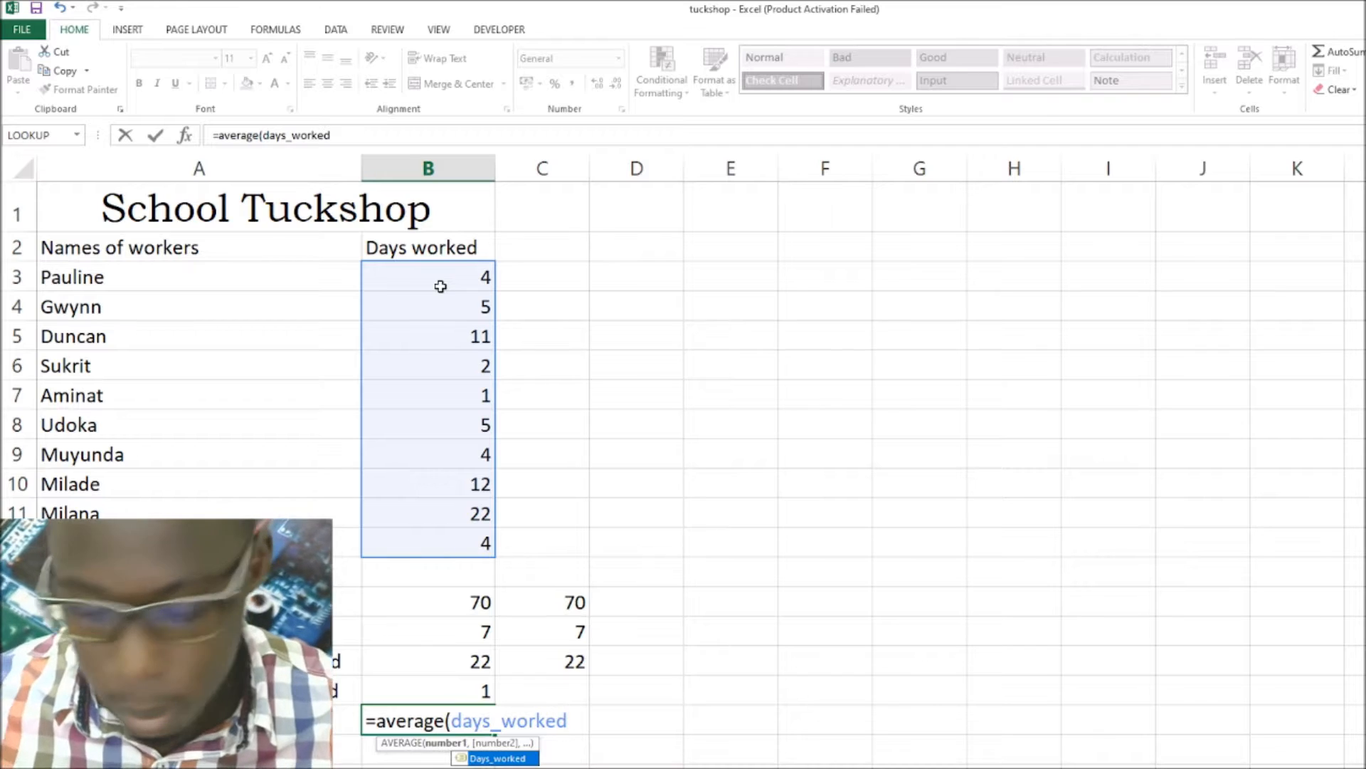
text())
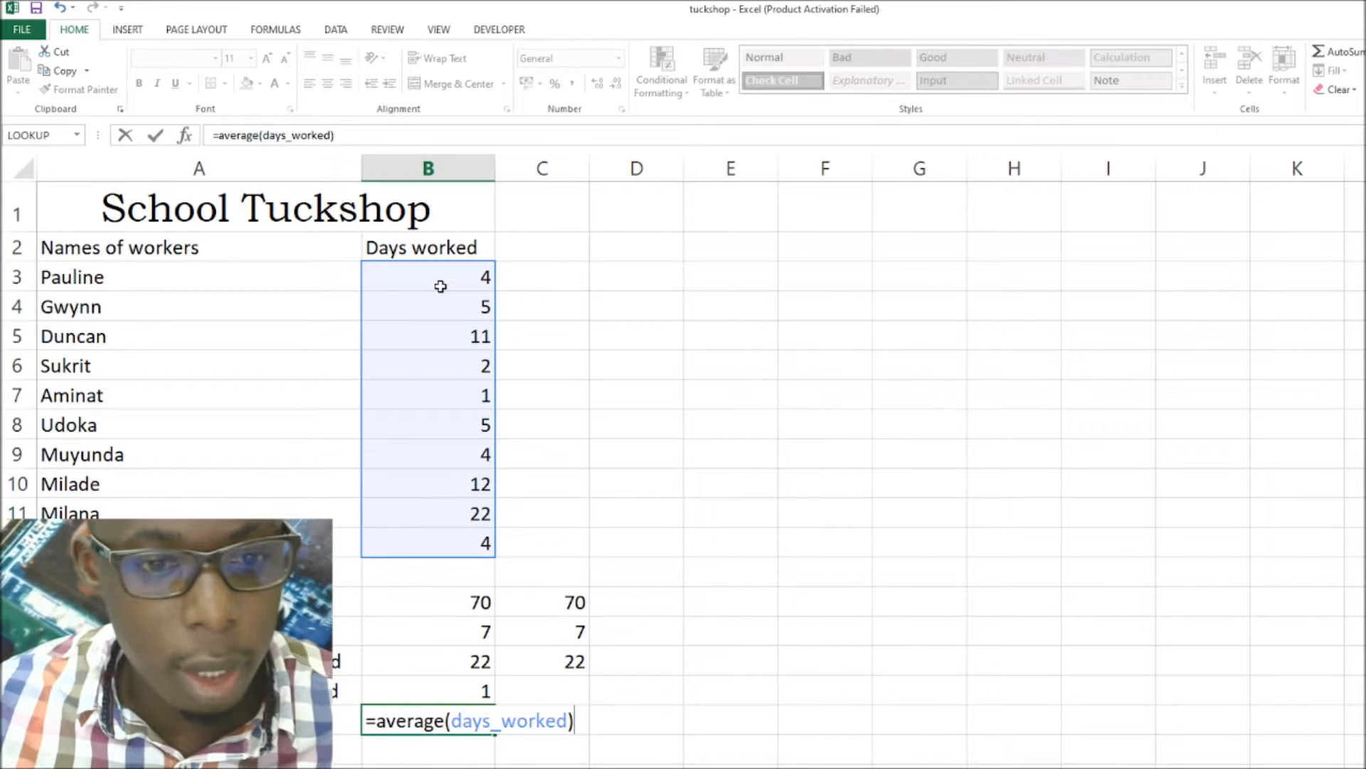
key(Return)
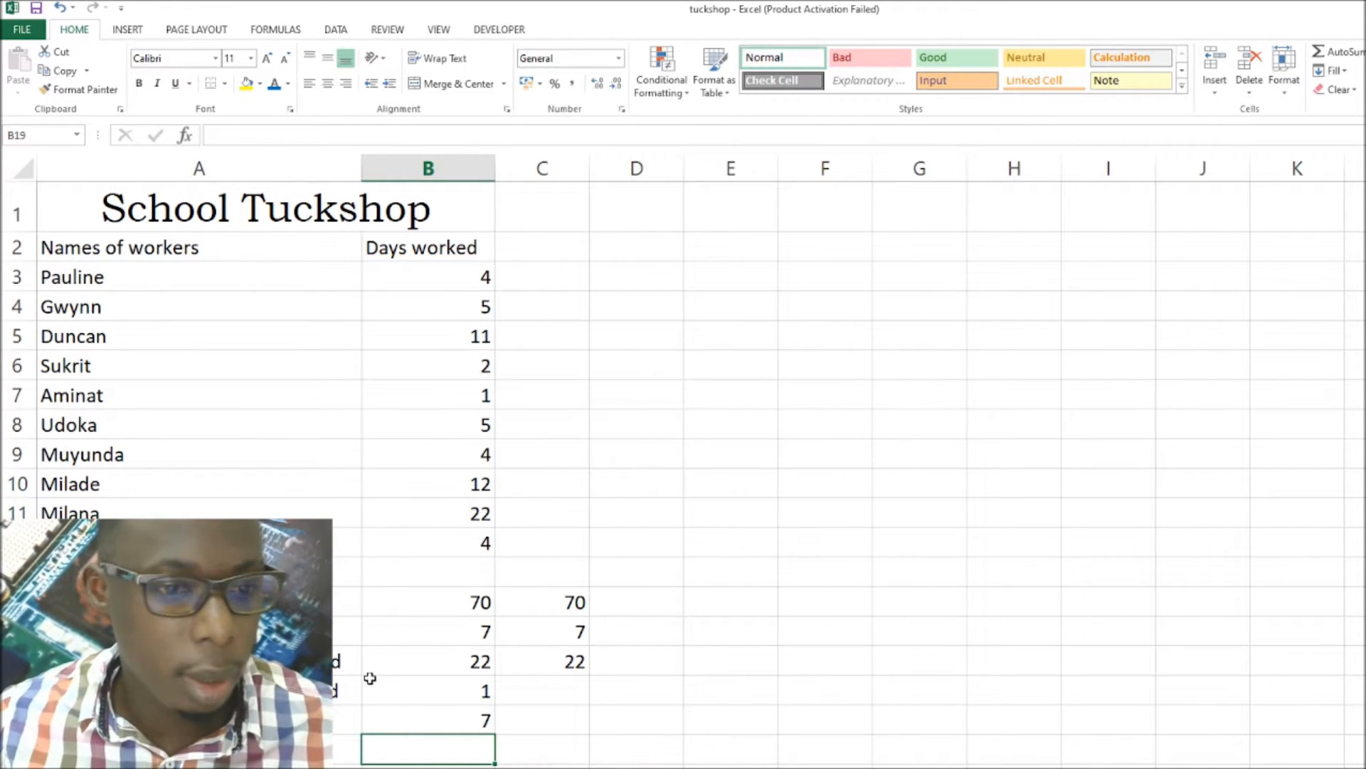
Label cell A19 as mode and select the days worked values in B3:B12.
click(200, 748)
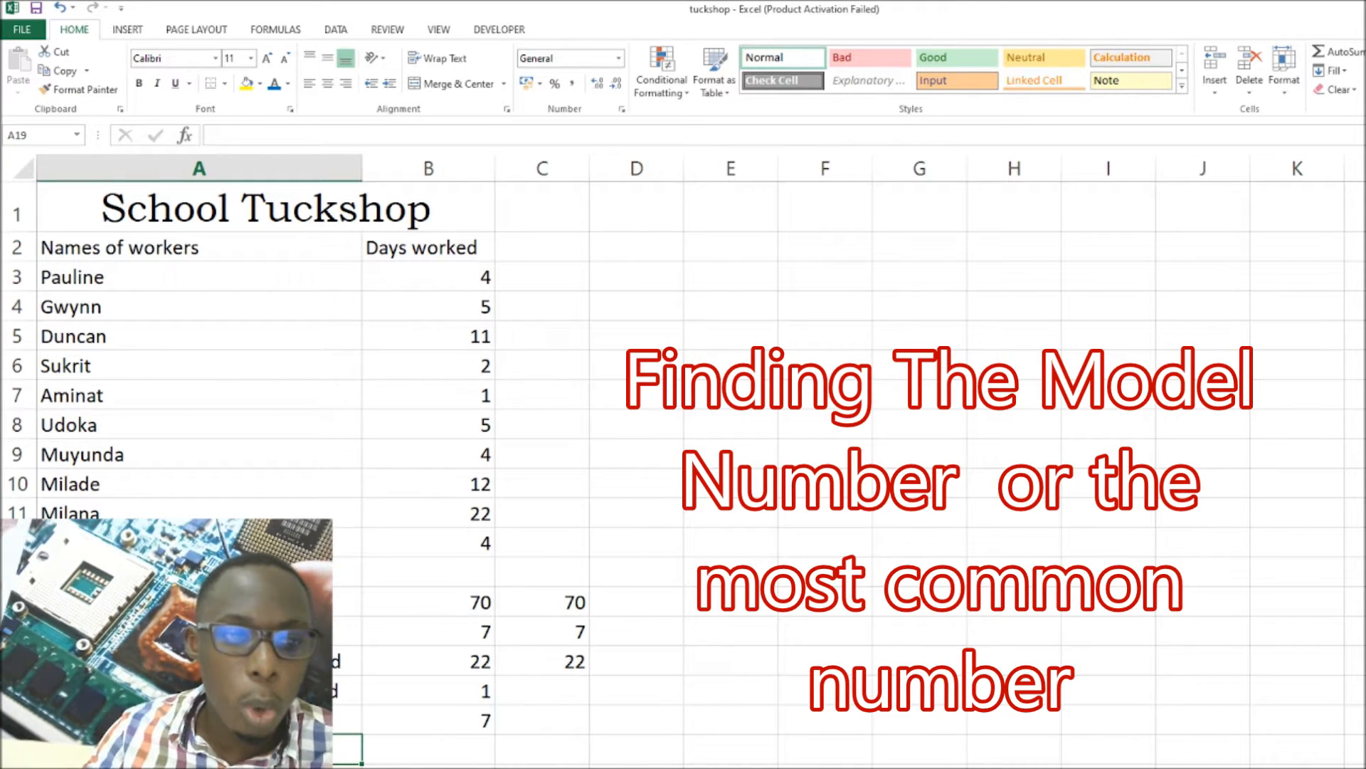
text(mode)
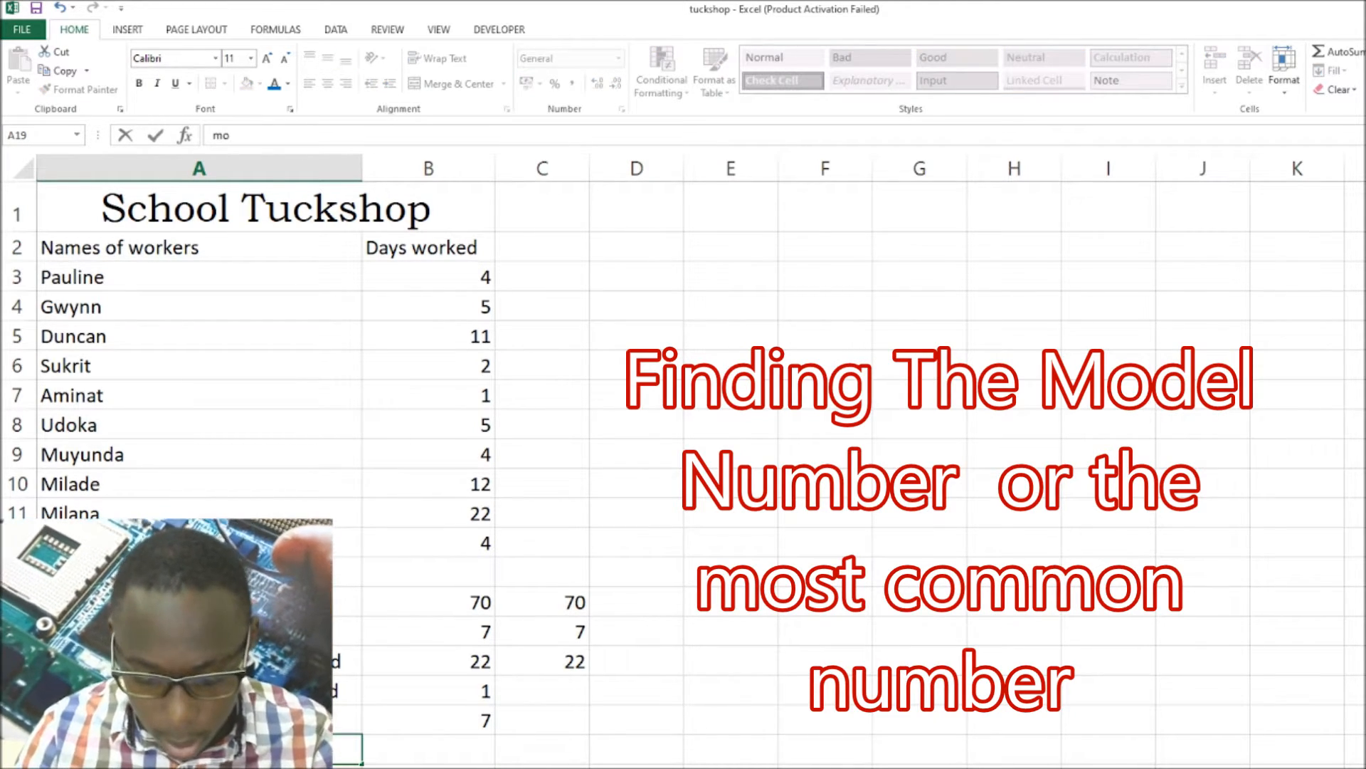
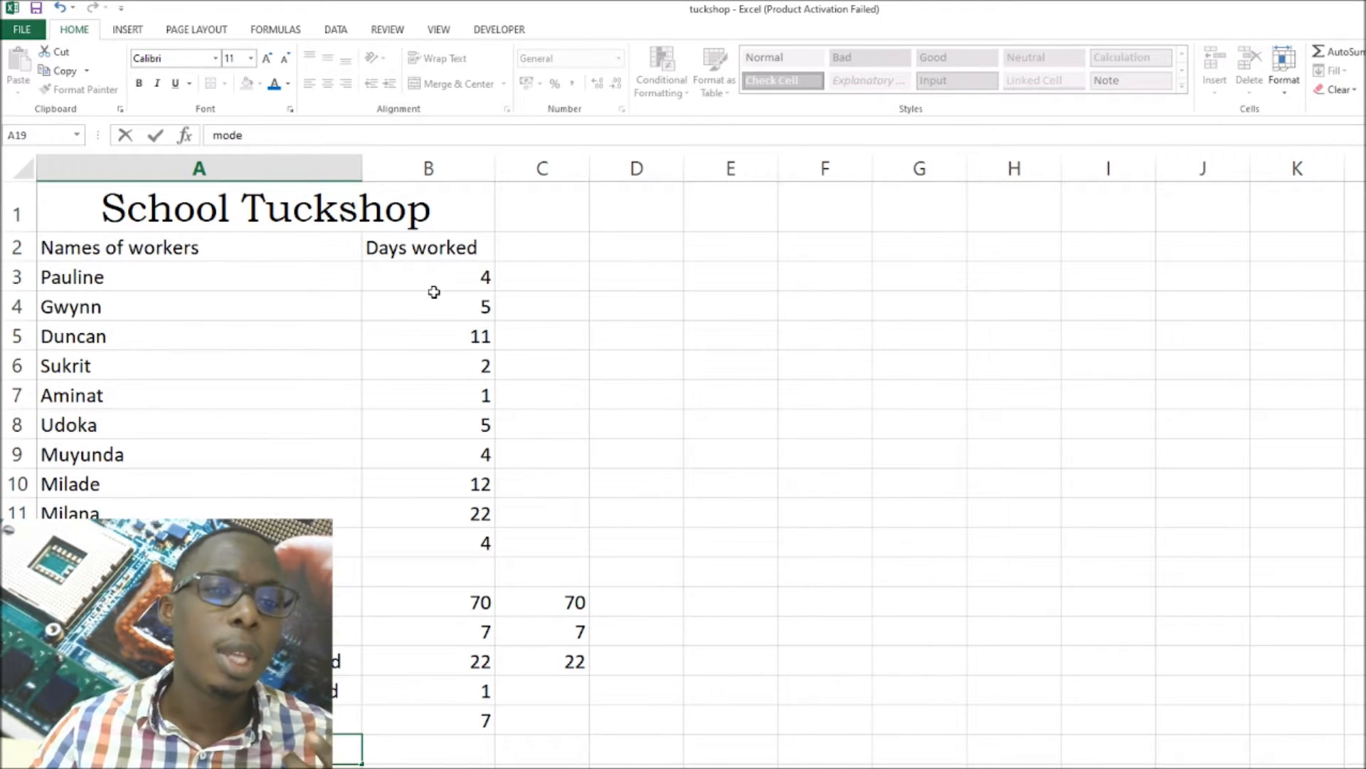
drag(458, 277, 438, 548)
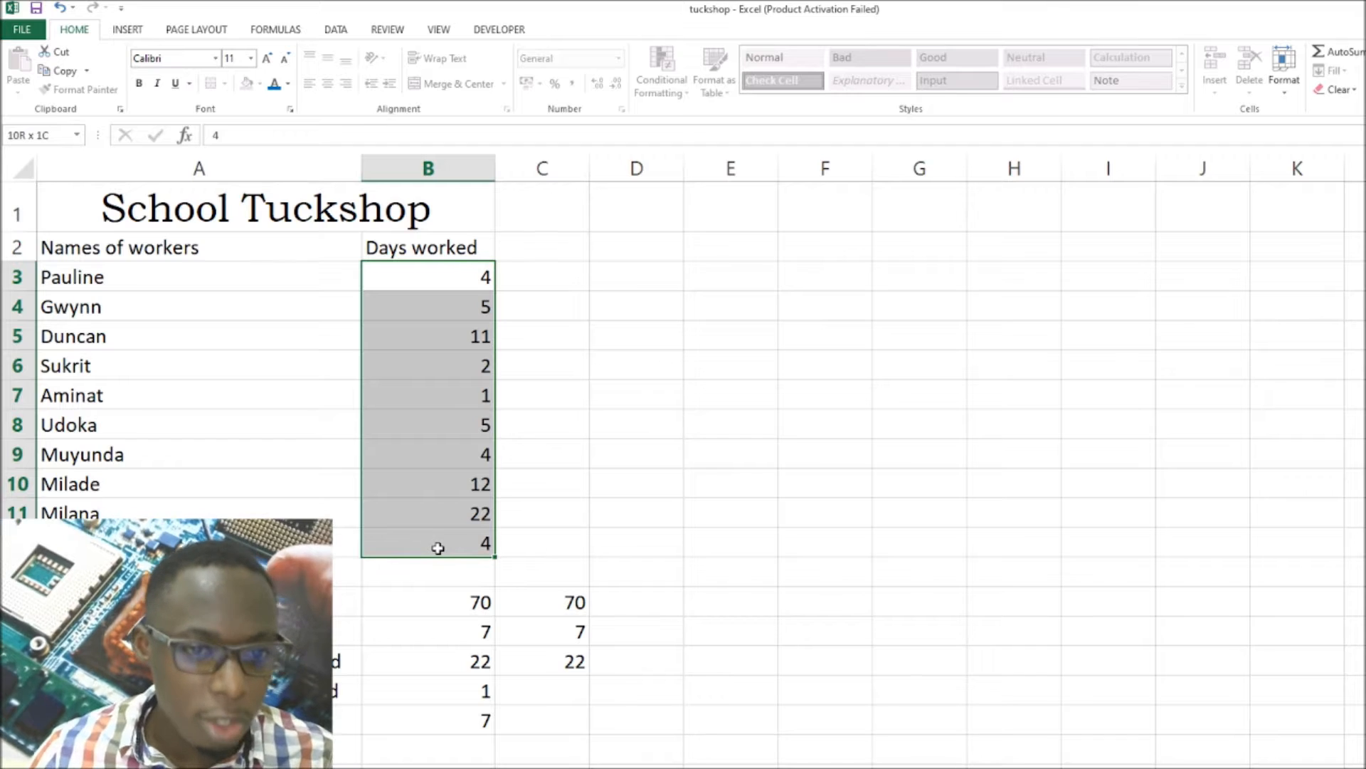
Find the most common number of days worked in cell B19 with the formula =mode(Days_worked).
click(407, 754)
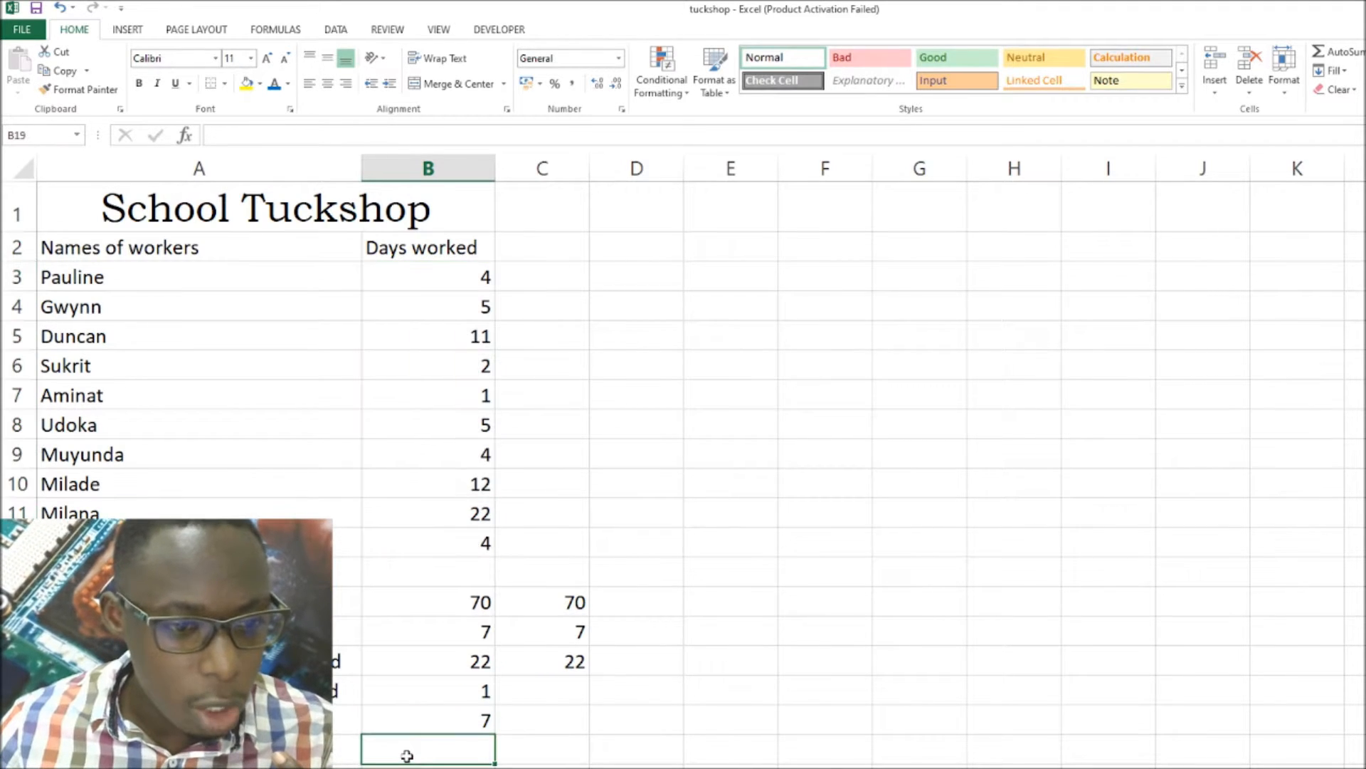
text(=)
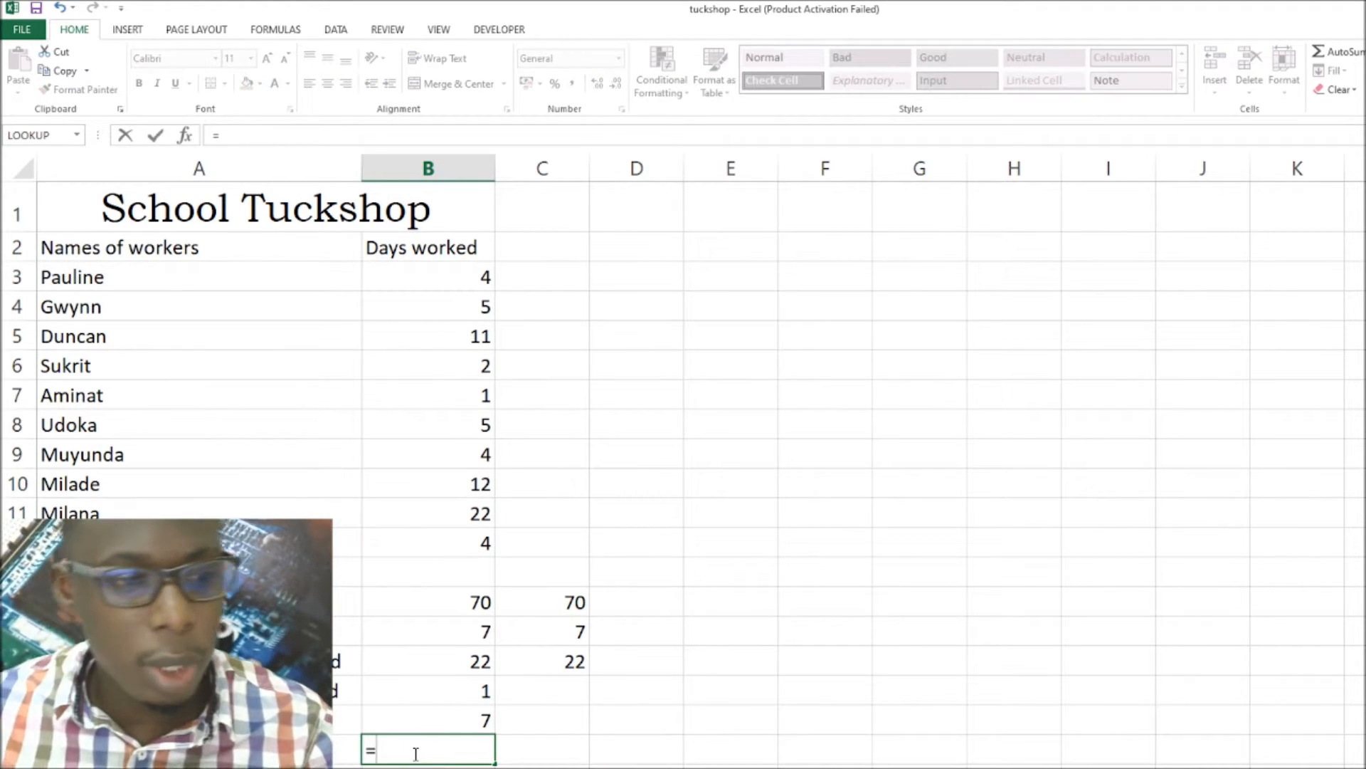
text(m)
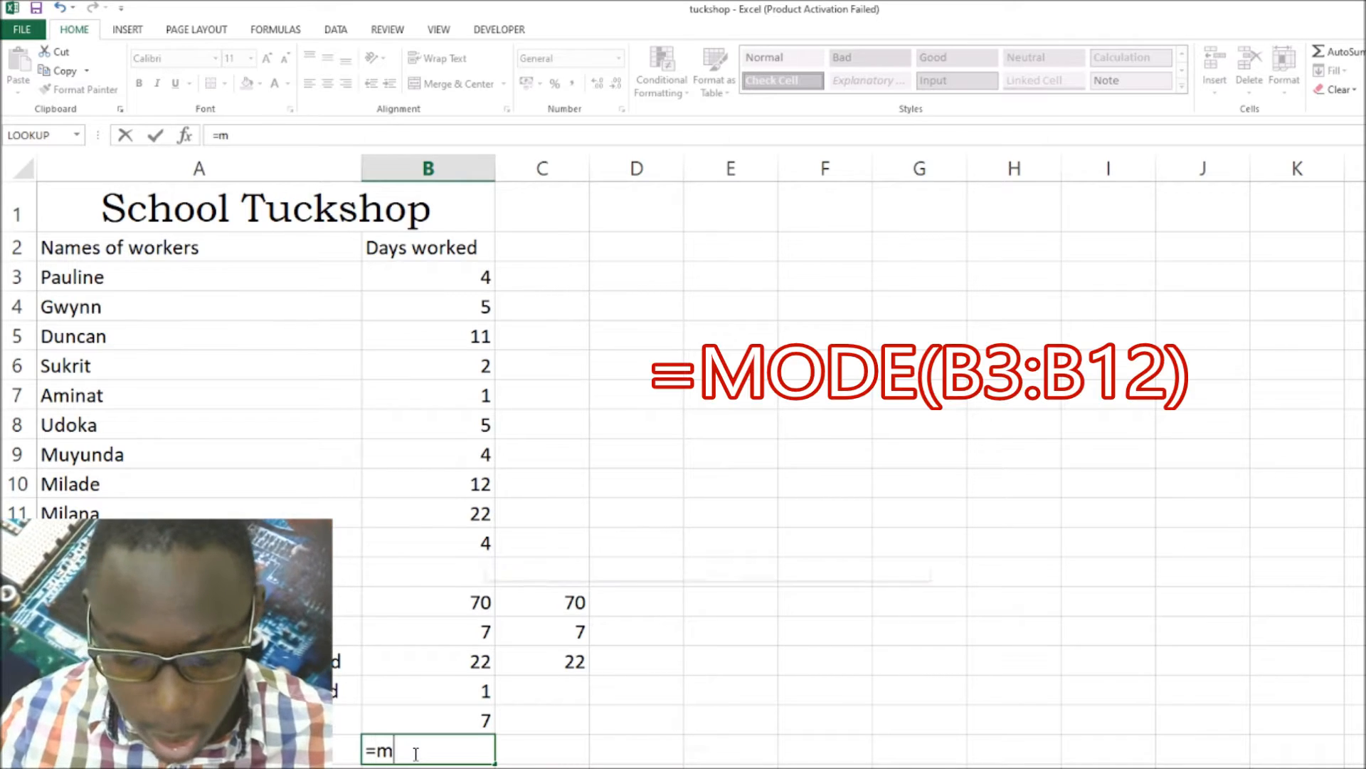
text(ode()
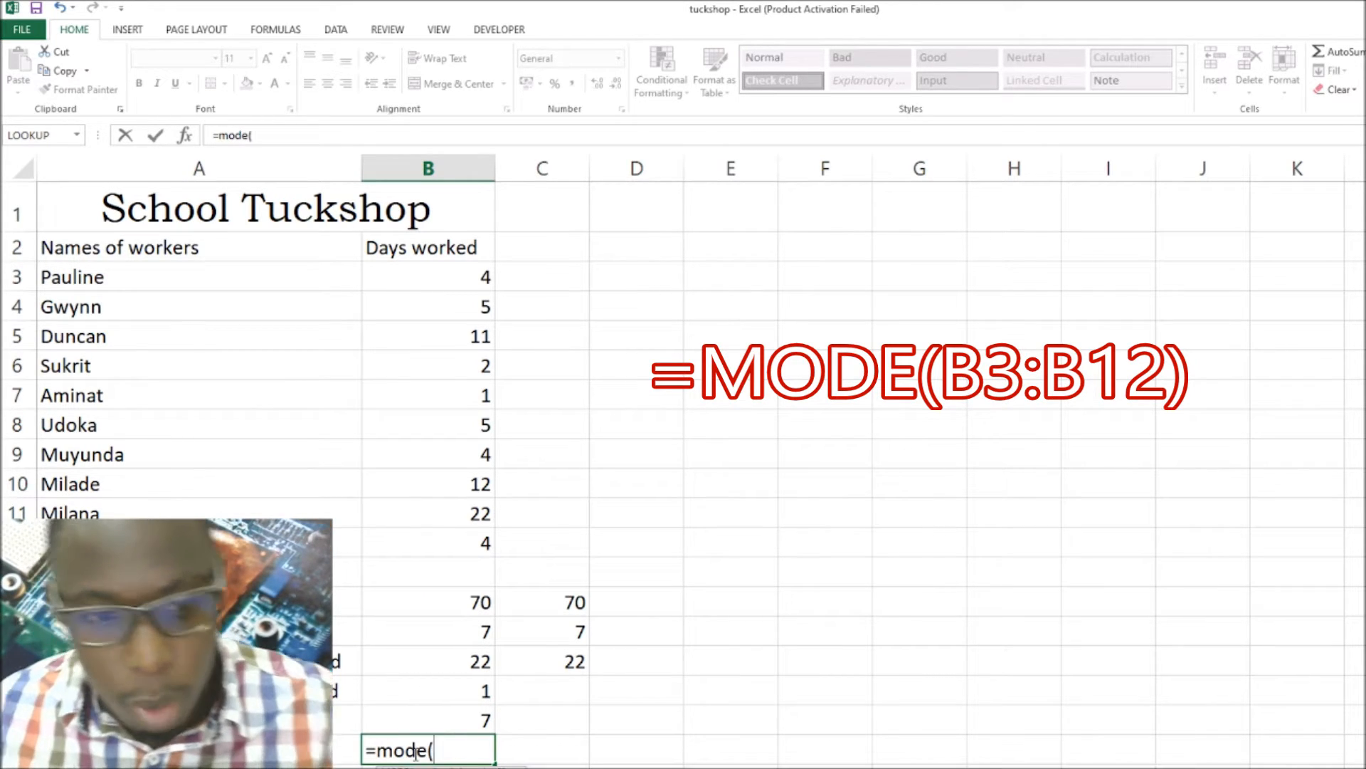
drag(420, 273, 451, 539)
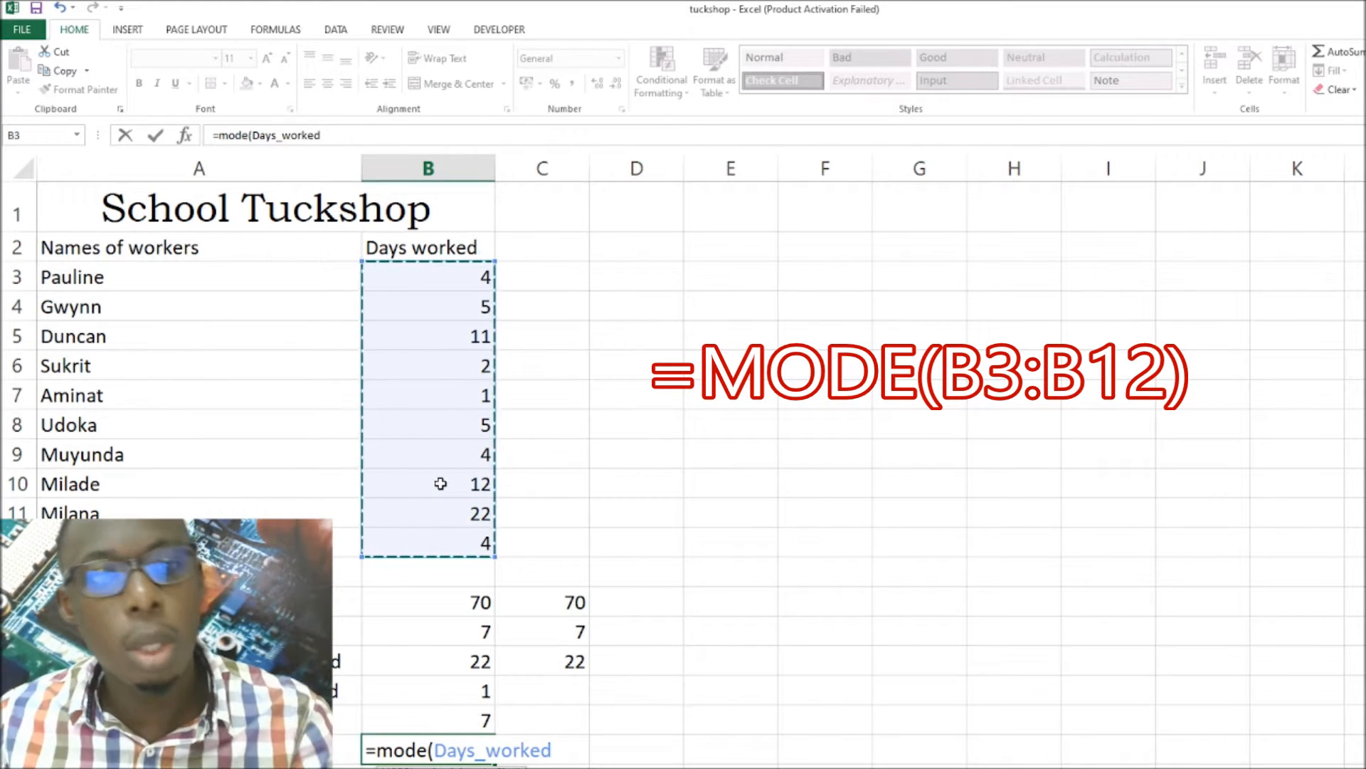
text())
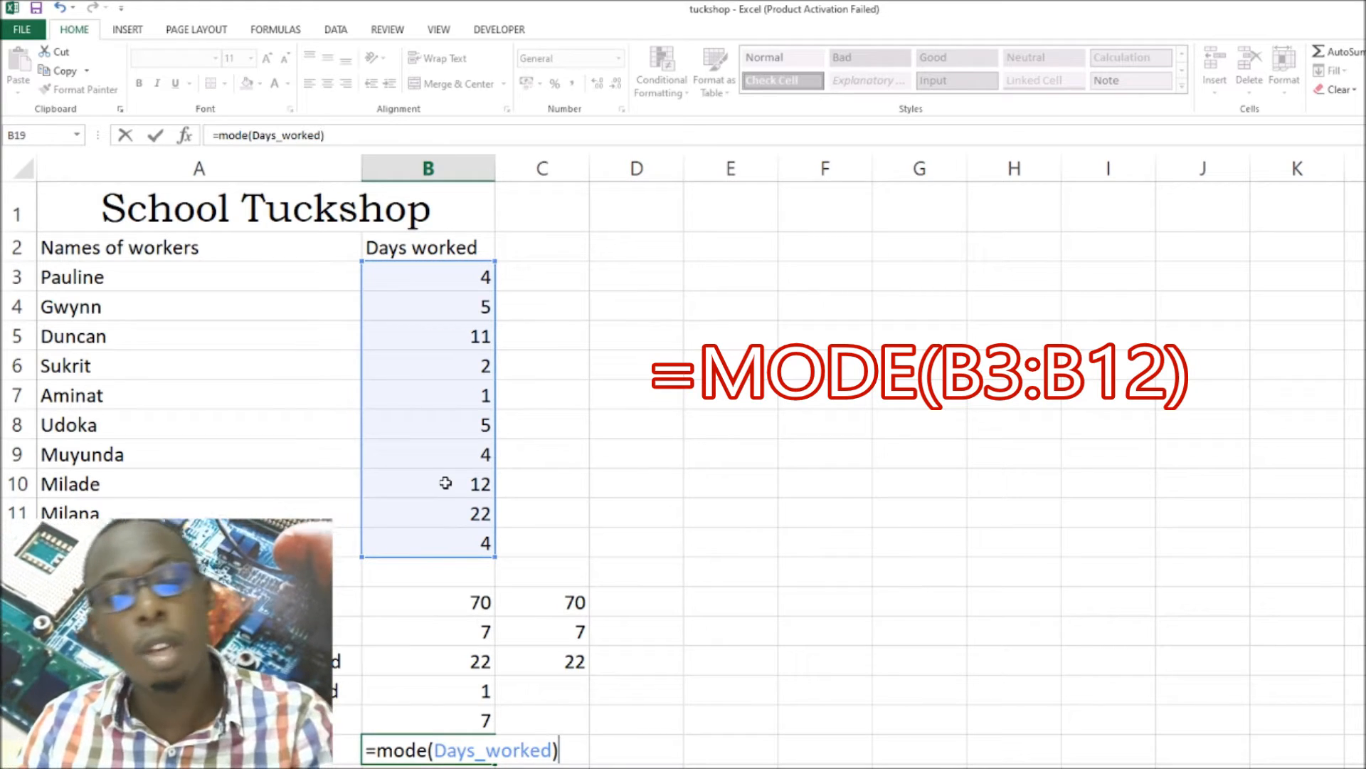
key(Return)
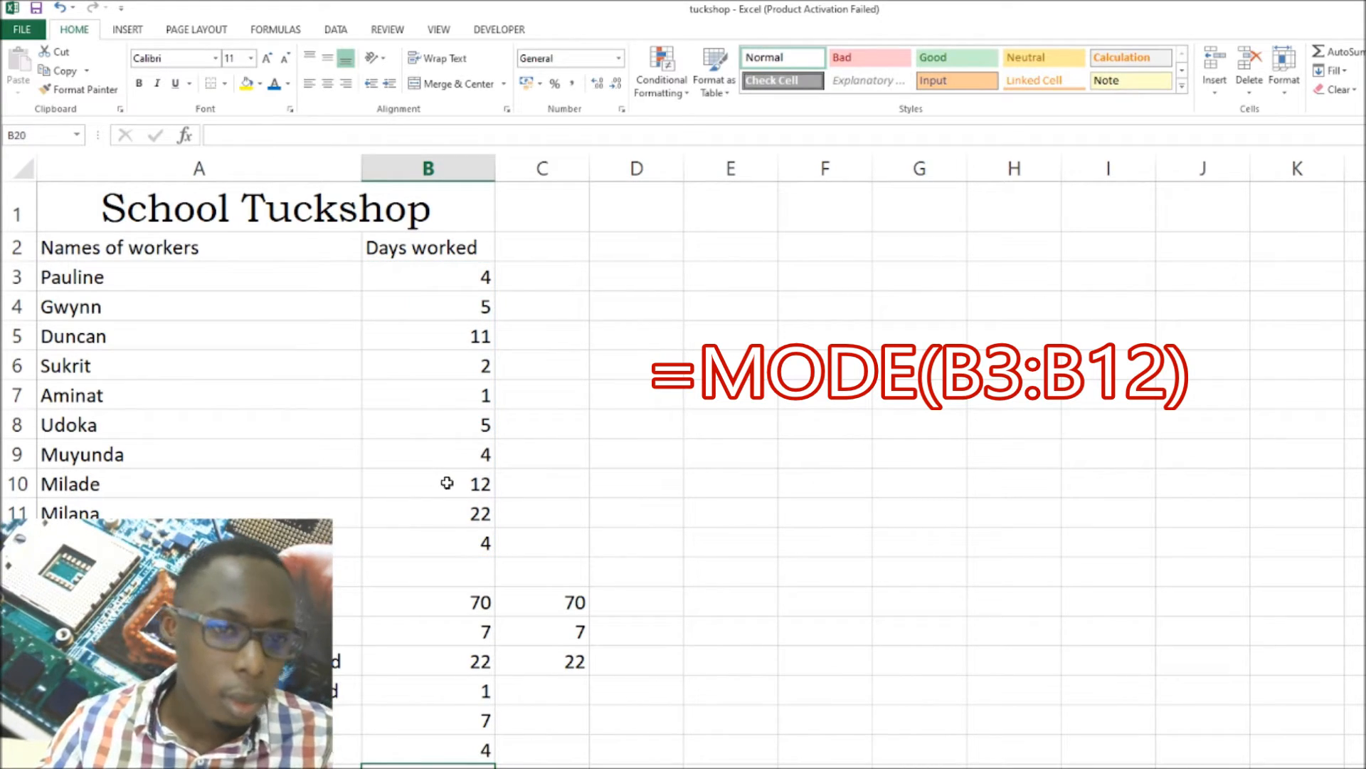
Check the mode result in B19 against the matching entries in B3, B9 and B12.
click(462, 753)
click(477, 275)
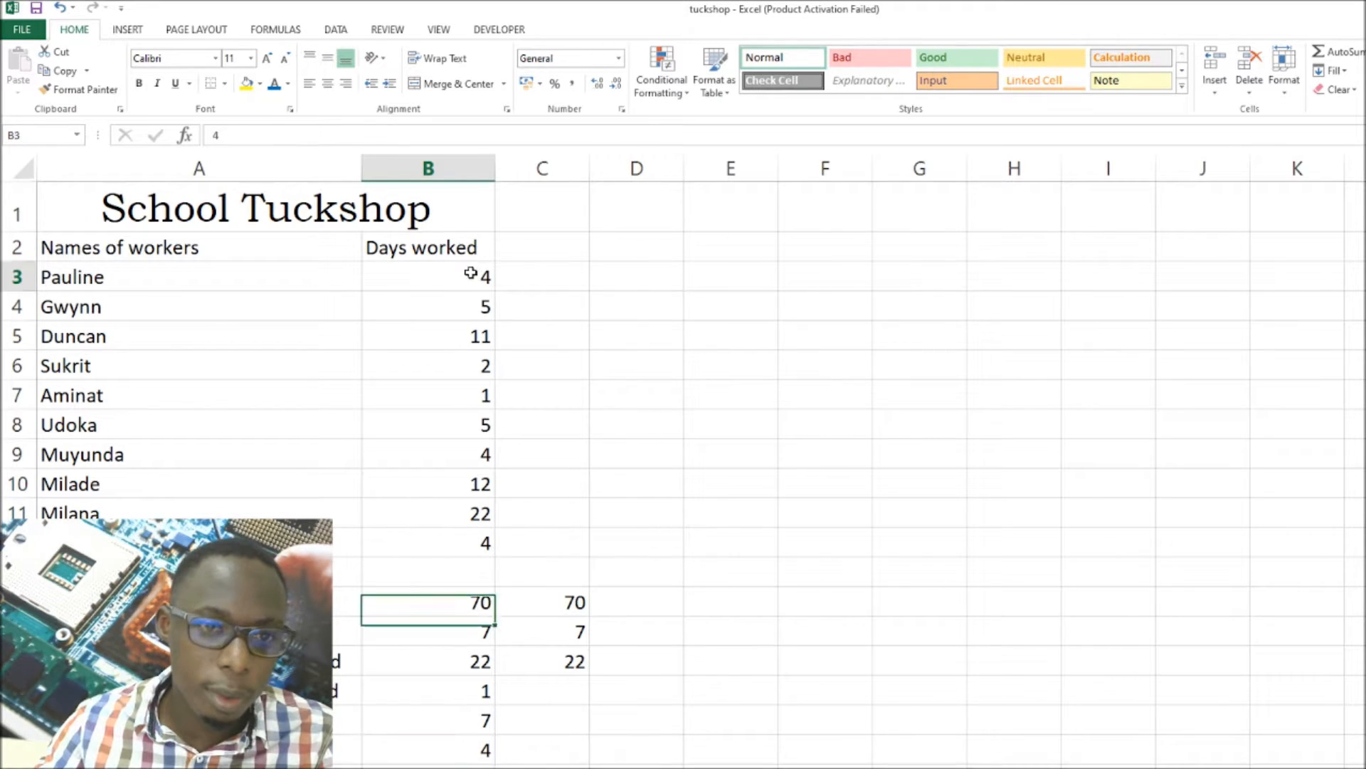
click(468, 457)
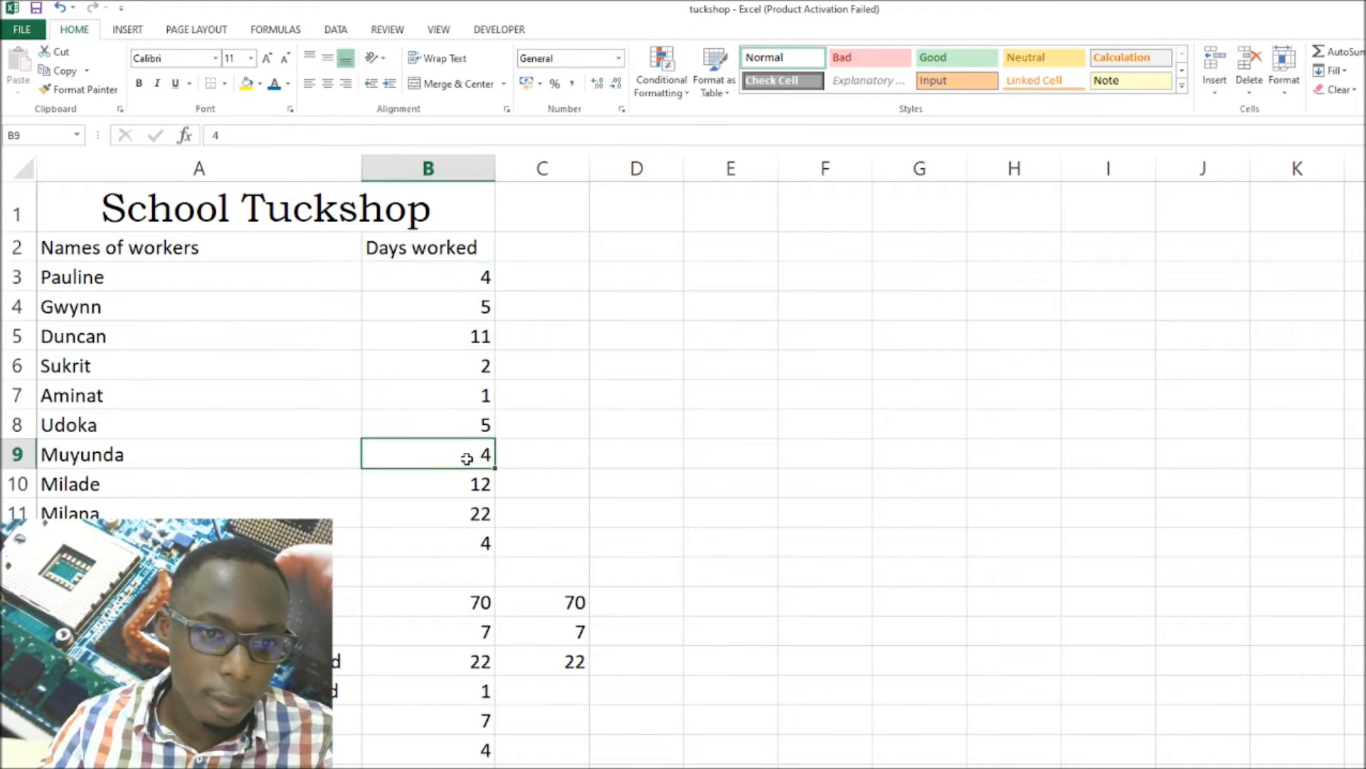
click(463, 546)
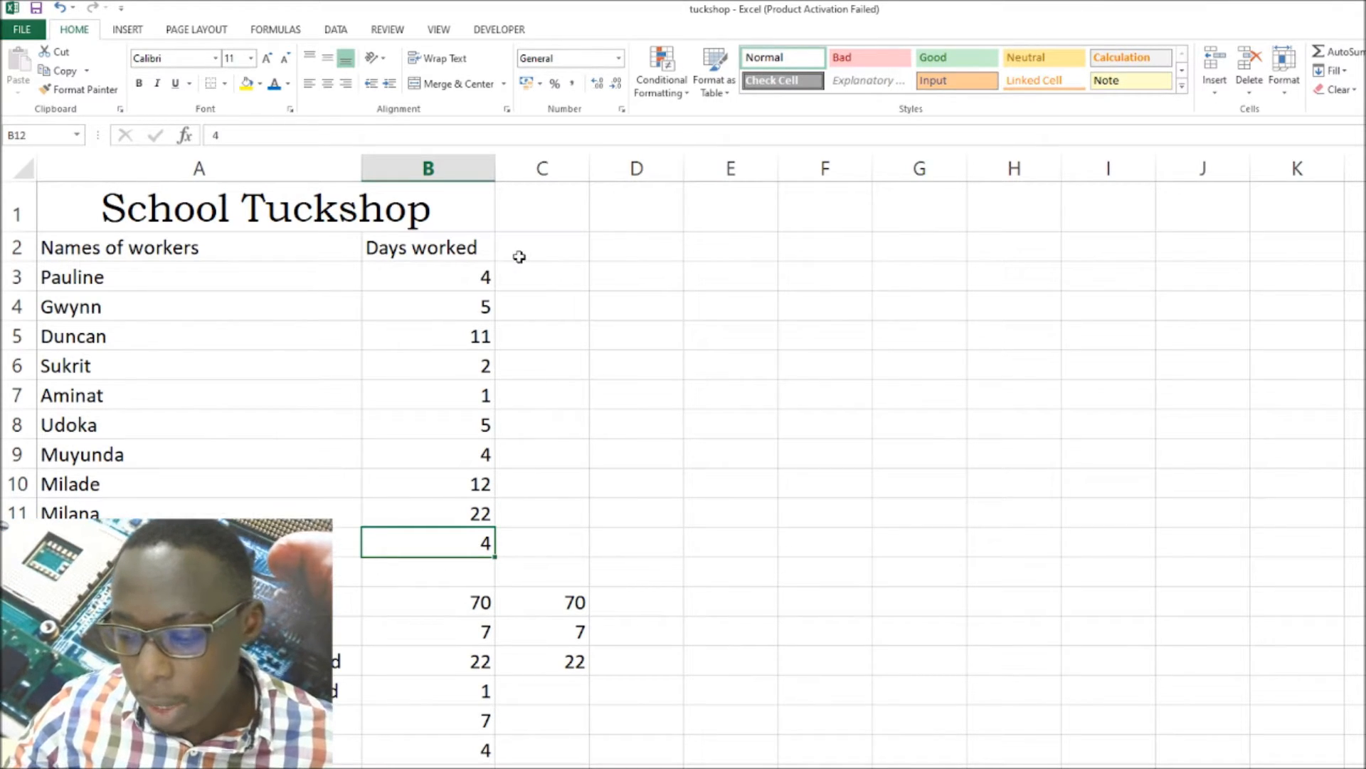
Enter the label rate of payment in cell C1 and the rate 12.80 in cell C2.
click(556, 250)
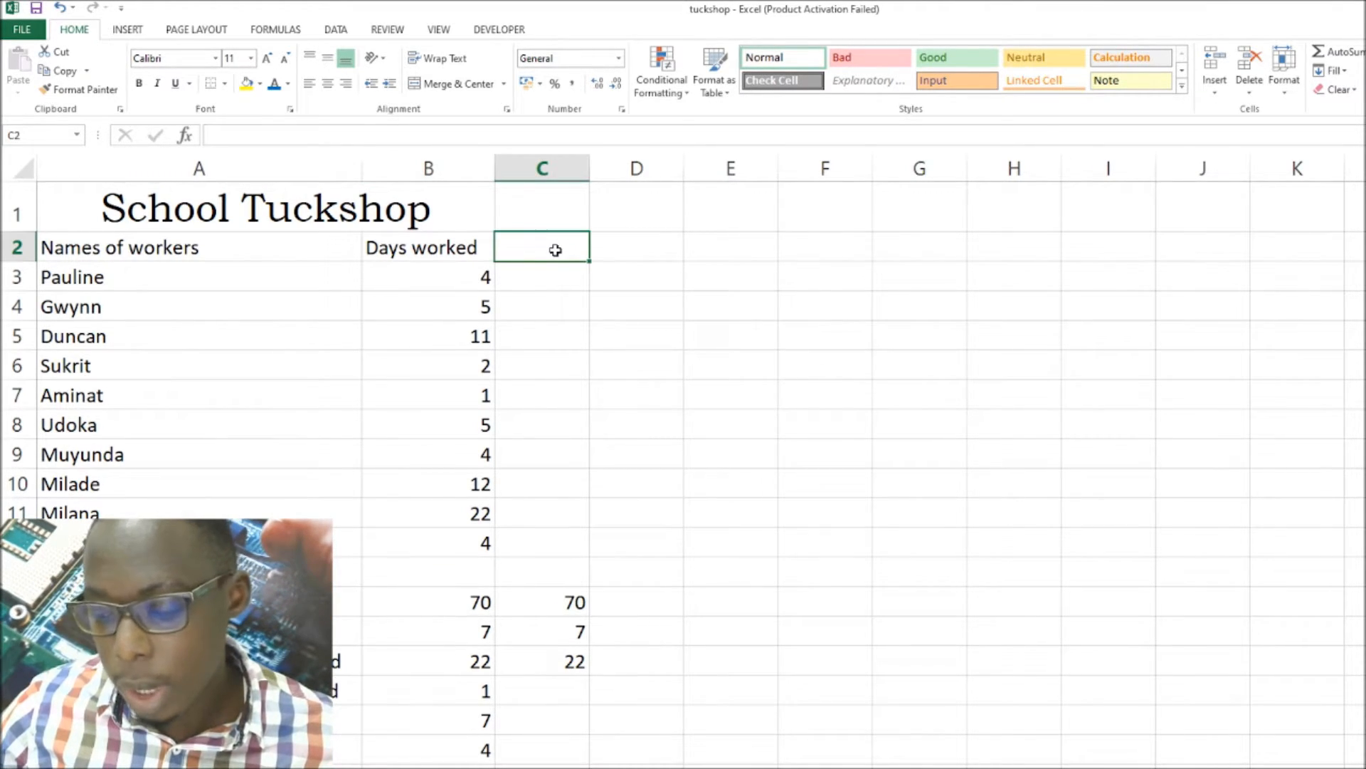
click(535, 205)
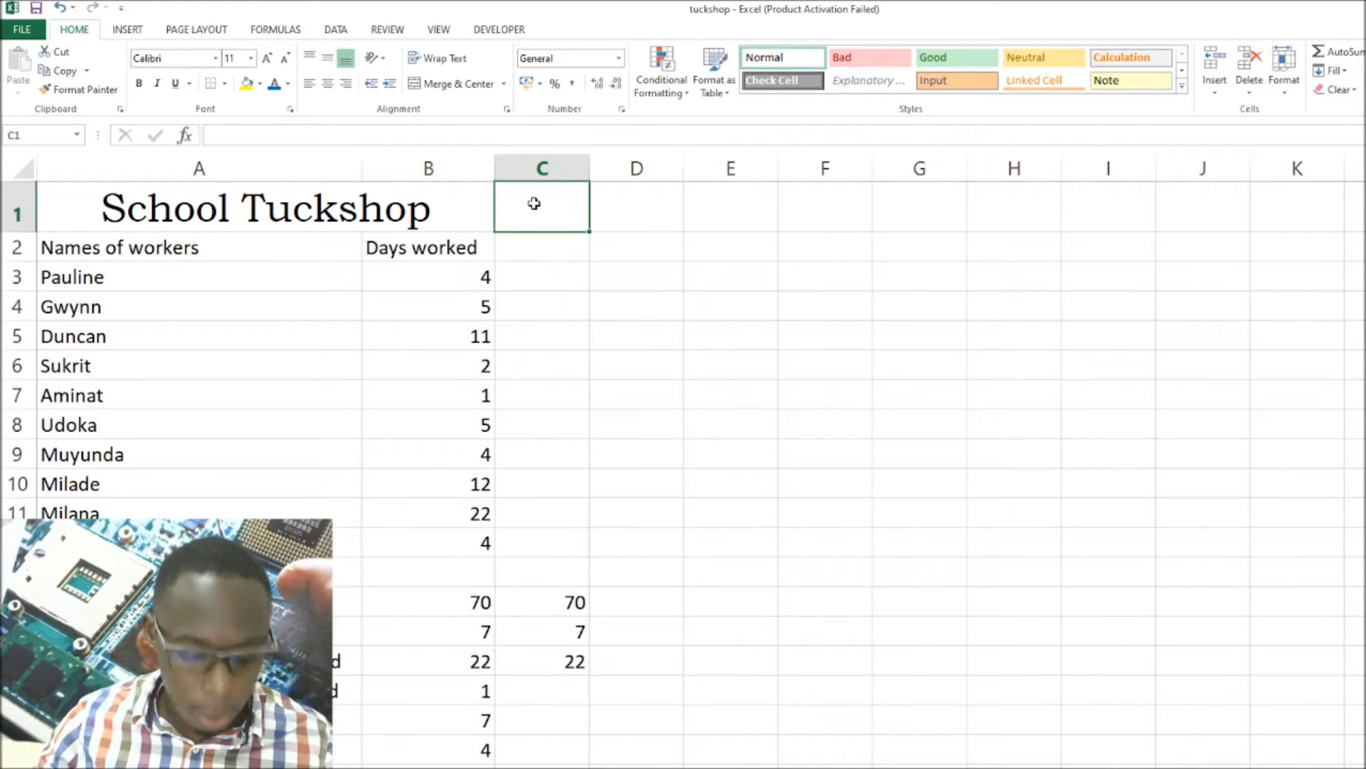
text(rate)
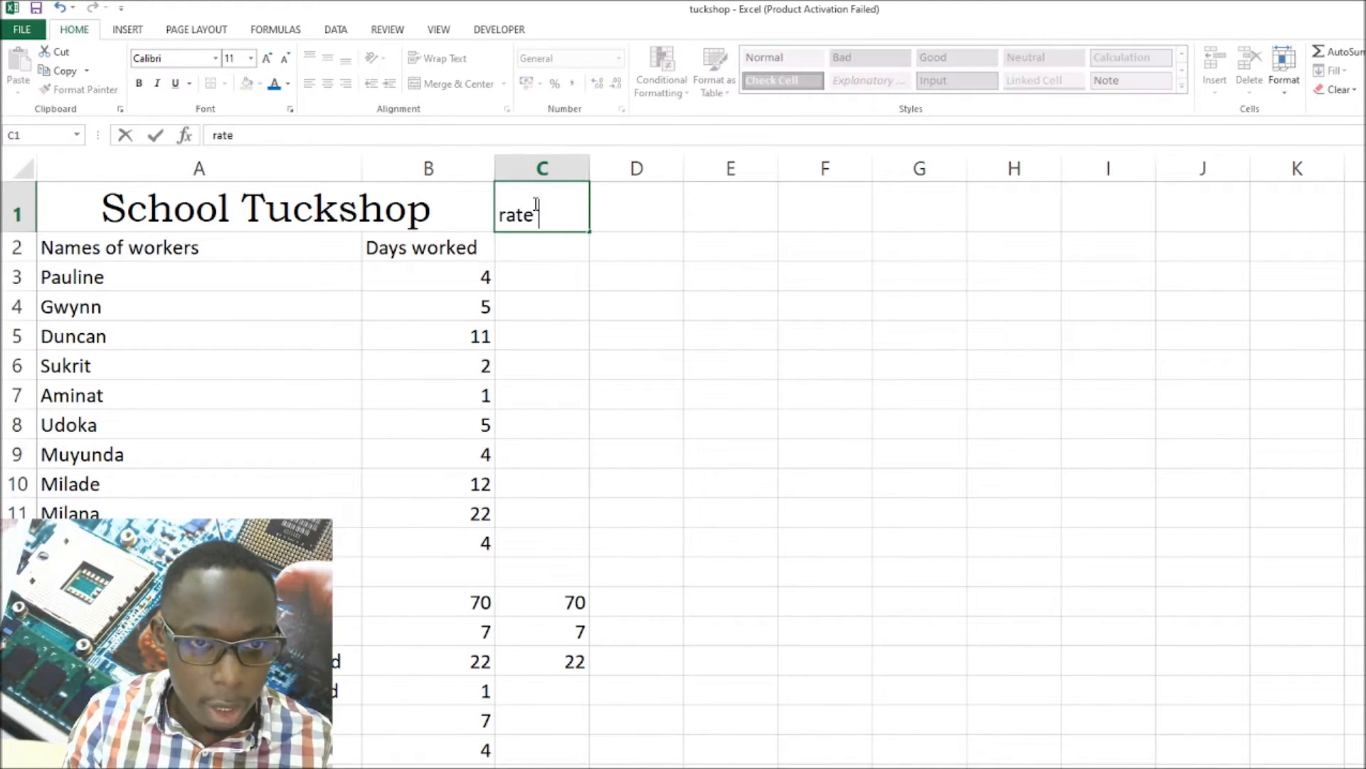
text( of payment)
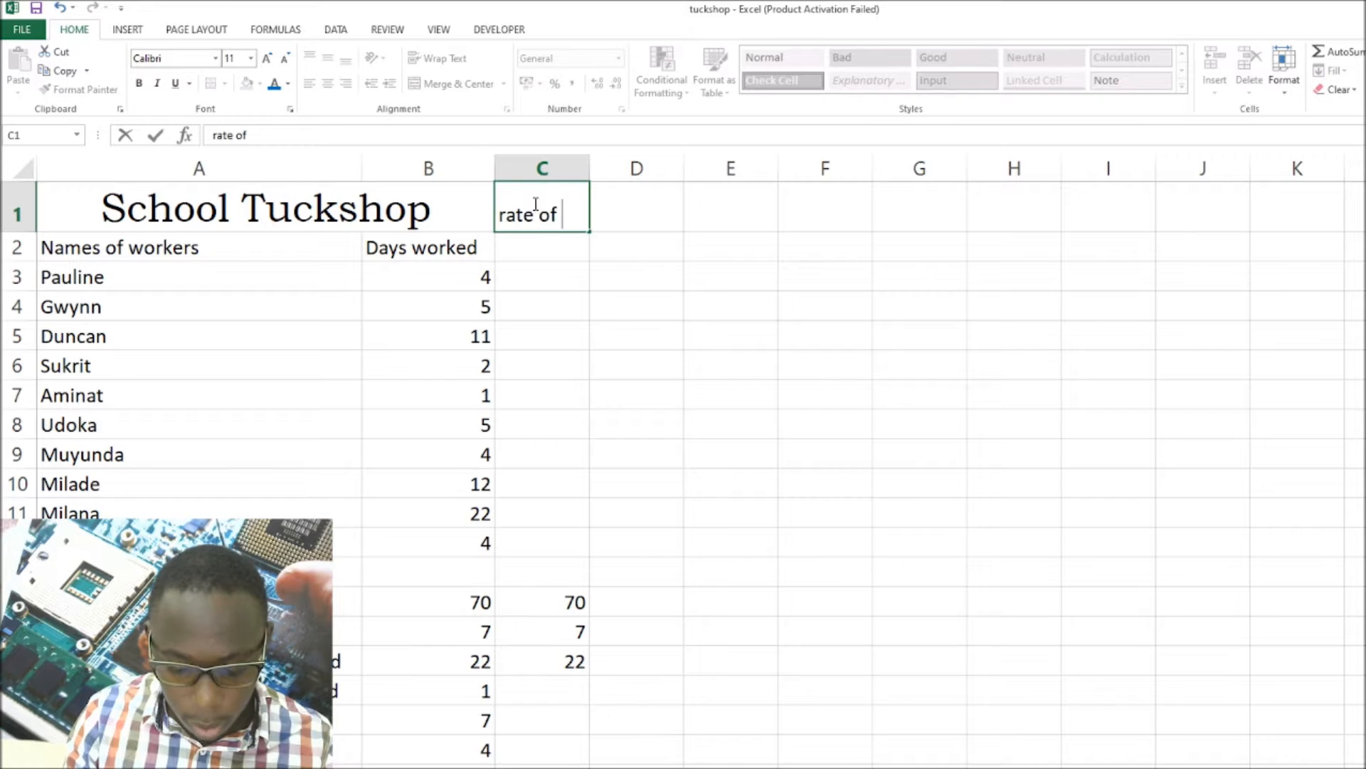
key(Return)
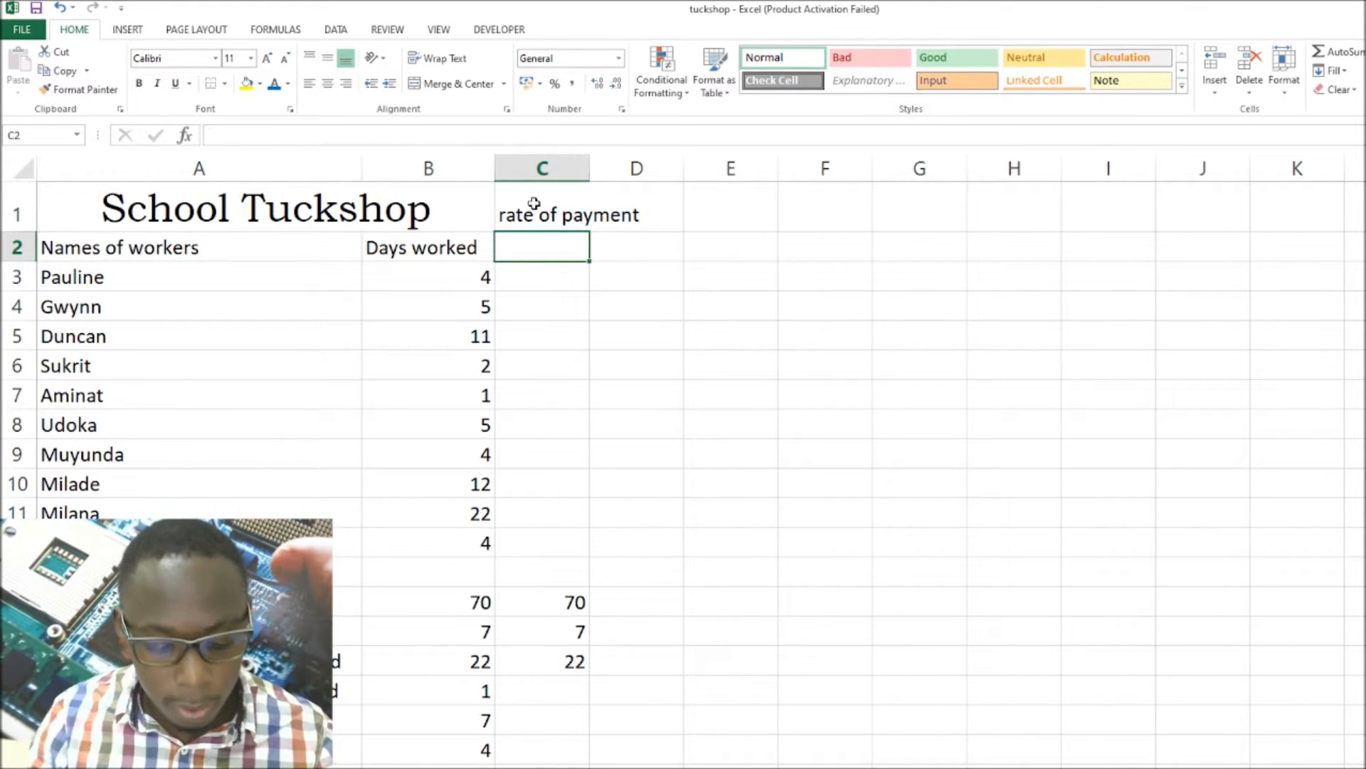
text(12.)
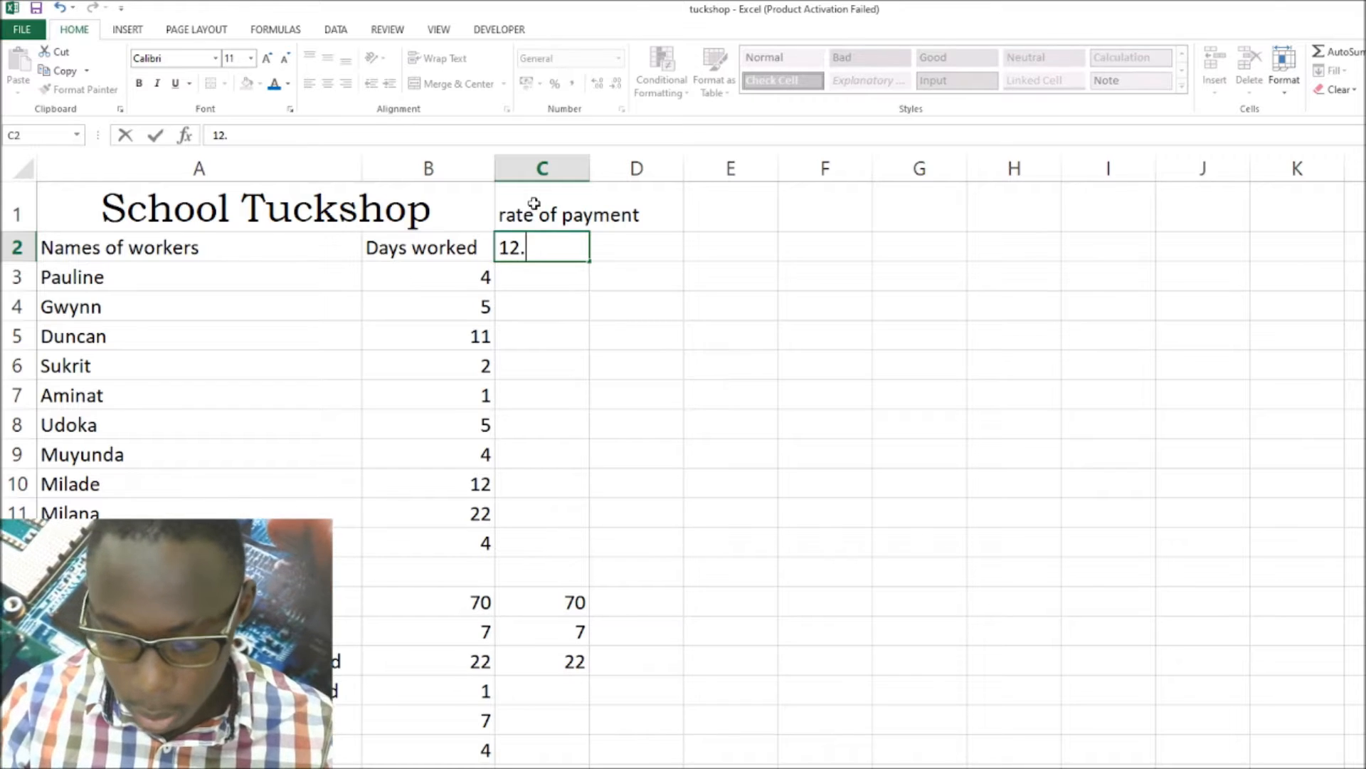
text(80)
click(566, 286)
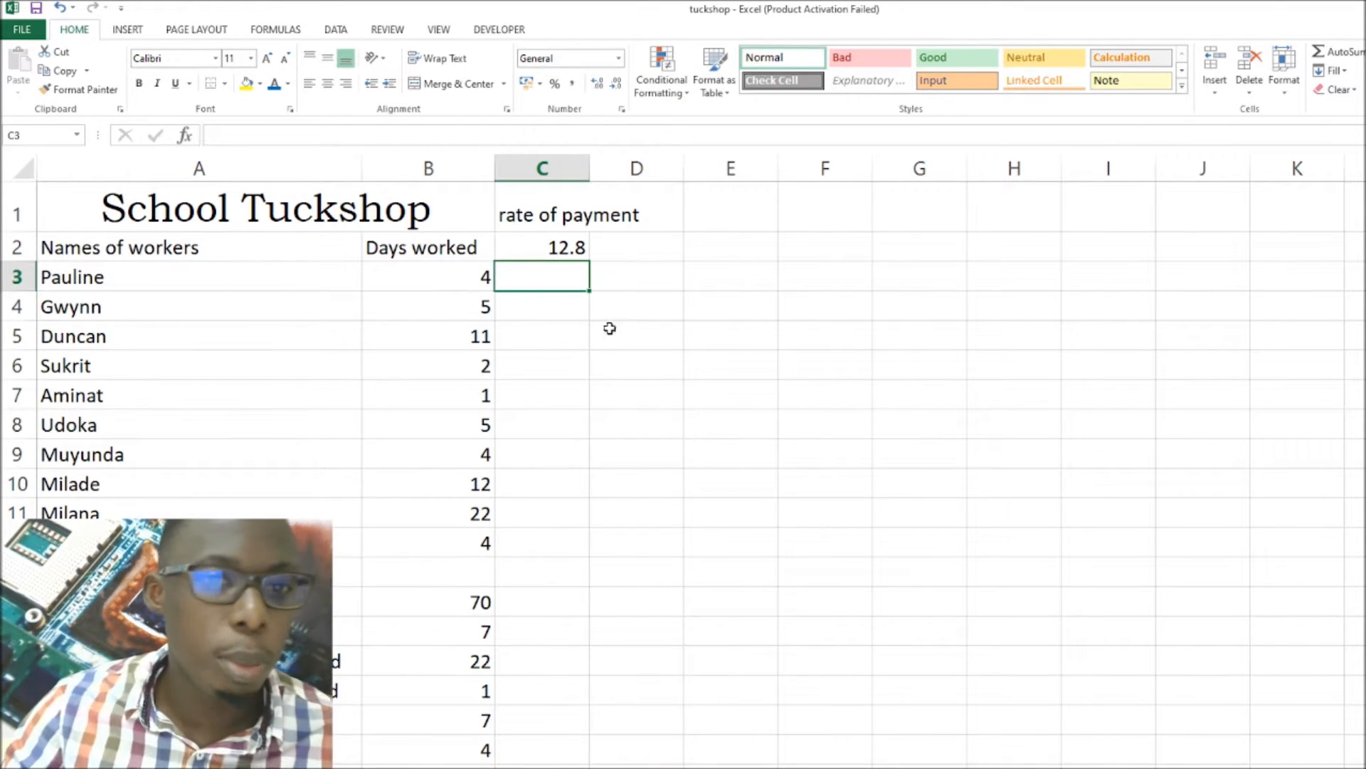
Show two decimal places for the rate and the cells below it in C2:C12.
click(578, 249)
key(Down)
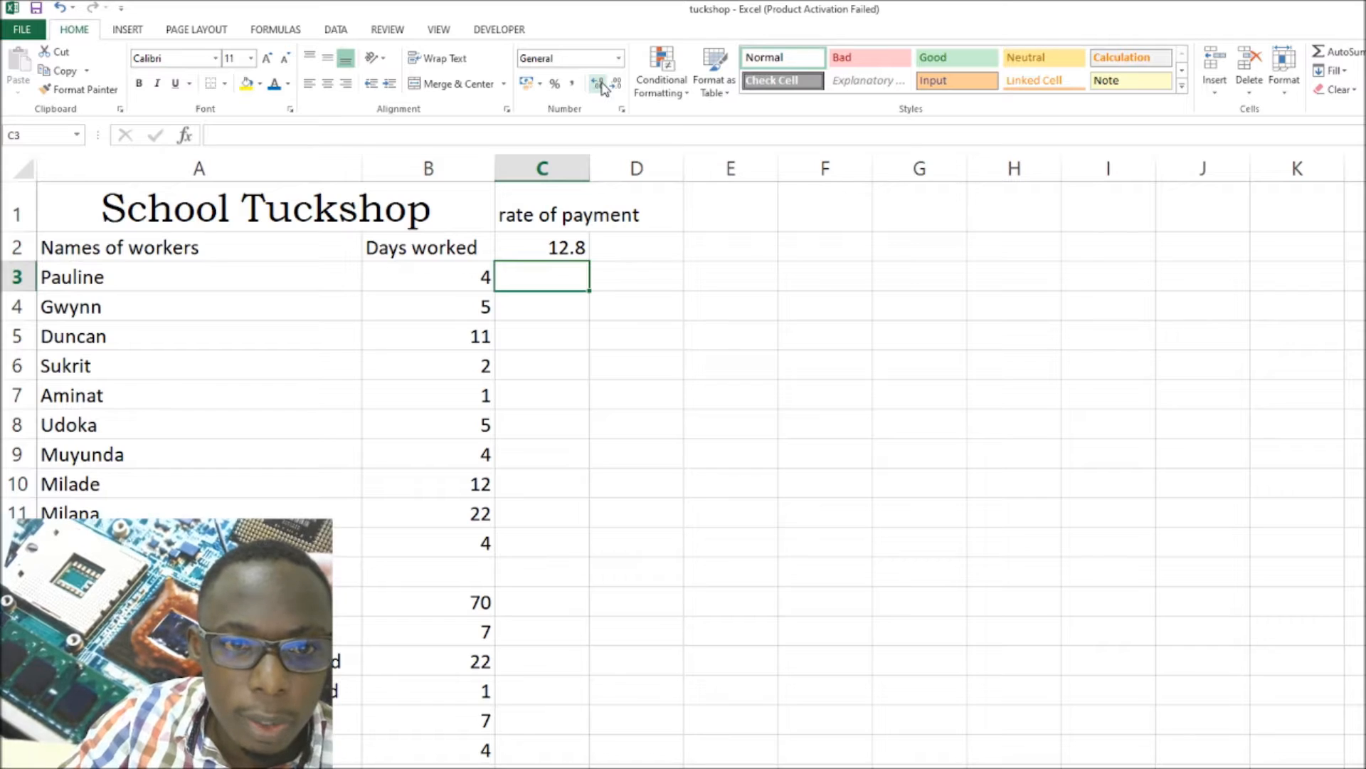
drag(552, 249, 583, 555)
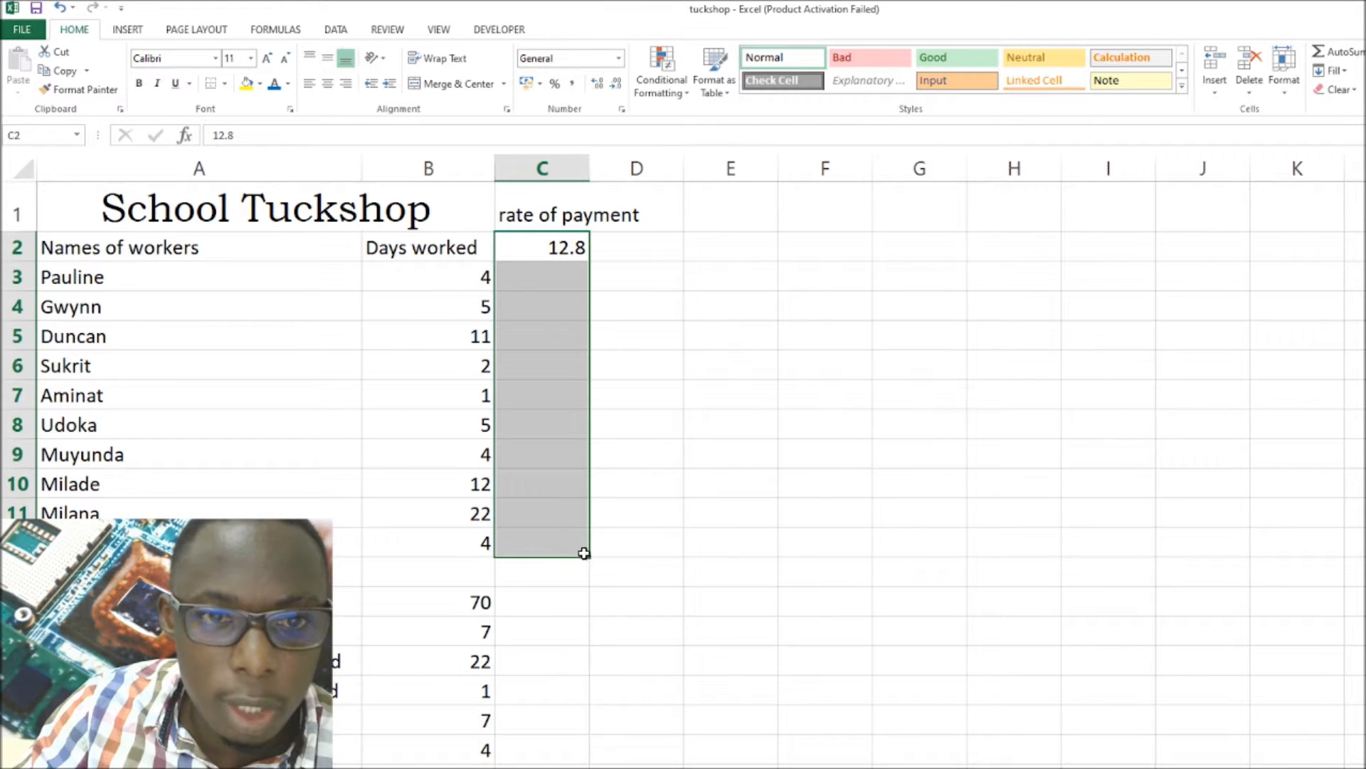
click(586, 81)
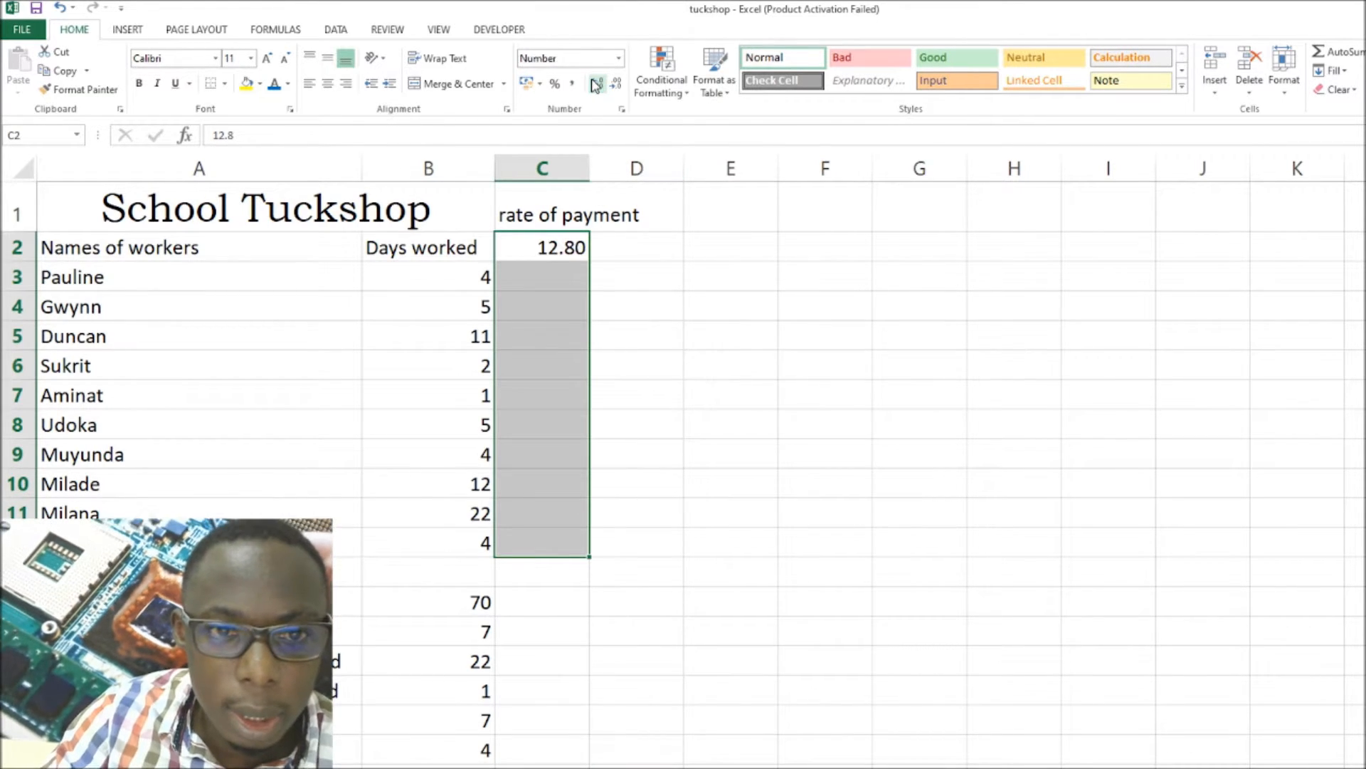
Review the payment rate in C2 alongside the days worked in B3:B12 that it applies to.
click(565, 275)
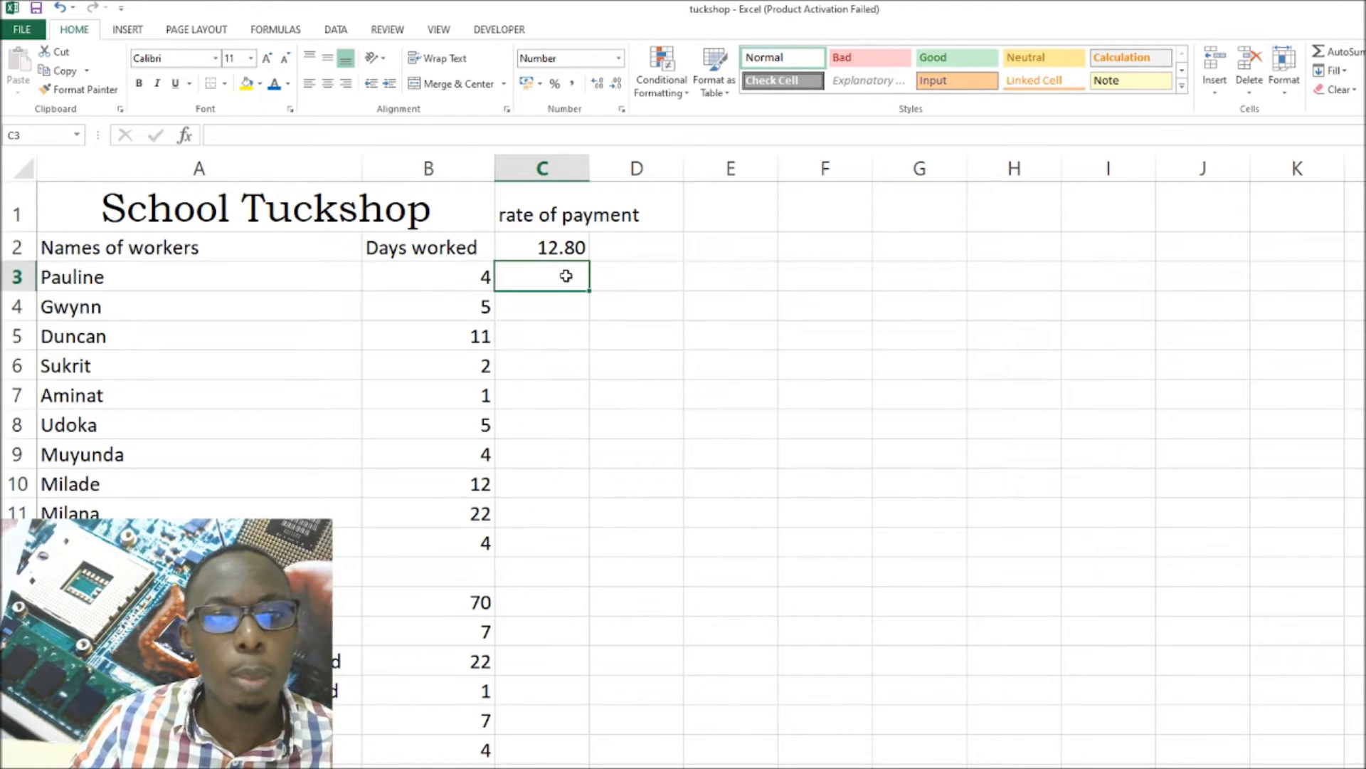
click(578, 248)
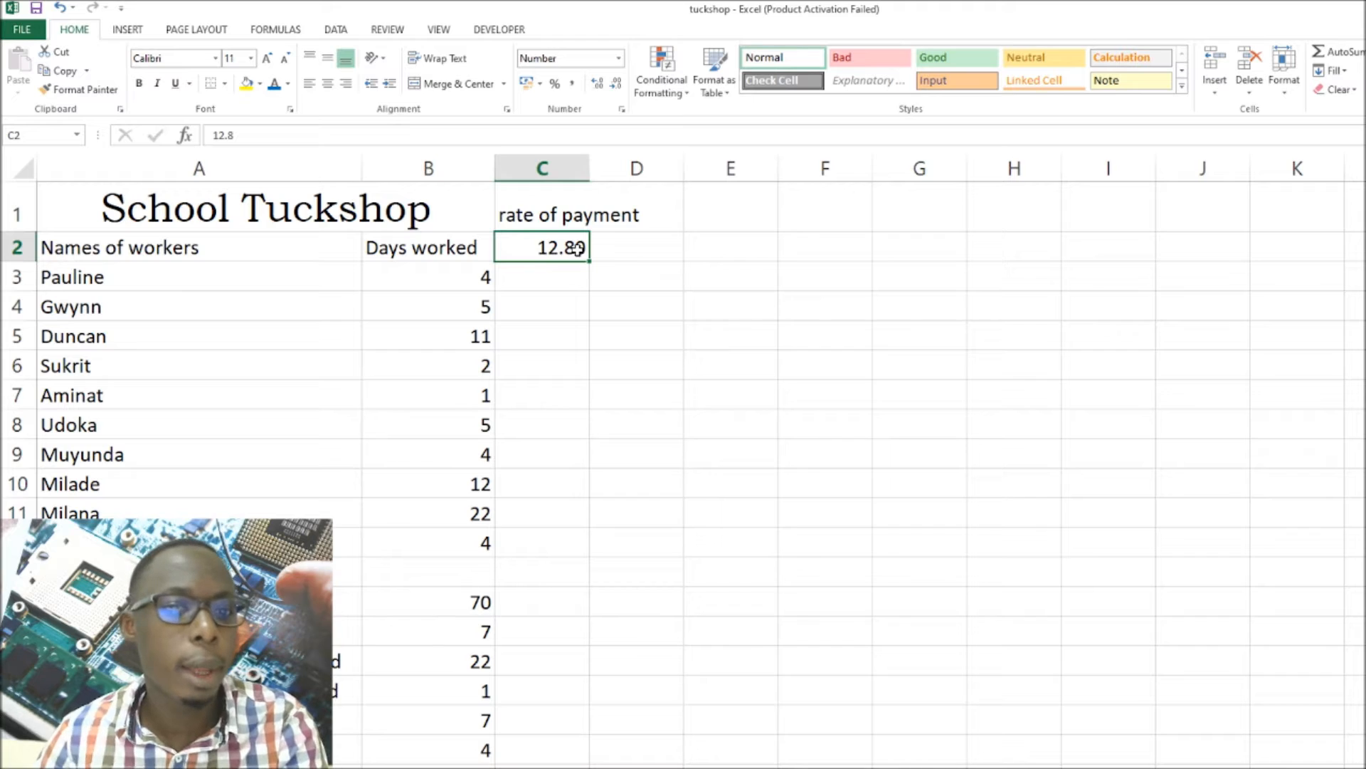
click(461, 276)
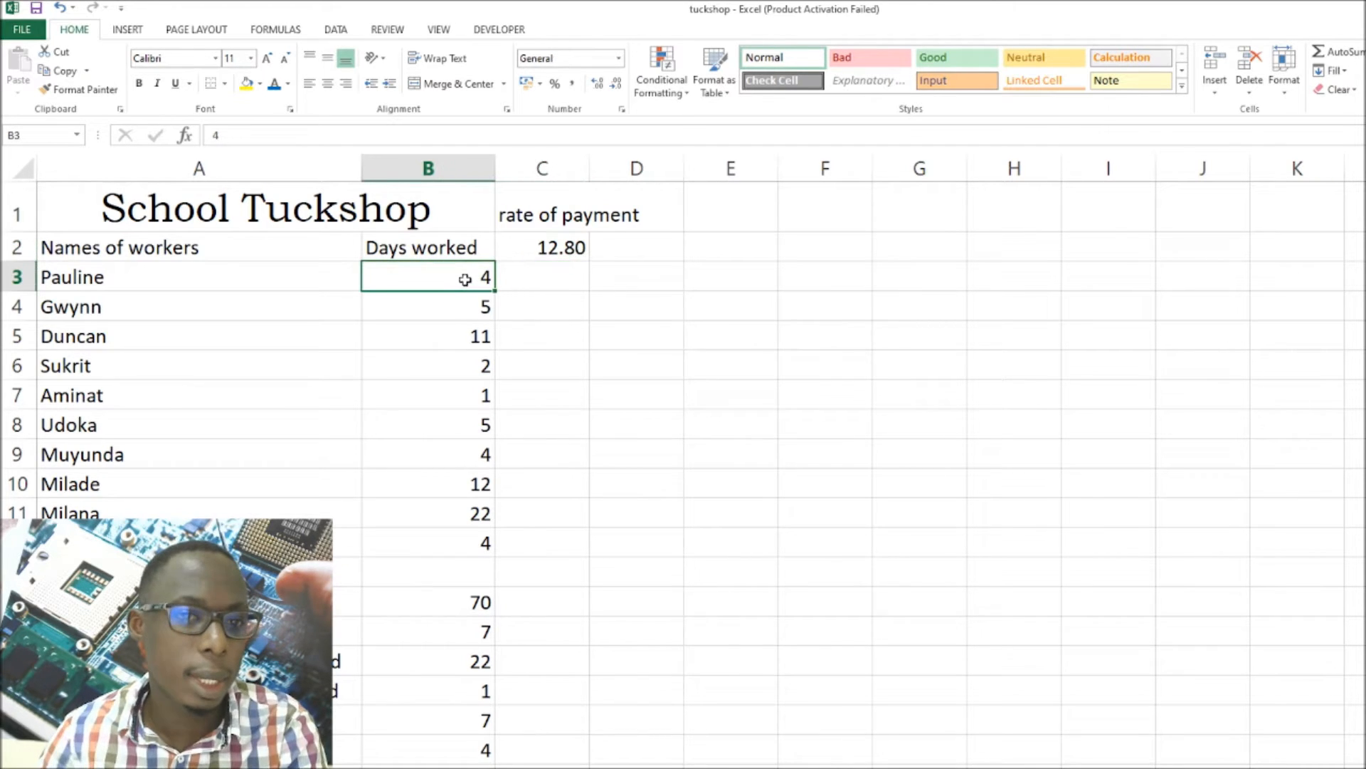
click(564, 252)
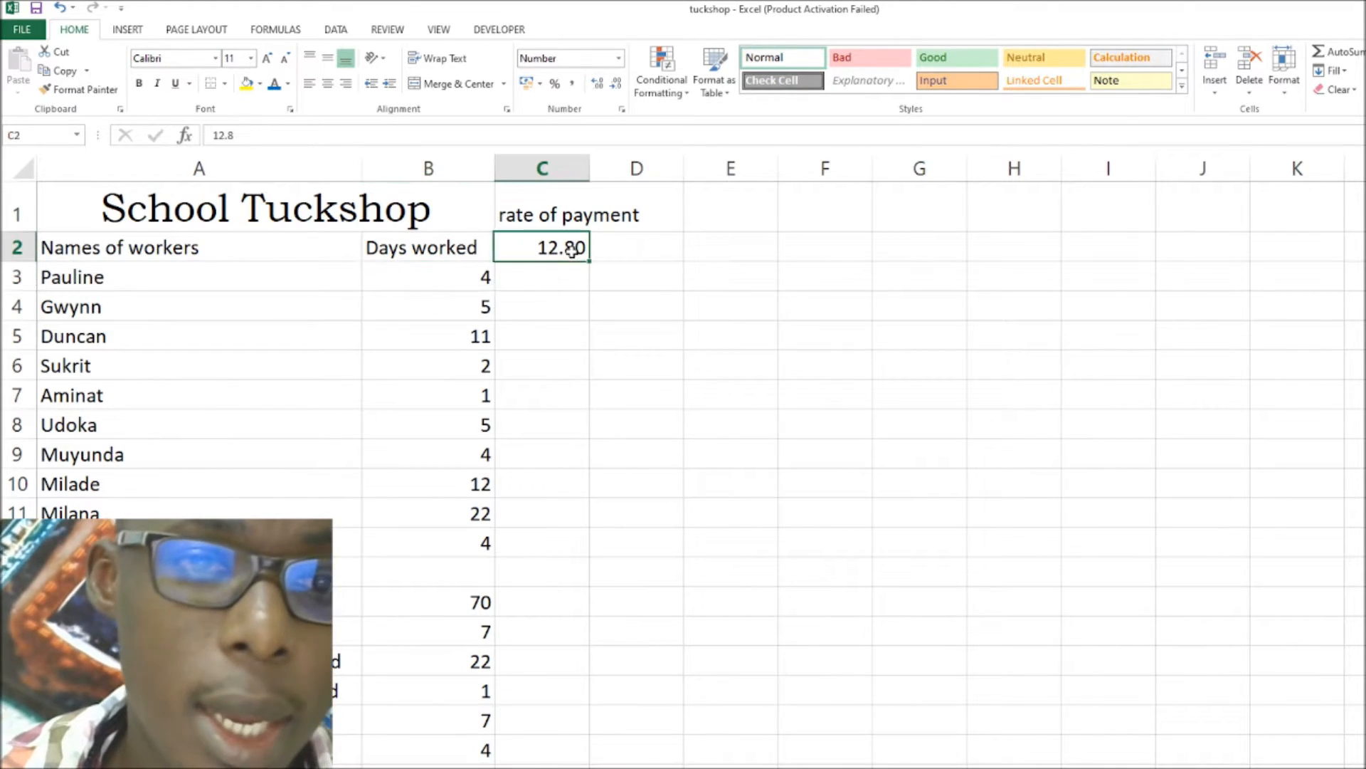
click(463, 279)
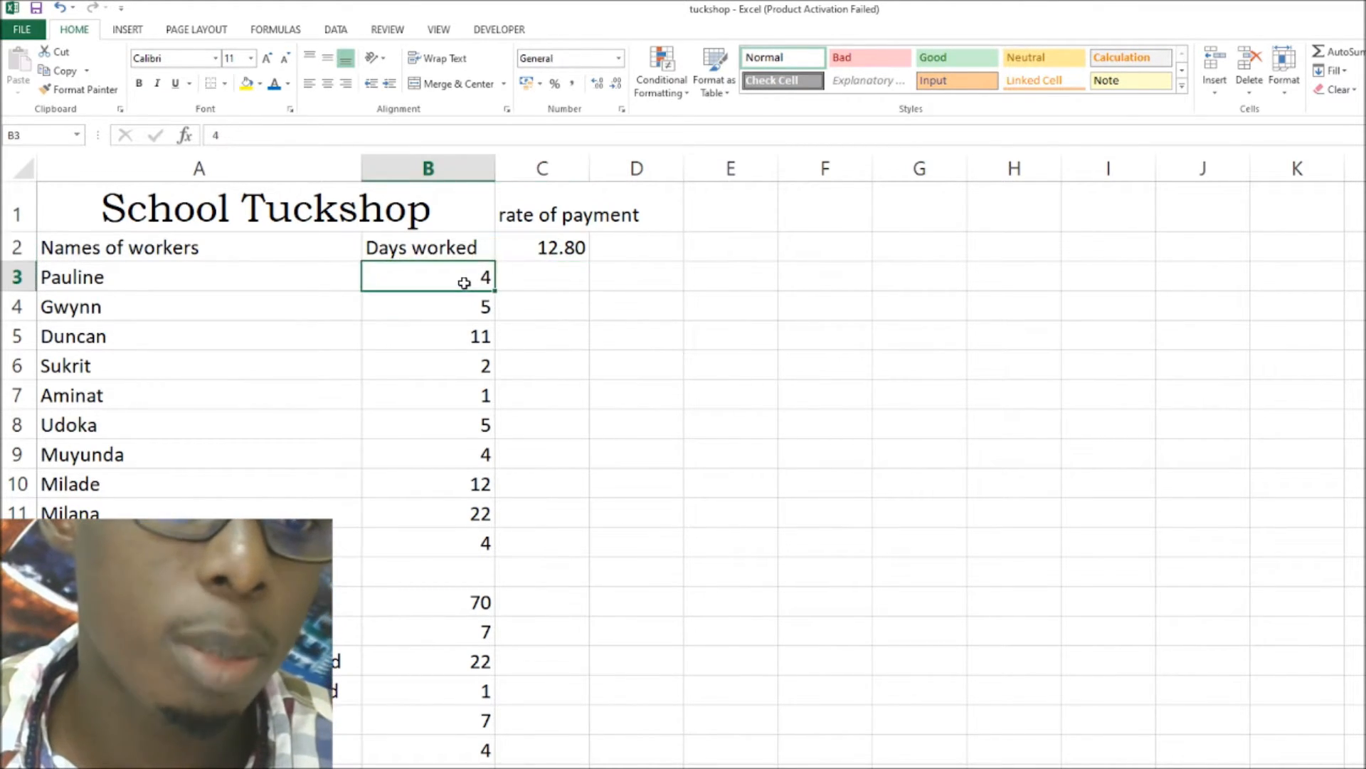
drag(459, 306, 445, 542)
drag(450, 277, 491, 503)
click(546, 274)
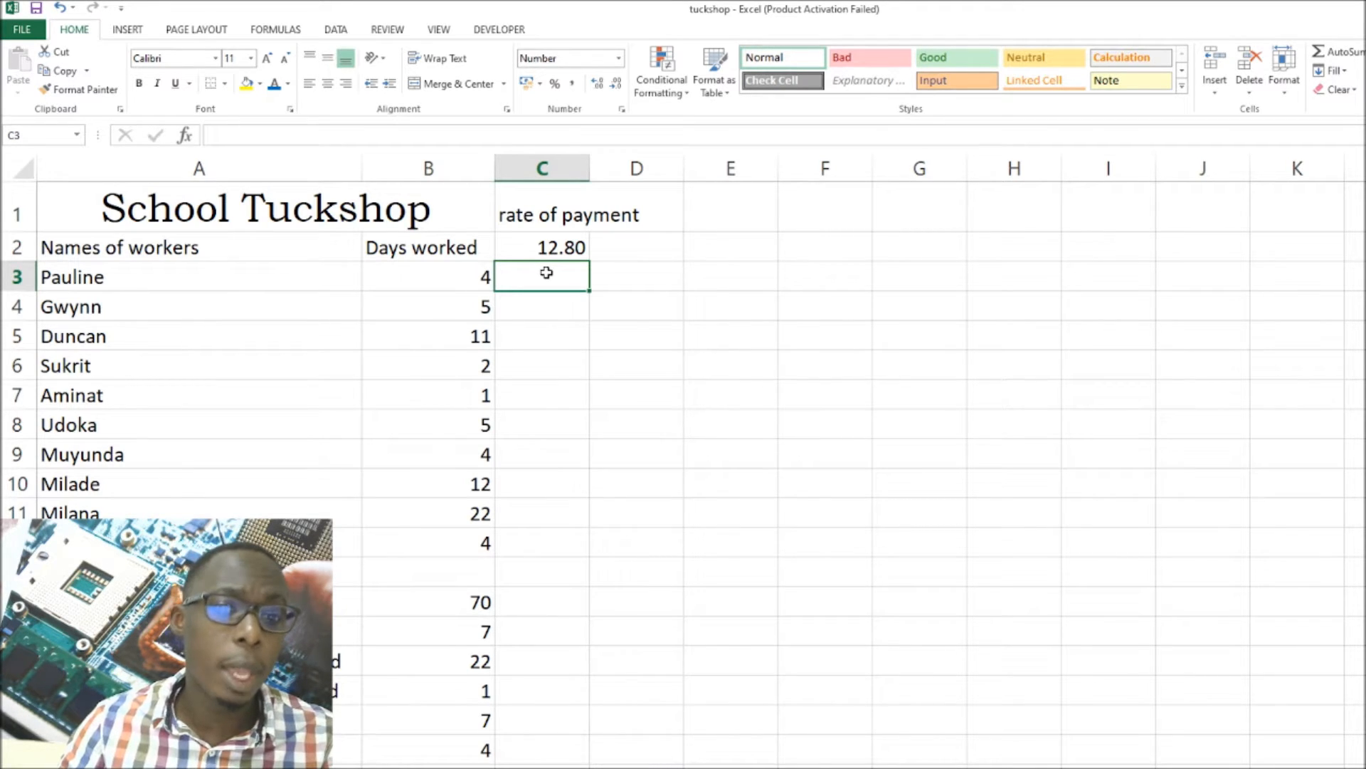
Try the English (United States) dollar accounting format on the days worked in B3:B12 and undo it.
drag(463, 274, 461, 541)
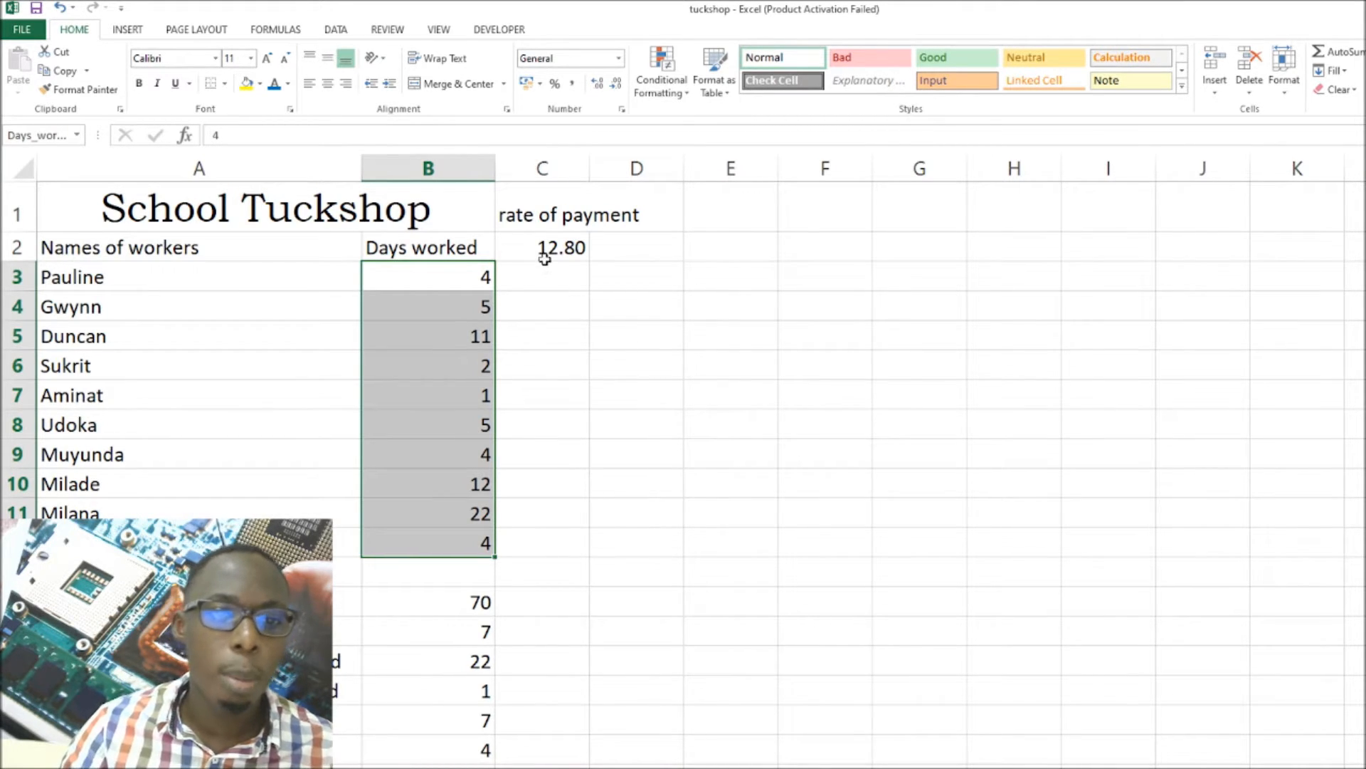
click(541, 85)
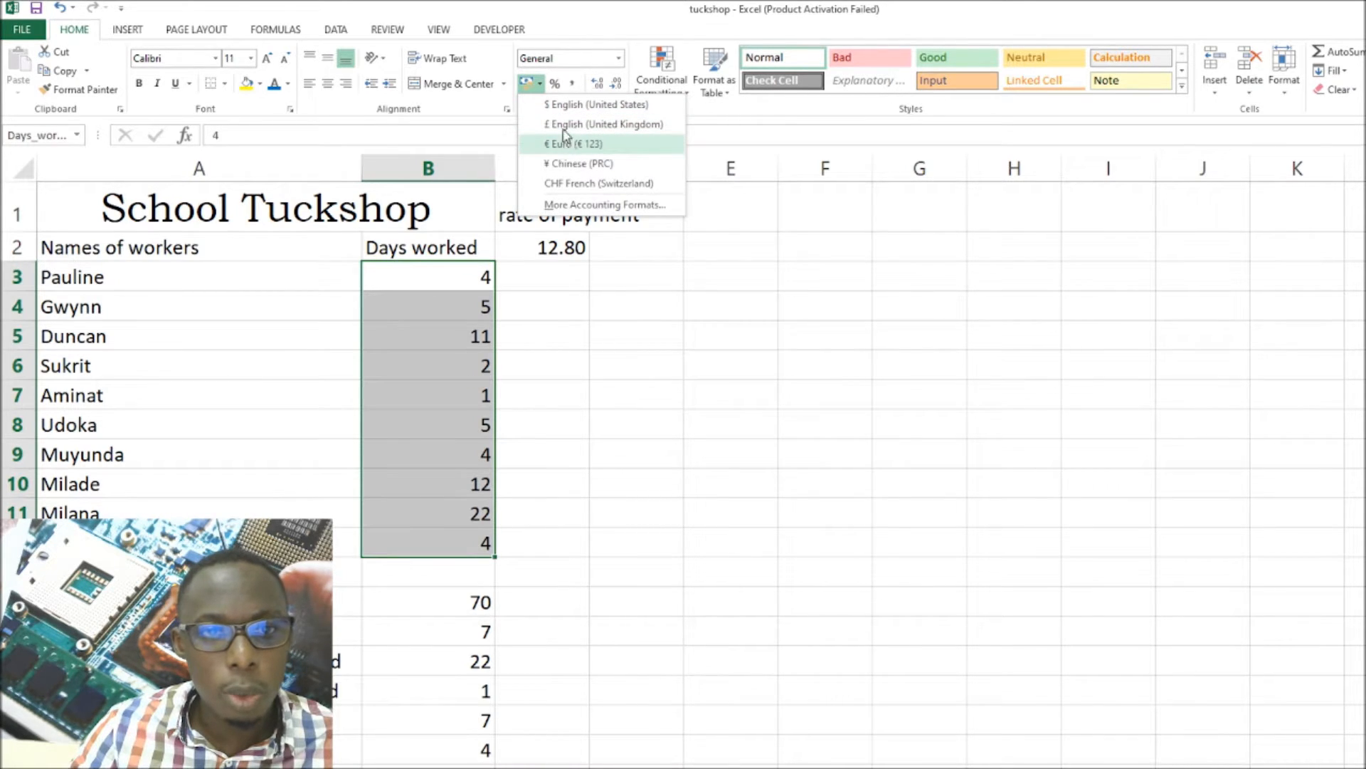
click(562, 107)
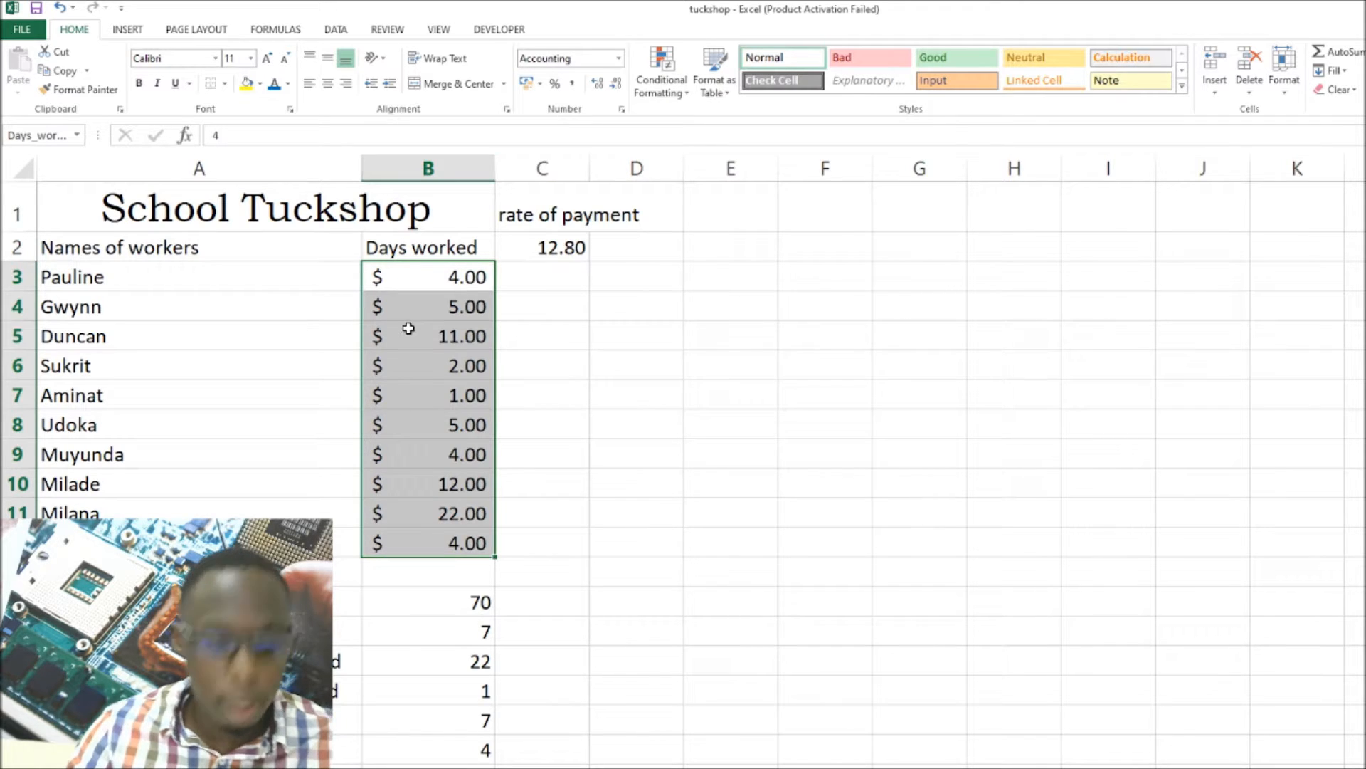
key(ctrl+z)
Format C2:C12 in comma style with two decimals and apply the English (United States) dollar accounting format.
drag(537, 247, 570, 522)
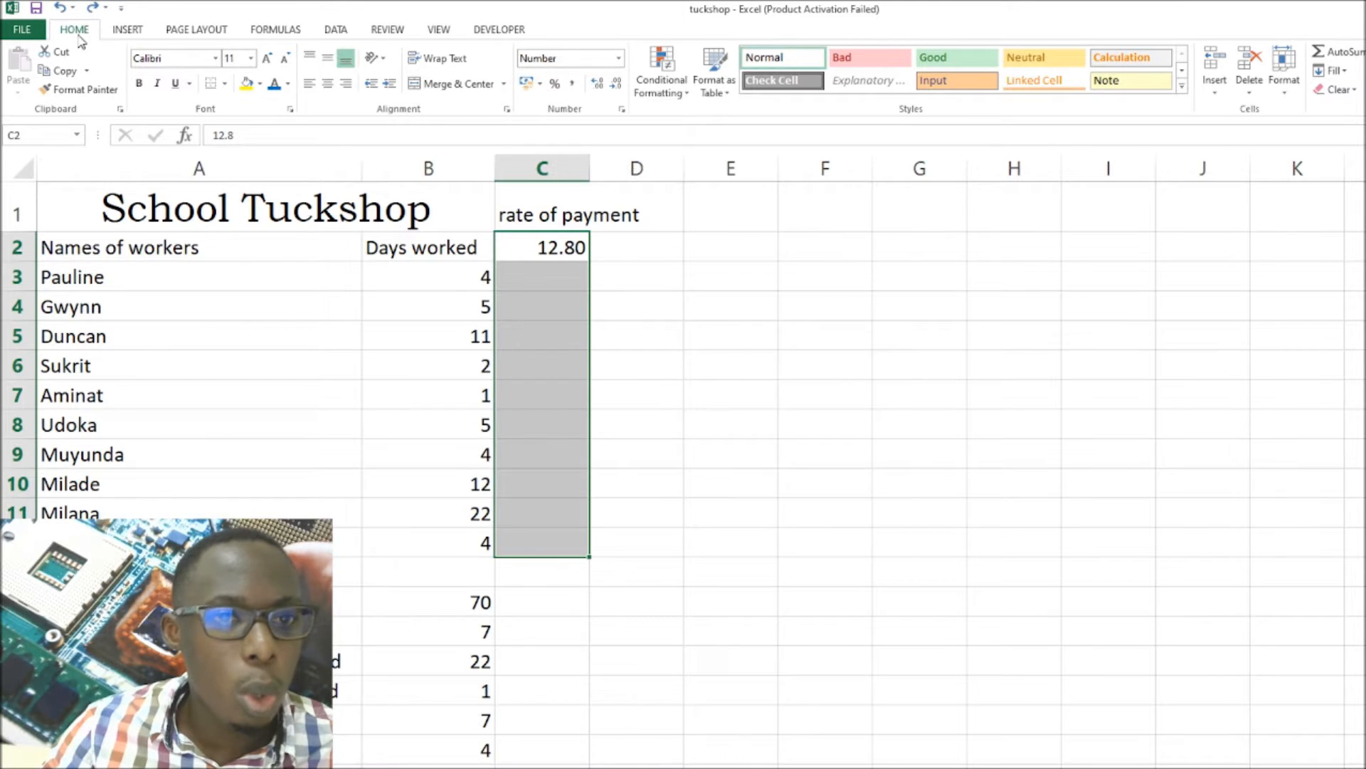
click(541, 86)
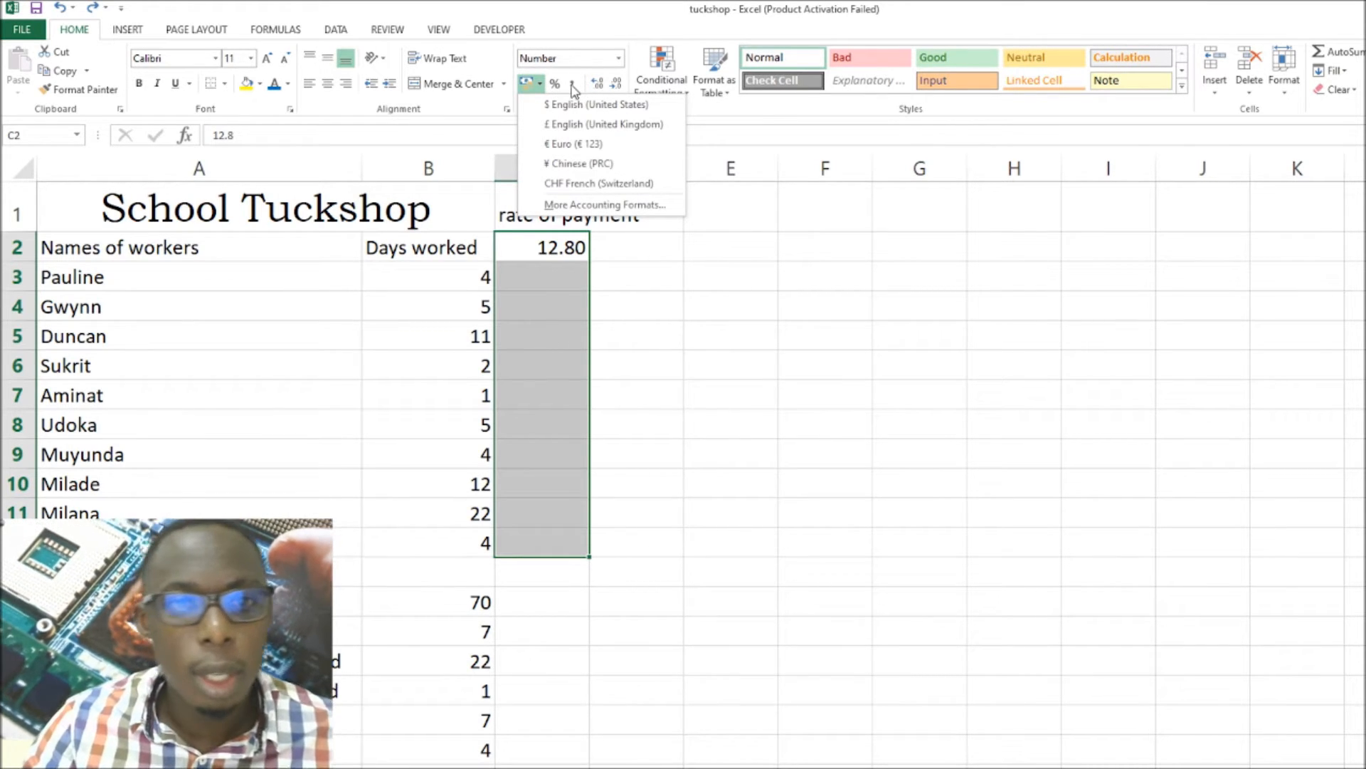
click(571, 85)
click(573, 86)
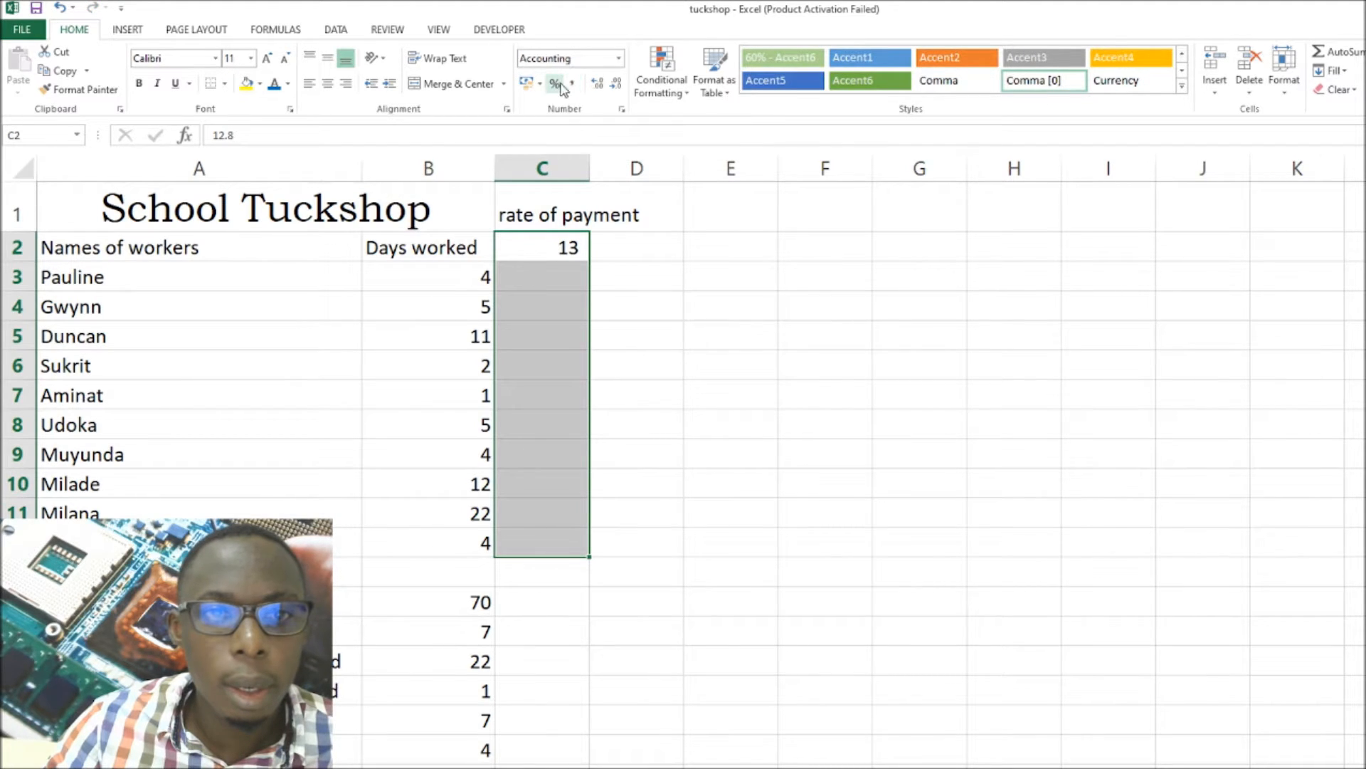
click(598, 84)
click(600, 85)
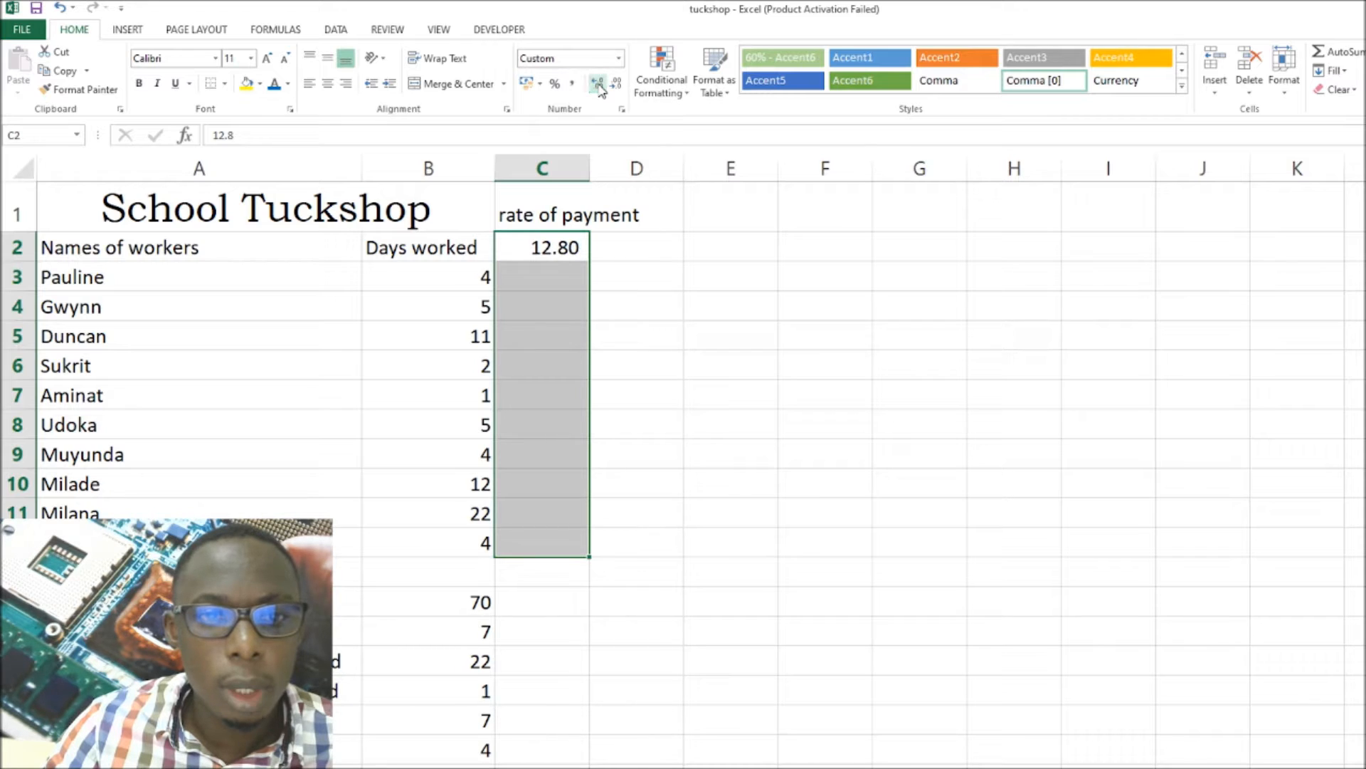
click(539, 84)
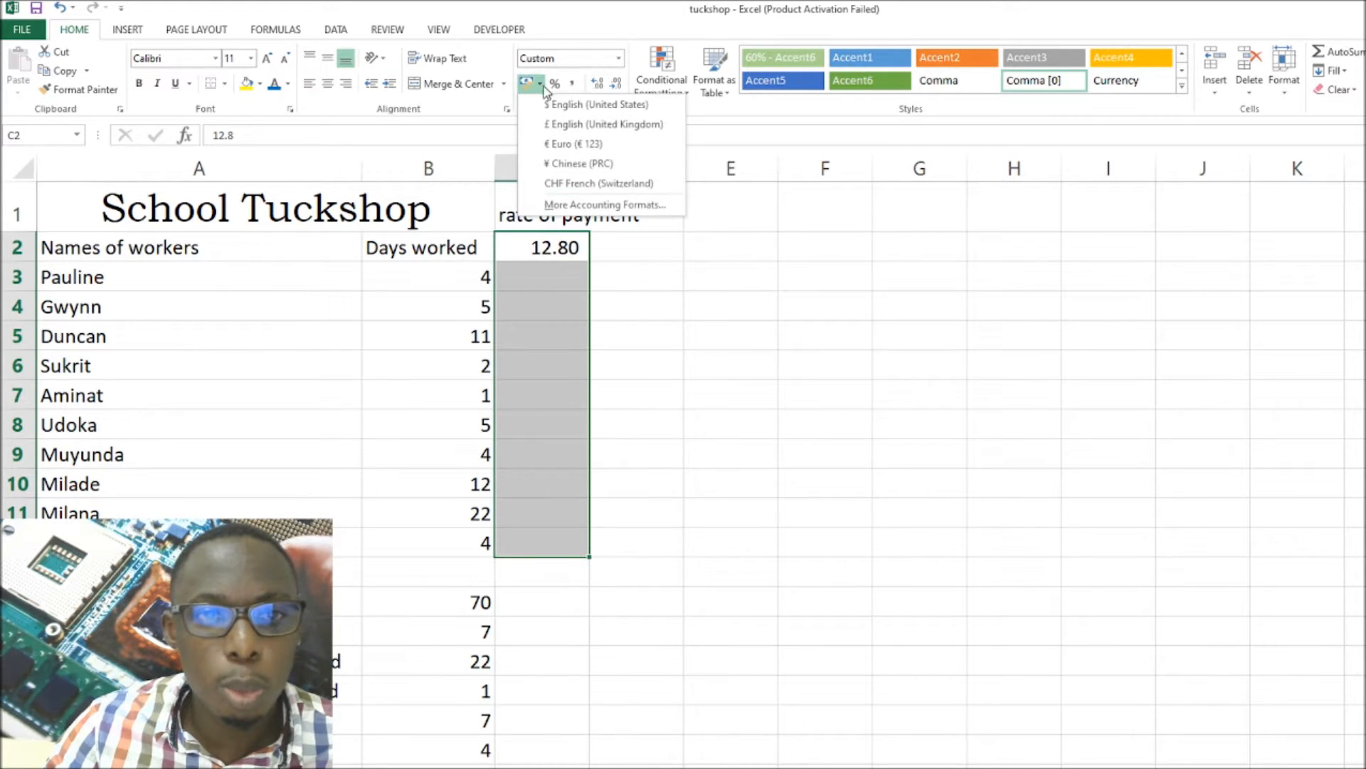
click(557, 107)
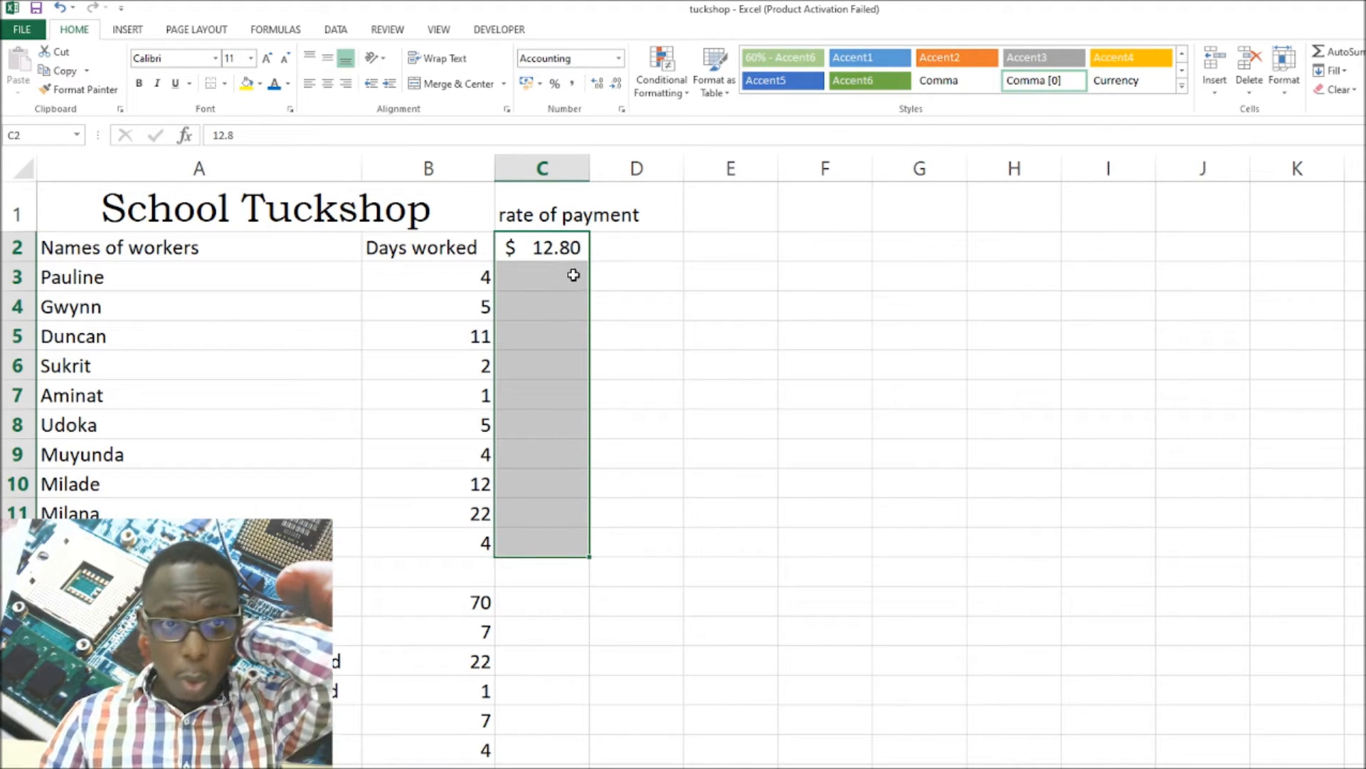
Try the USh accounting symbol with two decimals on C2:C12 and switch back to English (United States) dollars.
click(541, 85)
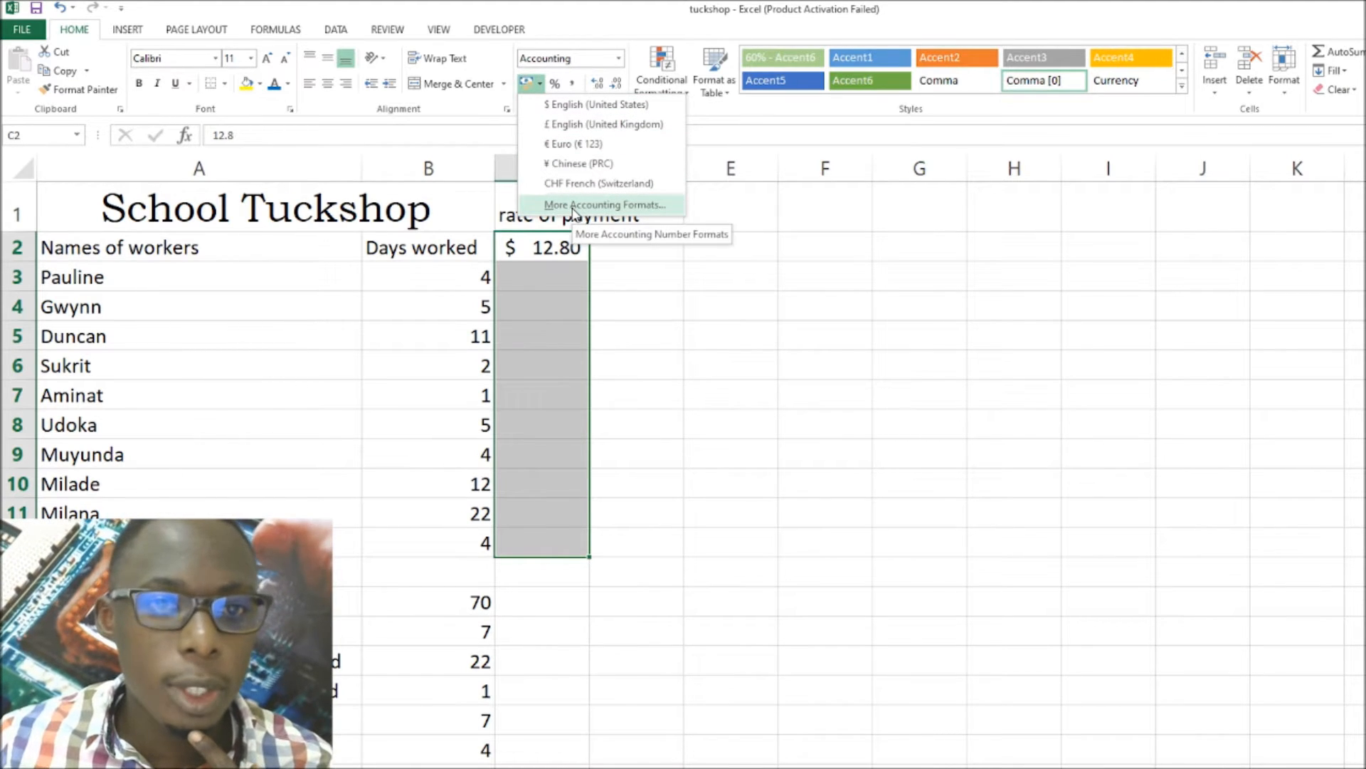
click(572, 206)
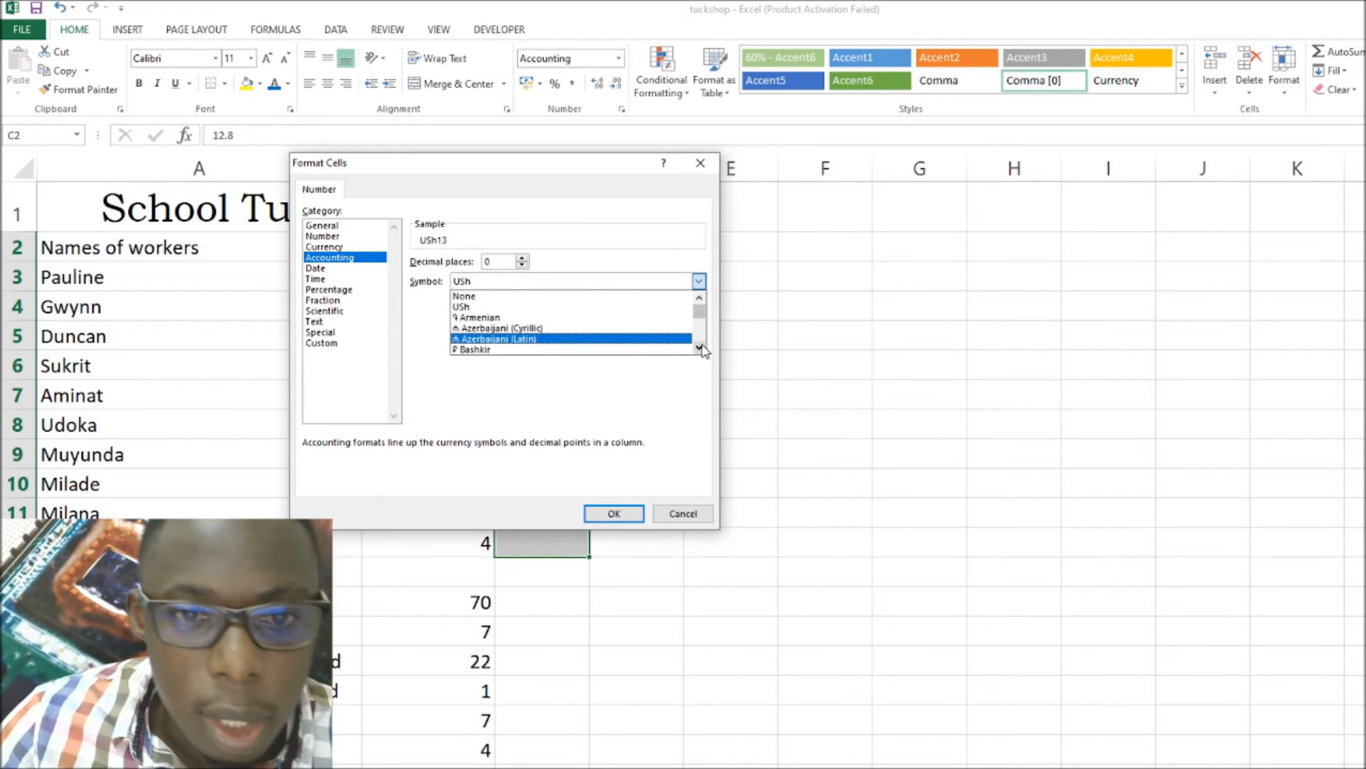
click(552, 309)
click(614, 514)
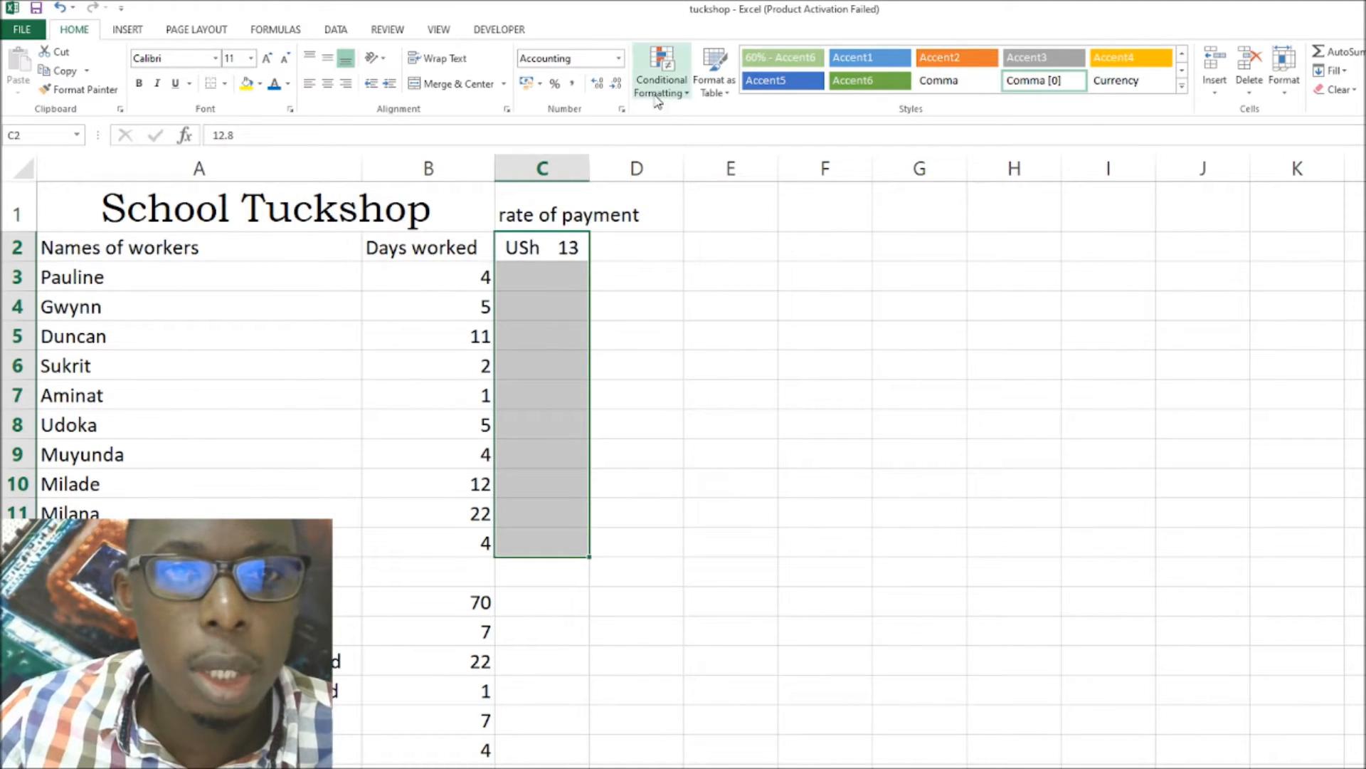
click(598, 85)
click(597, 85)
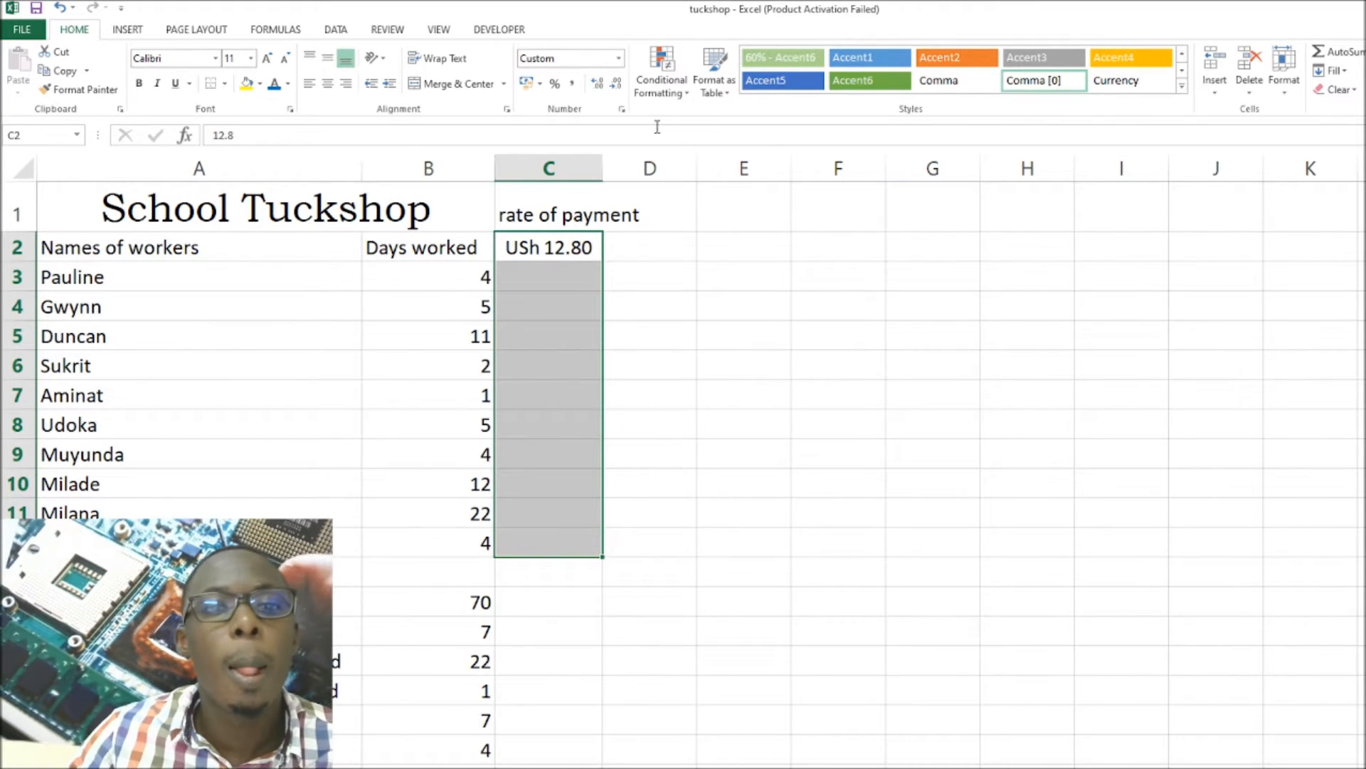
click(541, 85)
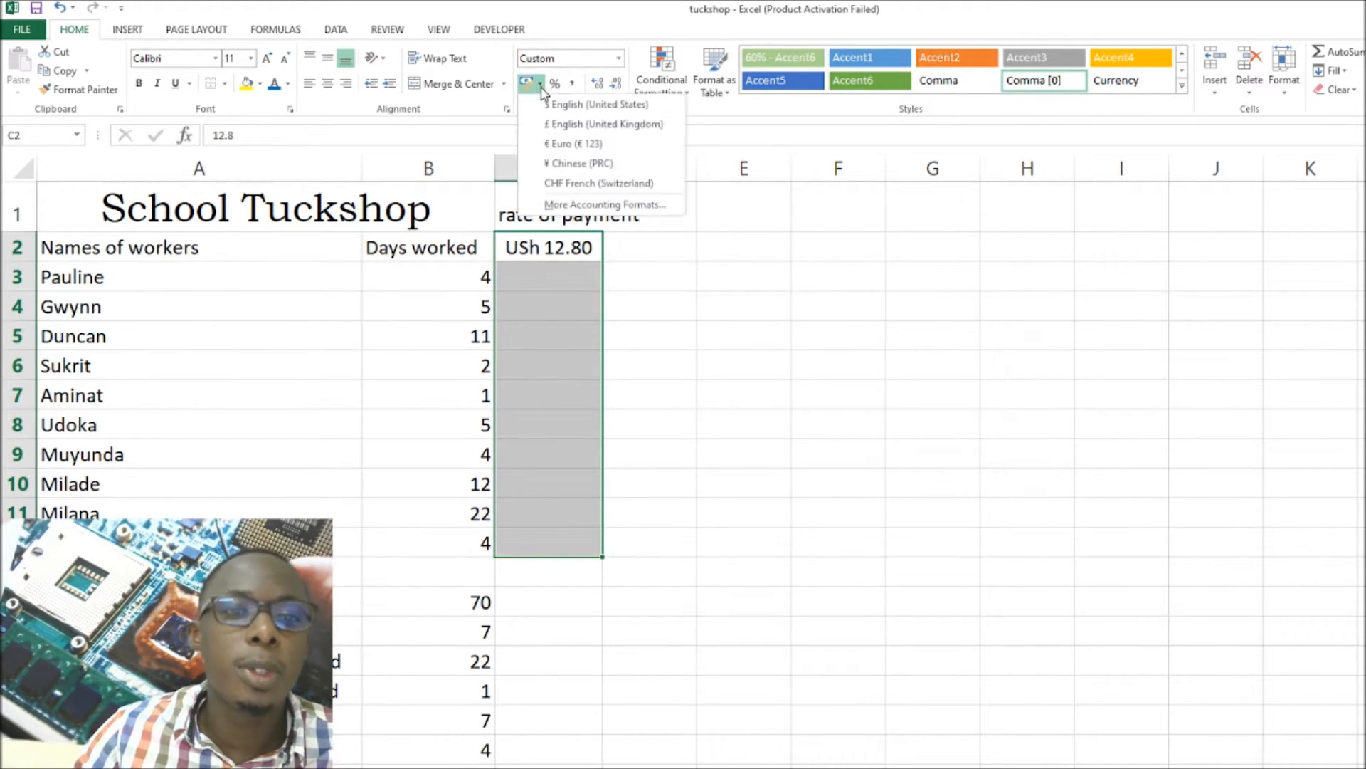
click(569, 104)
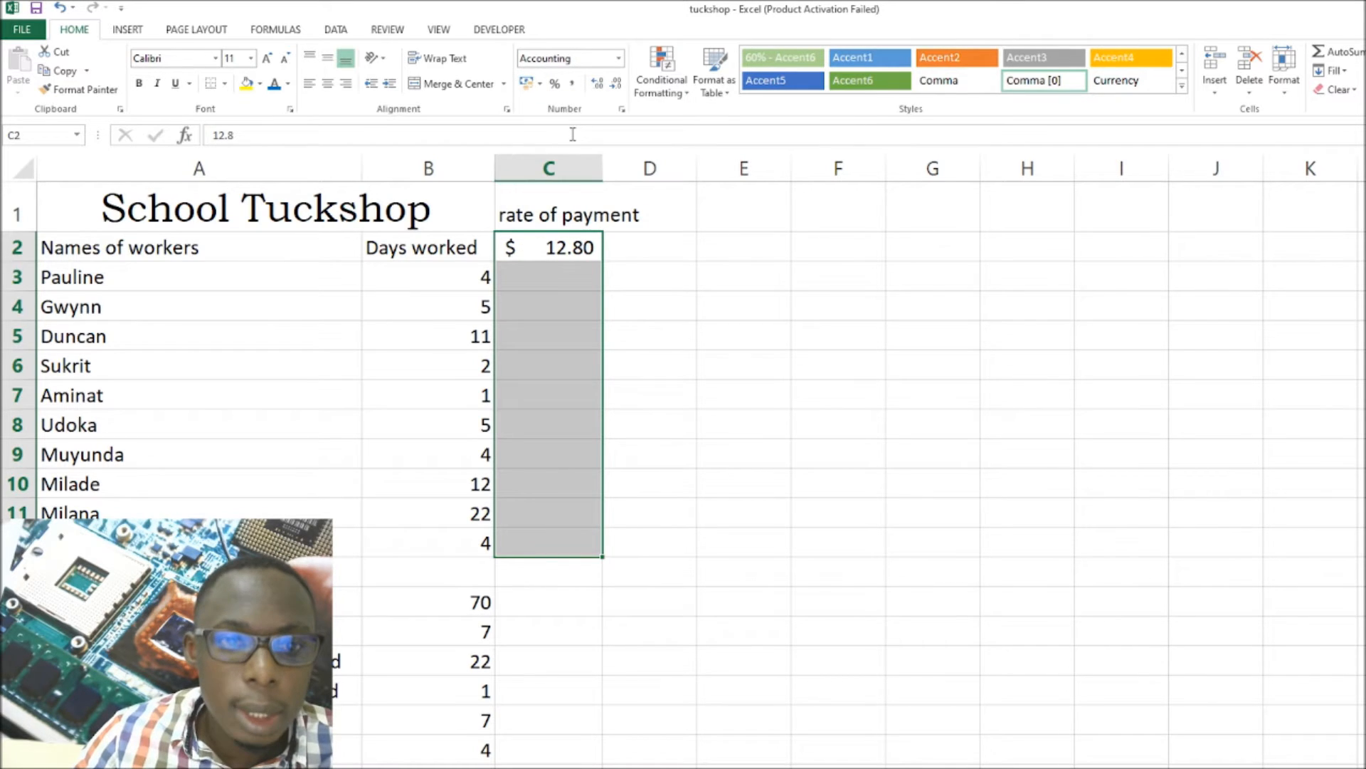
Calculate the first worker's payment in C3 with the formula =$C$2*B3, using an absolute reference for the rate.
click(558, 279)
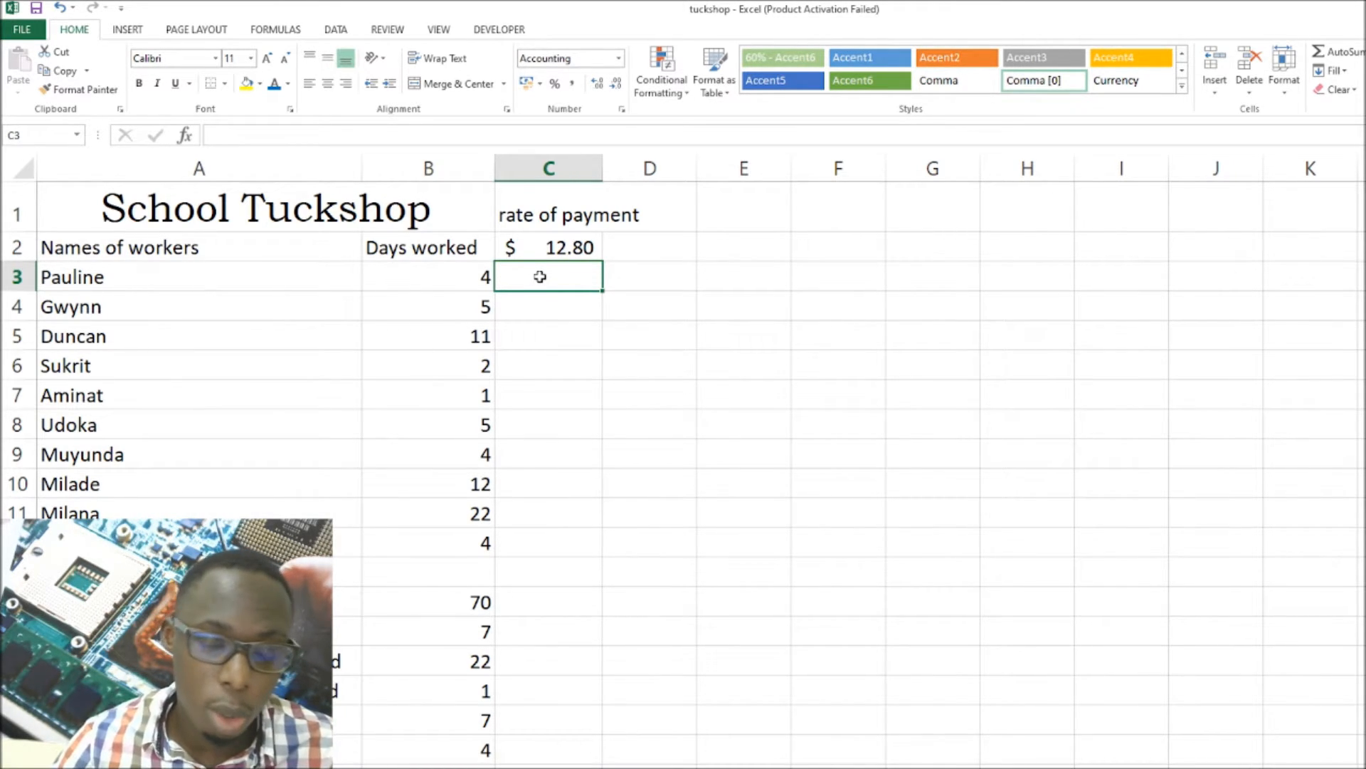
text(=)
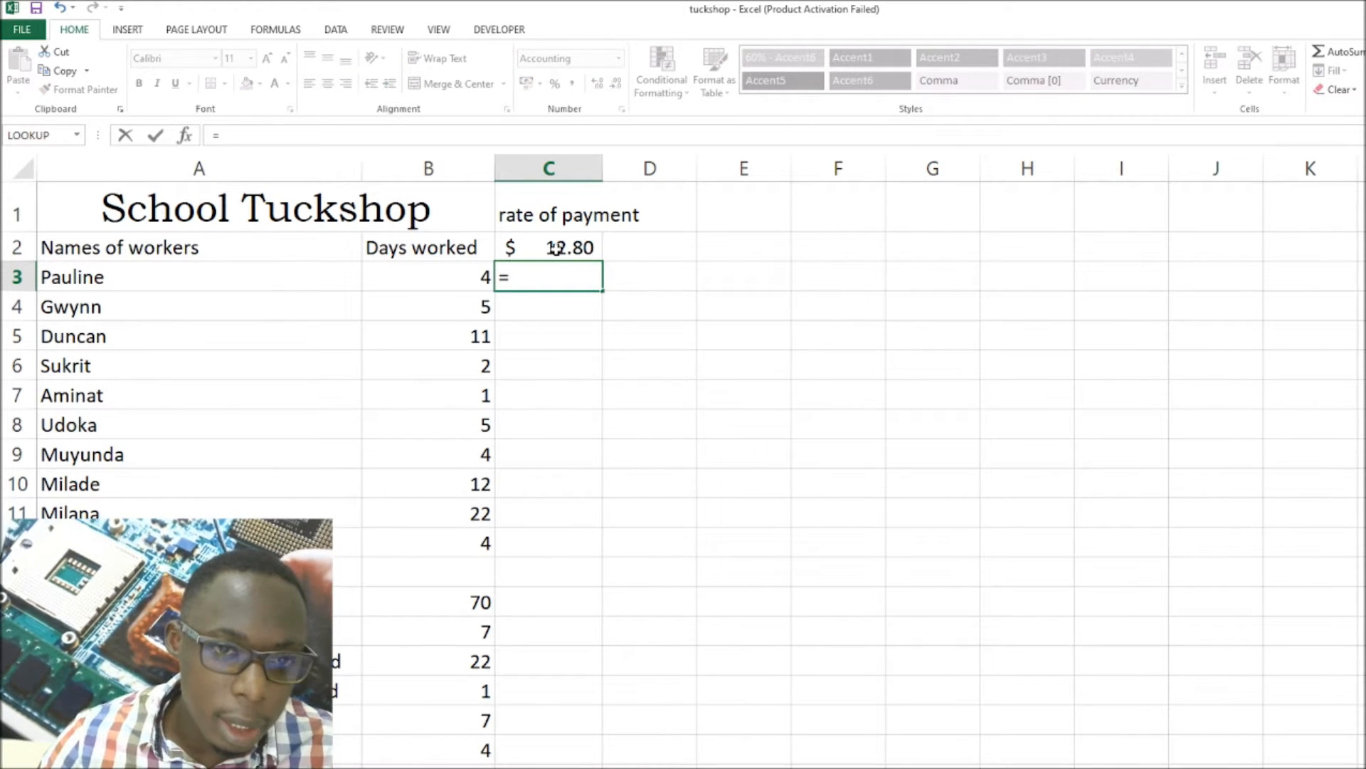
click(556, 248)
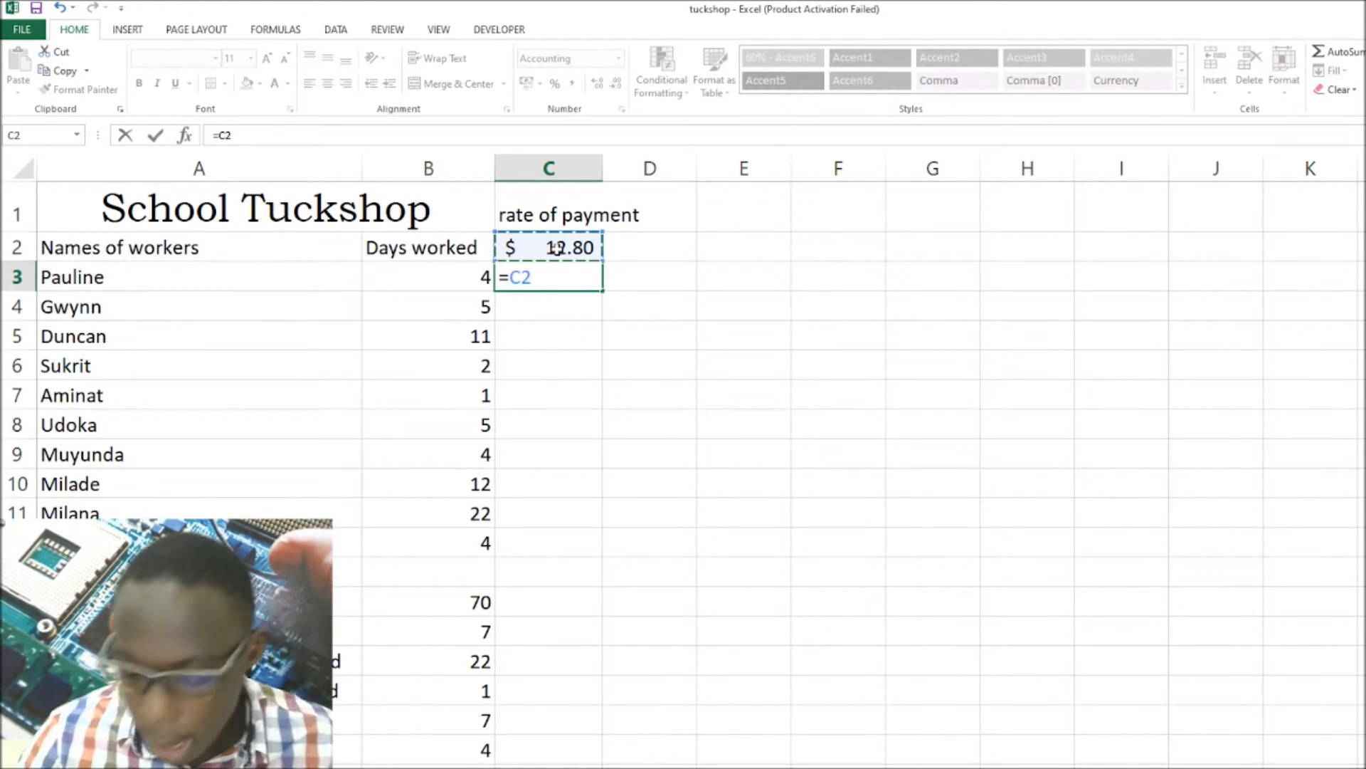
text(*)
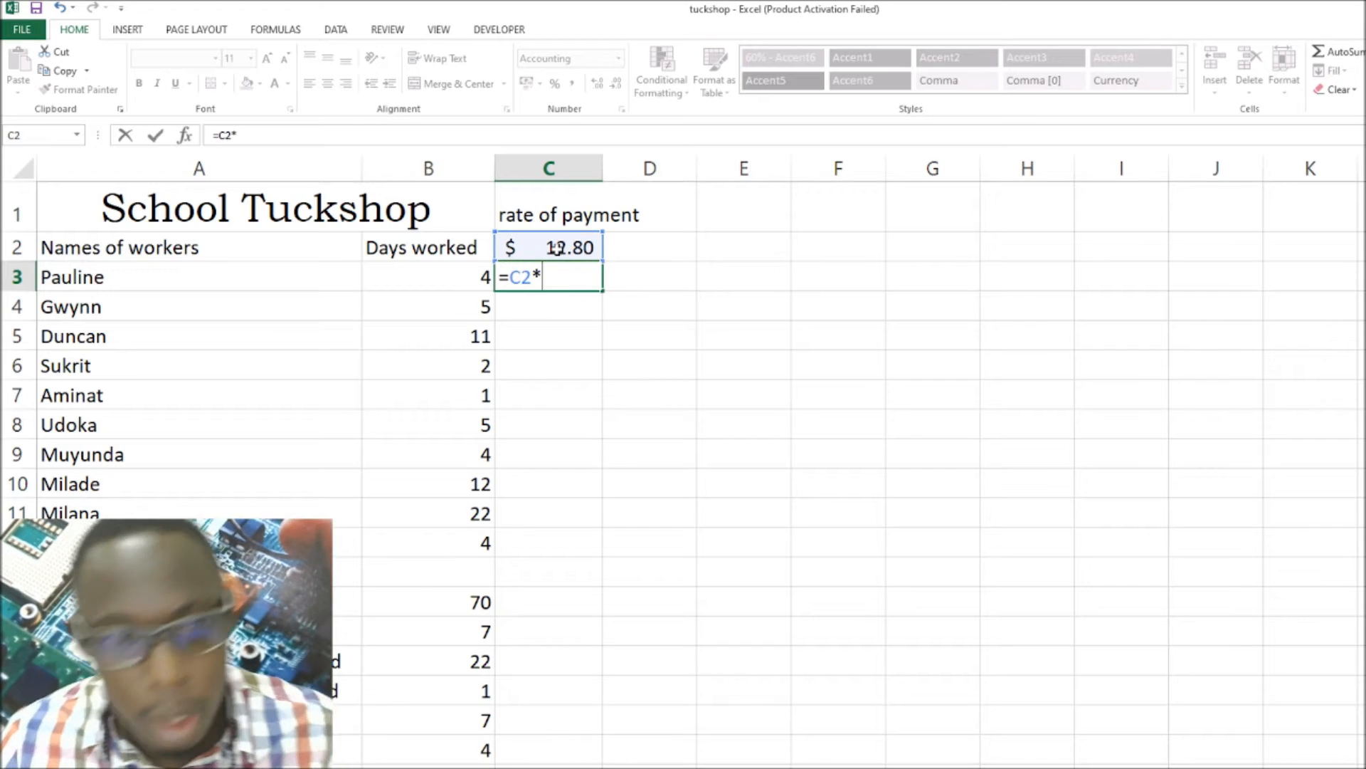
click(485, 277)
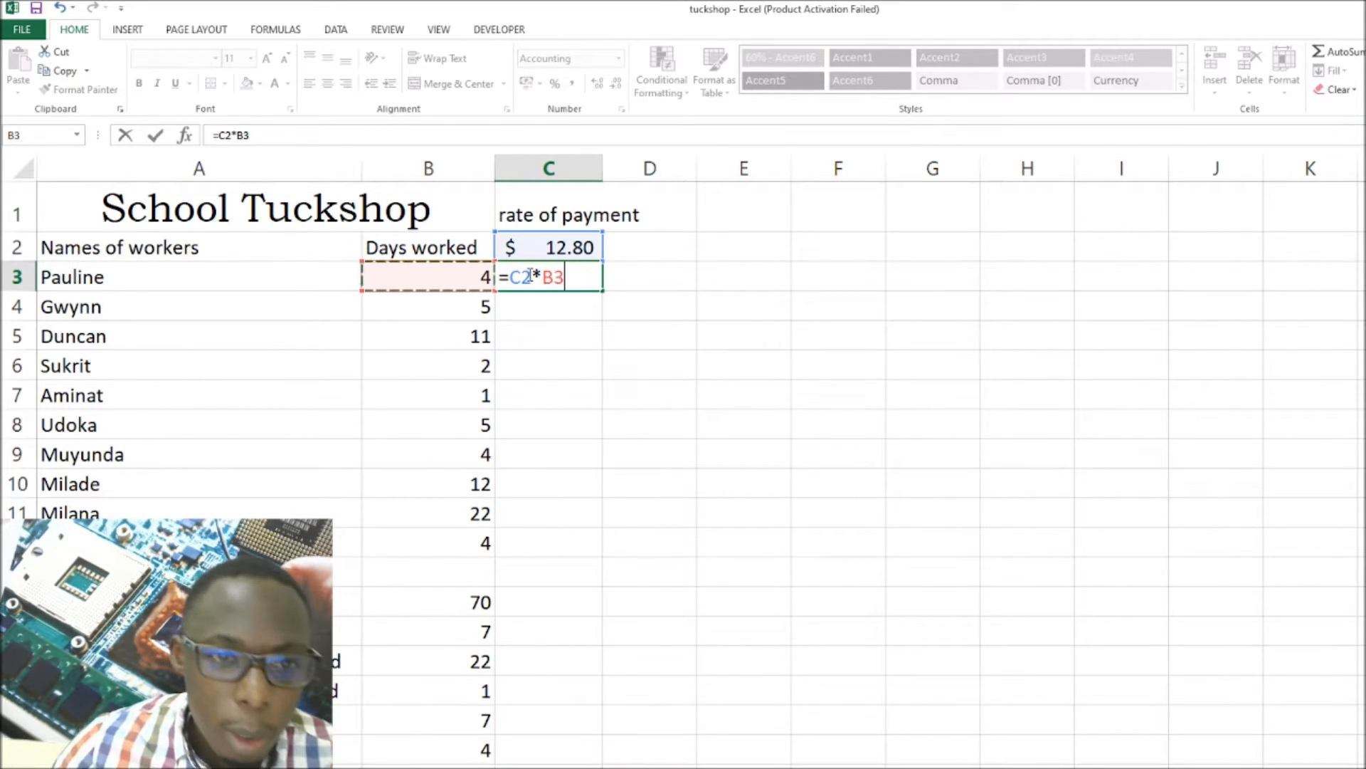
drag(530, 276, 511, 276)
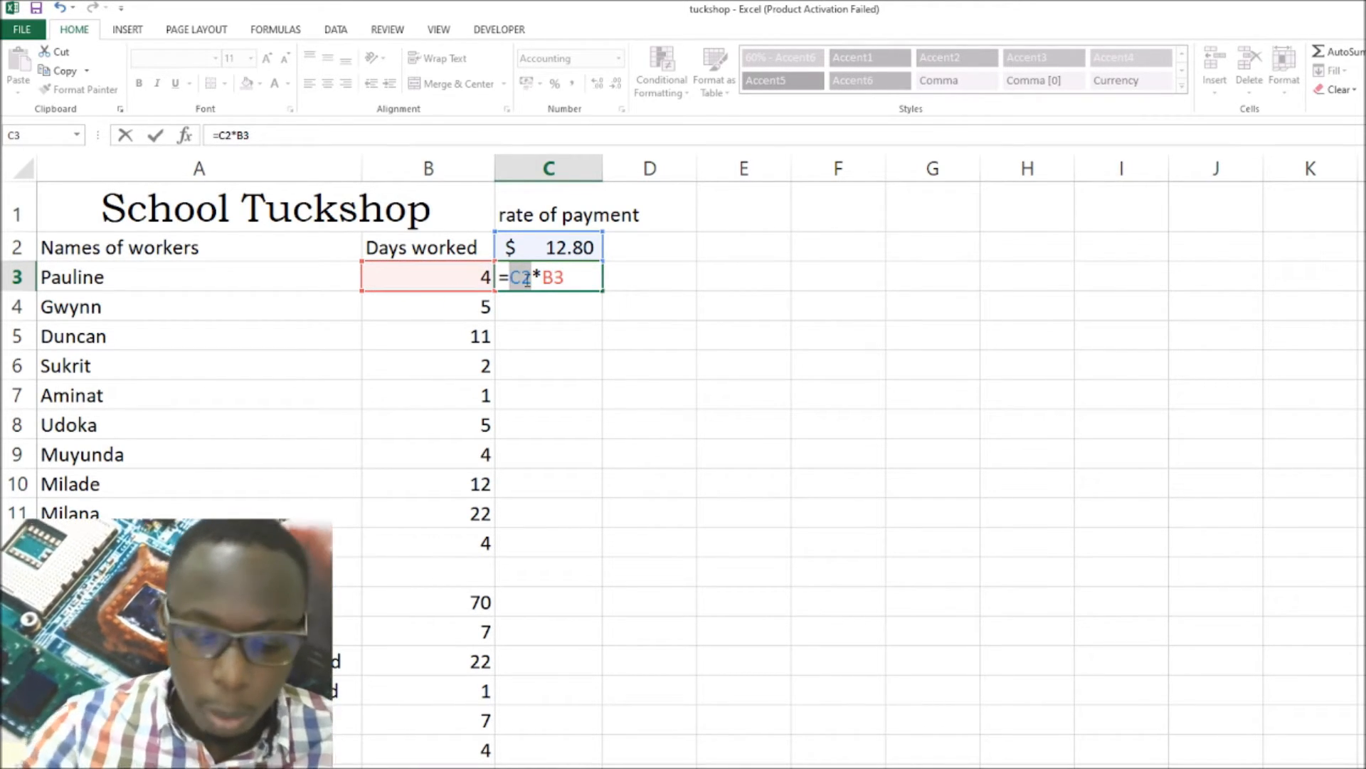
key(F4)
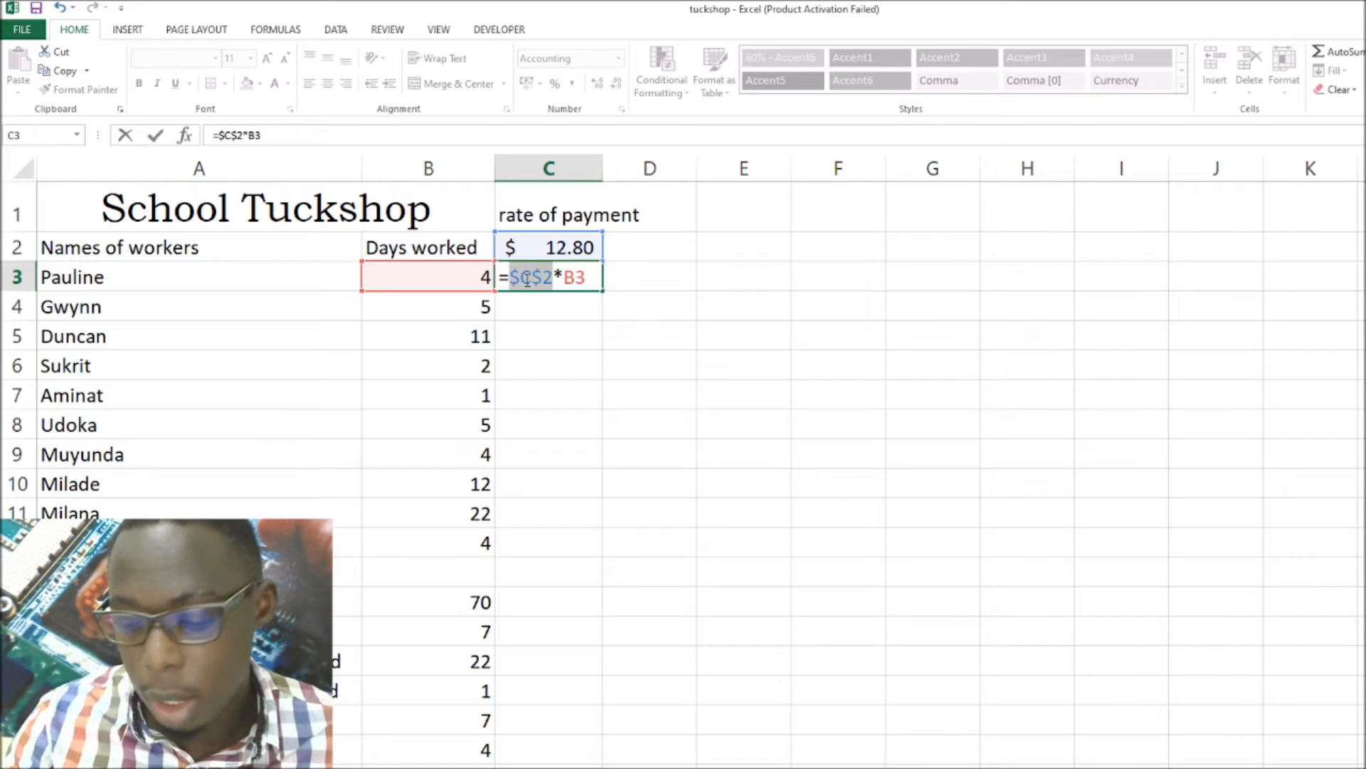
key(Return)
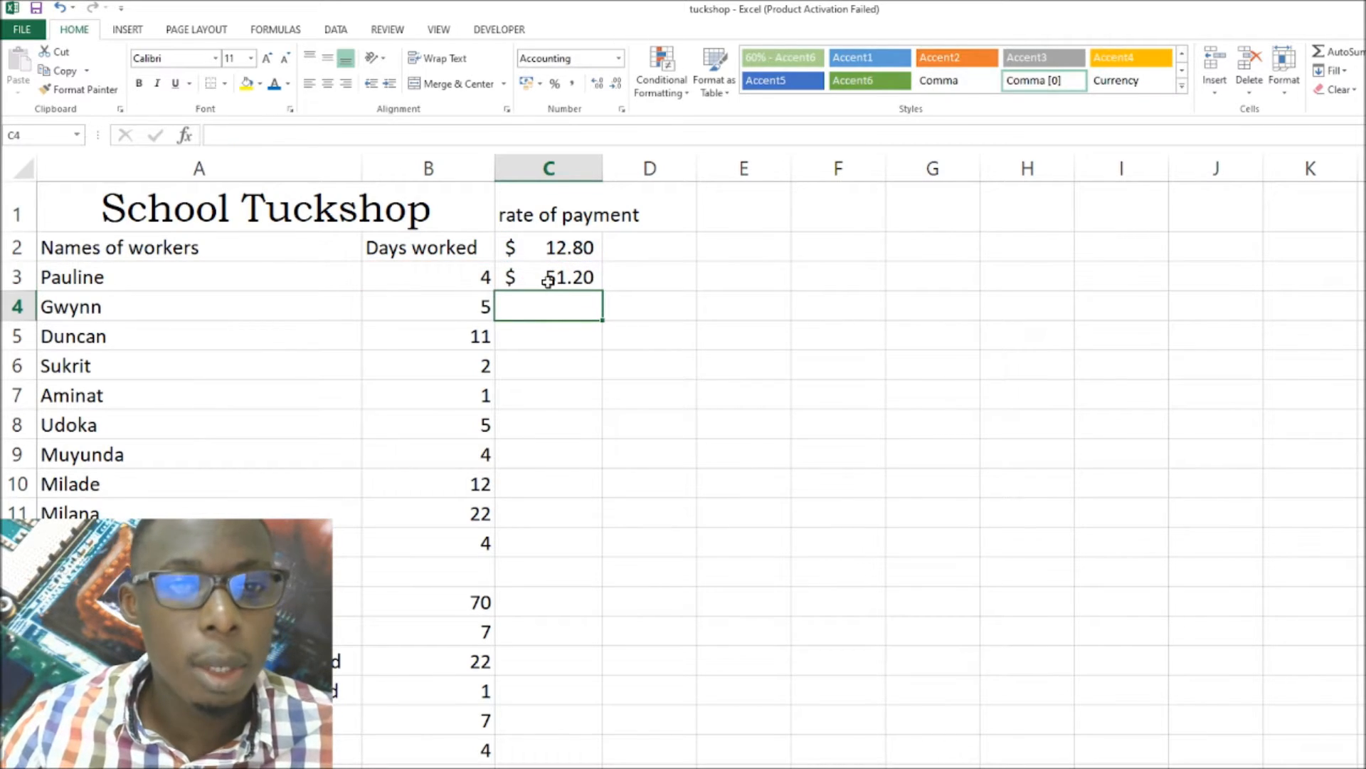
Fill the payment formula from C3 down to C12 and check the copied formula in C12.
click(548, 280)
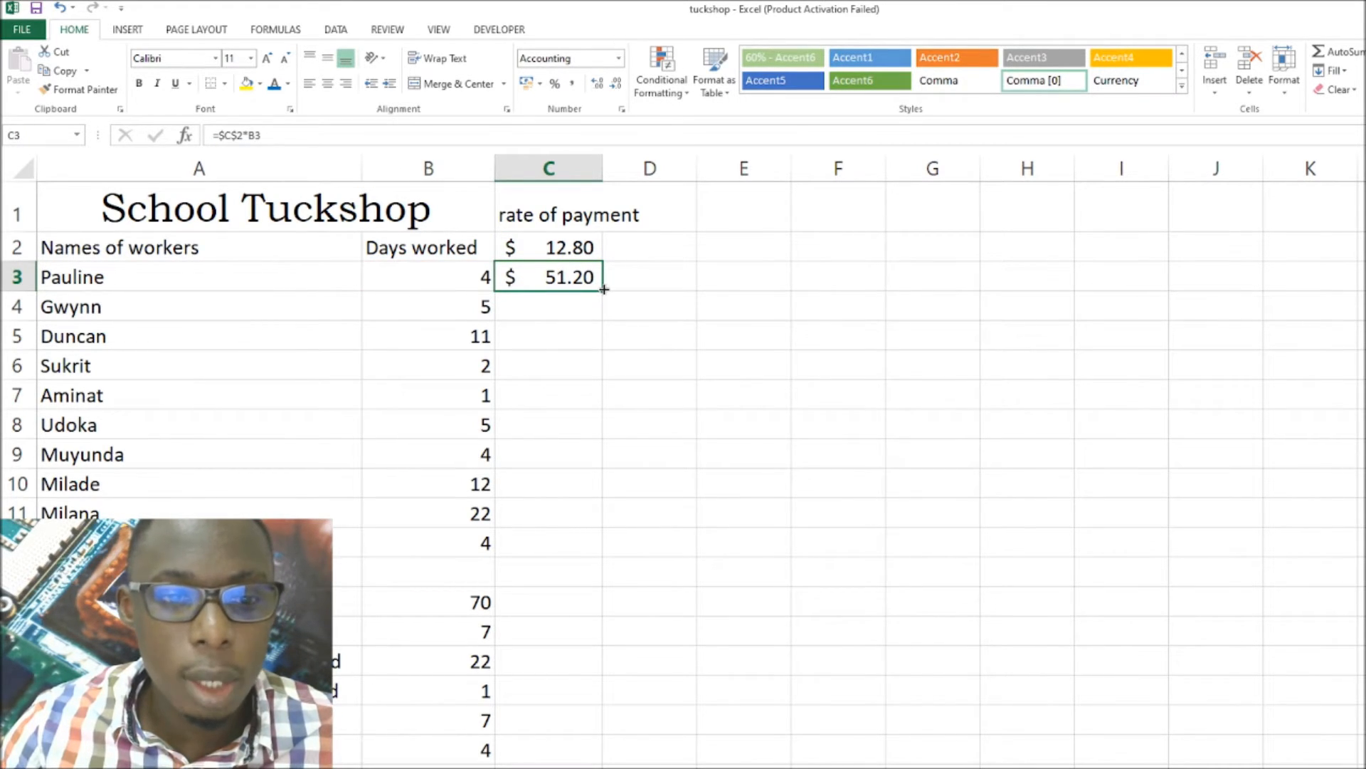
double_click(605, 288)
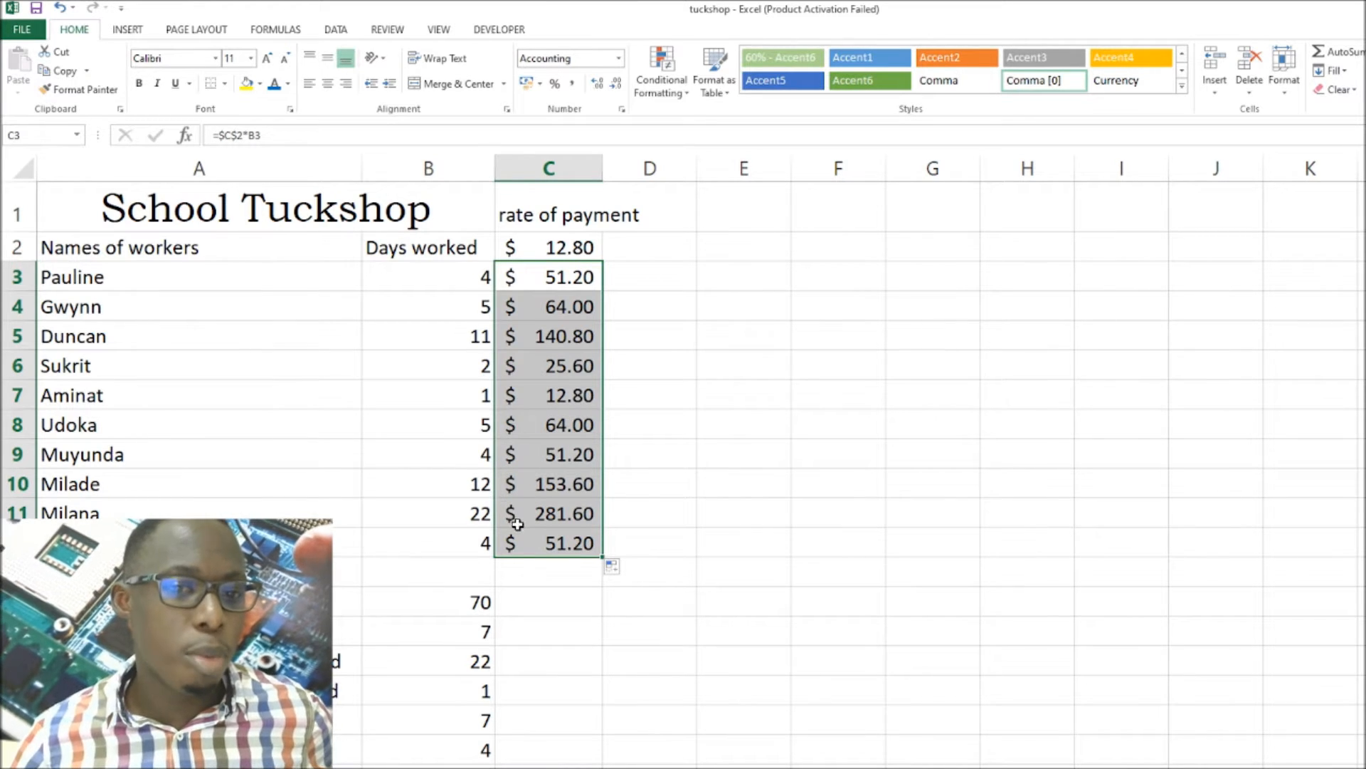
click(555, 545)
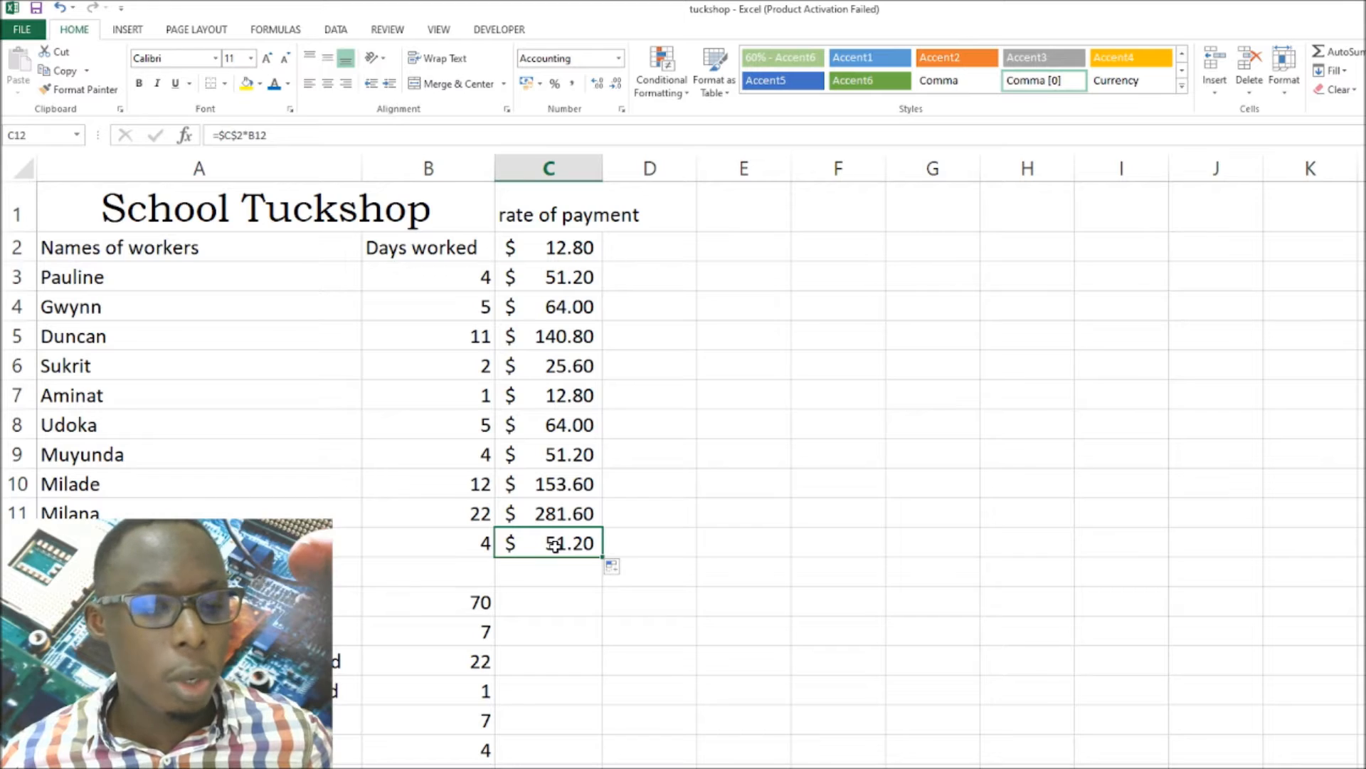
Try rounding the payment in C12 to zero decimal places in D12 with =ROUND(C12,0), and clear D12 again.
click(642, 538)
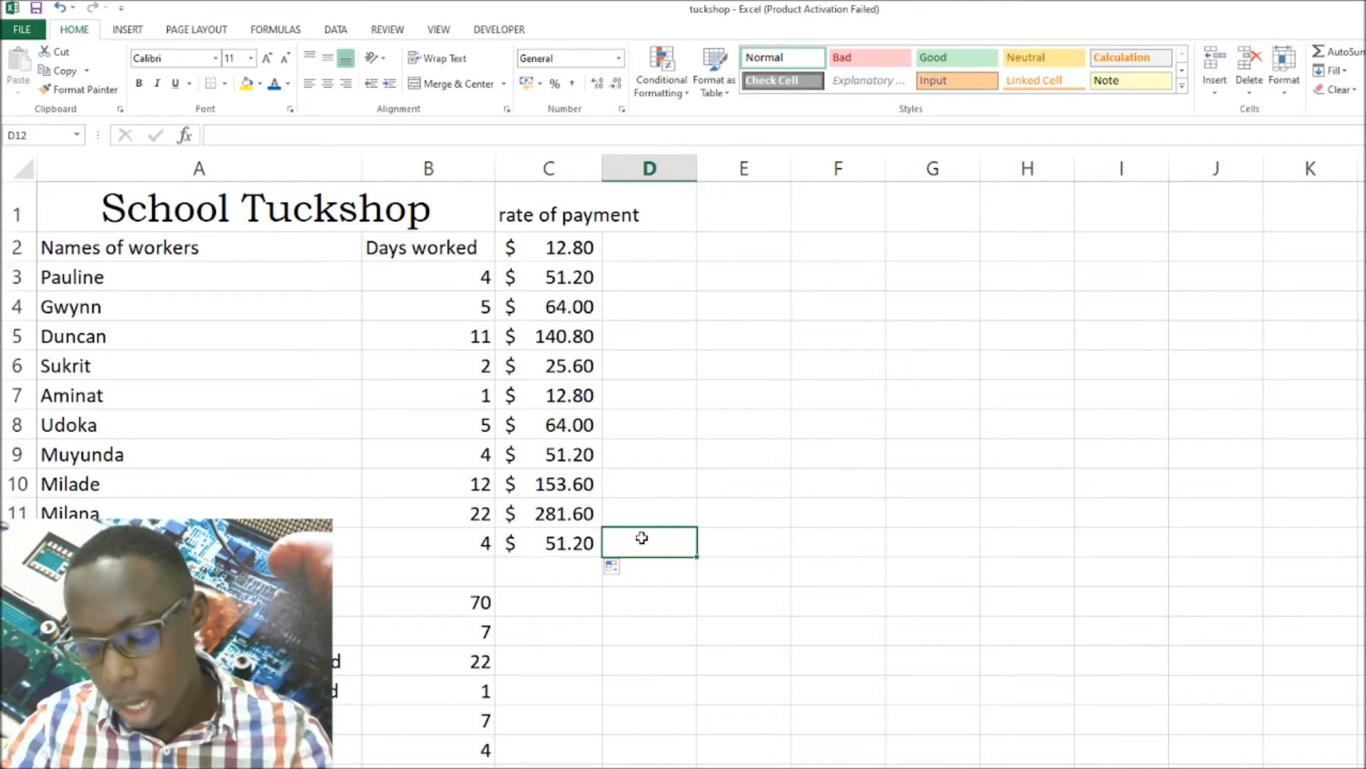
text(=round)
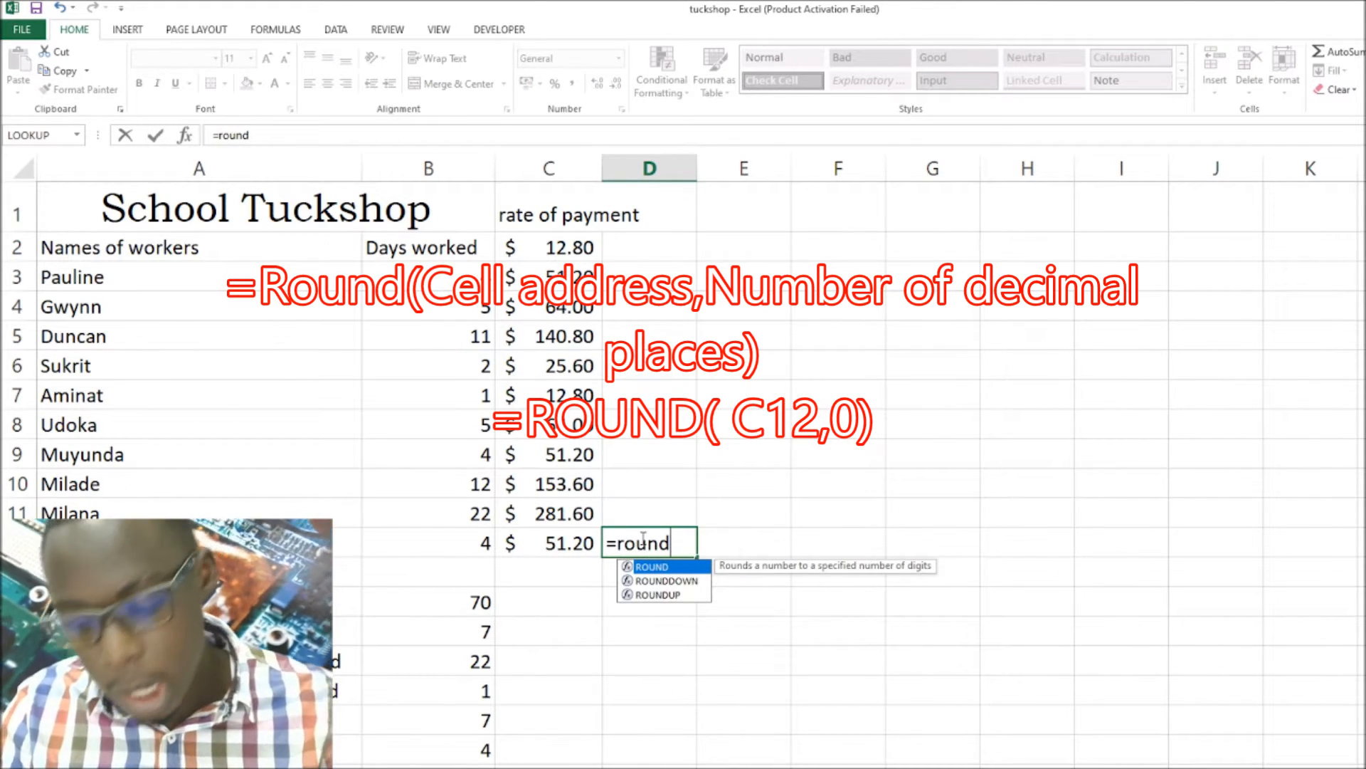
text(()
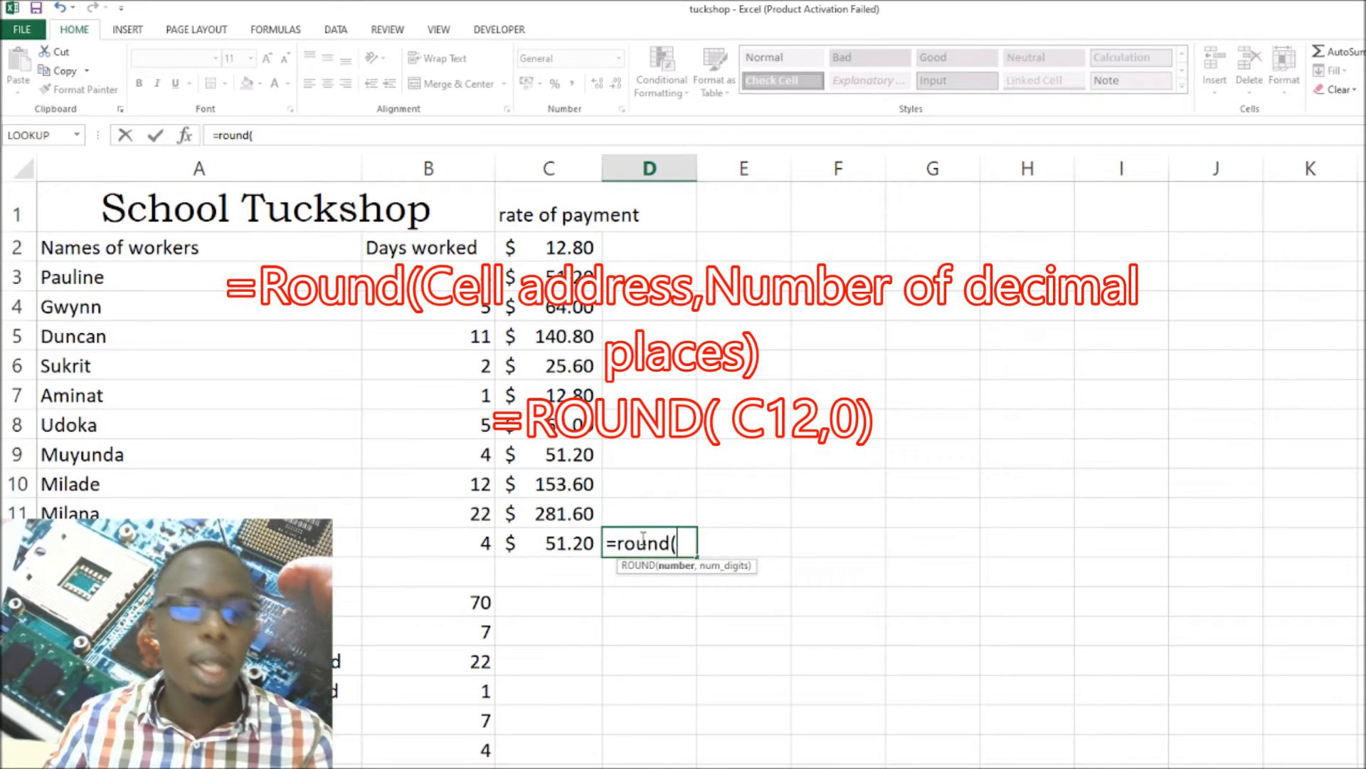
click(573, 547)
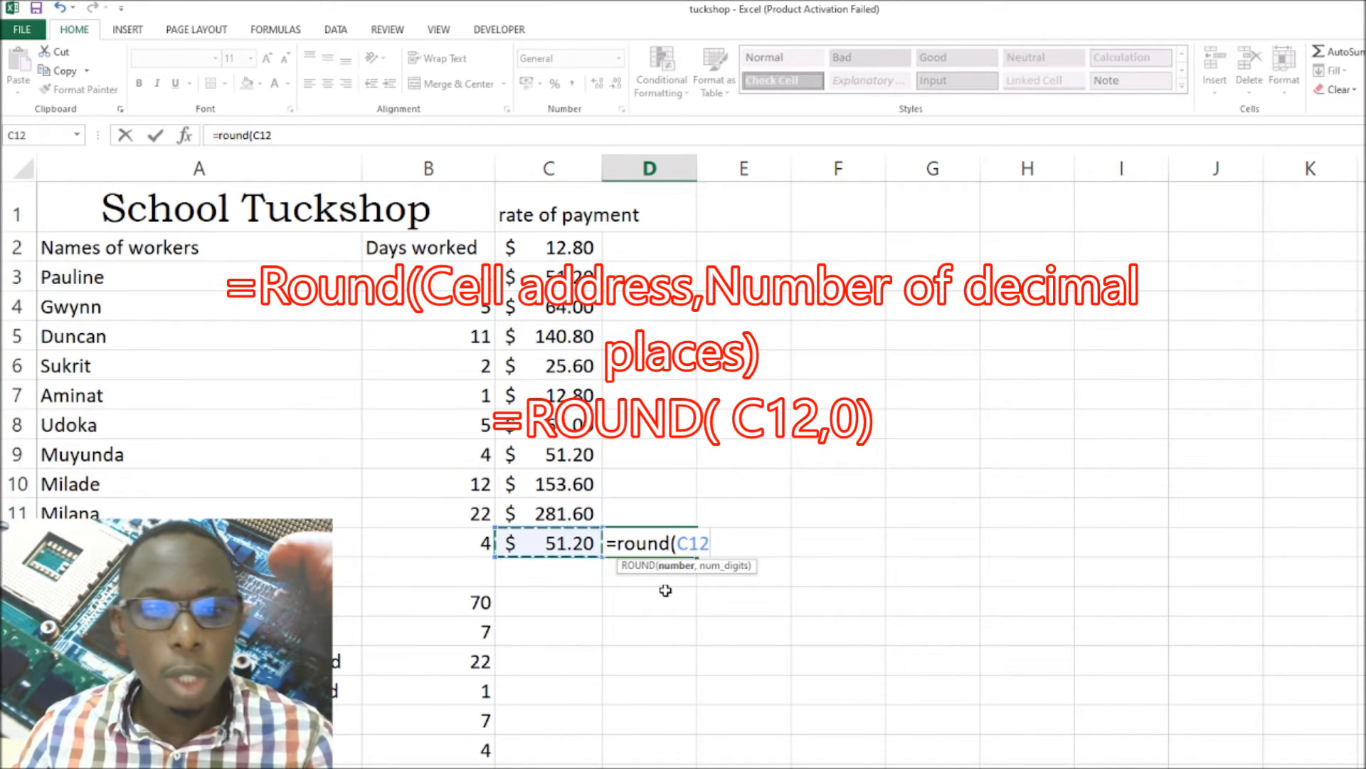
text(,)
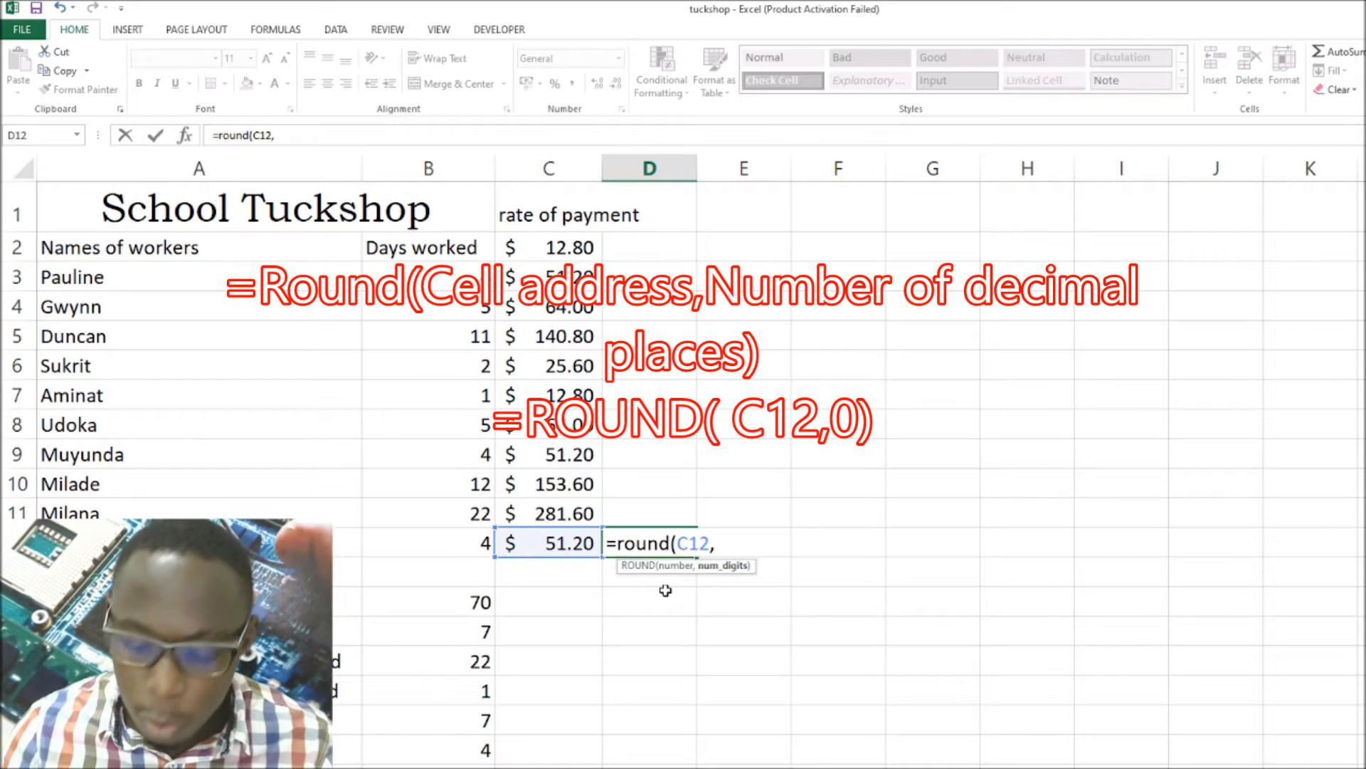
text(0)
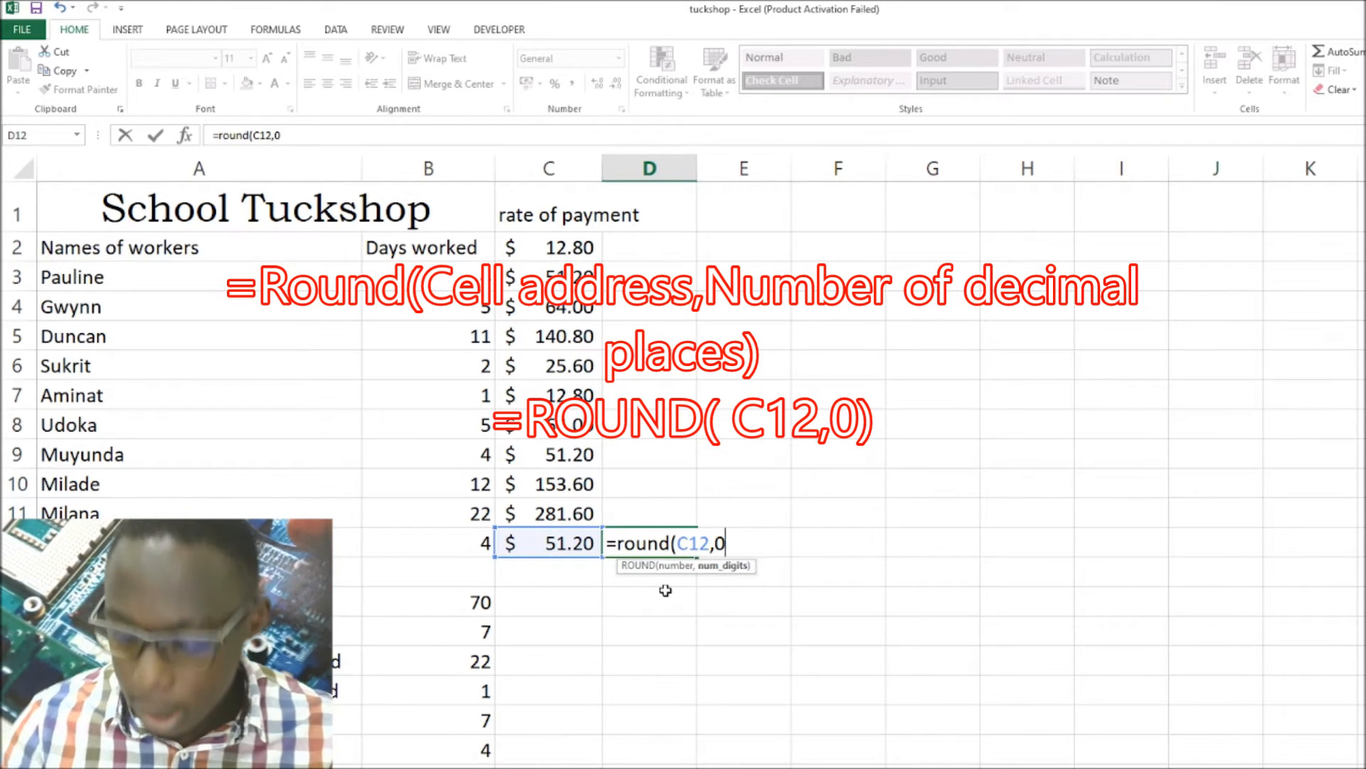
text())
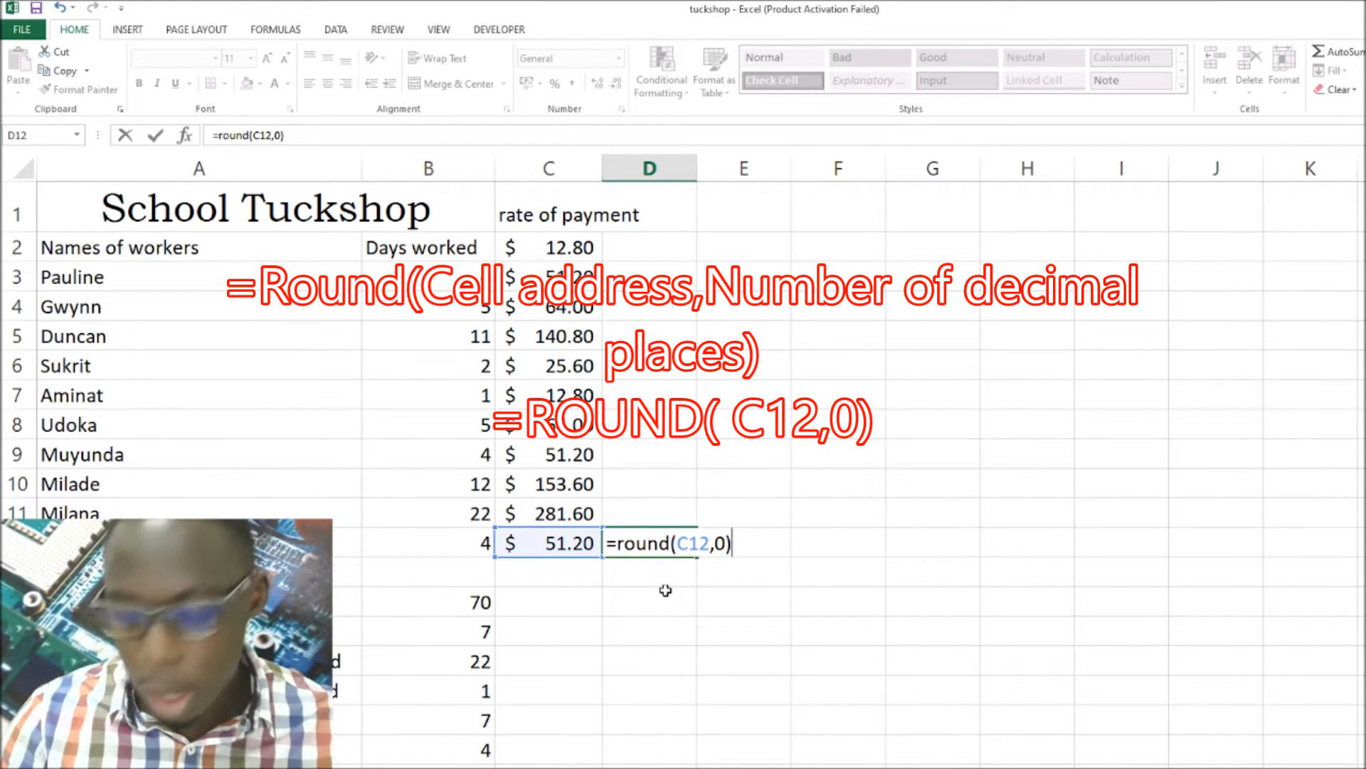
key(Return)
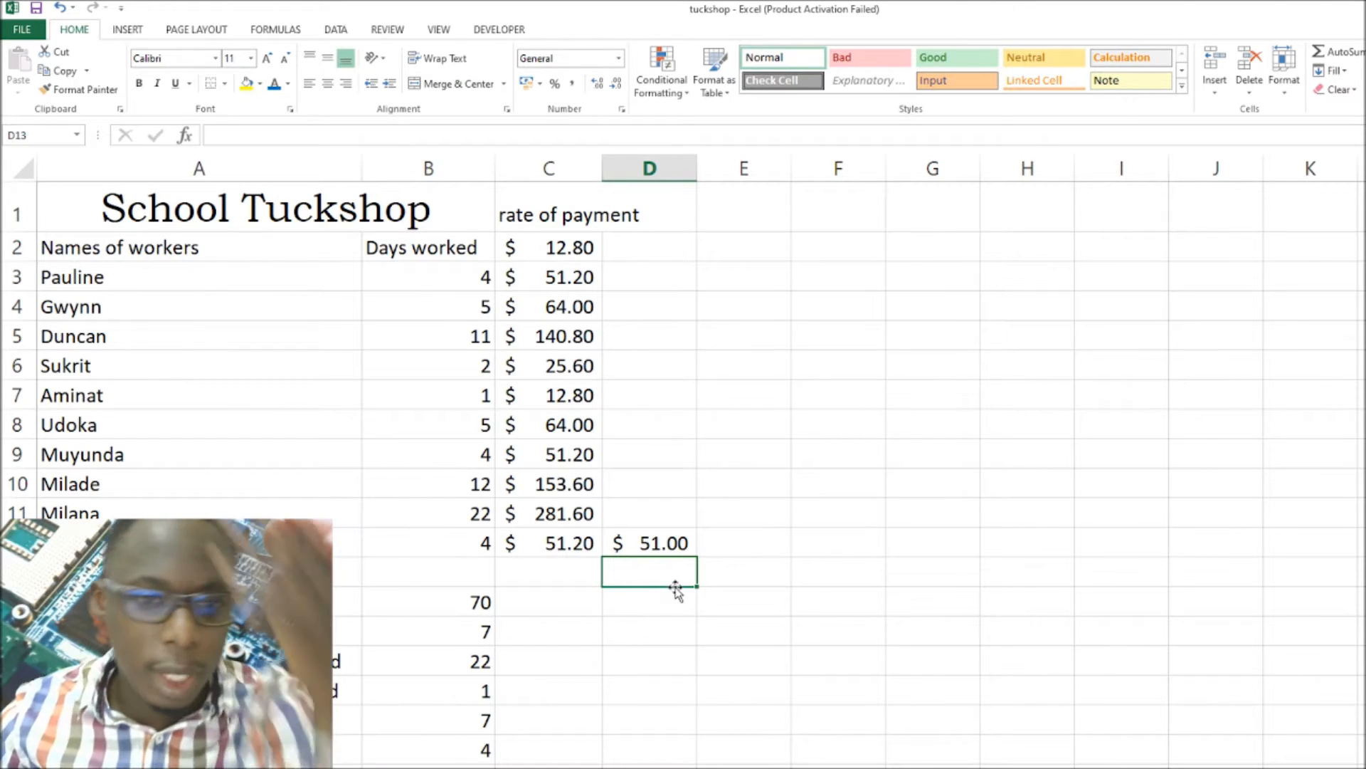
click(648, 535)
key(BackSpace)
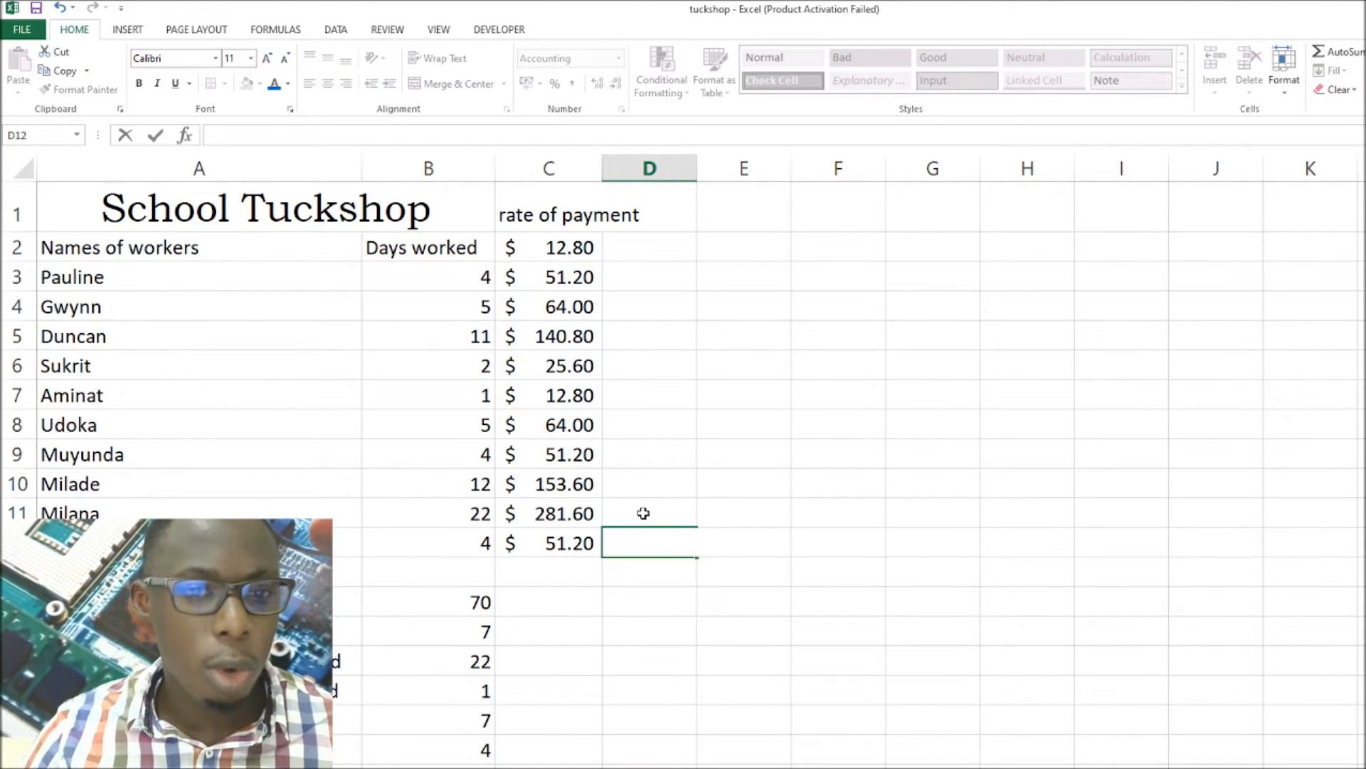
Round the payment in C11 to zero decimal places in D11 with the formula =ROUND(C11,0).
click(647, 517)
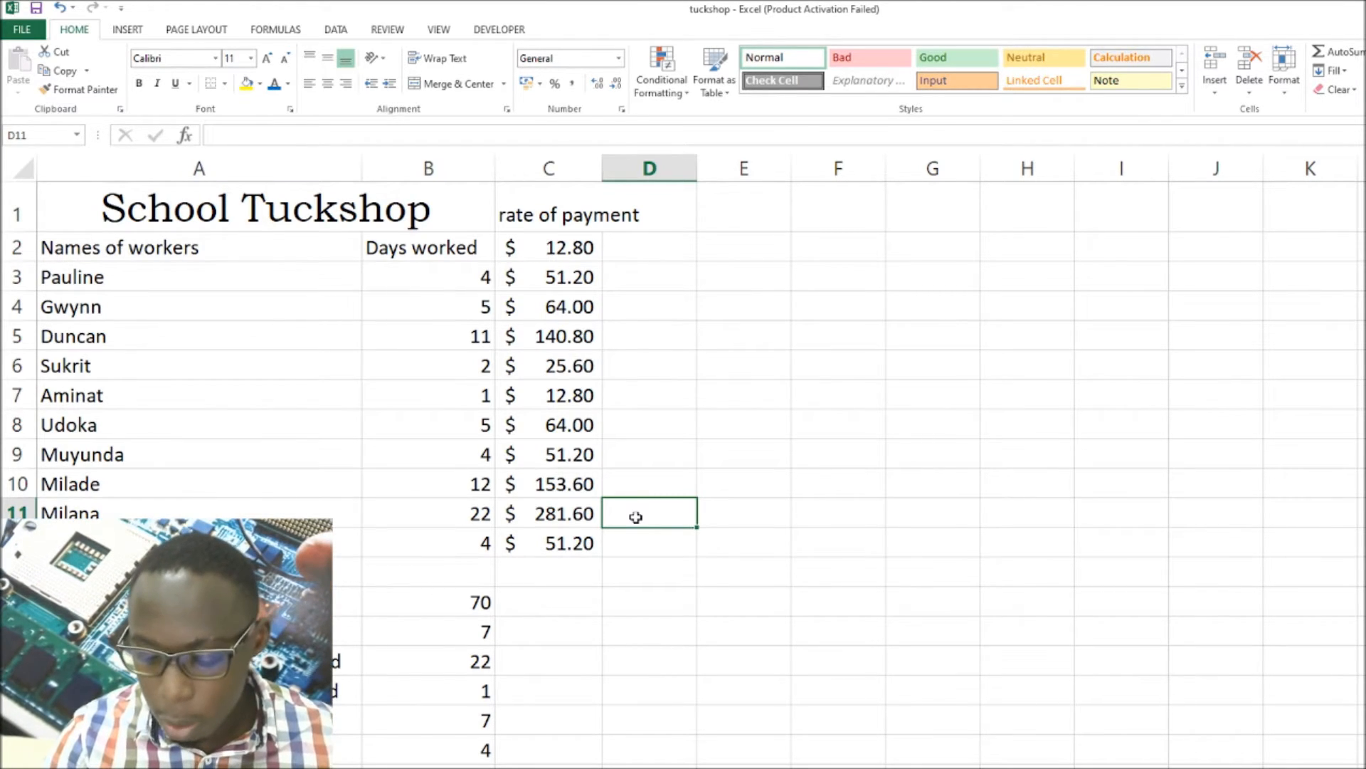
text(=)
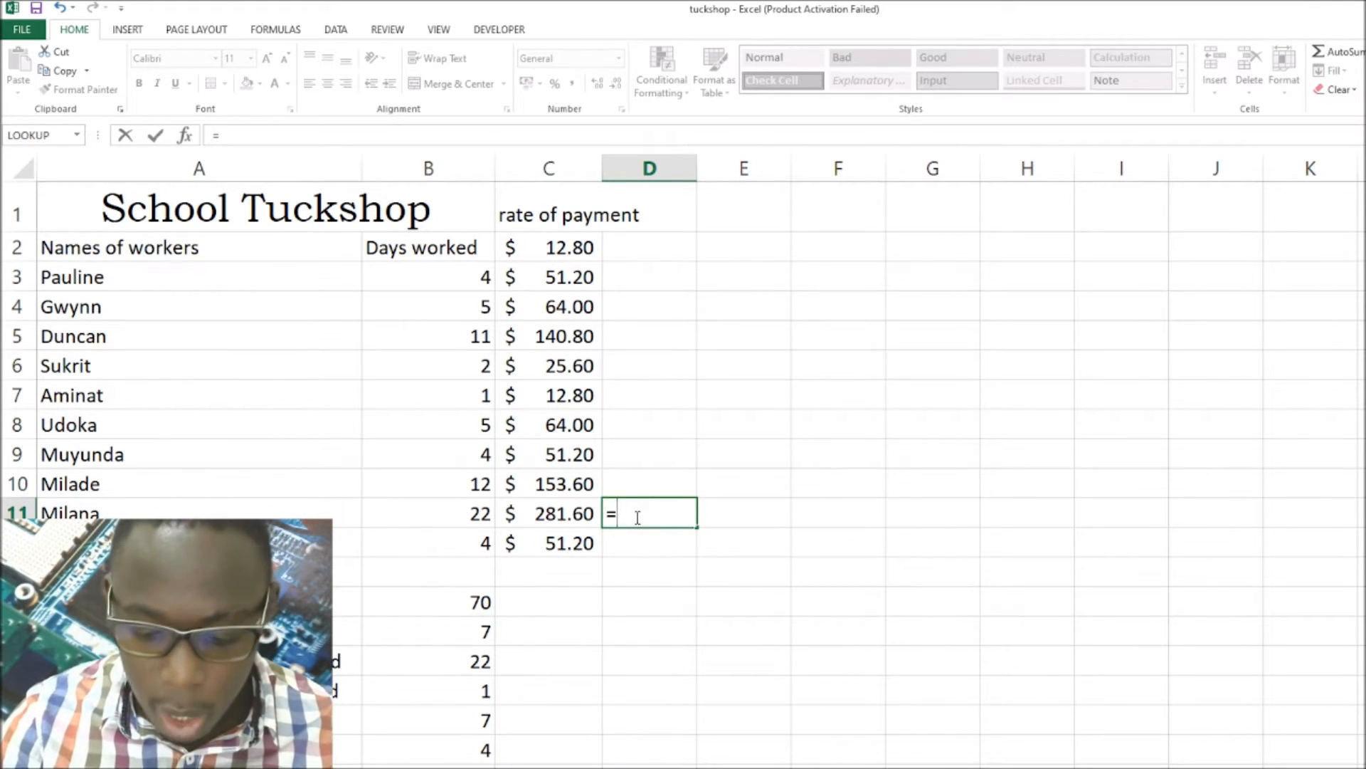
text(round)
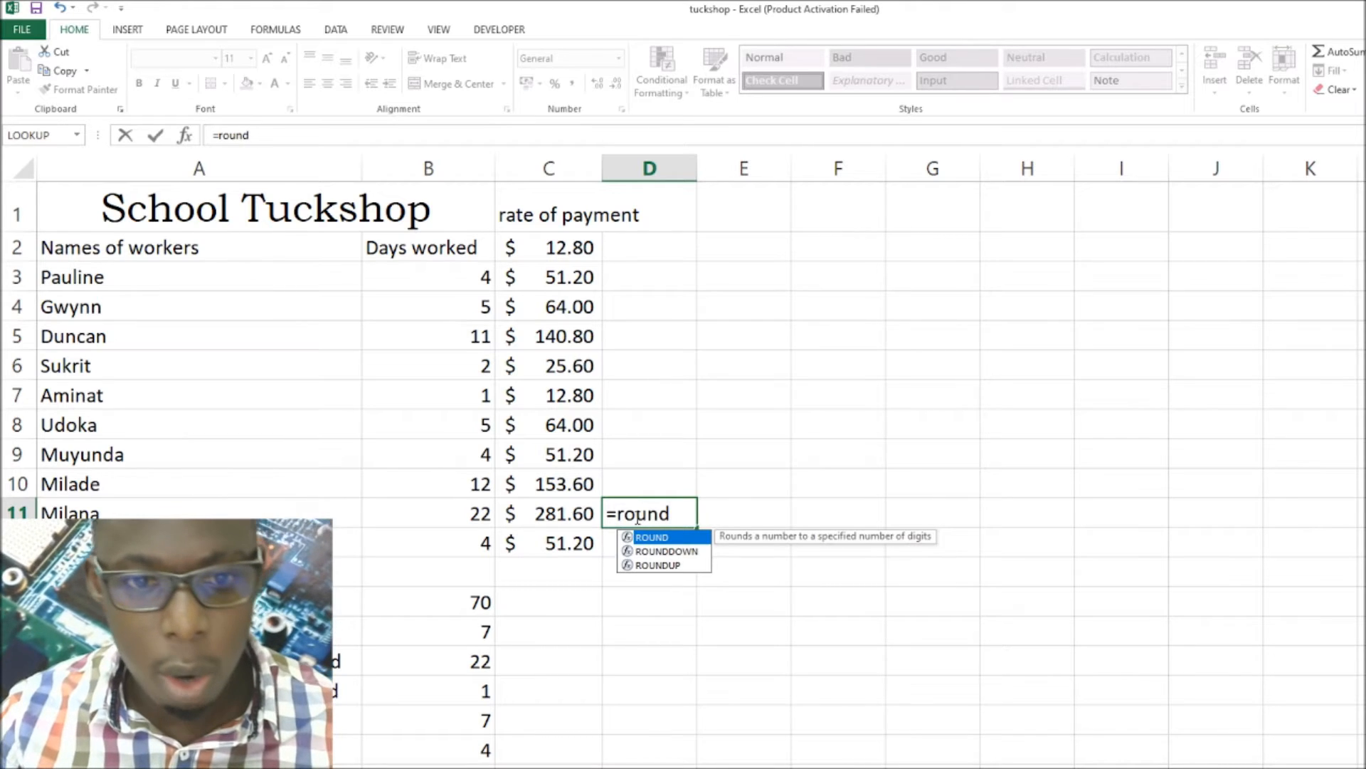
text(()
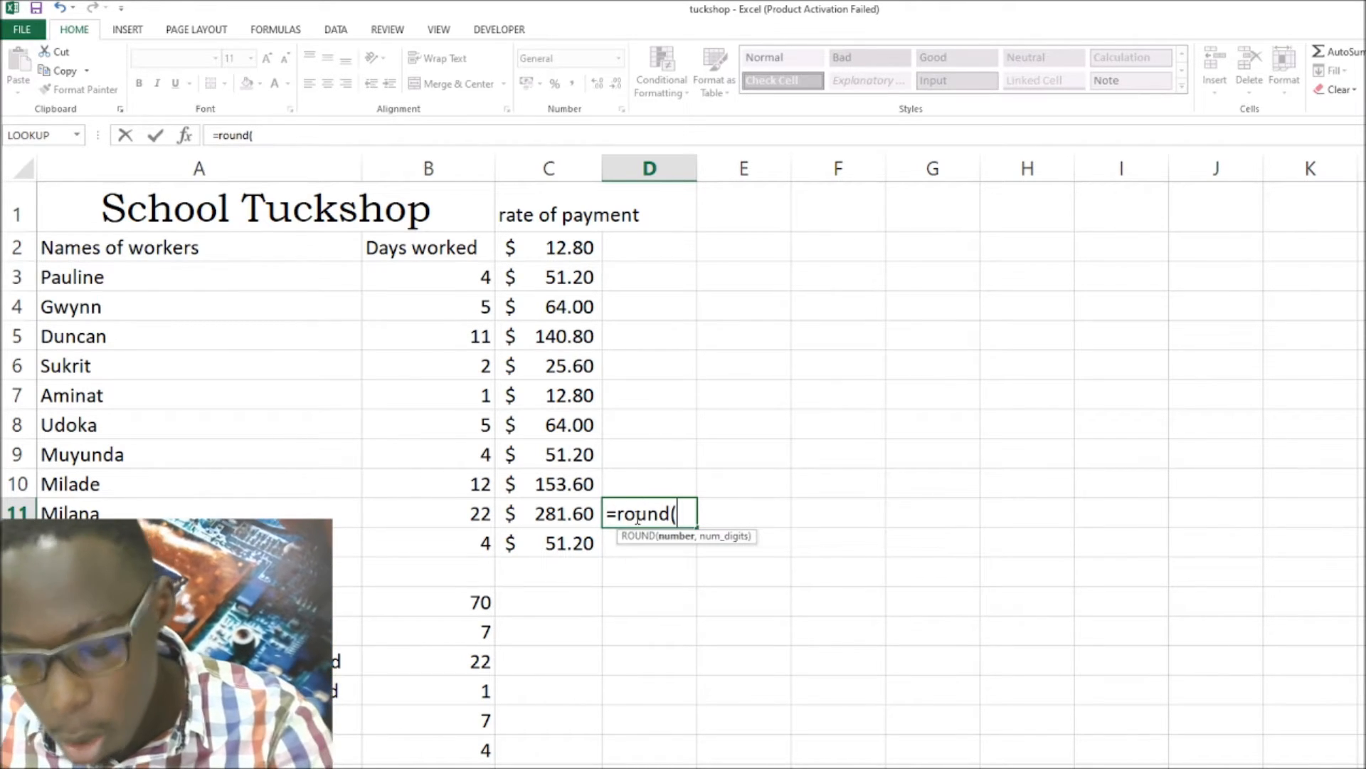
click(562, 517)
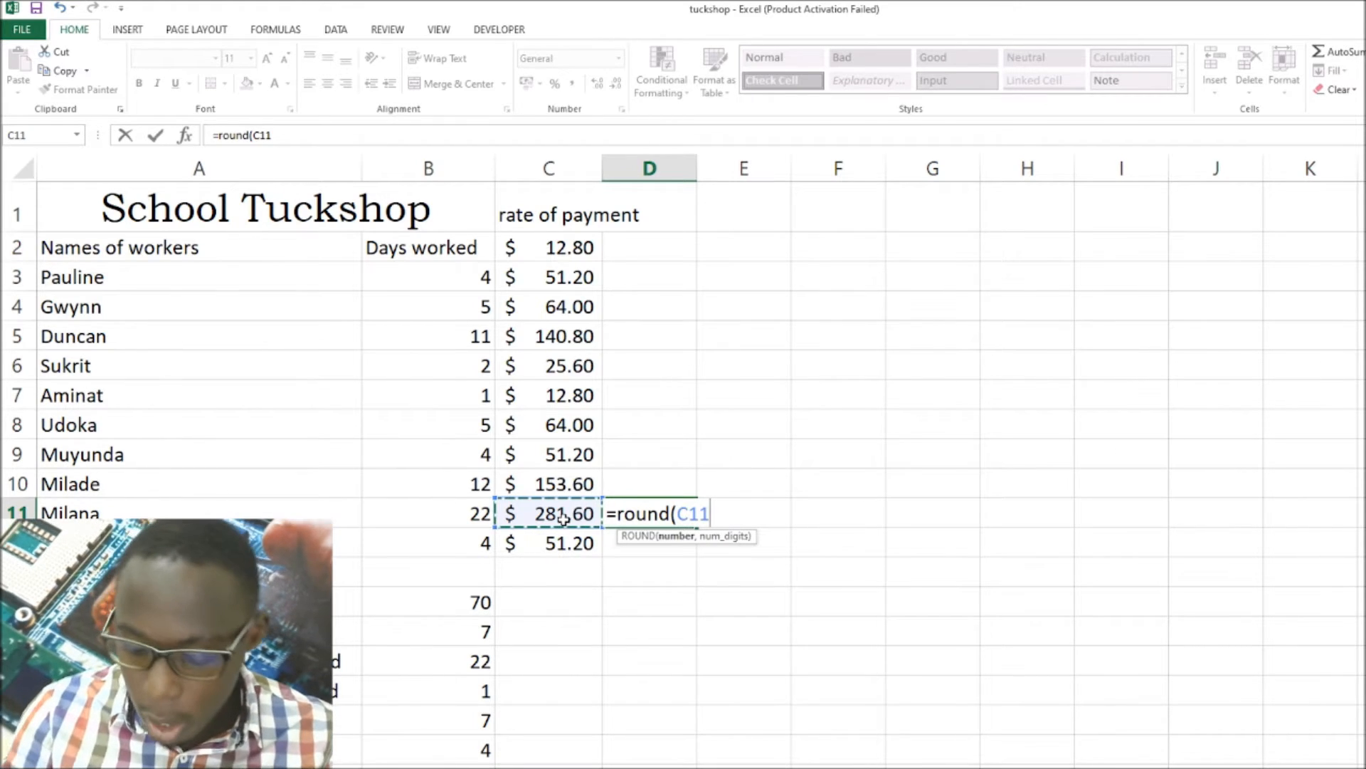
text(,)
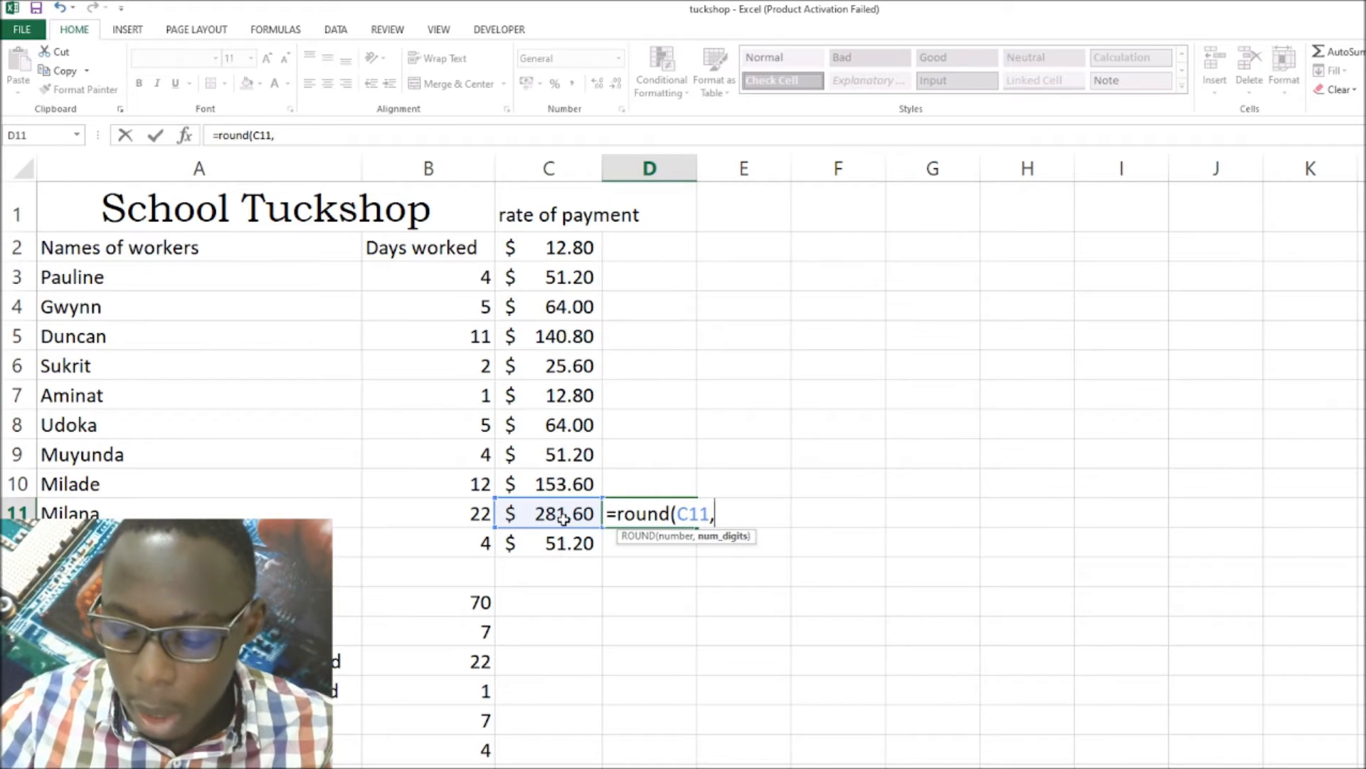
text(0)
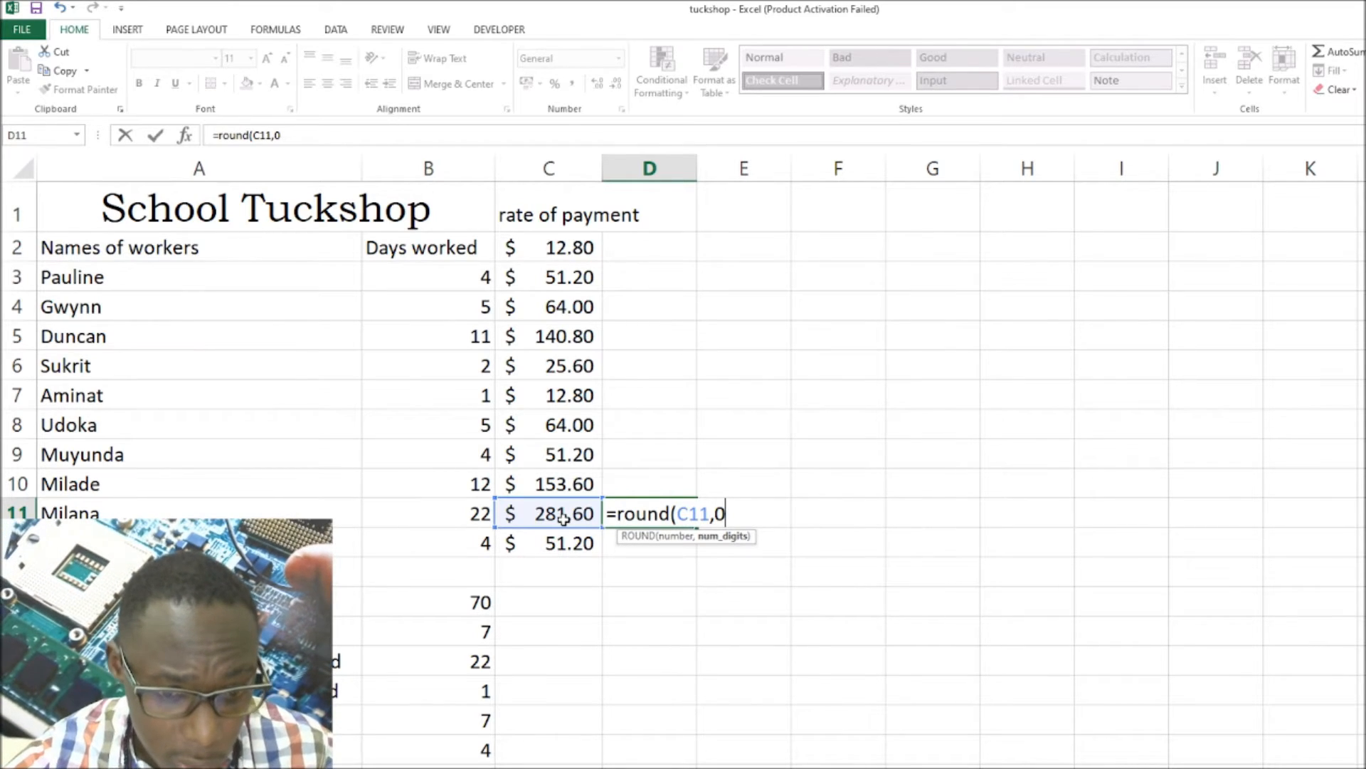
text())
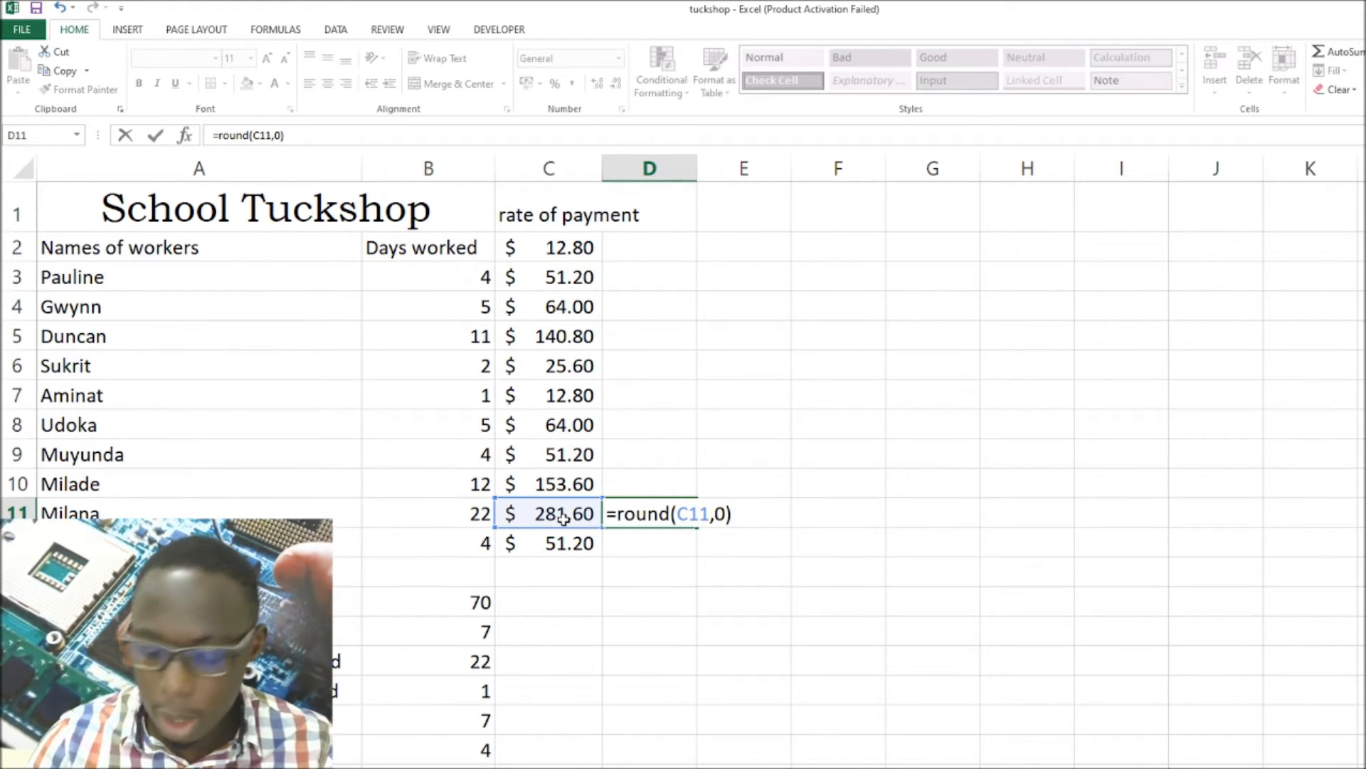
key(Return)
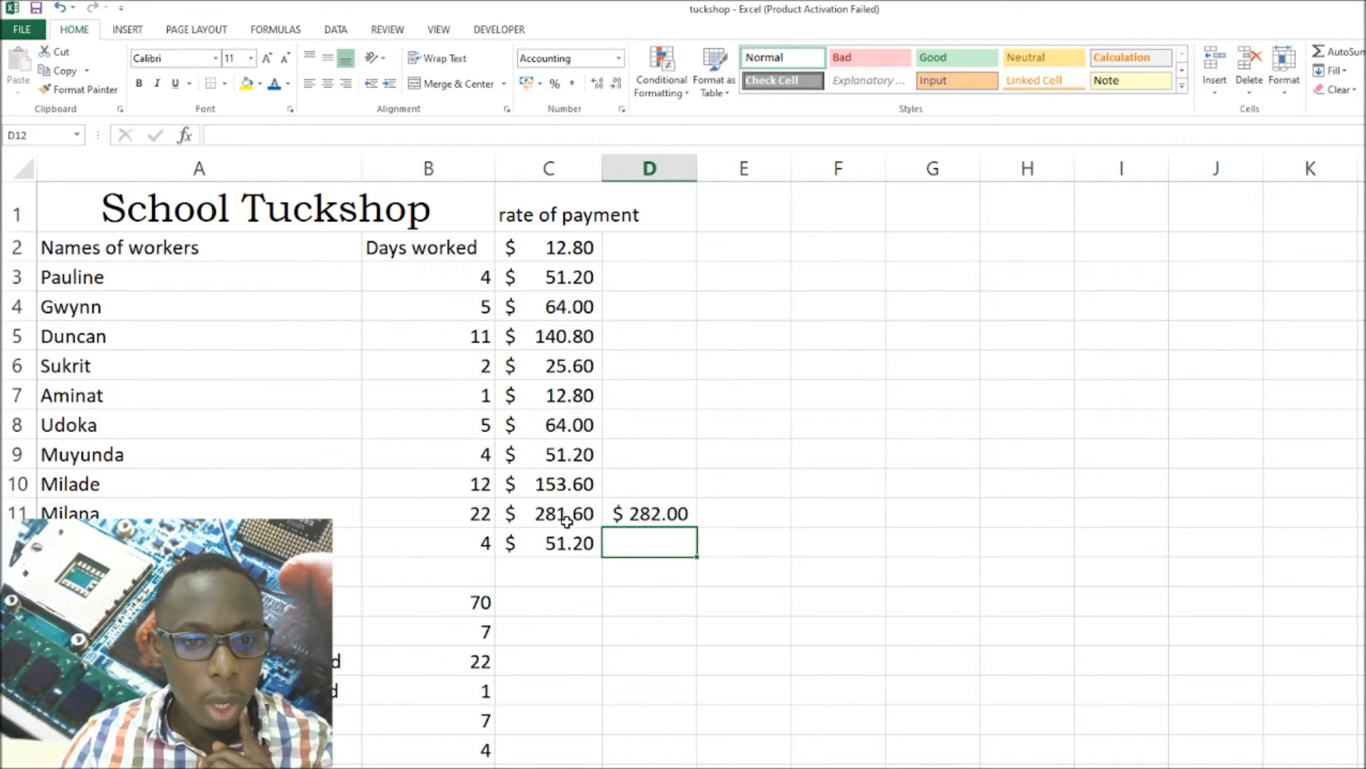
Change the rounding formula in D11 to two decimal places, =ROUND(C11,2).
click(654, 514)
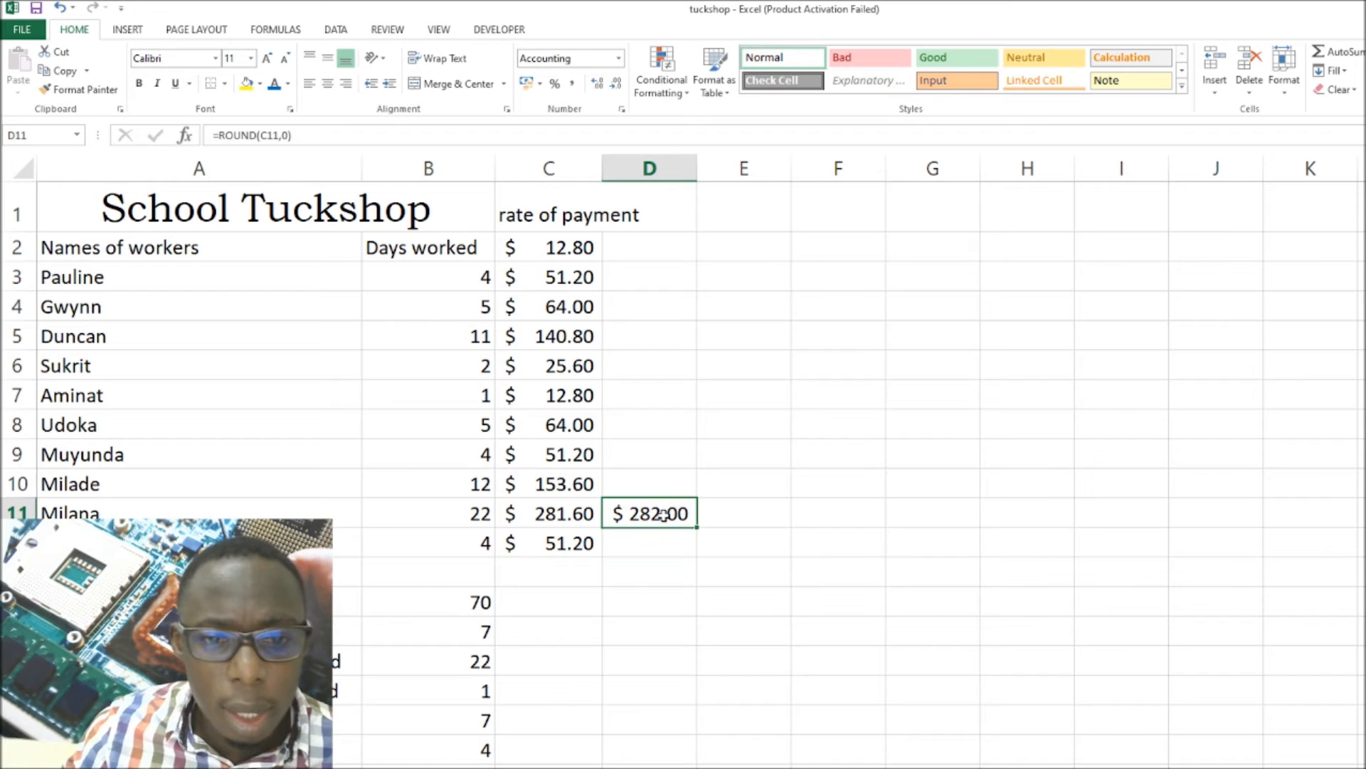
double_click(662, 514)
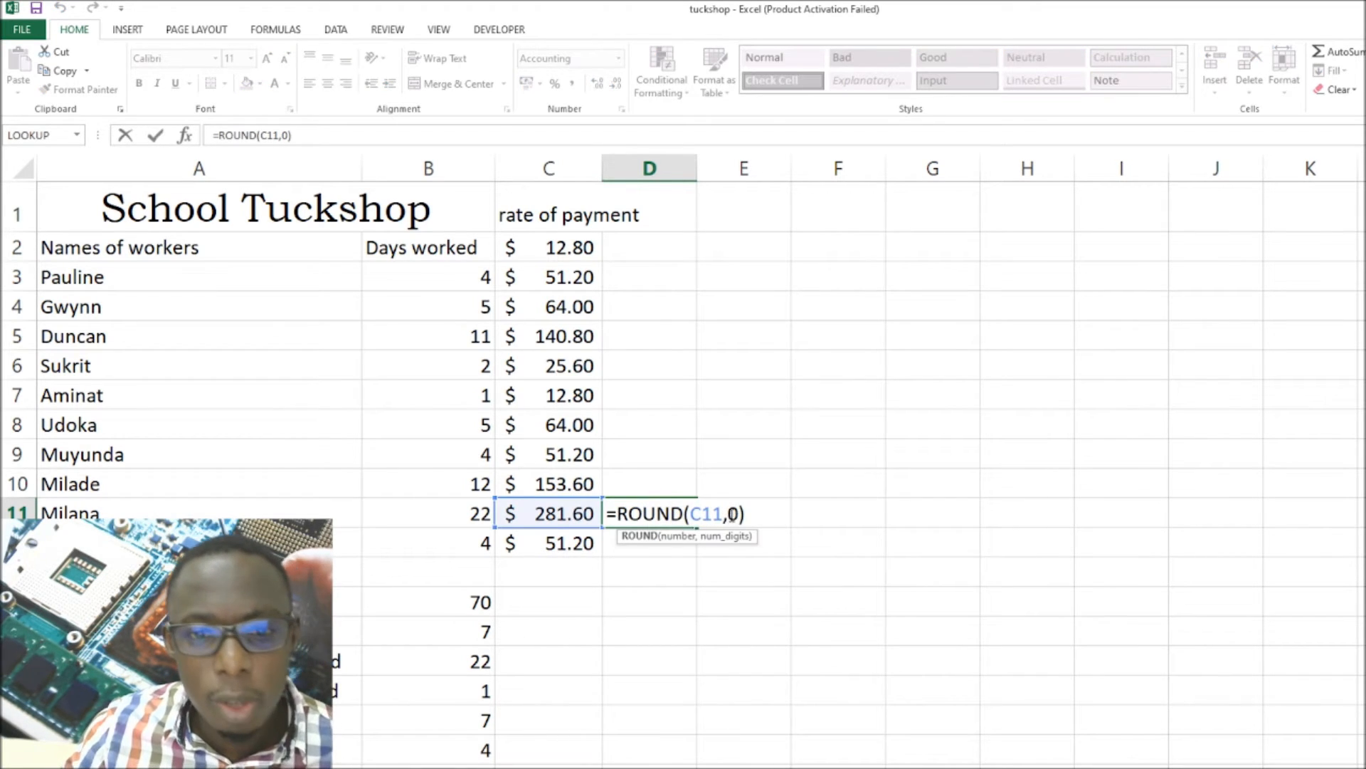
click(740, 513)
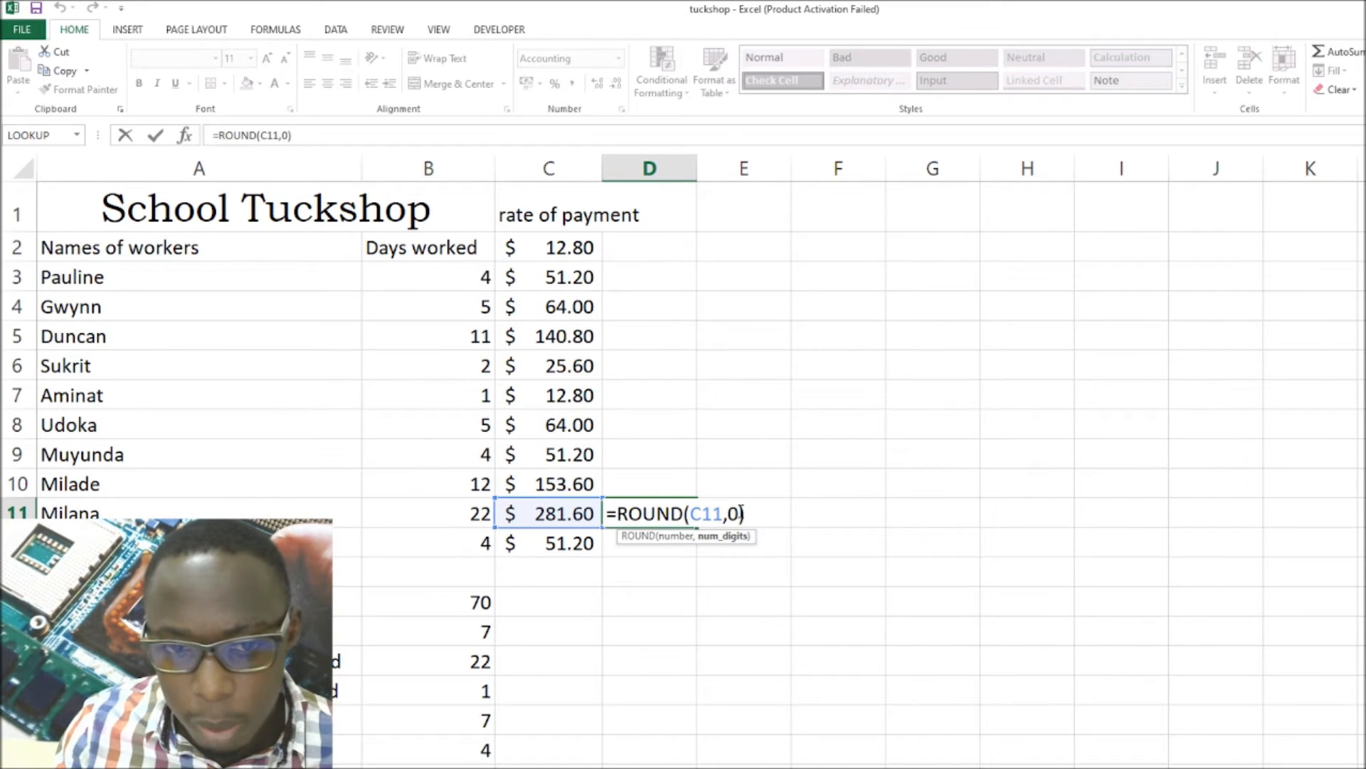
key(BackSpace)
text(2)
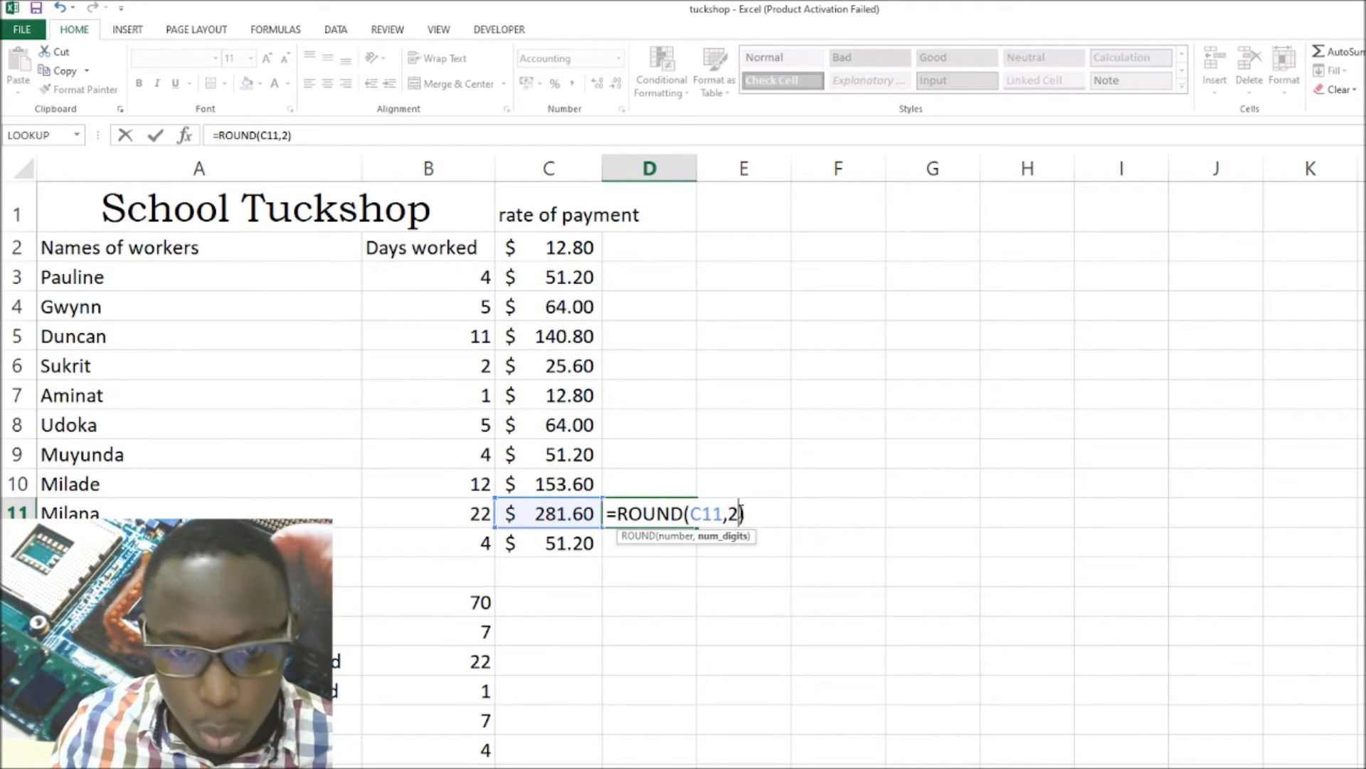
key(Return)
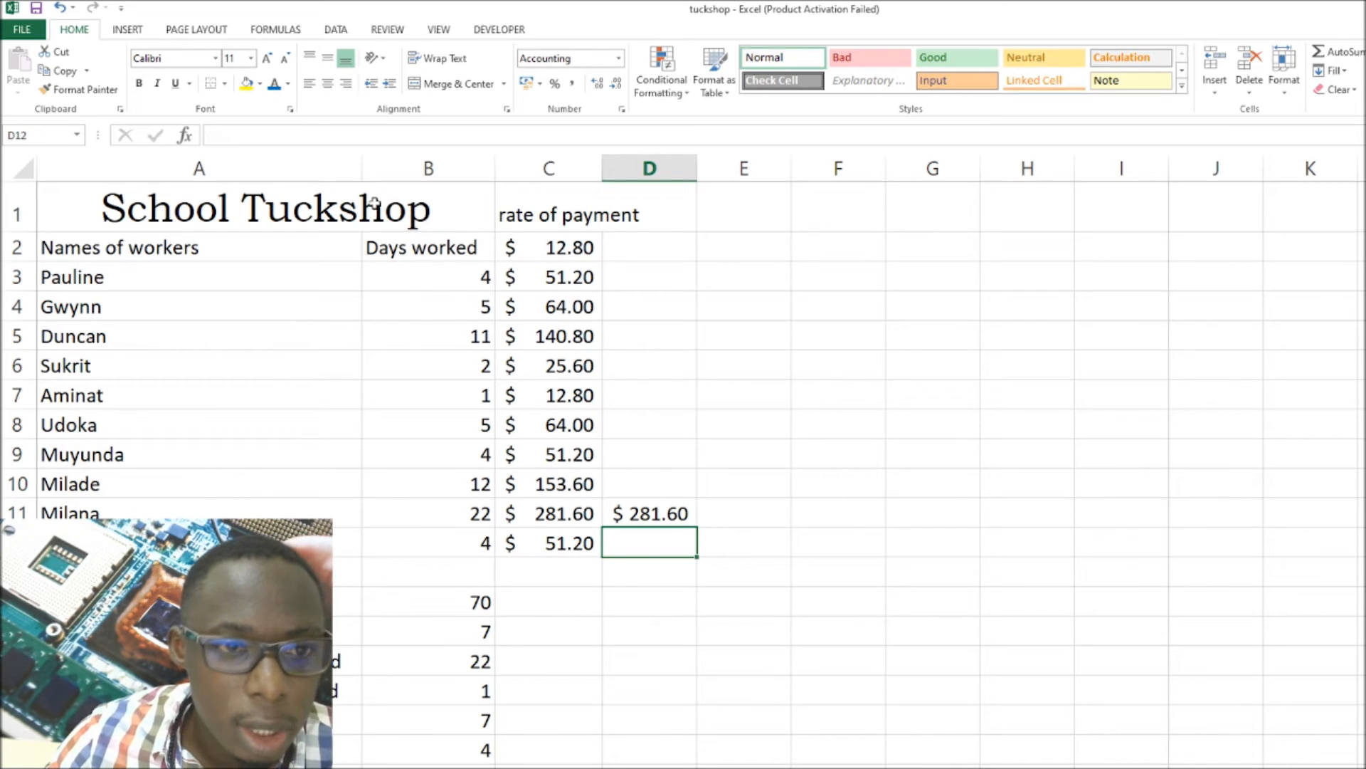
Count the numeric cells of the table in D13 with =COUNT(A1:C12), and select A1:C12 to review the counted range.
click(53, 200)
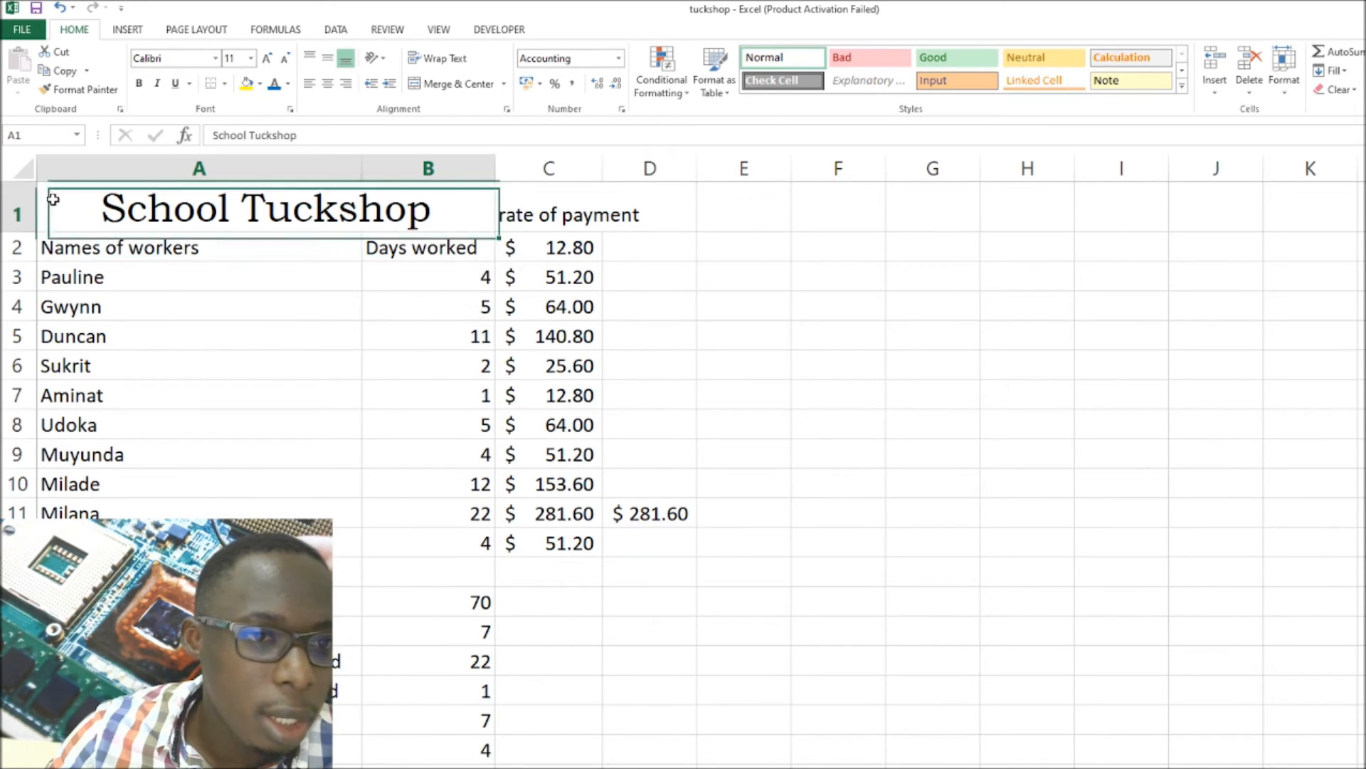
mouse_move(62, 202)
mouse_down()
mouse_move(446, 452)
mouse_move(560, 549)
mouse_up()
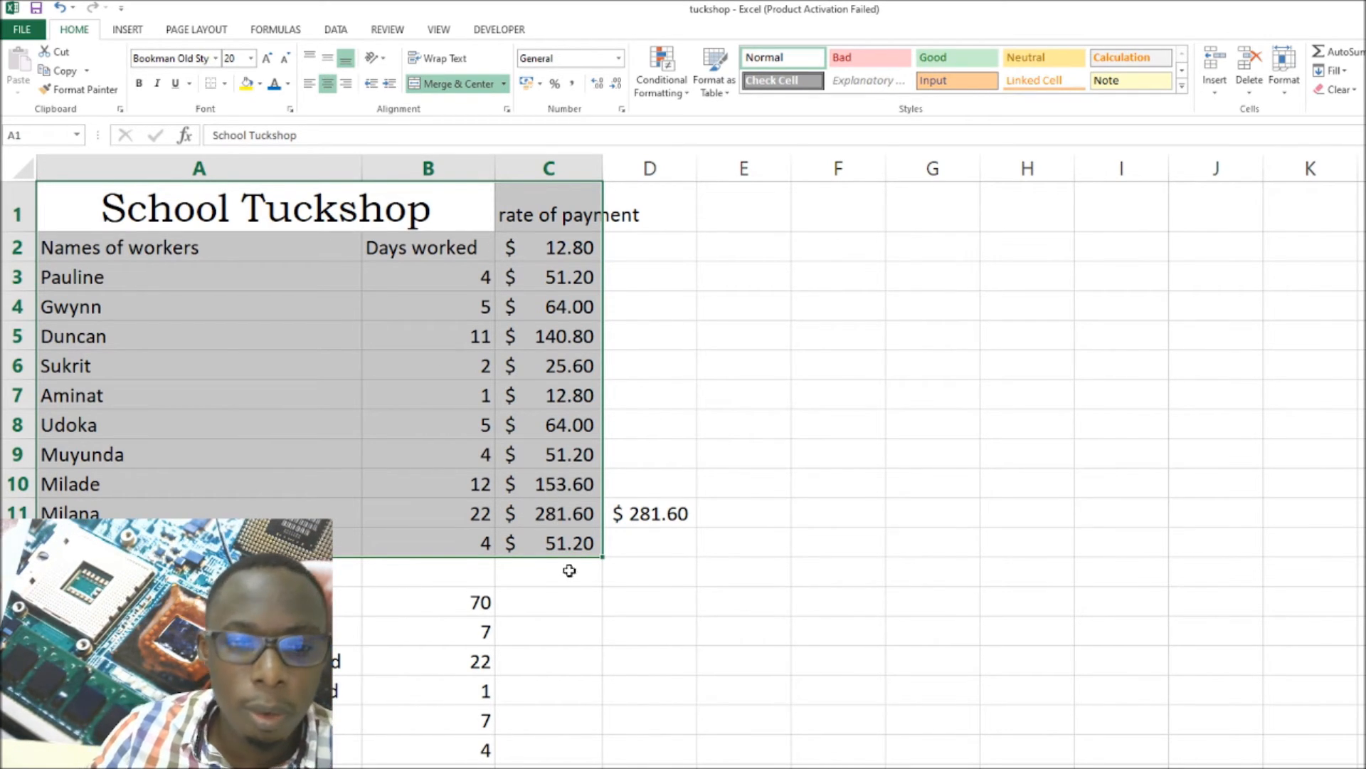
click(642, 578)
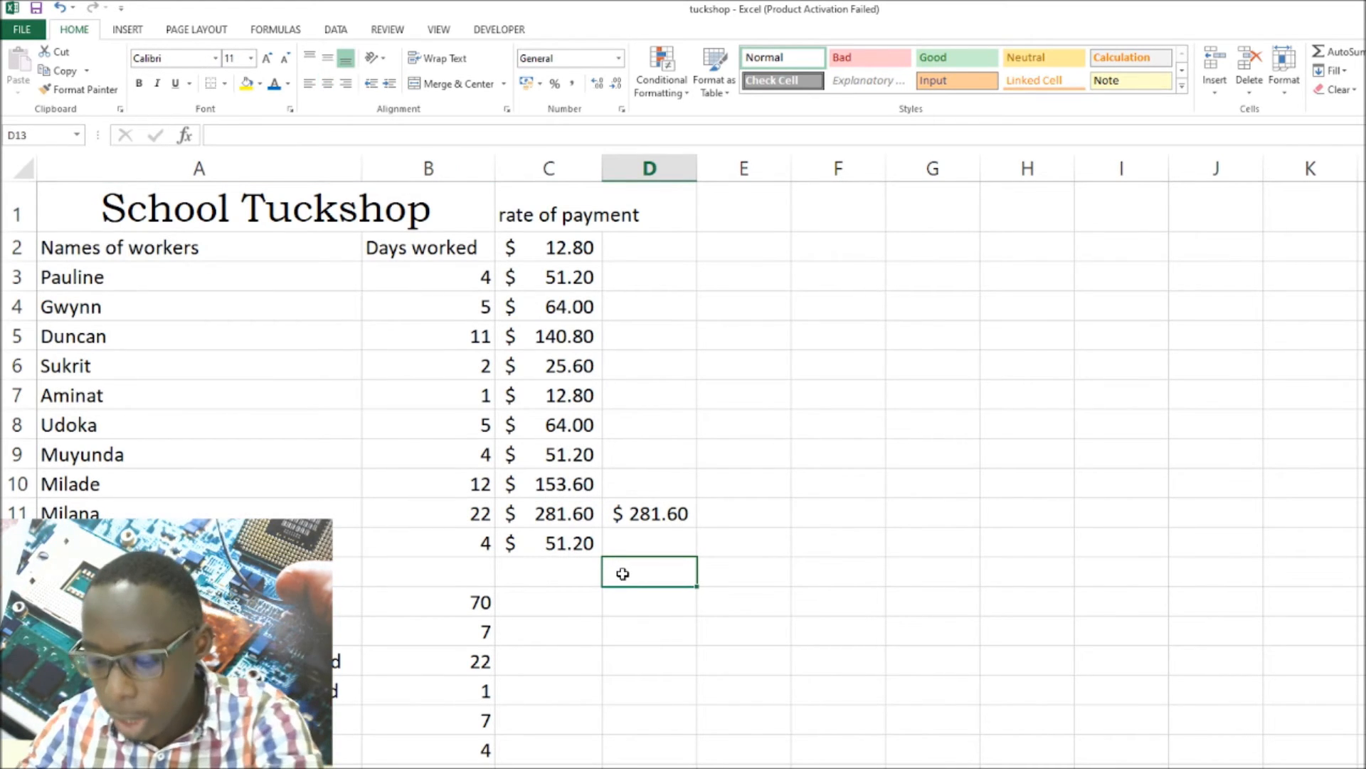
text(=)
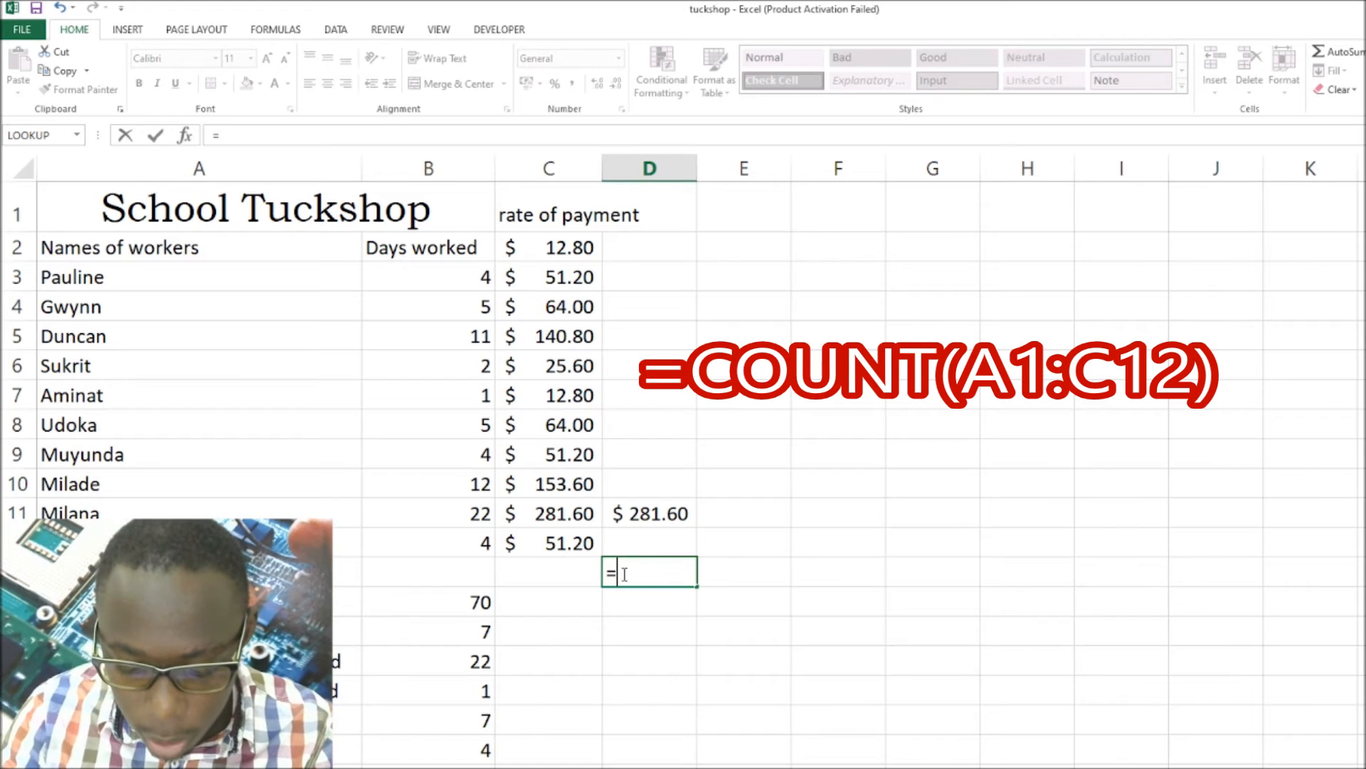
text(coun)
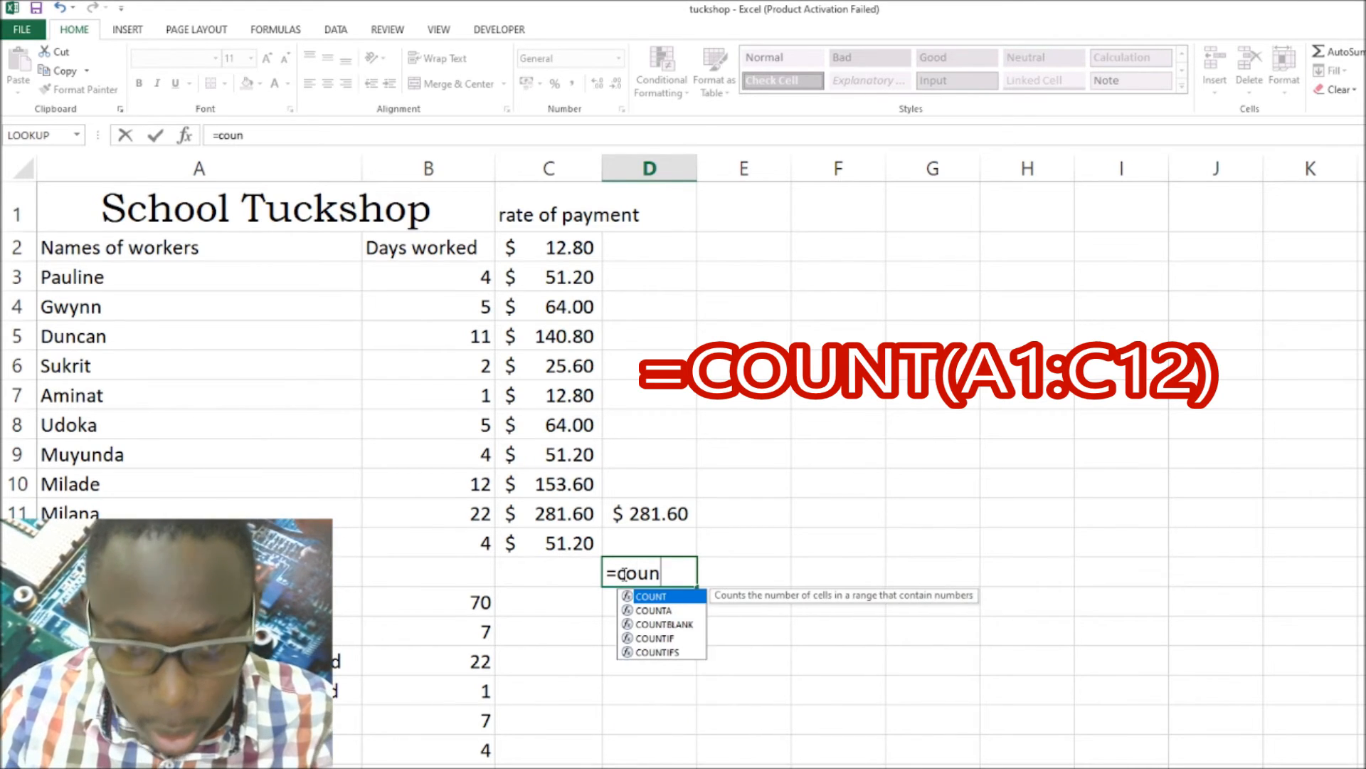
text(t()
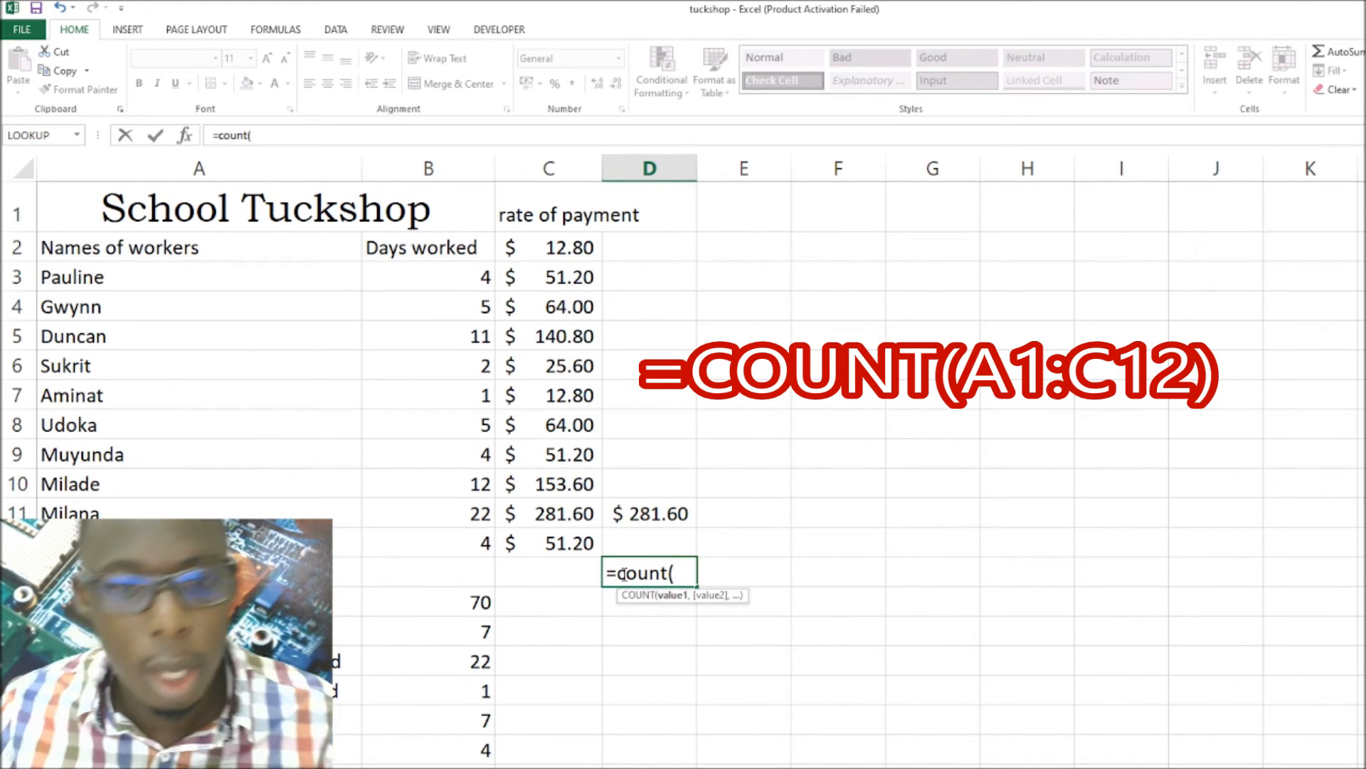
text(a1)
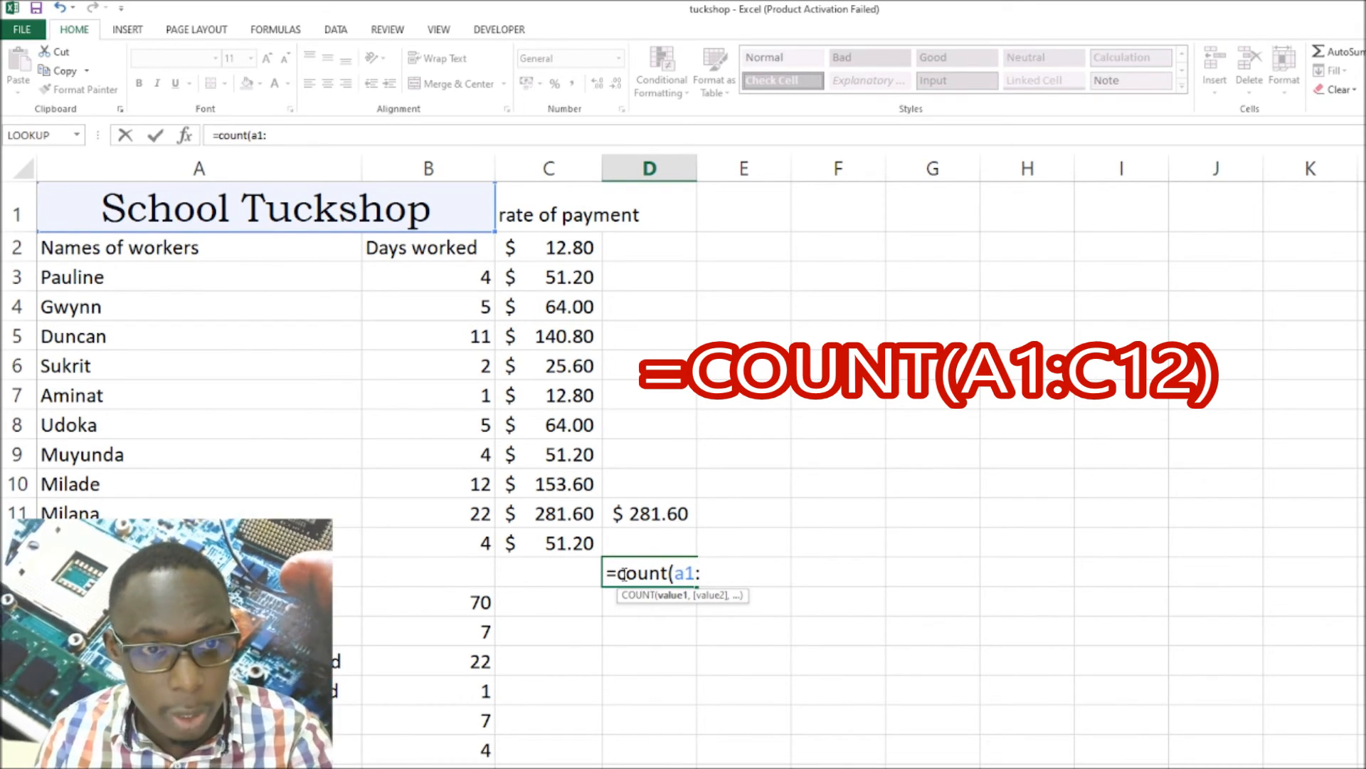
text(:c)
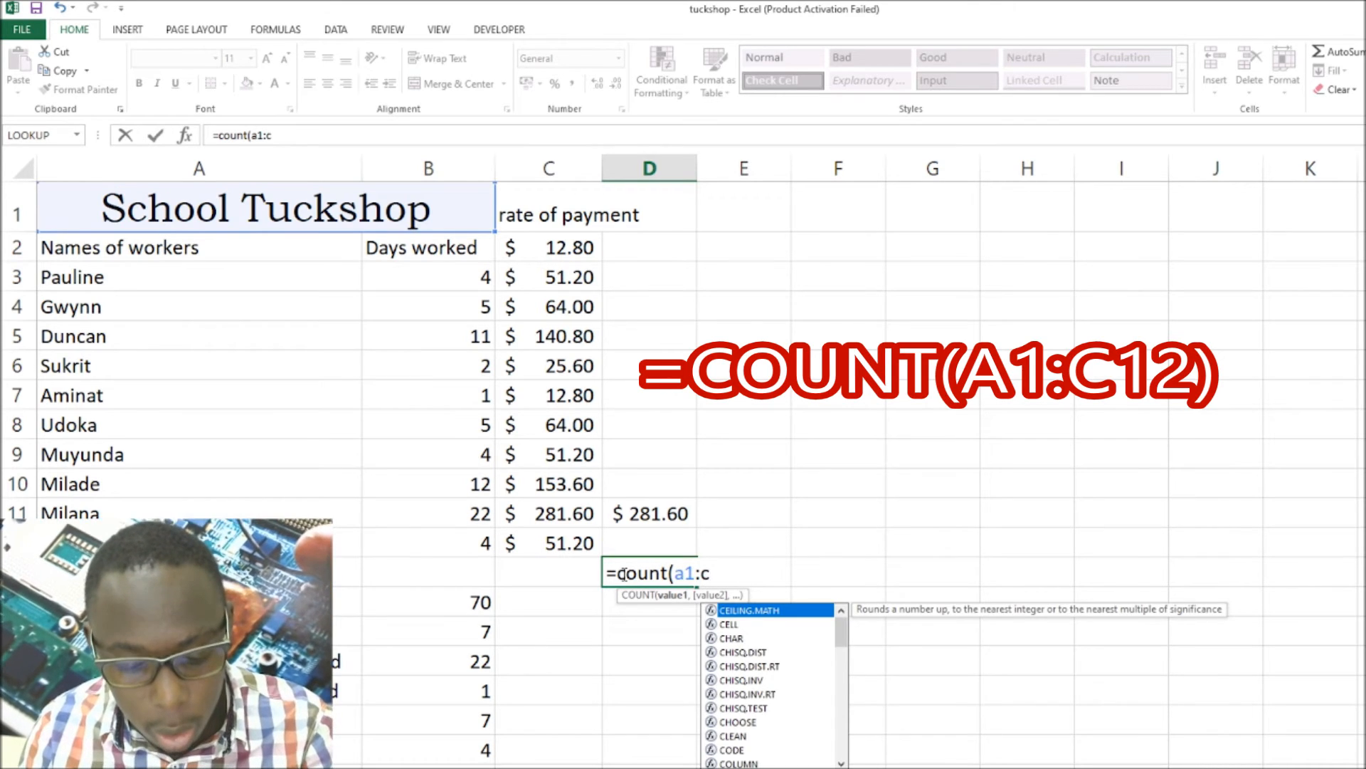
text(12)
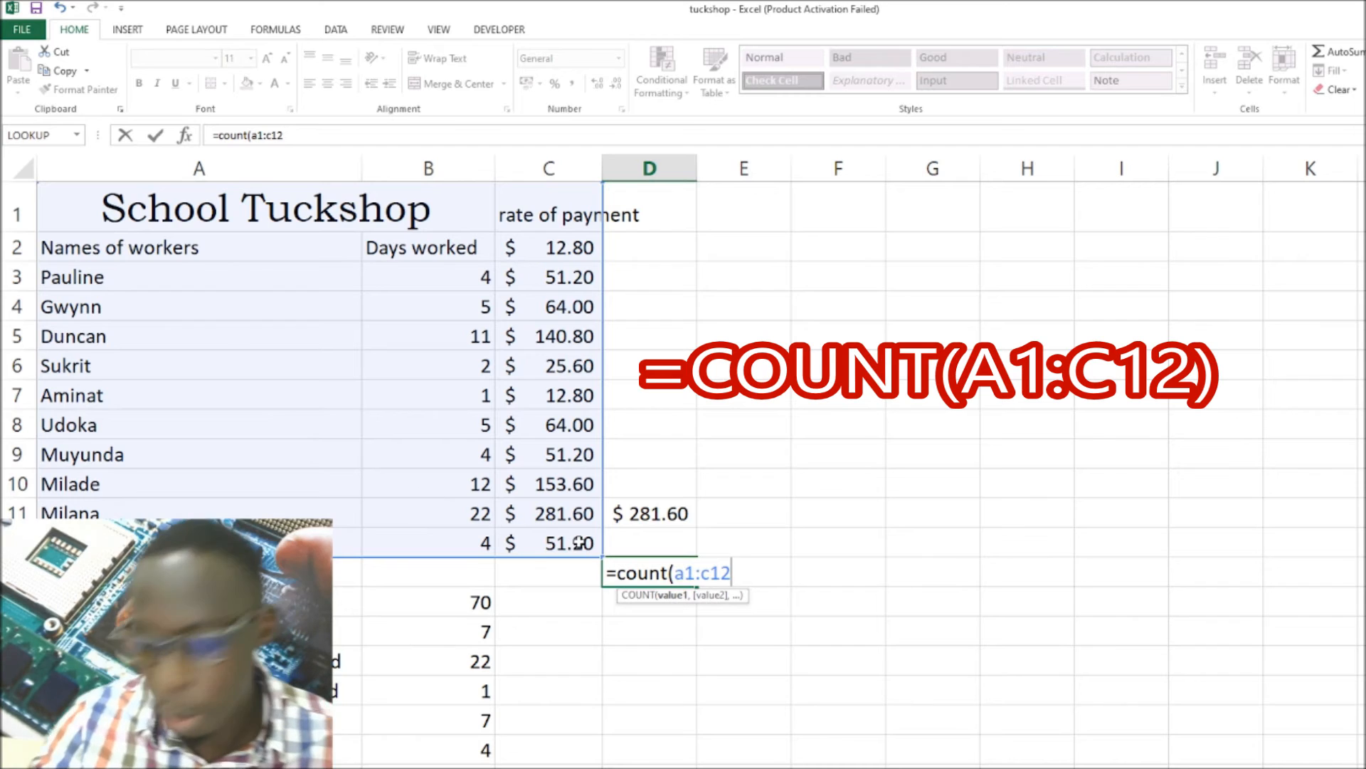
text())
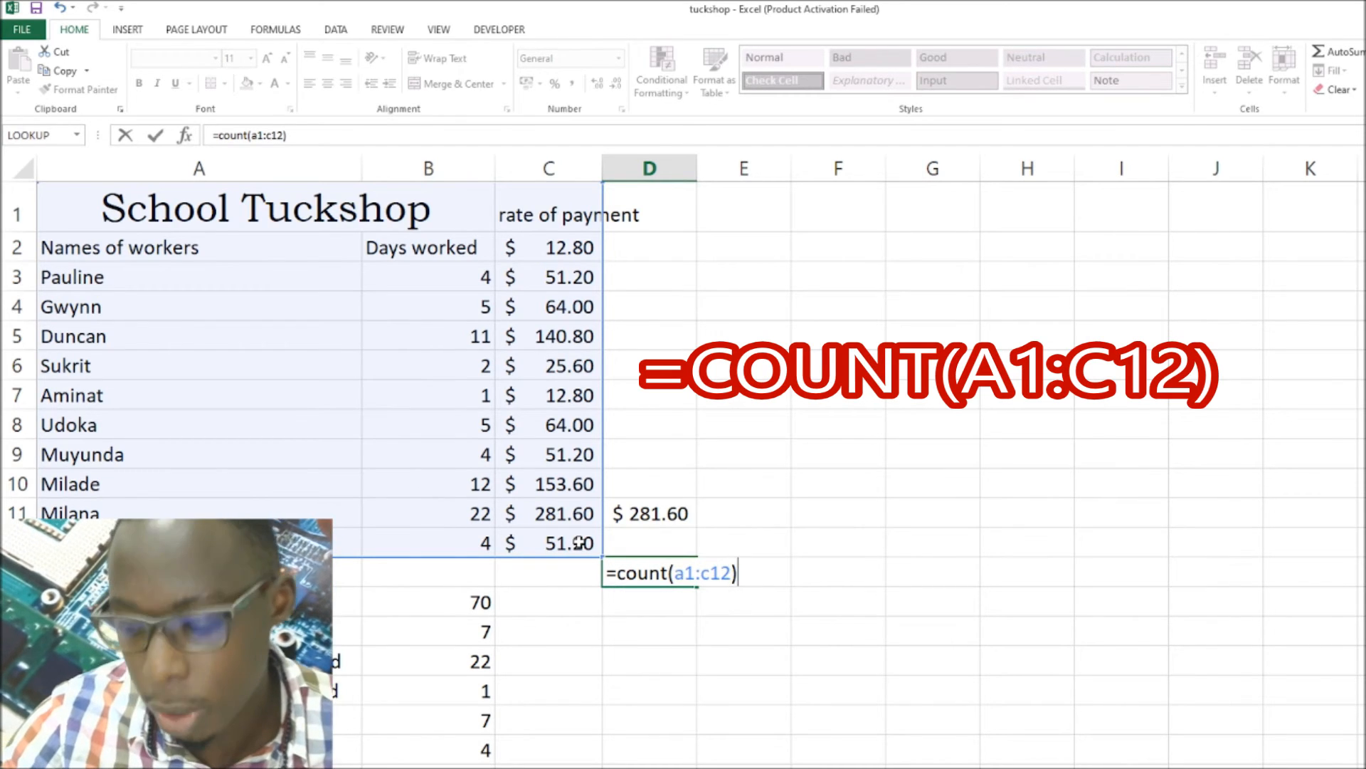
key(Return)
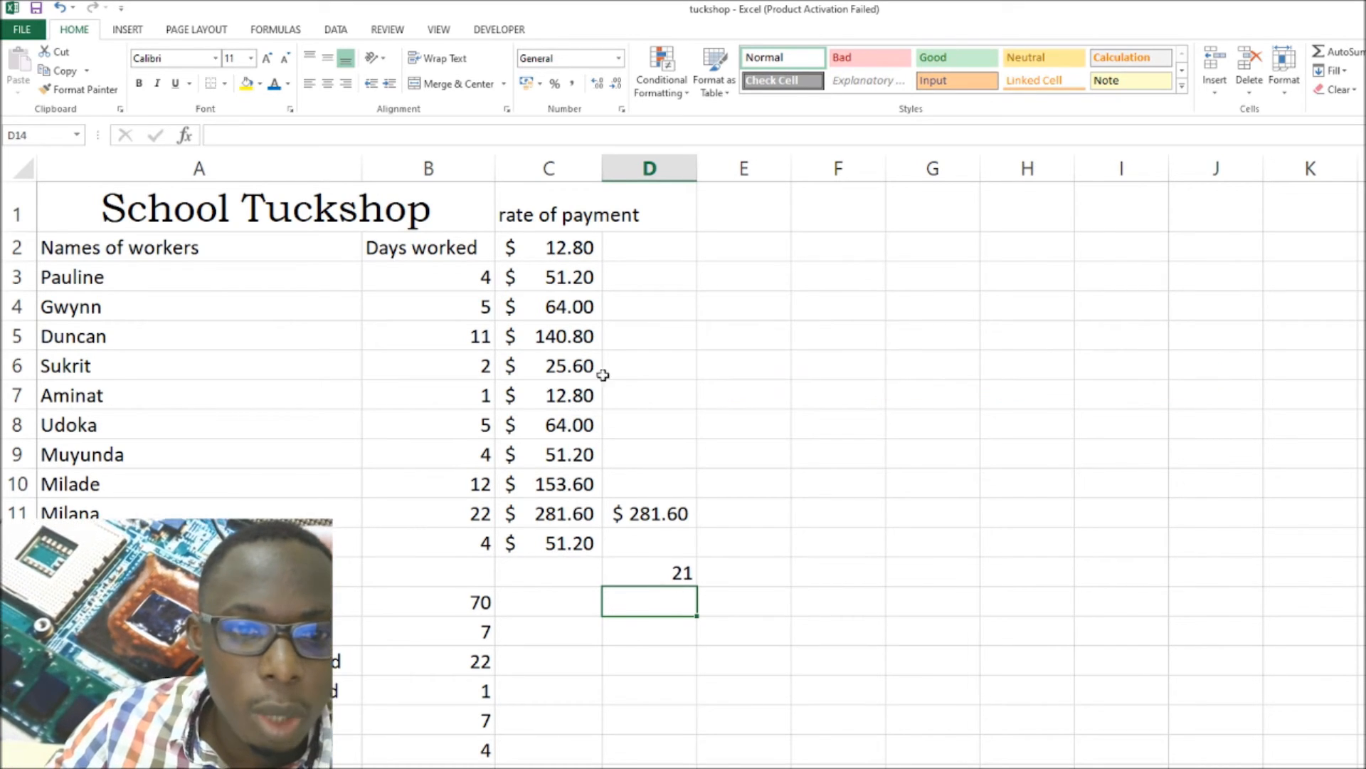
click(127, 205)
drag(126, 205, 563, 543)
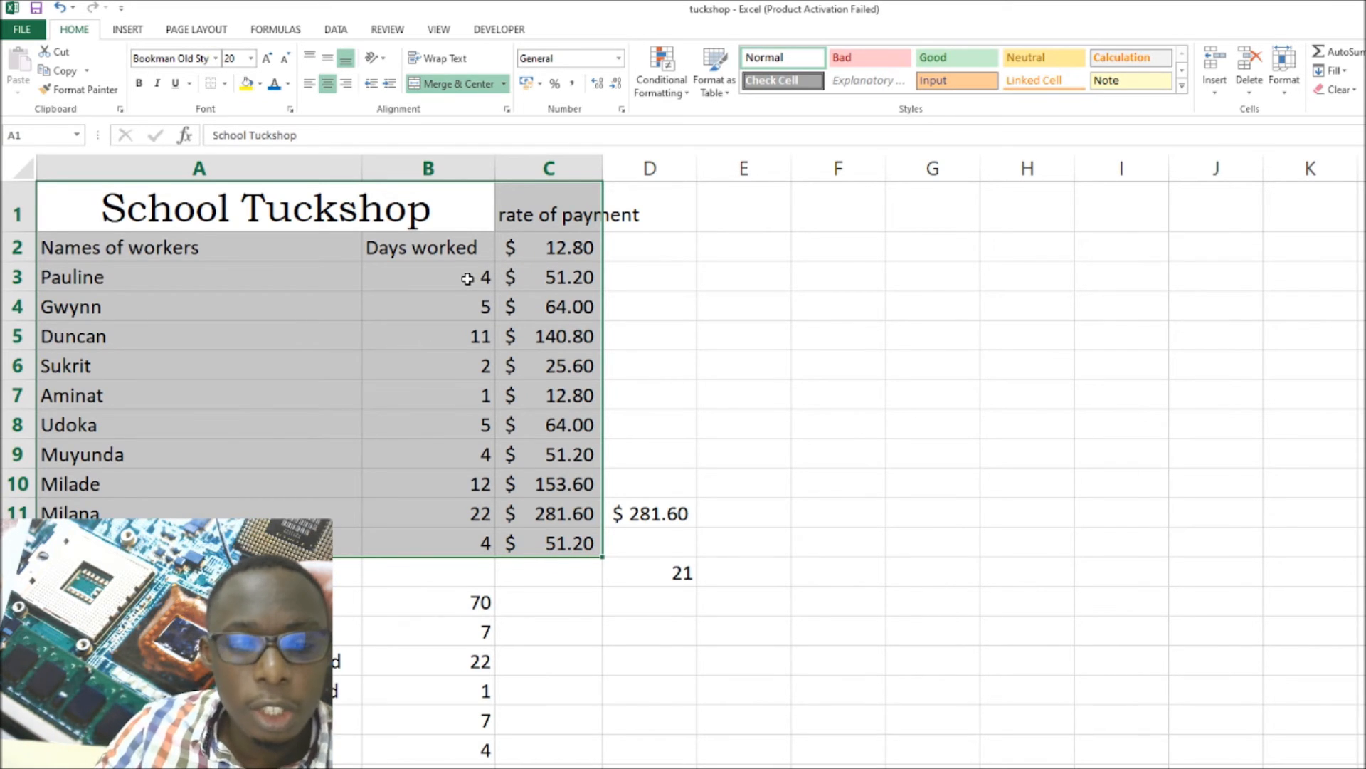
Label cell C13 as Count and cell C14 as Counta.
click(624, 599)
click(572, 576)
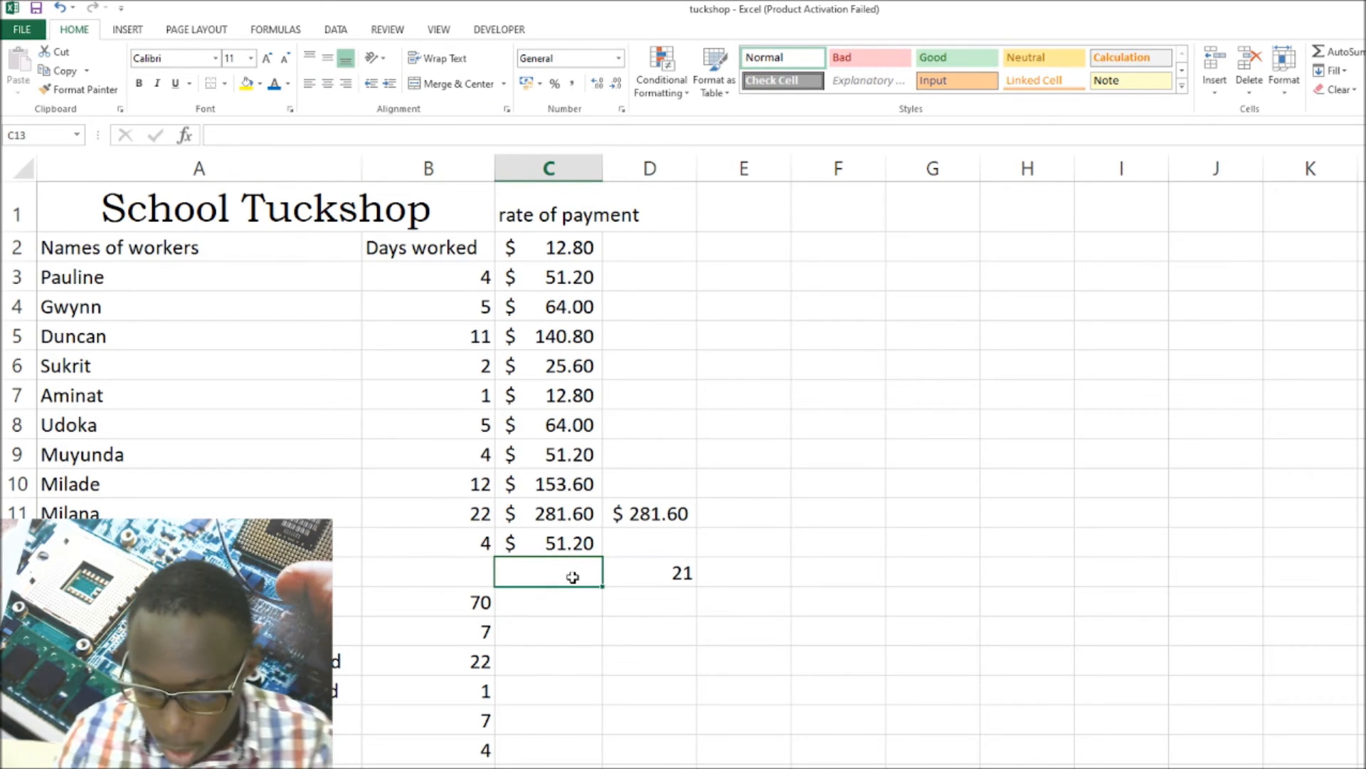
text(Coun)
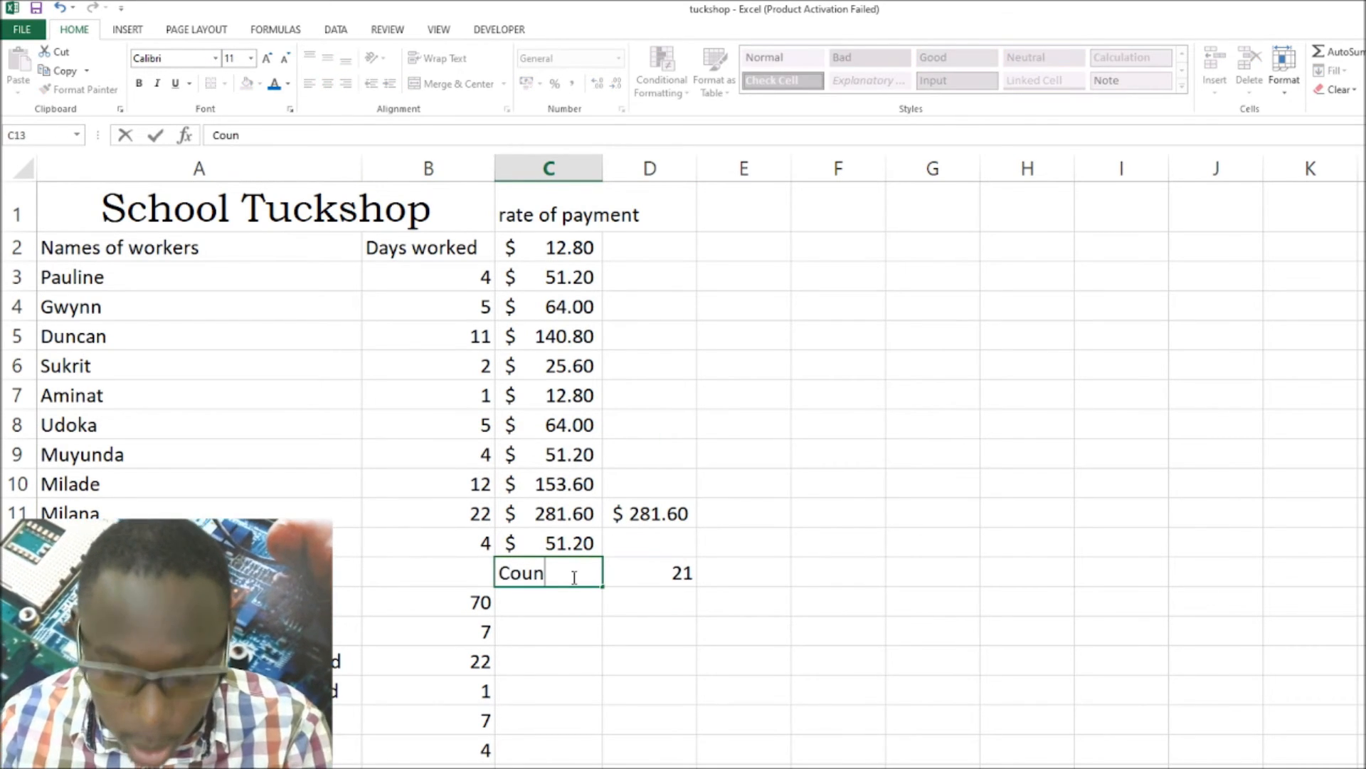
text(t)
key(Return)
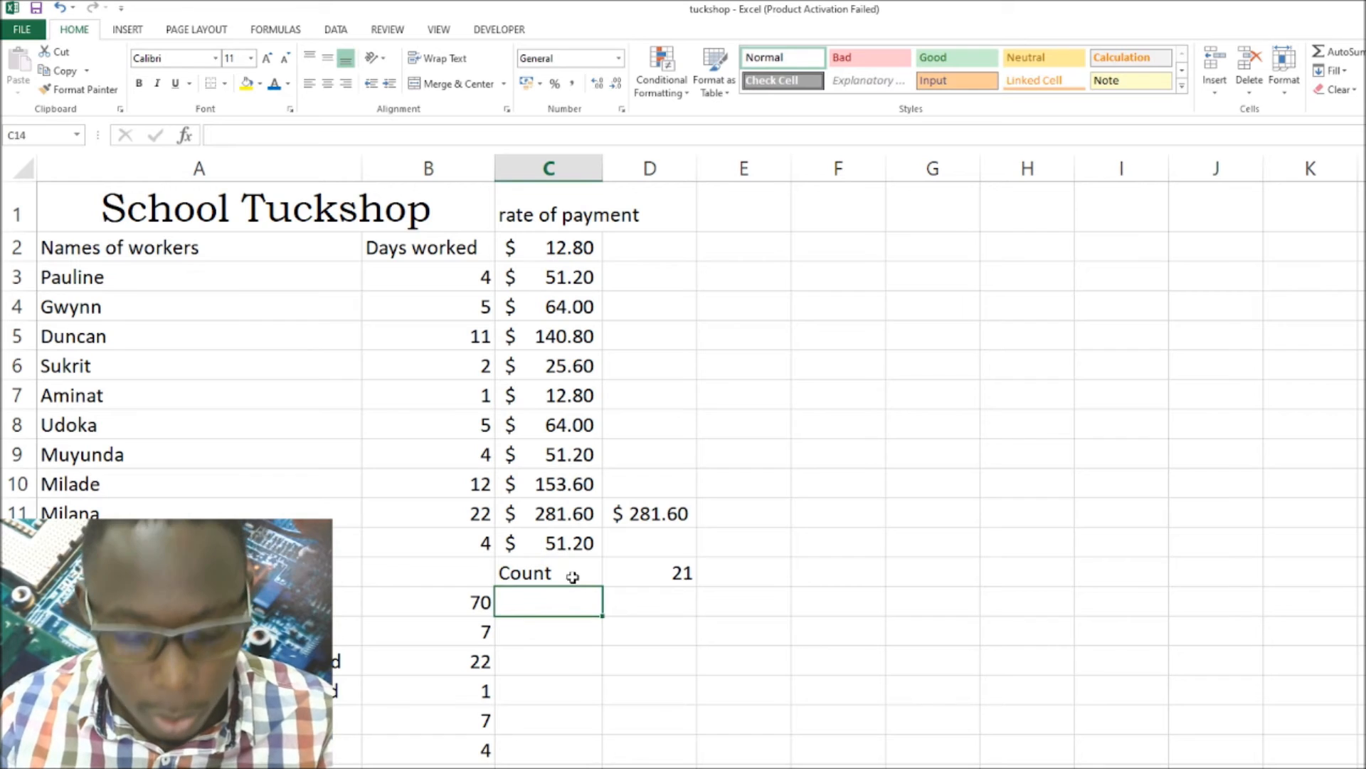
text(Coun)
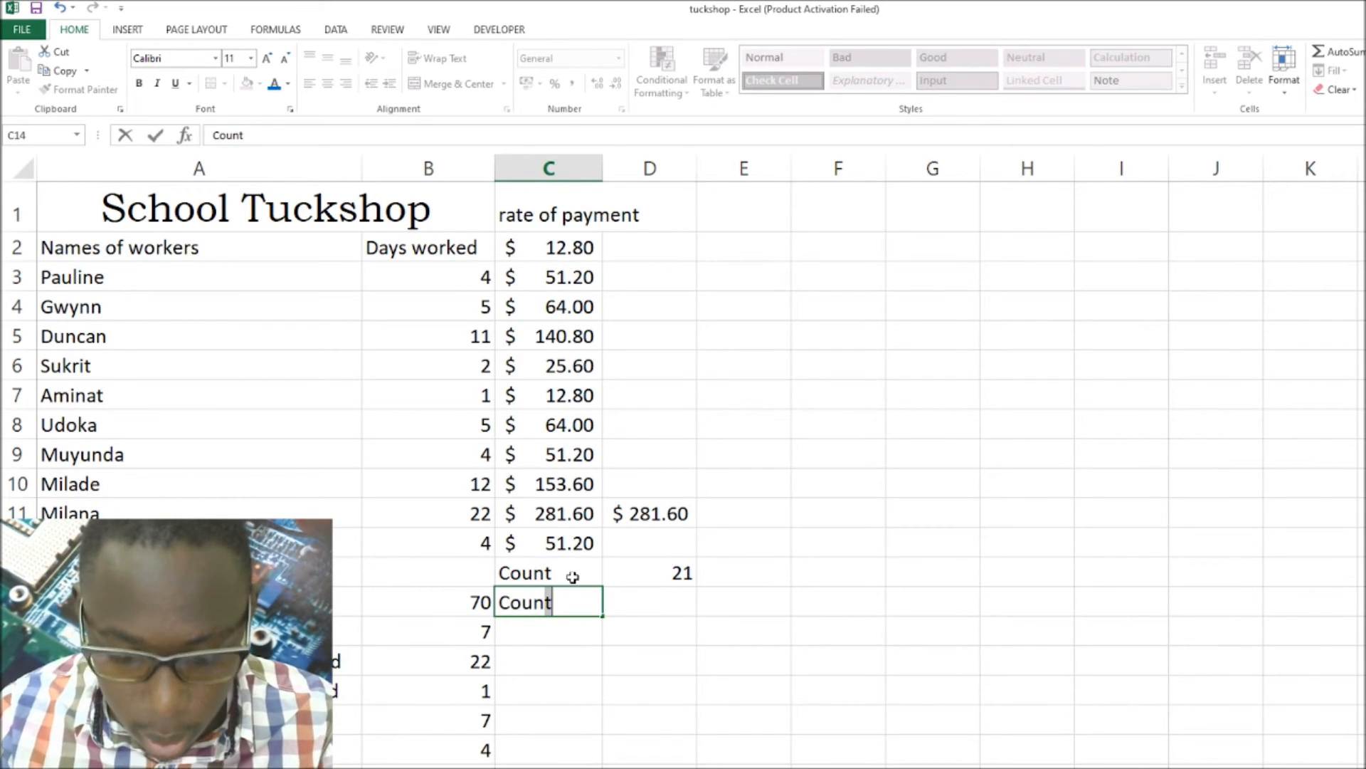
text(ta)
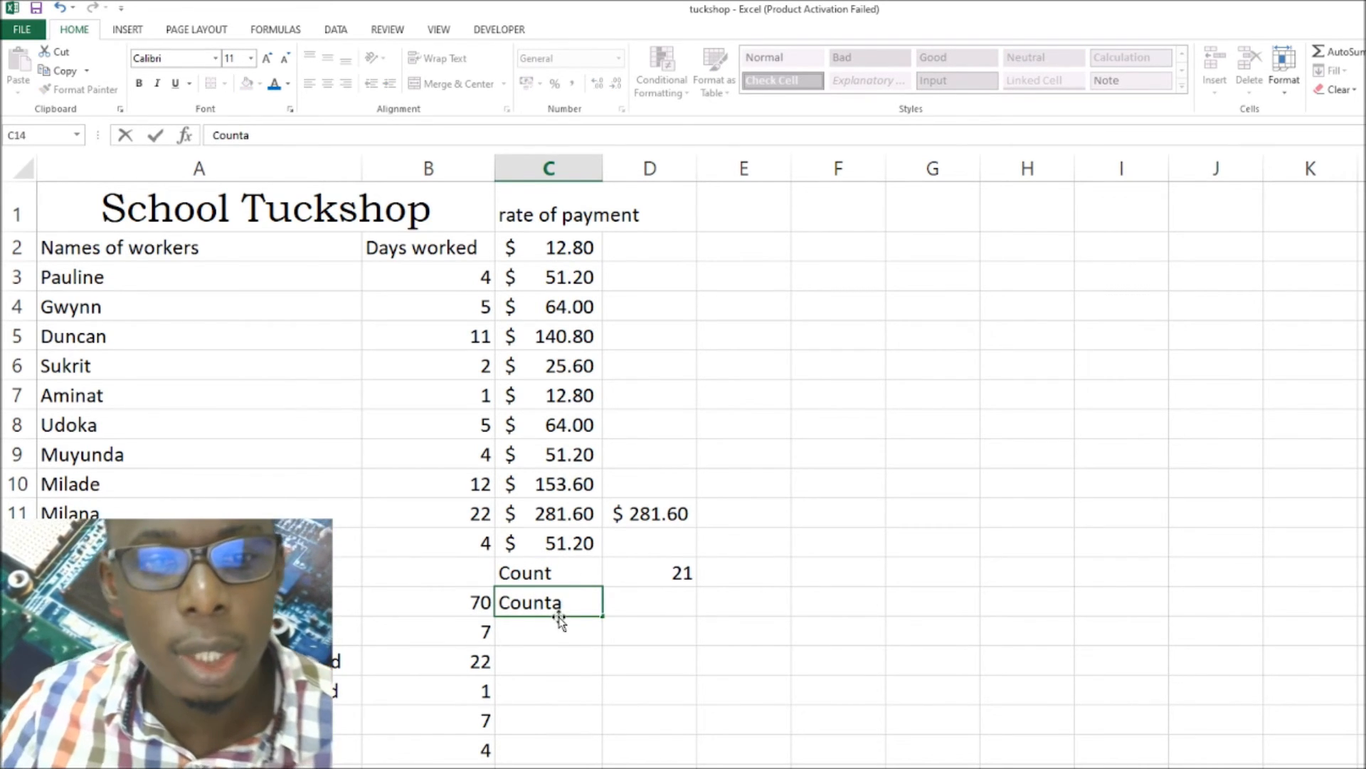
click(635, 609)
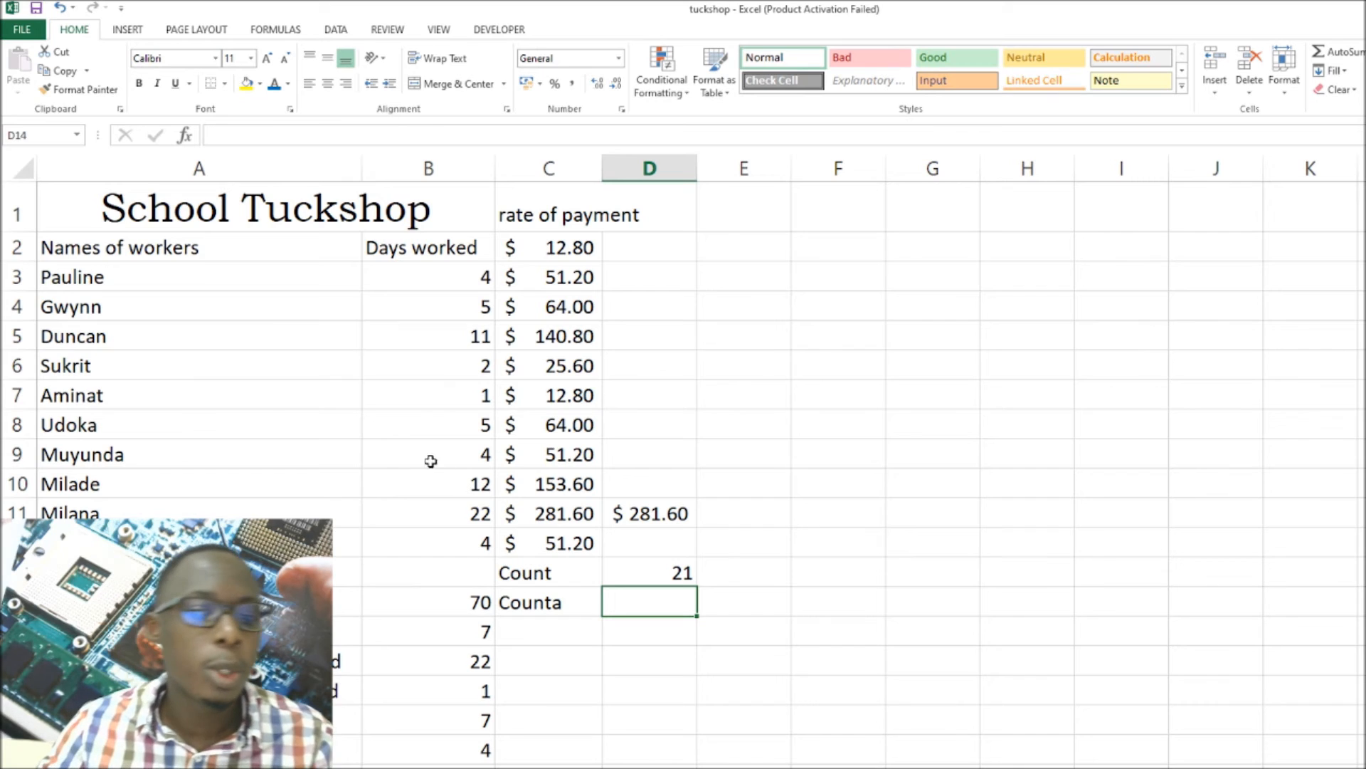
Count the non-empty cells of the table in D14 with the formula =COUNTA(A1:C12).
click(642, 575)
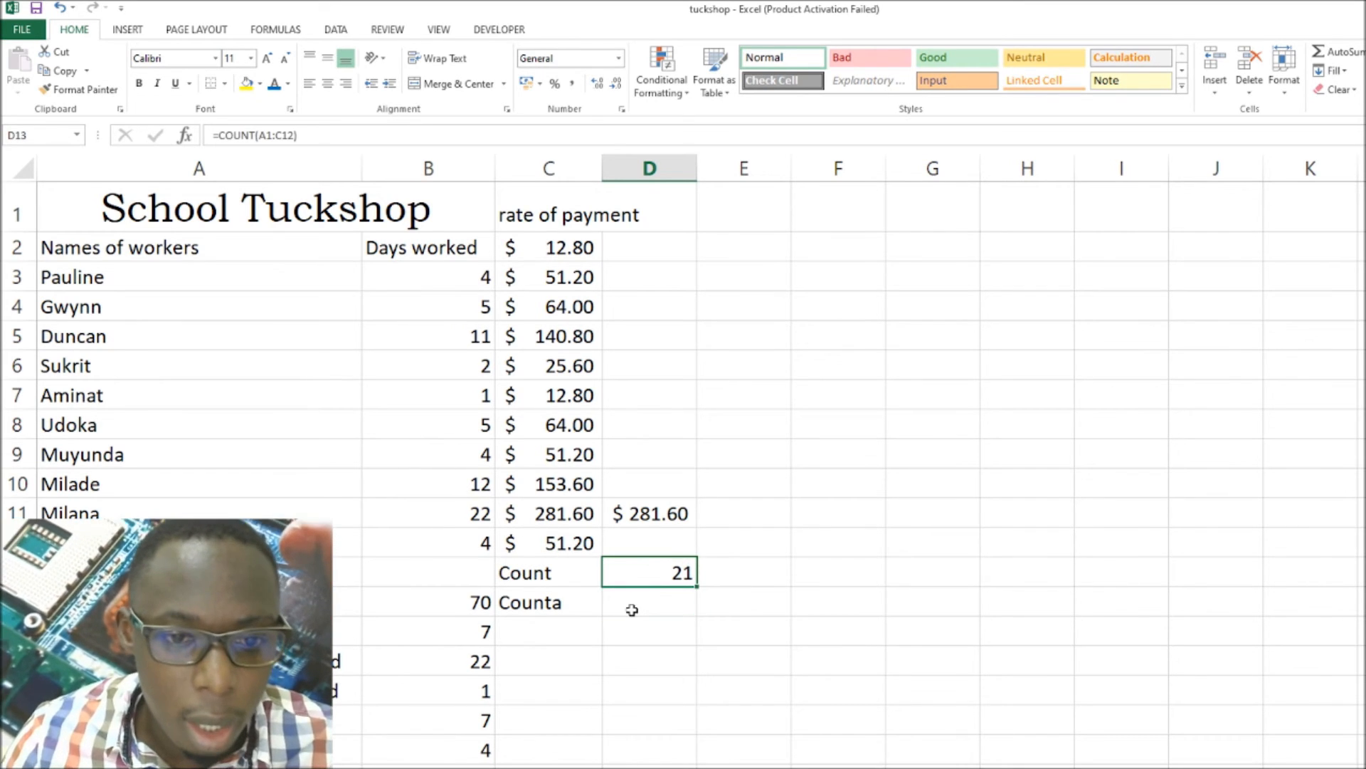
click(632, 610)
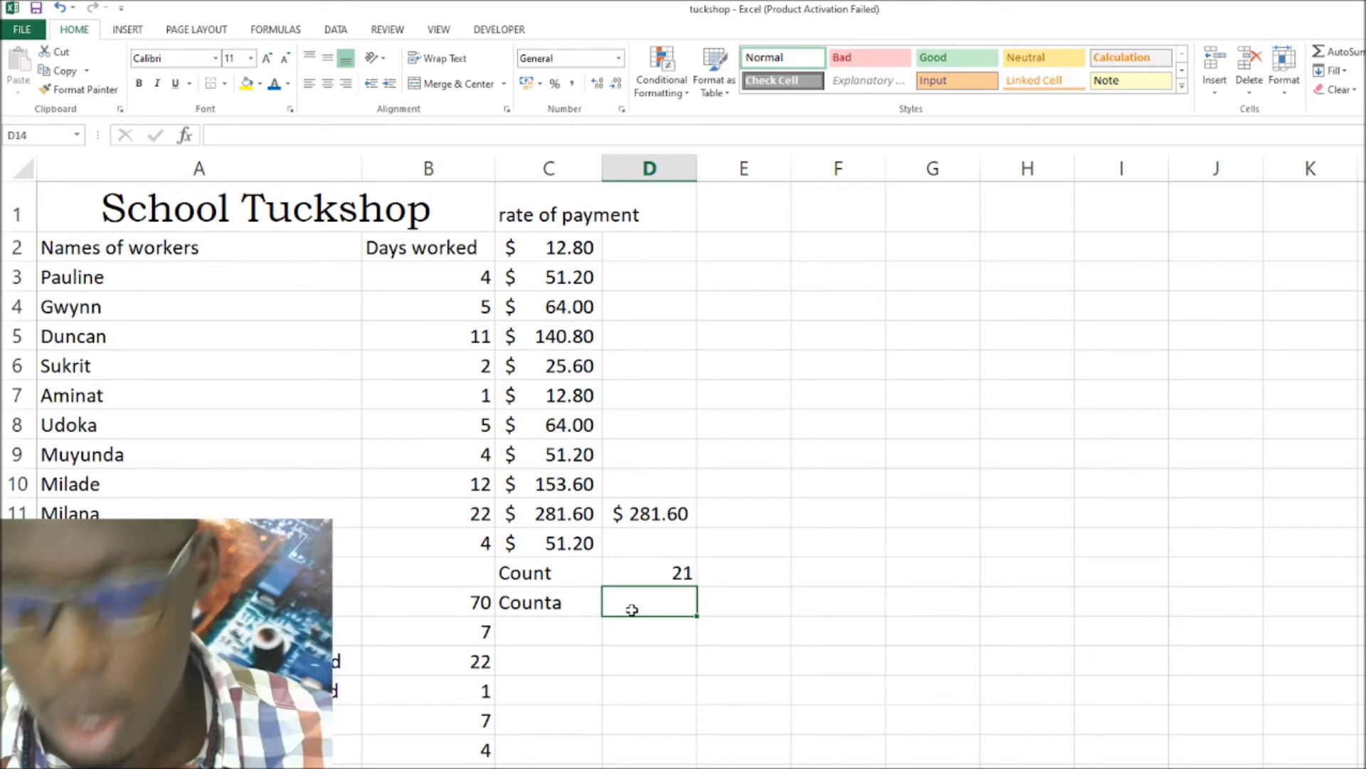
text(=)
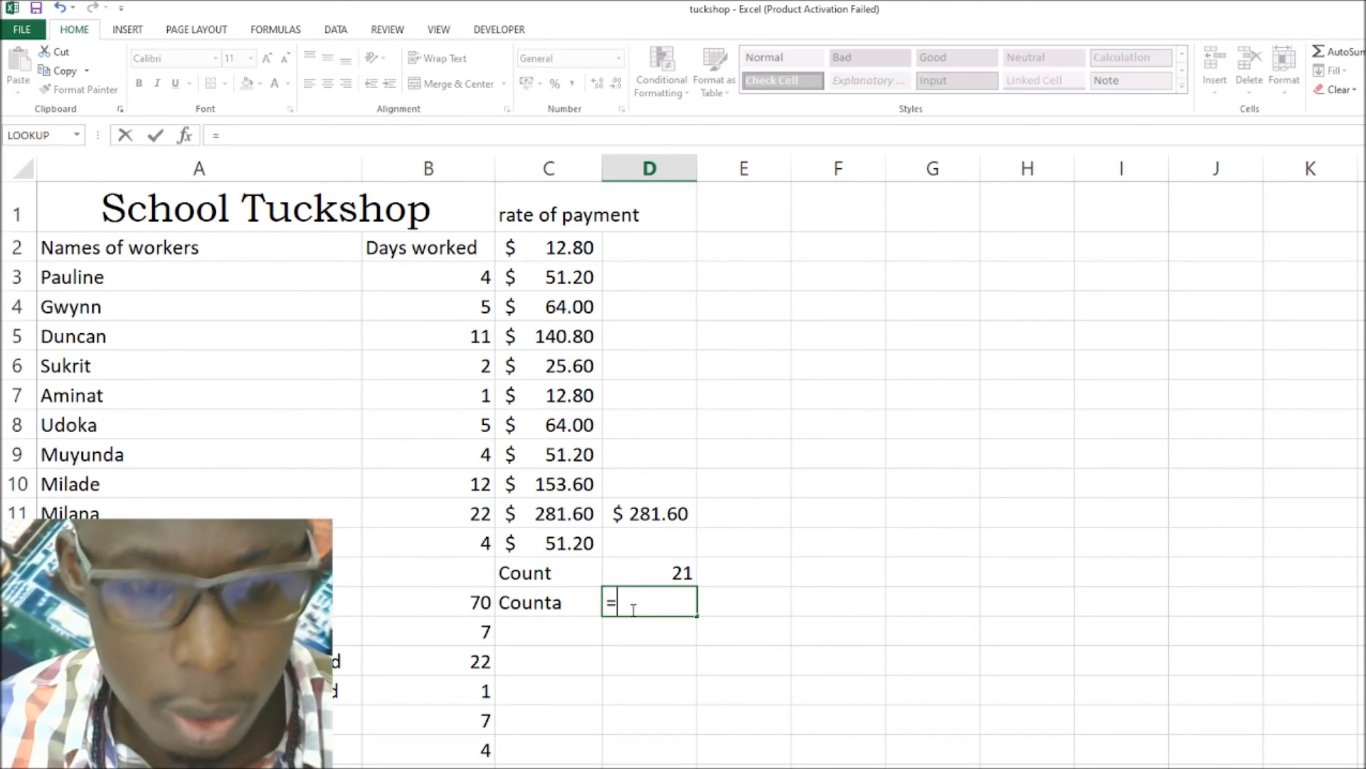
text(count)
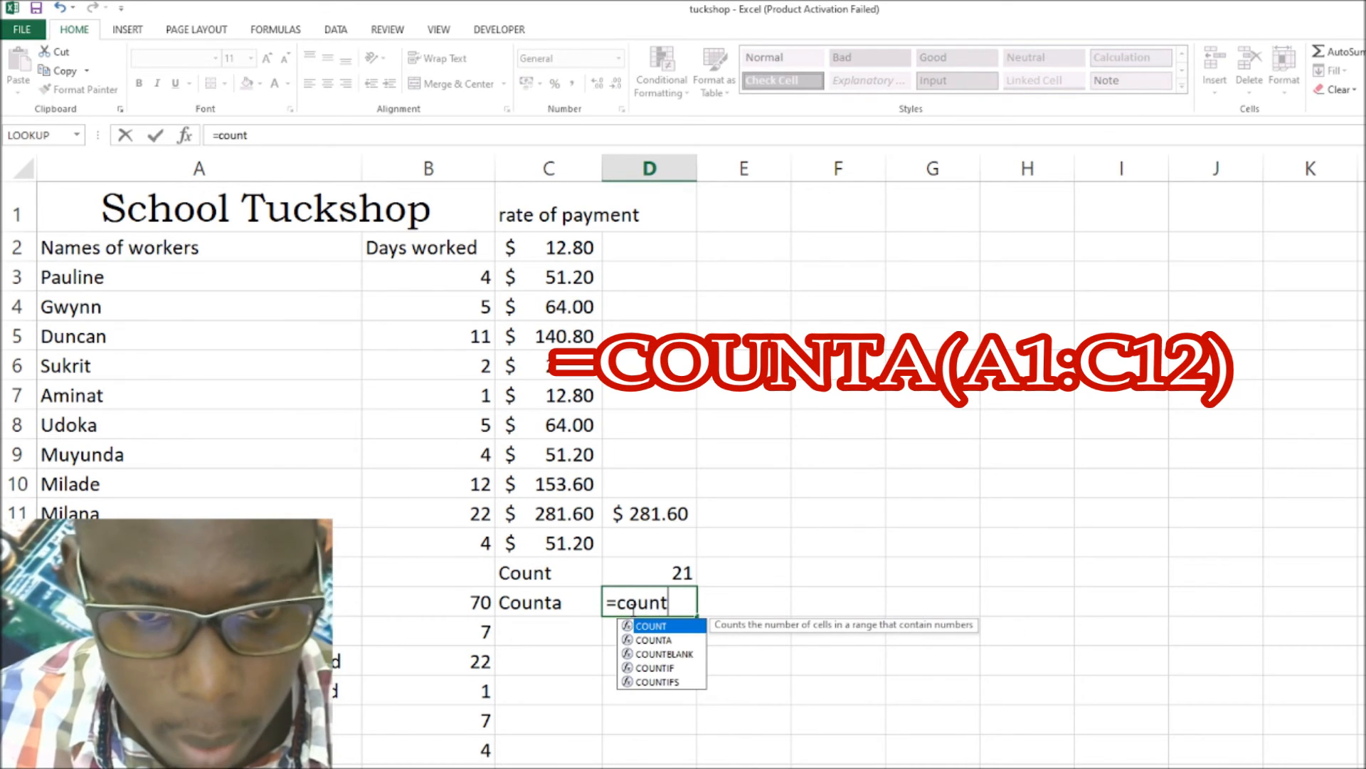
text(a)
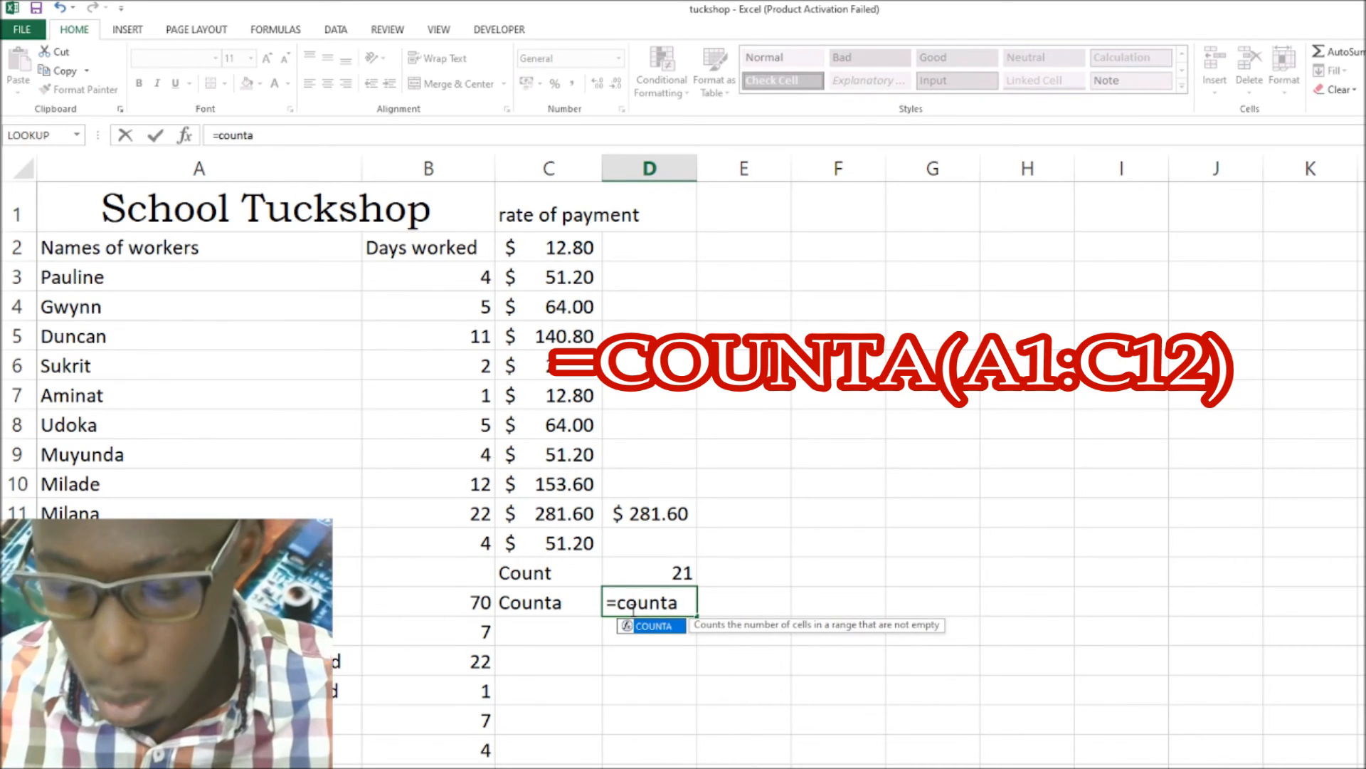
text(()
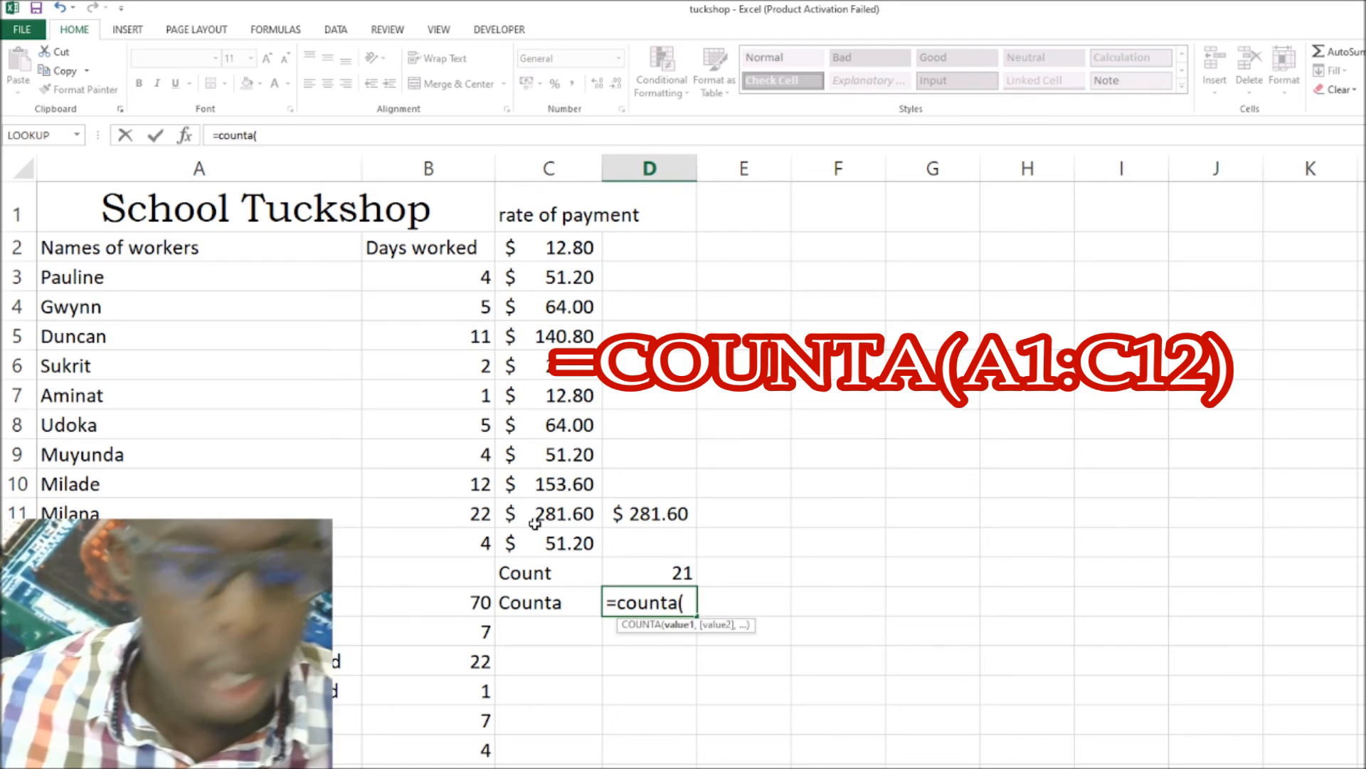
text(a1)
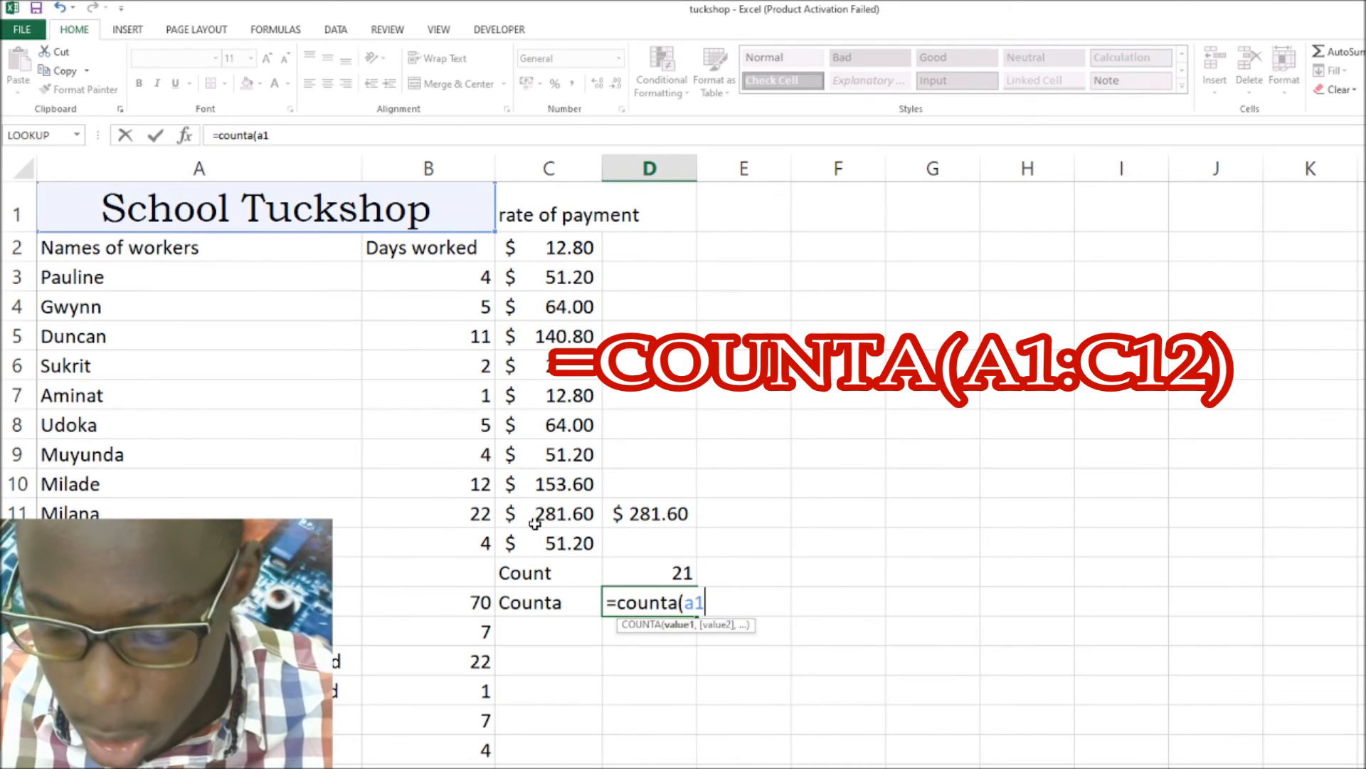
text(:c12)
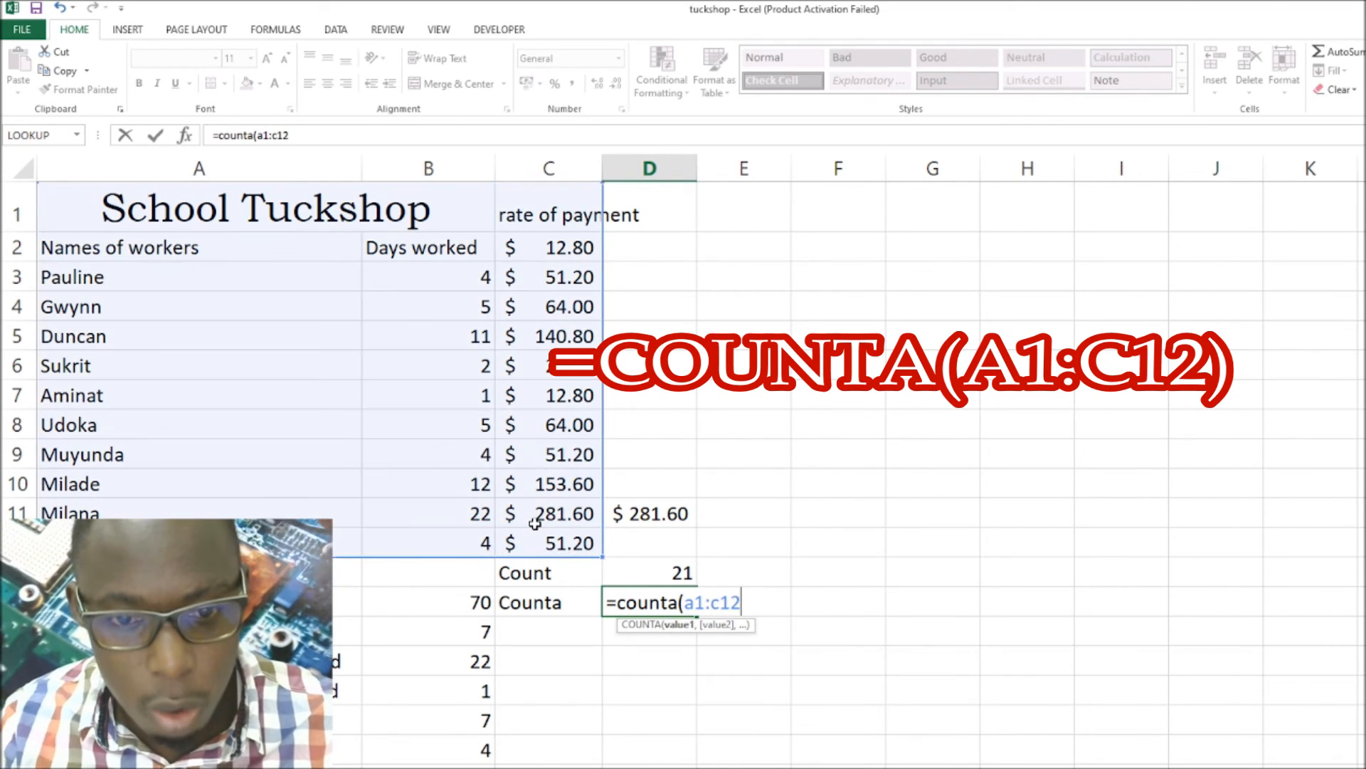
text())
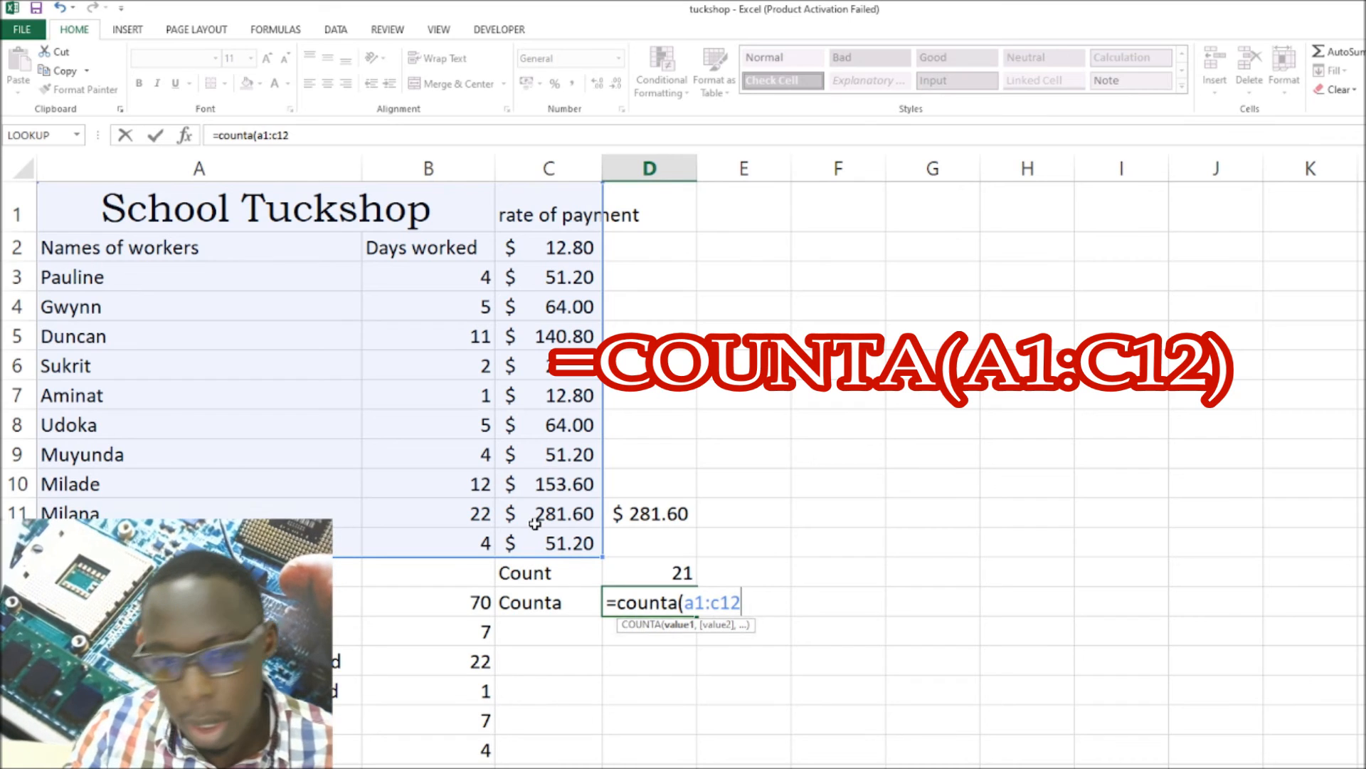
key(Return)
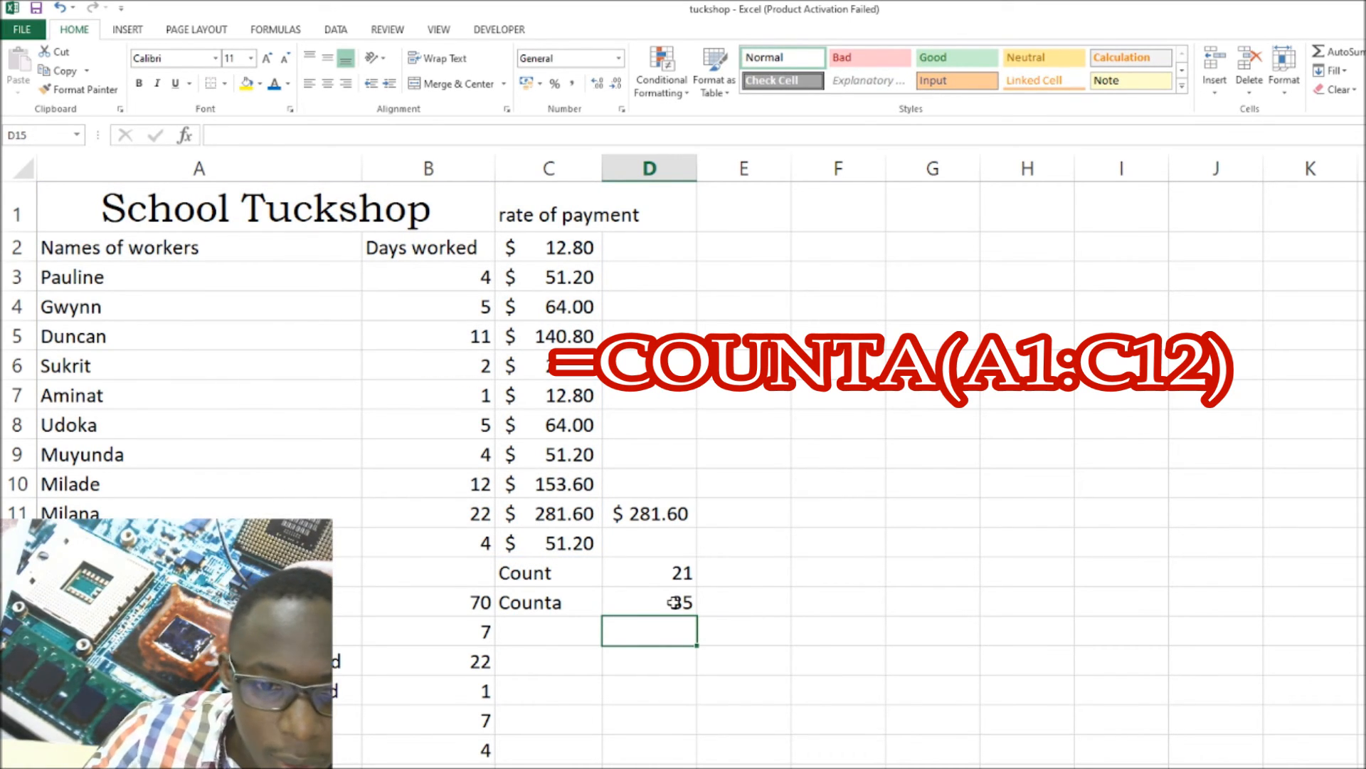
Compare the COUNT formula in D13 with the COUNTA formula in D14, leaving both as they are.
double_click(660, 572)
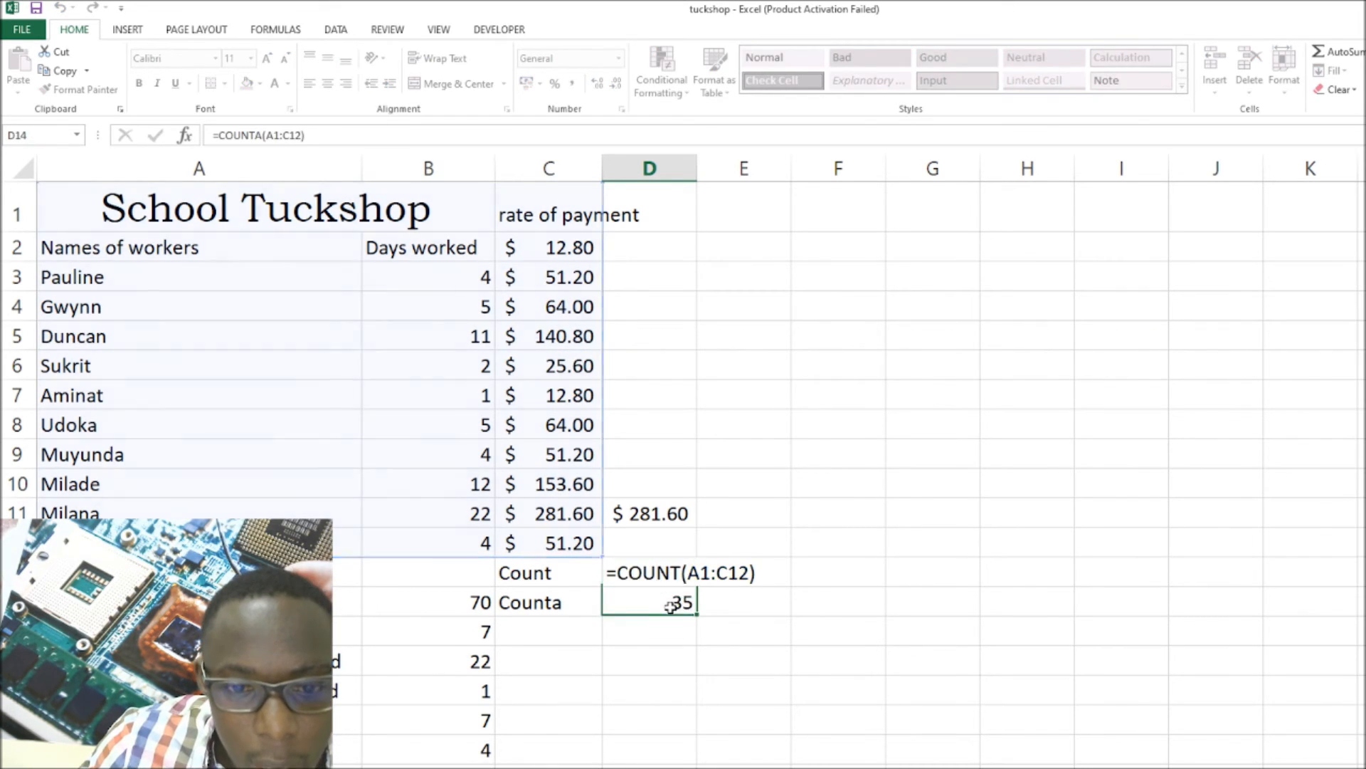
double_click(671, 603)
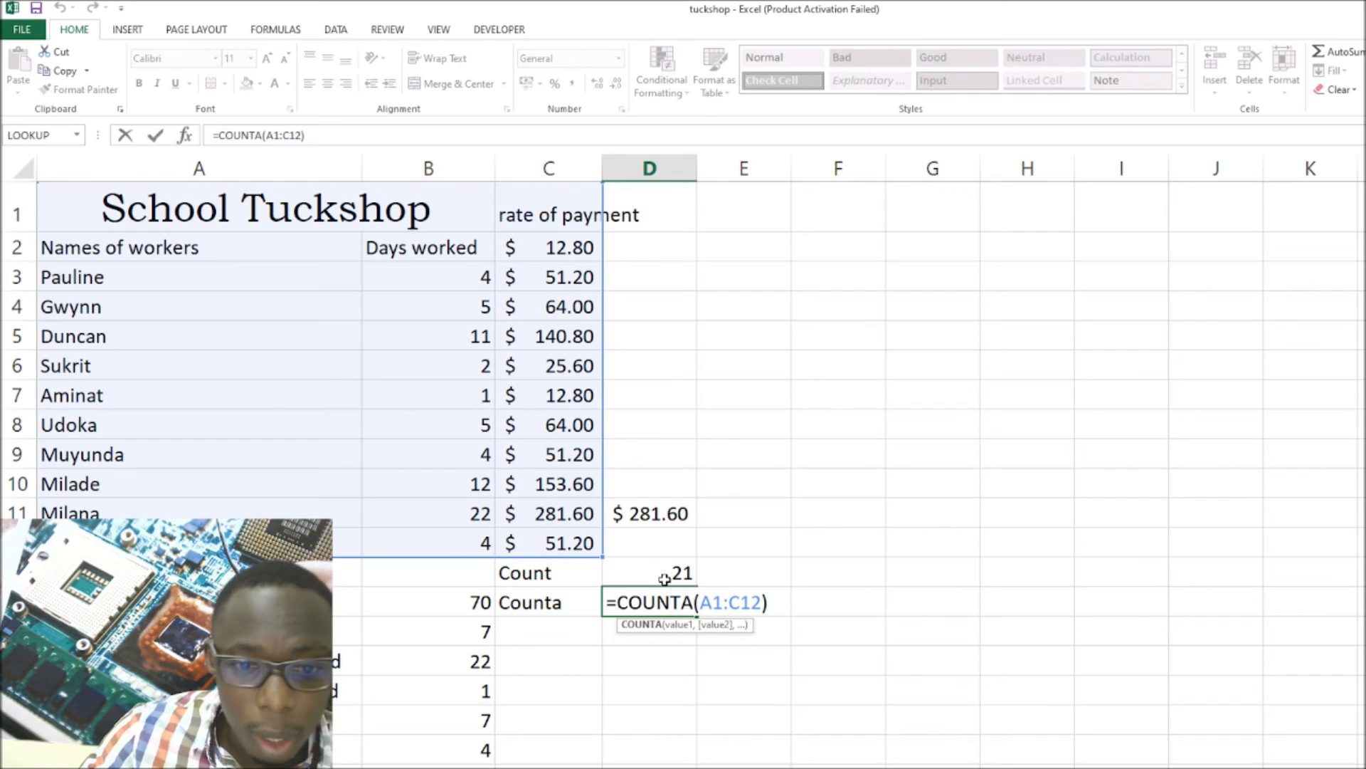
double_click(665, 574)
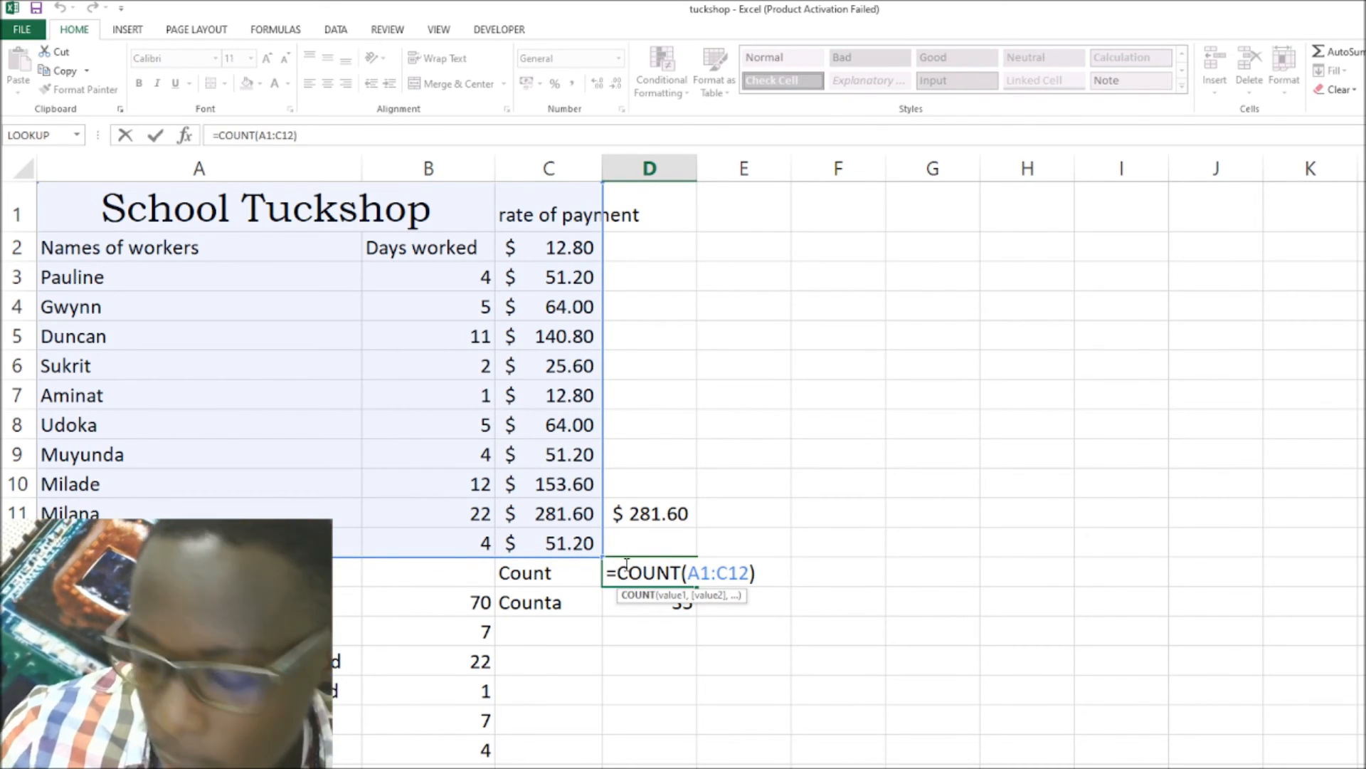
key(Return)
double_click(673, 602)
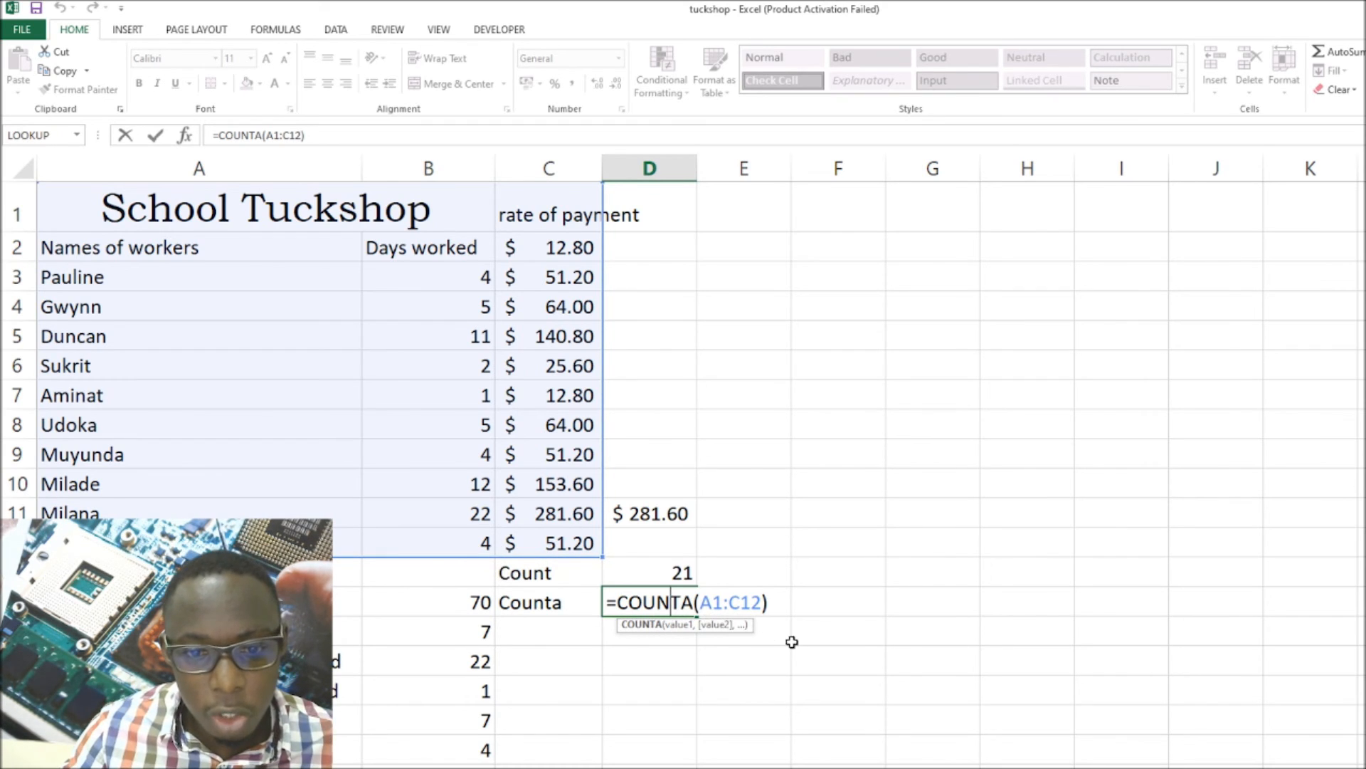
key(Return)
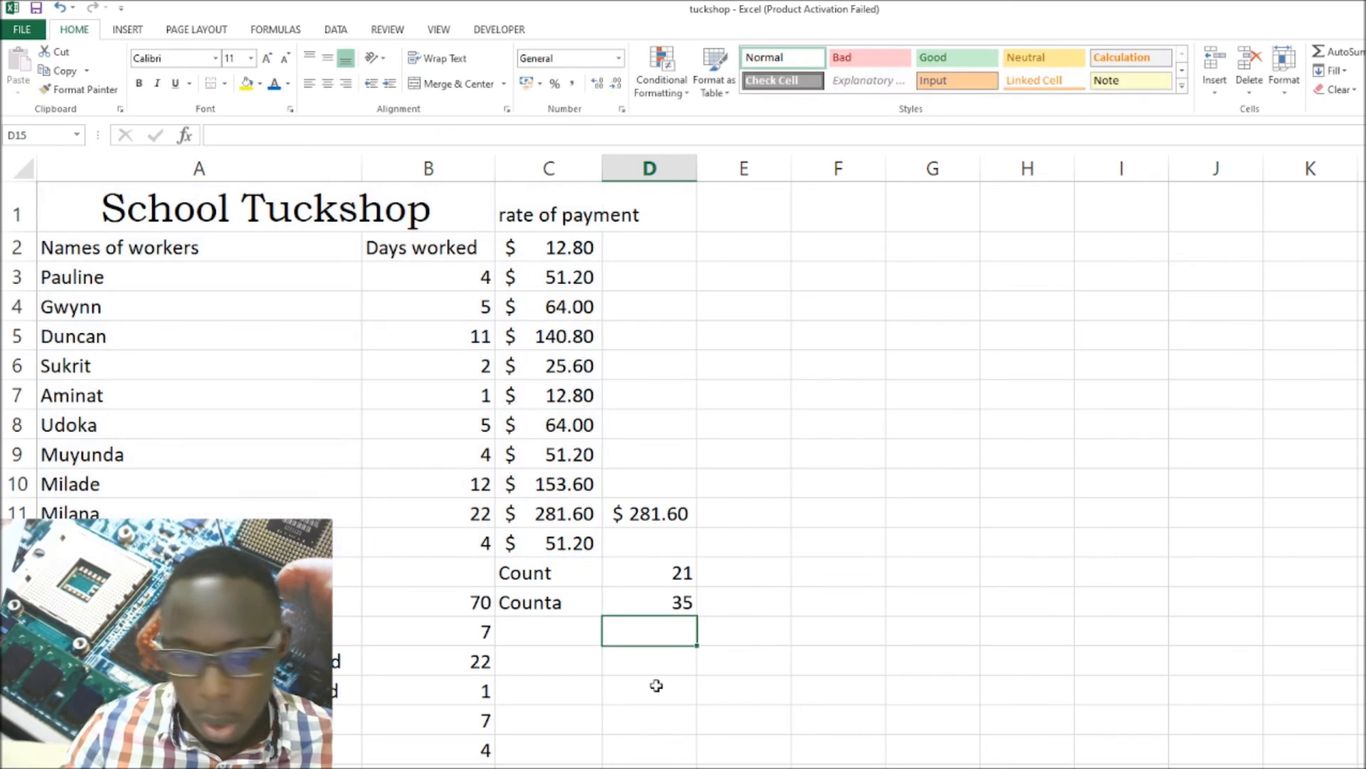
Extend the counted range in D14 by one row, making the formula =COUNTA(A1:C13).
click(681, 603)
double_click(681, 604)
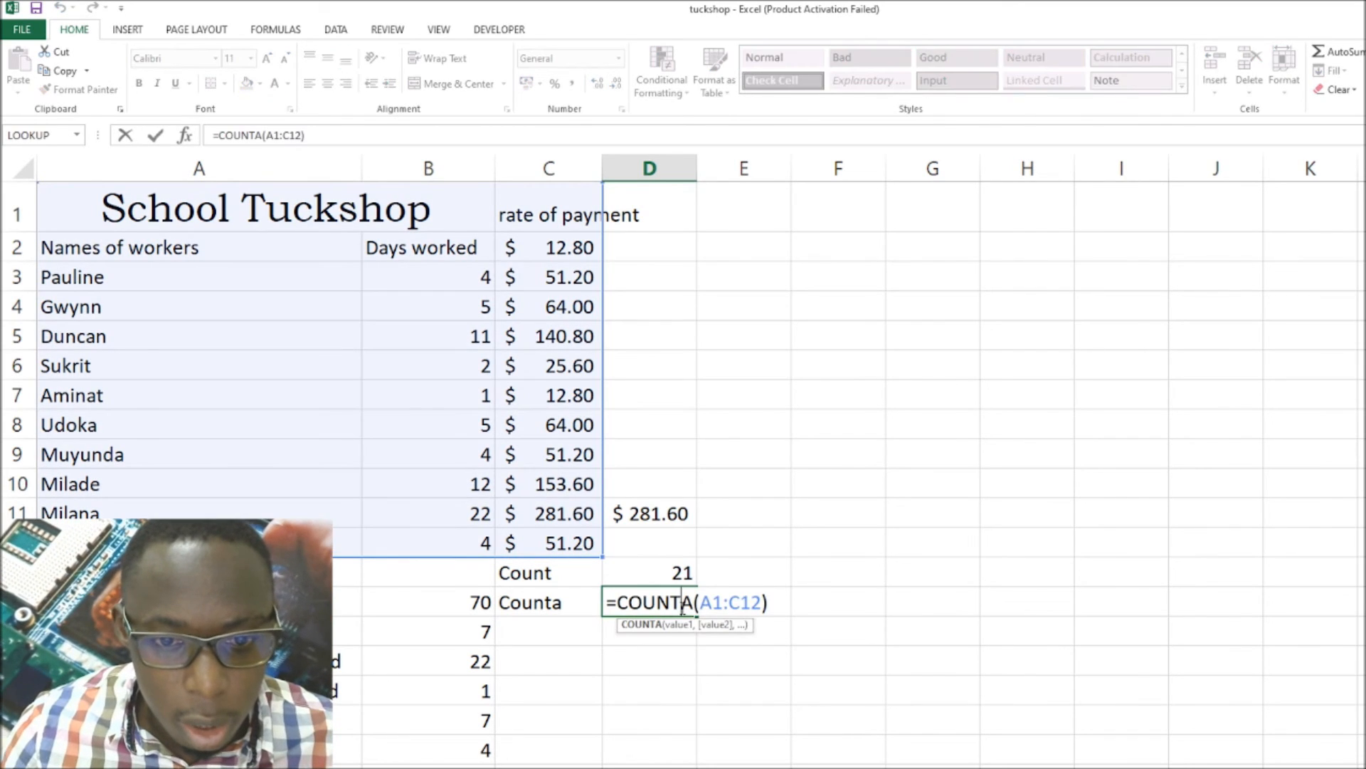
click(761, 603)
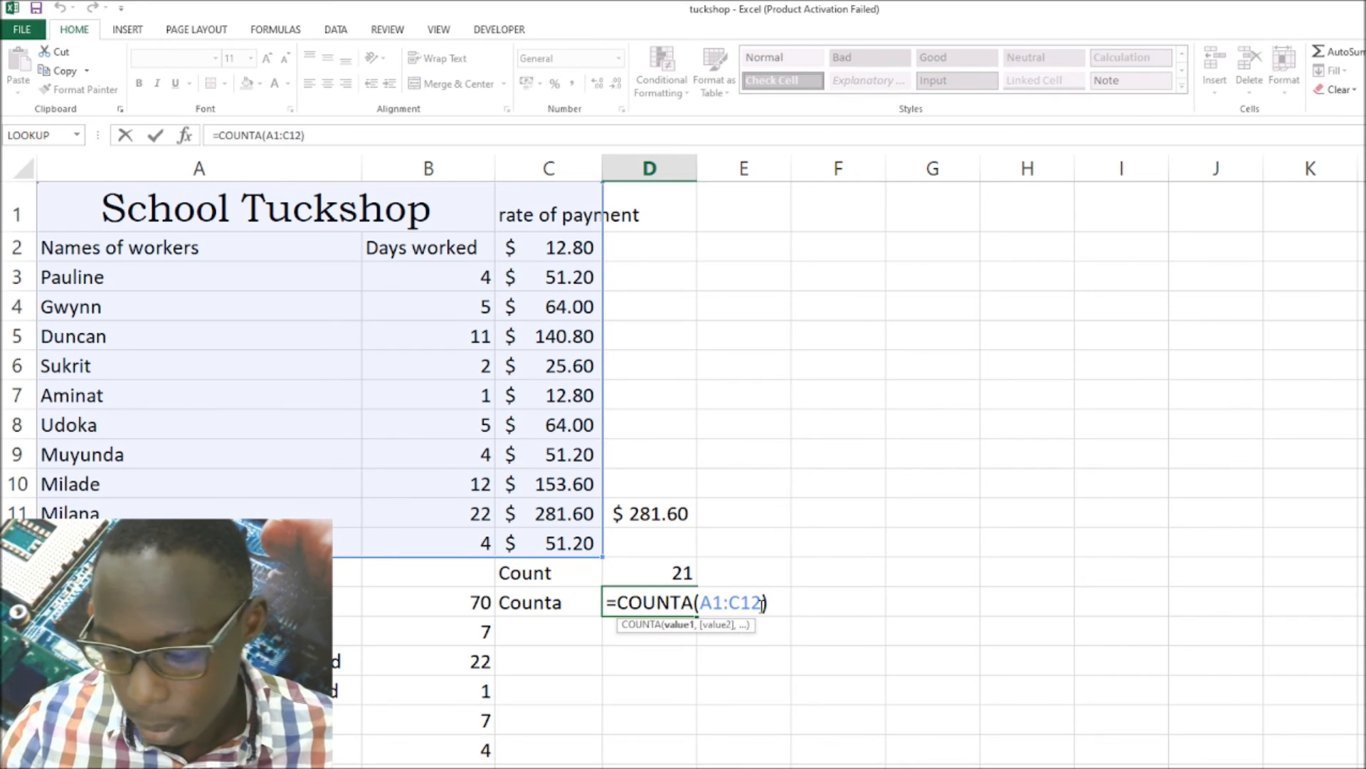
key(BackSpace)
text(3)
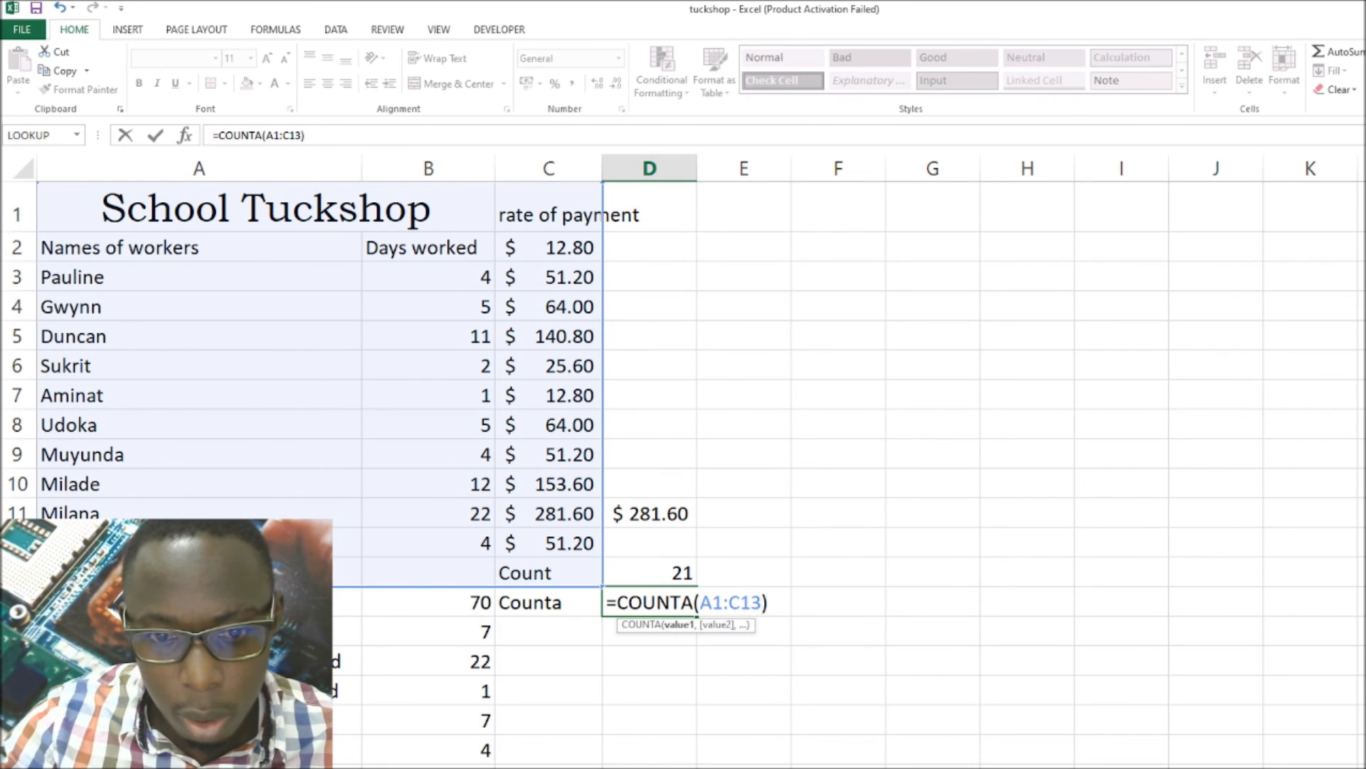
key(Return)
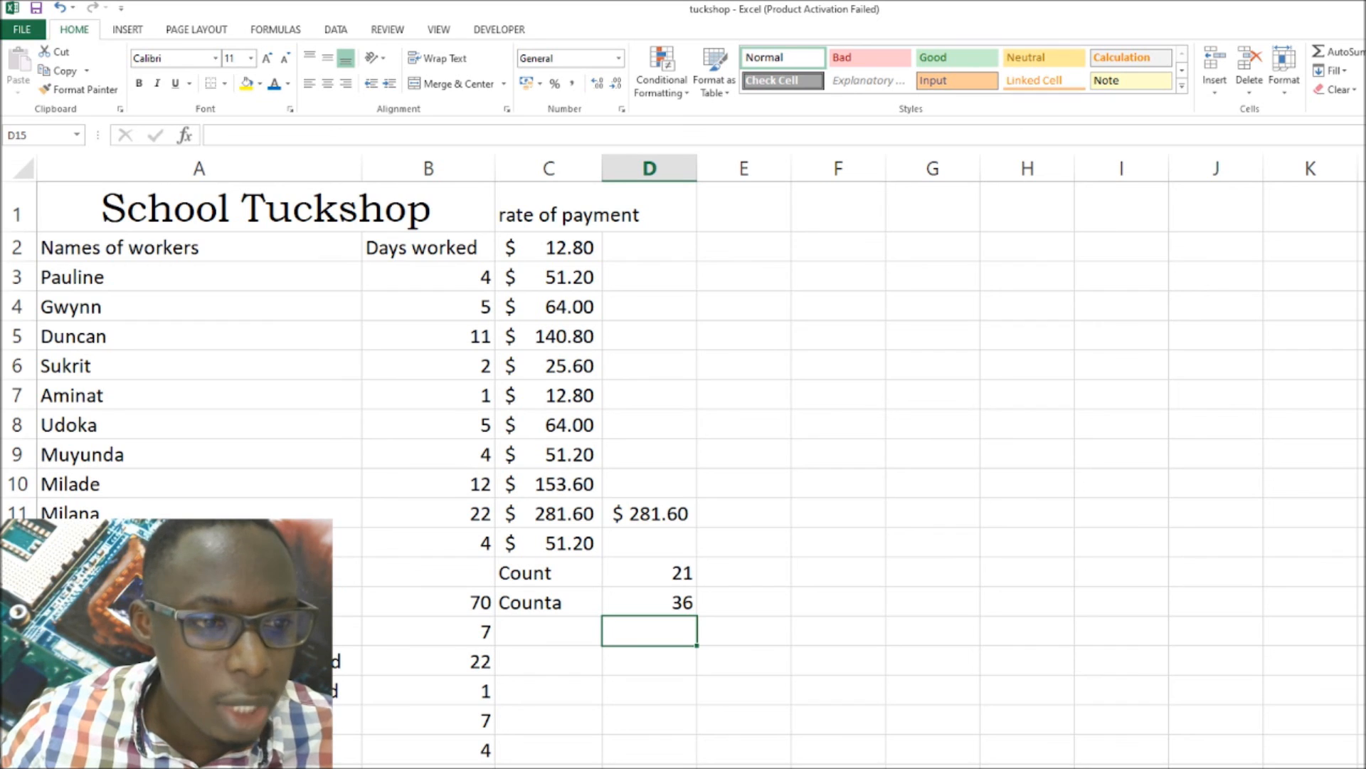
Test the COUNTA range by entering the text aaaa in A13 and the number 1 in B13.
click(270, 572)
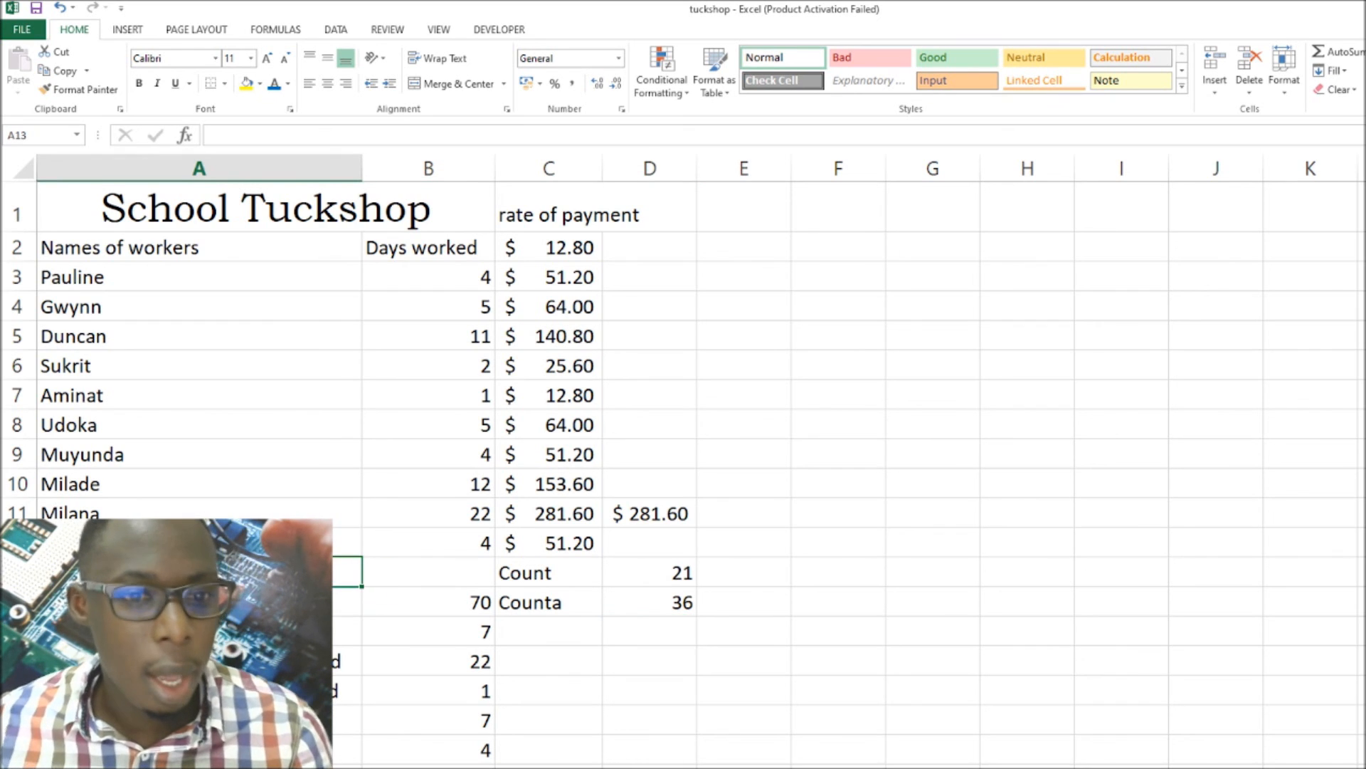
text(aaa)
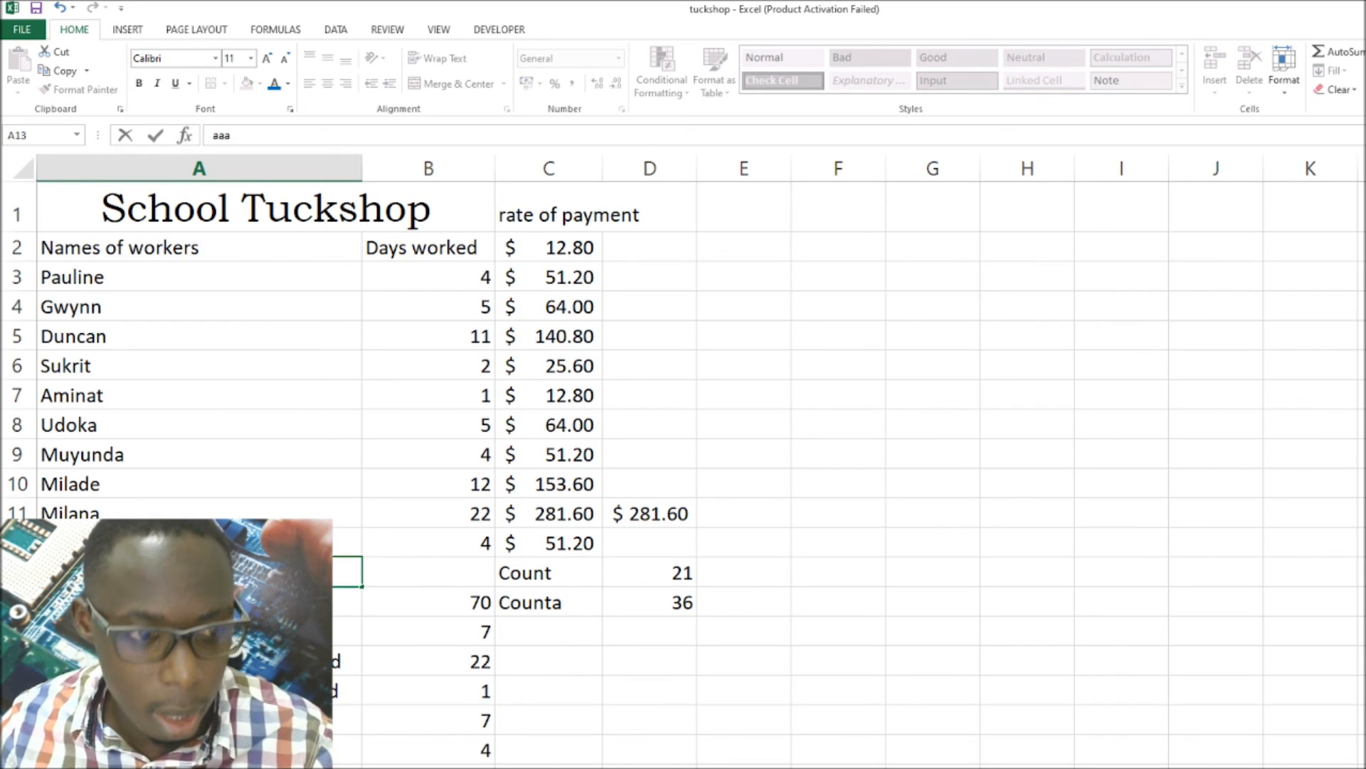
text(a)
click(409, 567)
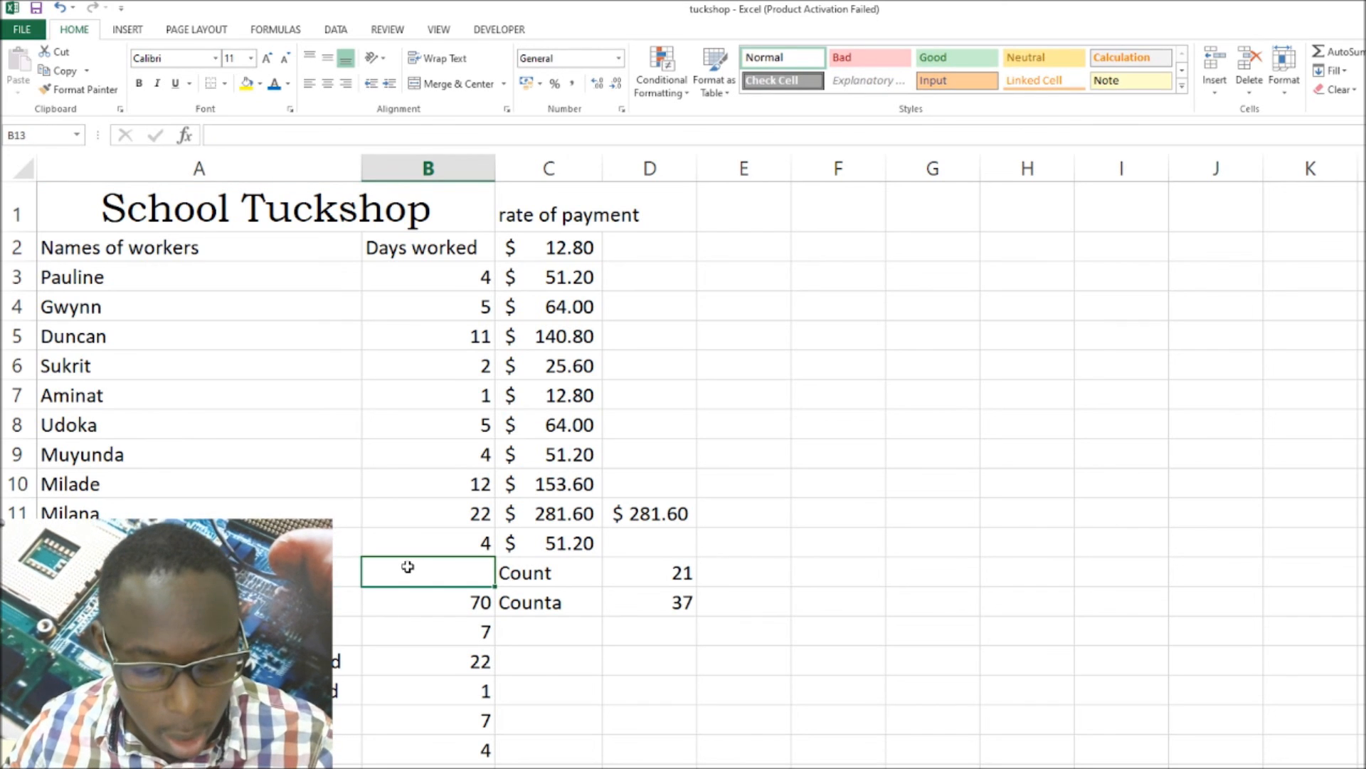
text(1)
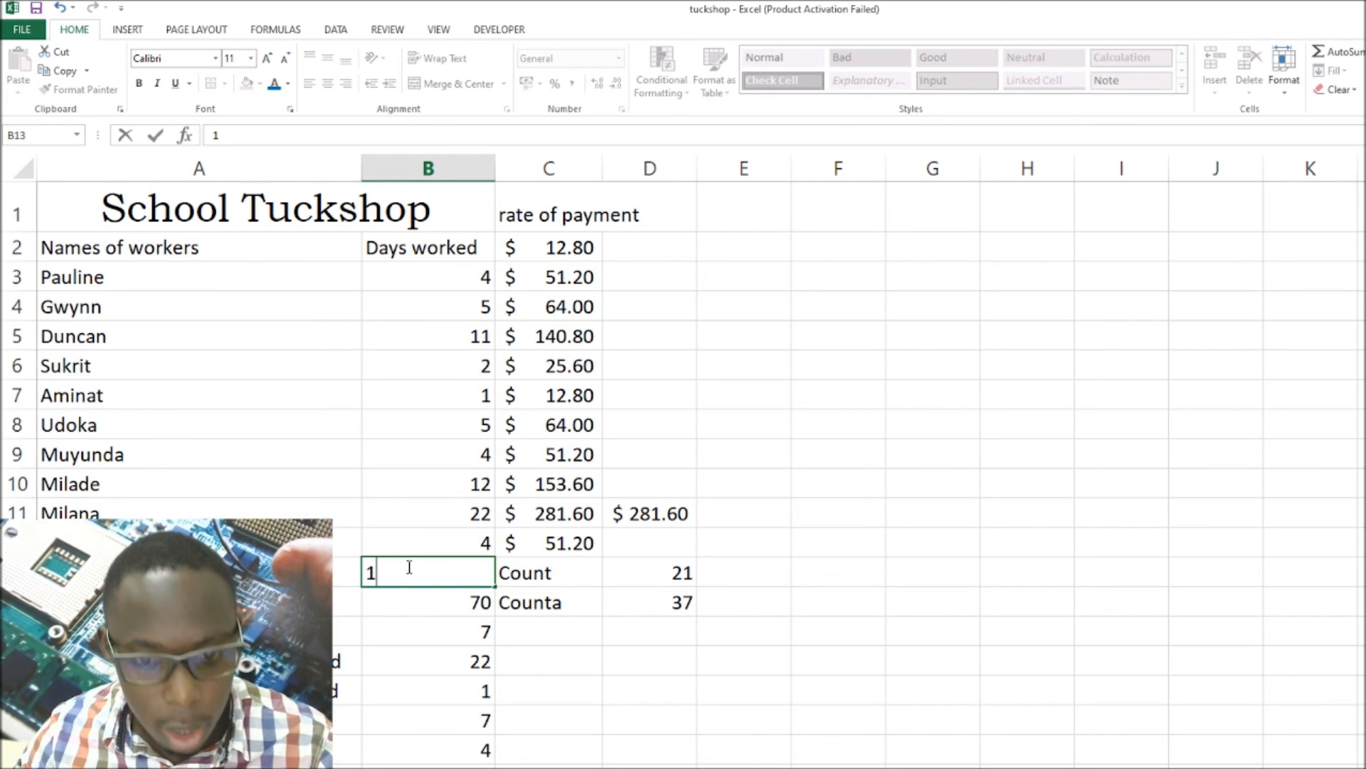
click(671, 621)
Clear the test entries from B13 and A13.
click(456, 571)
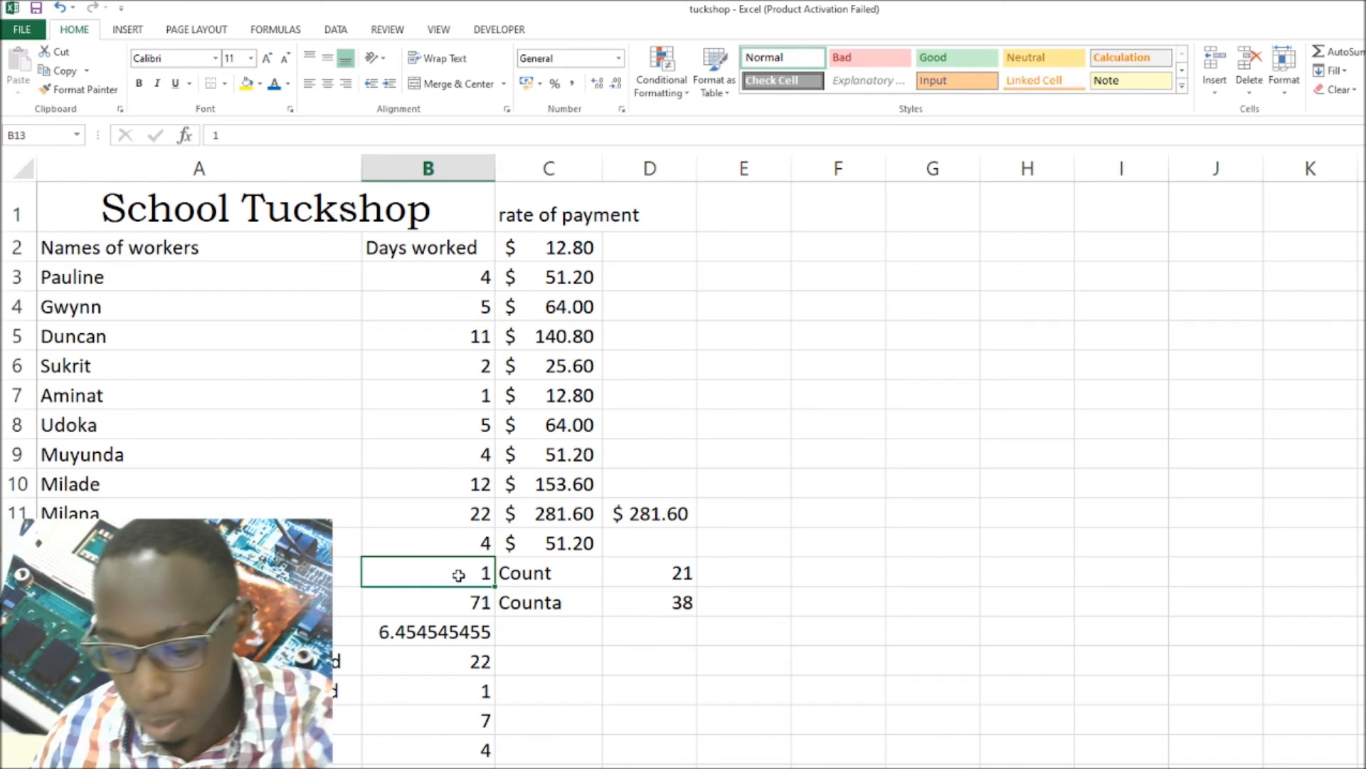
key(BackSpace)
key(Left)
key(BackSpace)
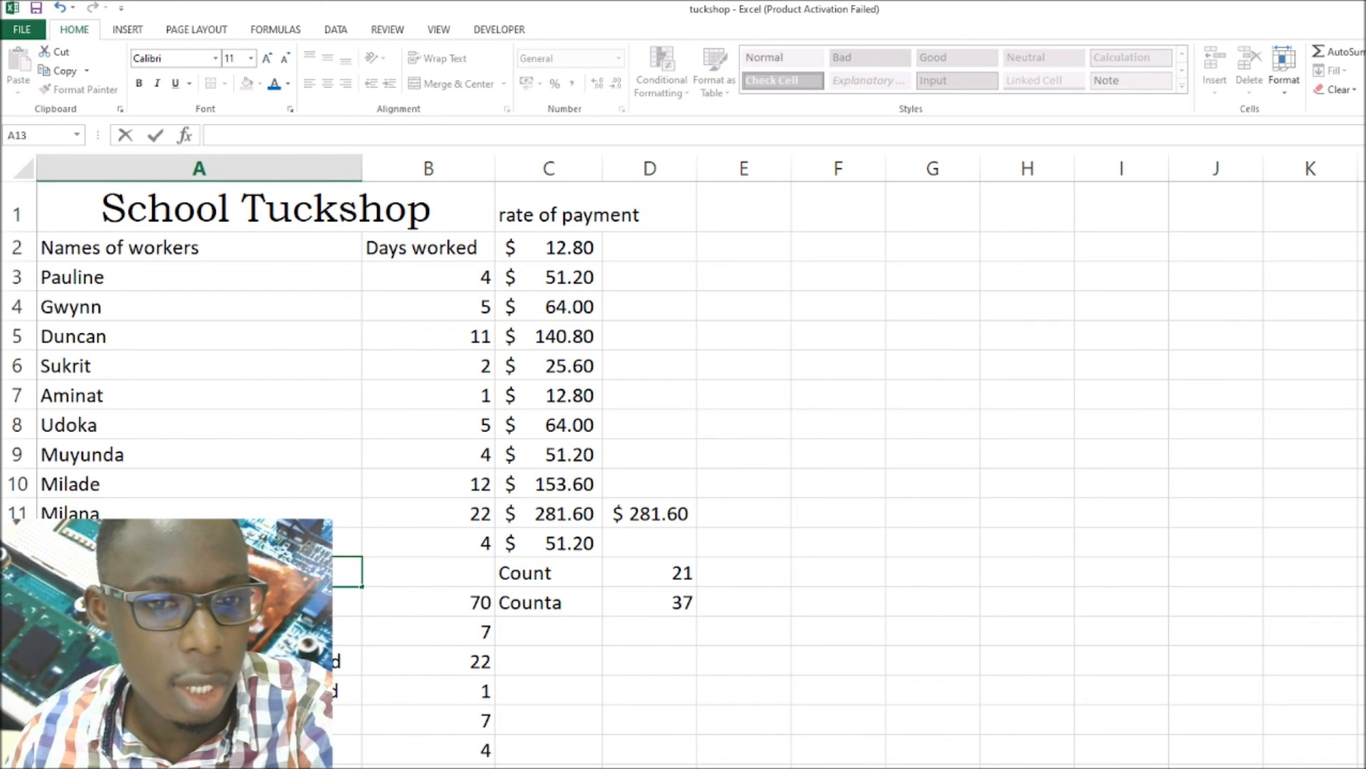
click(672, 666)
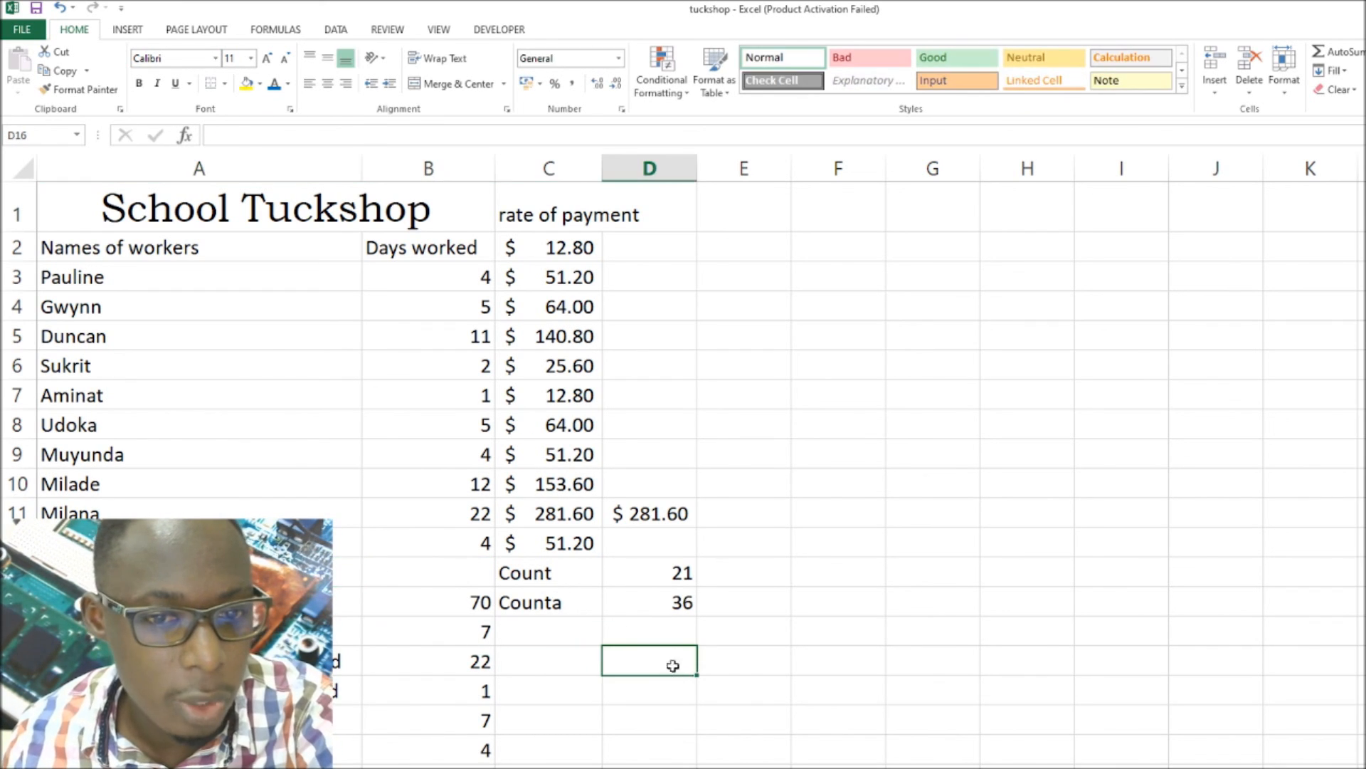
Clear the label in C13 to test the COUNTA formula, and re-enter it as count.
click(545, 573)
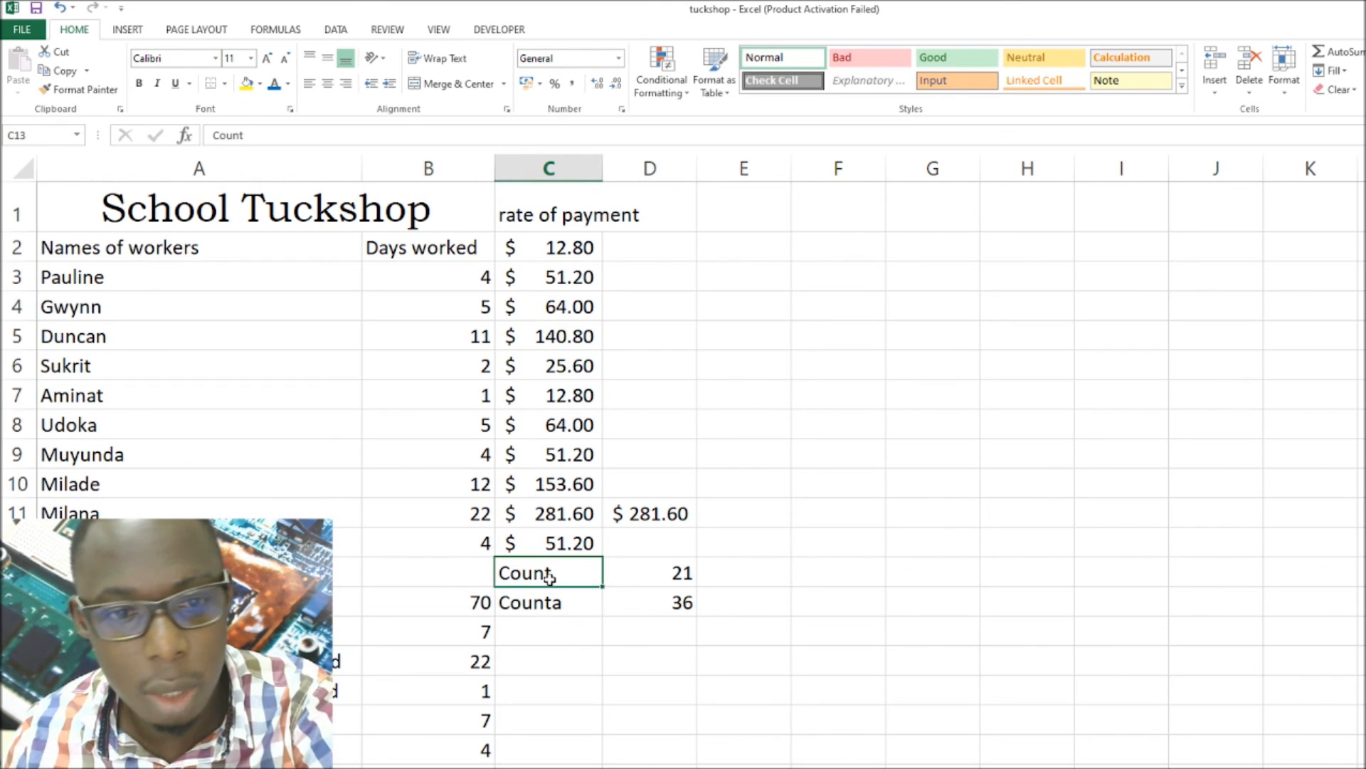
key(BackSpace)
click(672, 652)
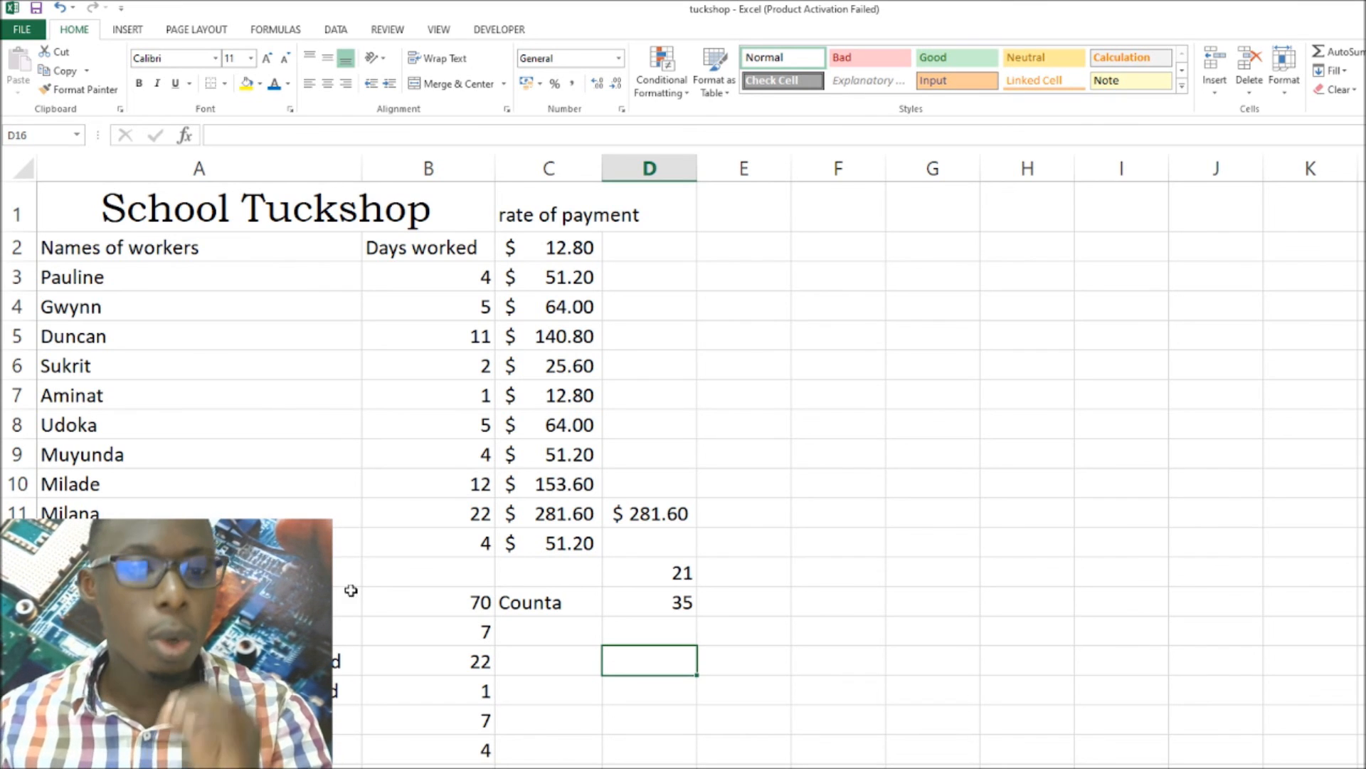
click(528, 580)
text(count)
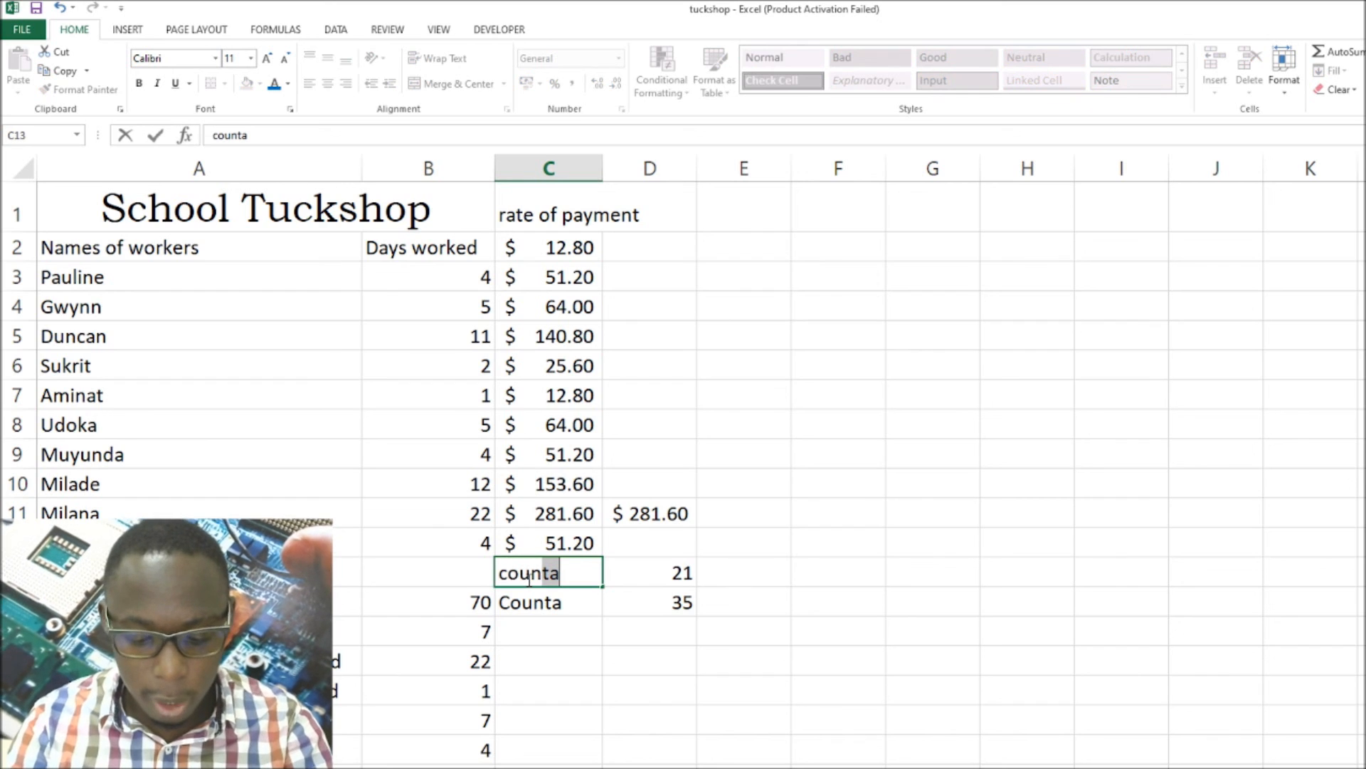
key(Delete)
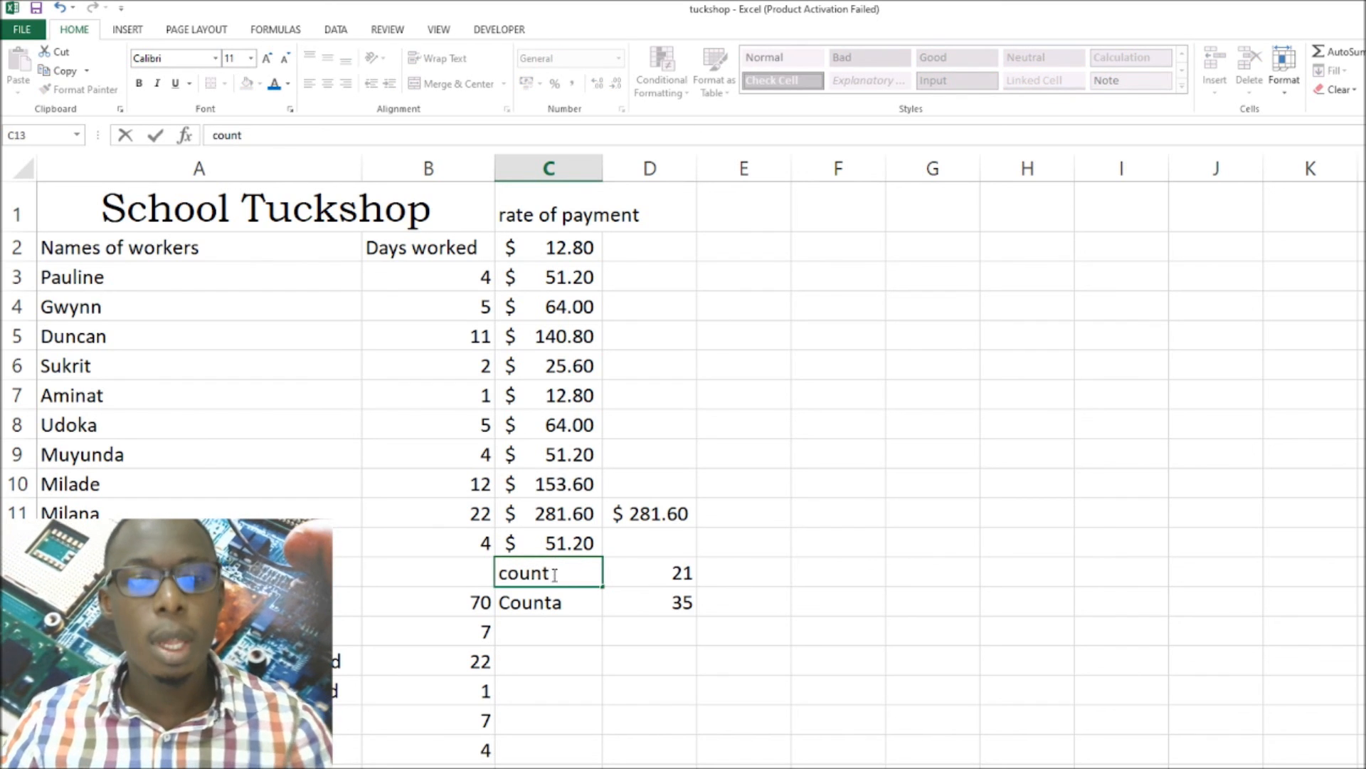
click(750, 623)
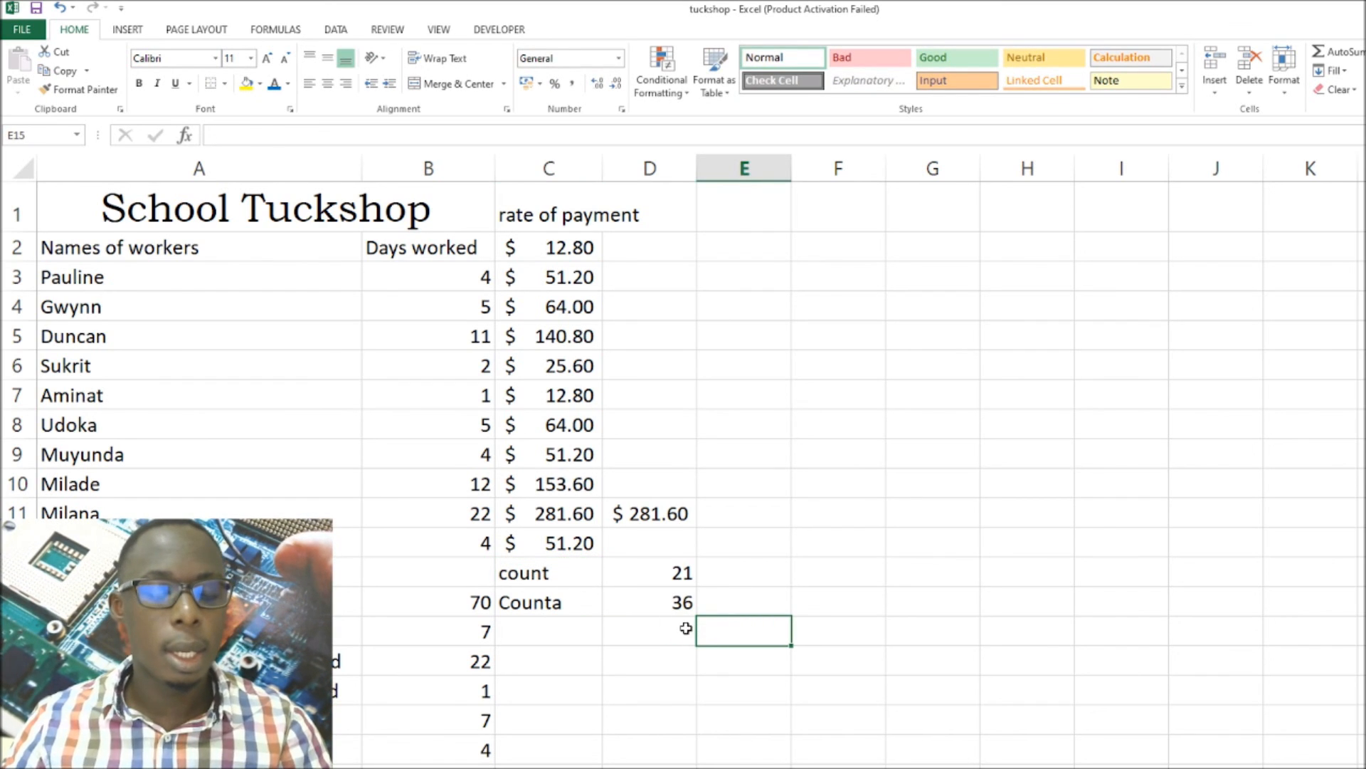